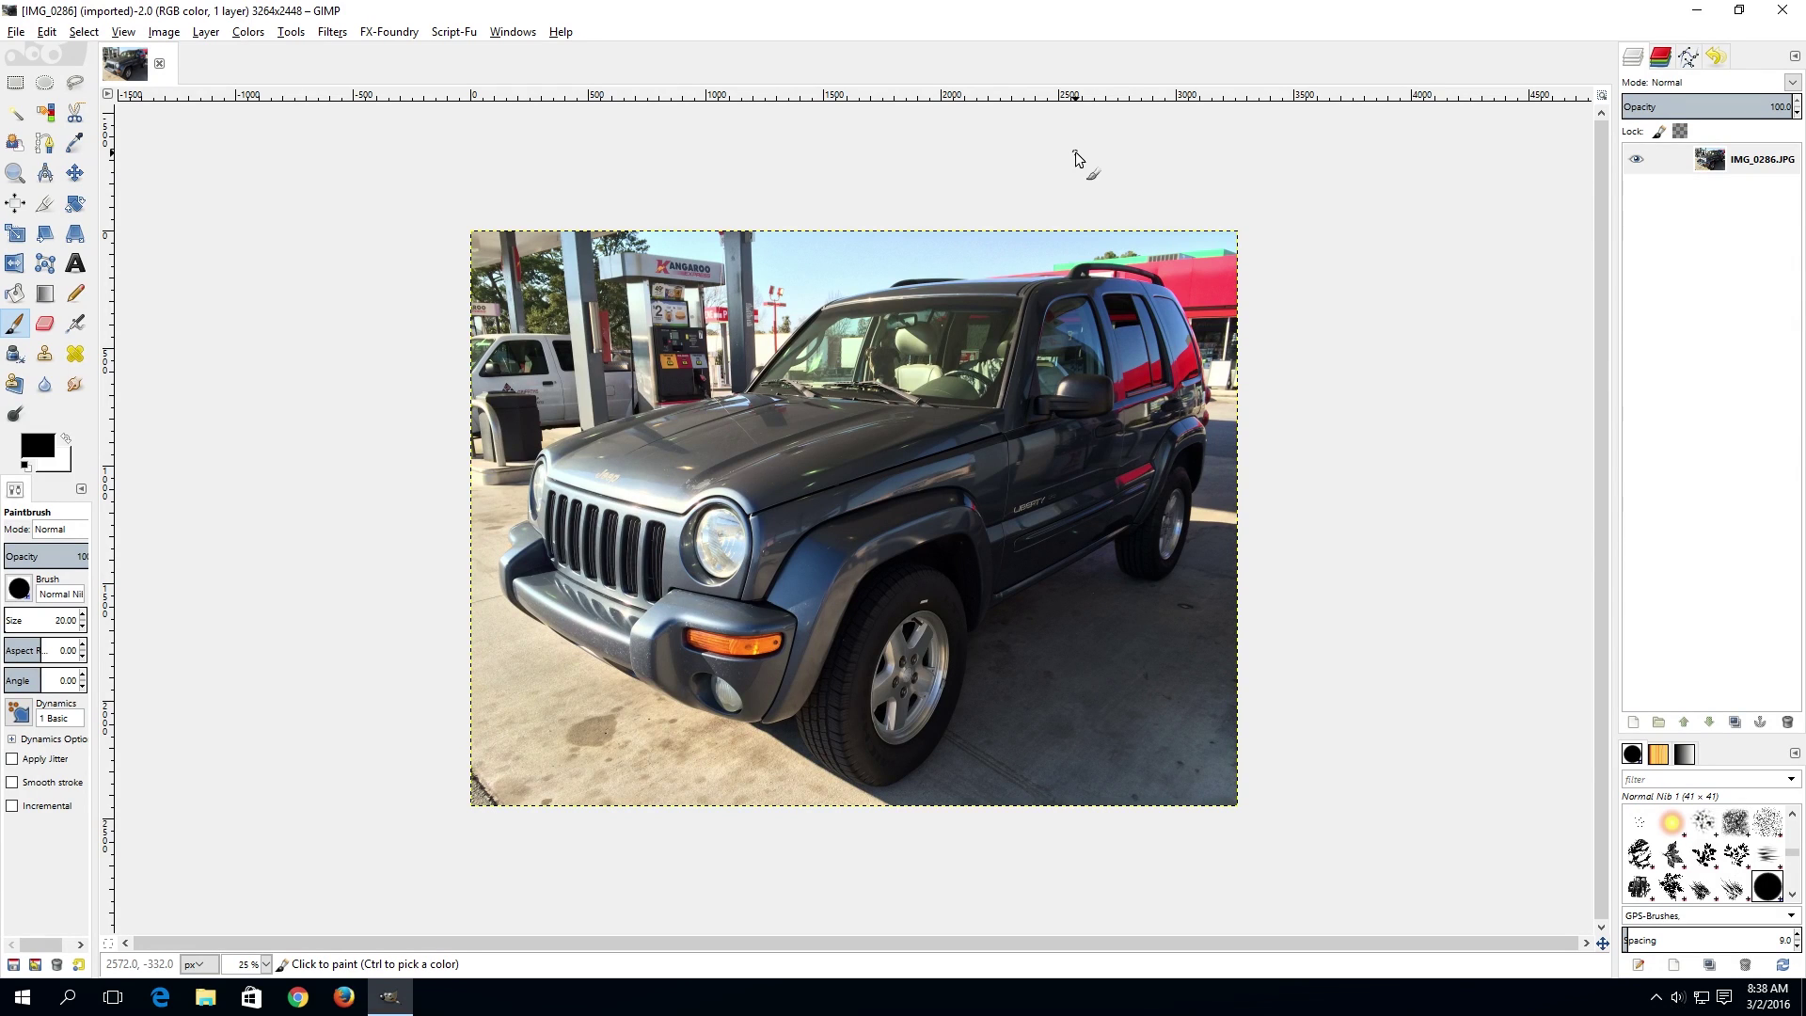
Step: Scale the whole image to 50 percent of its width and height with Cubic interpolation
left_click(162, 33)
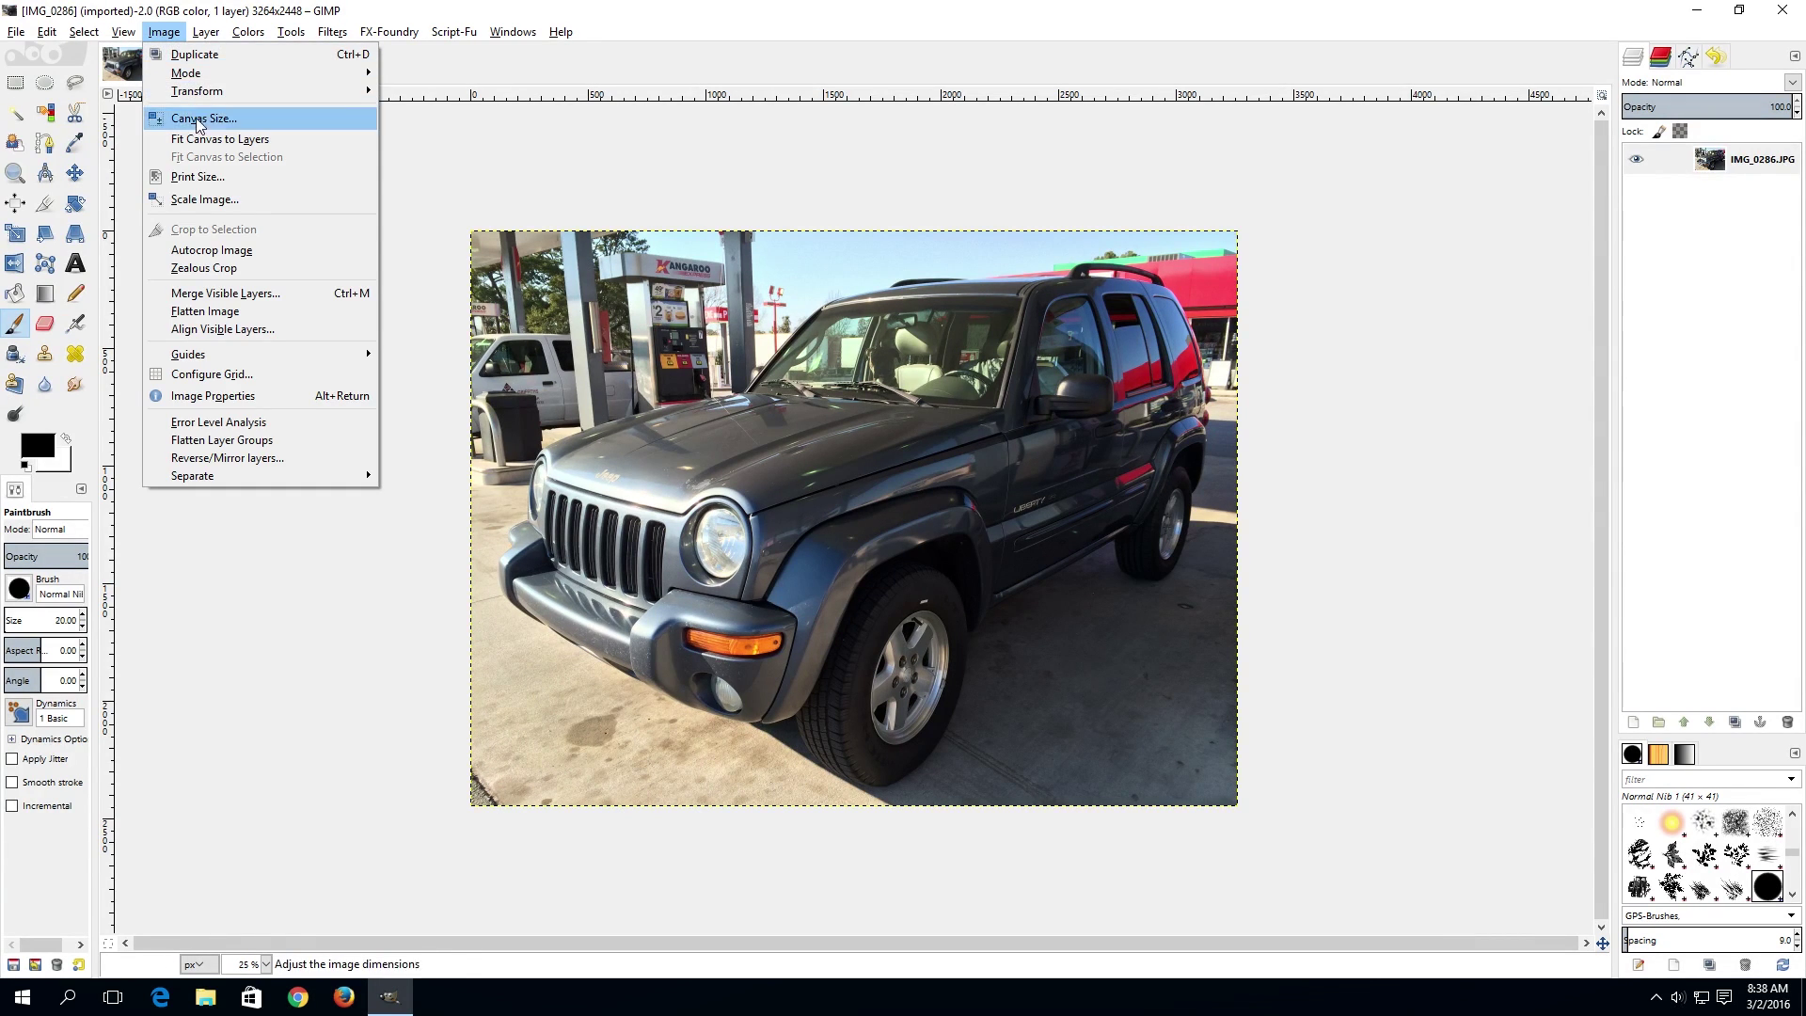
left_click(199, 200)
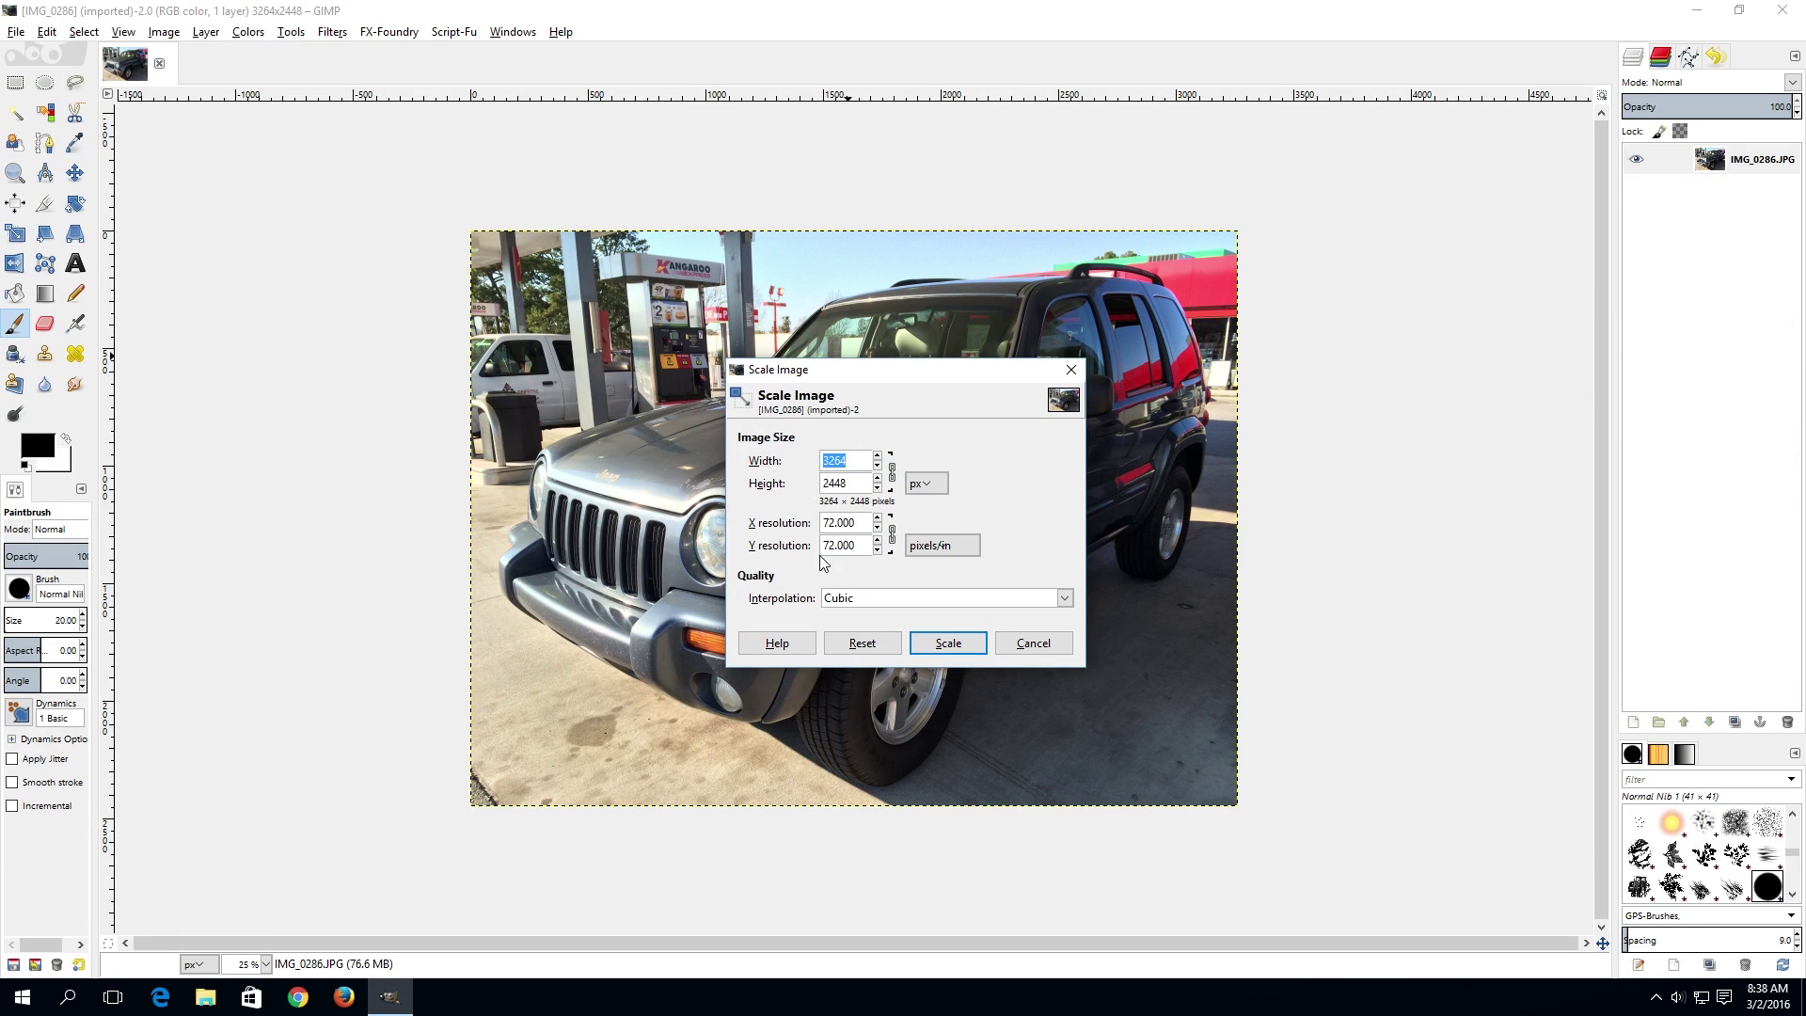
left_click(925, 482)
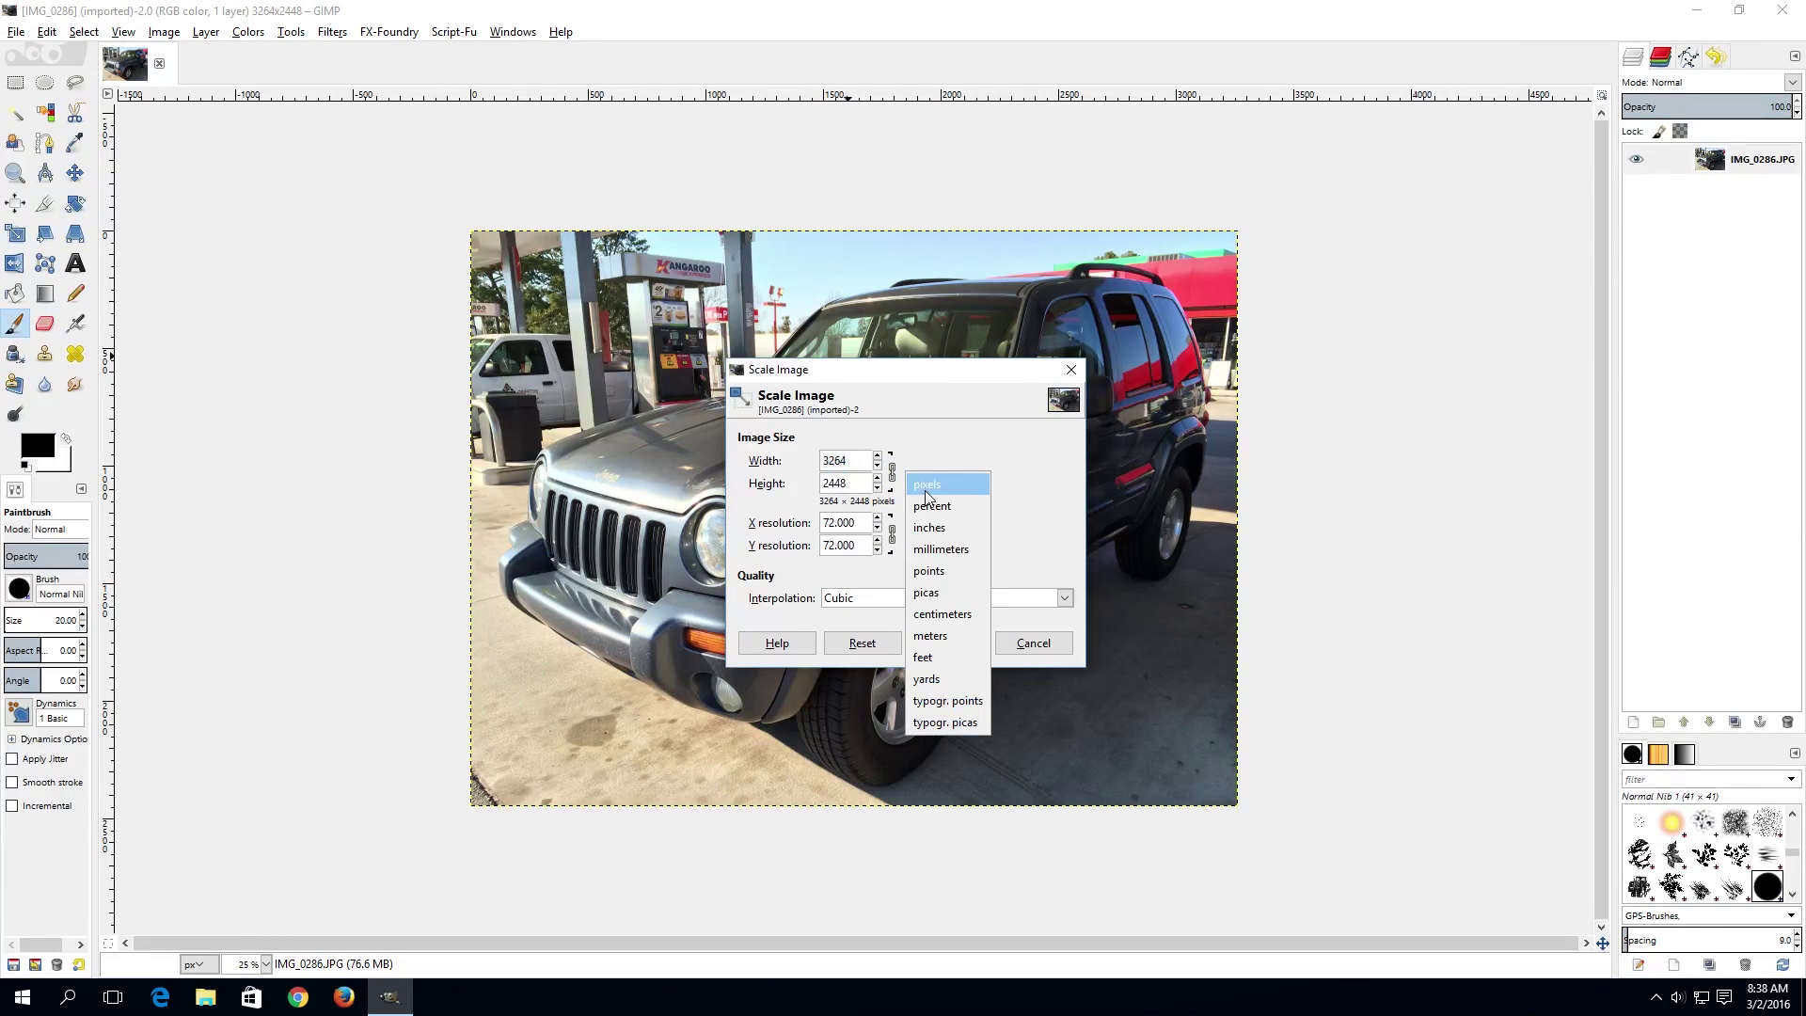
left_click(927, 500)
double_click(832, 460)
type("50")
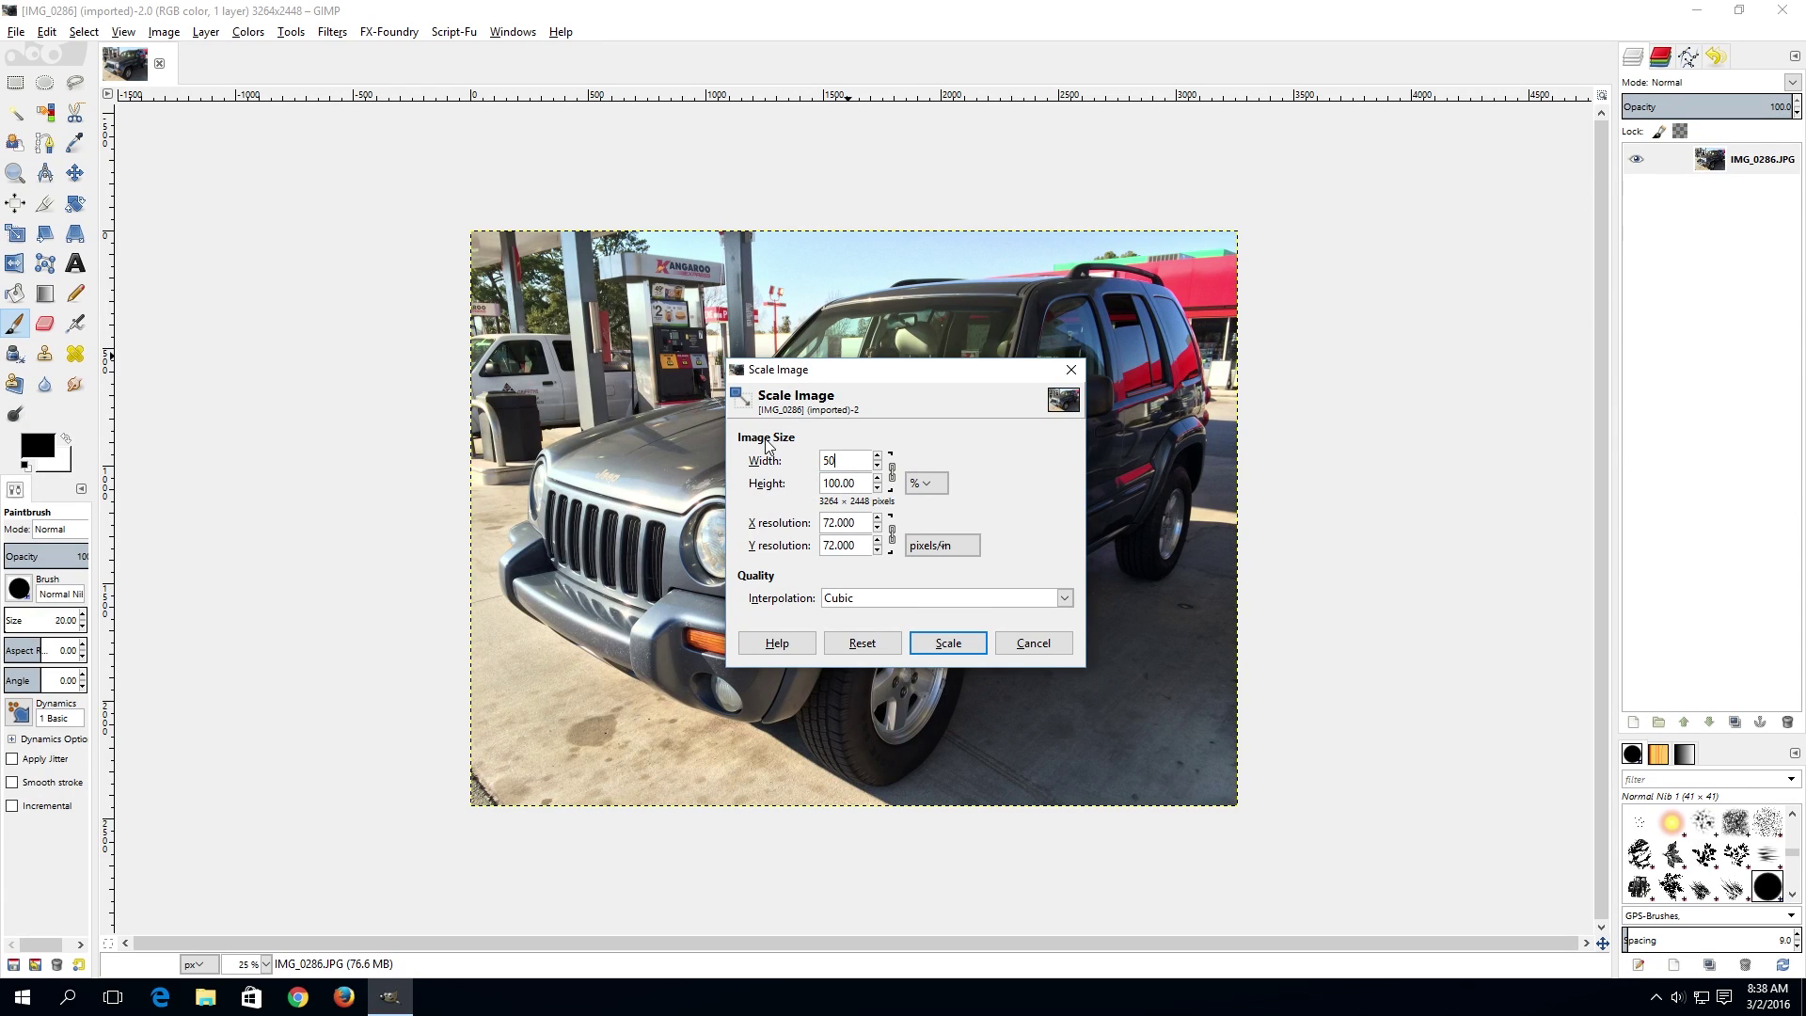
key("Tab")
left_click(949, 643)
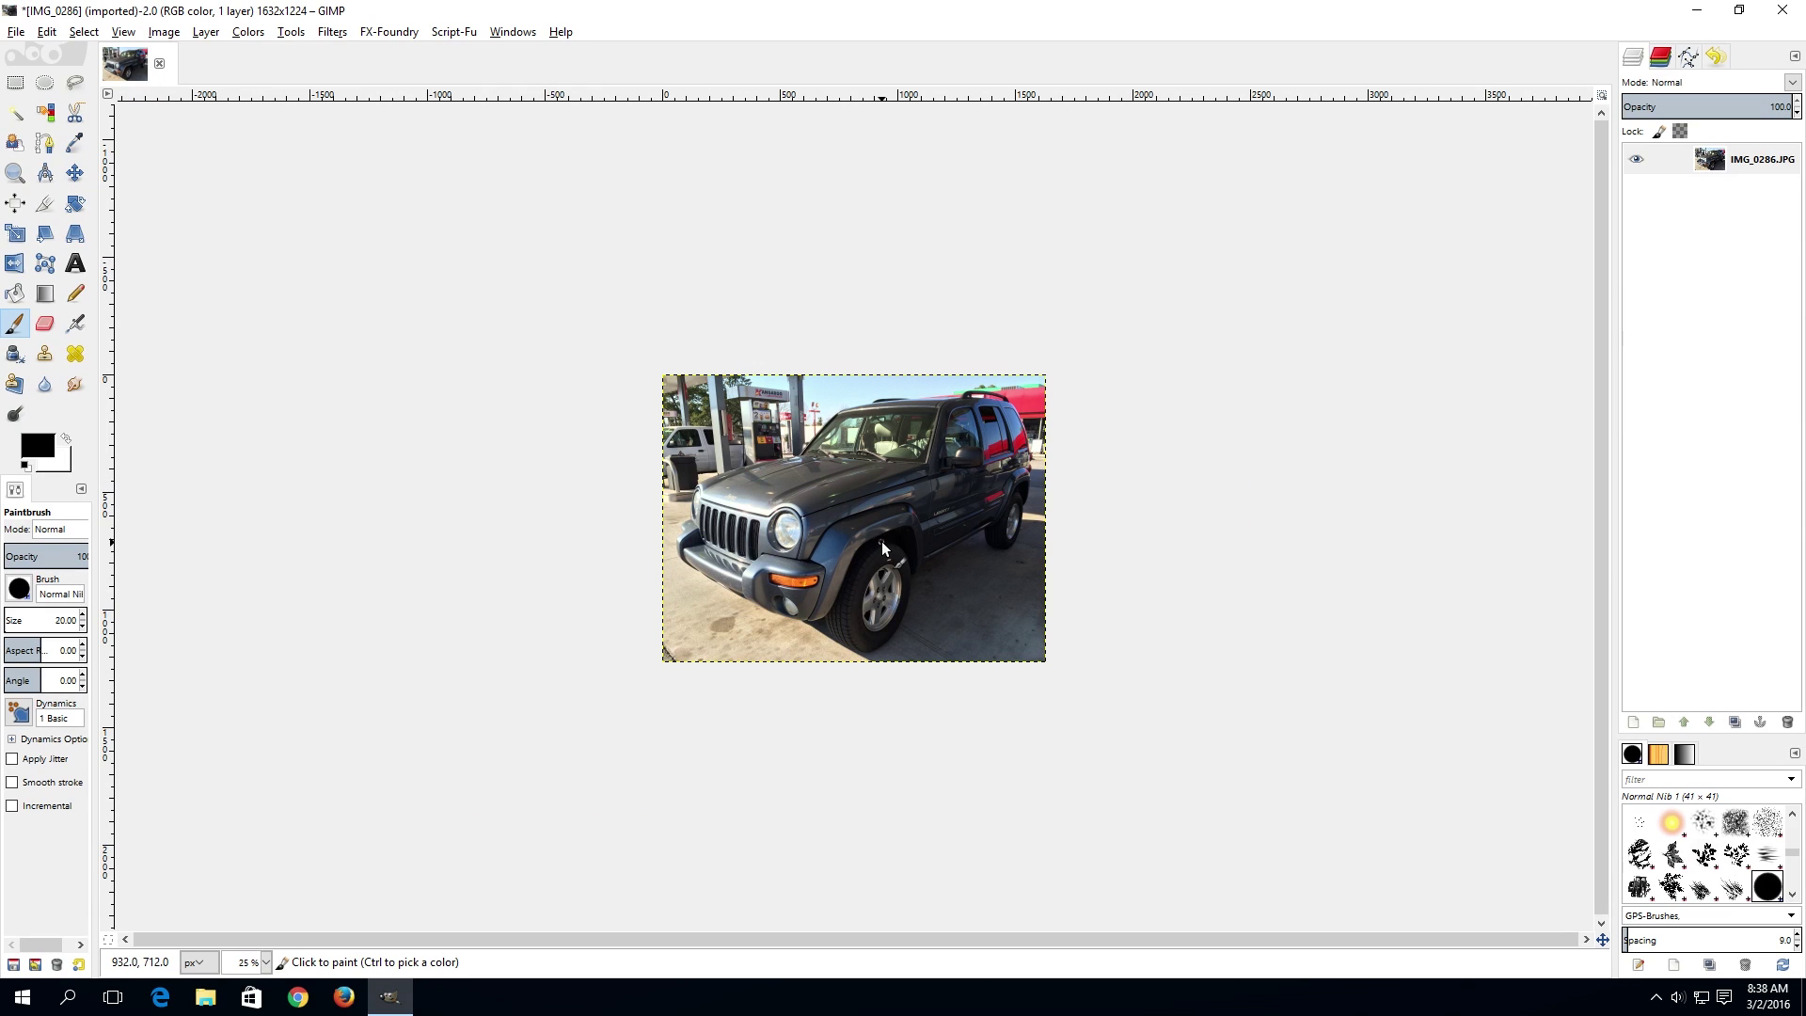
Step: Duplicate the IMG_0286.JPG layer
scroll(882, 540, "up", 2)
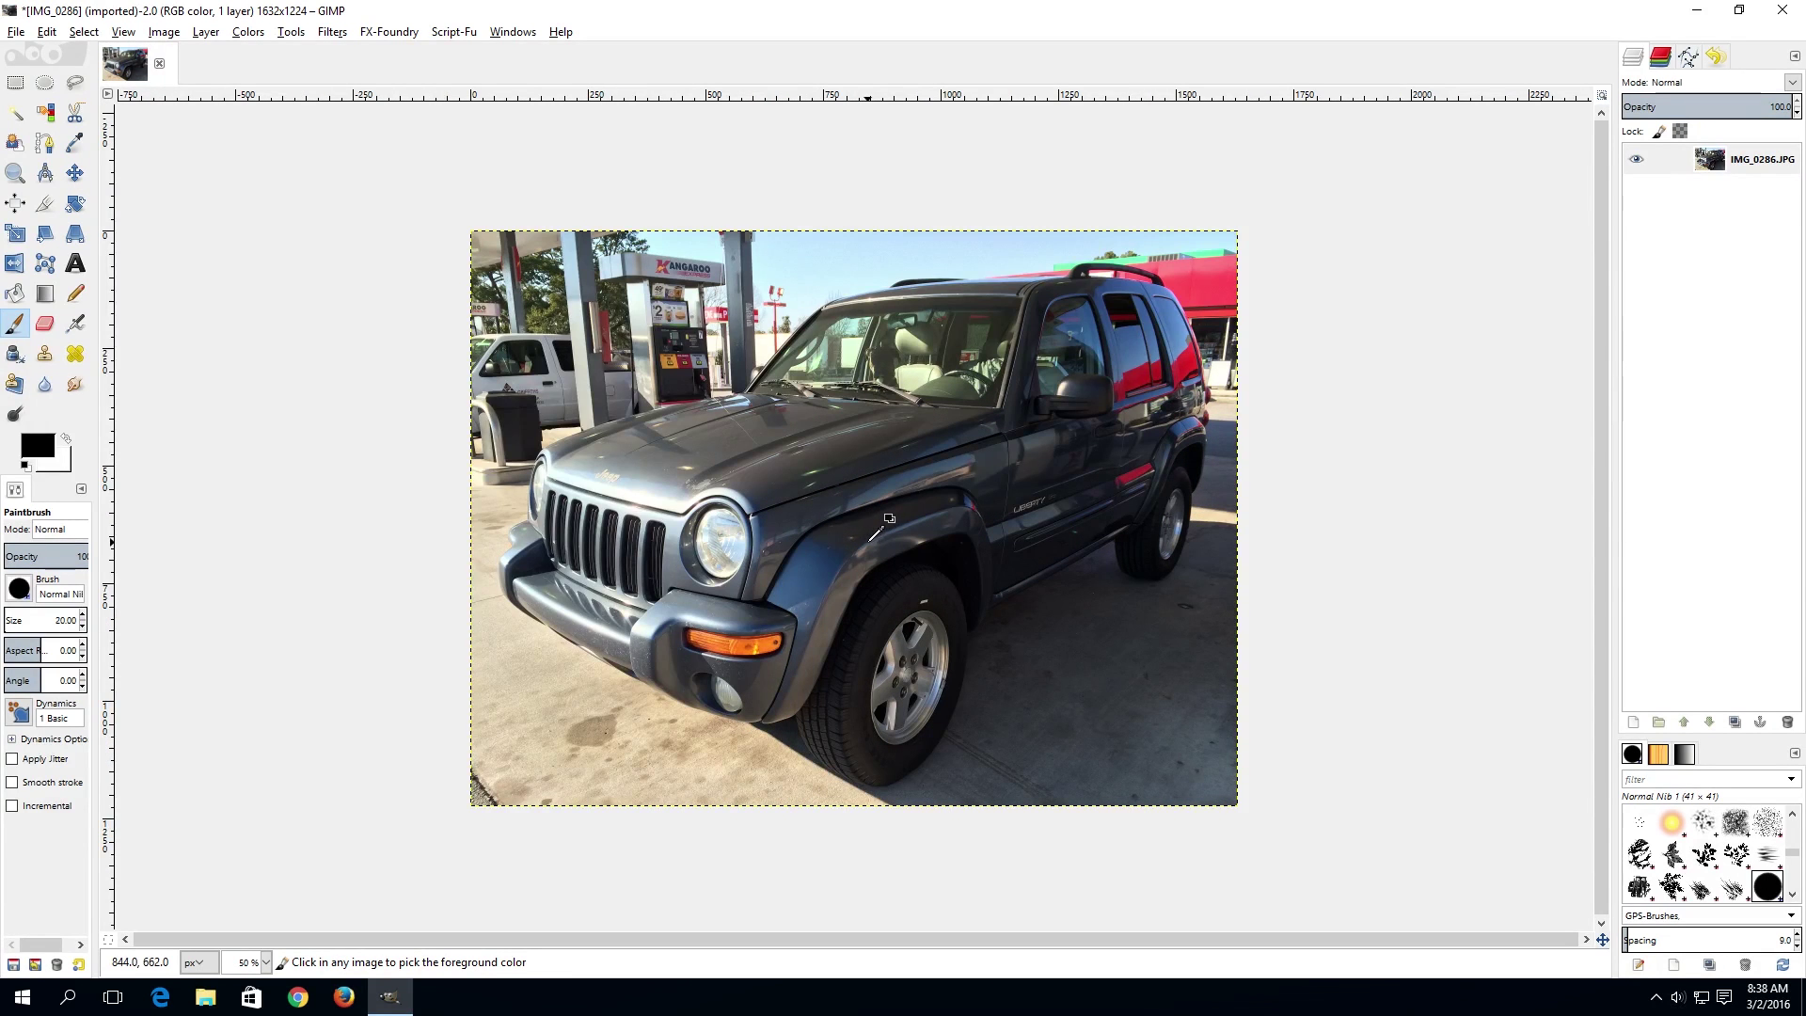
scroll(869, 540, "up", 1)
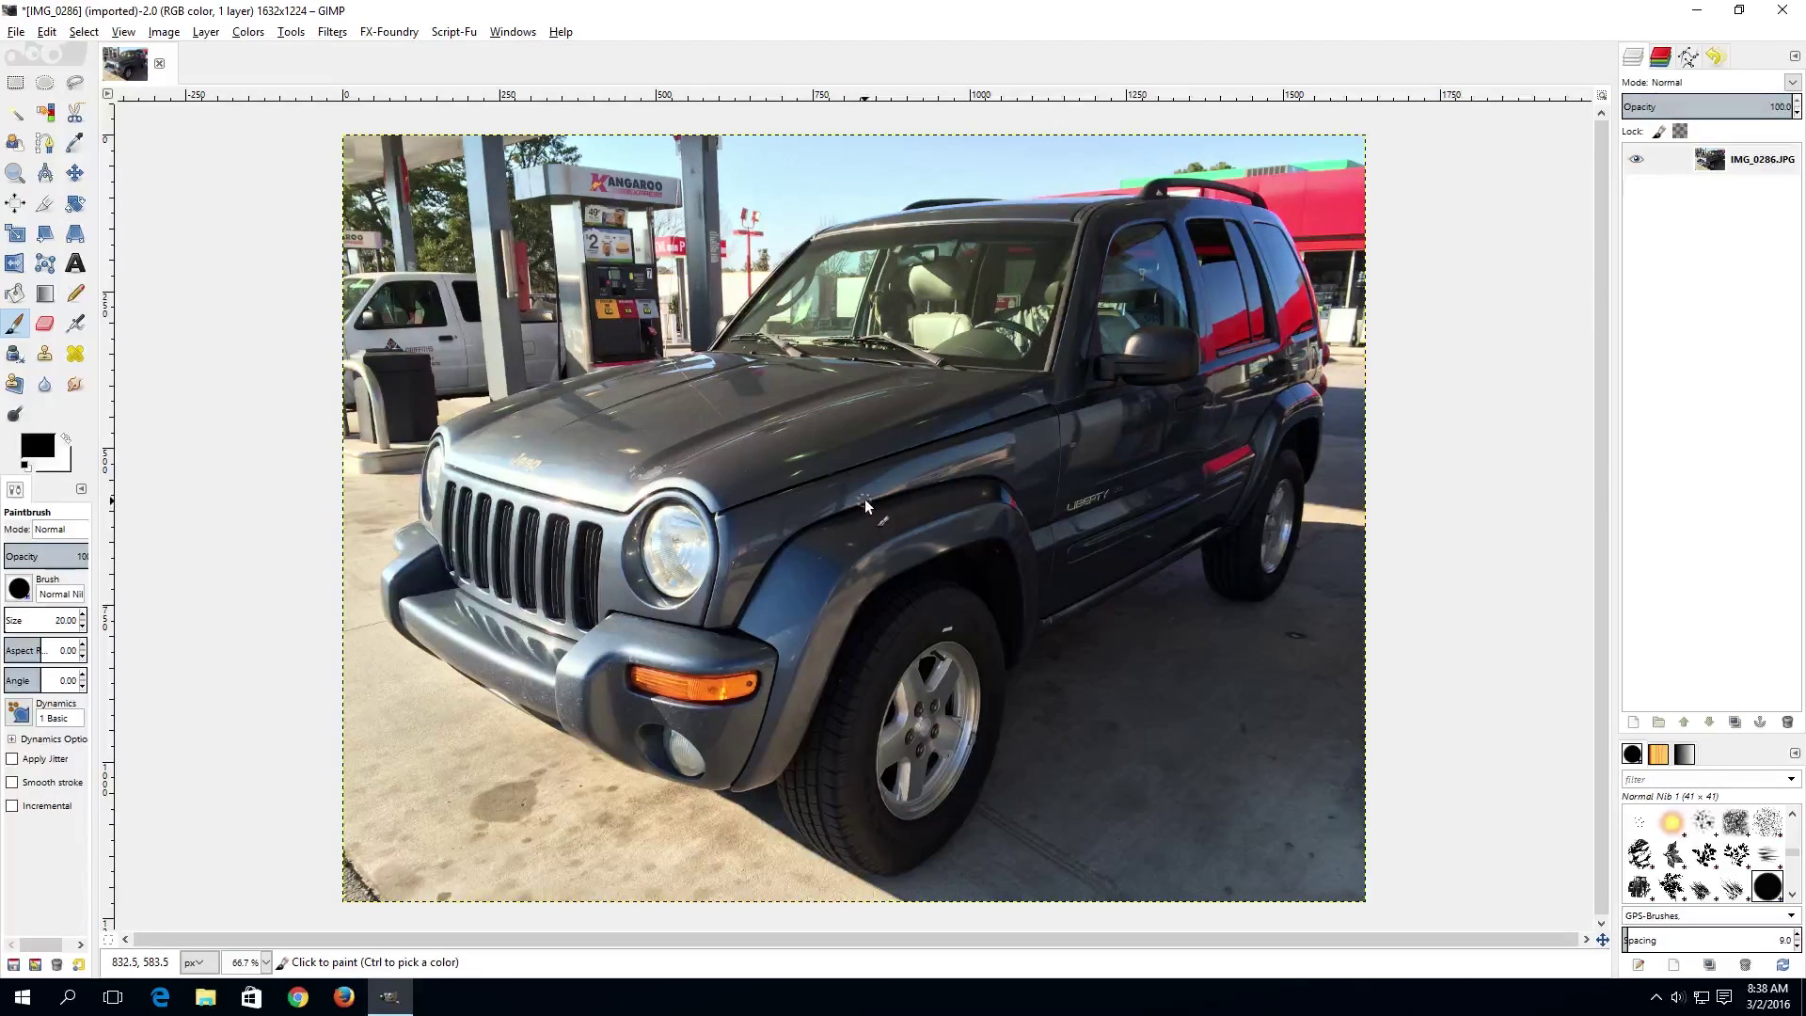
left_click(1725, 170)
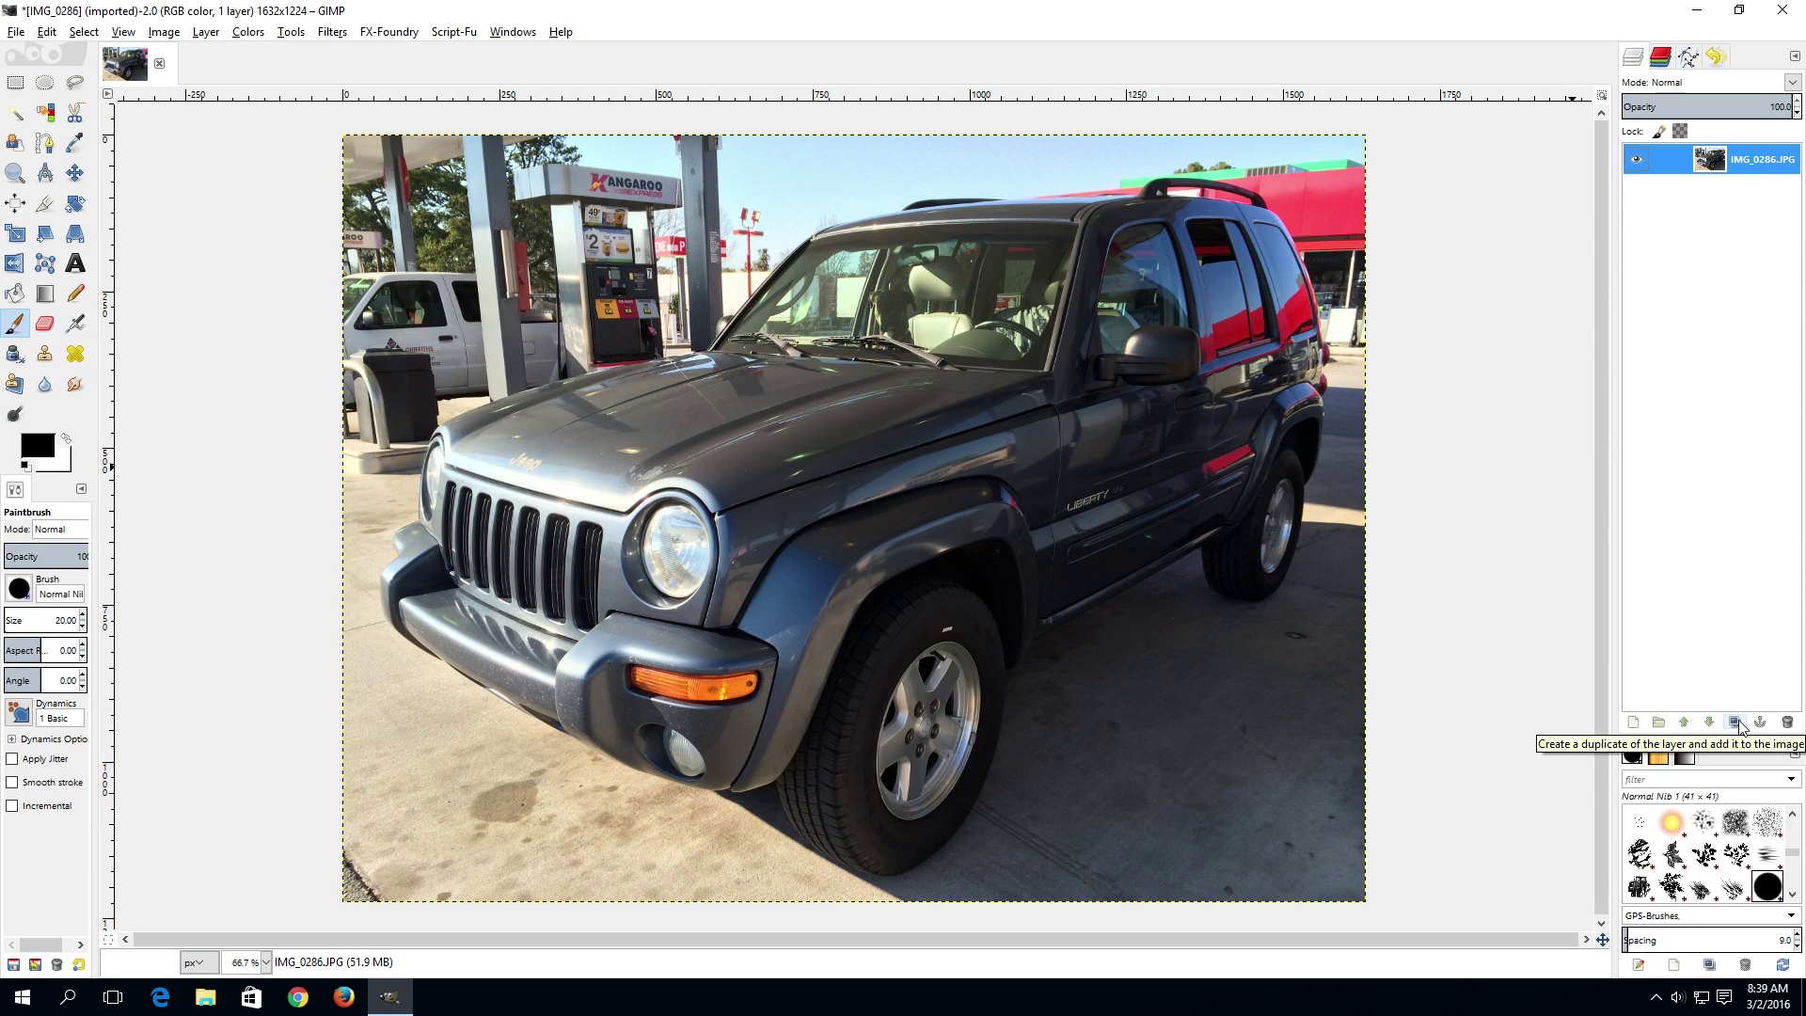
right_click(1706, 164)
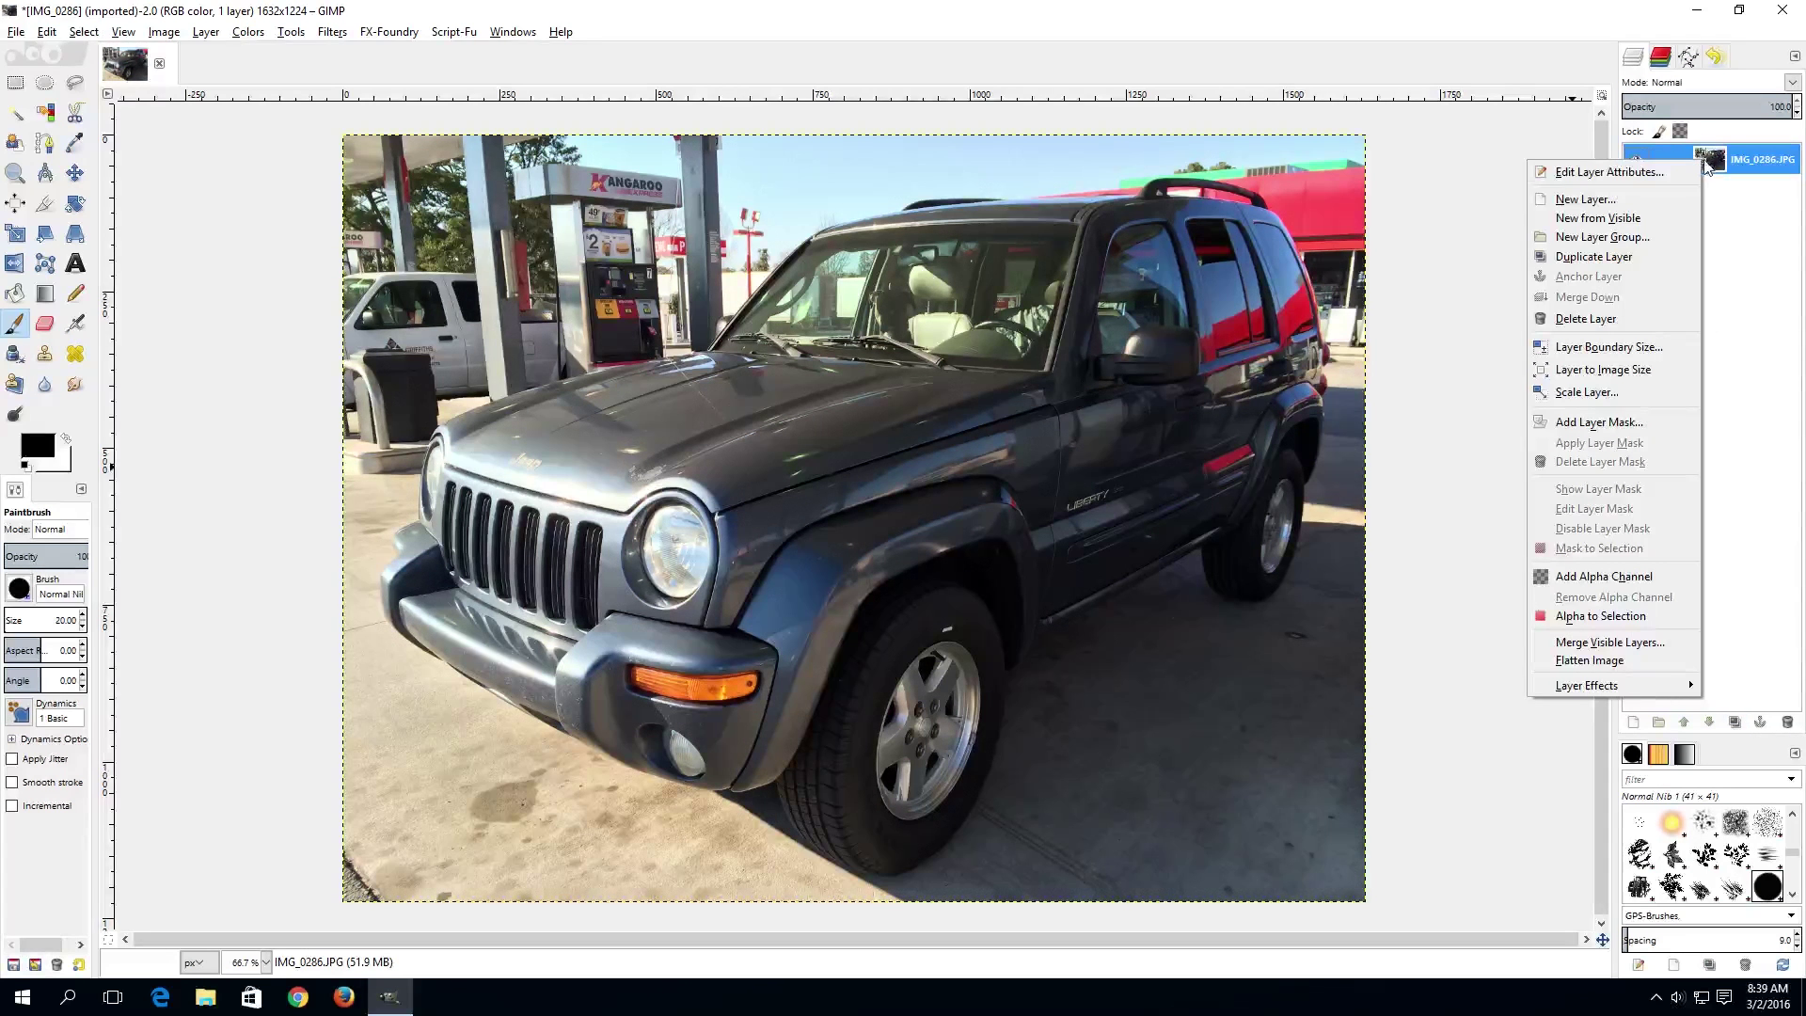
left_click(1626, 260)
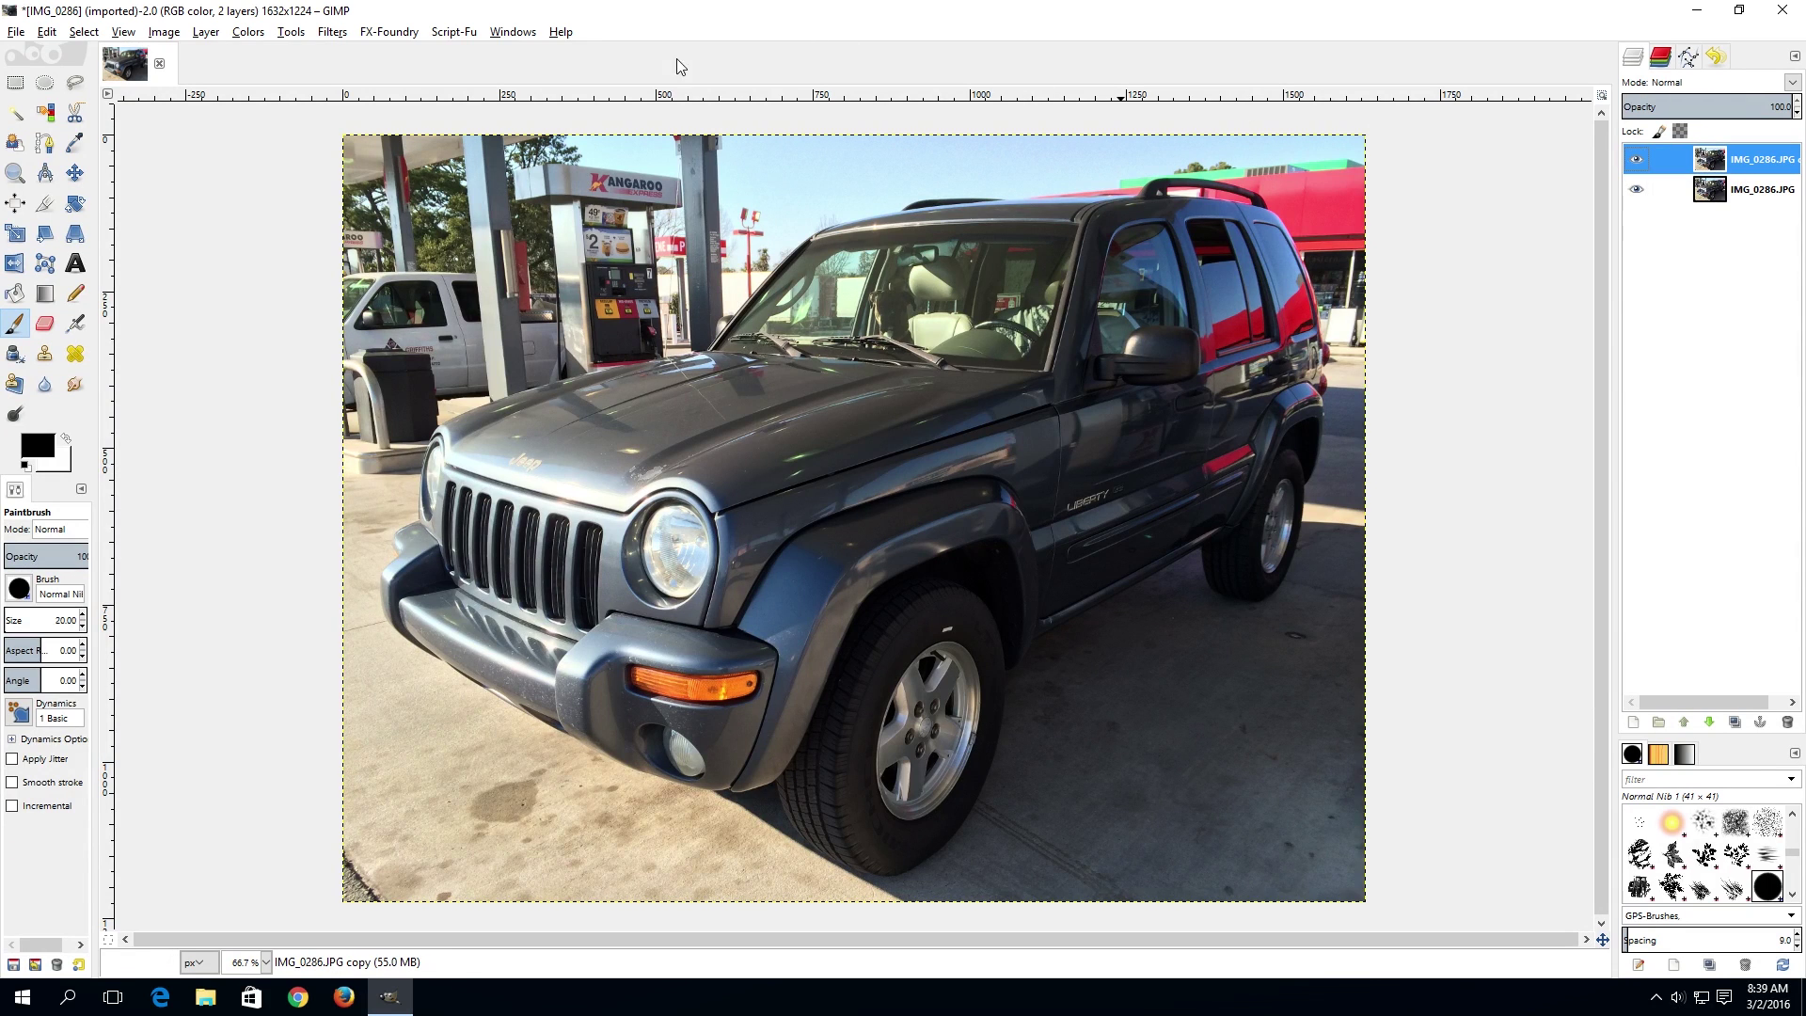
Step: Open the G'MIC filter collection for the duplicated layer and move its window toward the upper part of the image
left_click(334, 34)
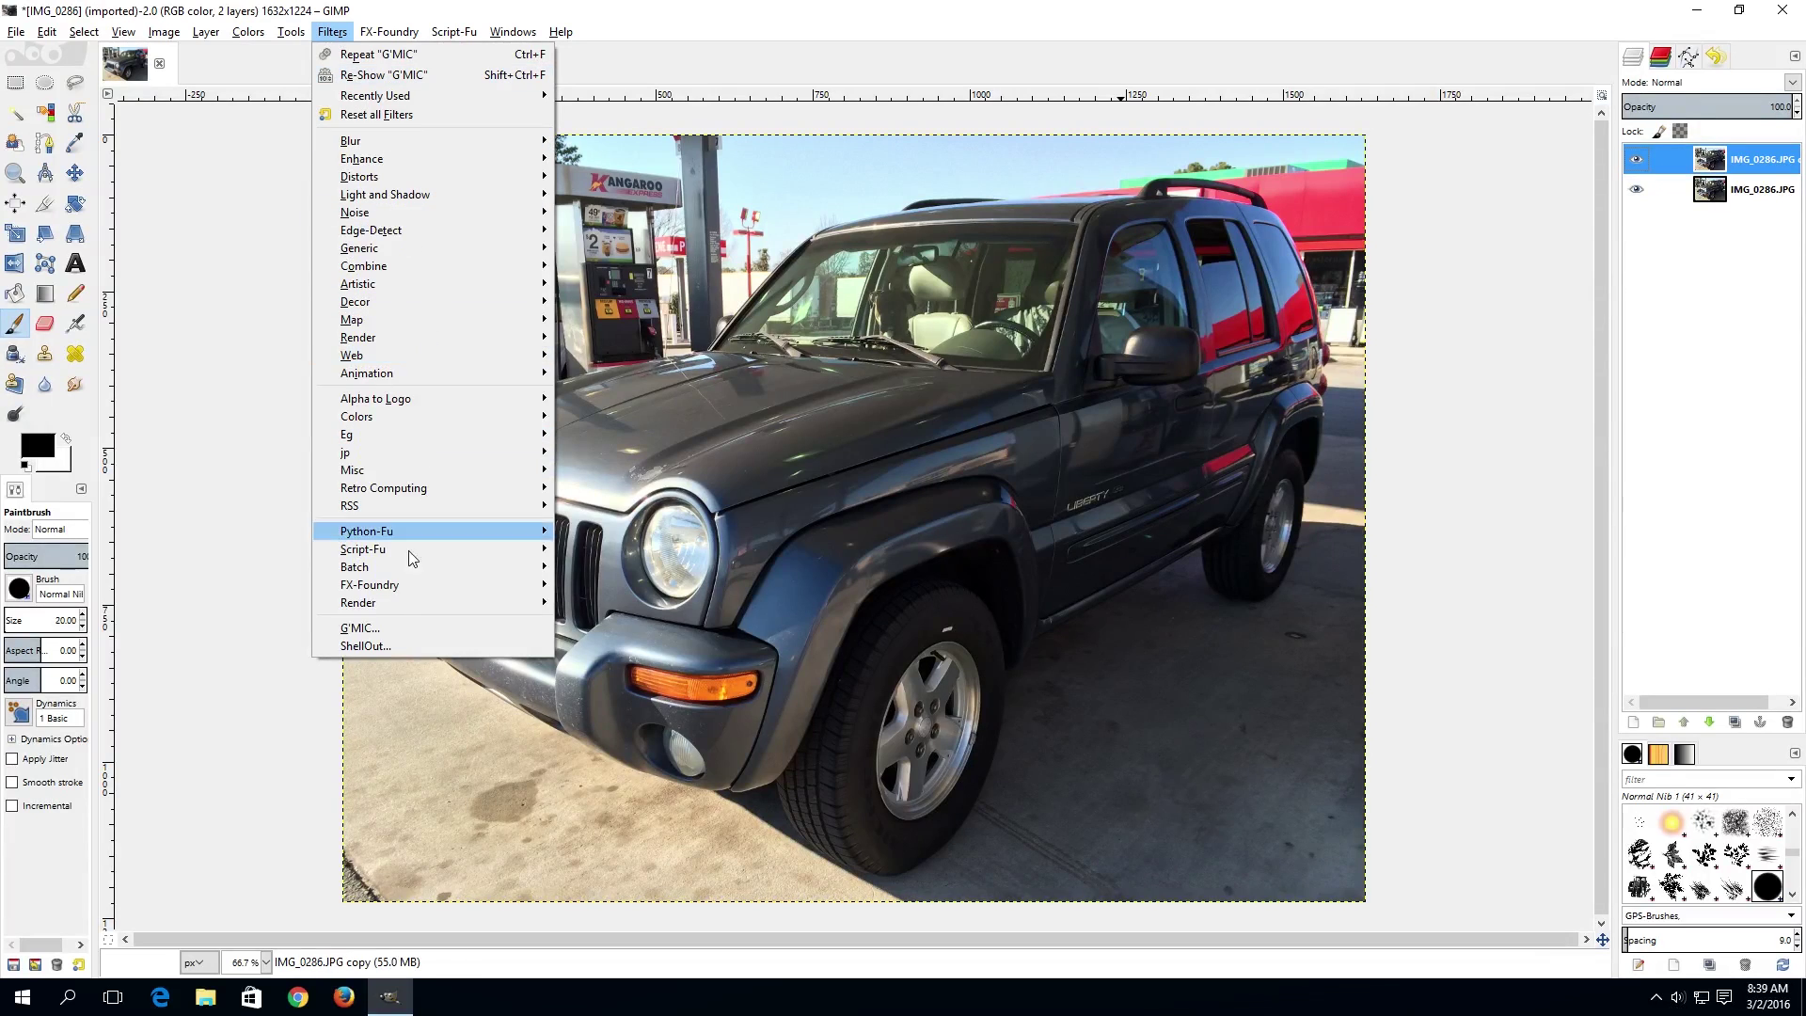
left_click(393, 628)
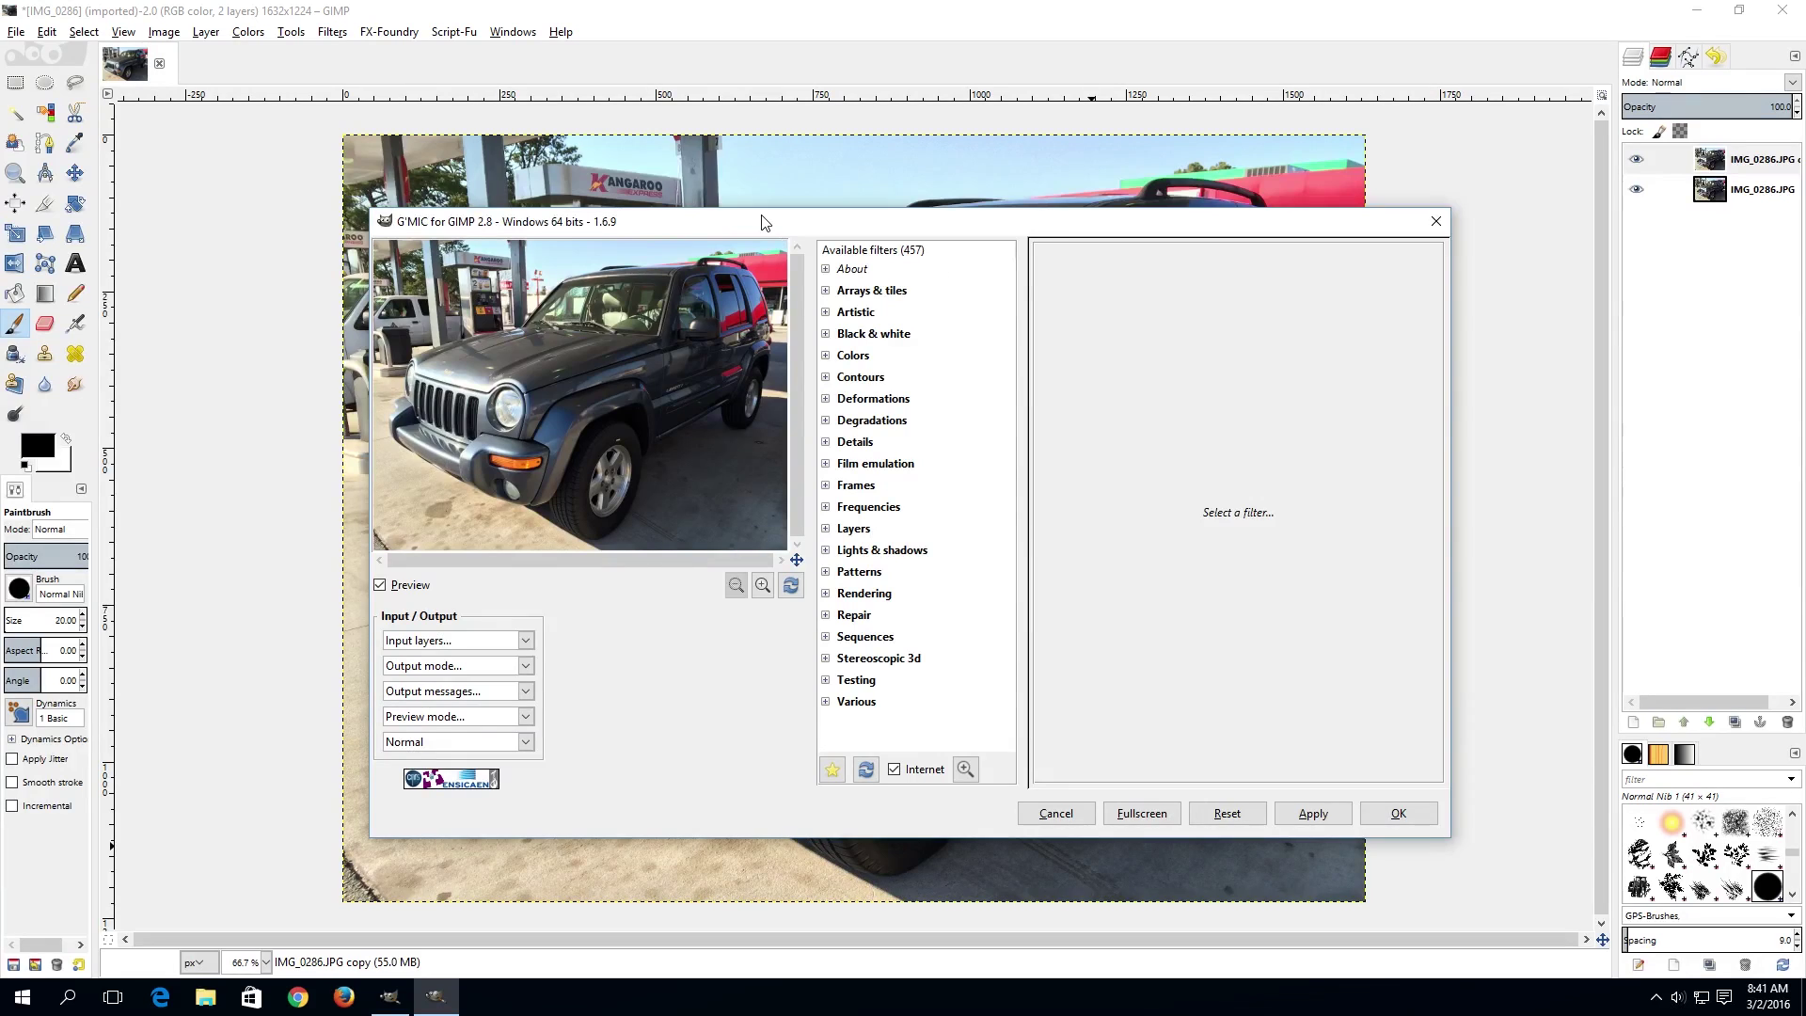
left_click_drag(761, 222, 655, 122)
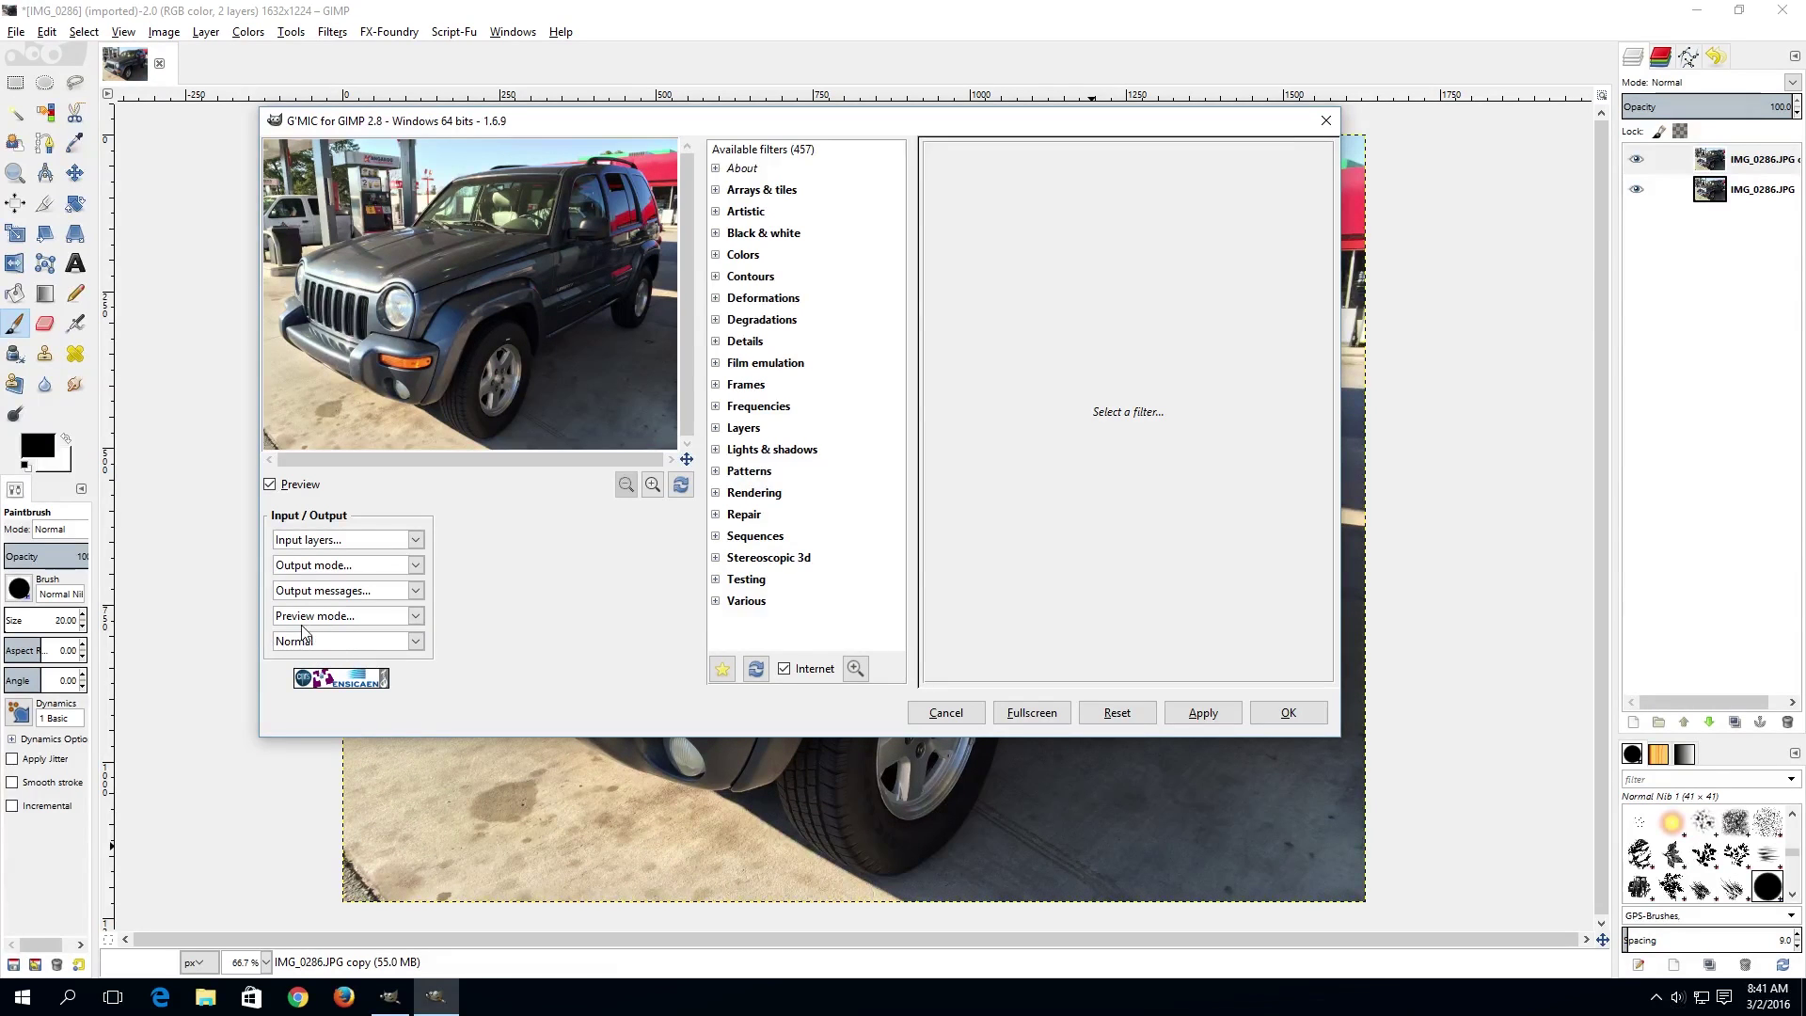
Step: Examine the available G'MIC choices for preview size, preview mode, output messages, output mode and input layers
left_click(420, 641)
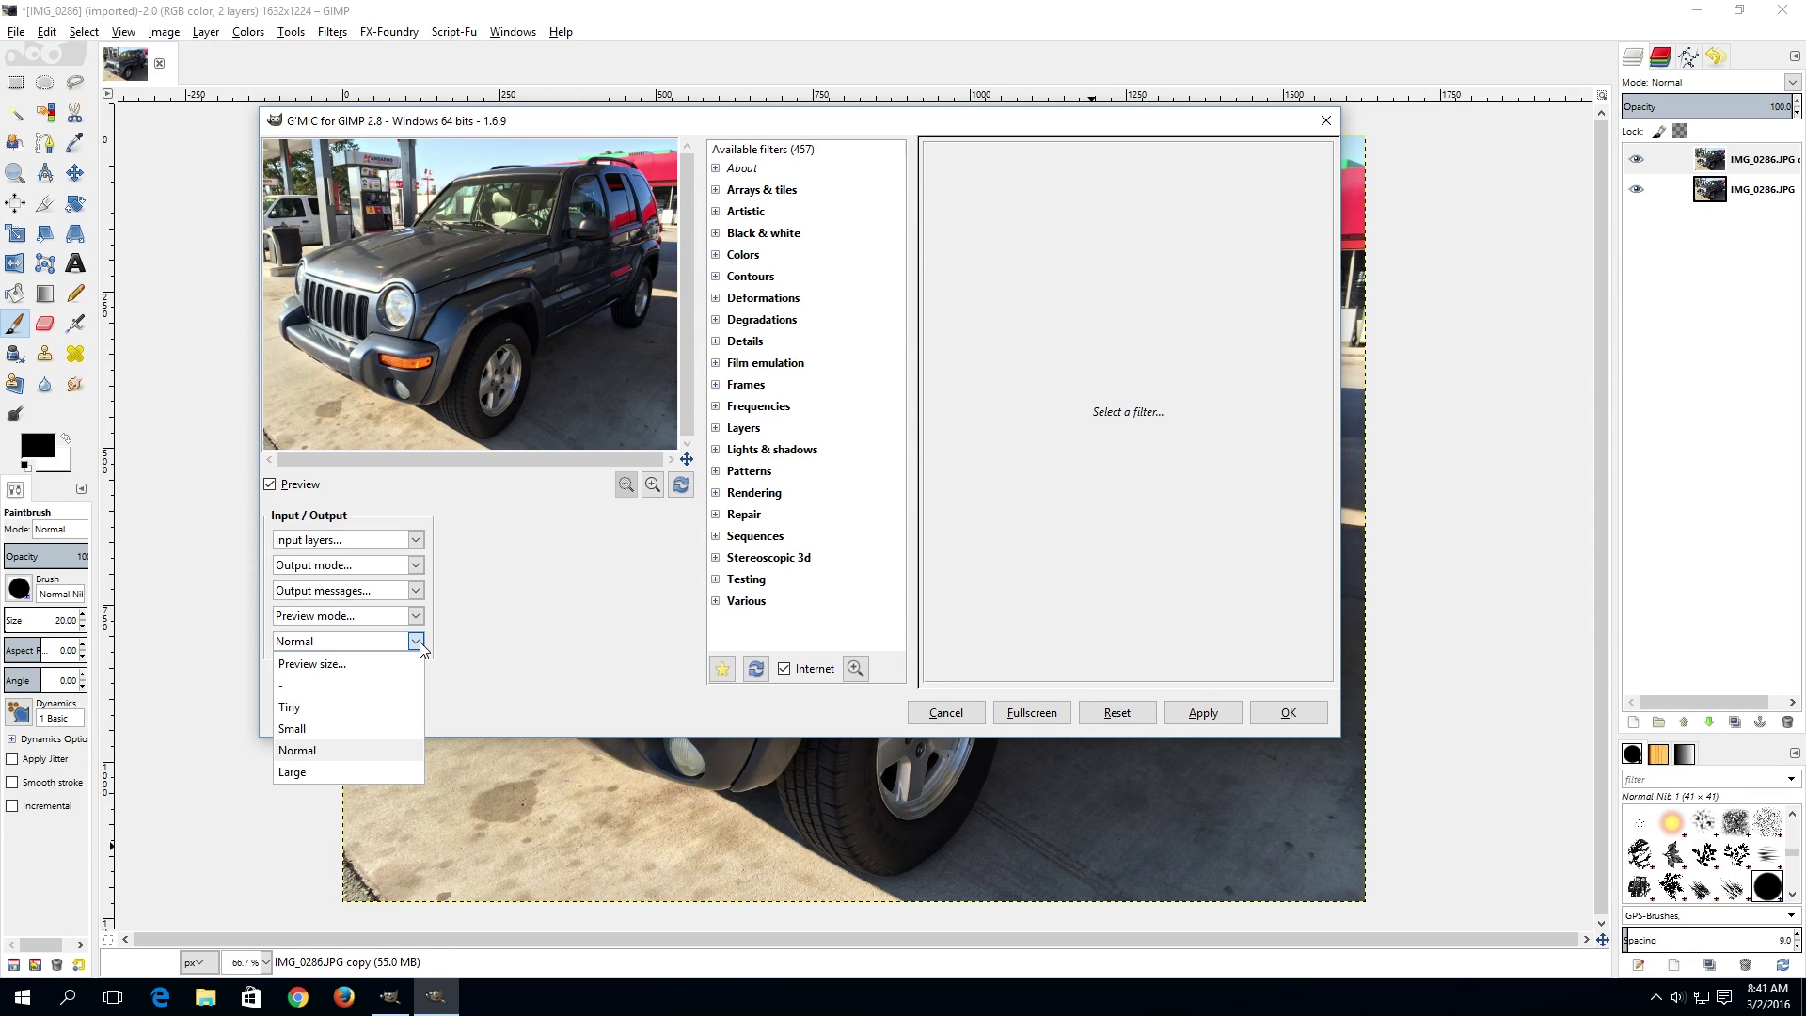
left_click(420, 641)
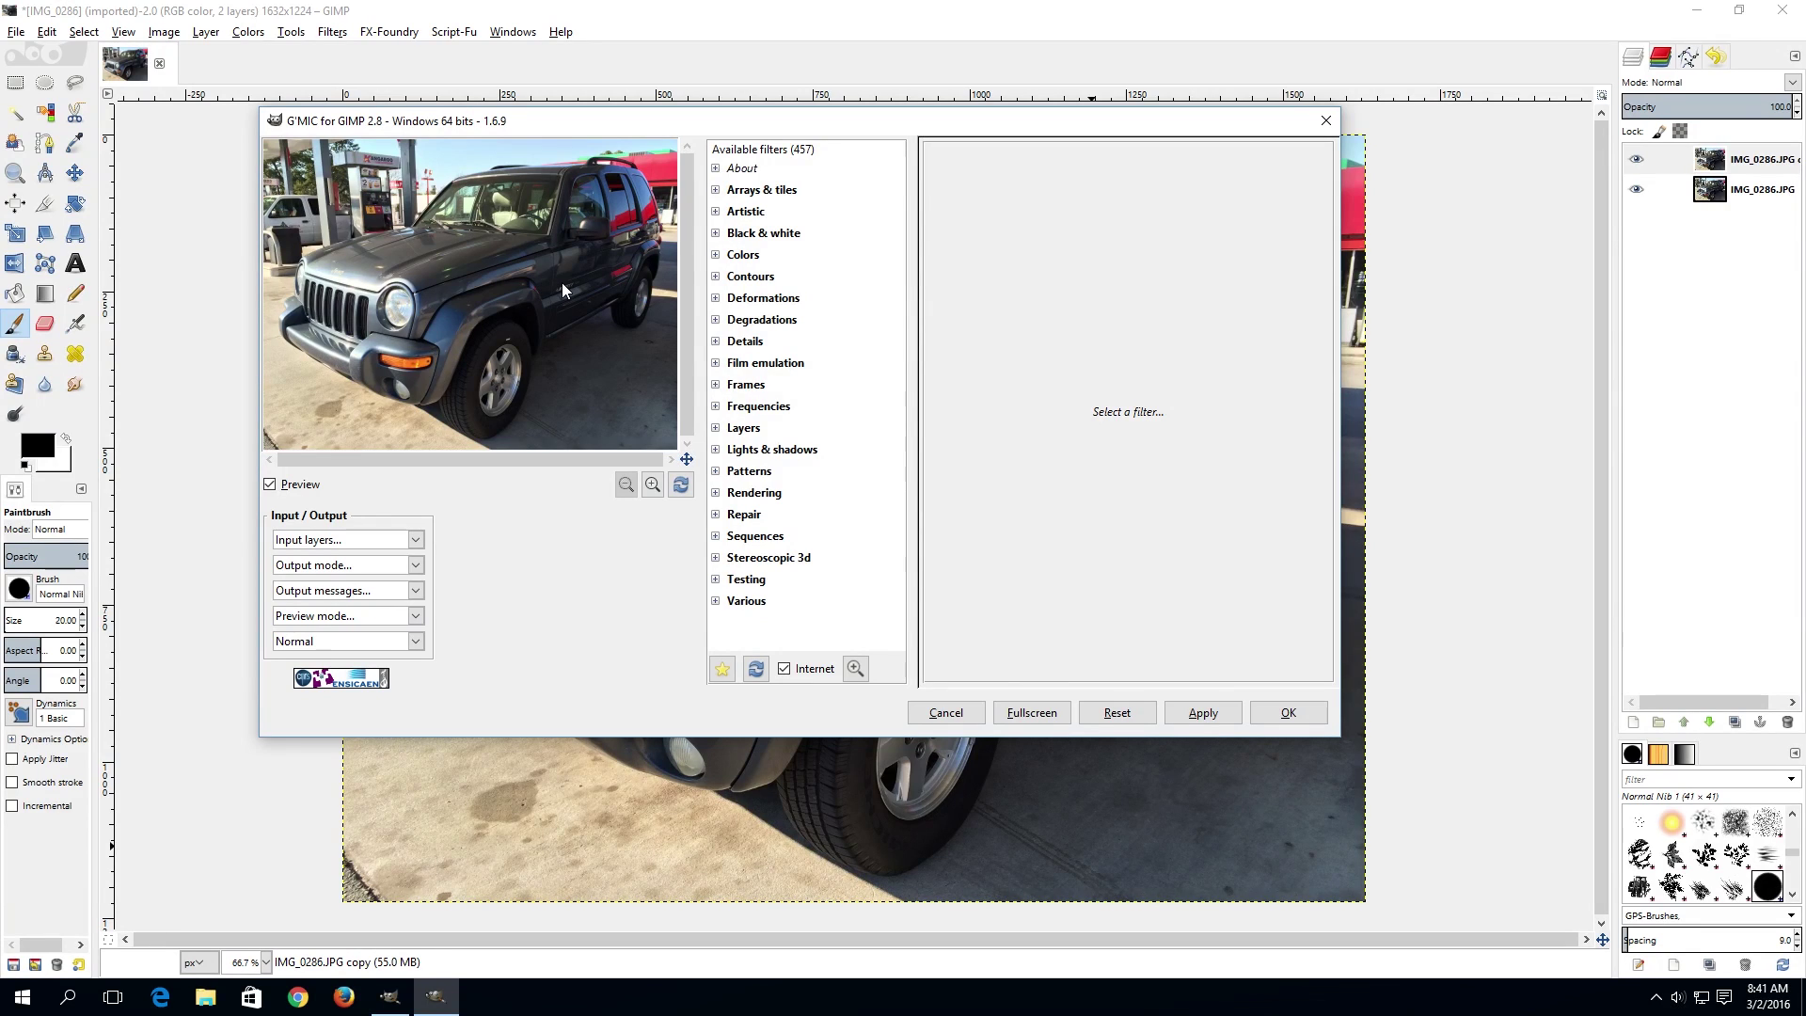
left_click(415, 617)
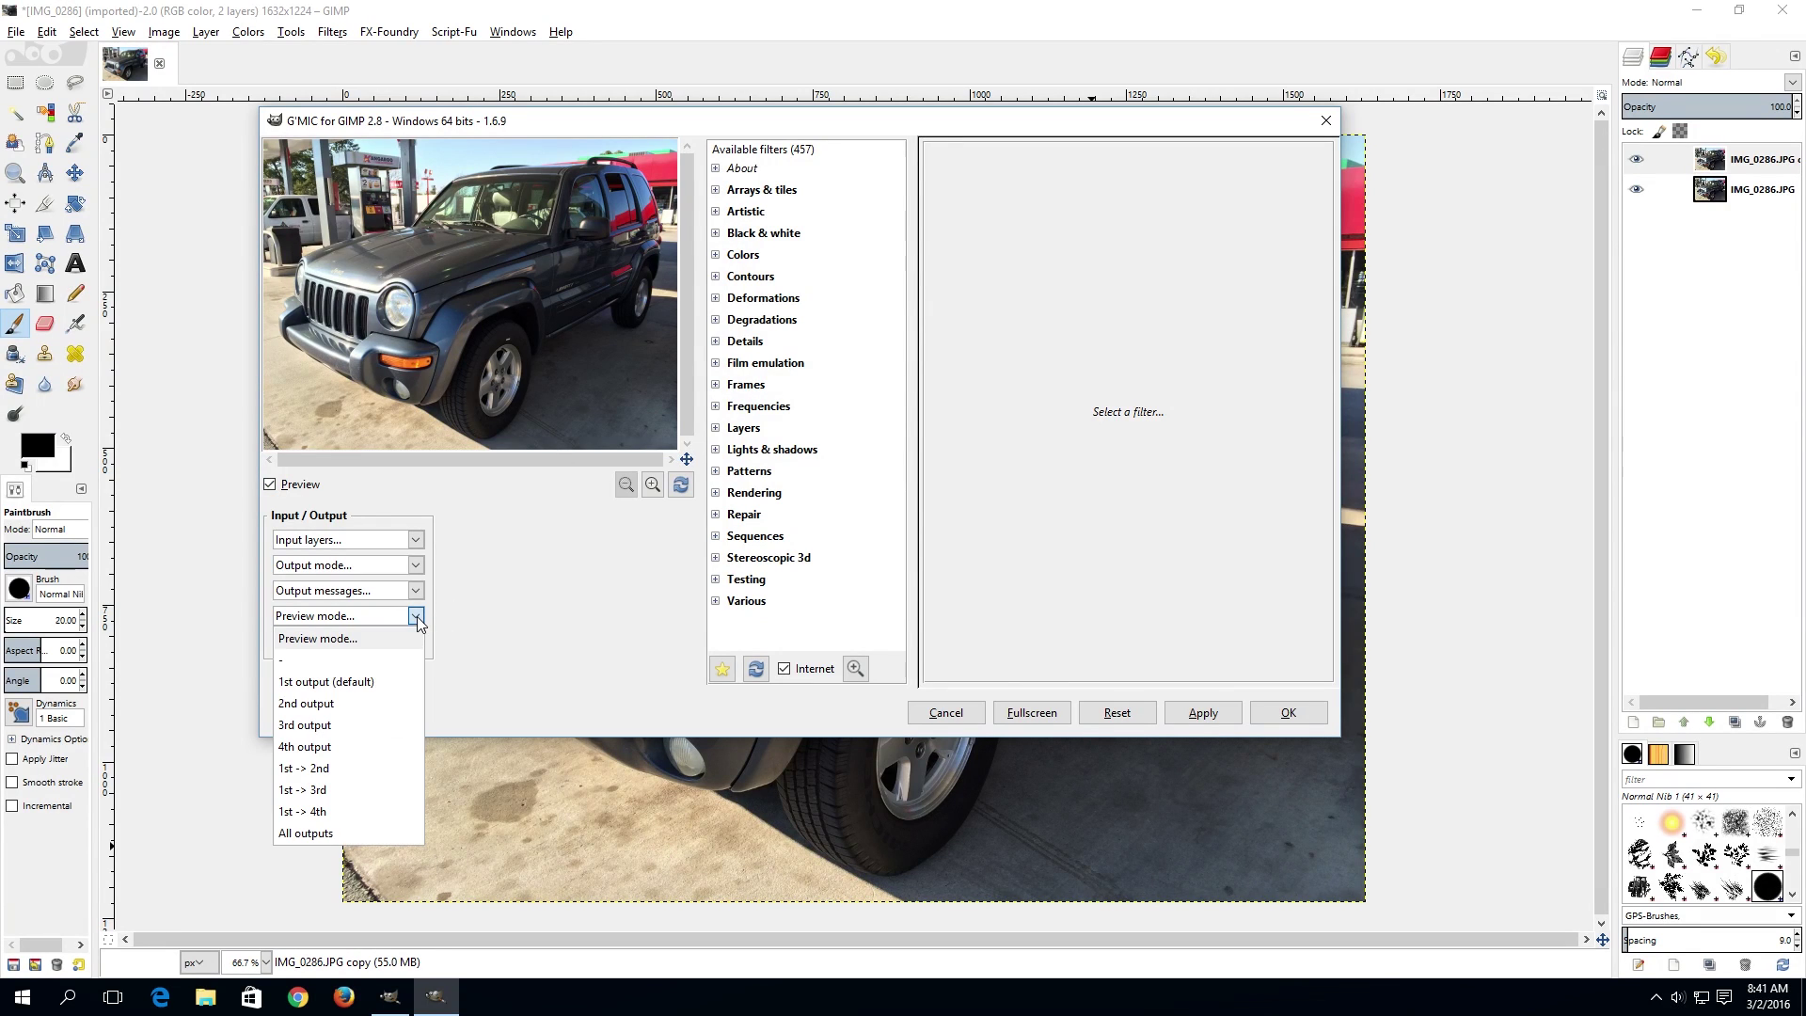
left_click(366, 643)
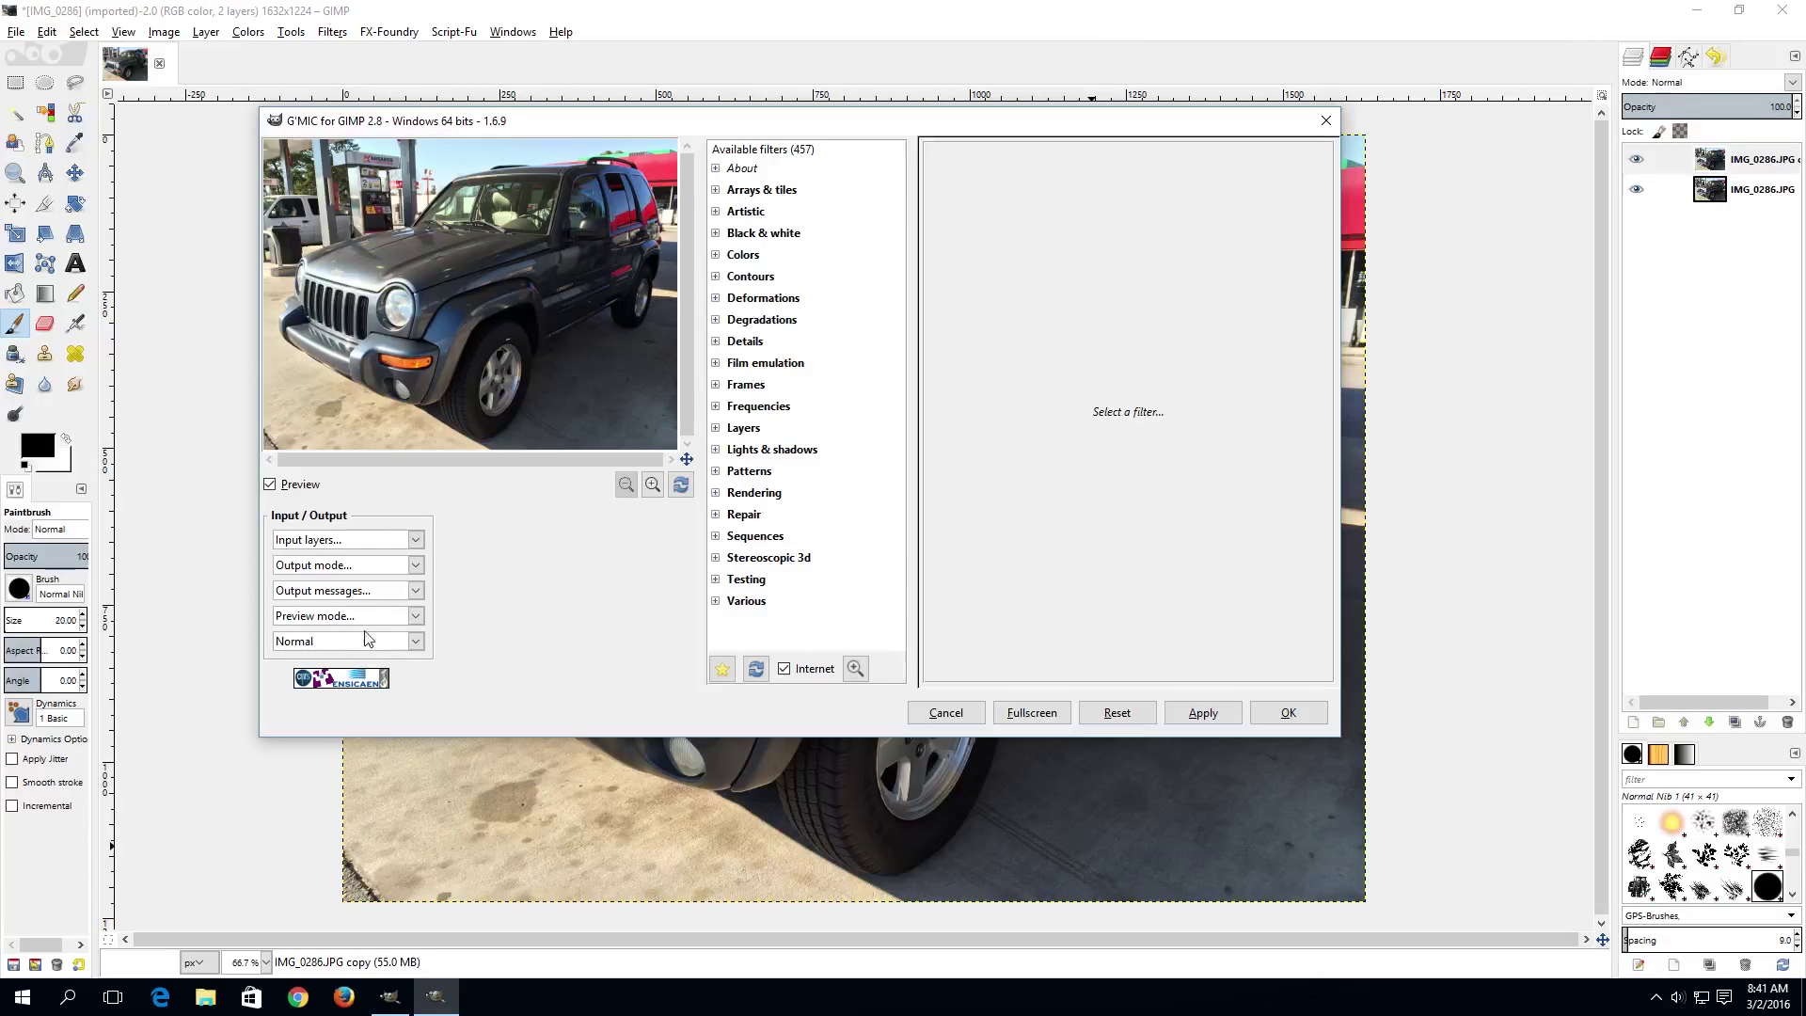
left_click(415, 591)
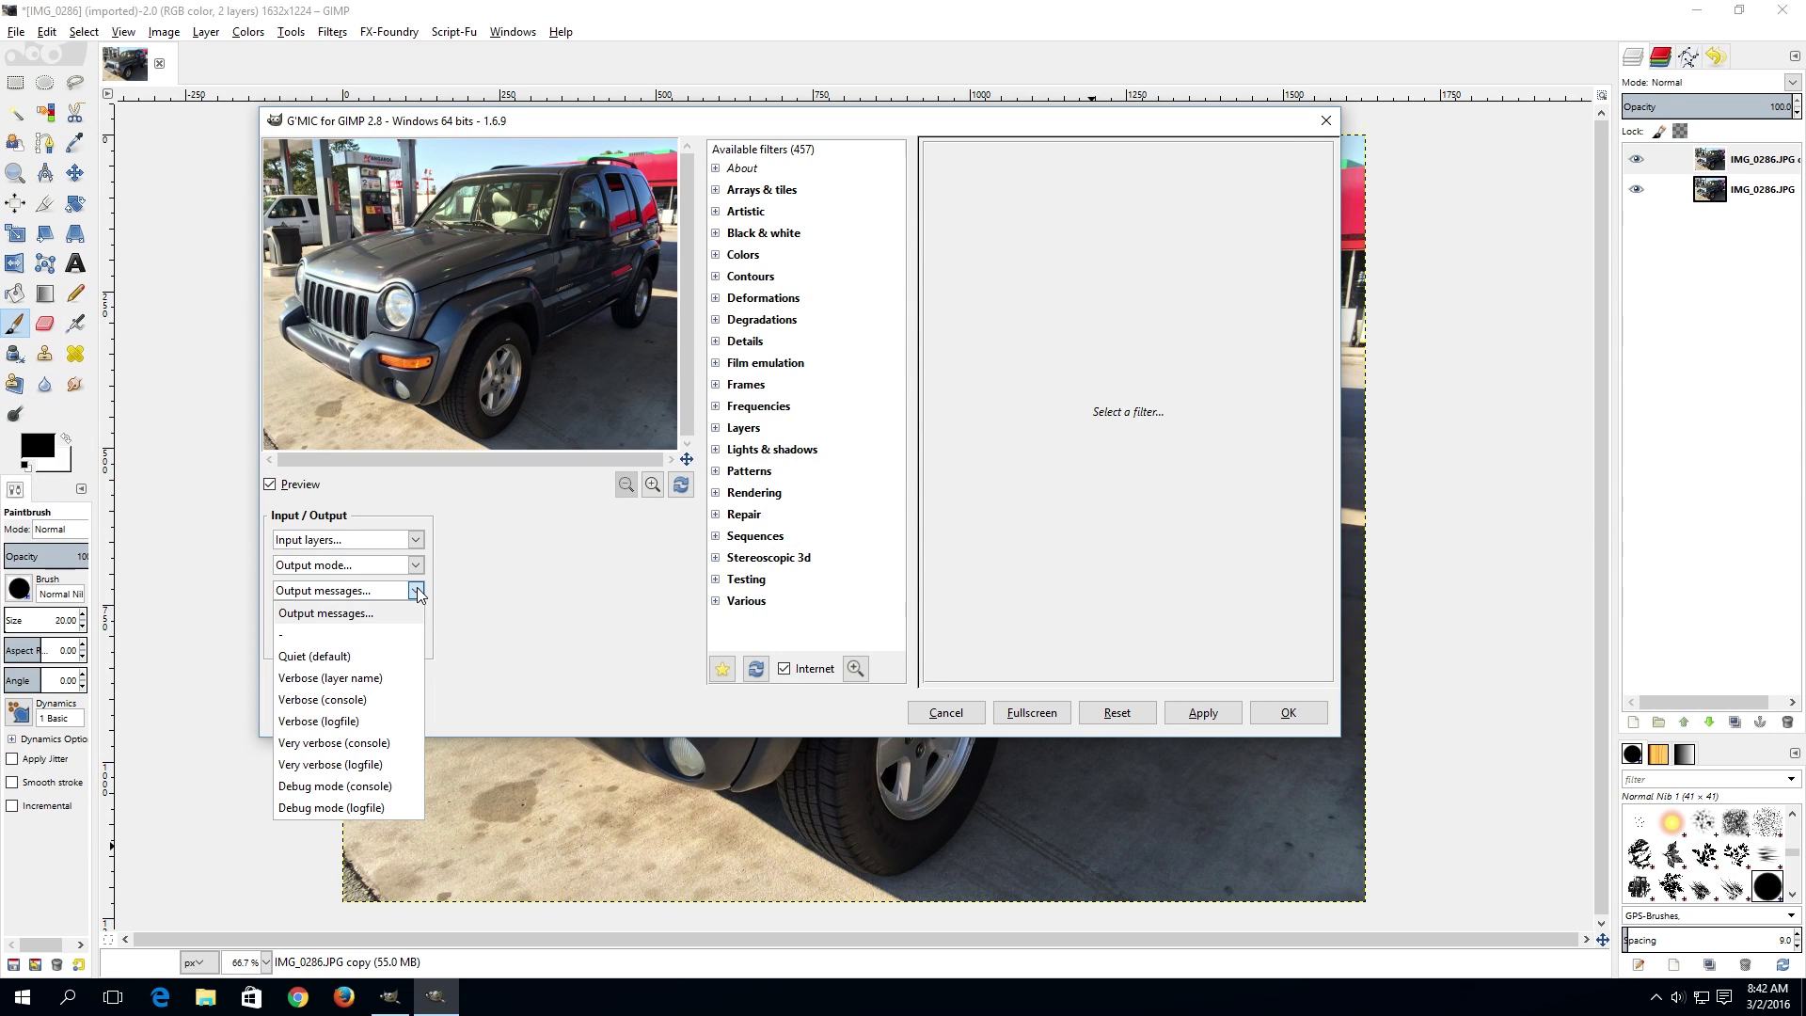
left_click(417, 589)
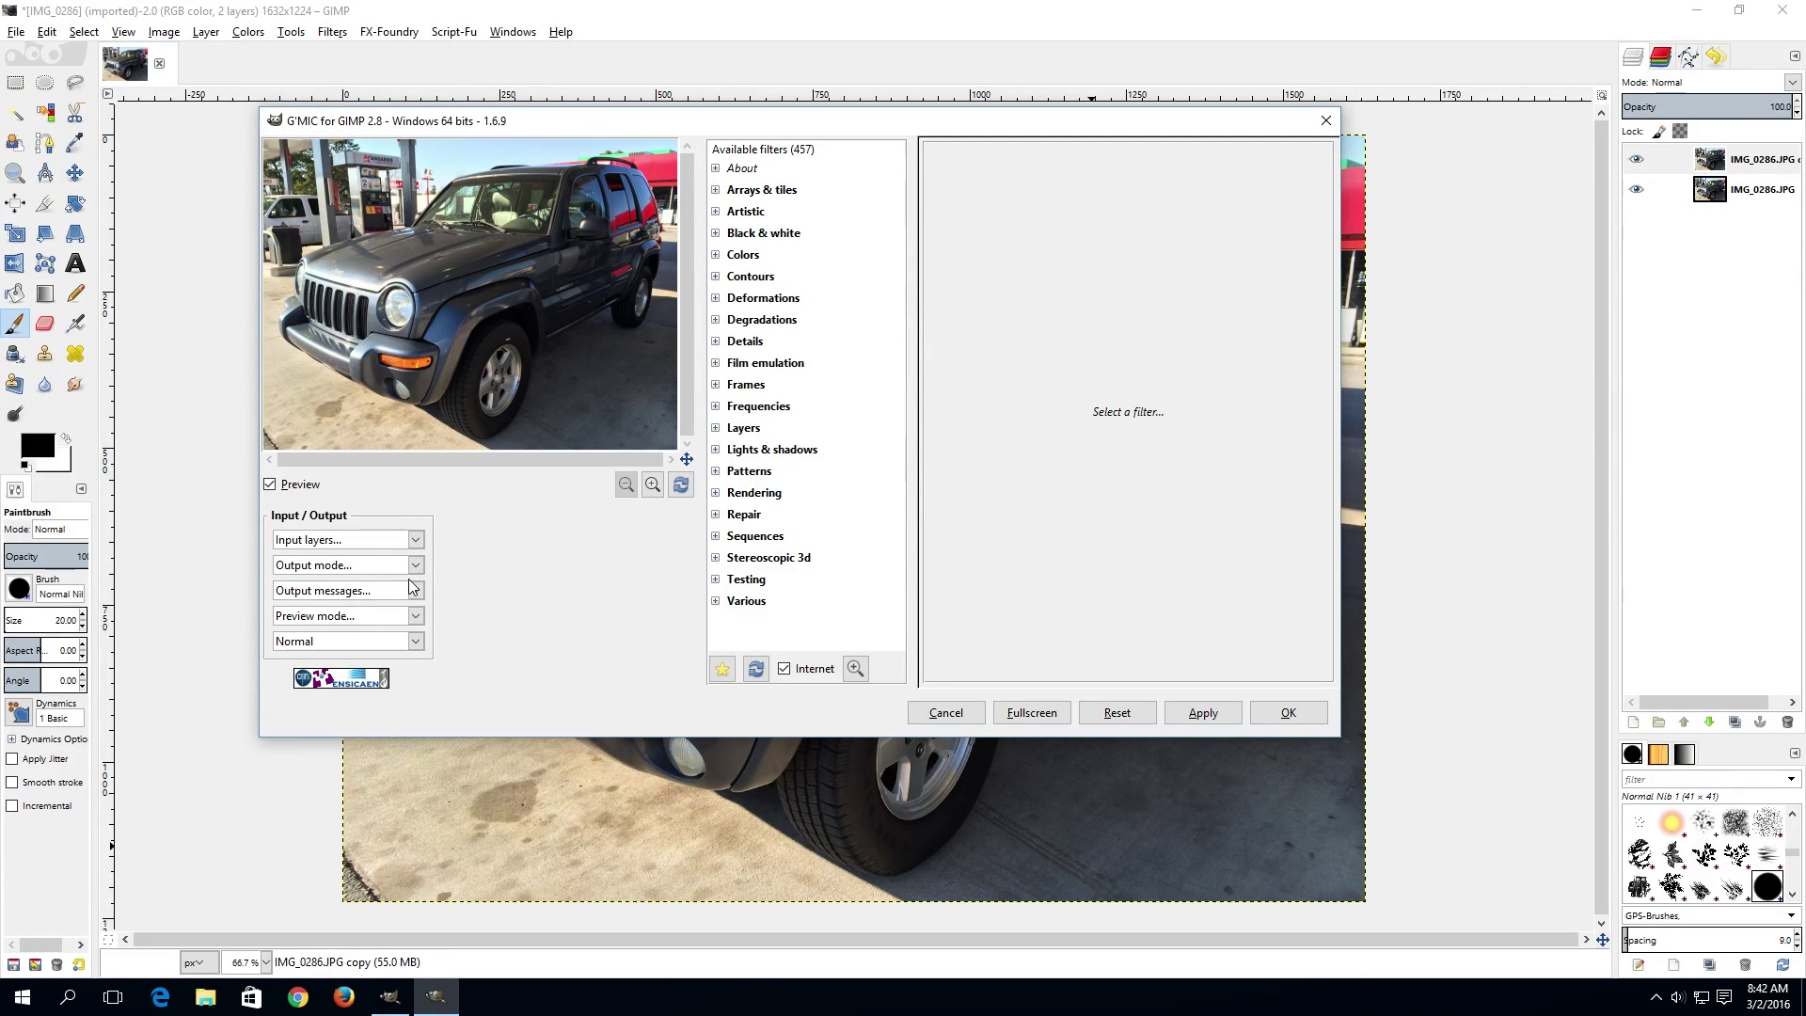
left_click(416, 565)
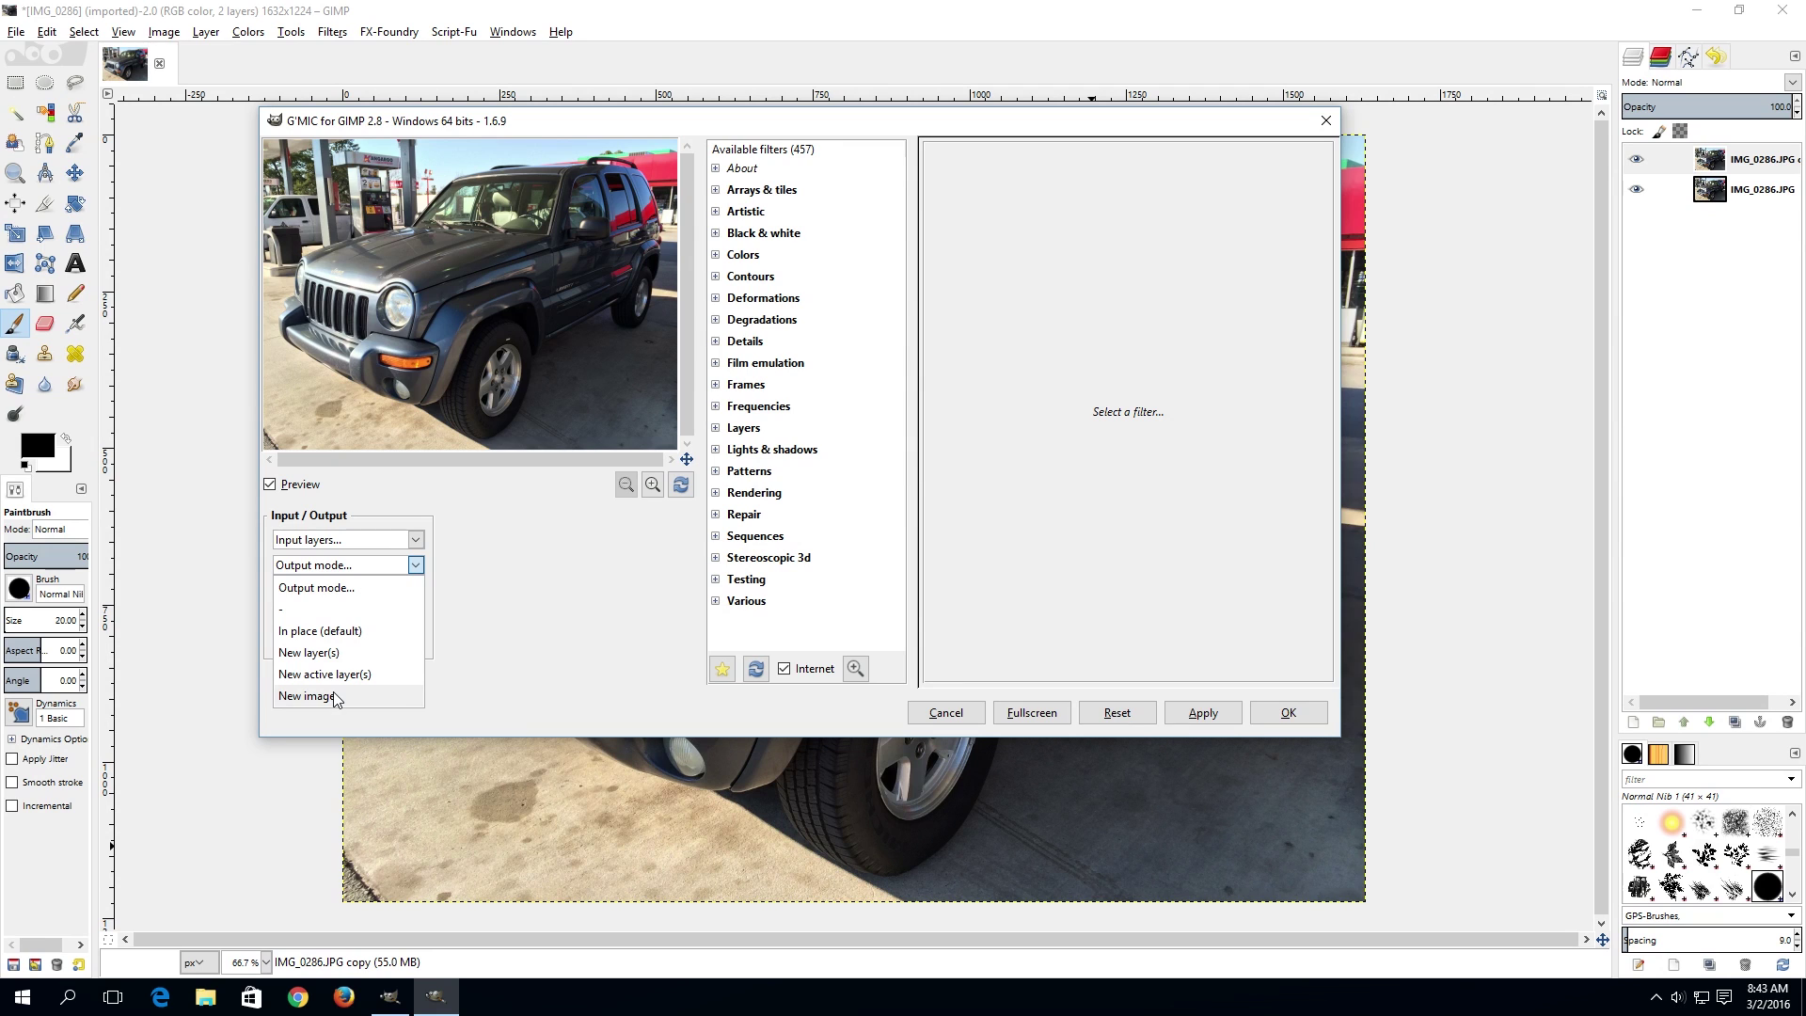
left_click(576, 611)
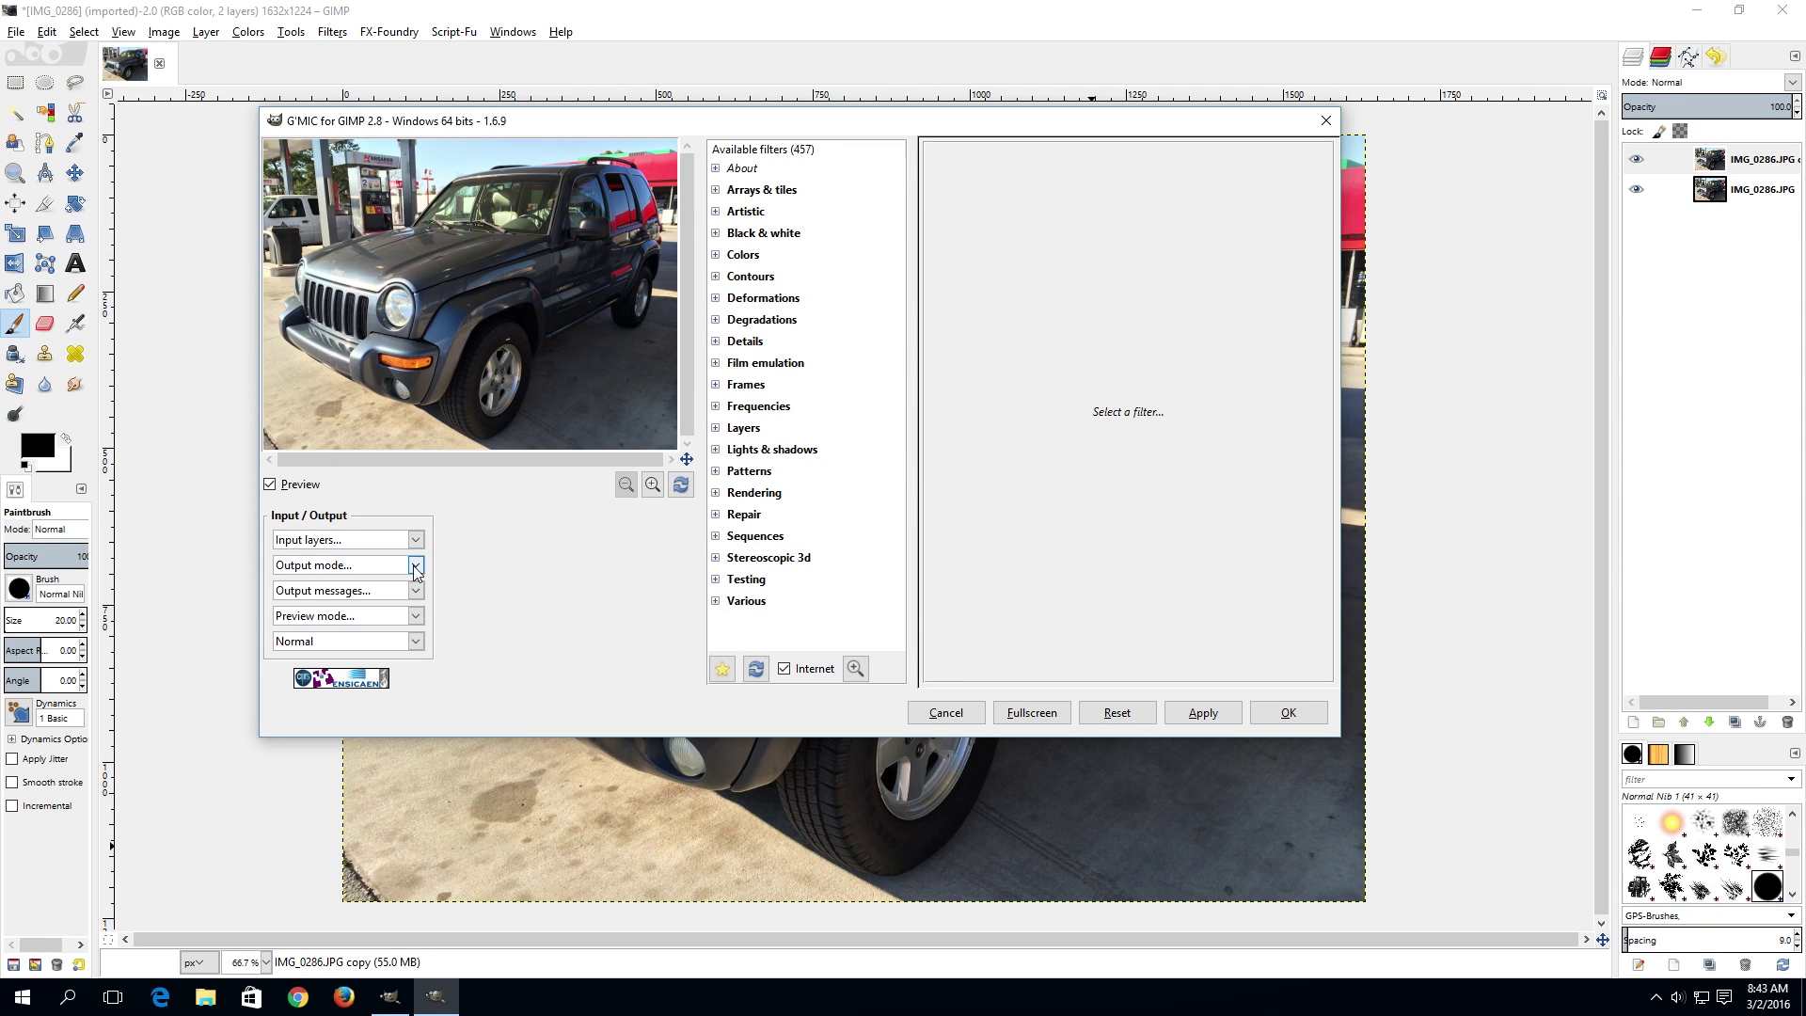
left_click(415, 540)
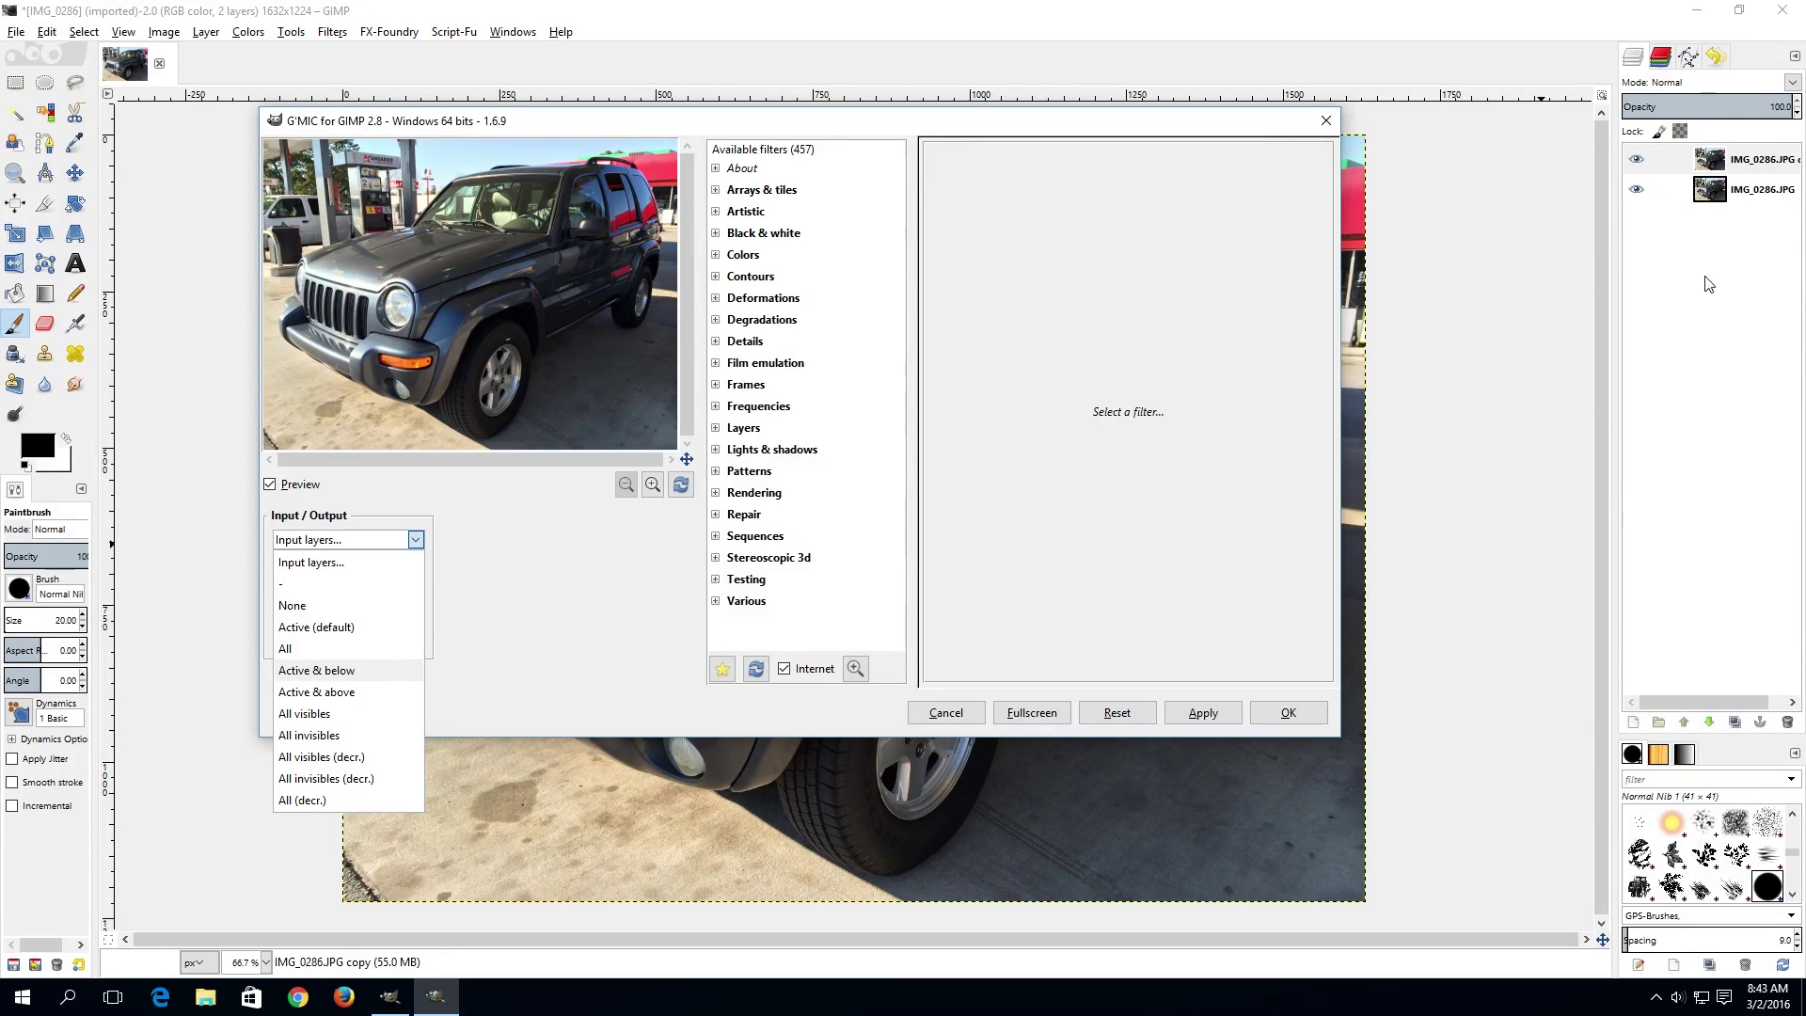
left_click(1736, 165)
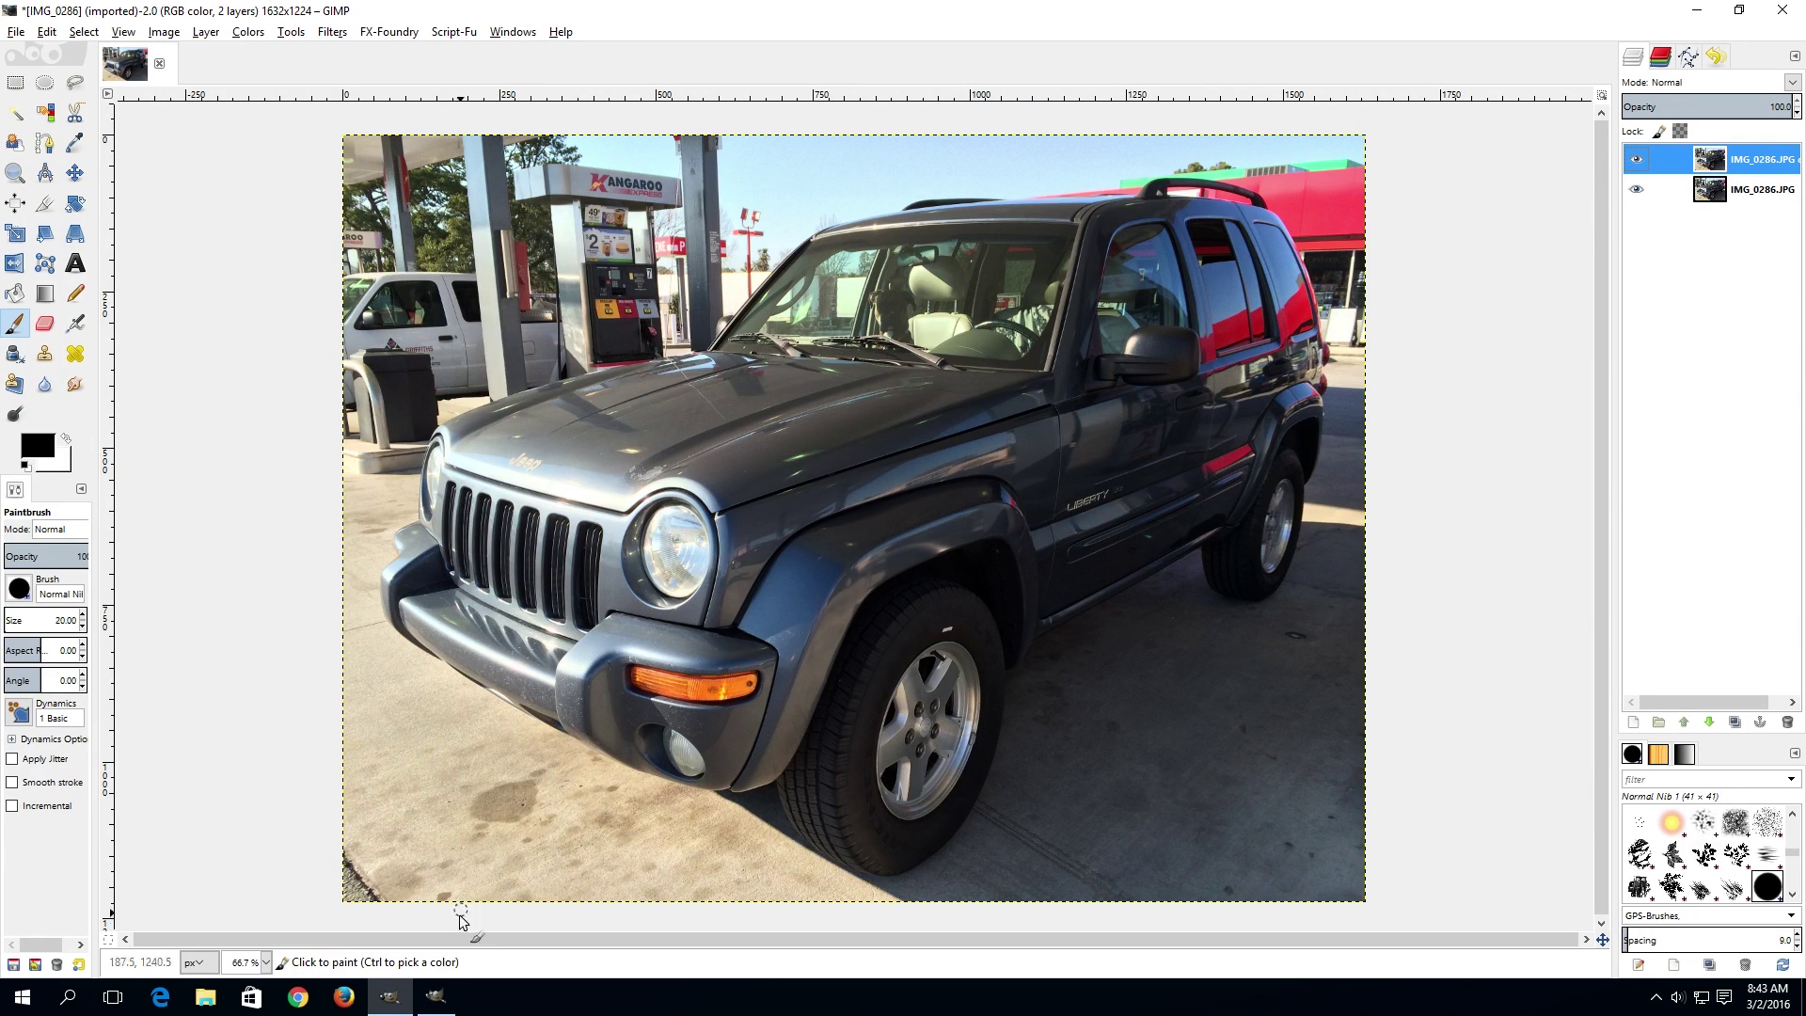
left_click(432, 998)
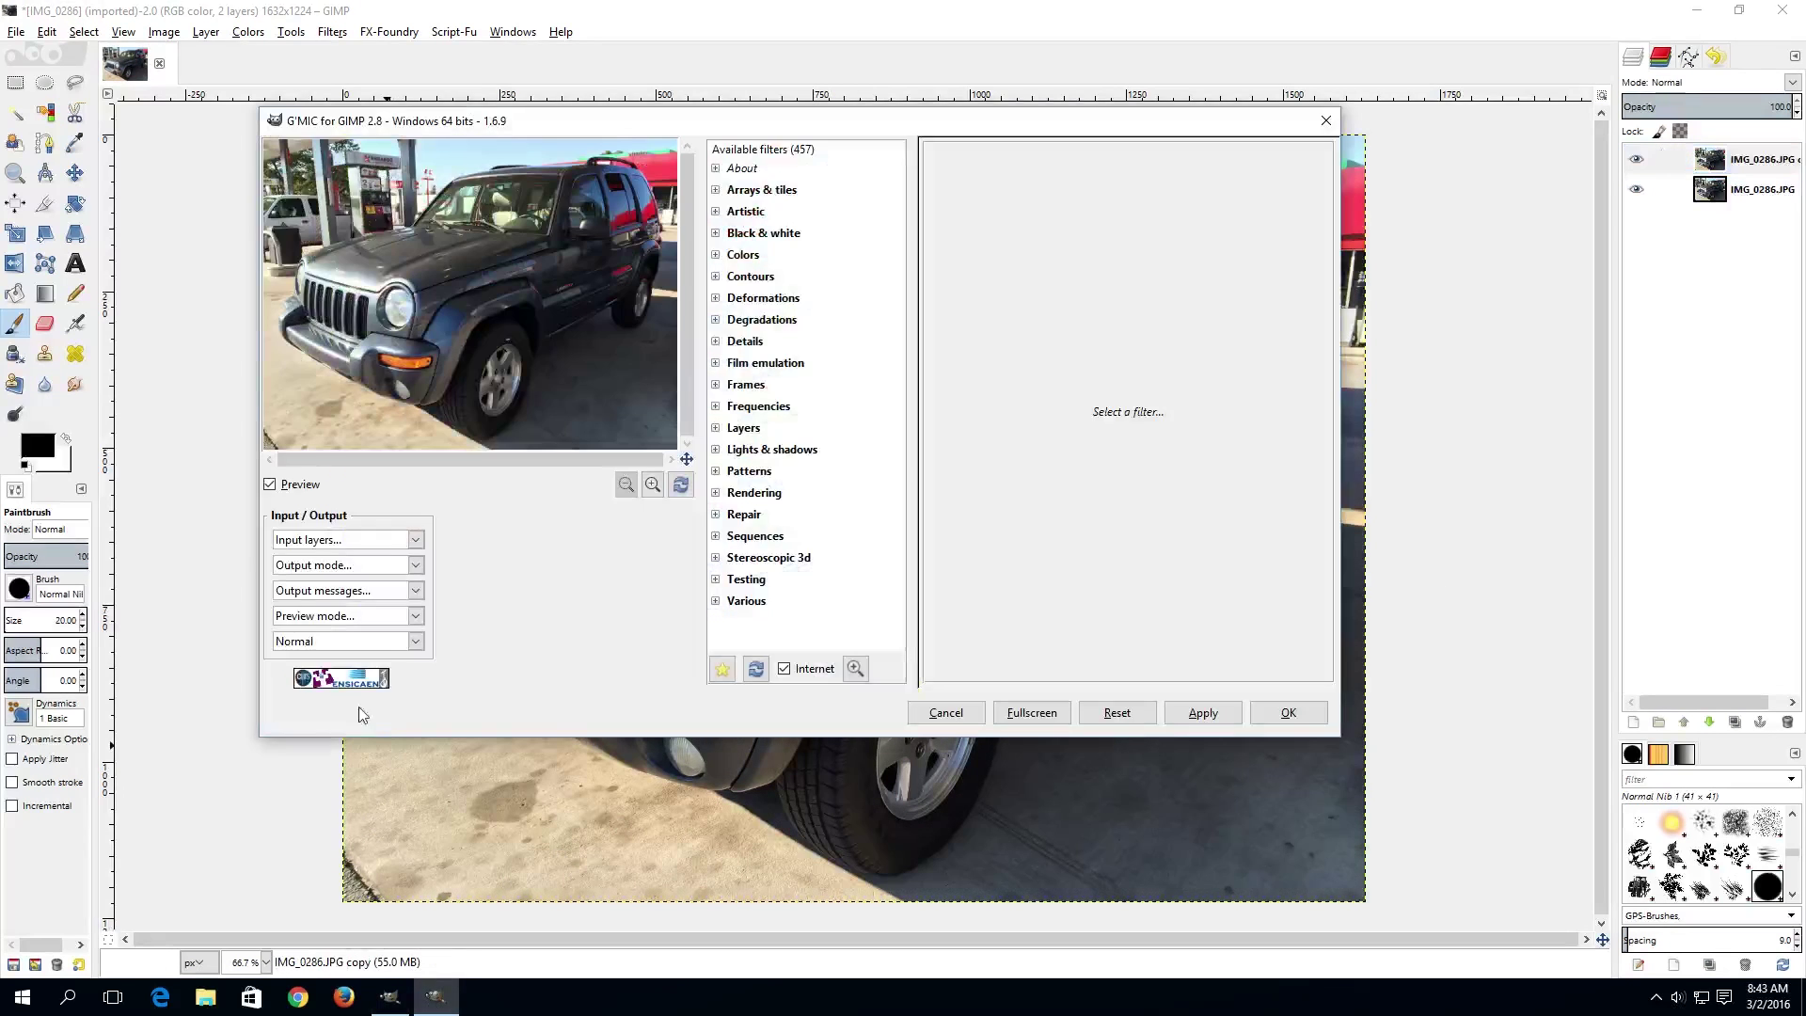
left_click(371, 541)
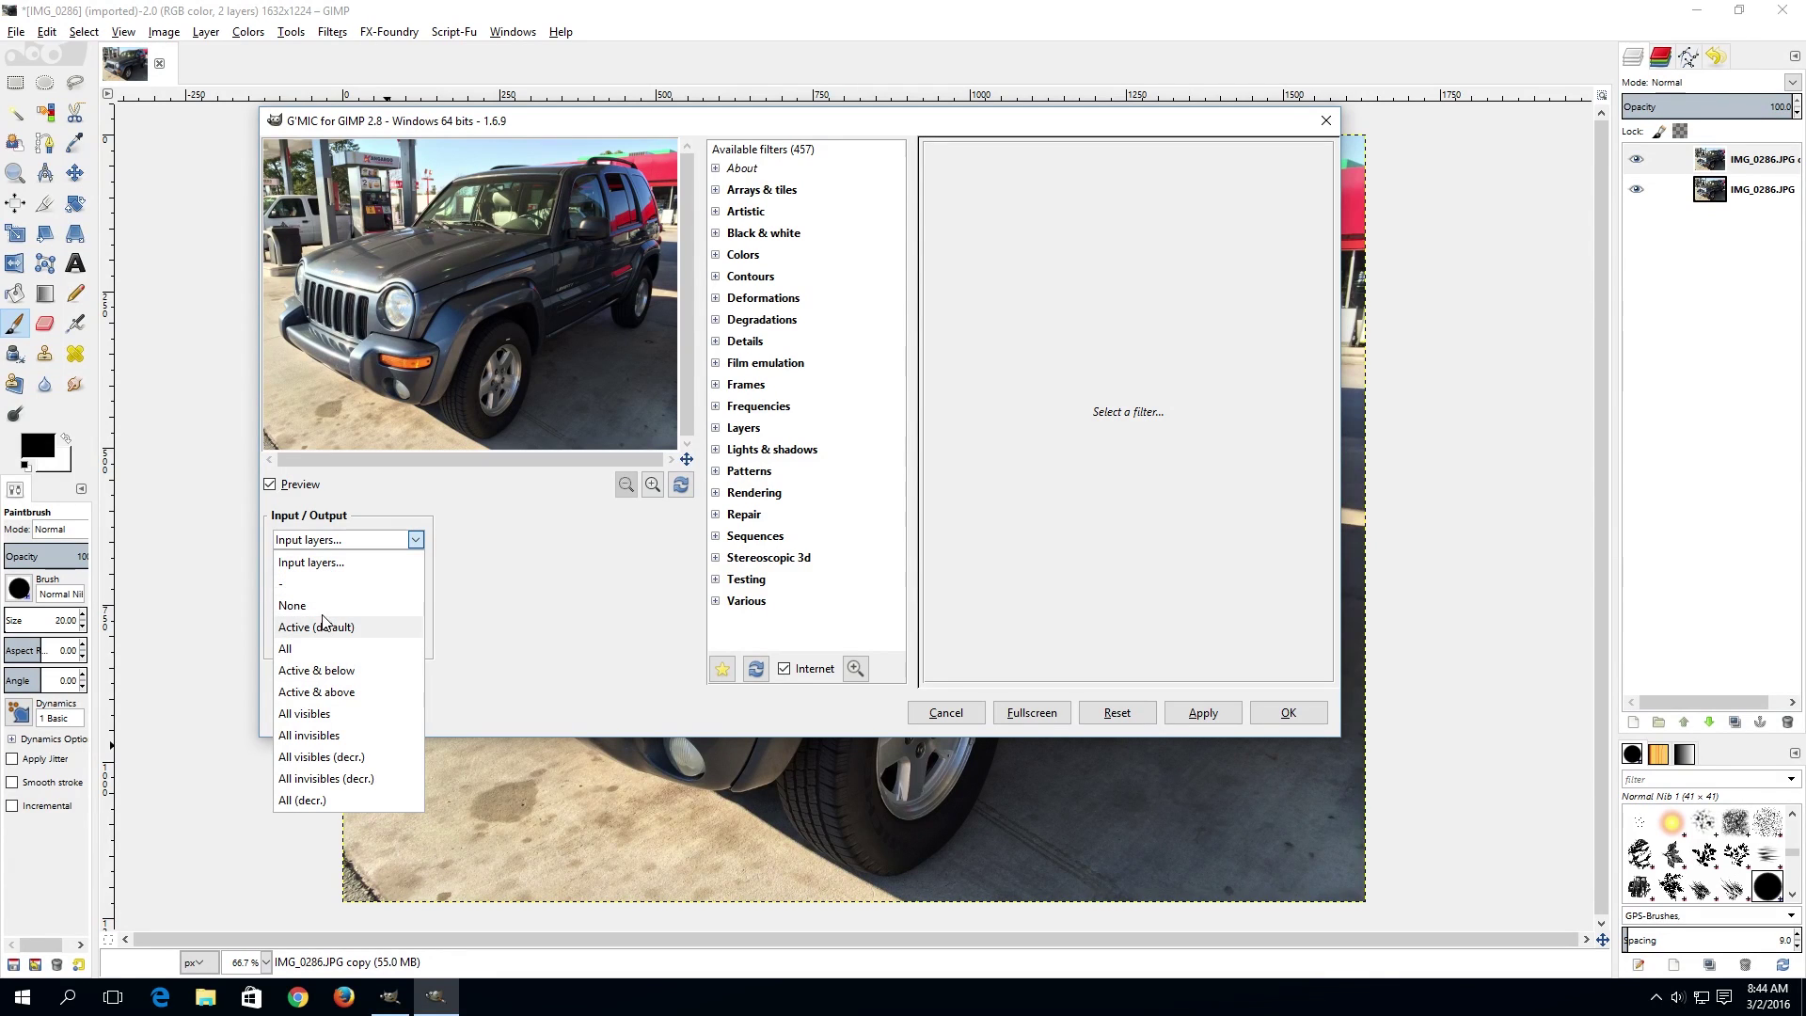
left_click(325, 565)
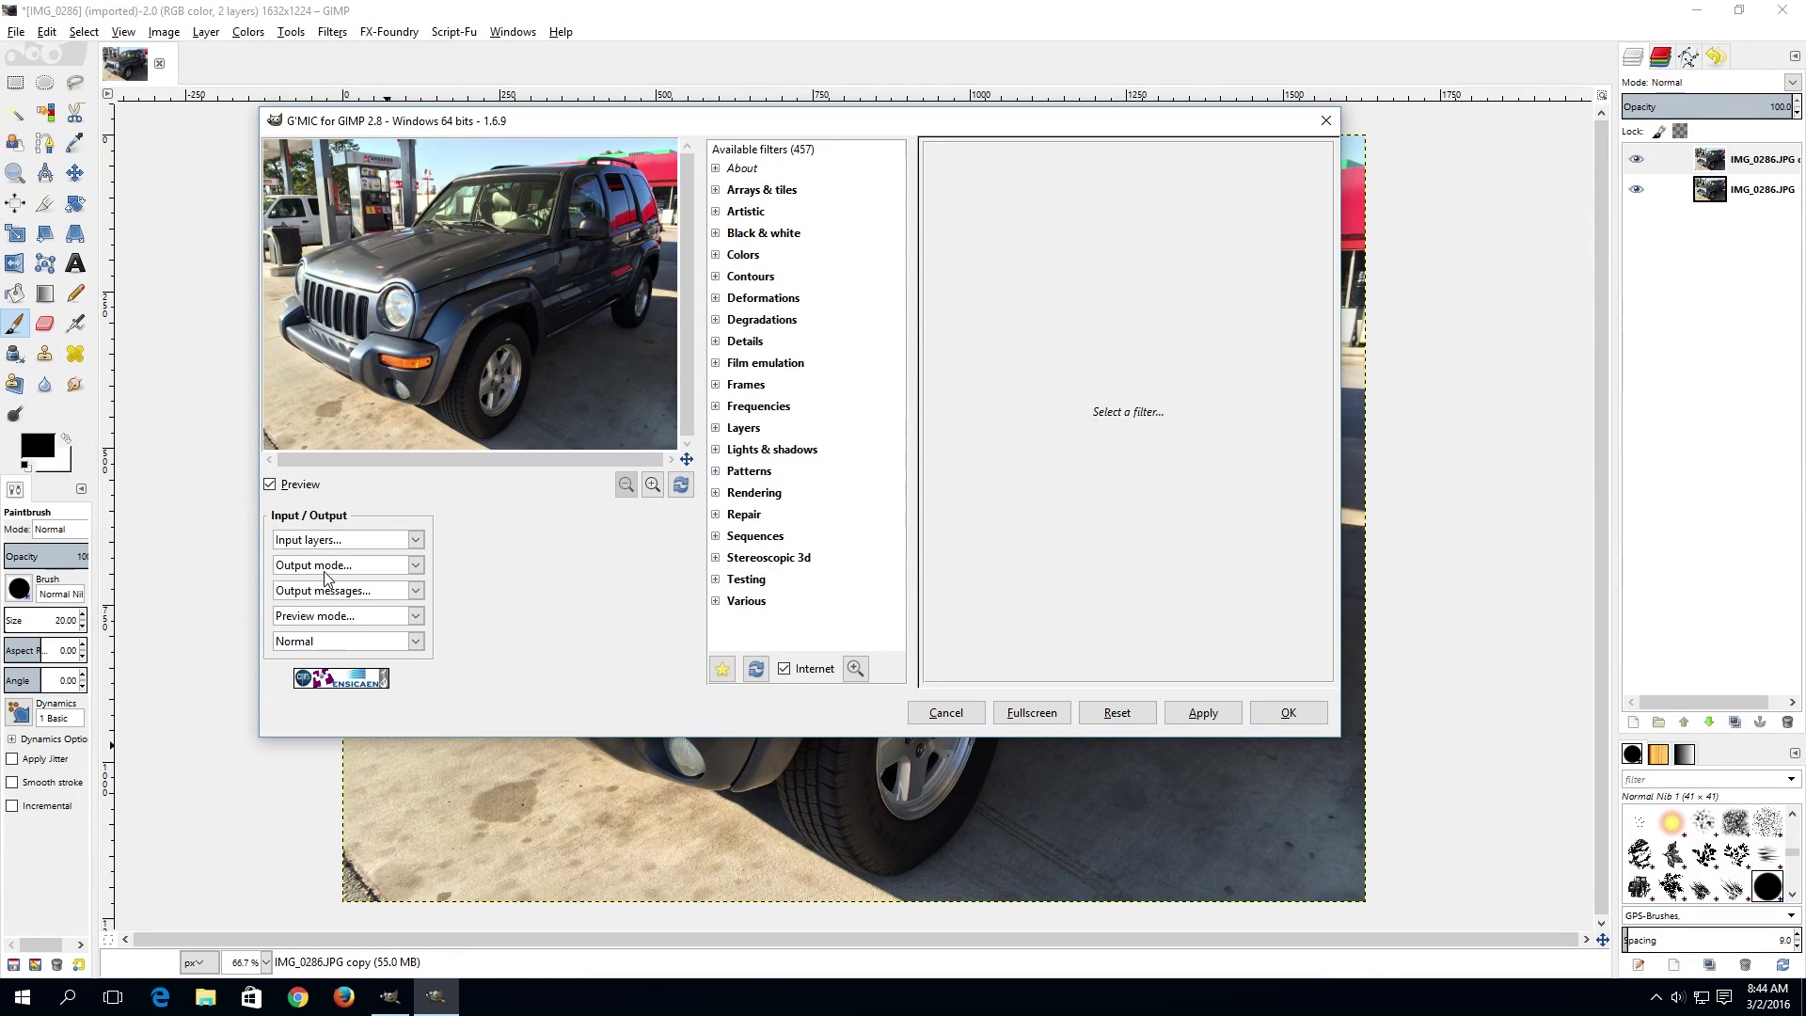
Step: Set the G'MIC output mode to New layer(s) and launch the Contours filter Extract foreground [interactive] with RGBA foreground + background output
left_click(416, 565)
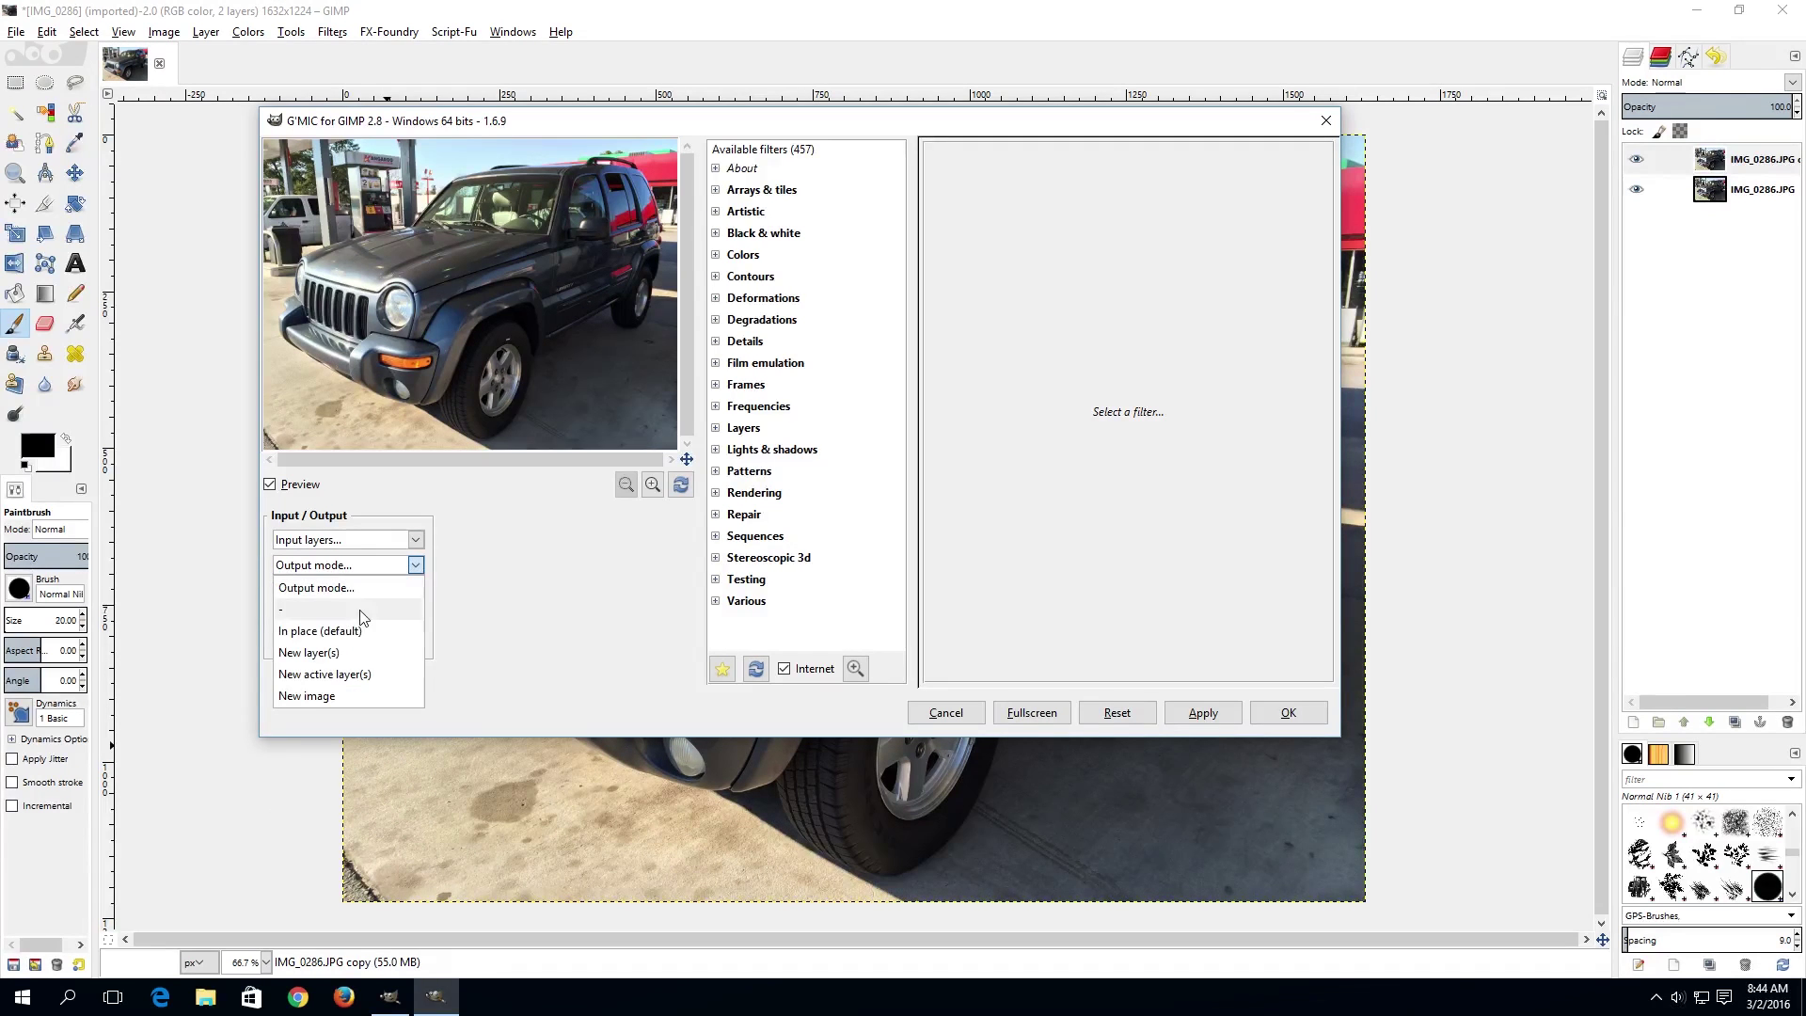
left_click(343, 652)
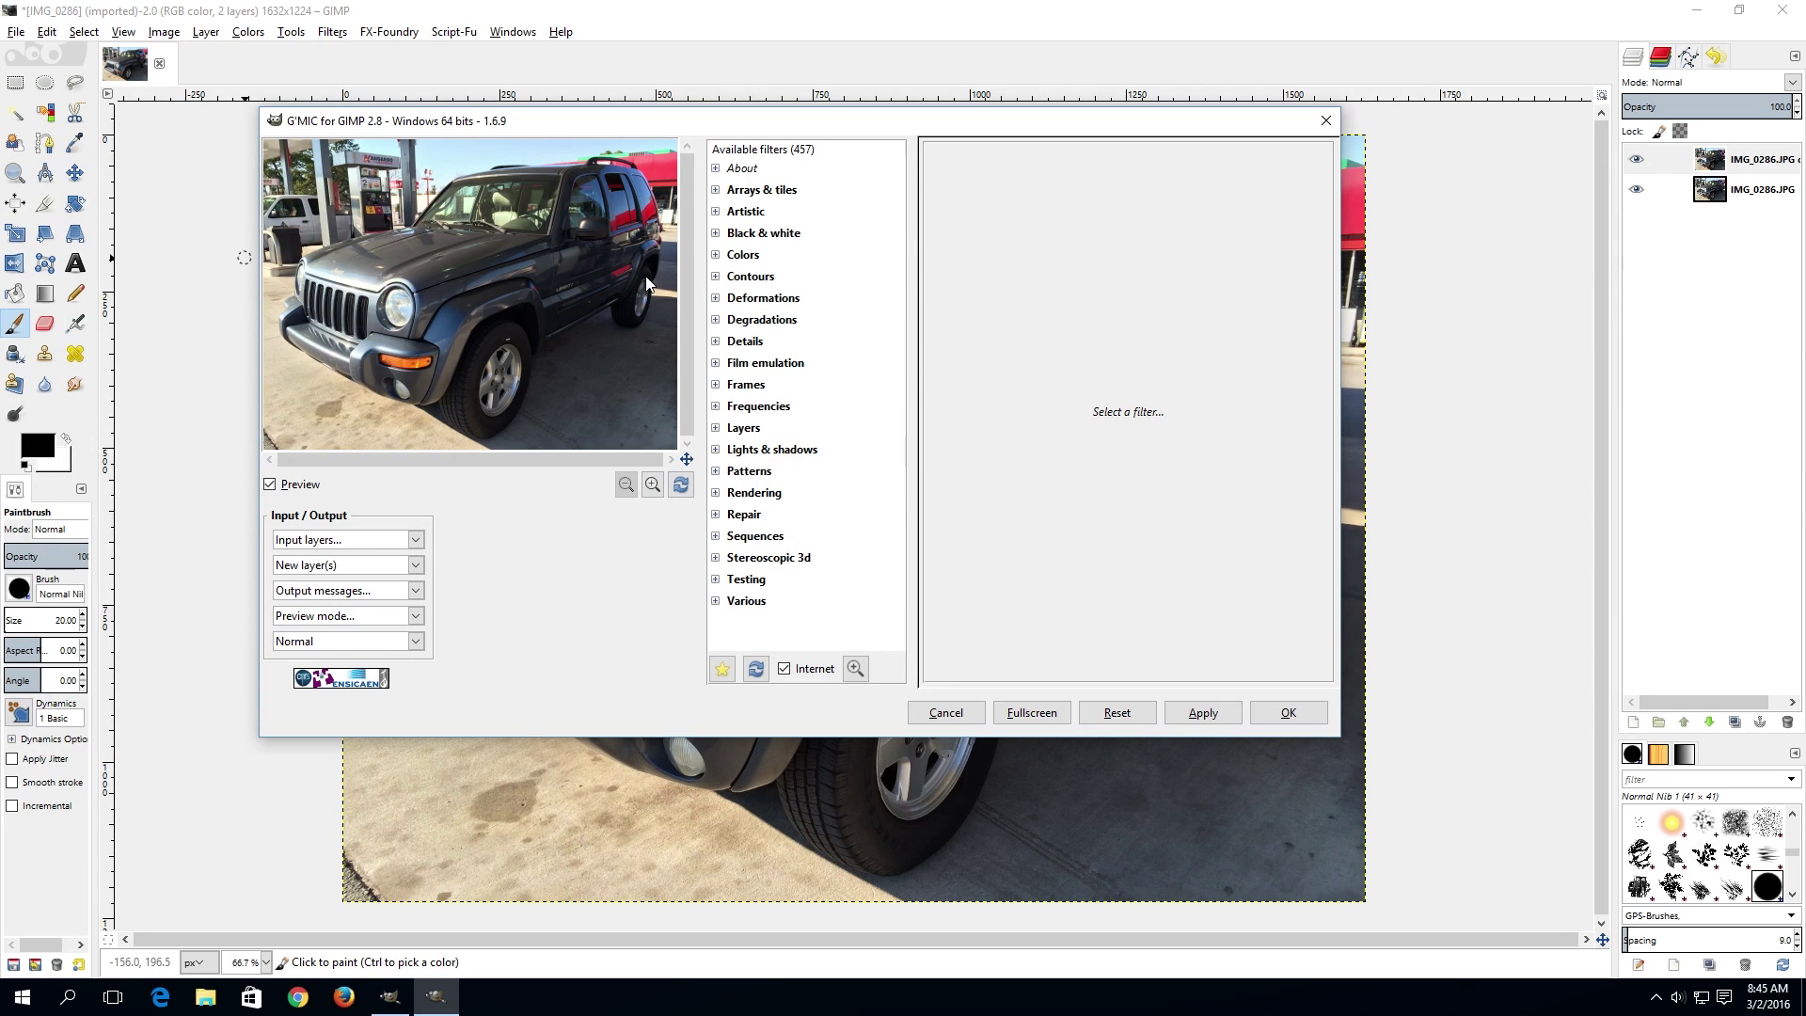
left_click(717, 277)
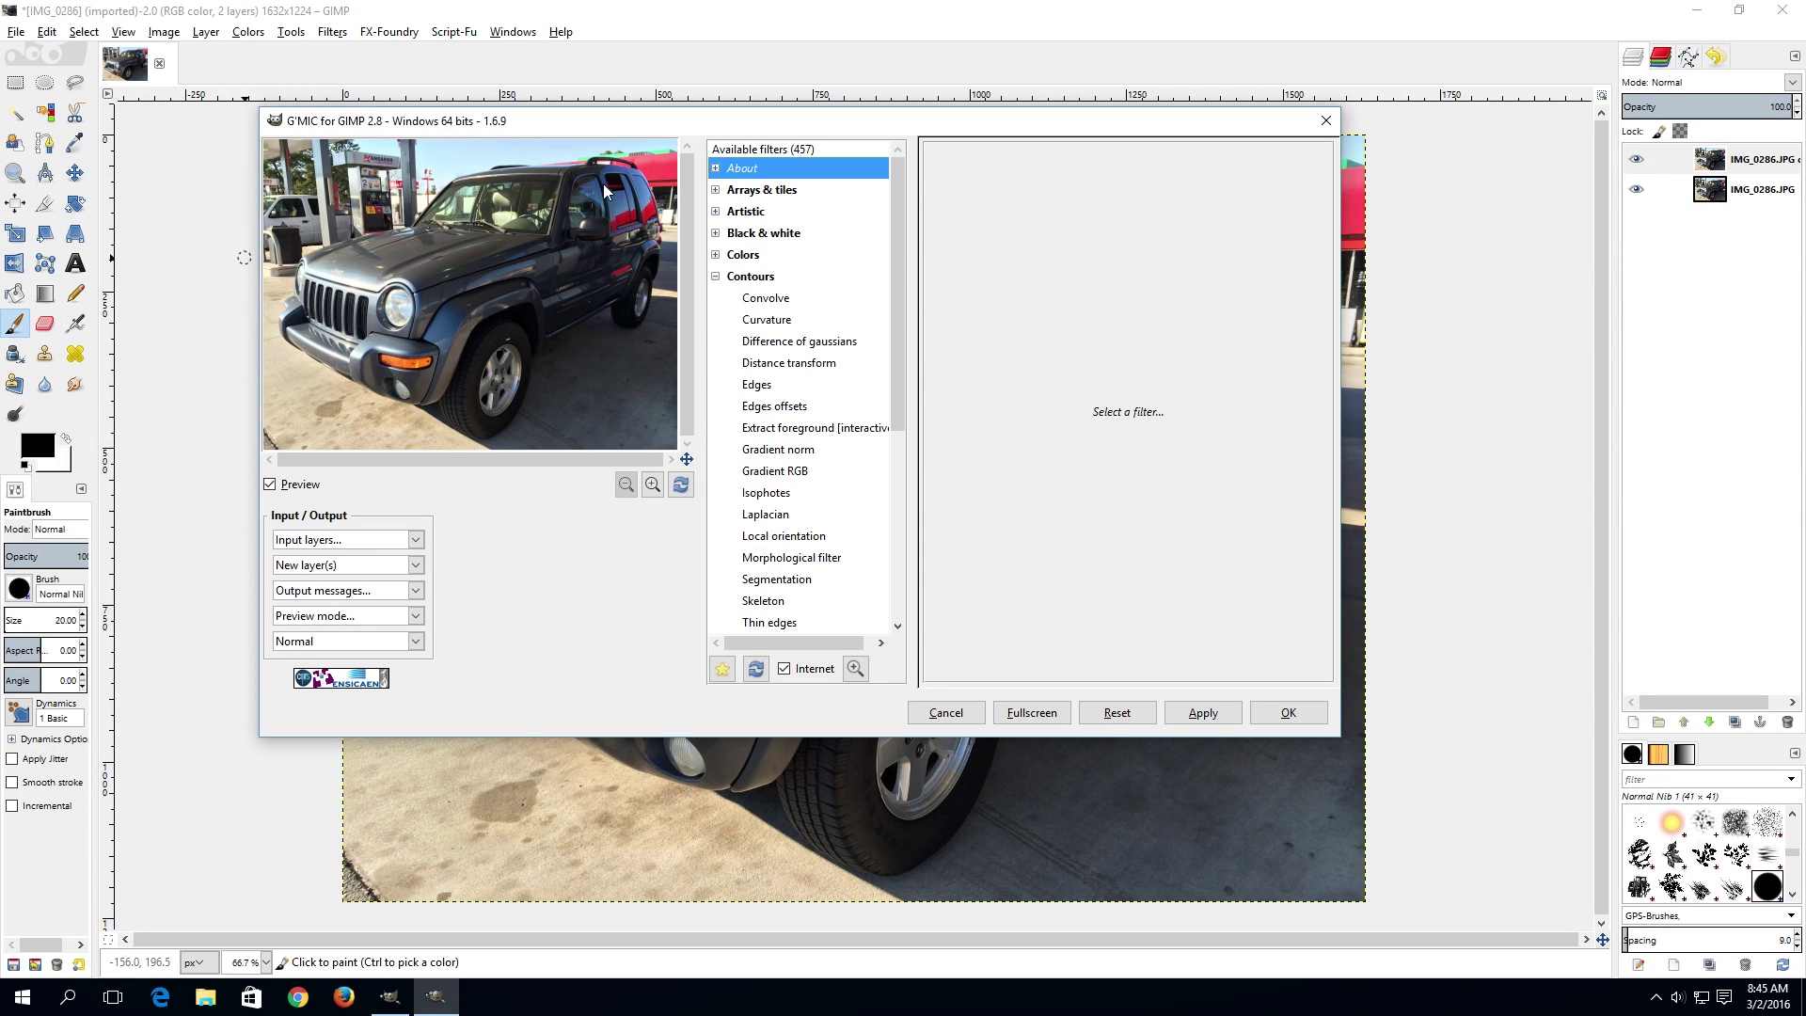
left_click(804, 430)
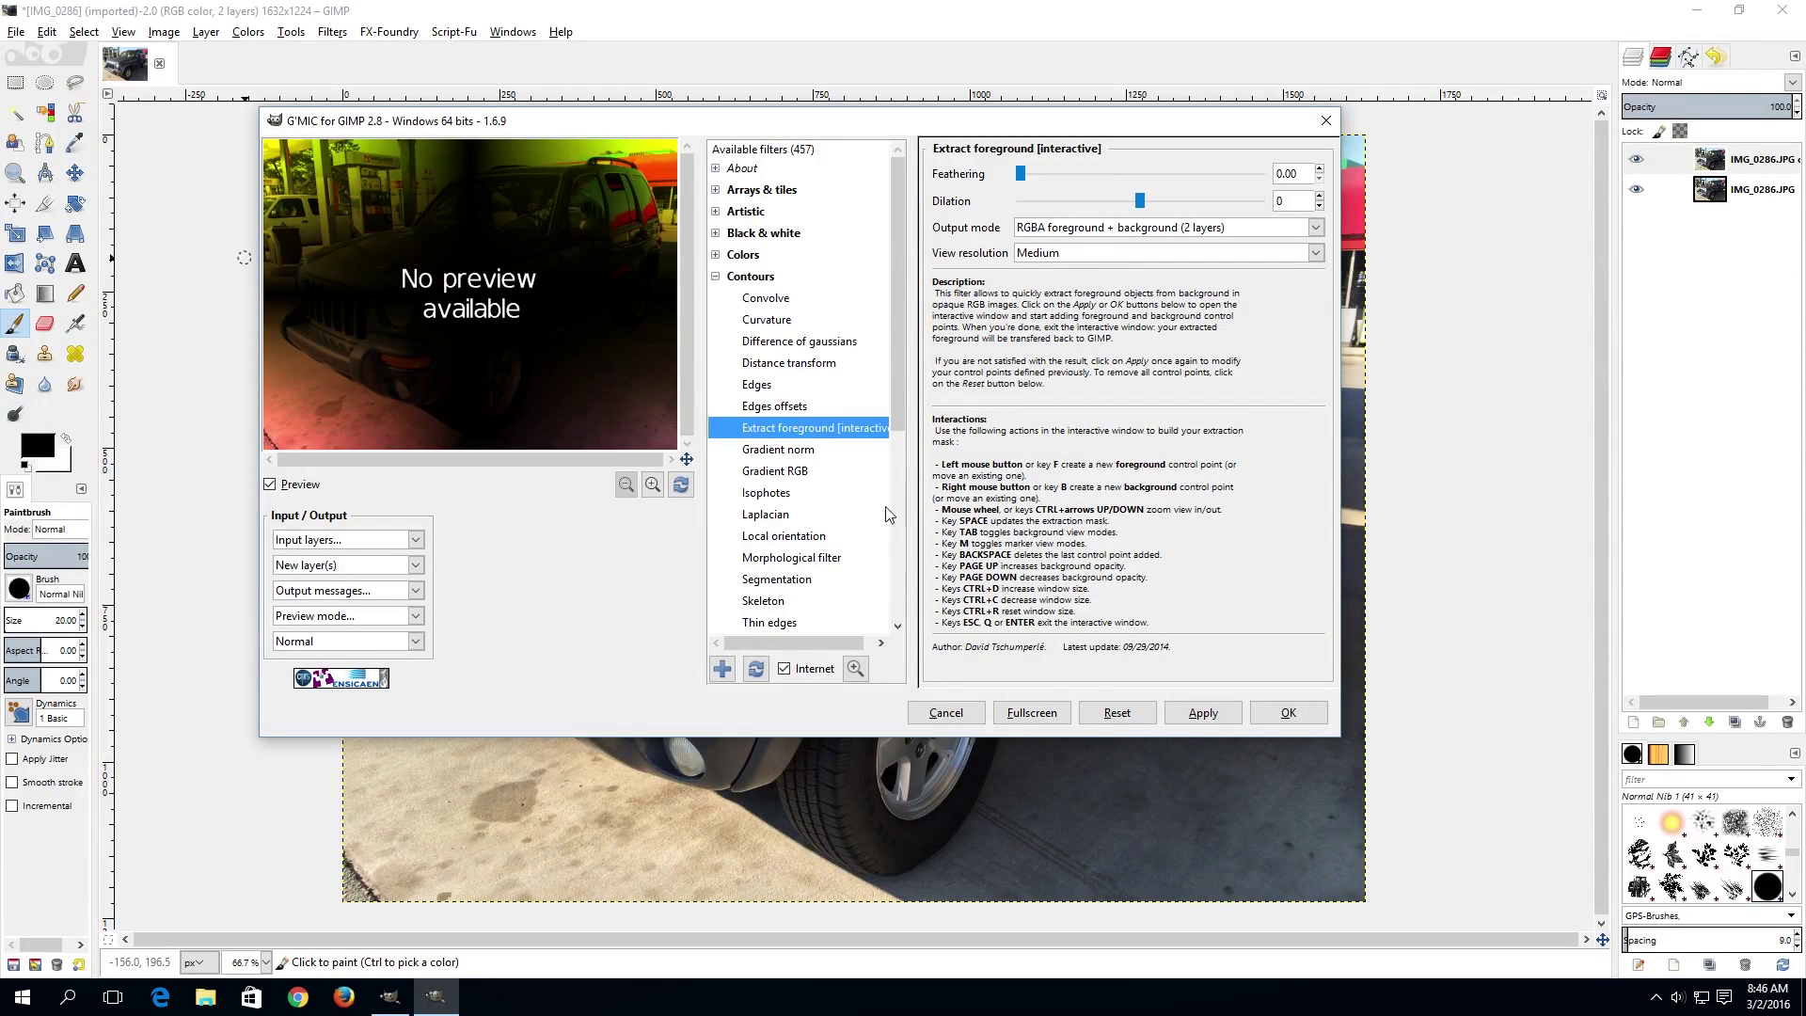
left_click(1210, 712)
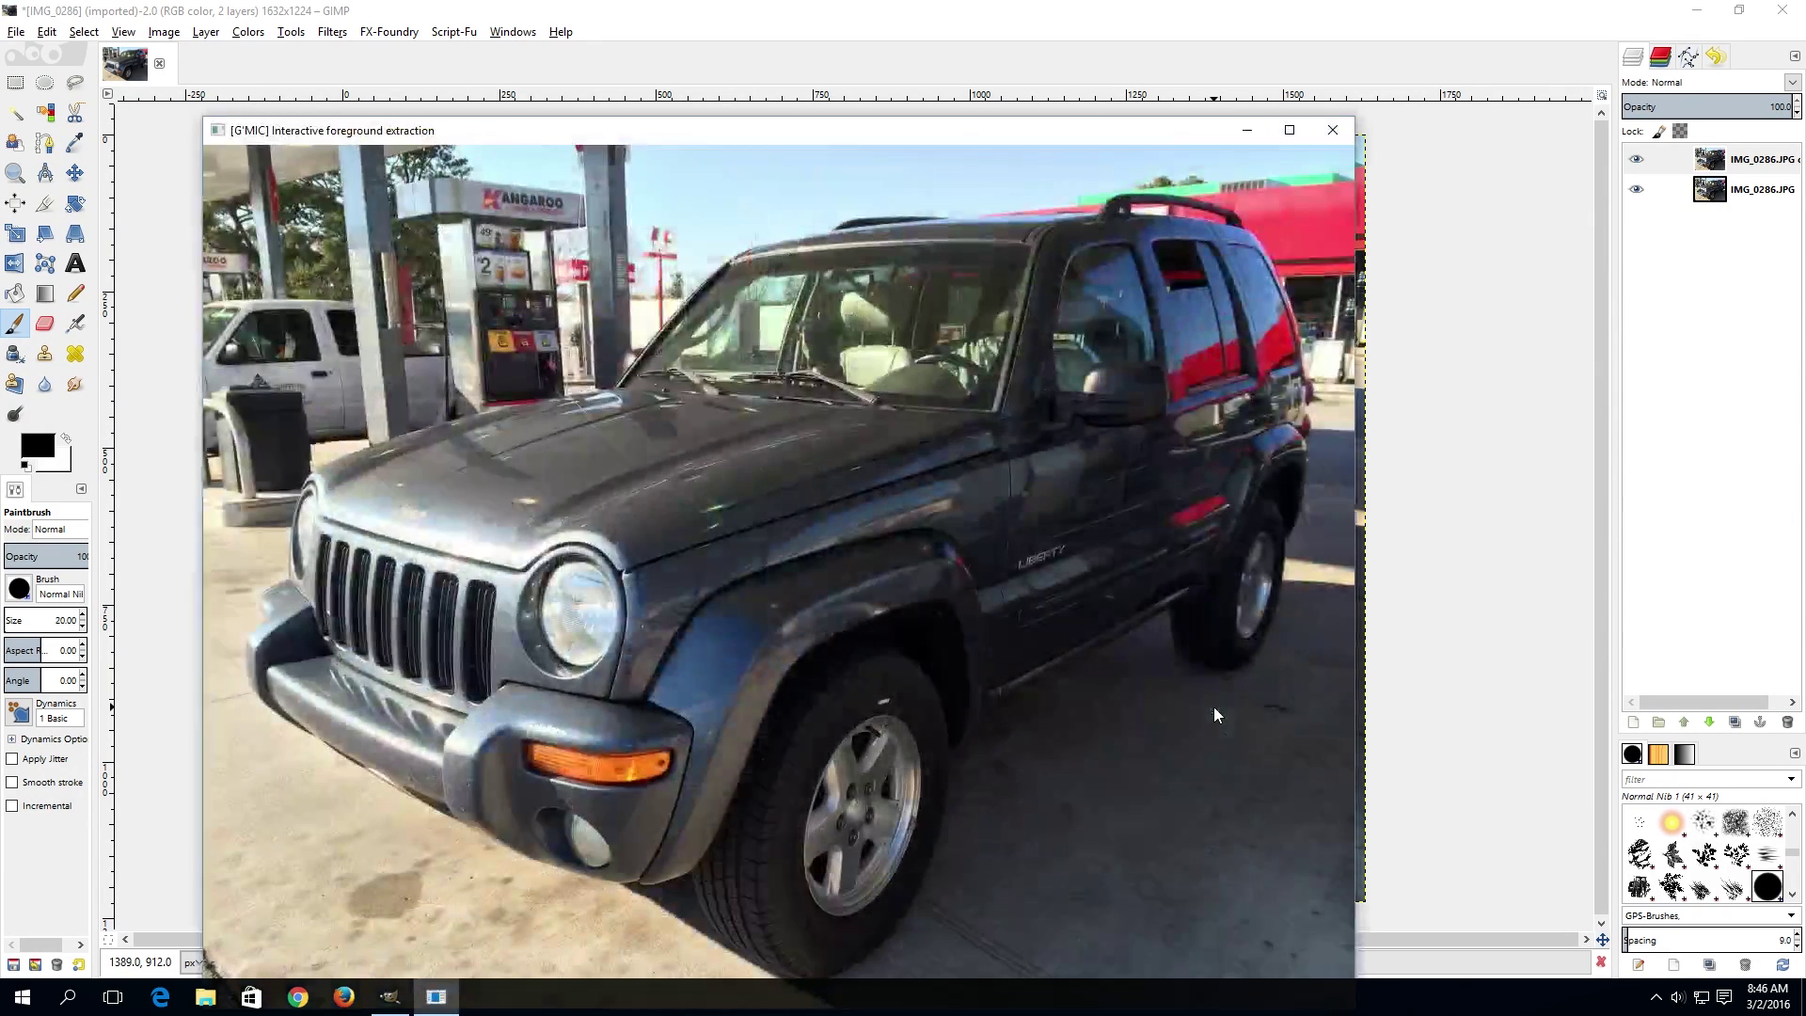
left_click_drag(739, 133, 722, 38)
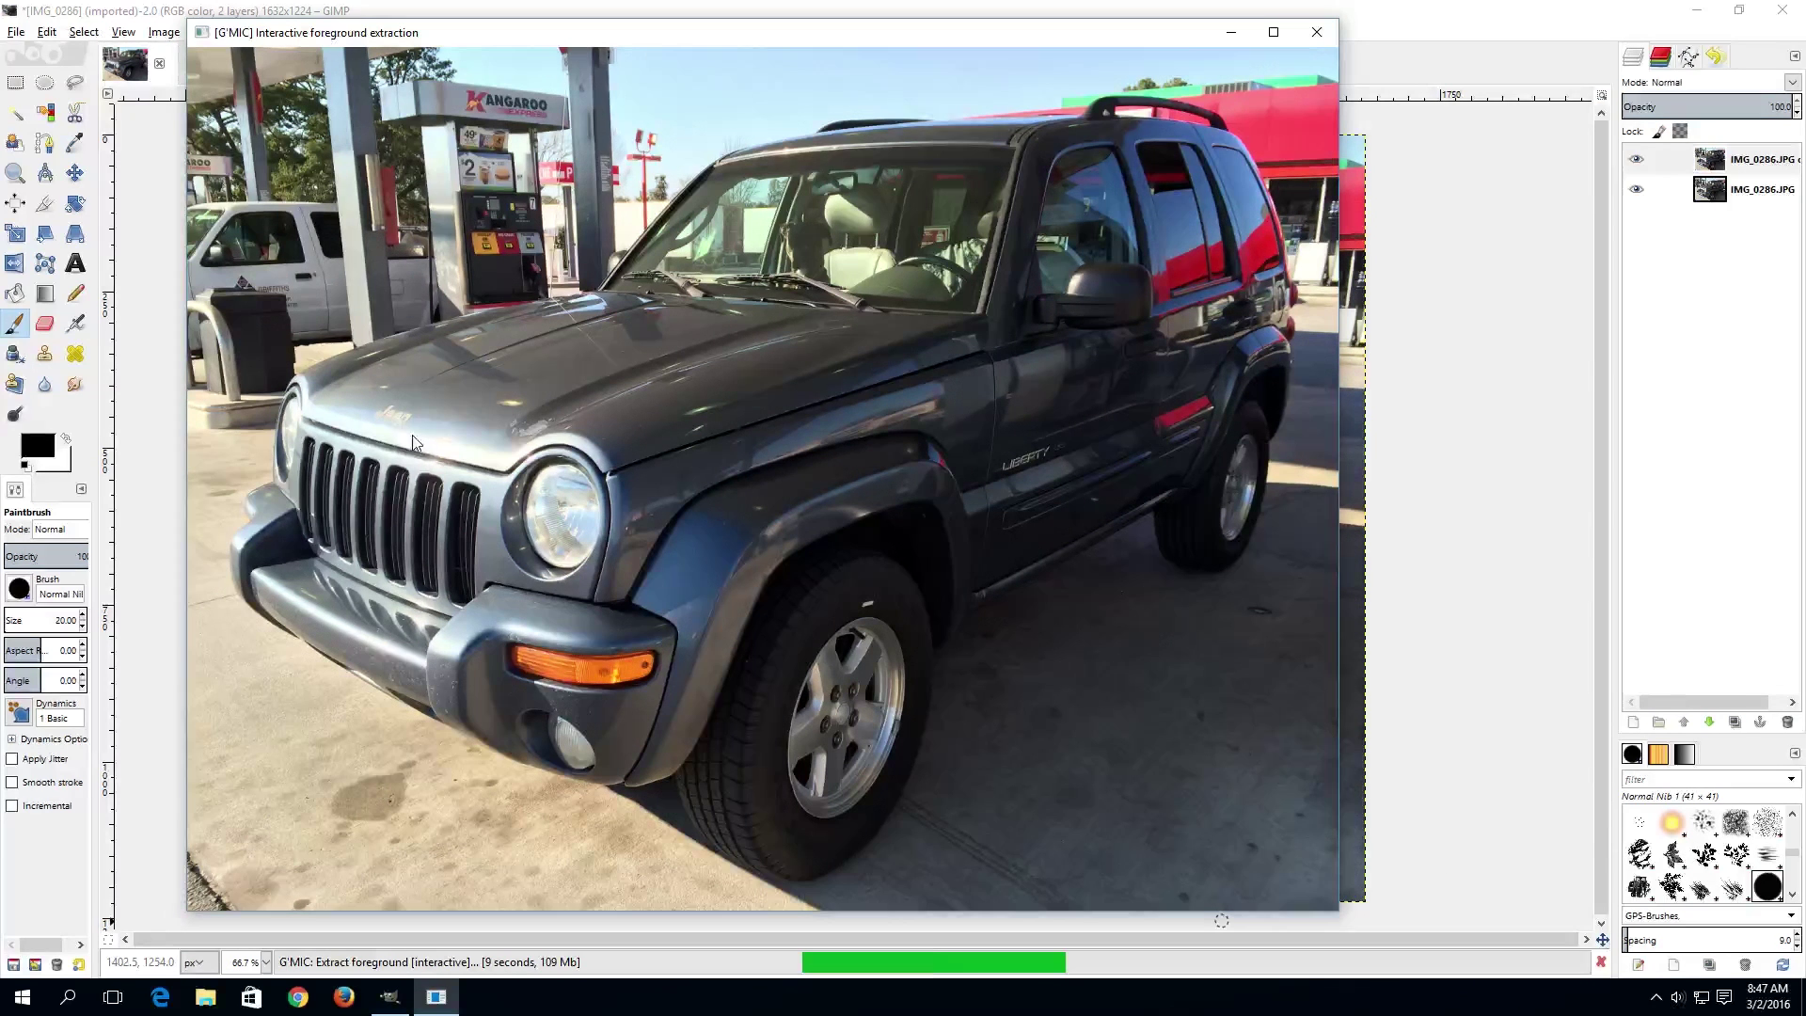
Step: Place green foreground points just inside the Jeep's edge around the outer end of the front bumper on the far headlight side
left_click(260, 498)
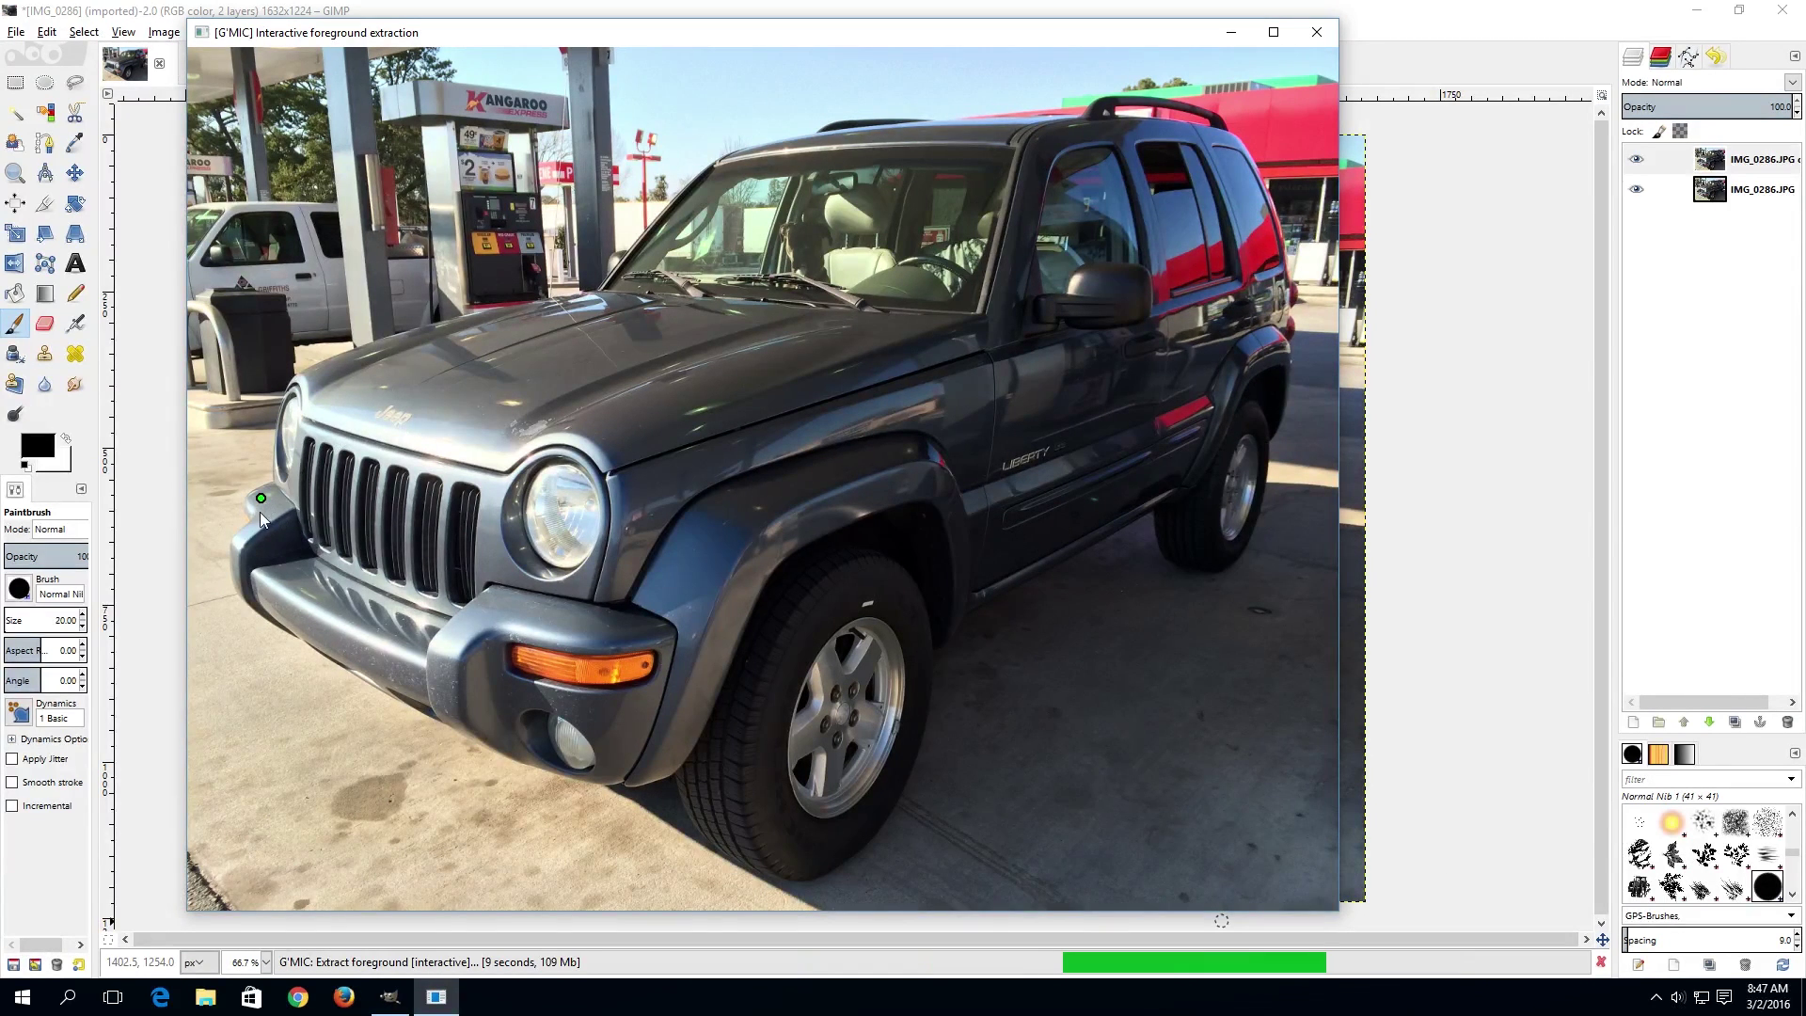
left_click(261, 516)
left_click(249, 536)
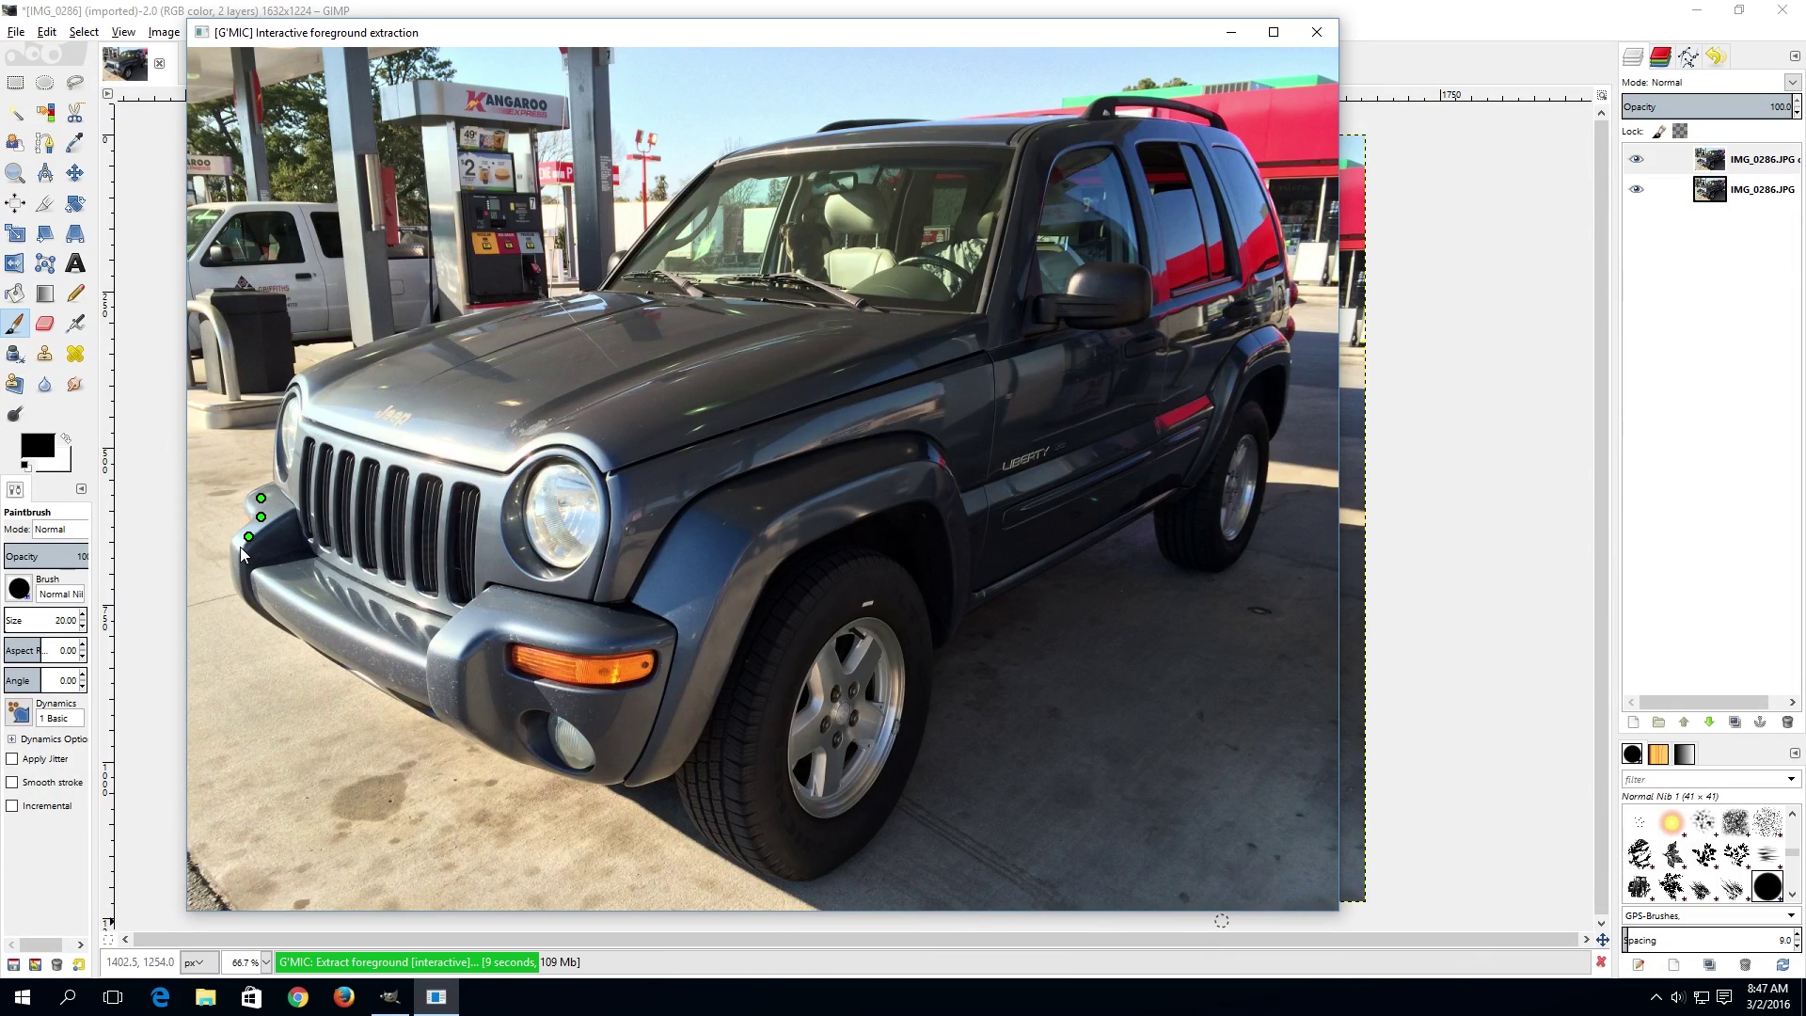
left_click(237, 562)
left_click(244, 589)
left_click(263, 611)
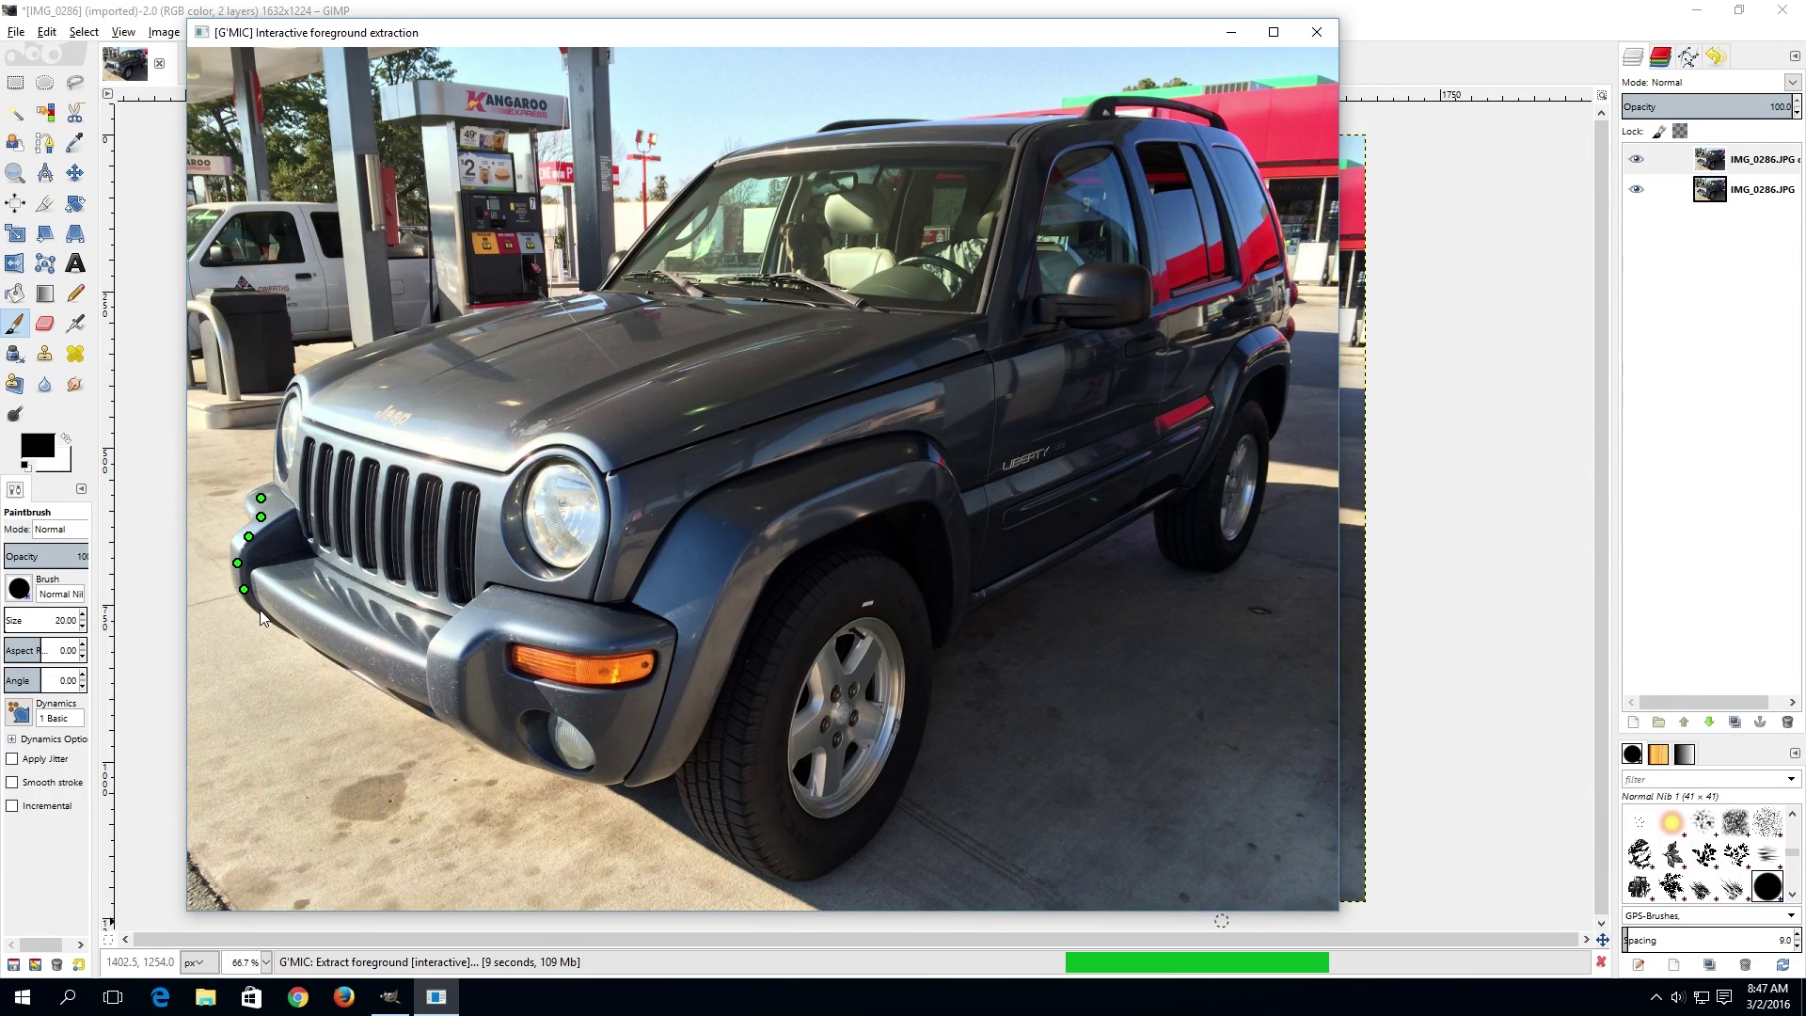
Step: Continue the foreground points along the front bumper's lower edge, beneath the fog light, up to the front tire
left_click(293, 625)
left_click(349, 658)
left_click(372, 680)
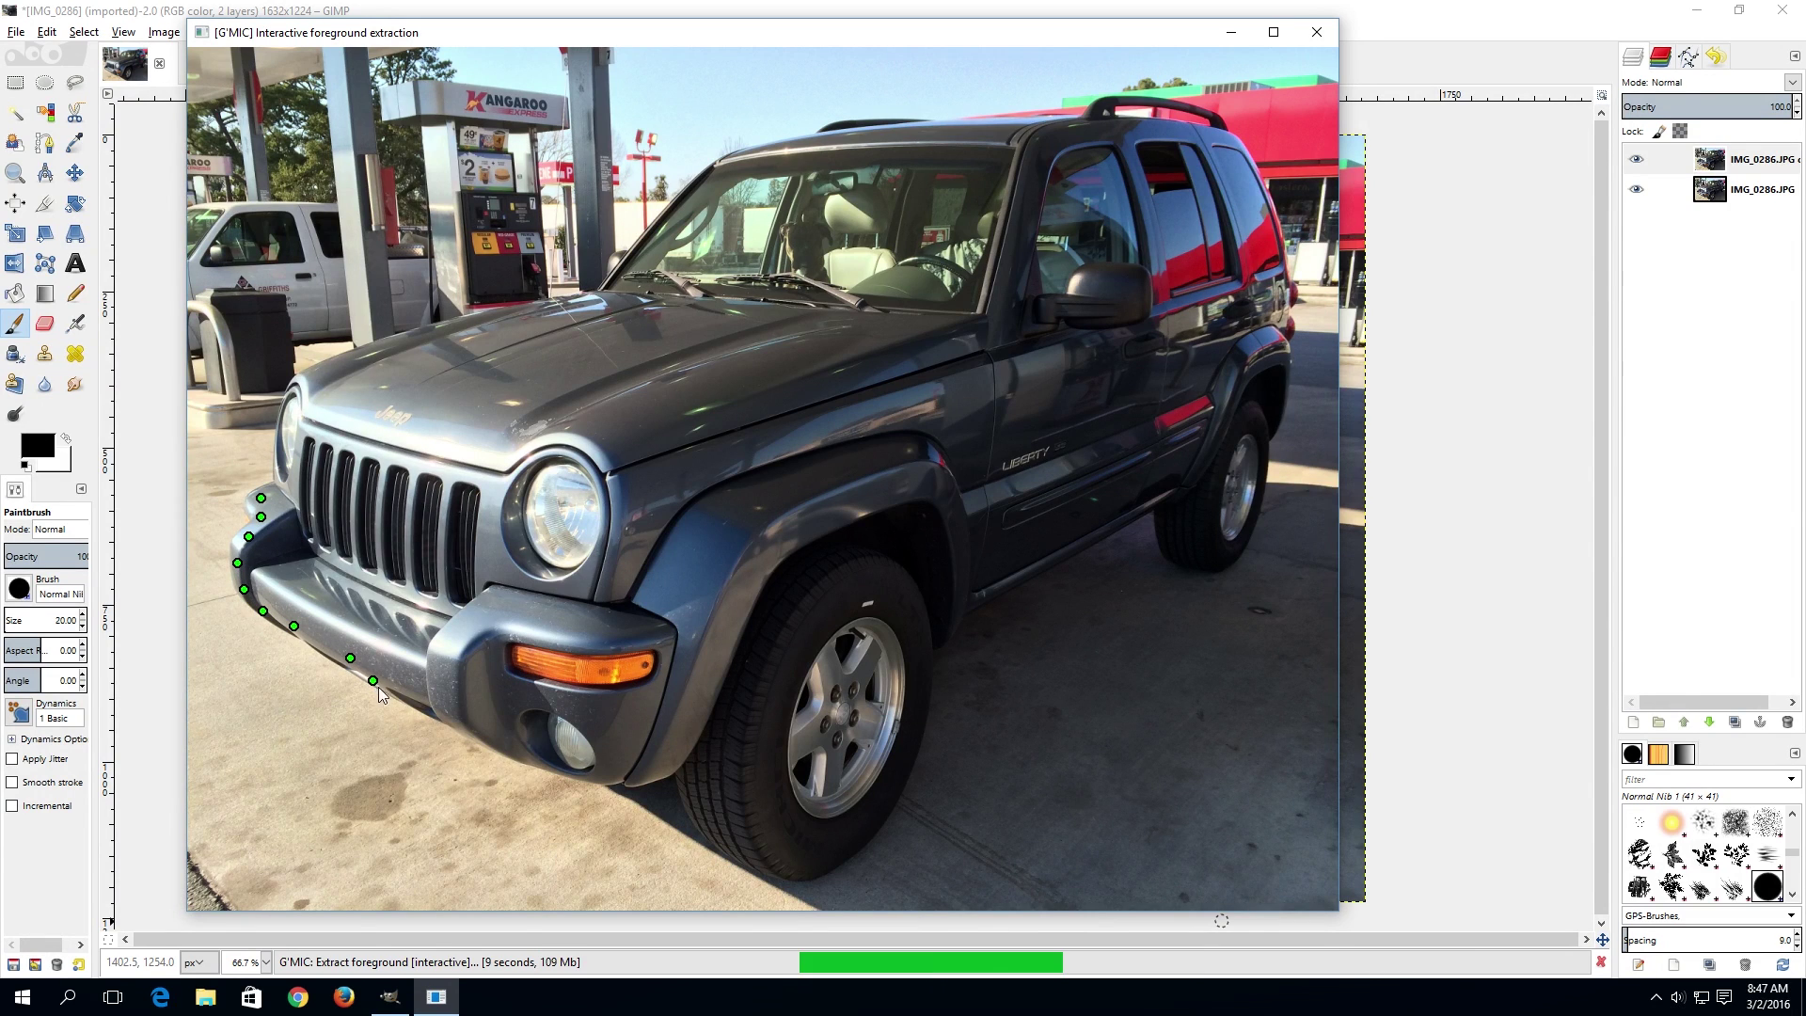
left_click(419, 703)
left_click(455, 718)
left_click(501, 746)
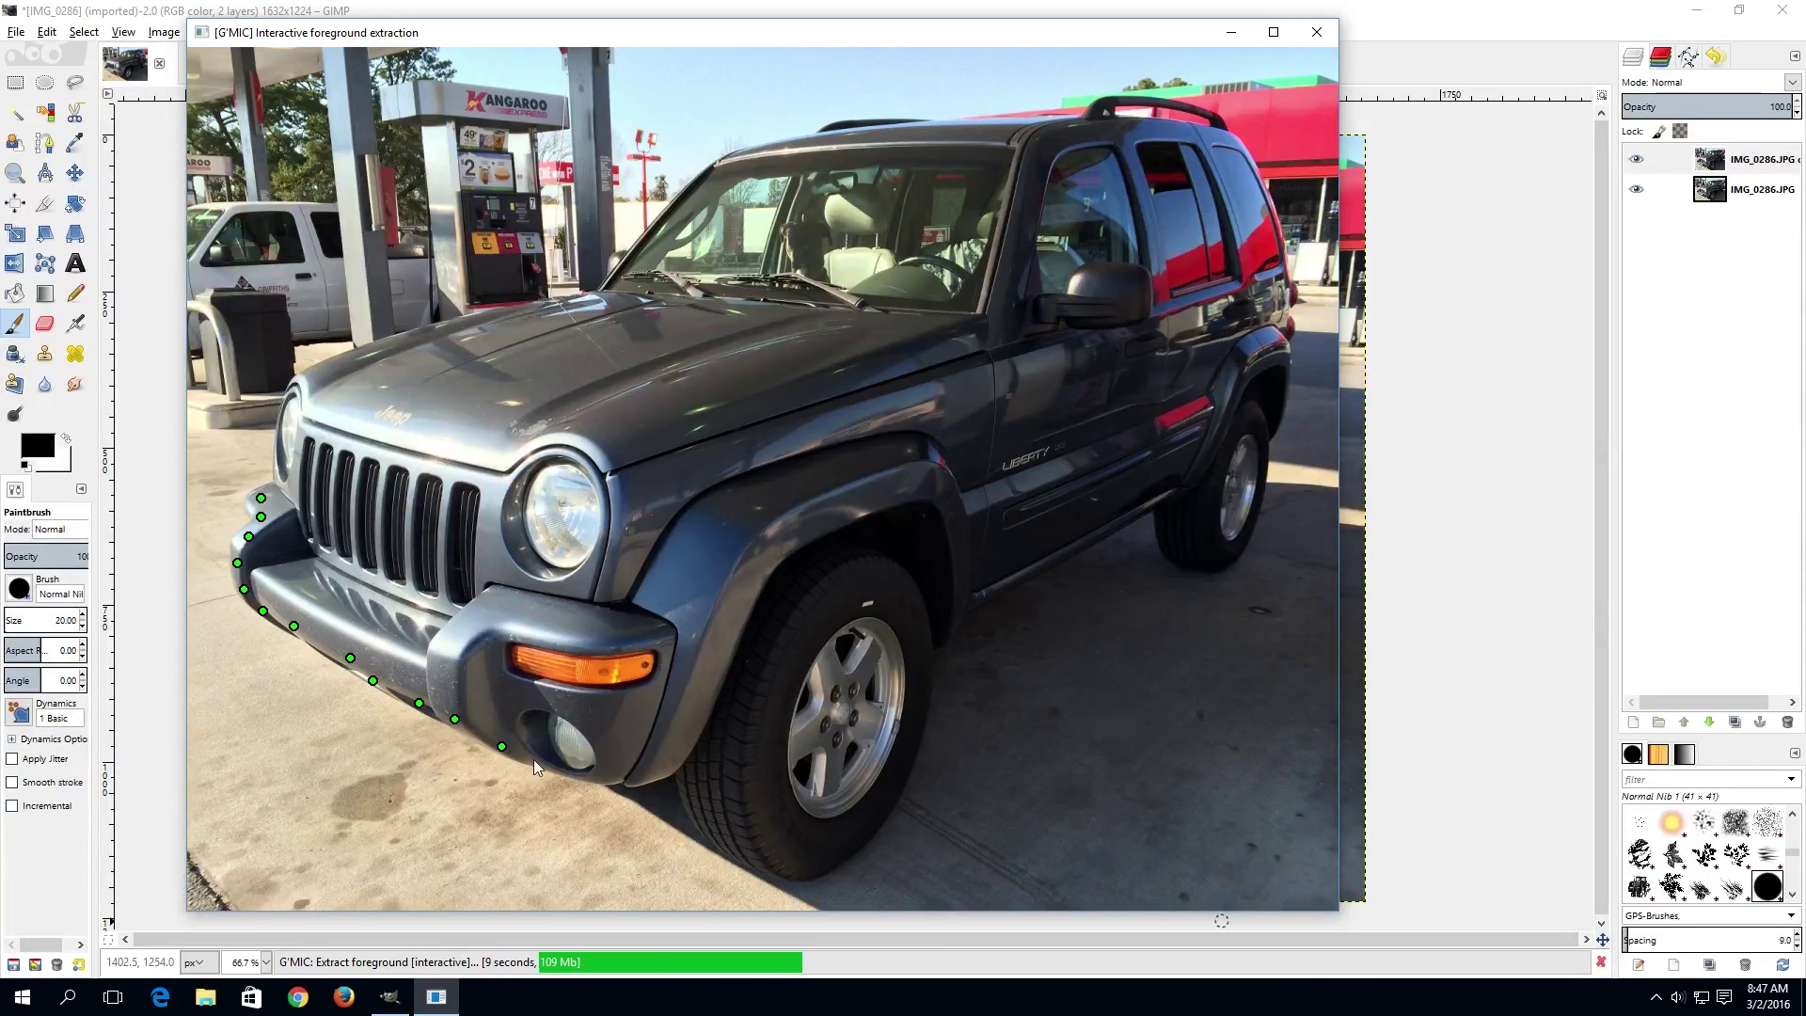
left_click(537, 761)
left_click(571, 773)
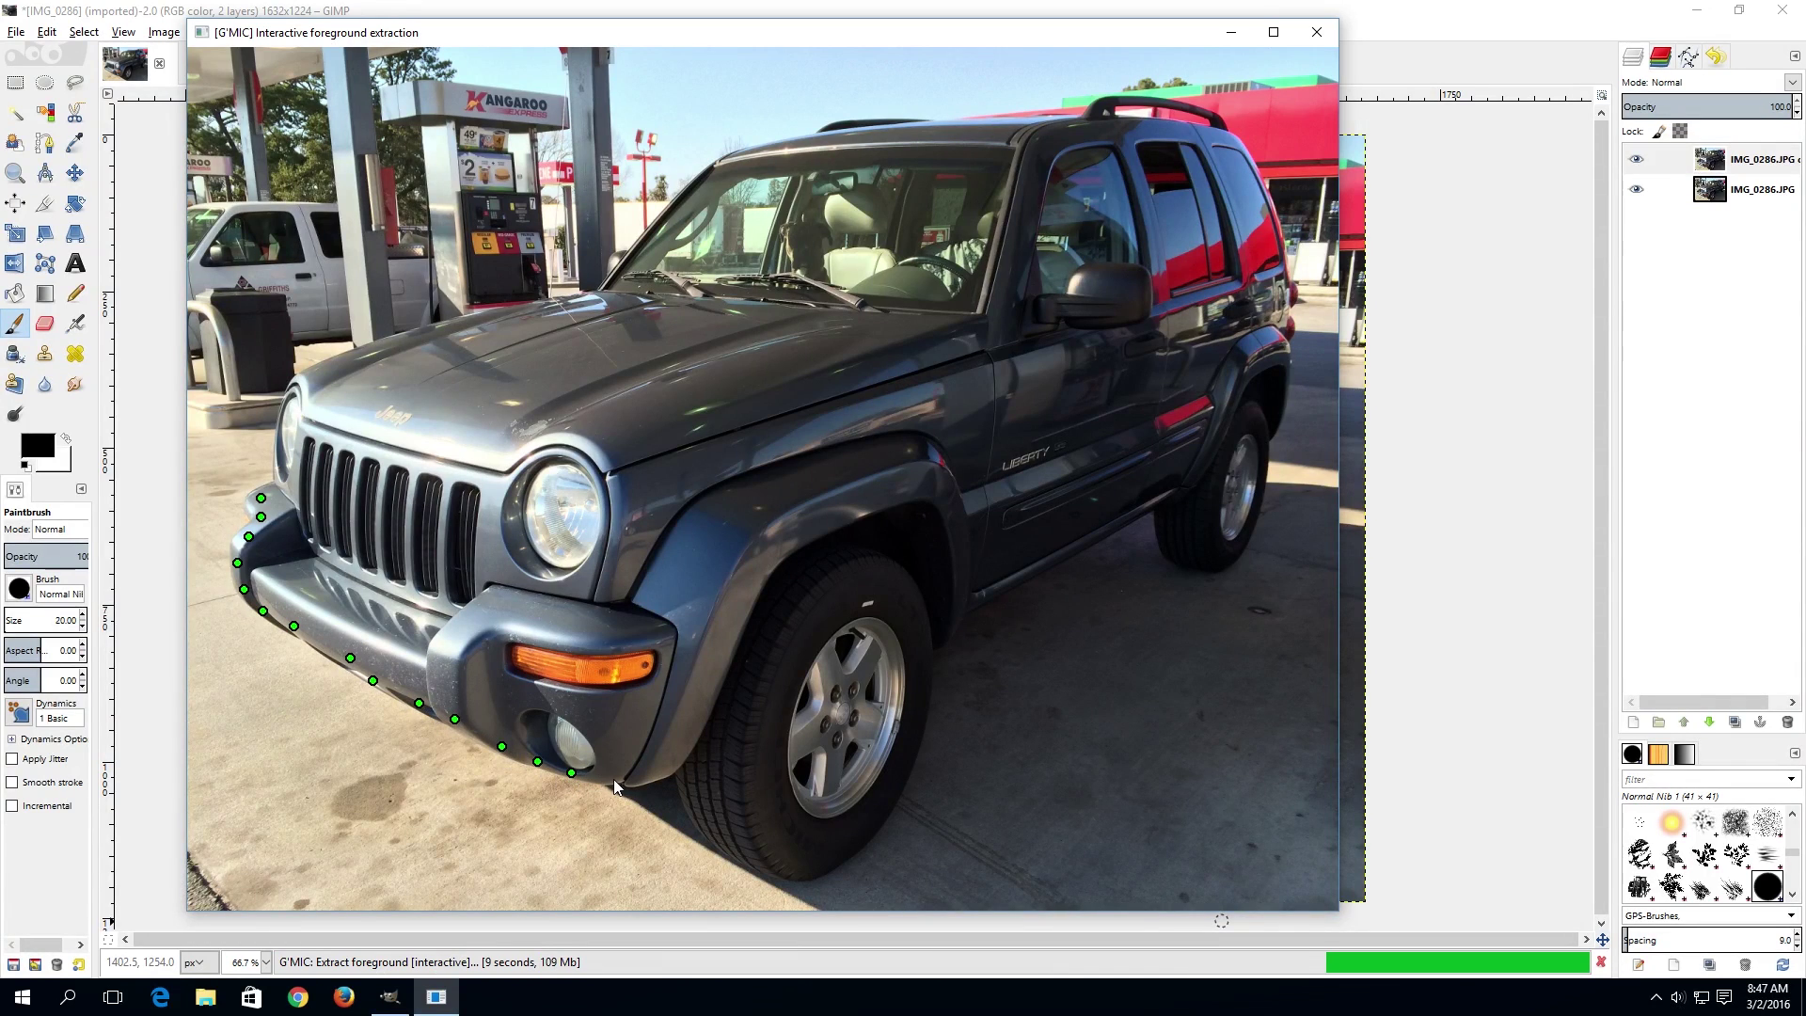
left_click(614, 775)
left_click(638, 776)
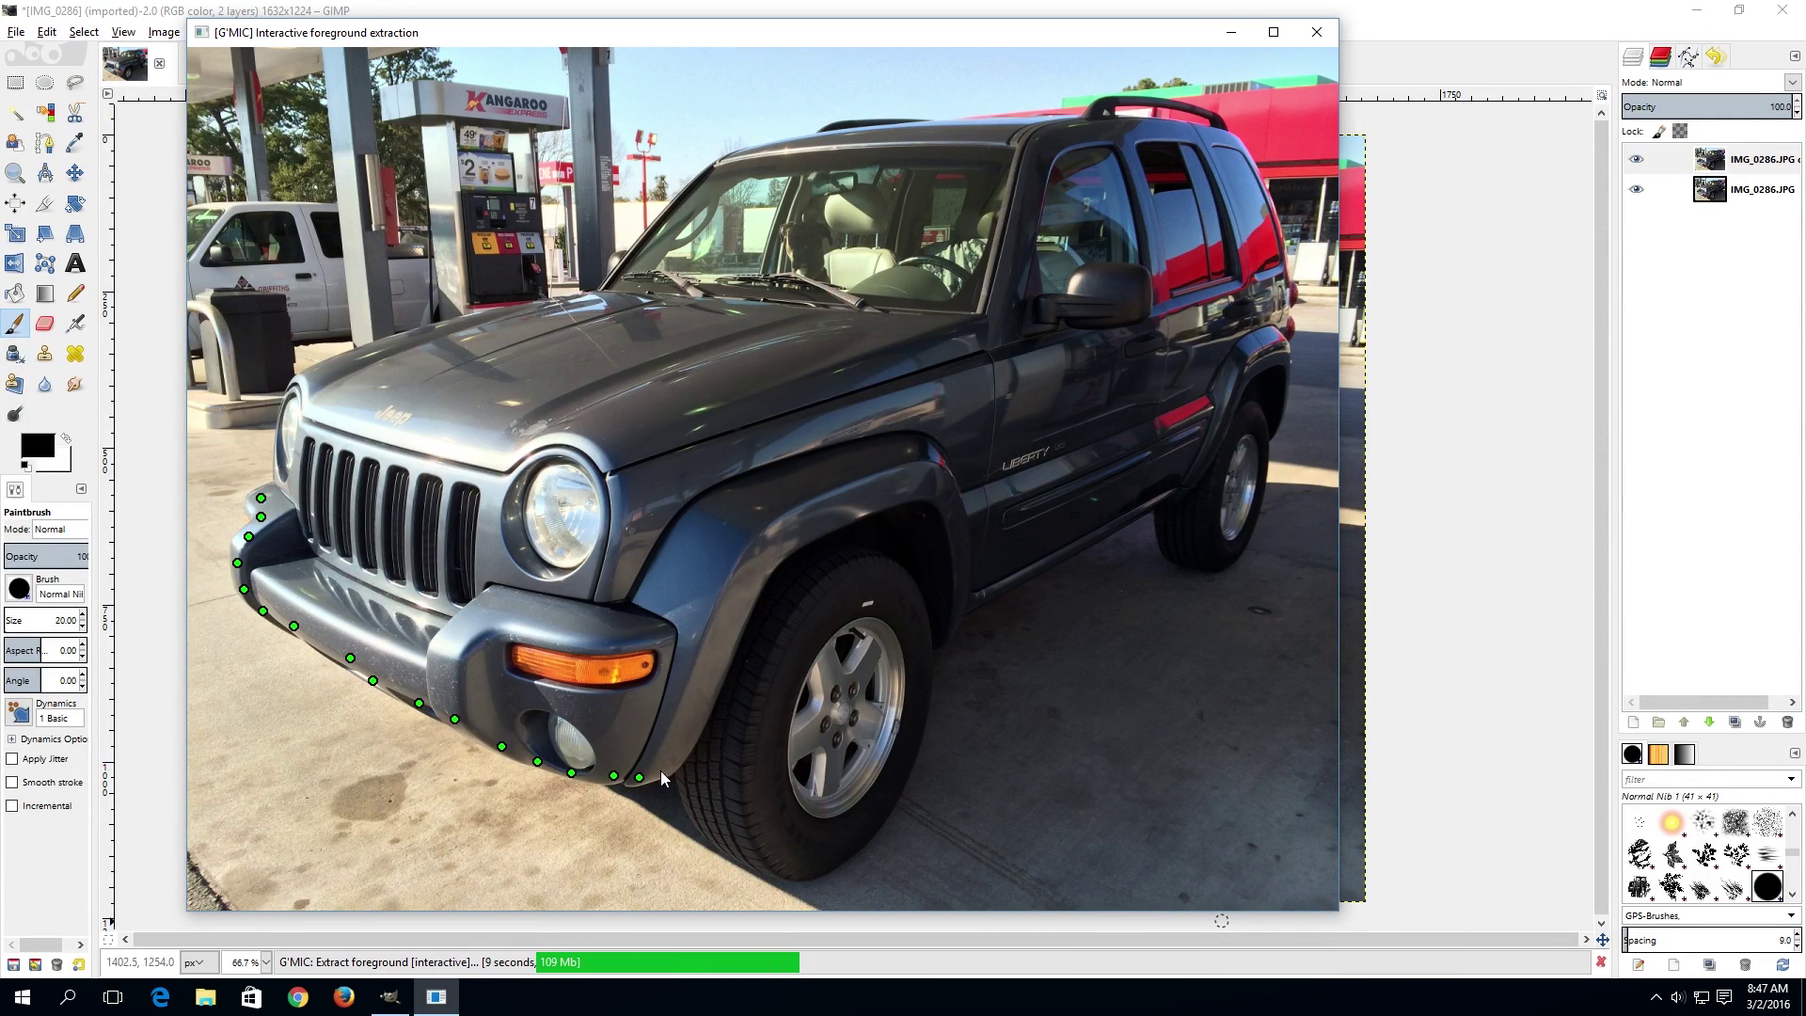
left_click(668, 768)
Step: Place foreground points down the bumper-side edge of the front tire to its lowest point
left_click(685, 773)
left_click(692, 811)
left_click(702, 836)
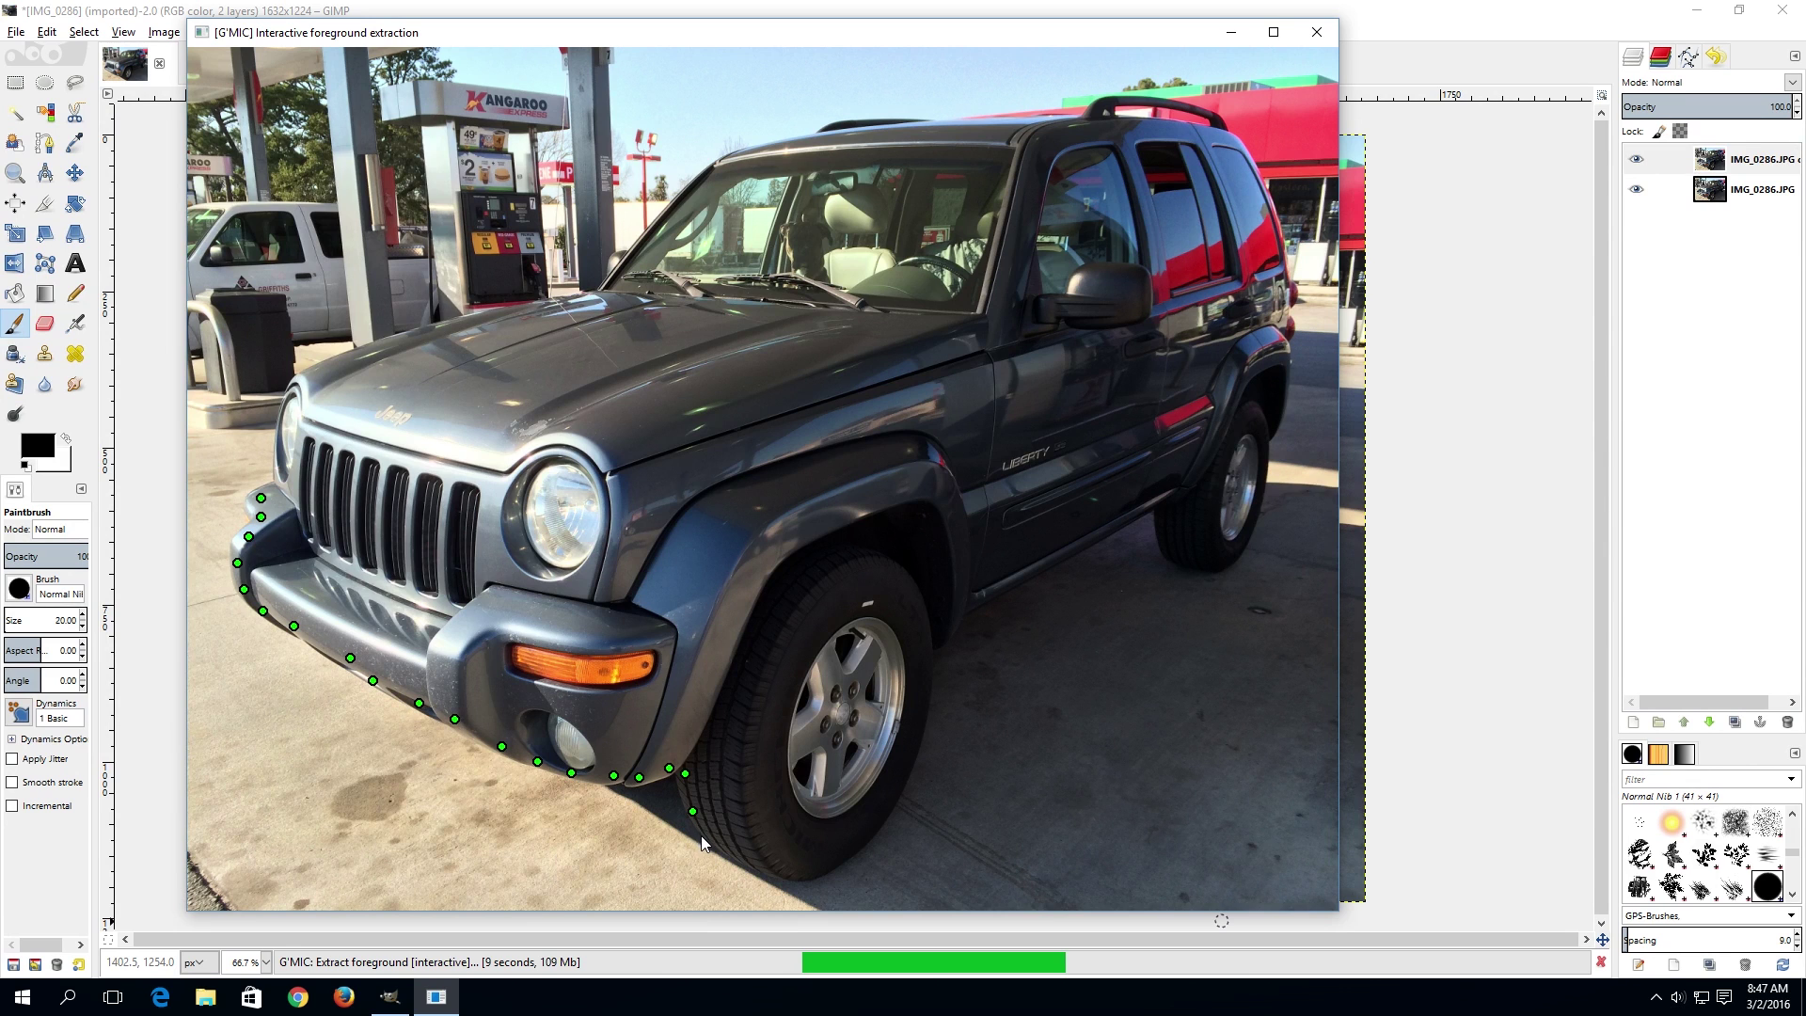
left_click(726, 856)
left_click(752, 864)
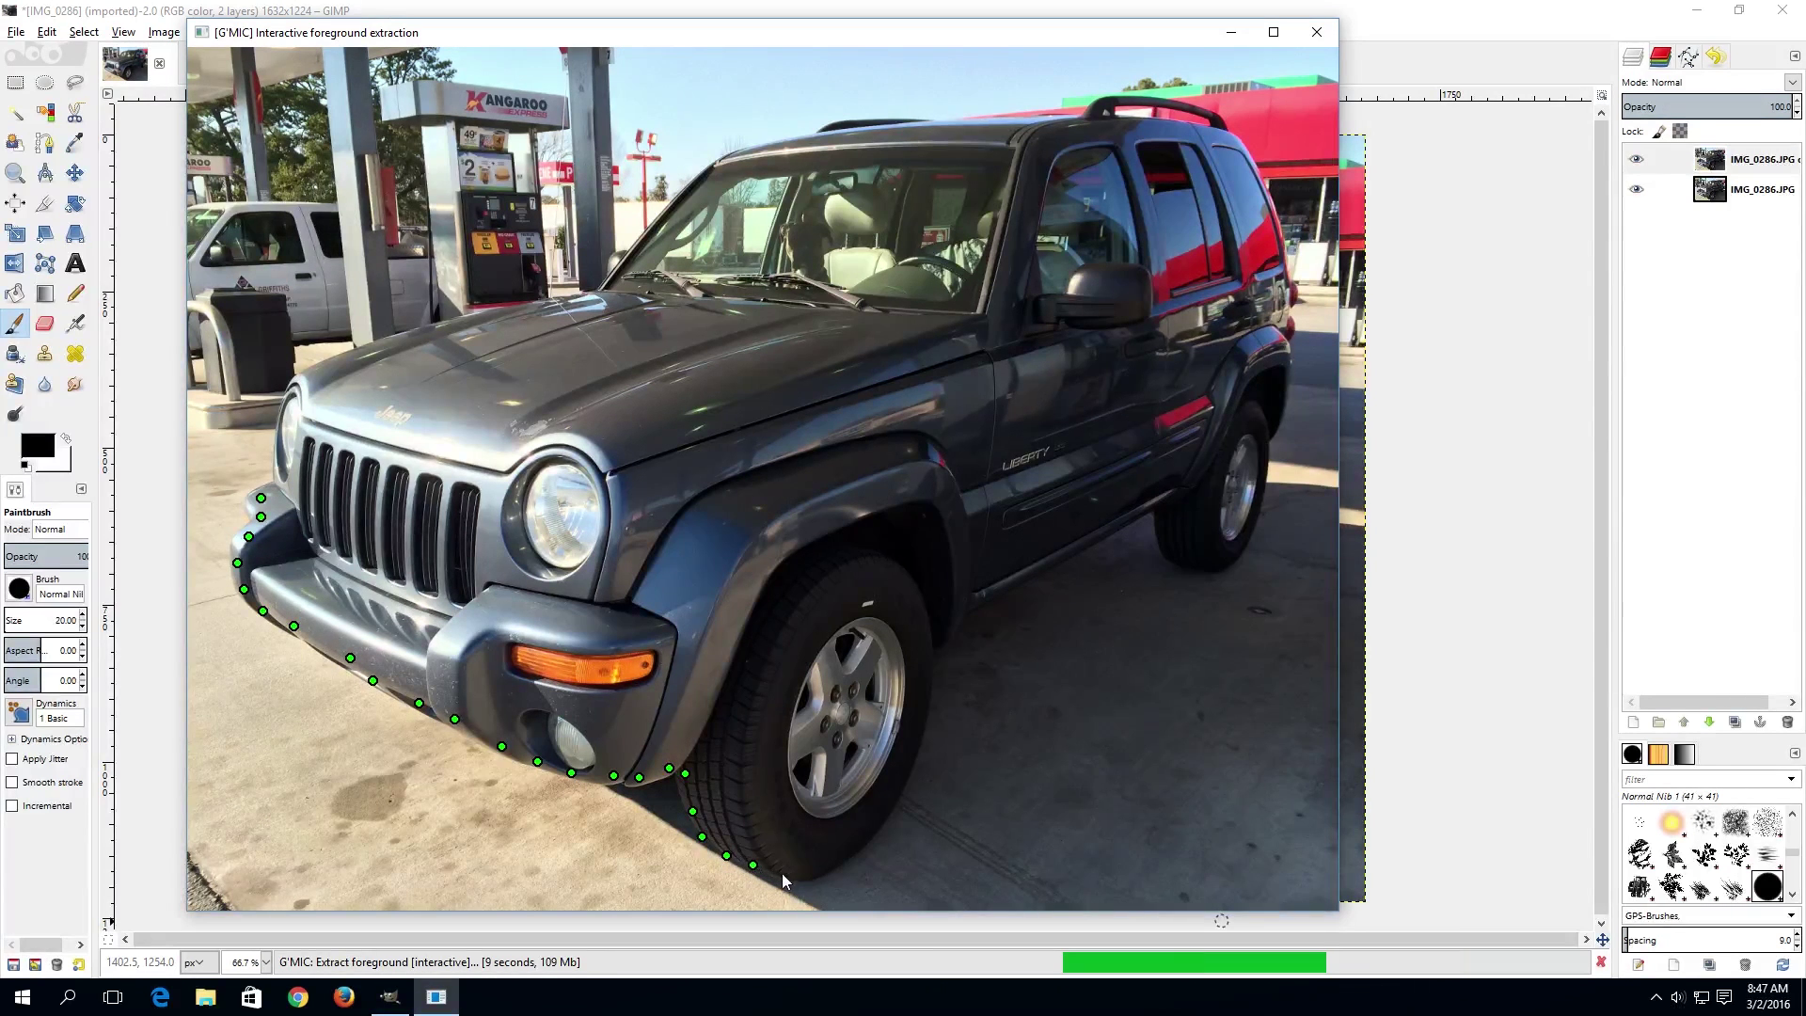
left_click(790, 875)
Step: Place foreground points up the rear side of the front tire from its lowest point
left_click(821, 866)
left_click(864, 844)
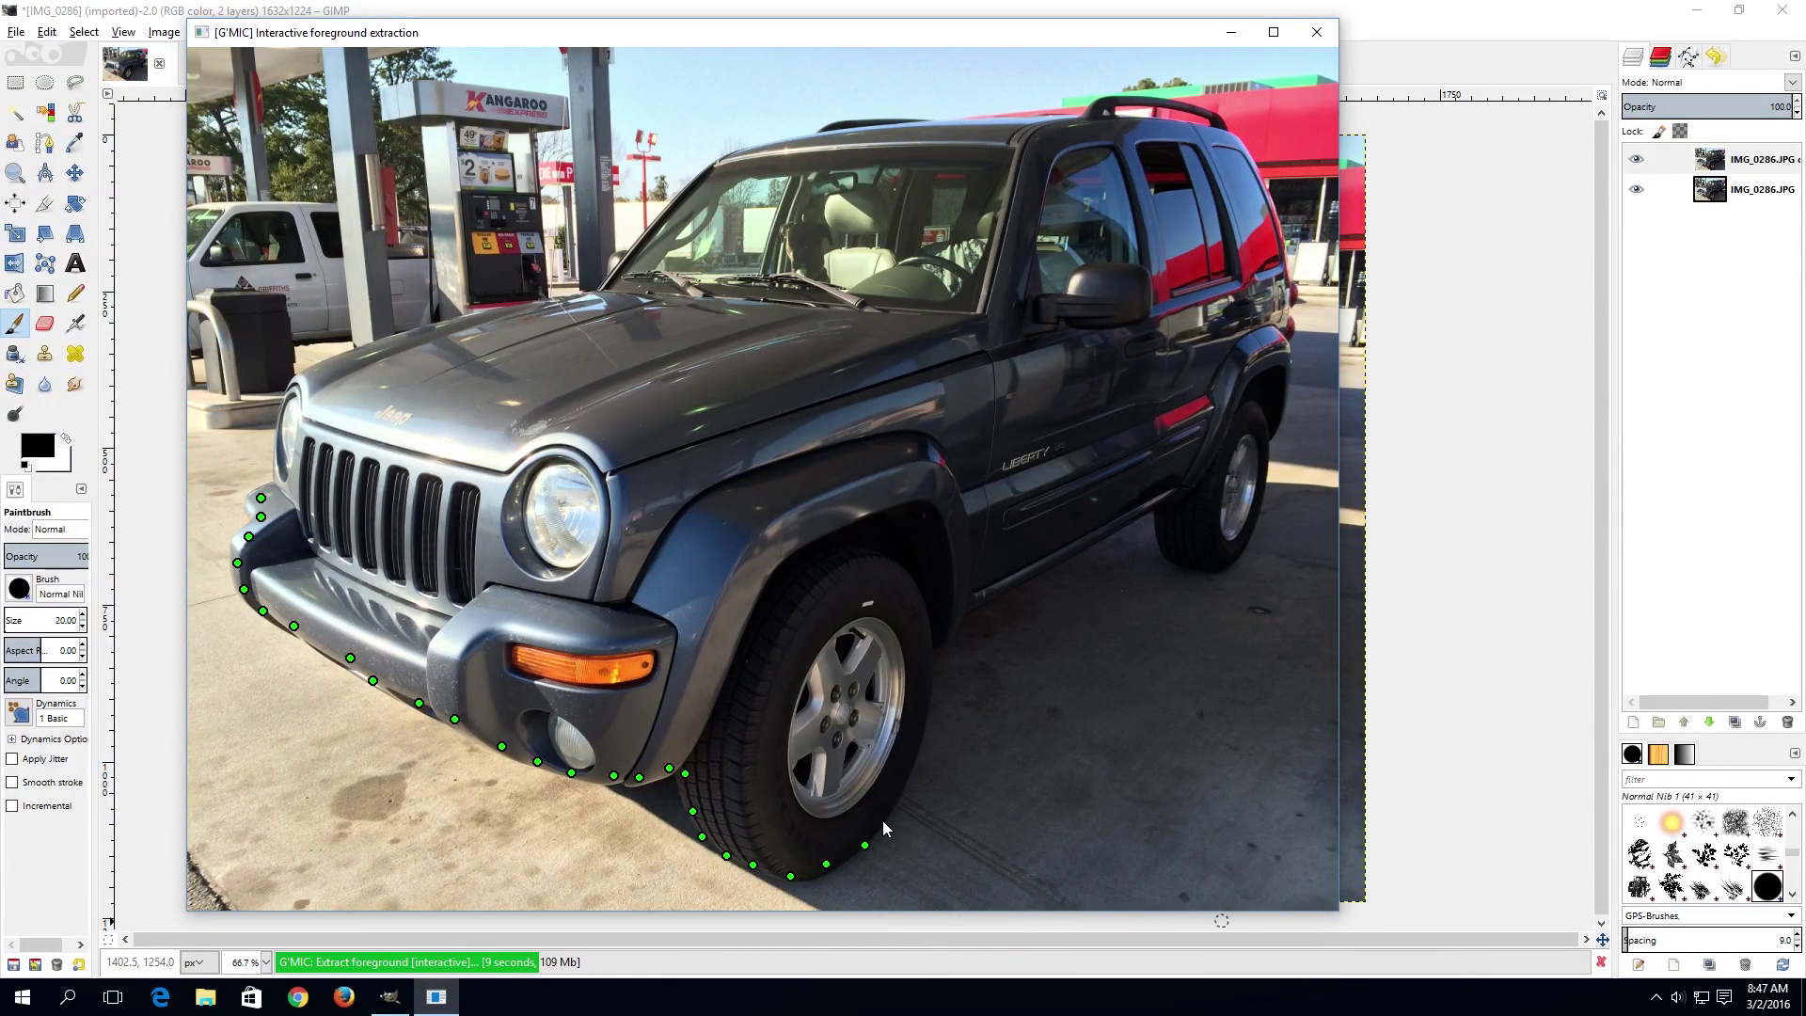
left_click(884, 808)
left_click(904, 760)
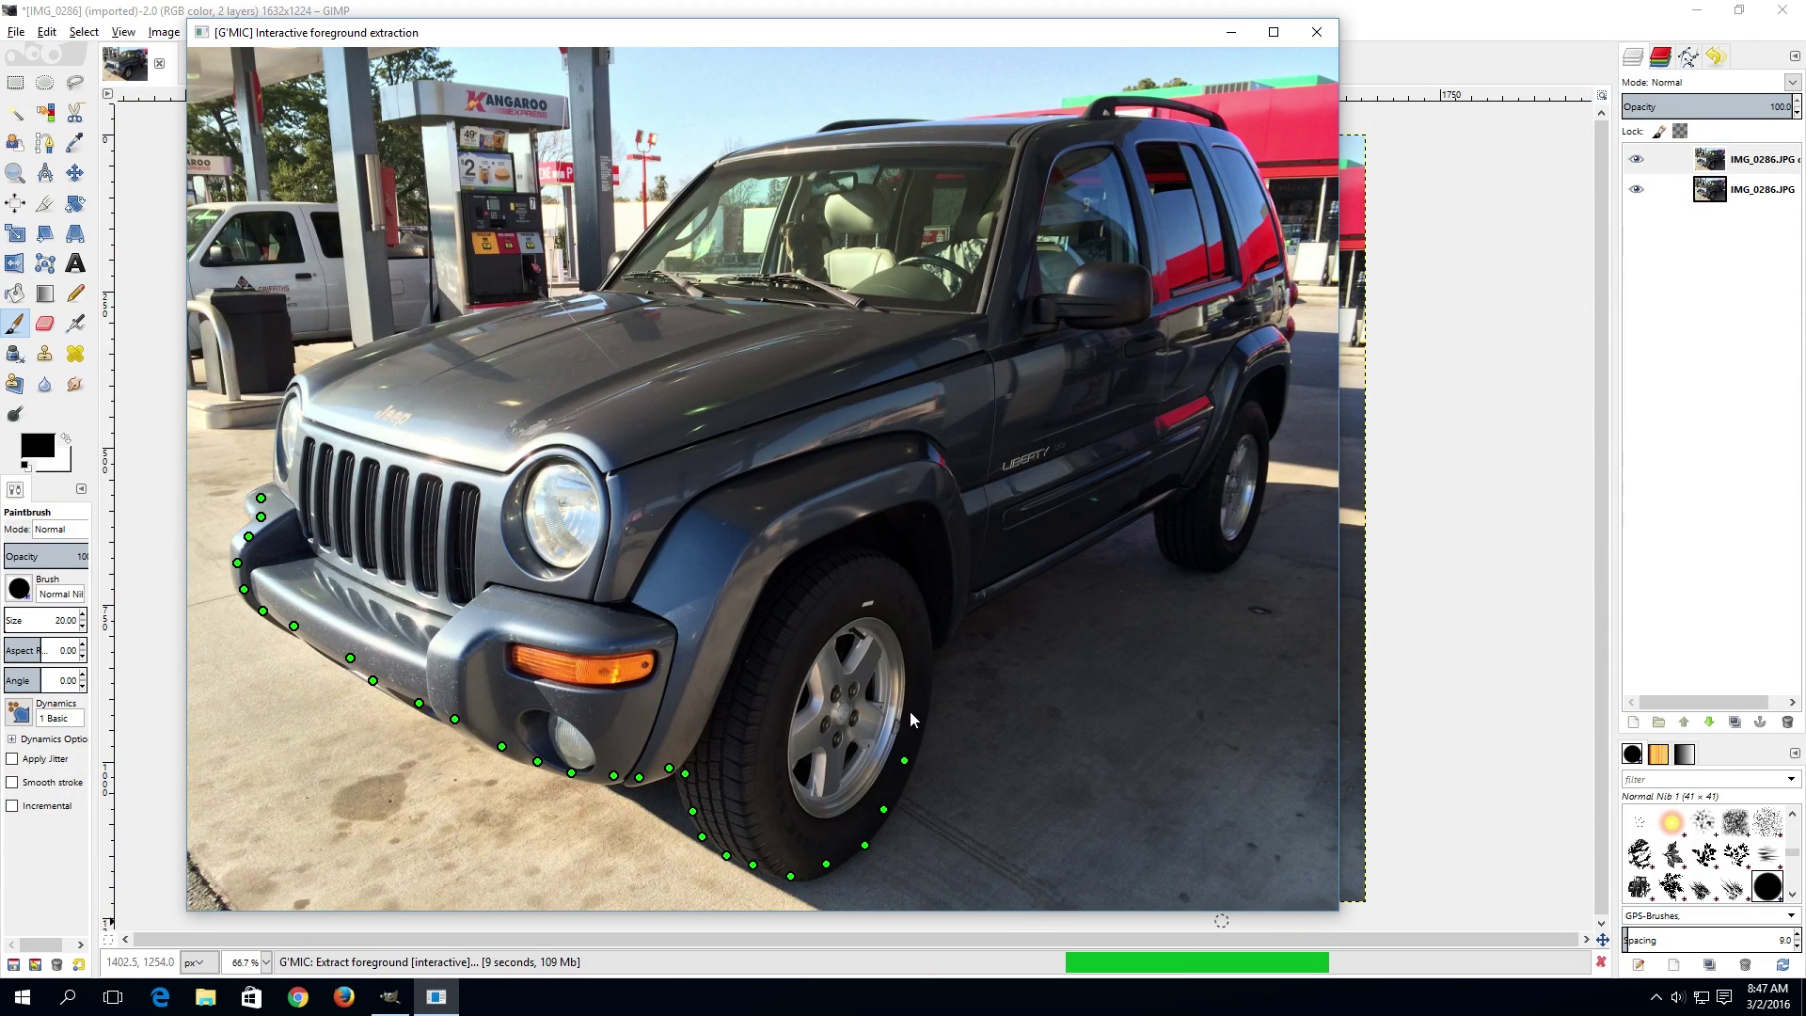
left_click(918, 703)
left_click(918, 657)
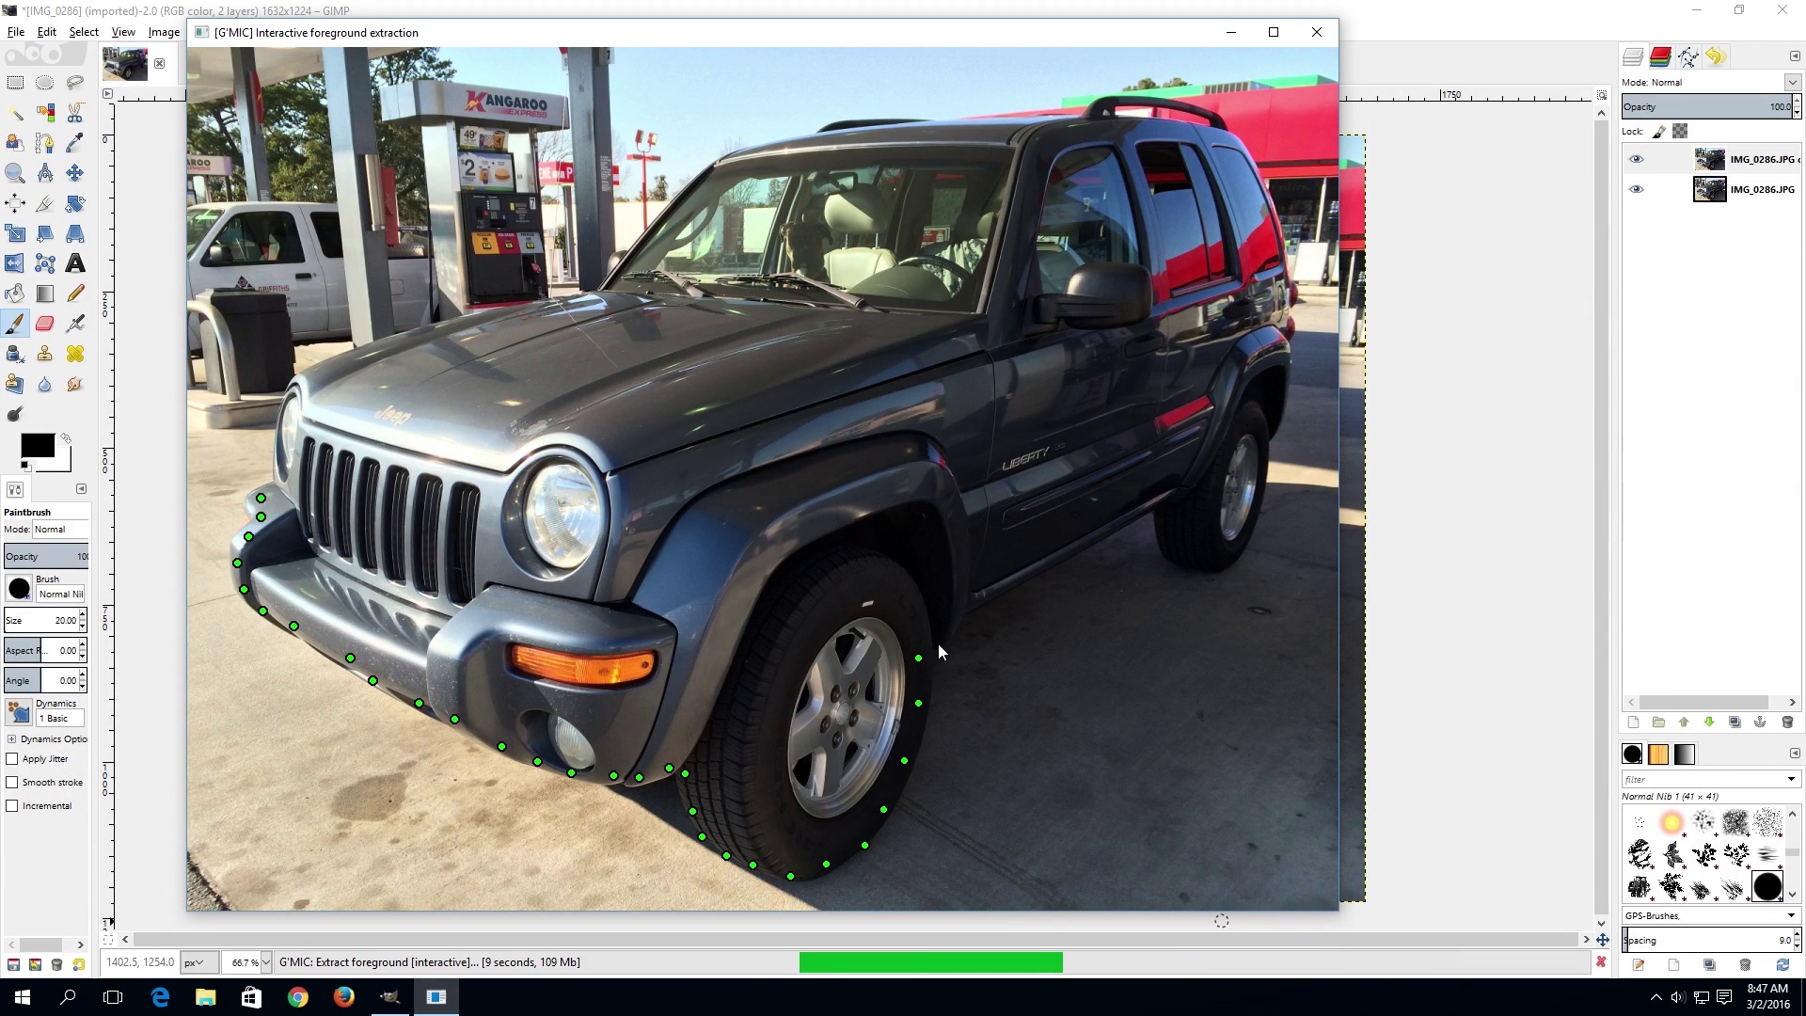
Step: Place foreground points along the Jeep's underside below the doors, from the front tire to the rear wheel
left_click(943, 633)
left_click(960, 611)
left_click(989, 591)
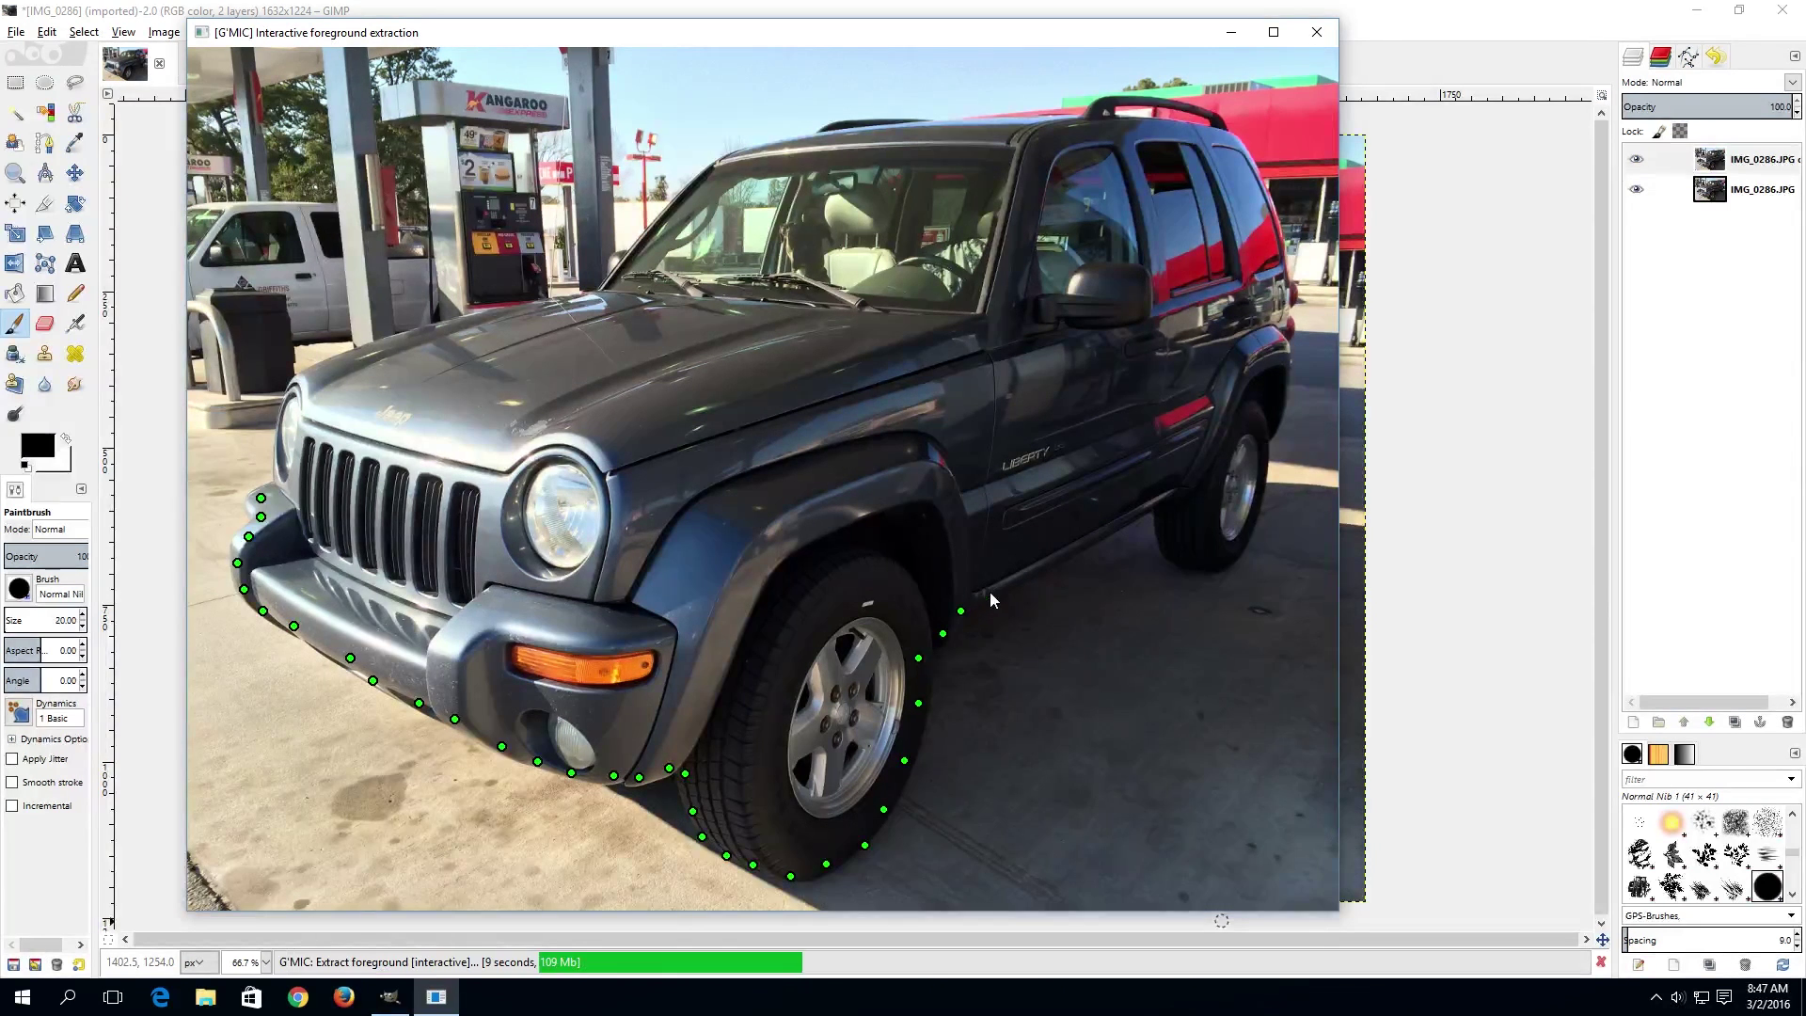
left_click(1031, 570)
left_click(1069, 547)
left_click(1106, 529)
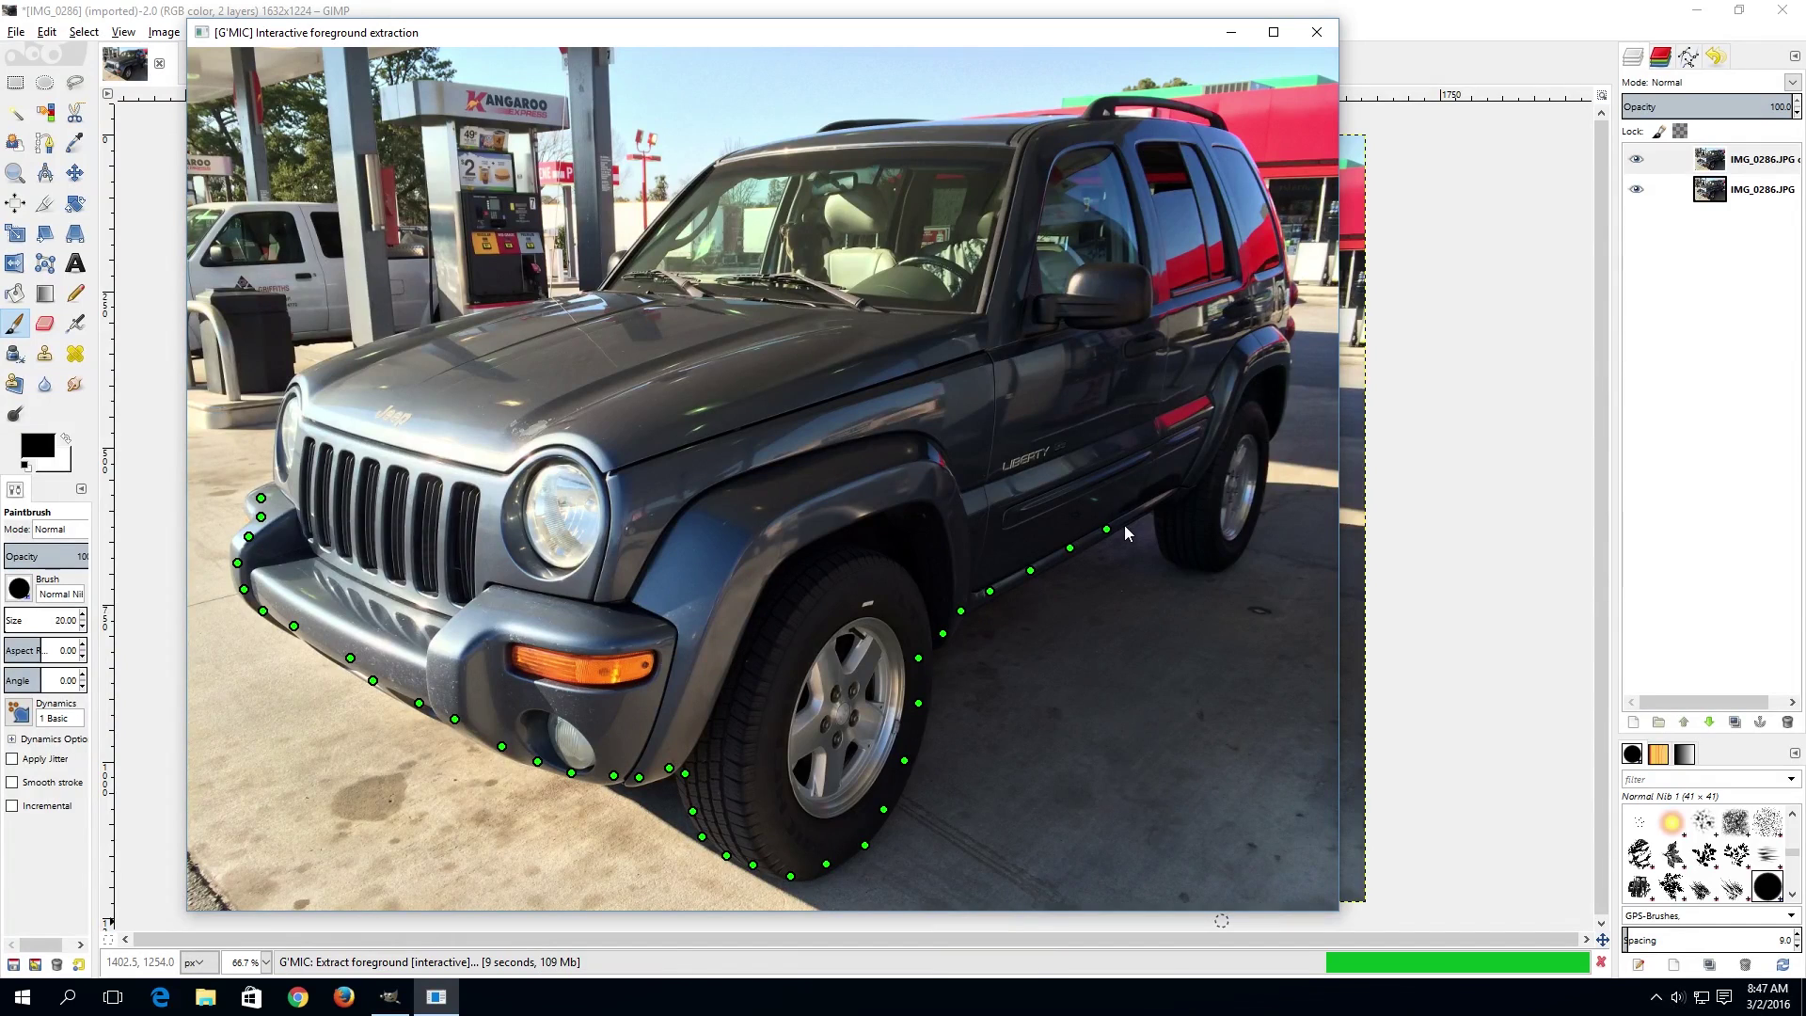
left_click(1140, 509)
left_click(1179, 488)
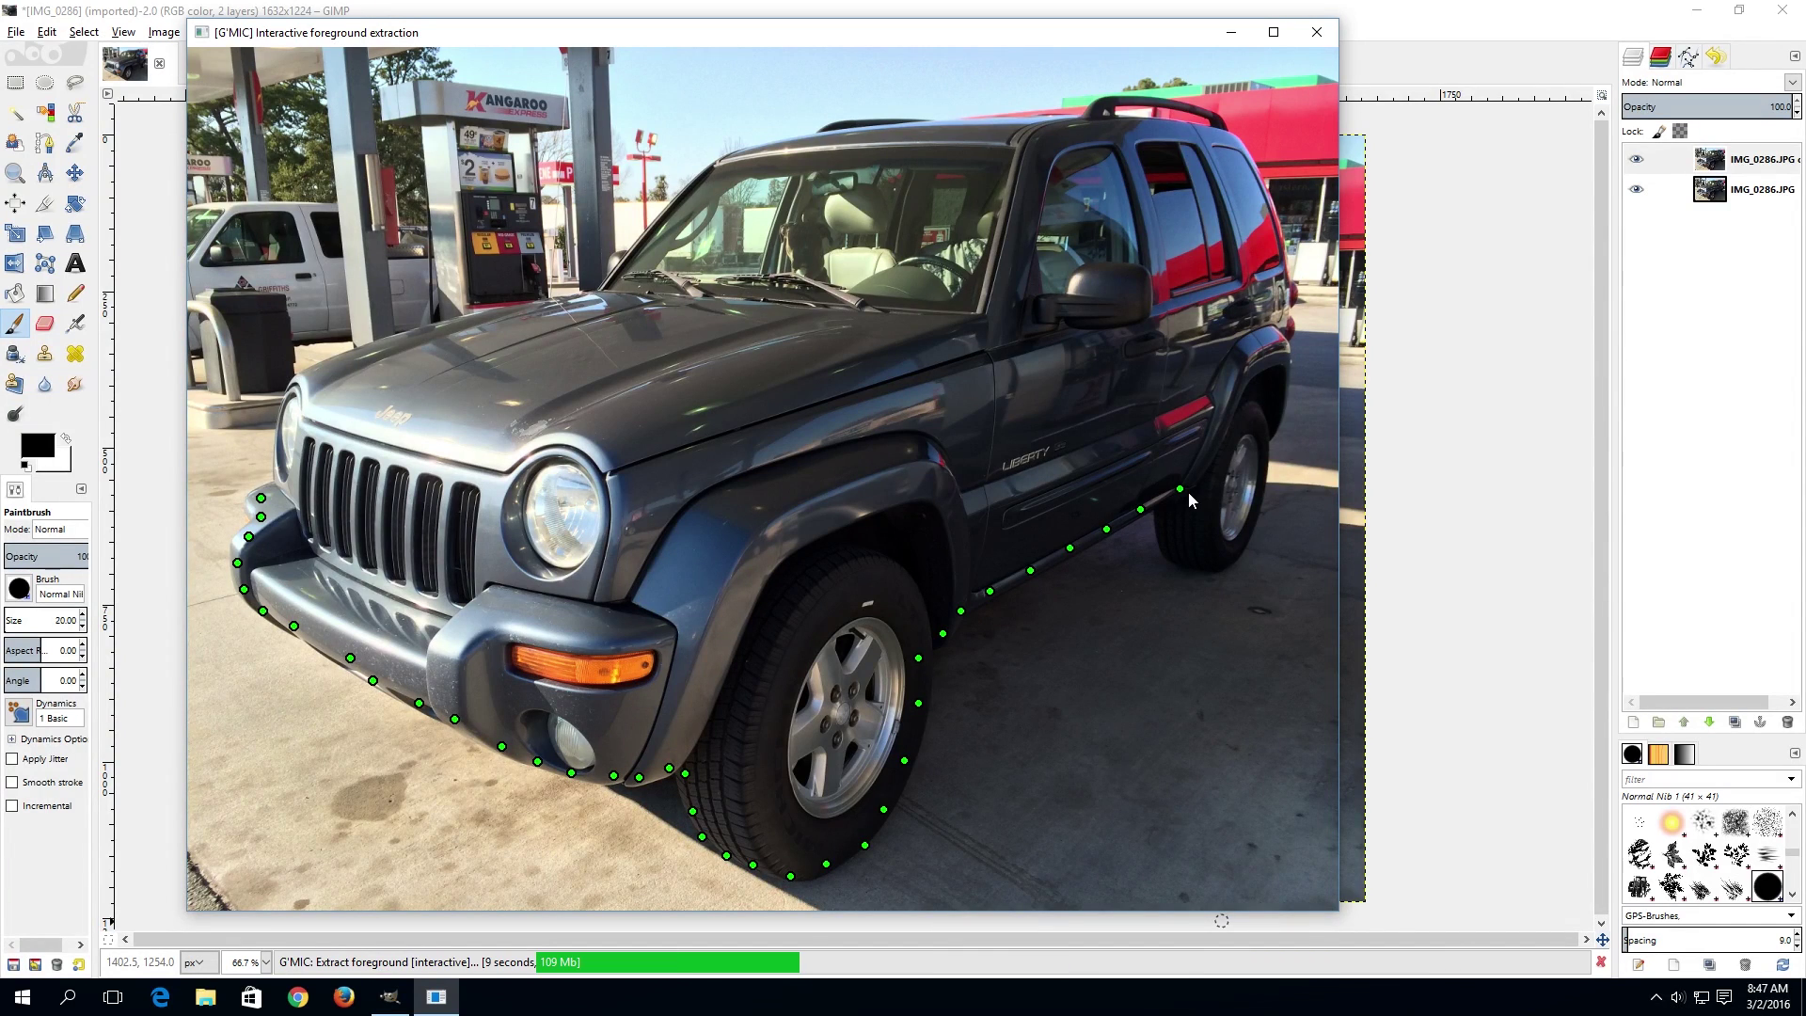
Step: Outline the rear tire with foreground points just inside its outer edge
left_click(1171, 514)
left_click(1170, 540)
left_click(1198, 556)
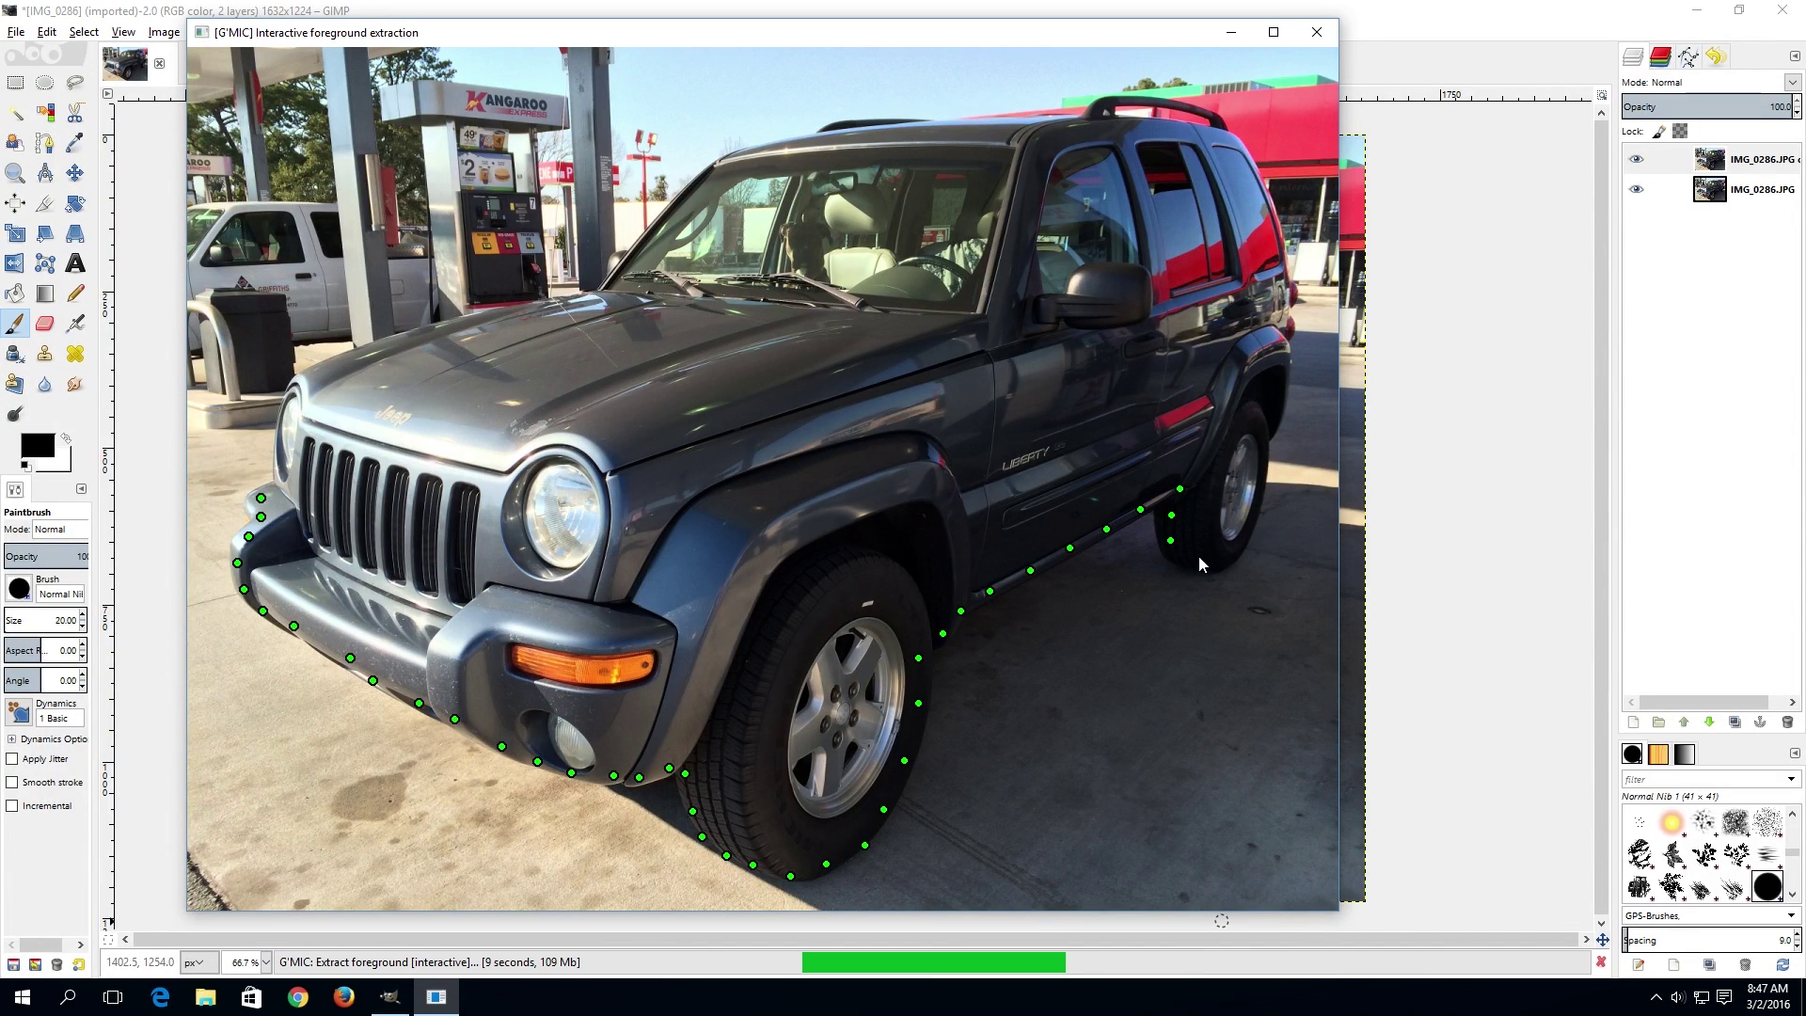
left_click(1231, 551)
left_click(1255, 512)
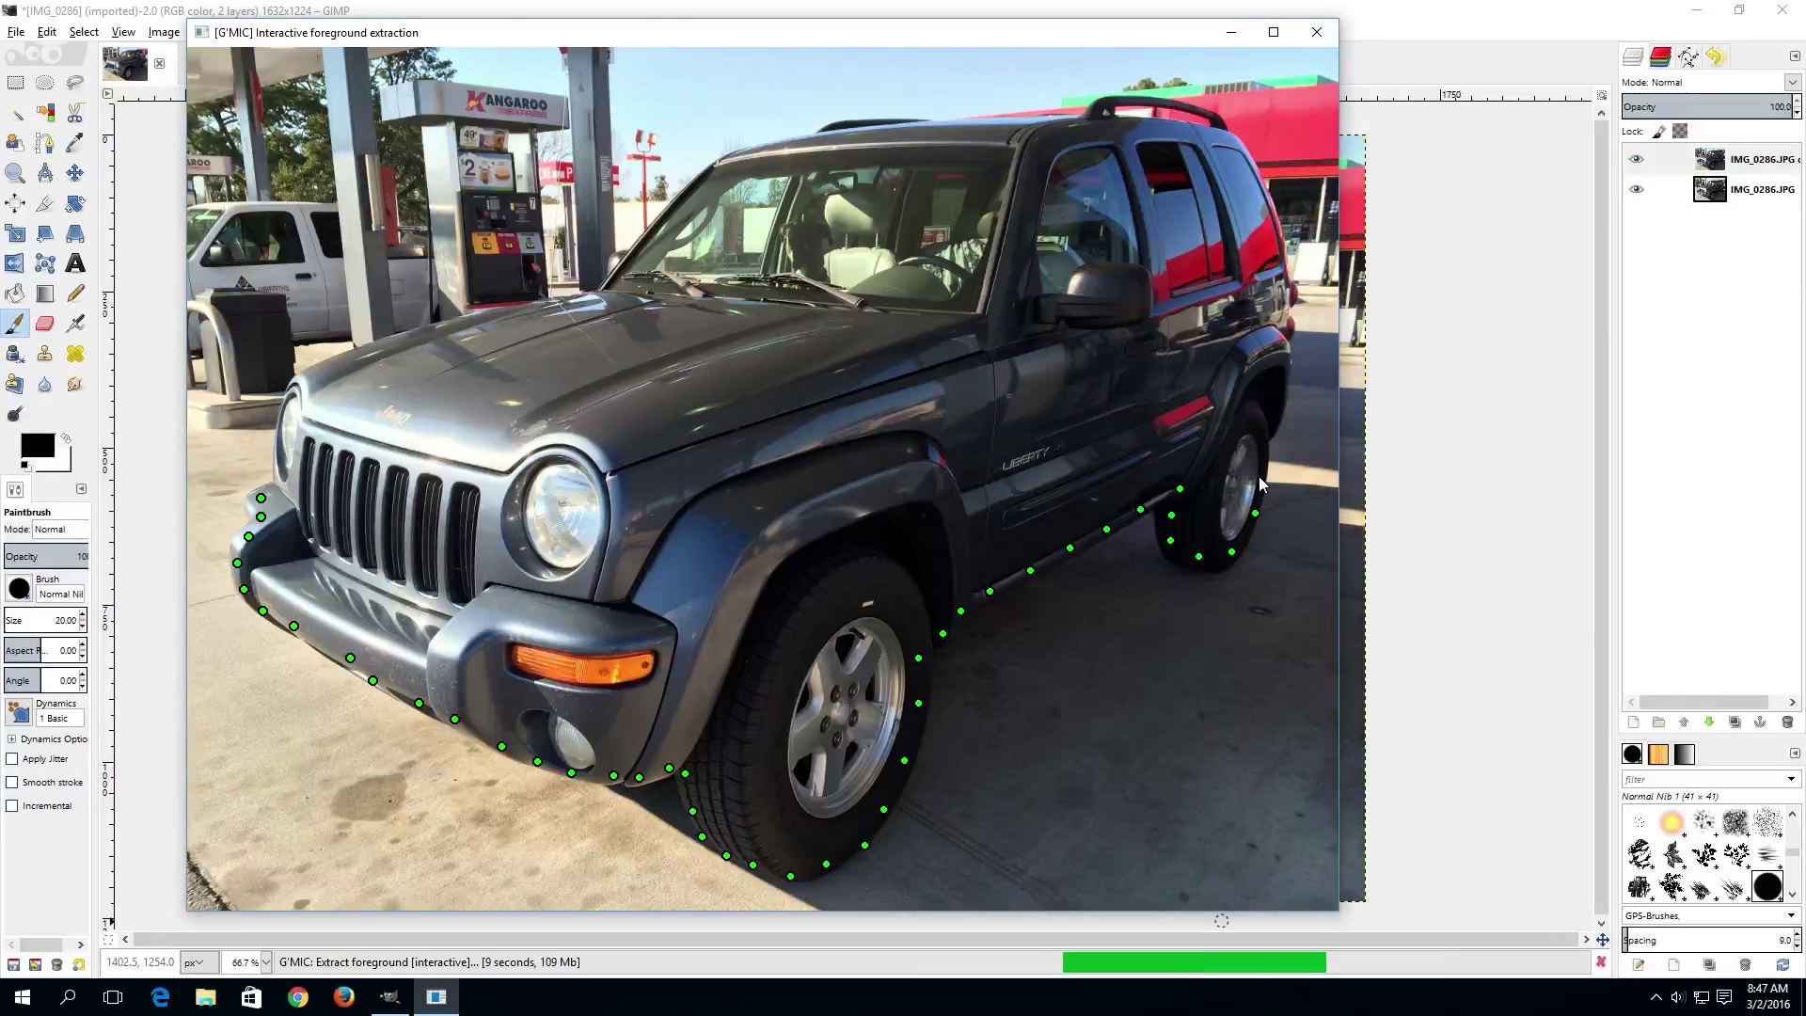
left_click(1262, 465)
left_click(1268, 434)
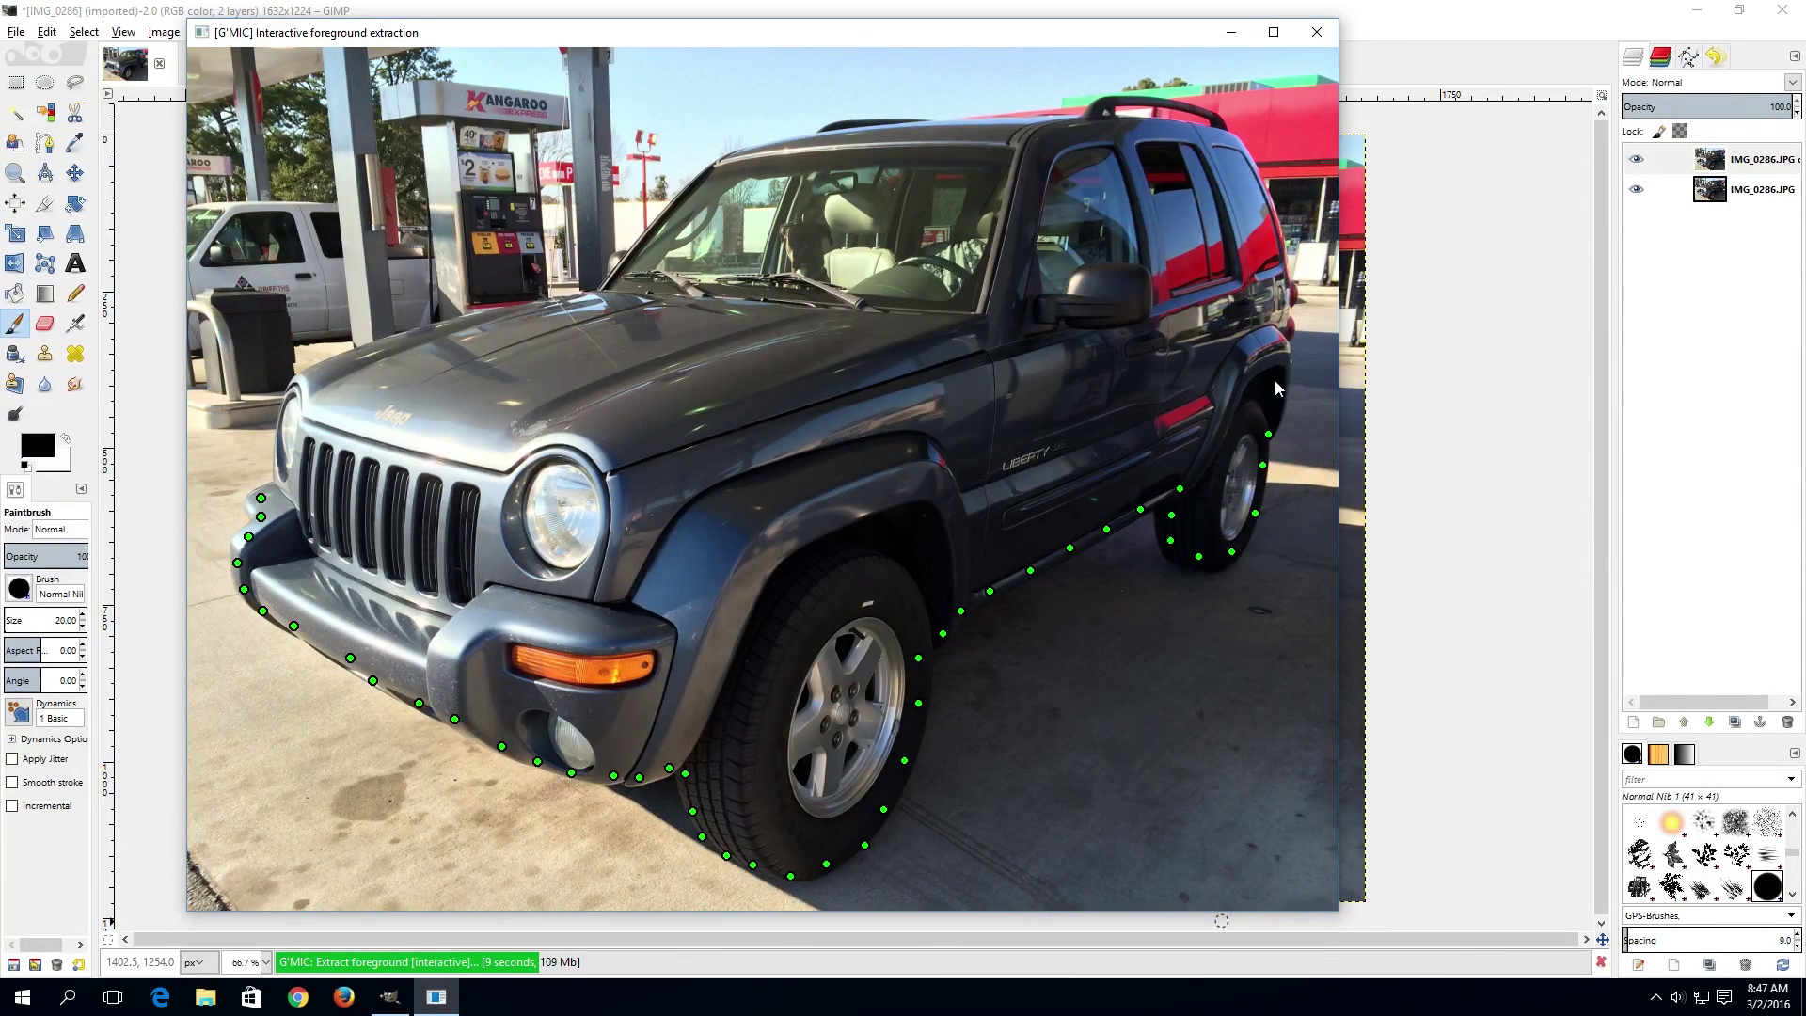
Step: Place foreground points up the Jeep's rear edge, from the rear wheel arch past the taillight to the rear side window
left_click(1275, 399)
left_click(1288, 329)
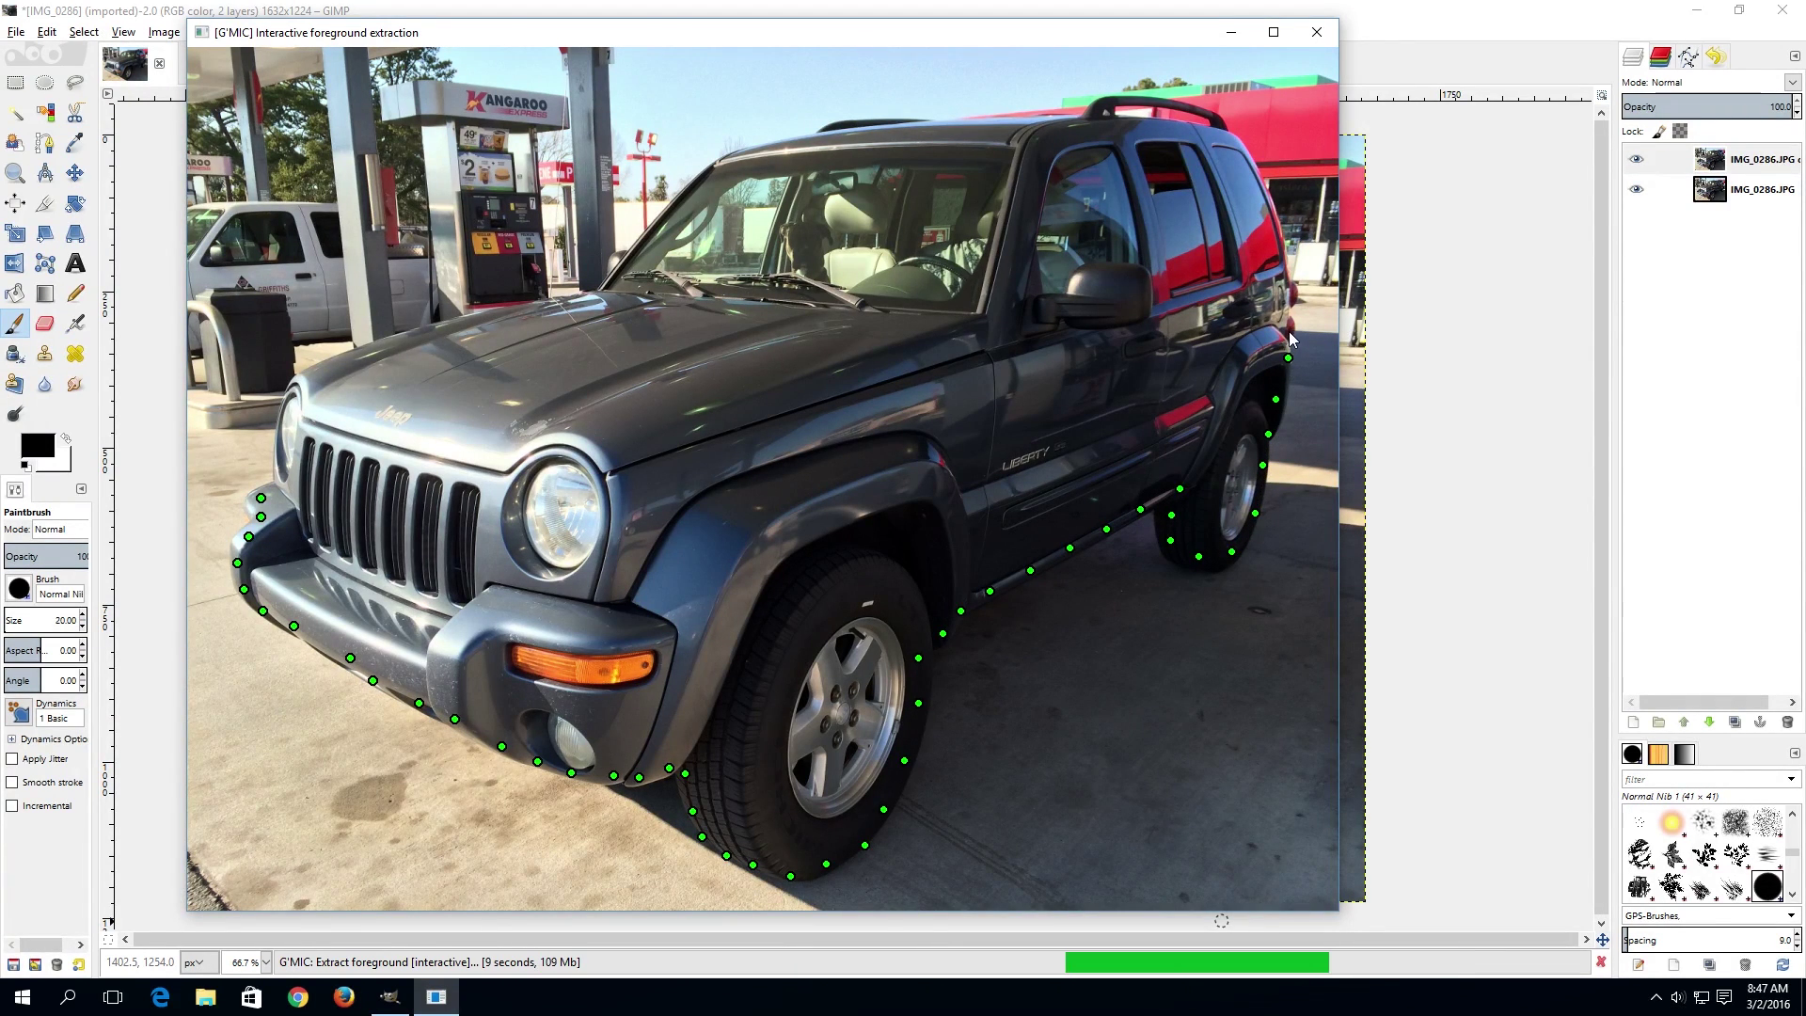
left_click(1291, 293)
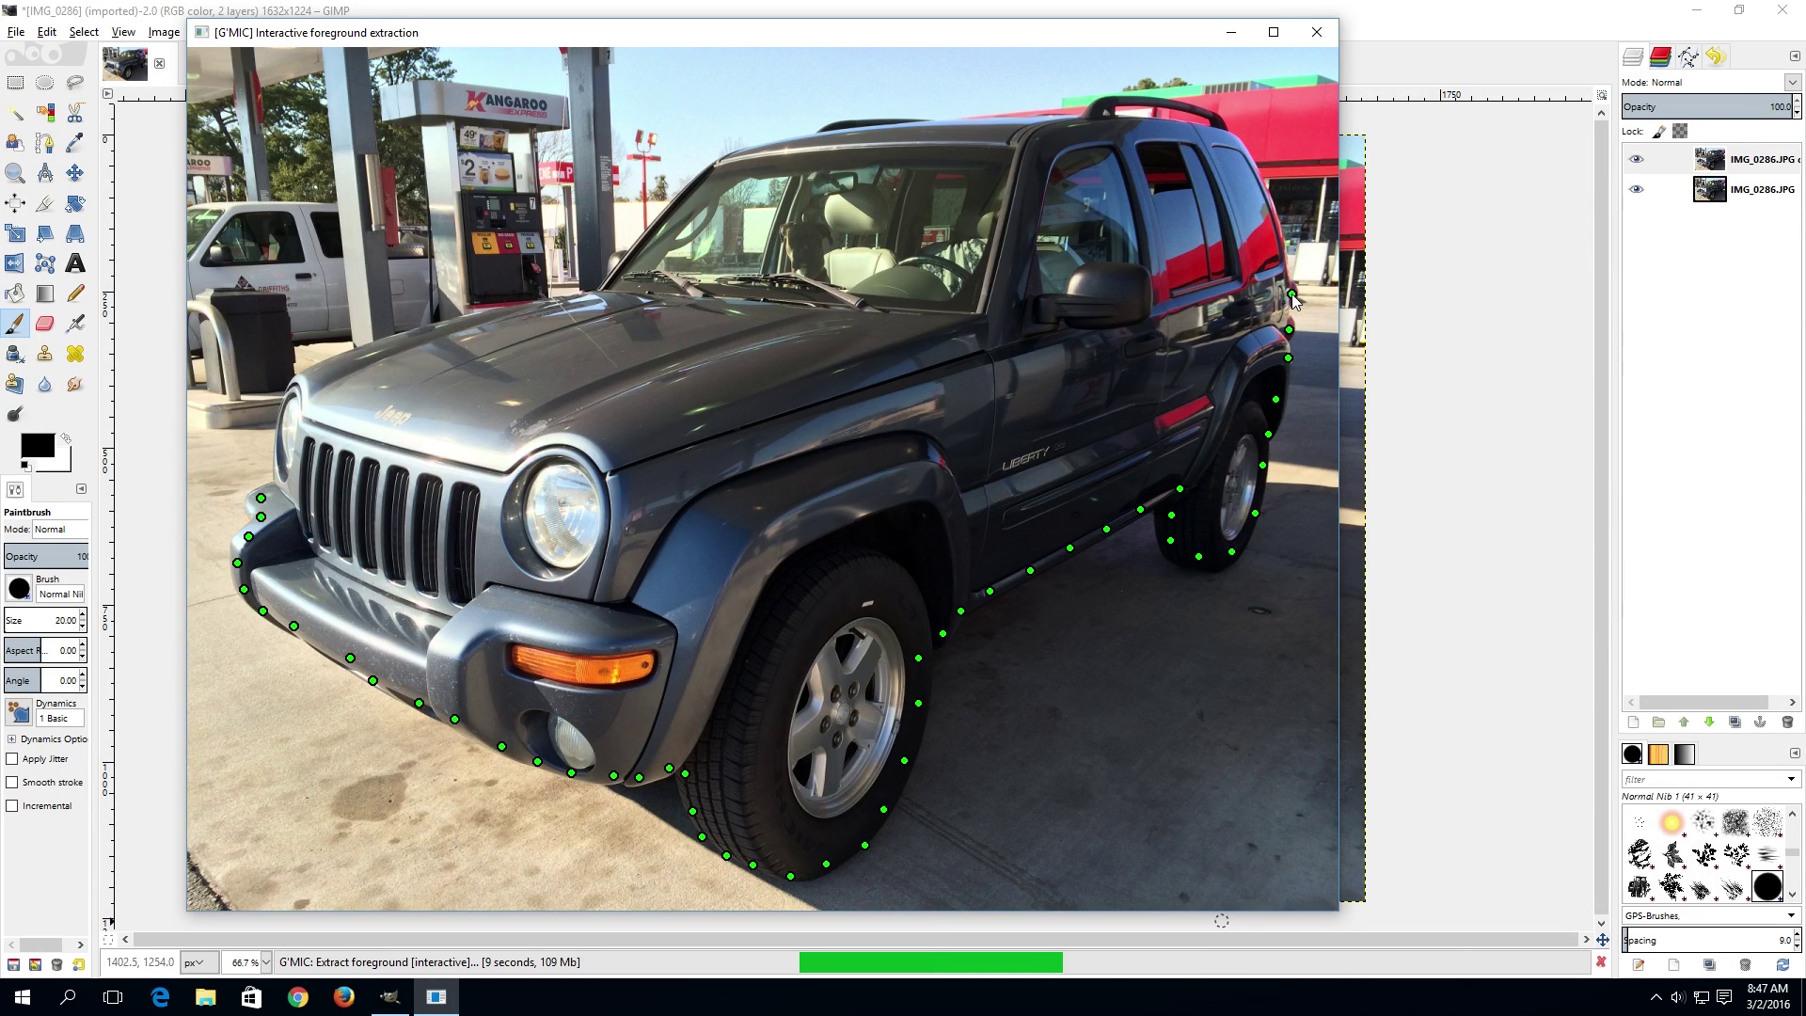
left_click(1283, 261)
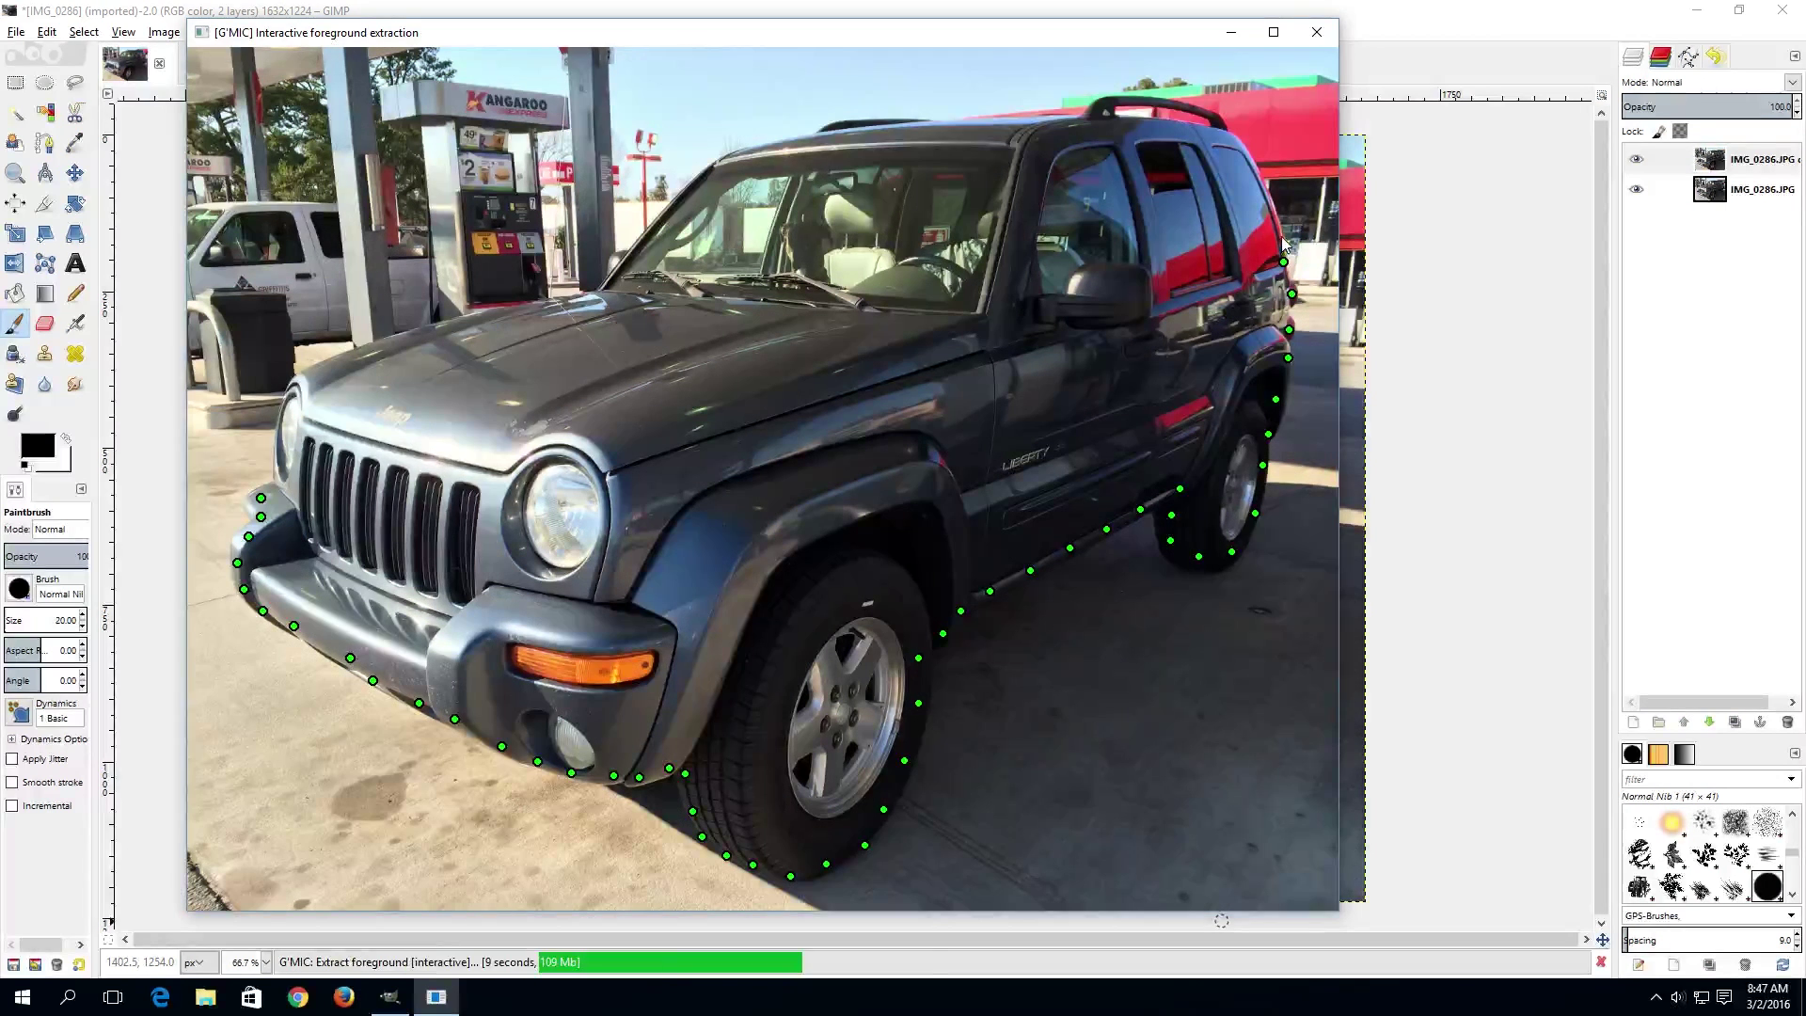
left_click(1274, 216)
Step: Place foreground points along the near roof rail, across the roof and along the far roof rail
left_click(1201, 110)
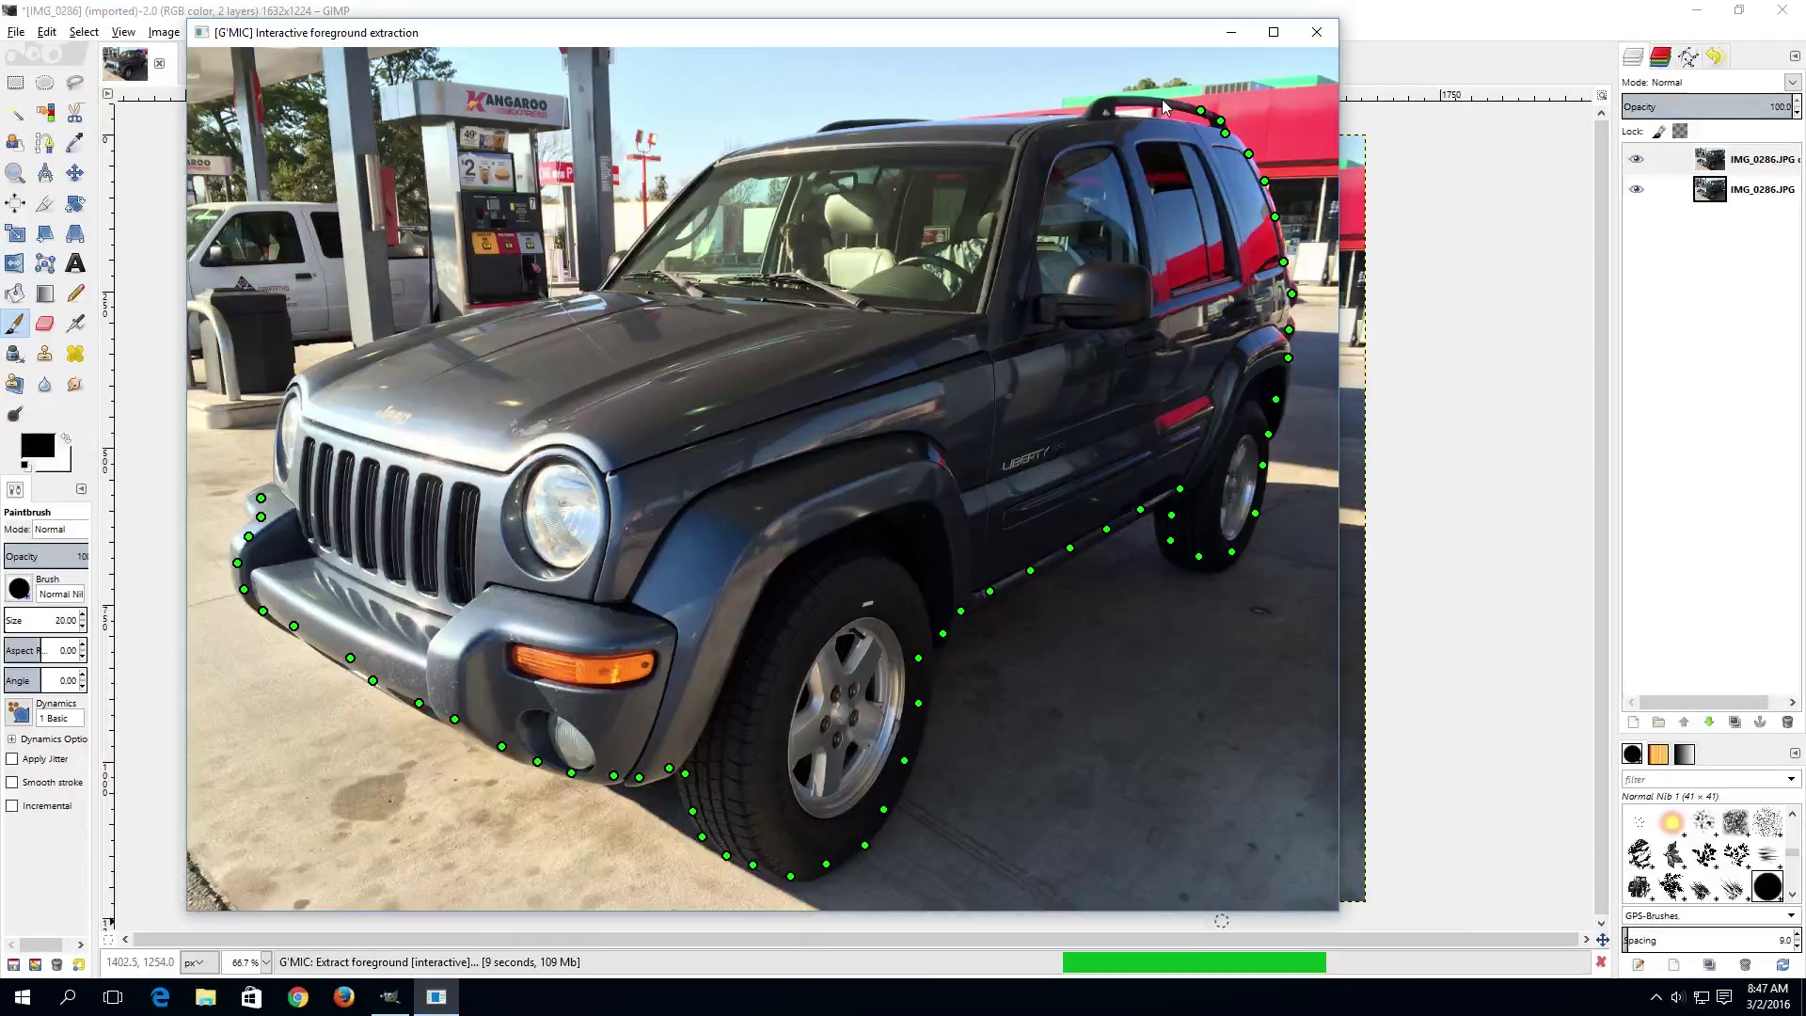
left_click(1159, 102)
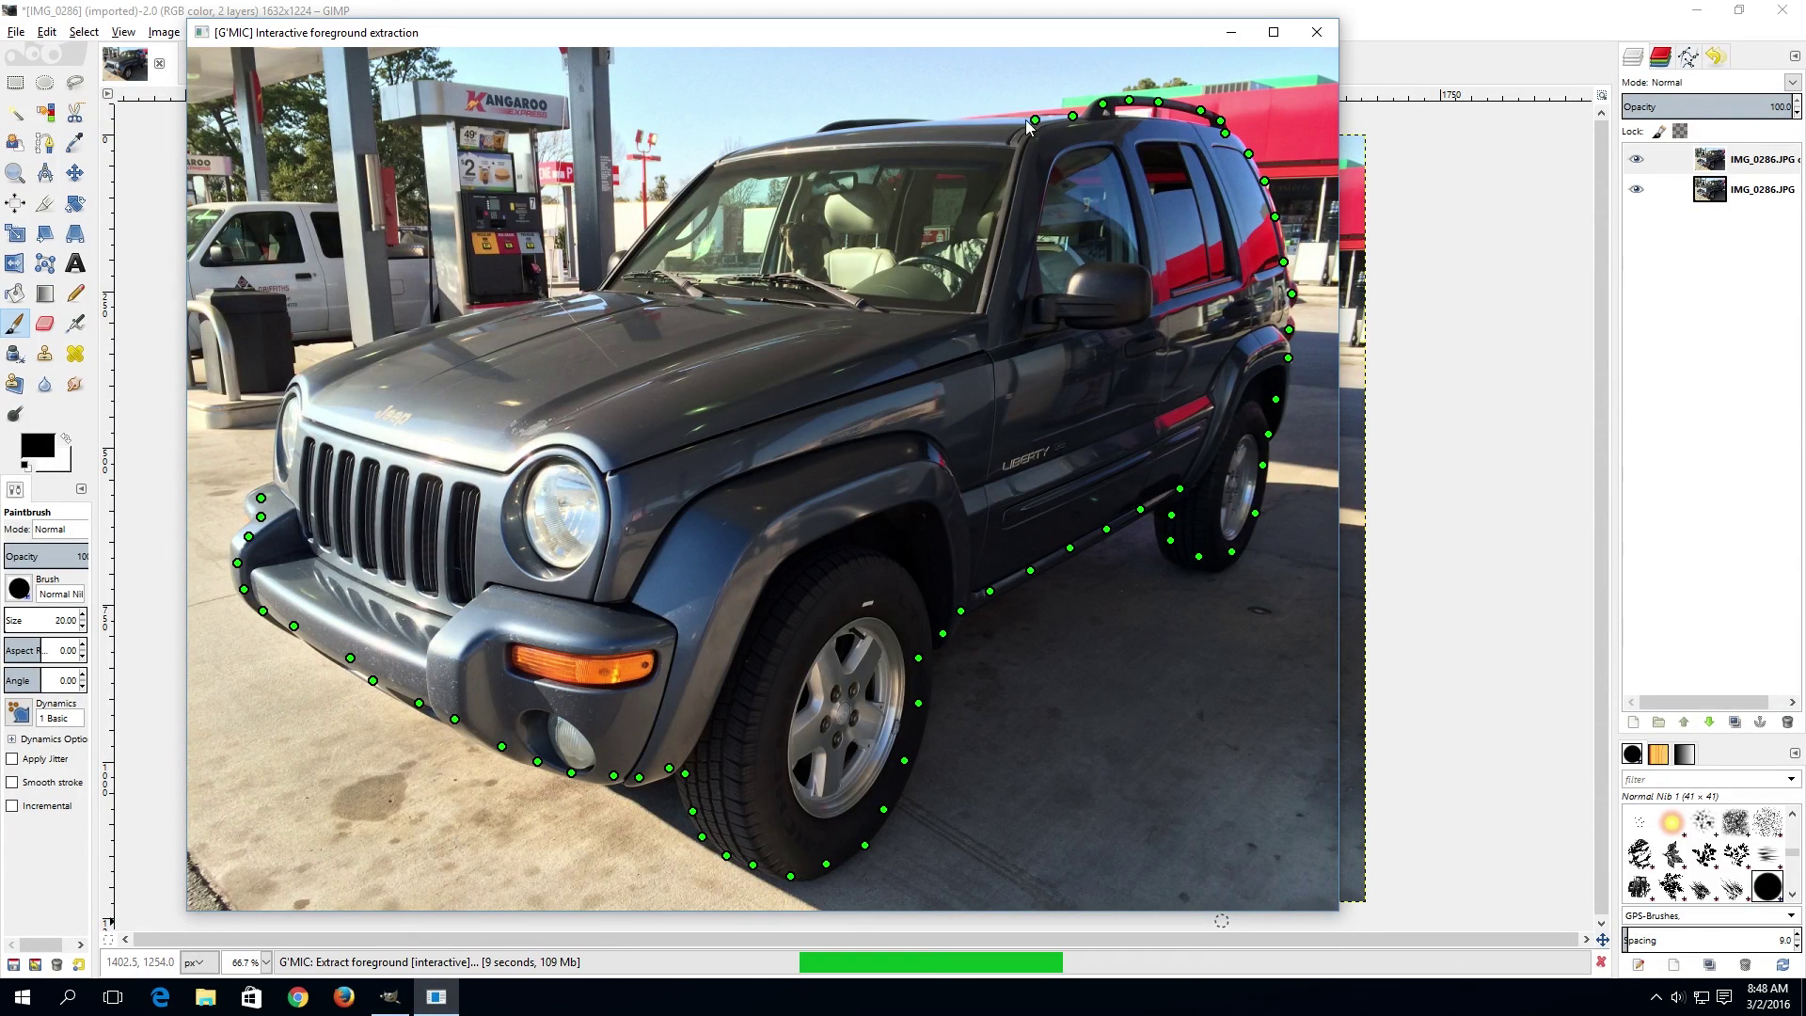
left_click(943, 126)
left_click(904, 124)
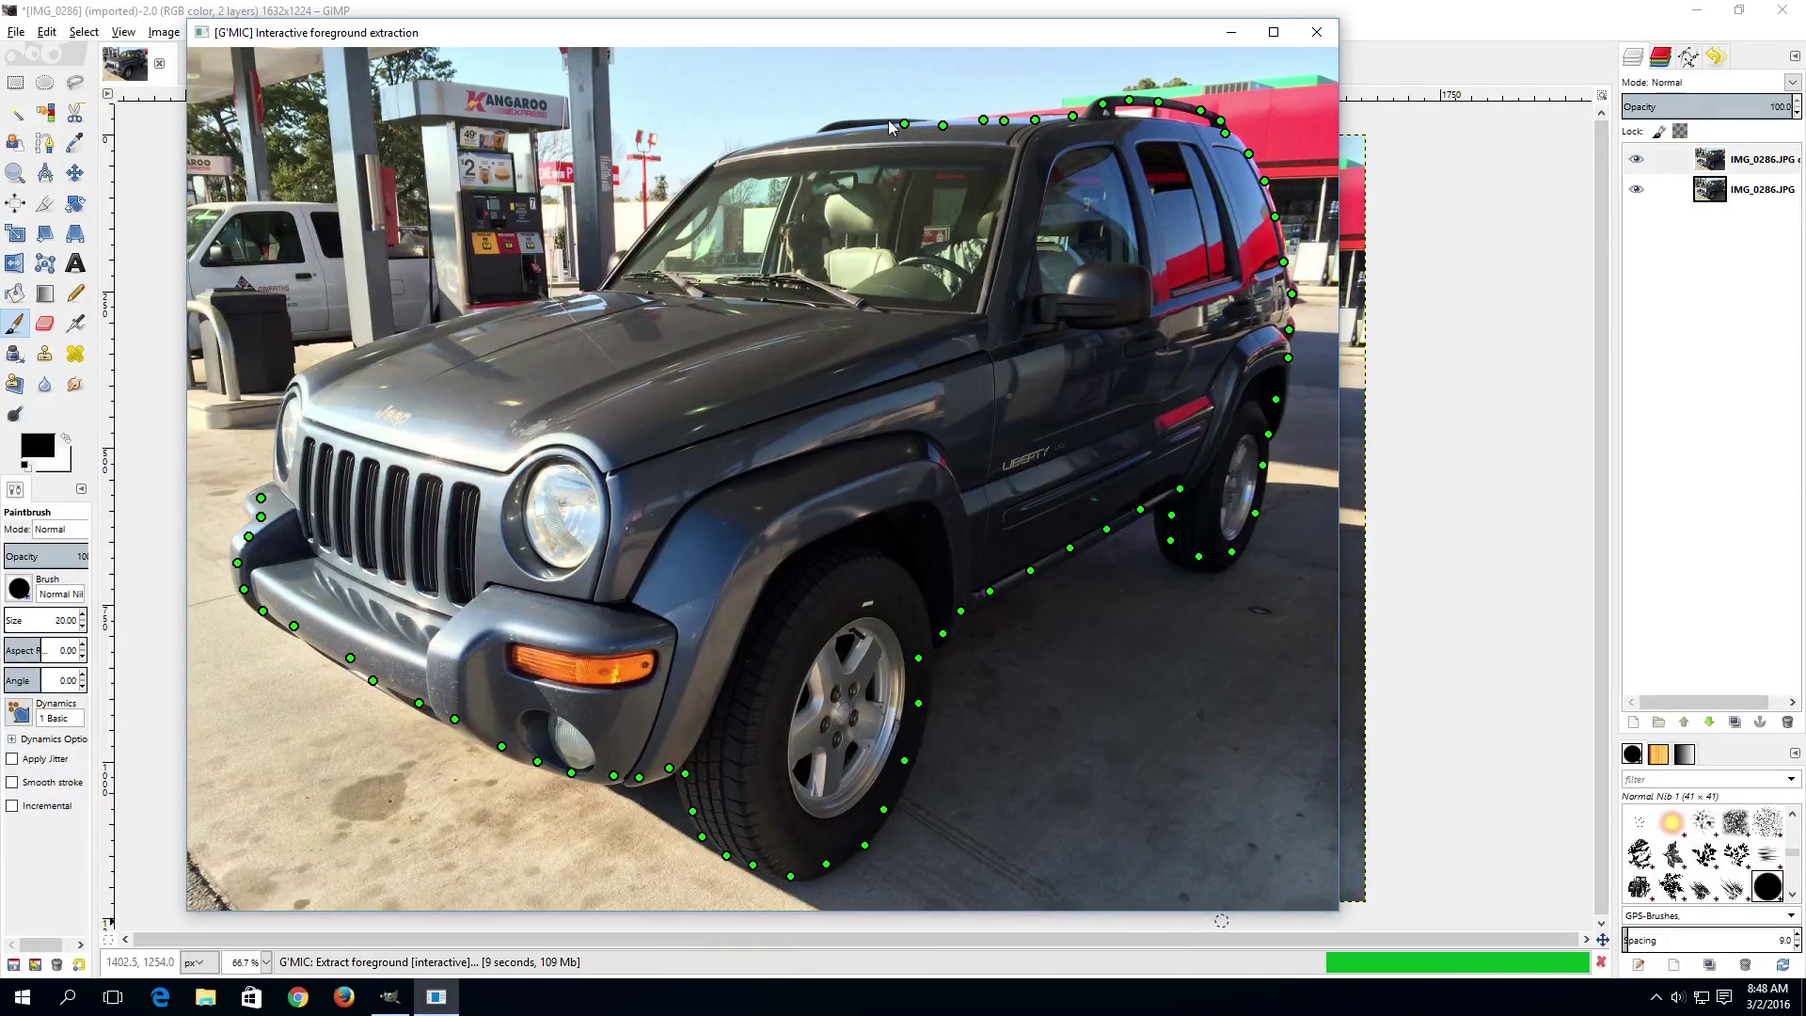
left_click(879, 121)
left_click(846, 124)
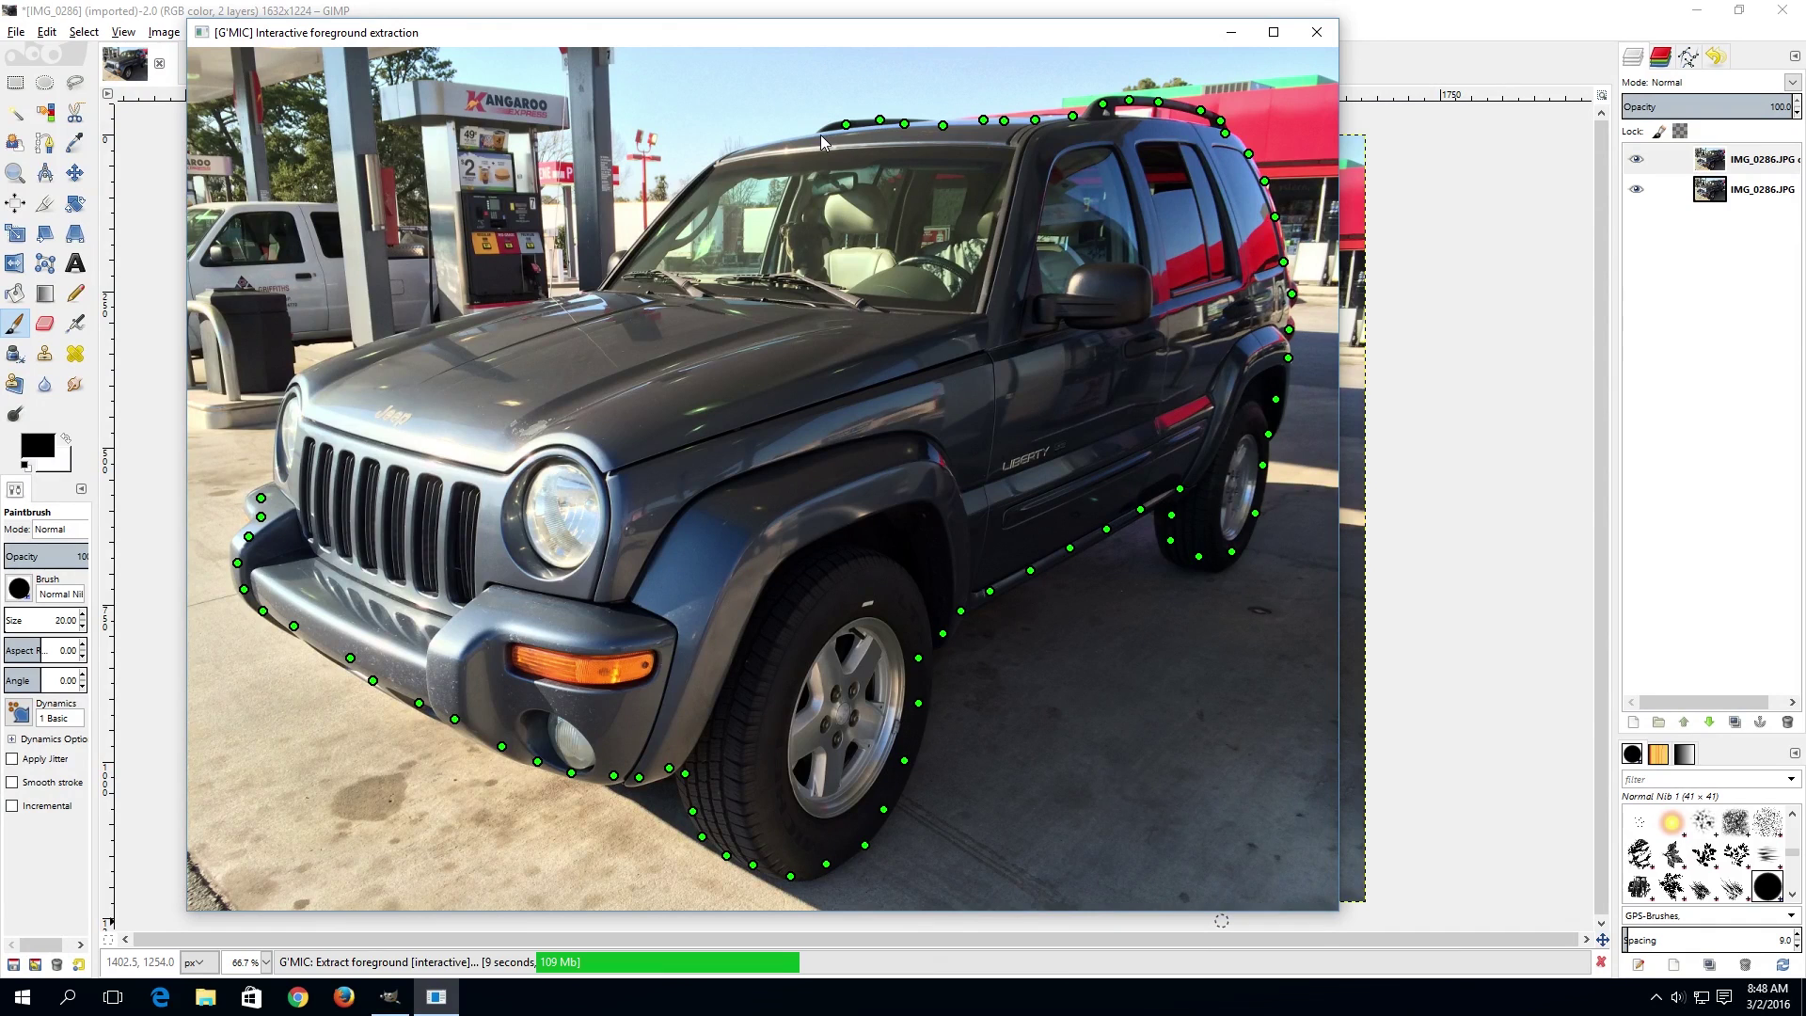
left_click(806, 142)
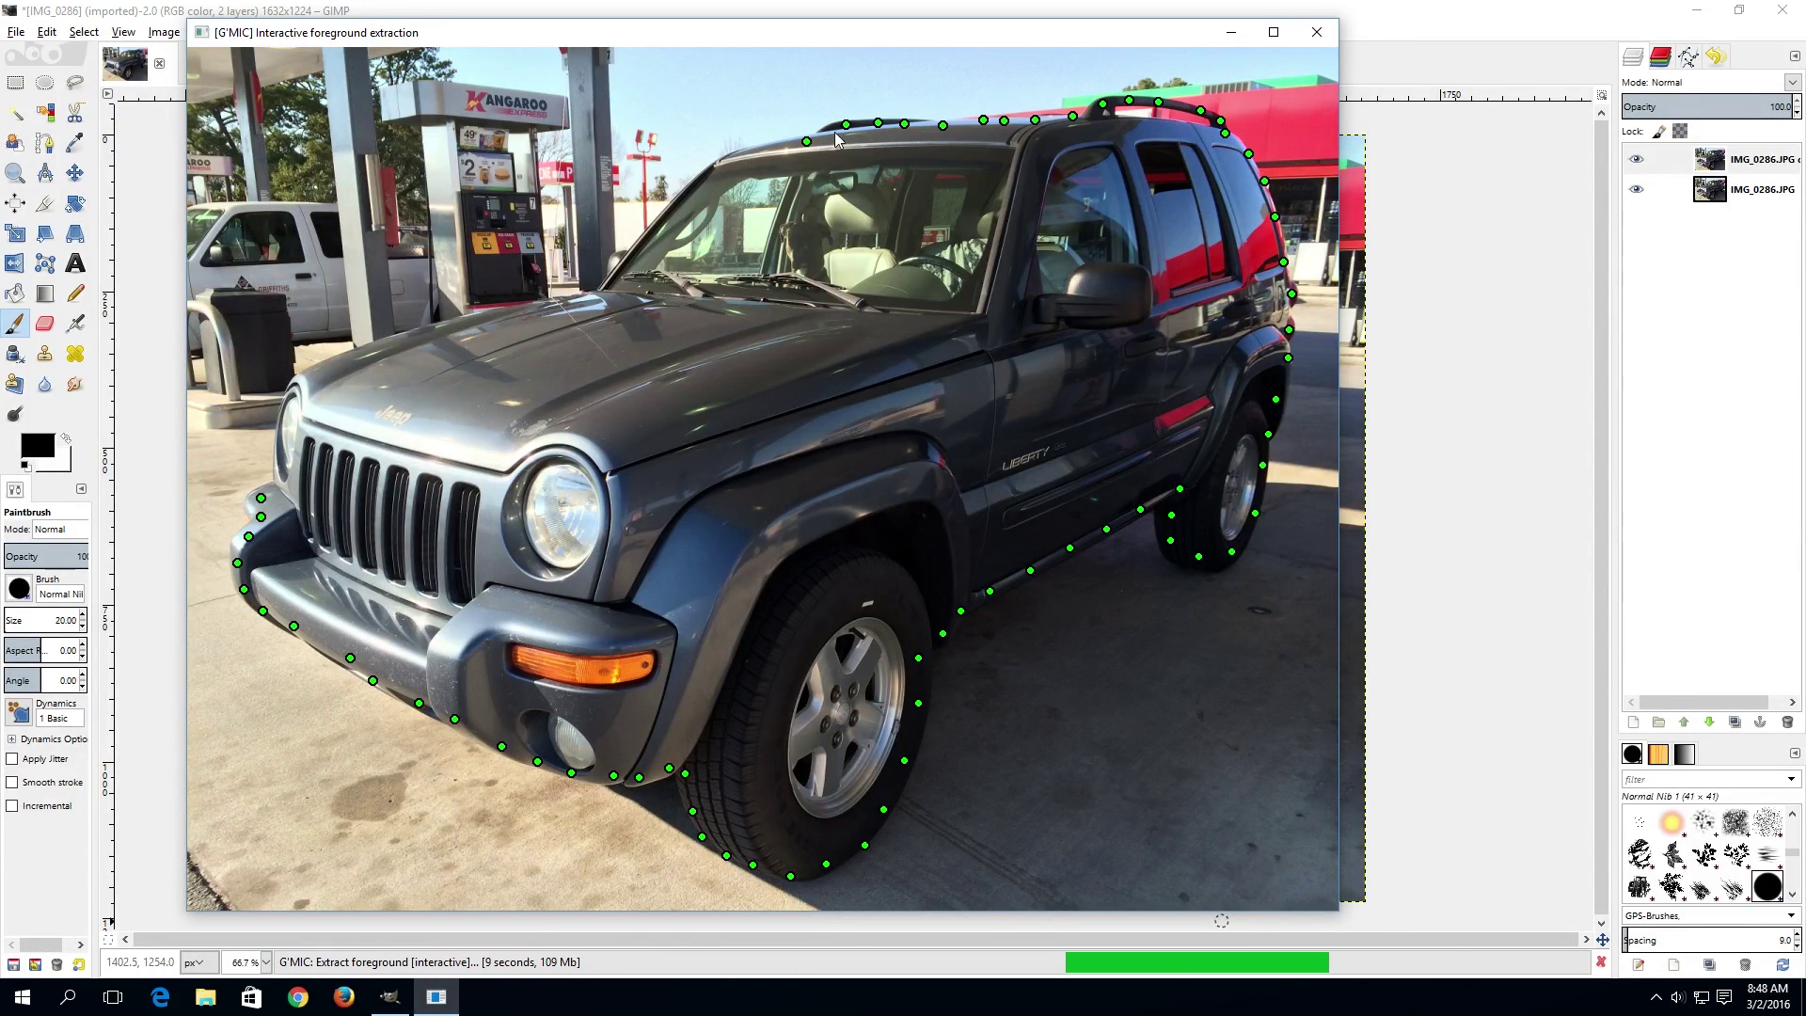
Step: Complete the foreground outline down the windshield's edge, along the hood and around the far headlight to the front bumper
left_click(761, 146)
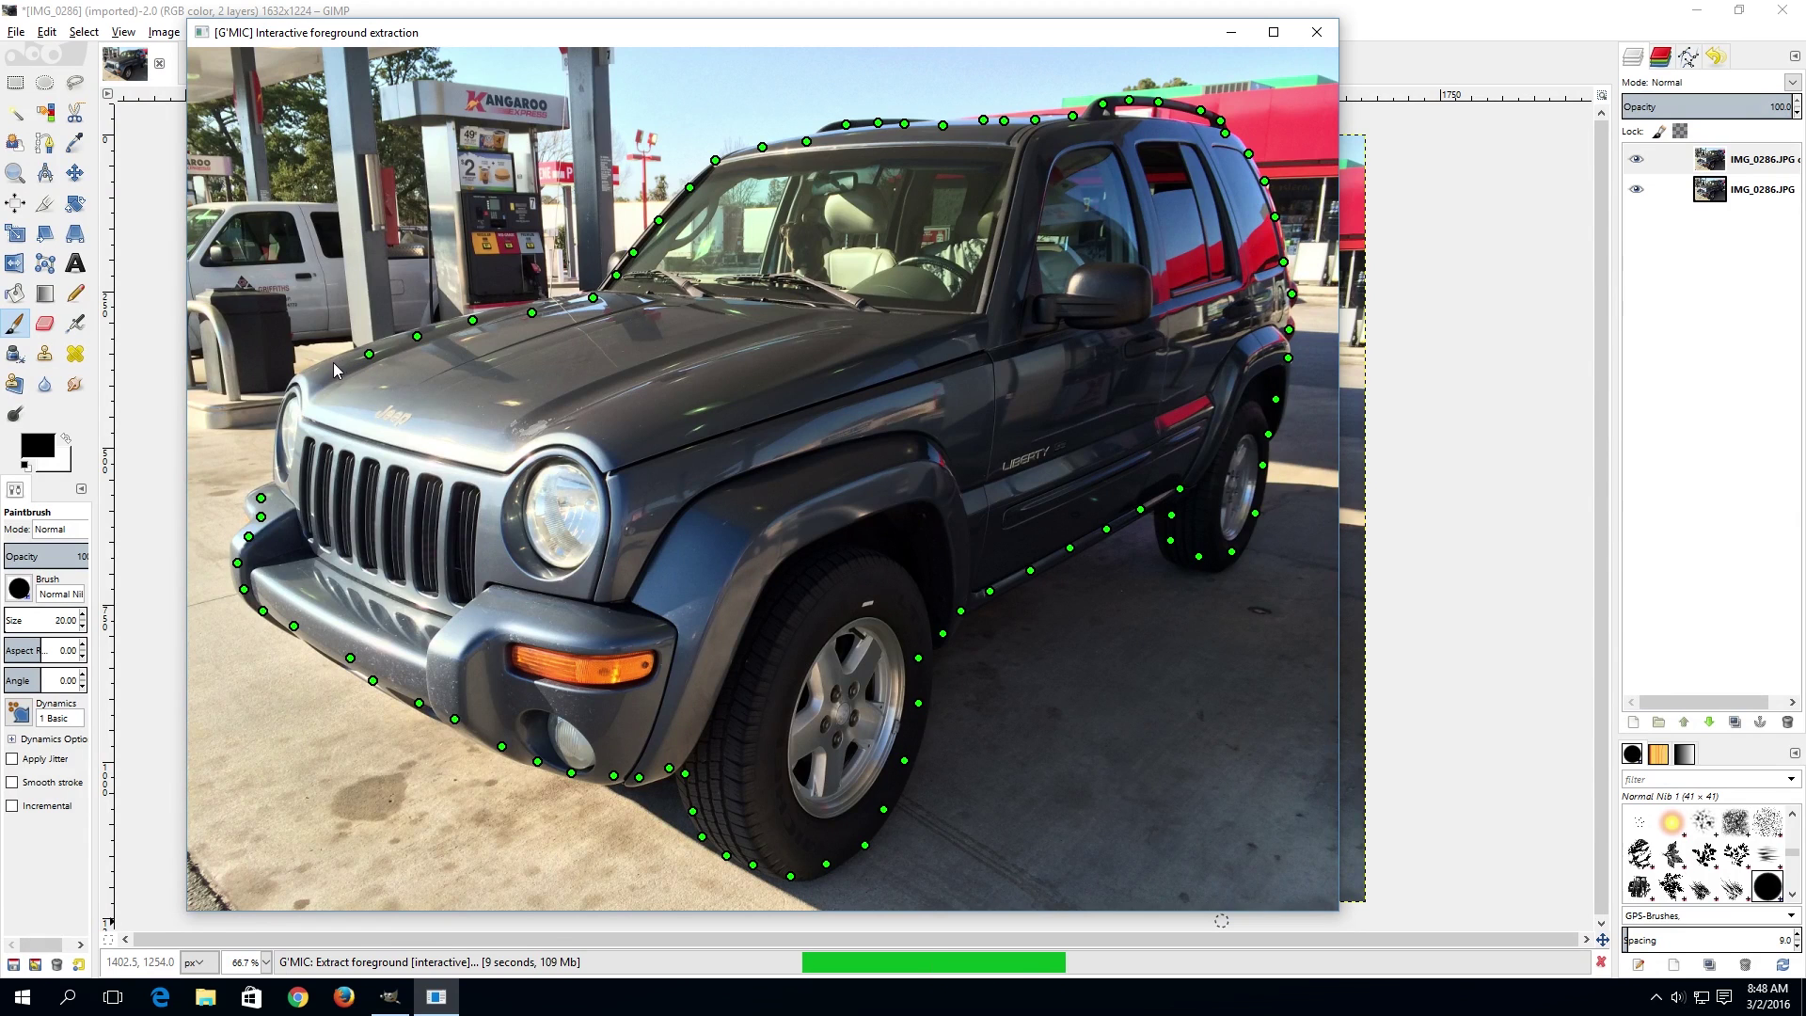
left_click(299, 380)
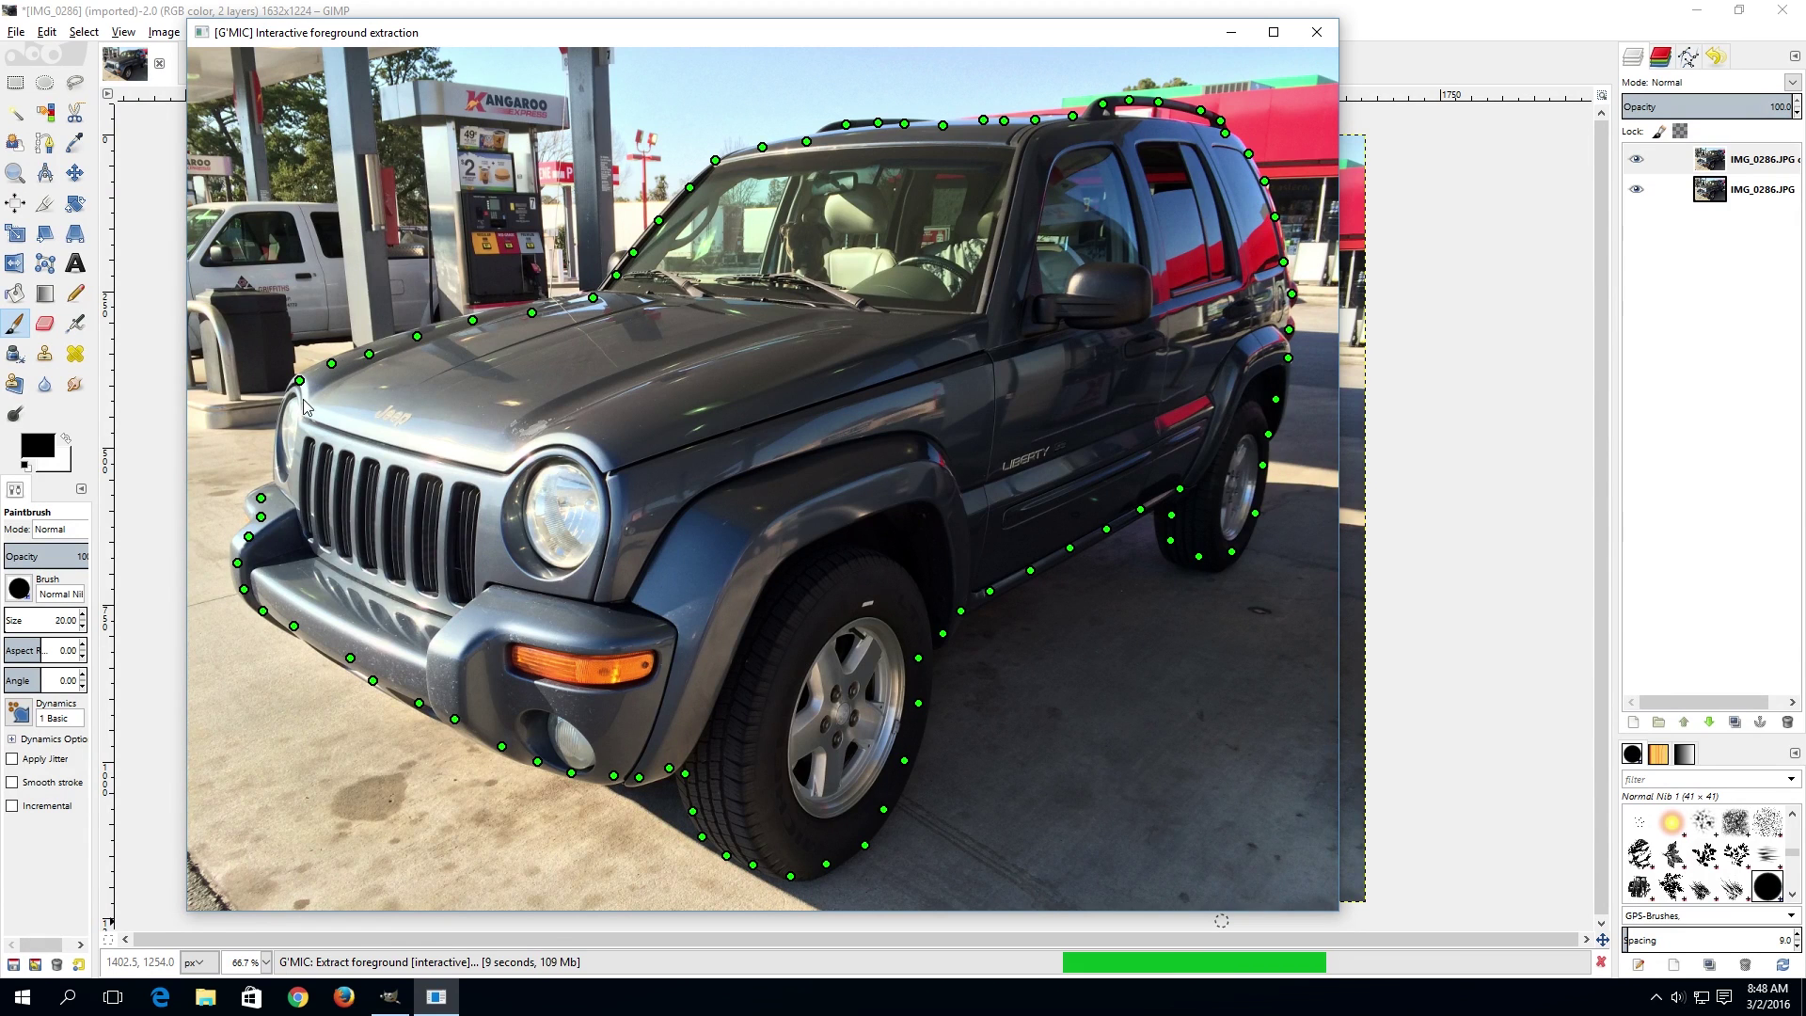
left_click(288, 412)
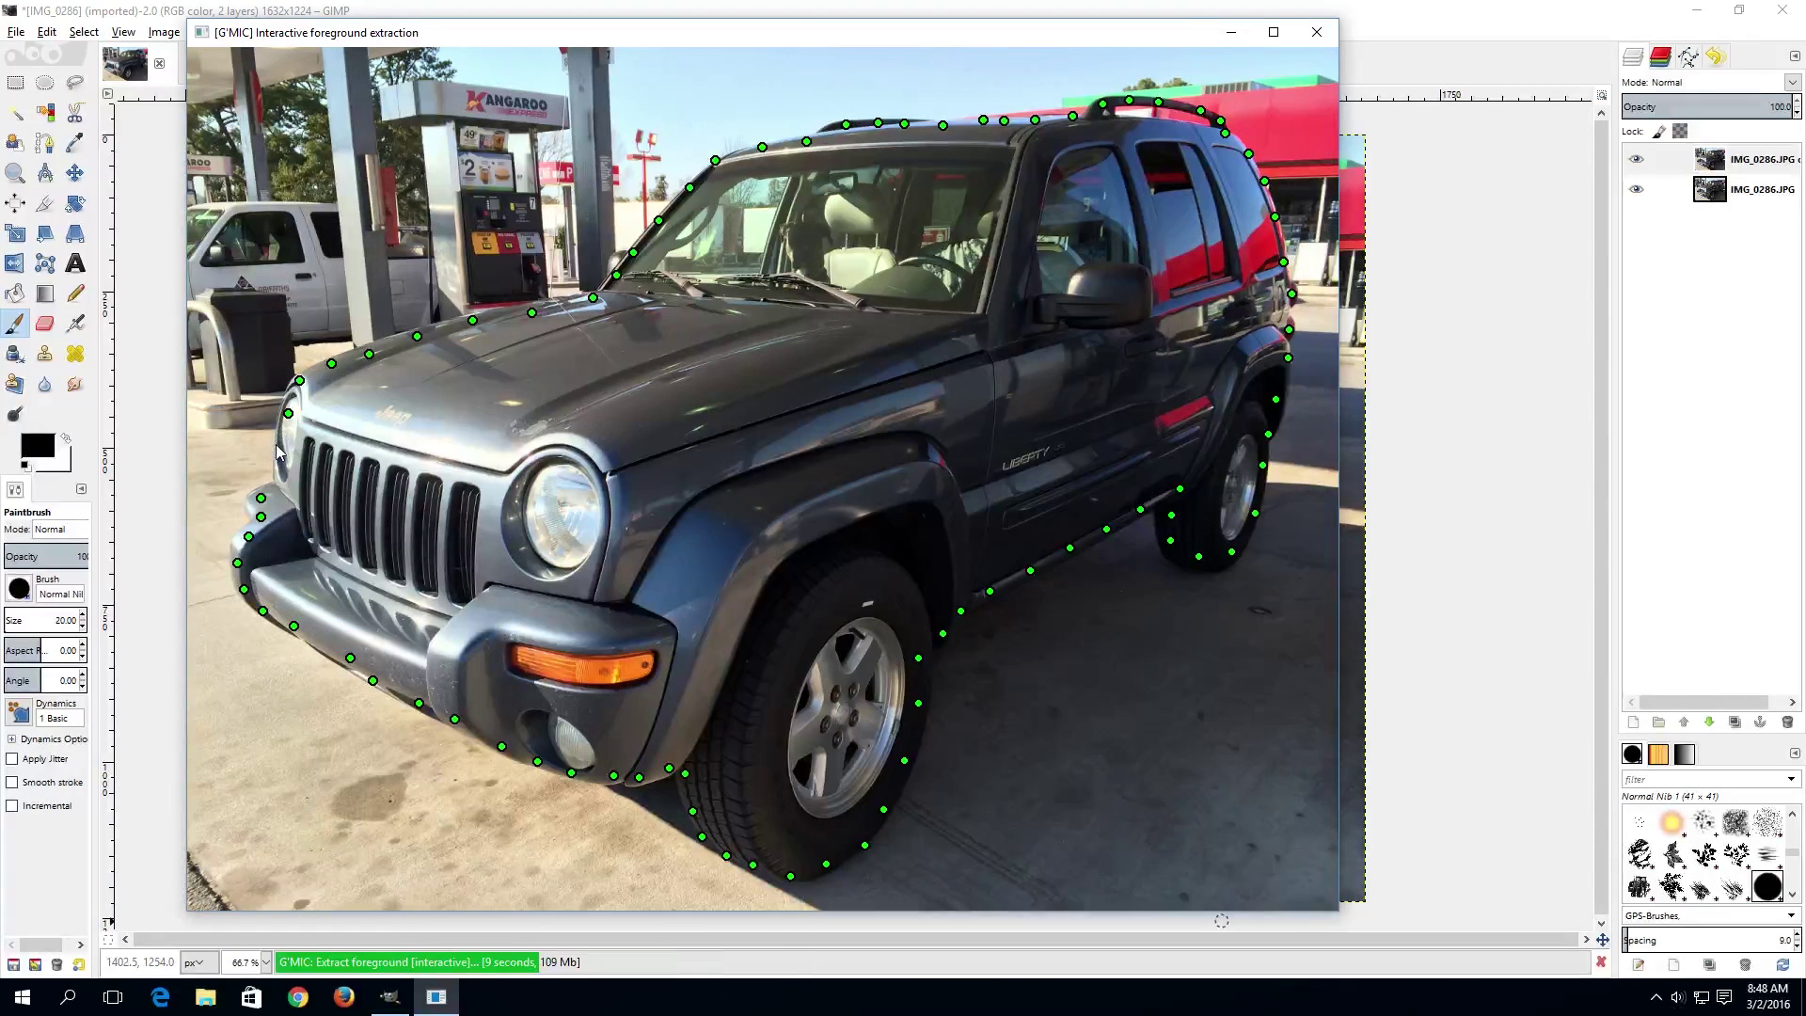
left_click(275, 444)
left_click(280, 479)
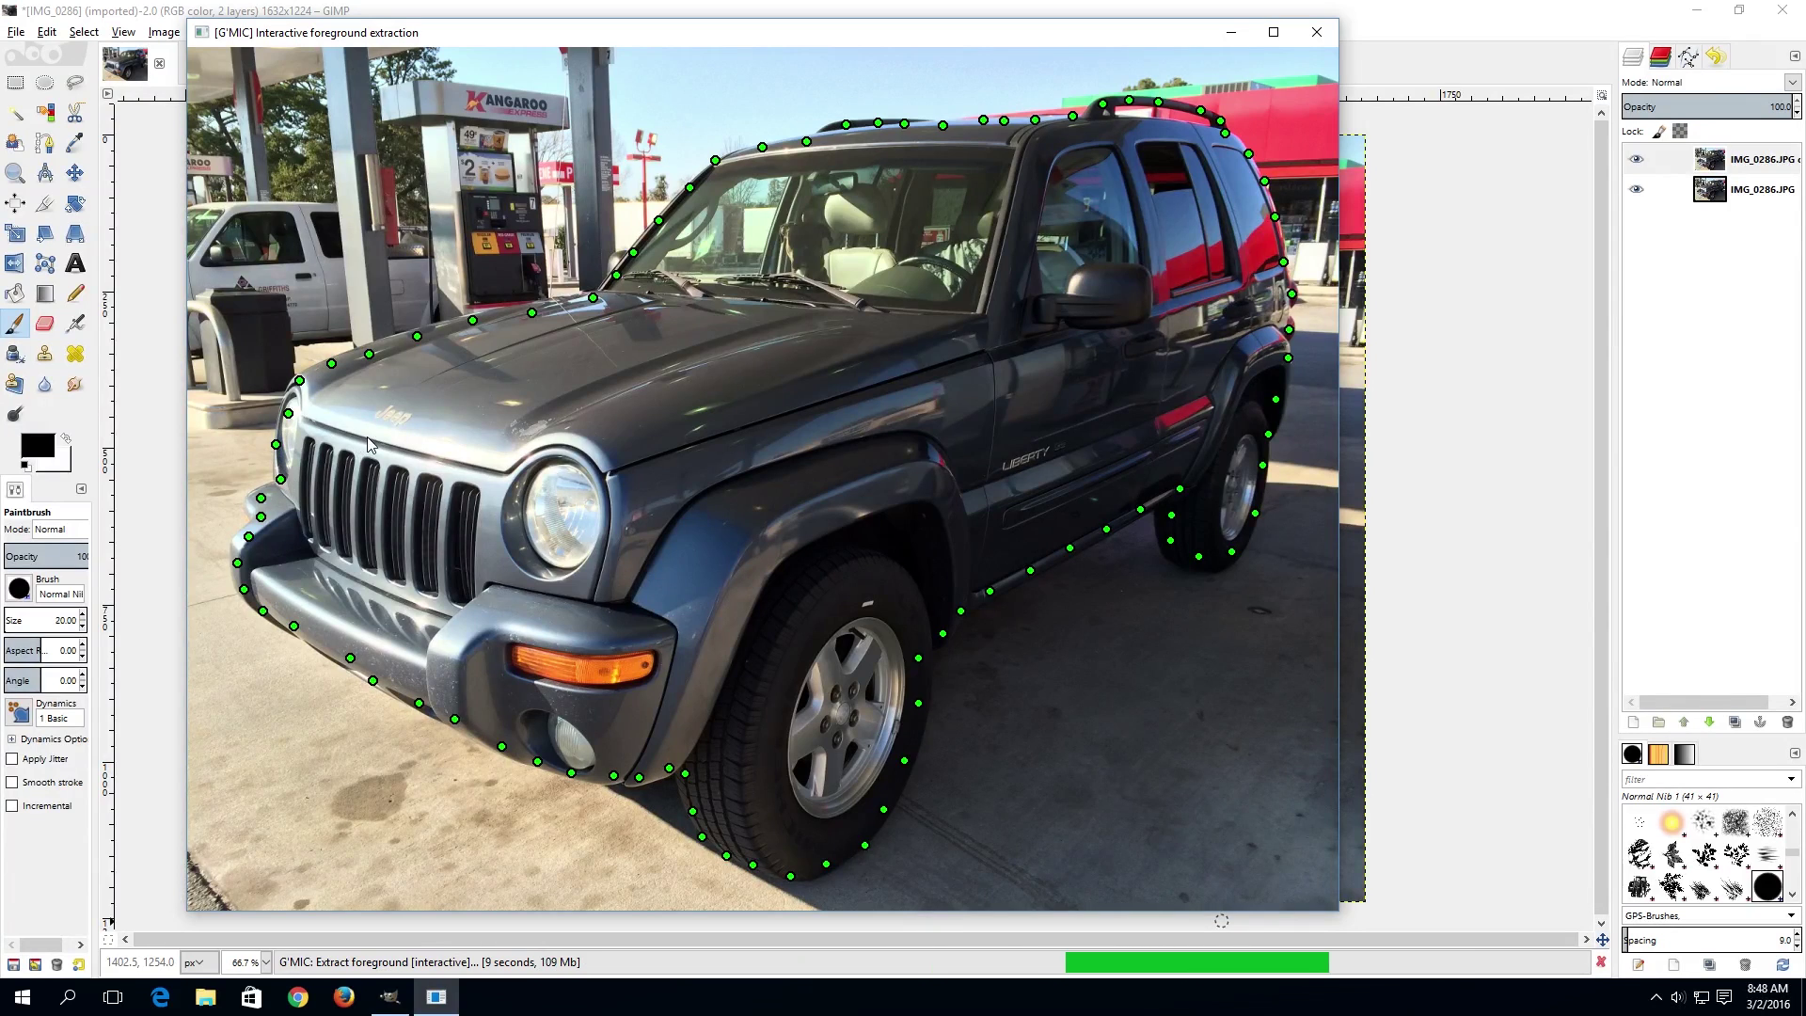
Step: Reposition the foreground points at the hood corner and beside the far headlight closer to the Jeep's outer edge
scroll(367, 445, "up", 5)
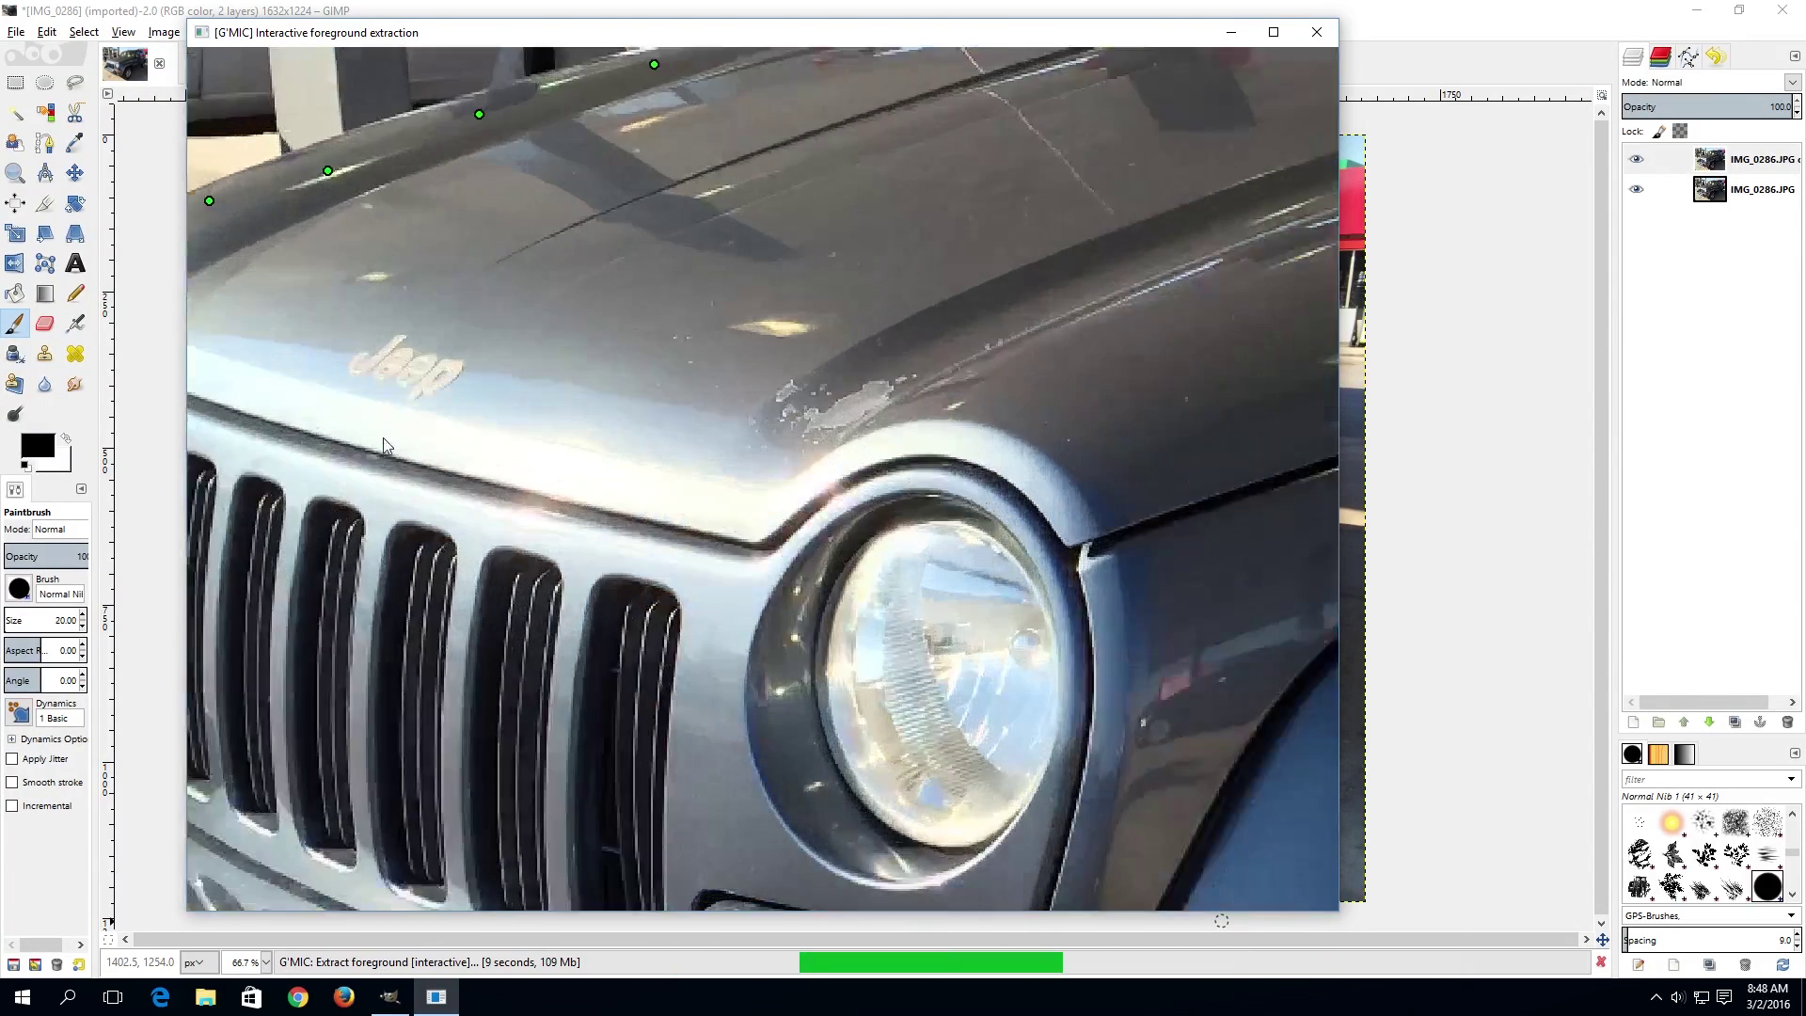
scroll(384, 444, "up", 4)
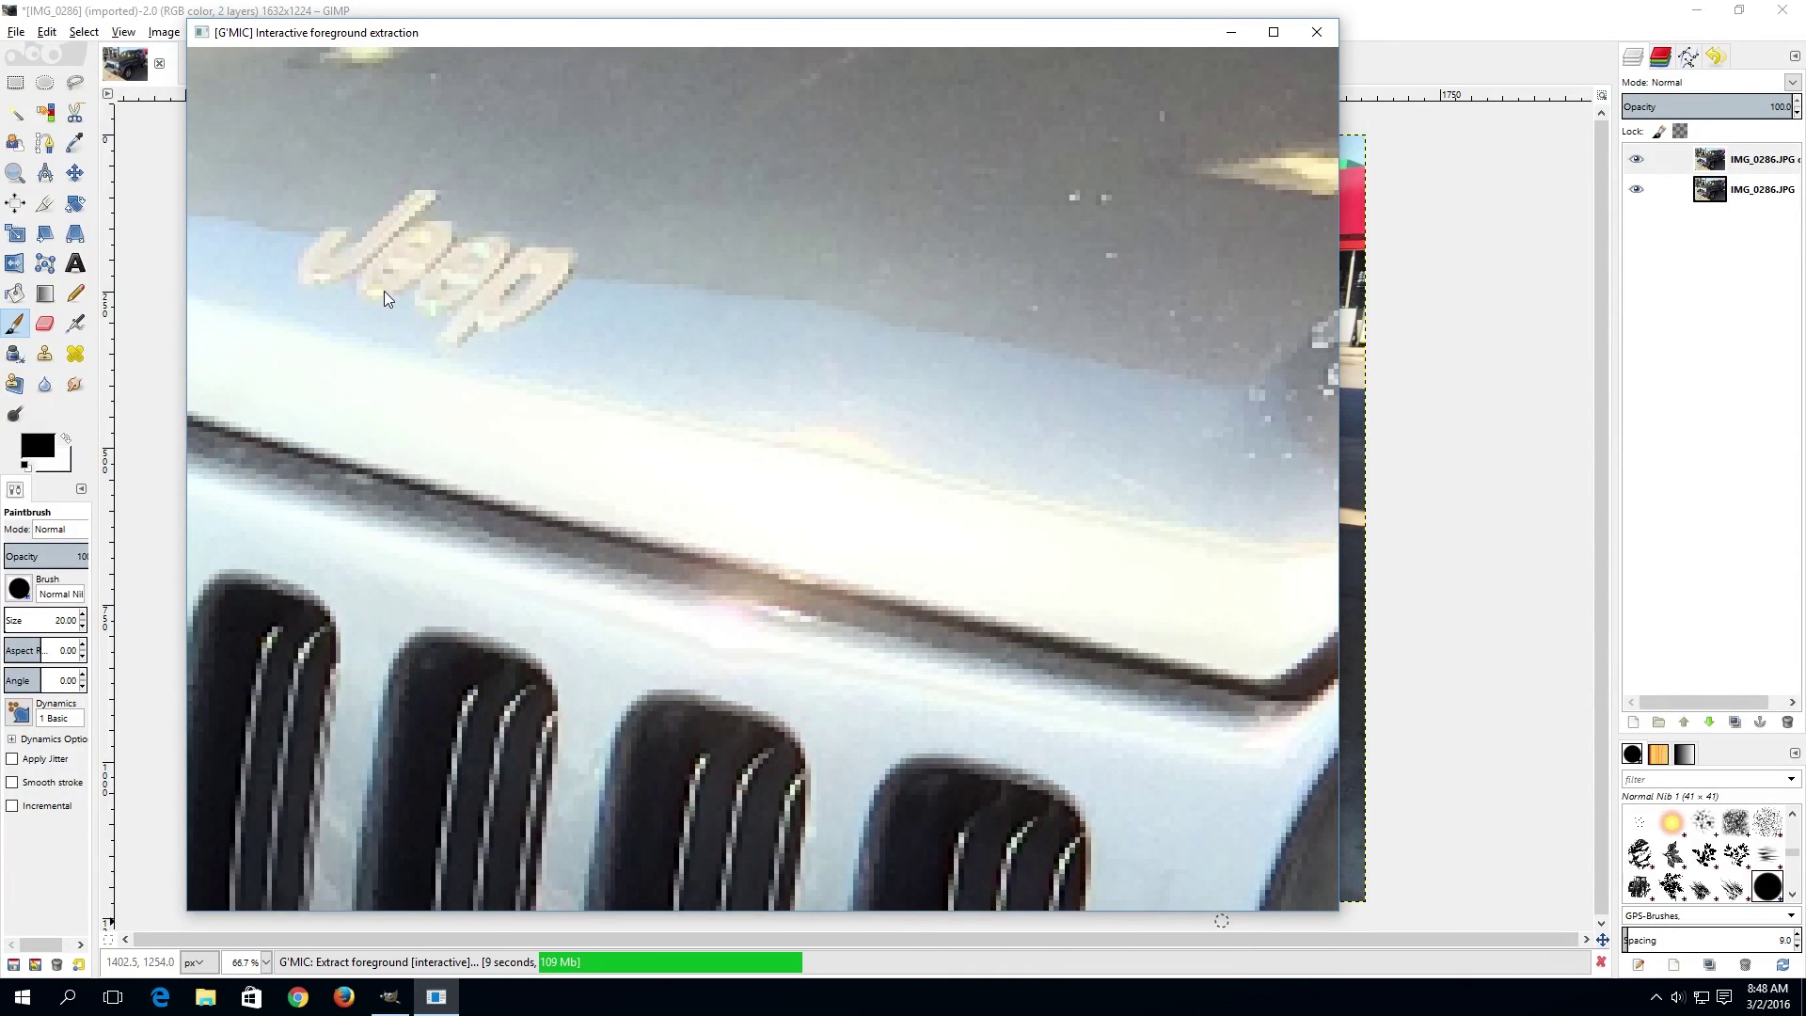
mouse_move(382, 294)
left_mouse_down()
mouse_move(999, 370)
mouse_move(1187, 414)
mouse_move(1173, 552)
left_mouse_up()
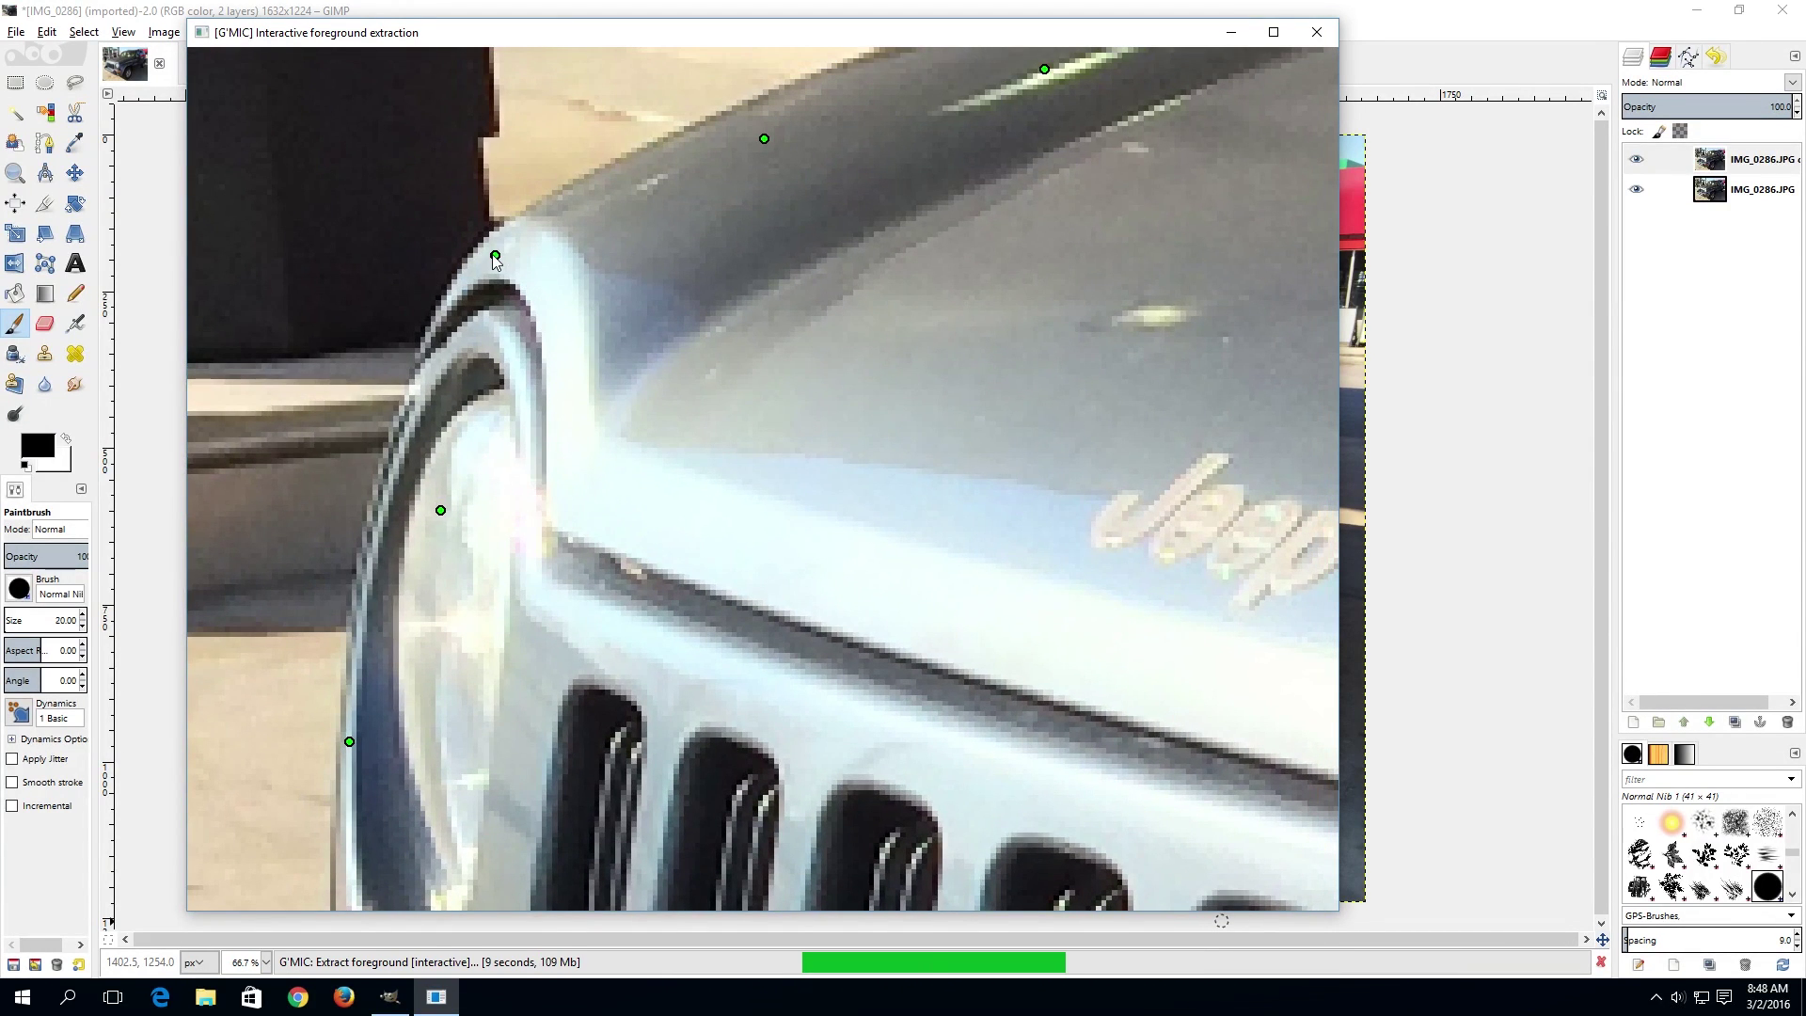
left_click_drag(494, 255, 491, 254)
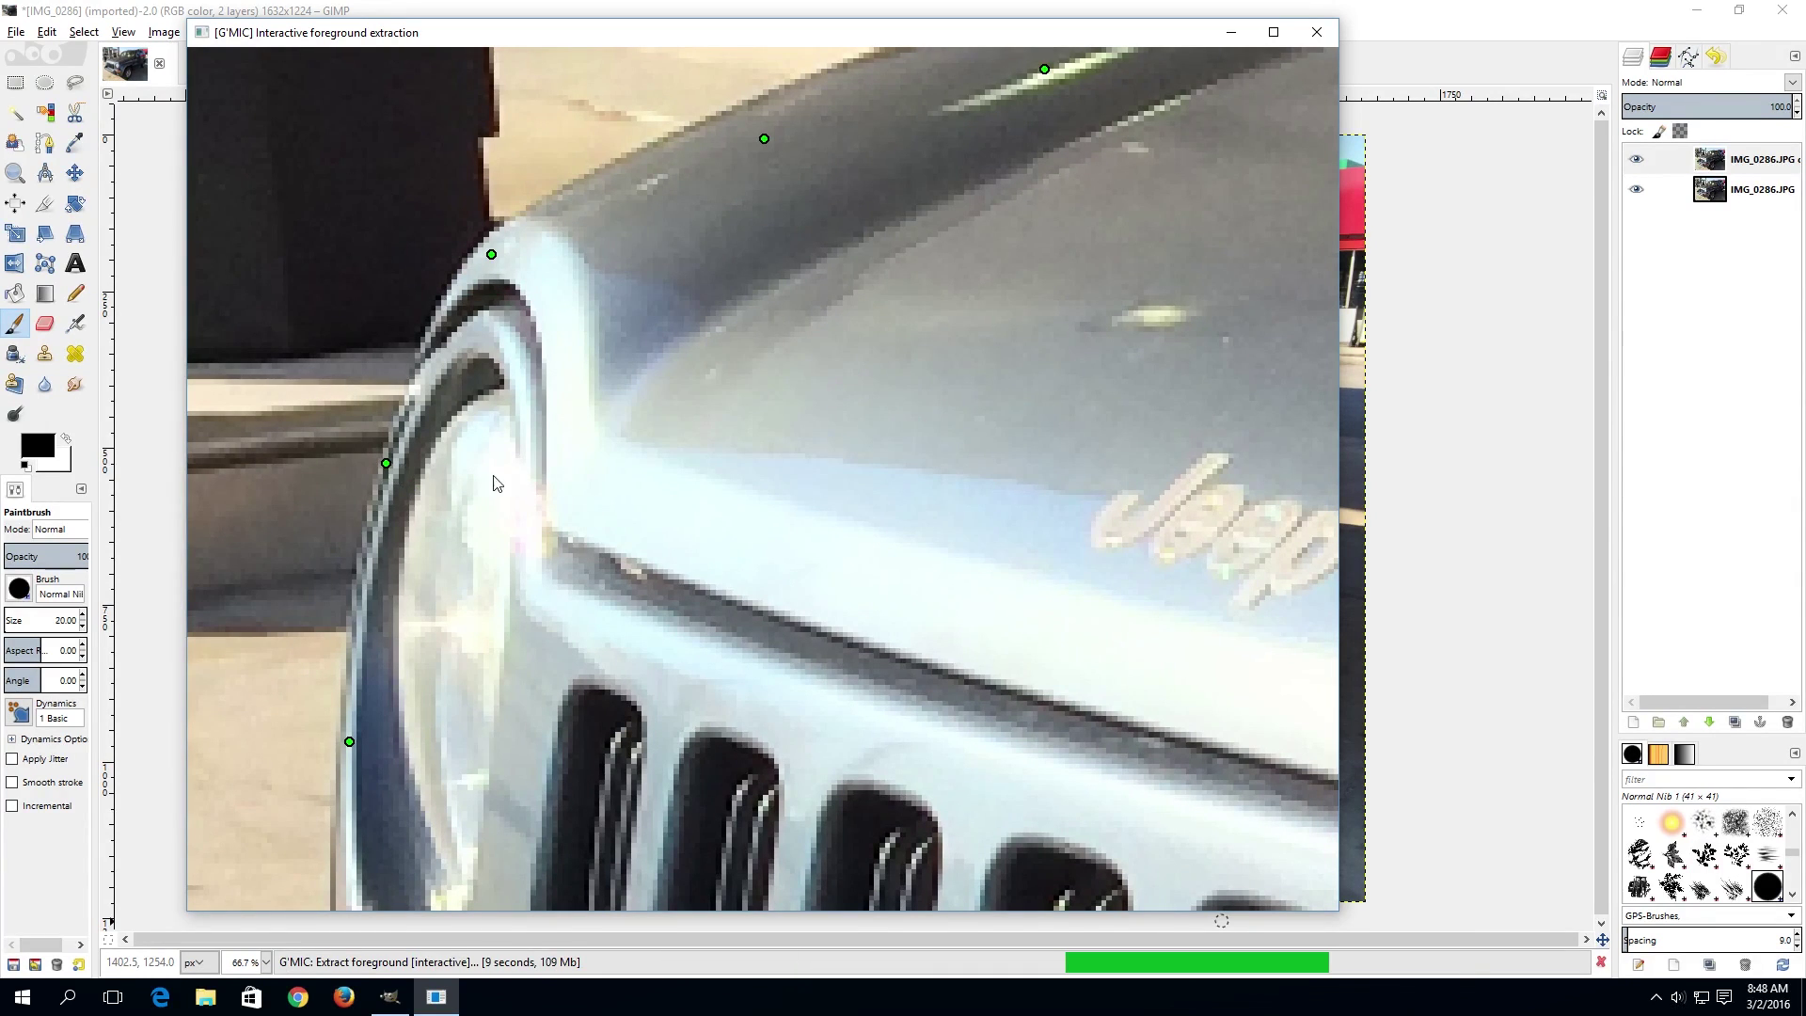
scroll(508, 481, "down", 4)
scroll(522, 482, "down", 3)
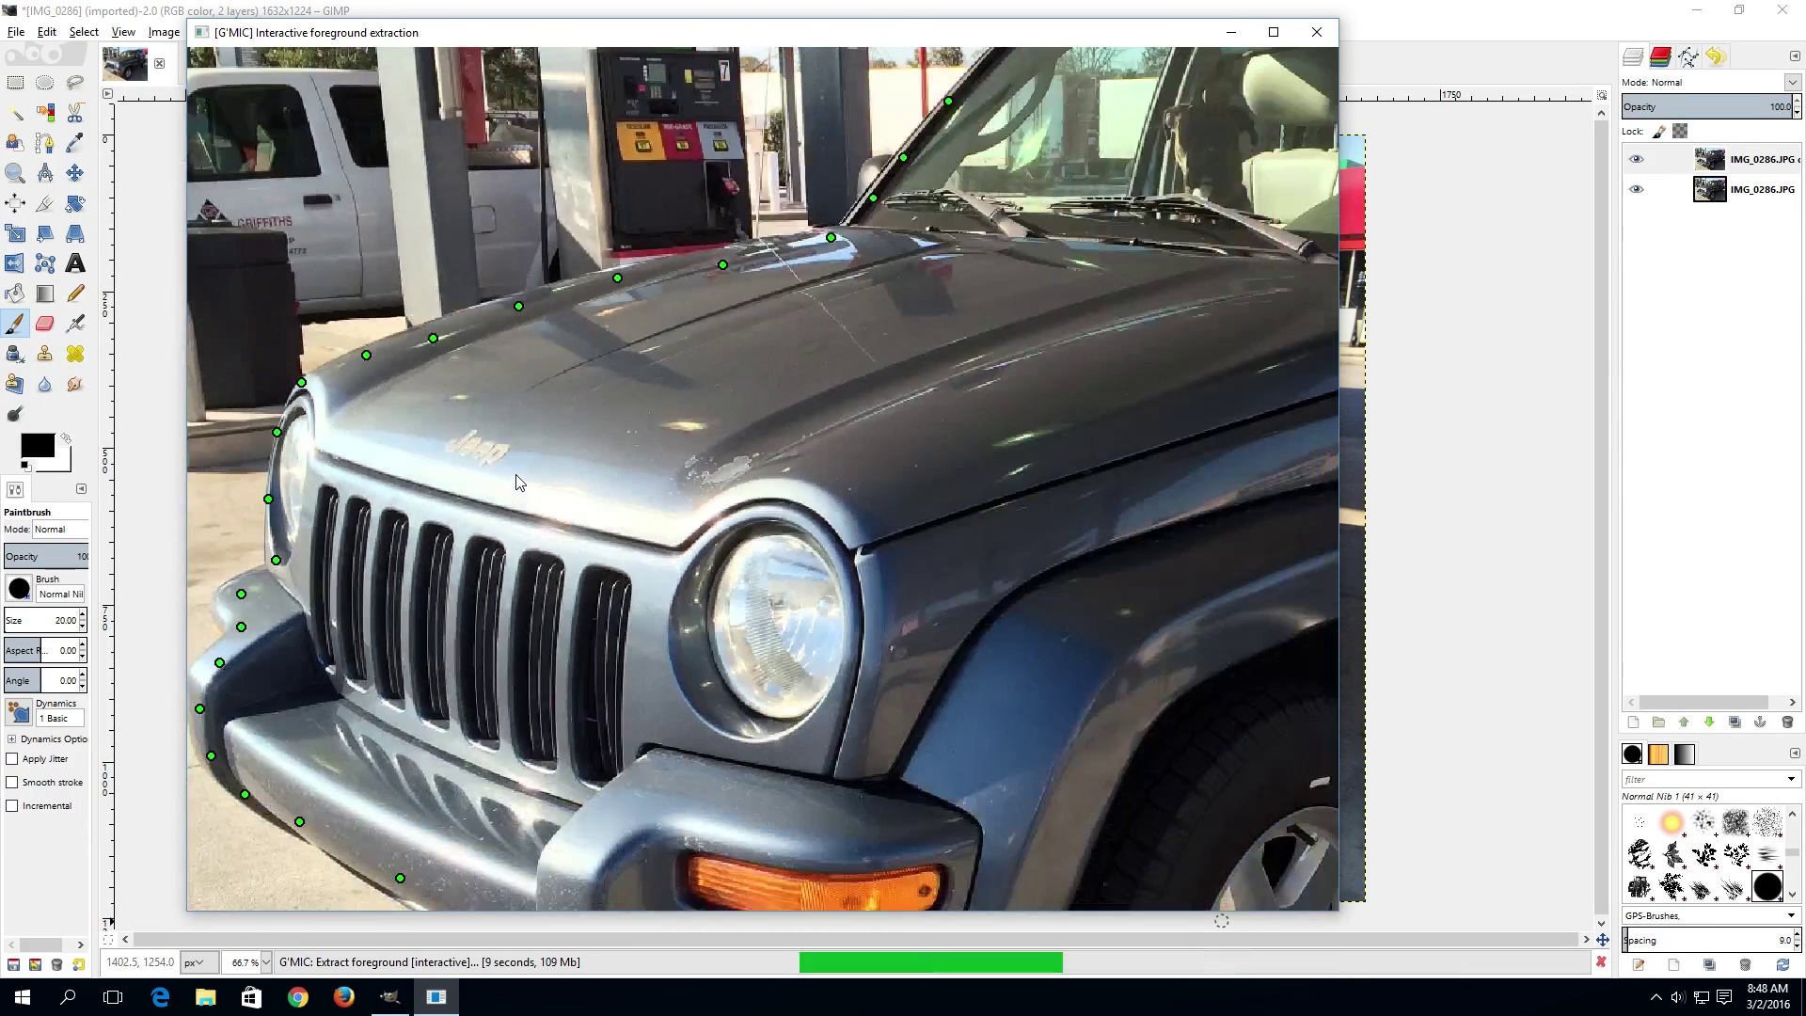
Step: Place background points just outside the Jeep beside the far headlight and around the hood's front corner
scroll(515, 485, "down", 1)
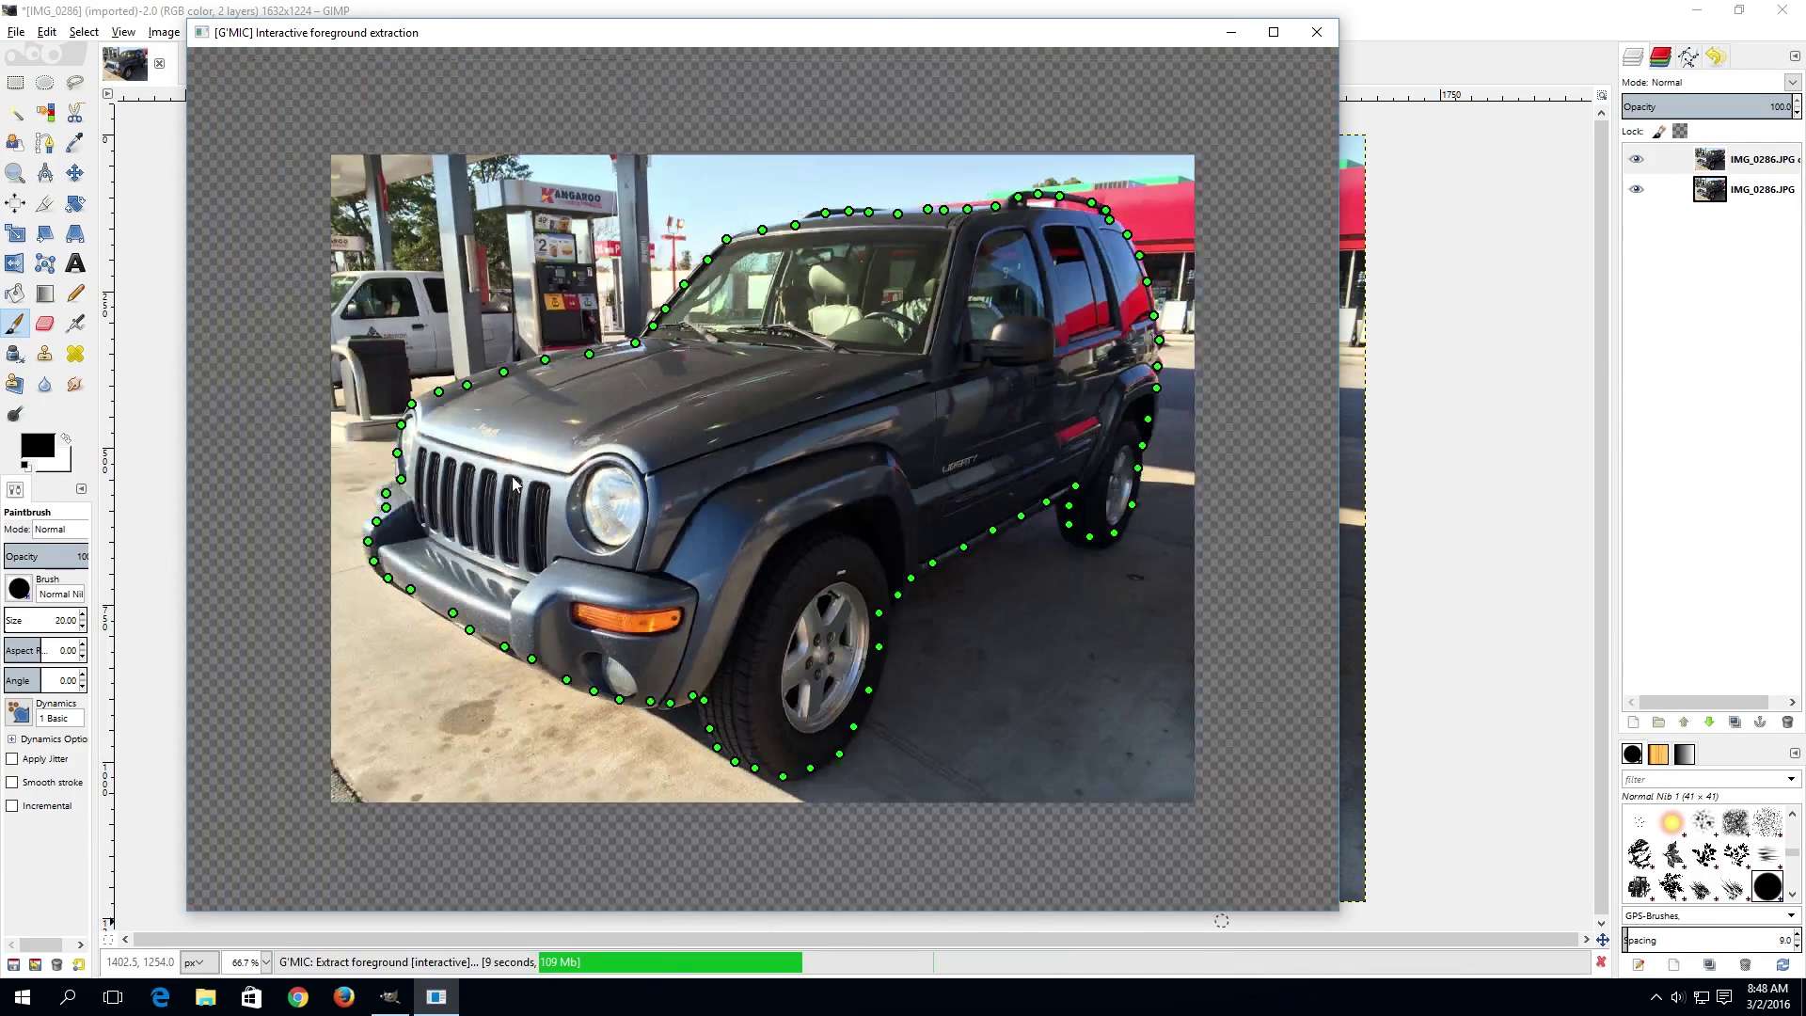
scroll(487, 338, "up", 1)
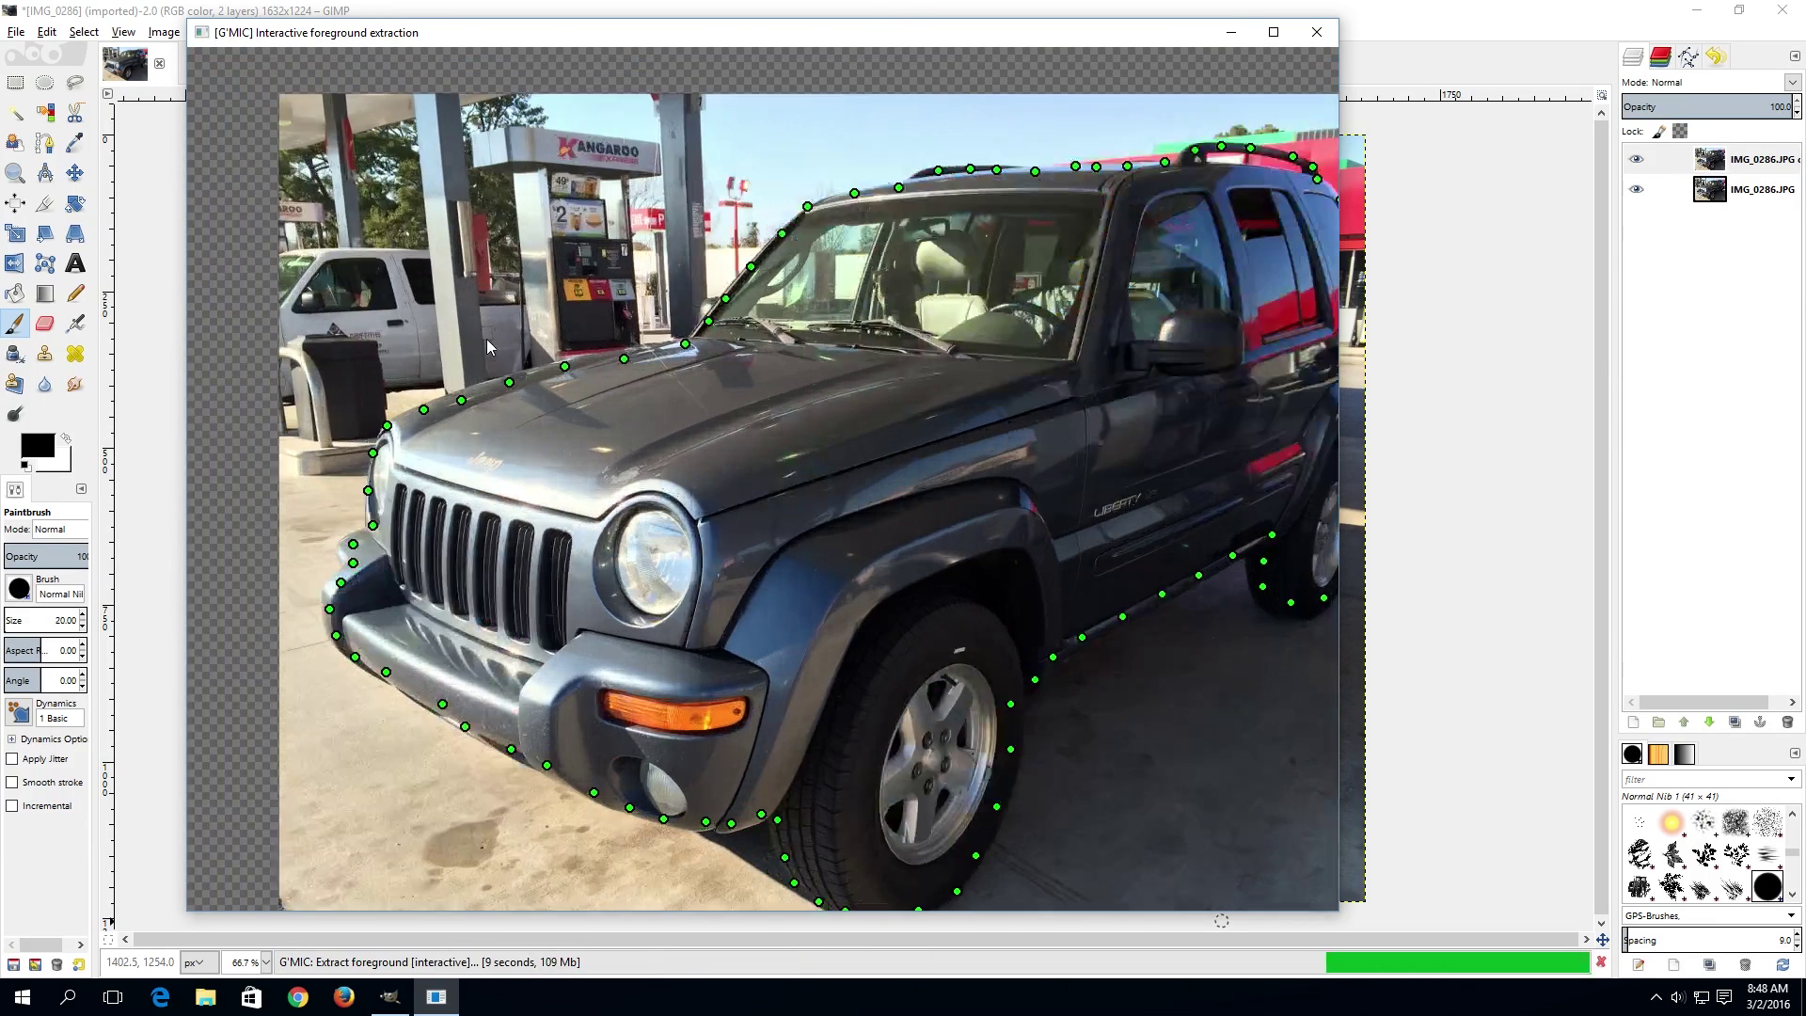
right_click(353, 515)
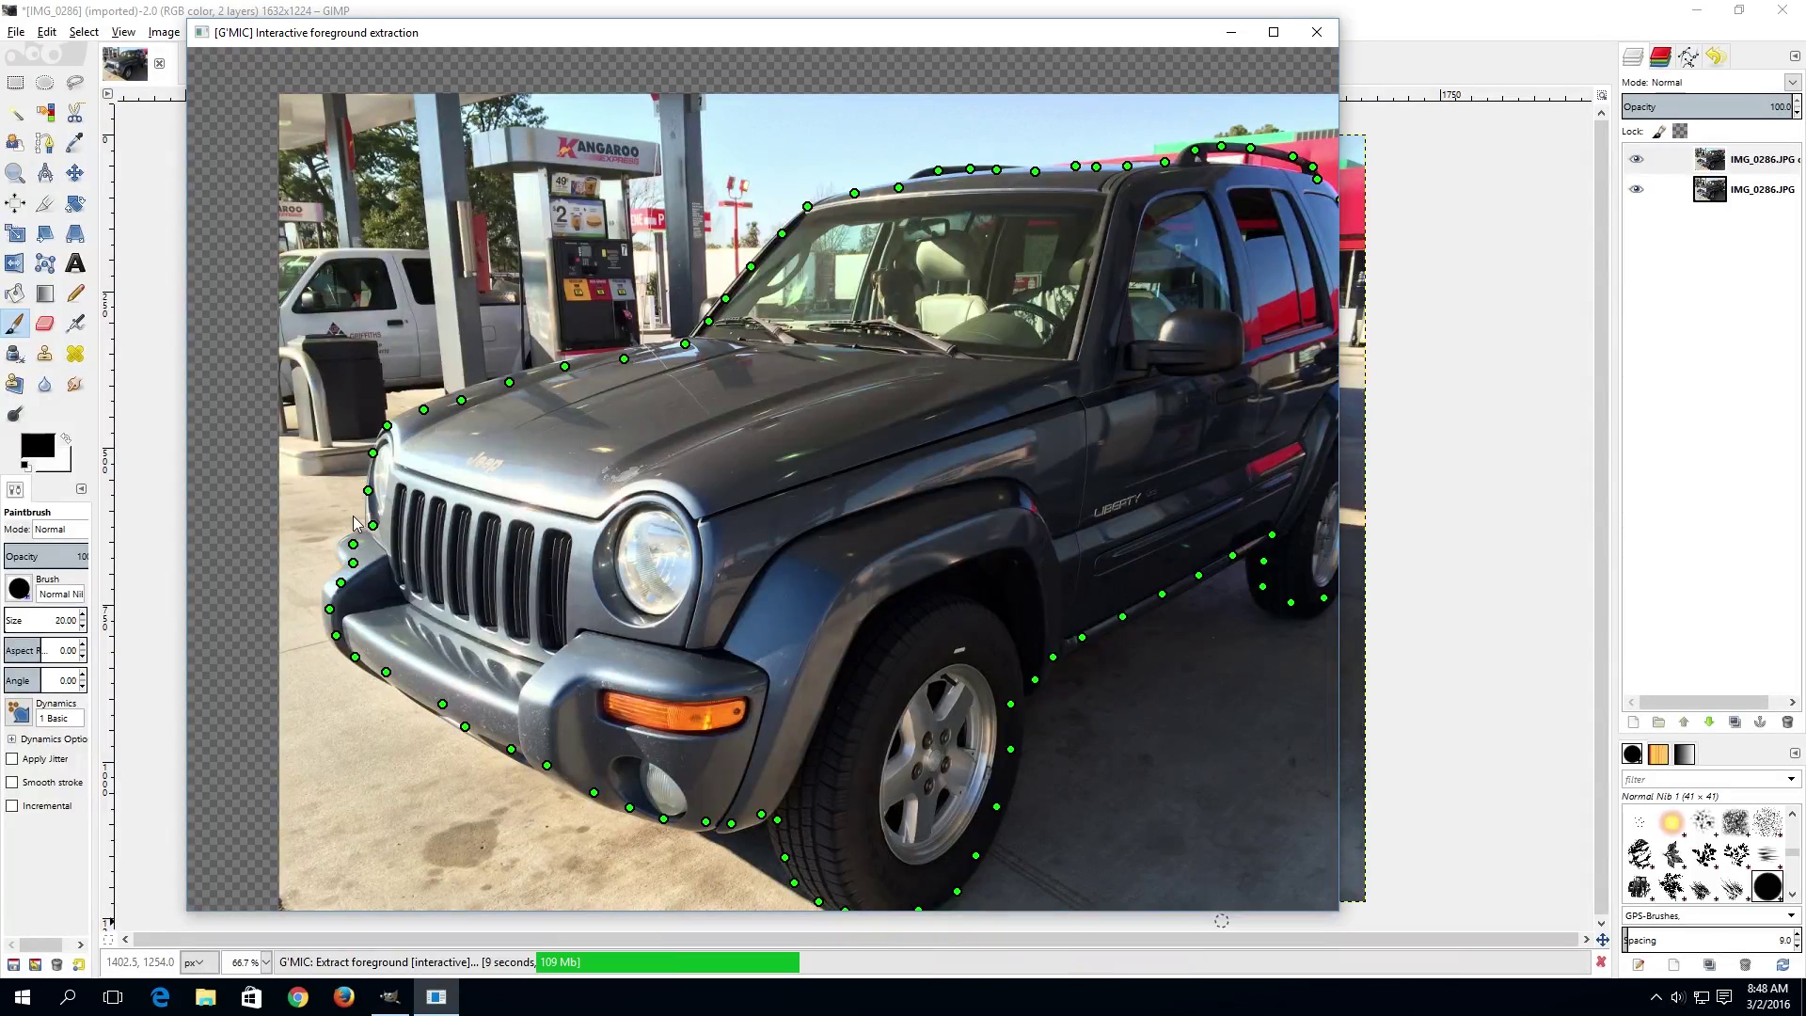
right_click(357, 481)
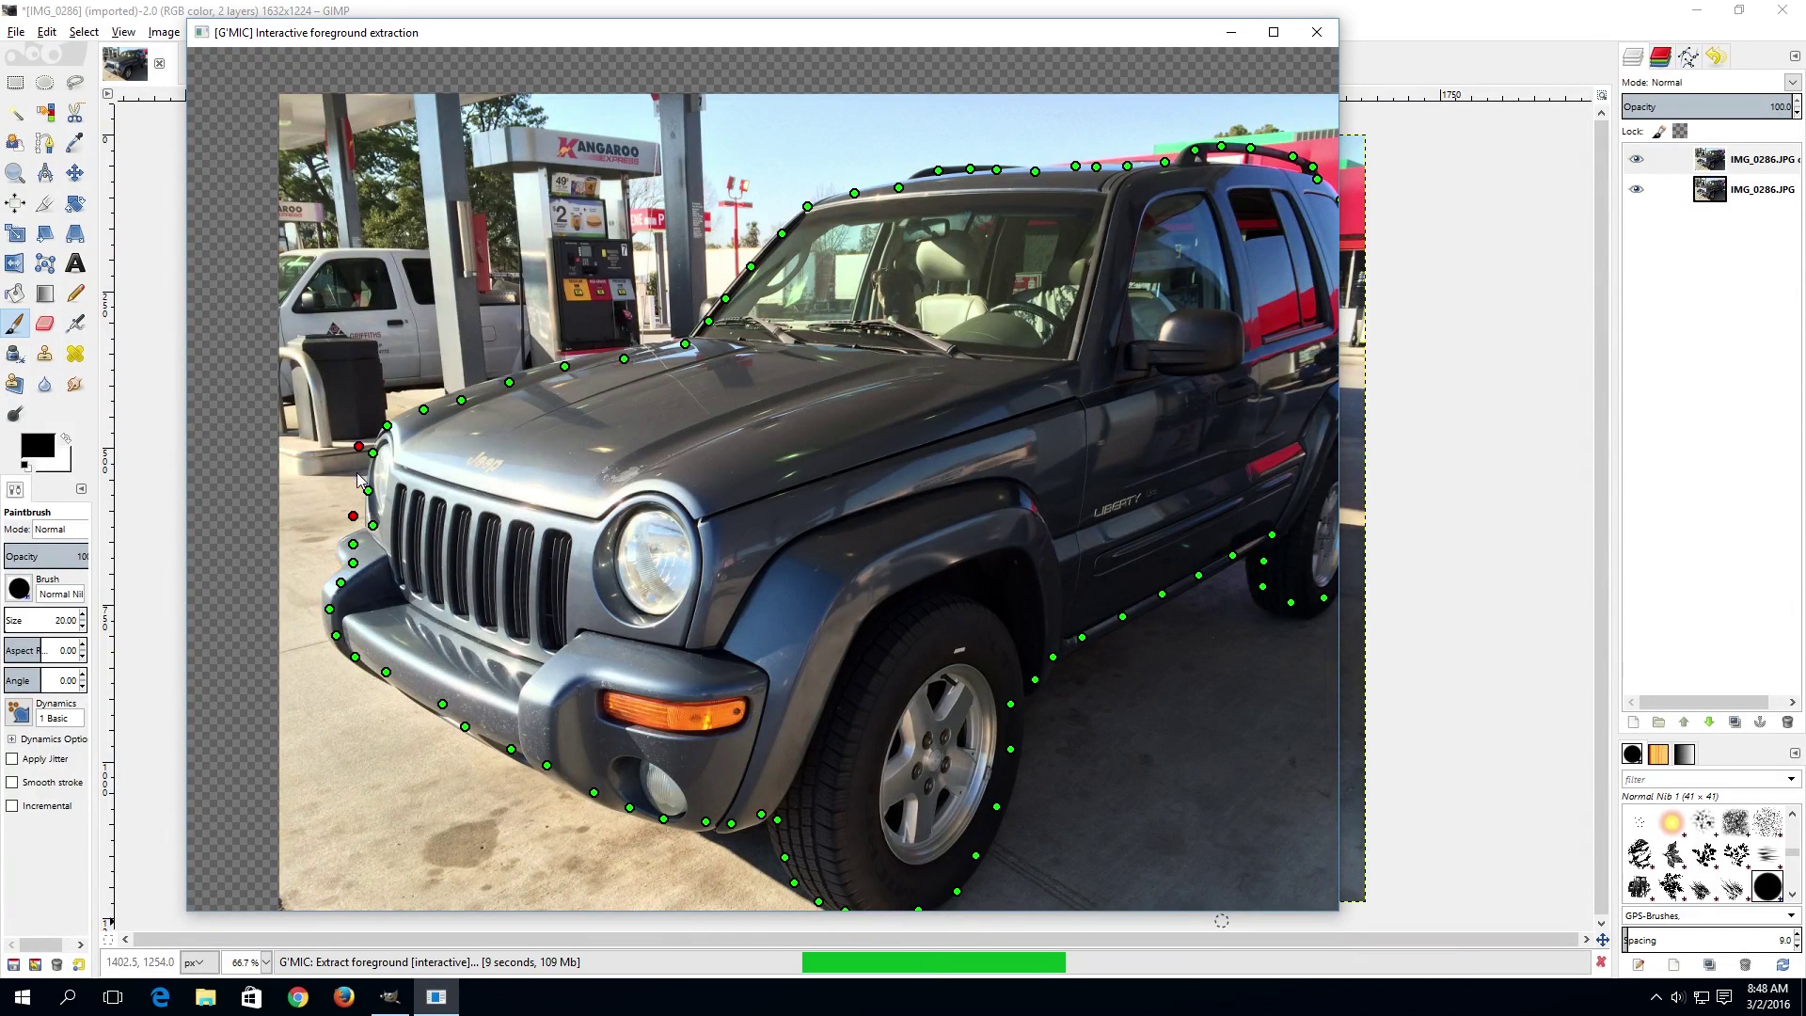
right_click(399, 396)
right_click(444, 379)
right_click(476, 365)
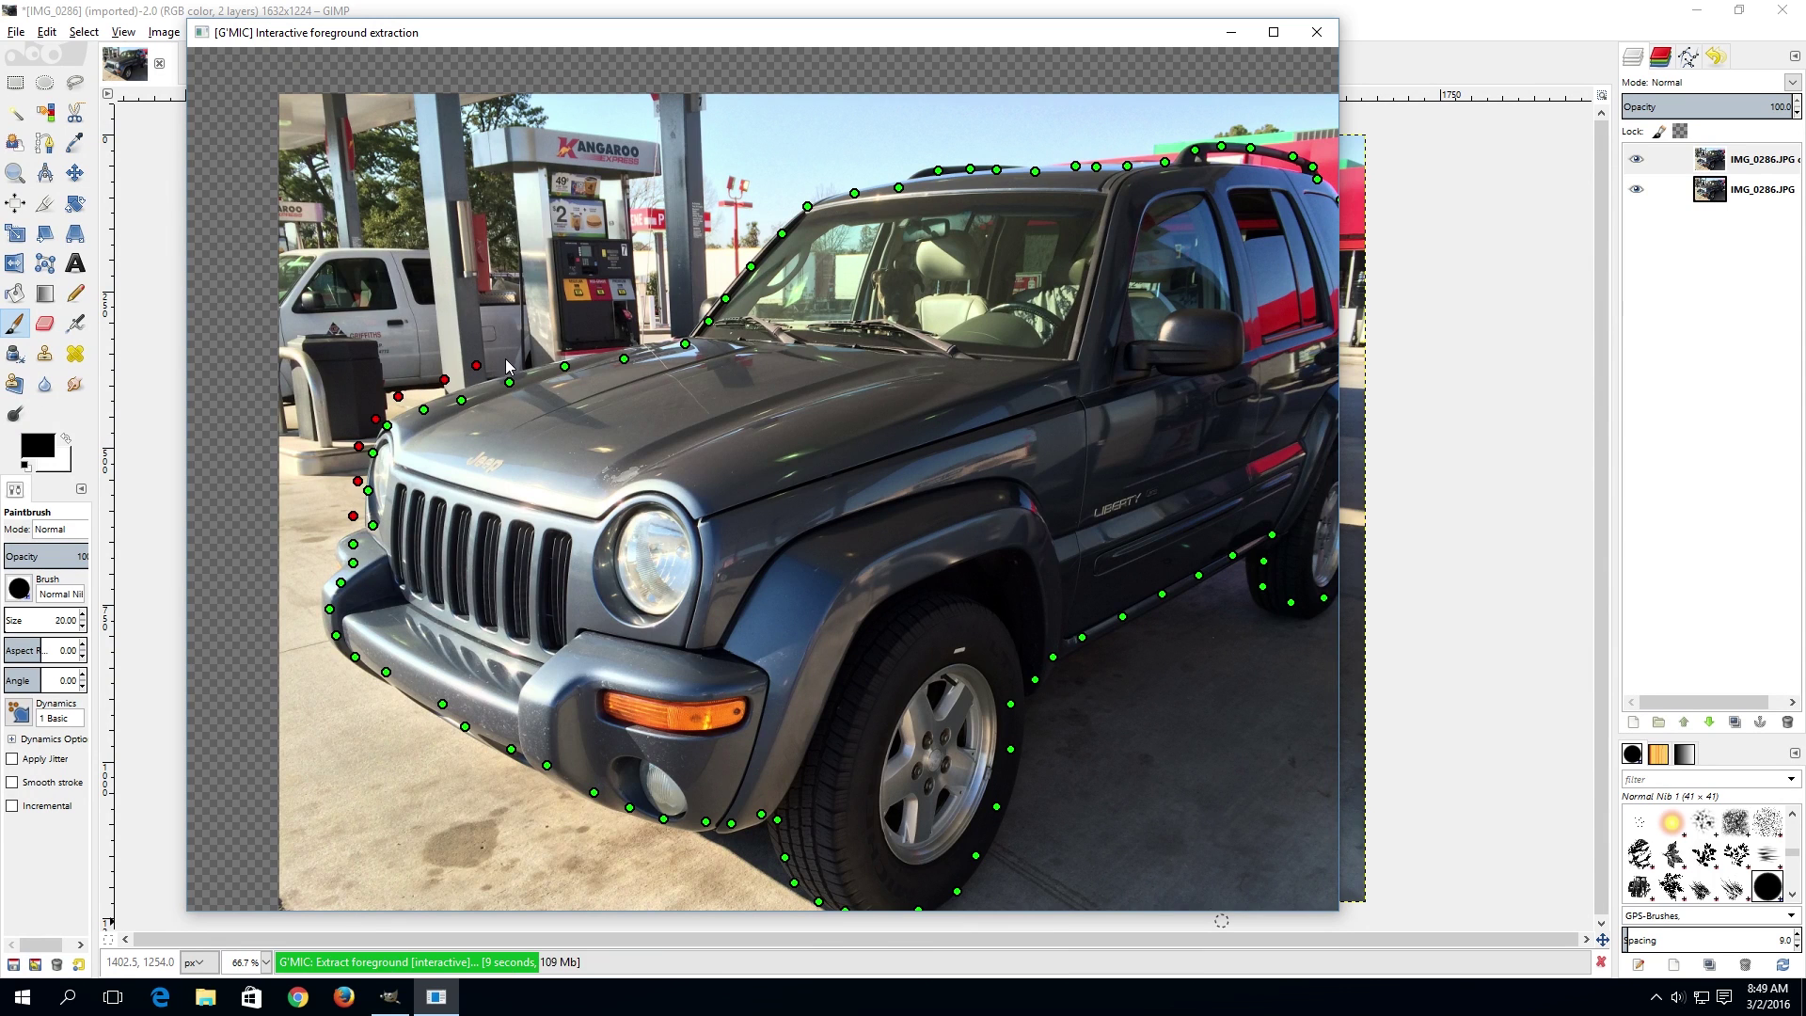
Step: Continue the background points just above the hood's far edge toward the base of the windshield
right_click(512, 354)
right_click(535, 354)
right_click(588, 348)
right_click(614, 339)
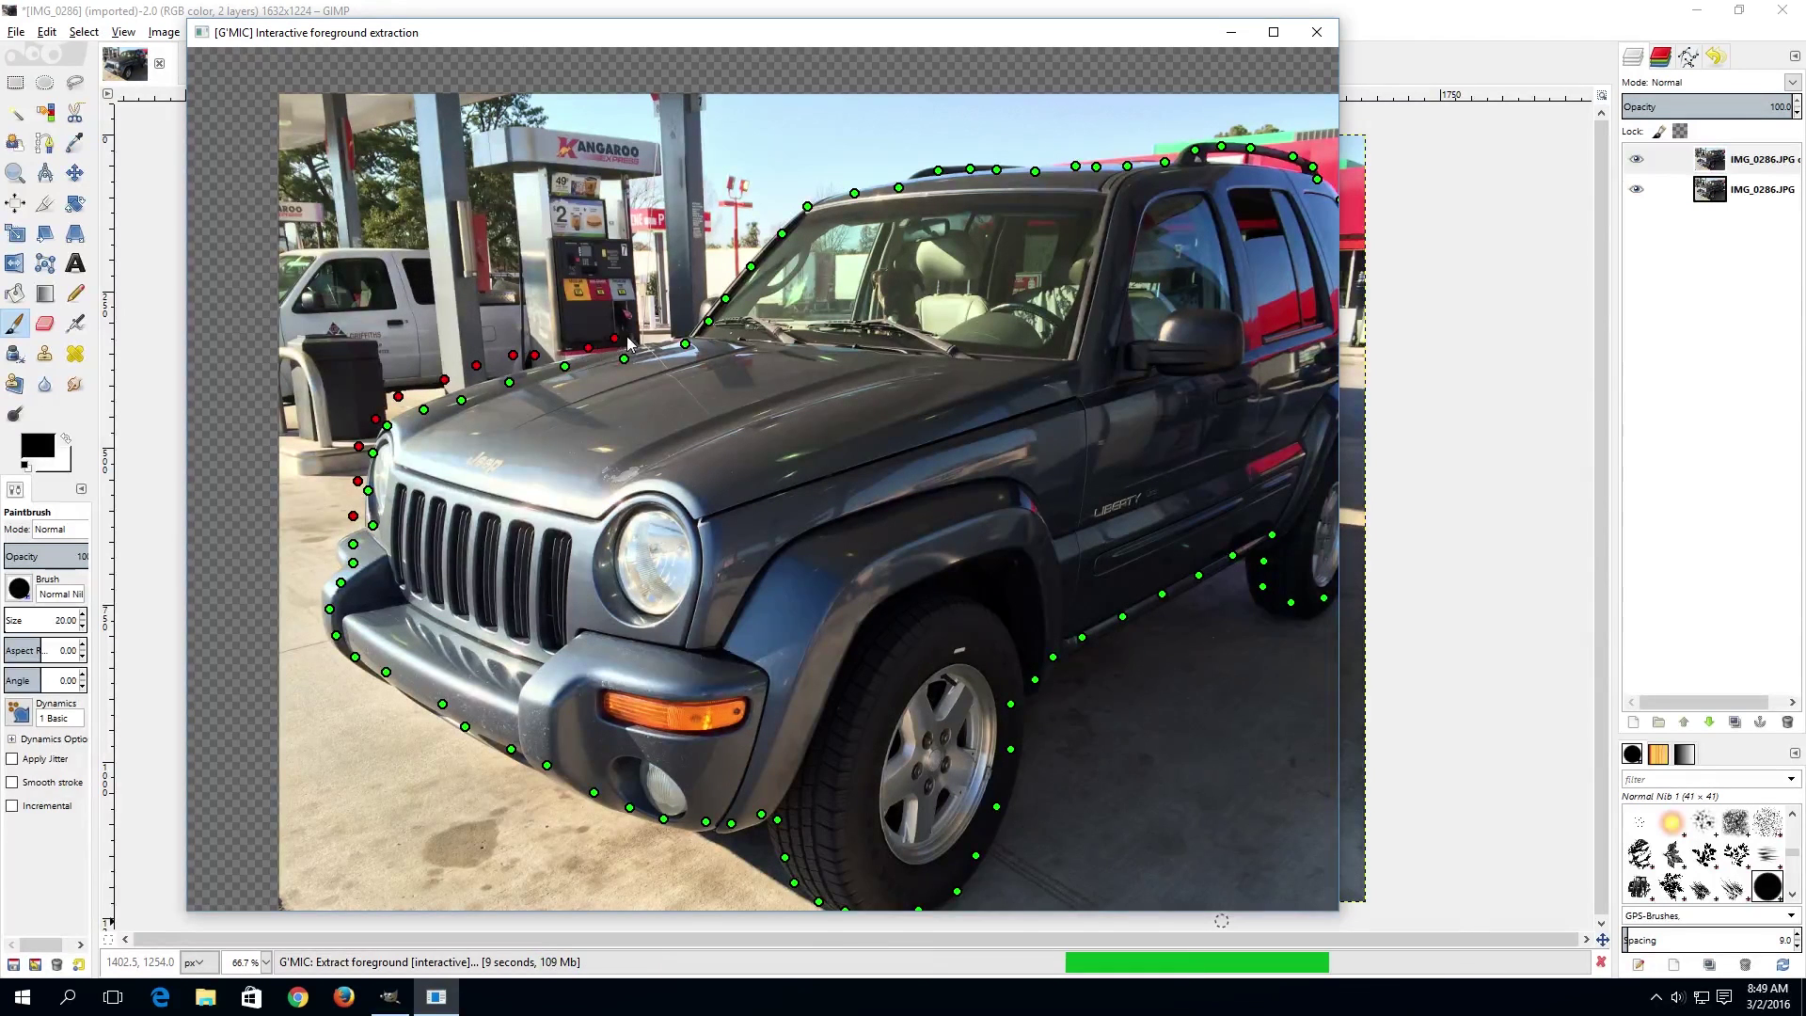
right_click(639, 333)
right_click(664, 329)
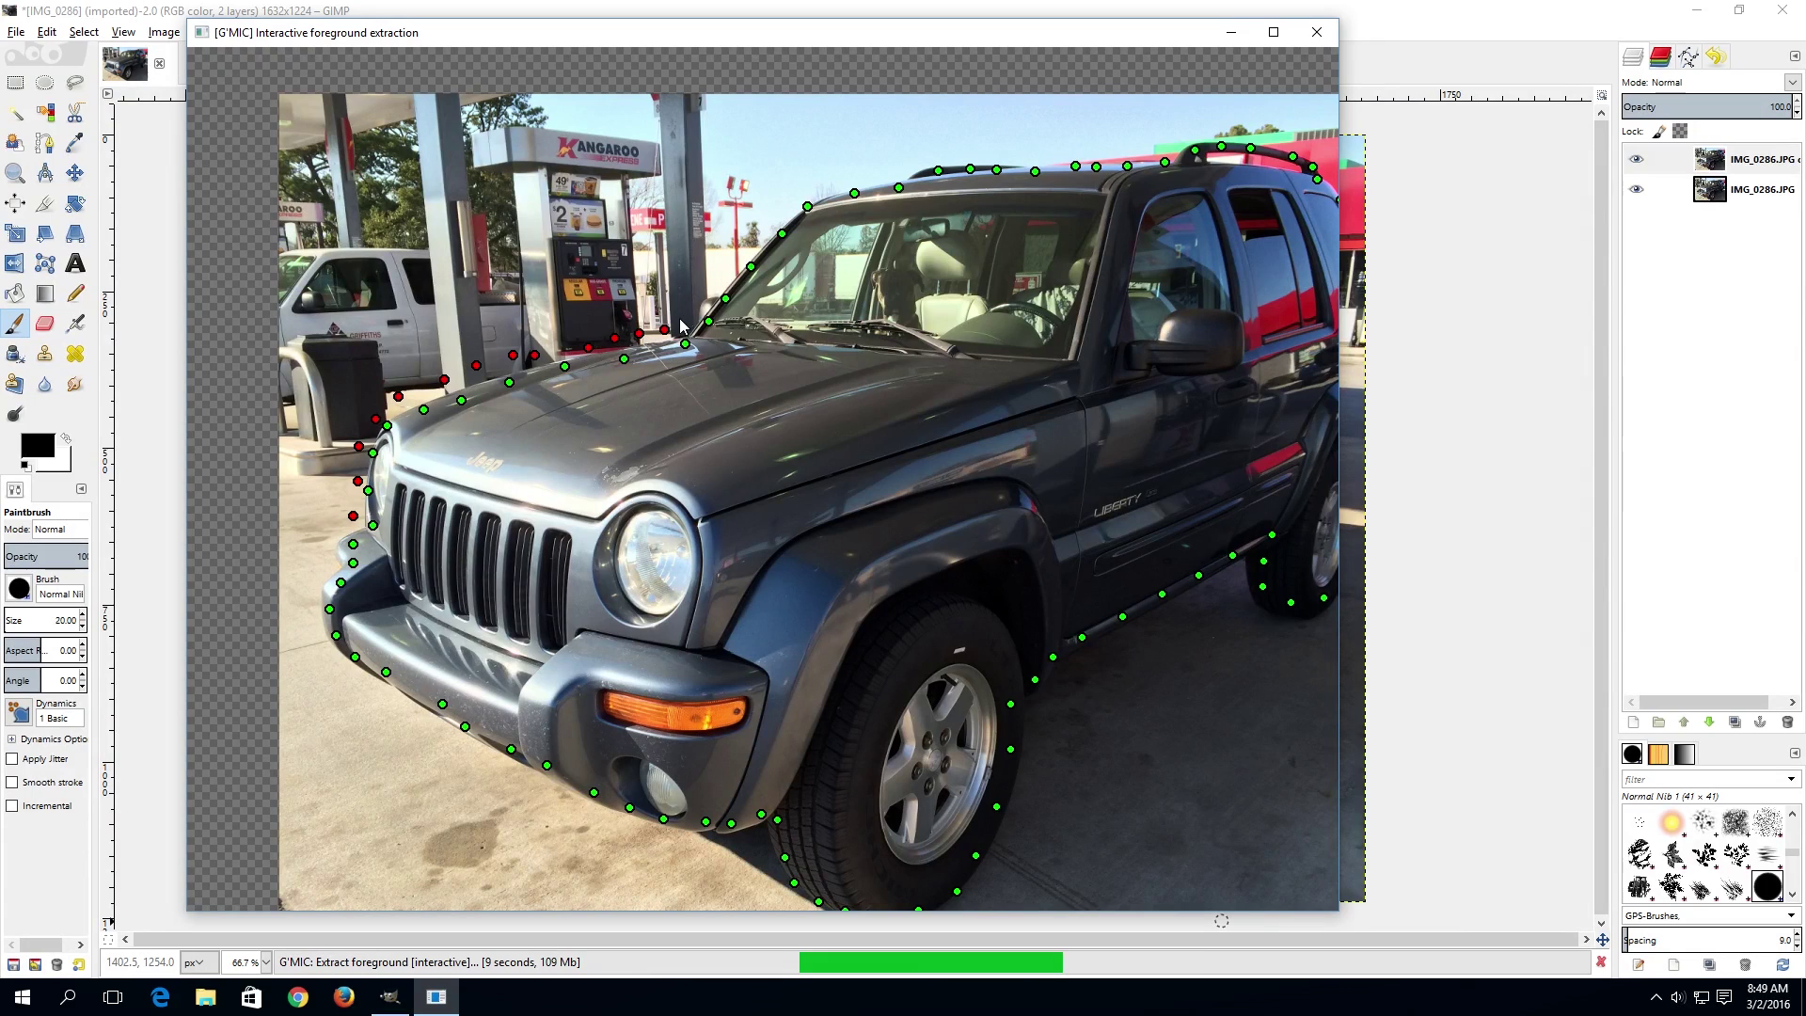
Step: Place background points up the outside of the windshield's far edge to the front of the roof
right_click(689, 322)
right_click(698, 300)
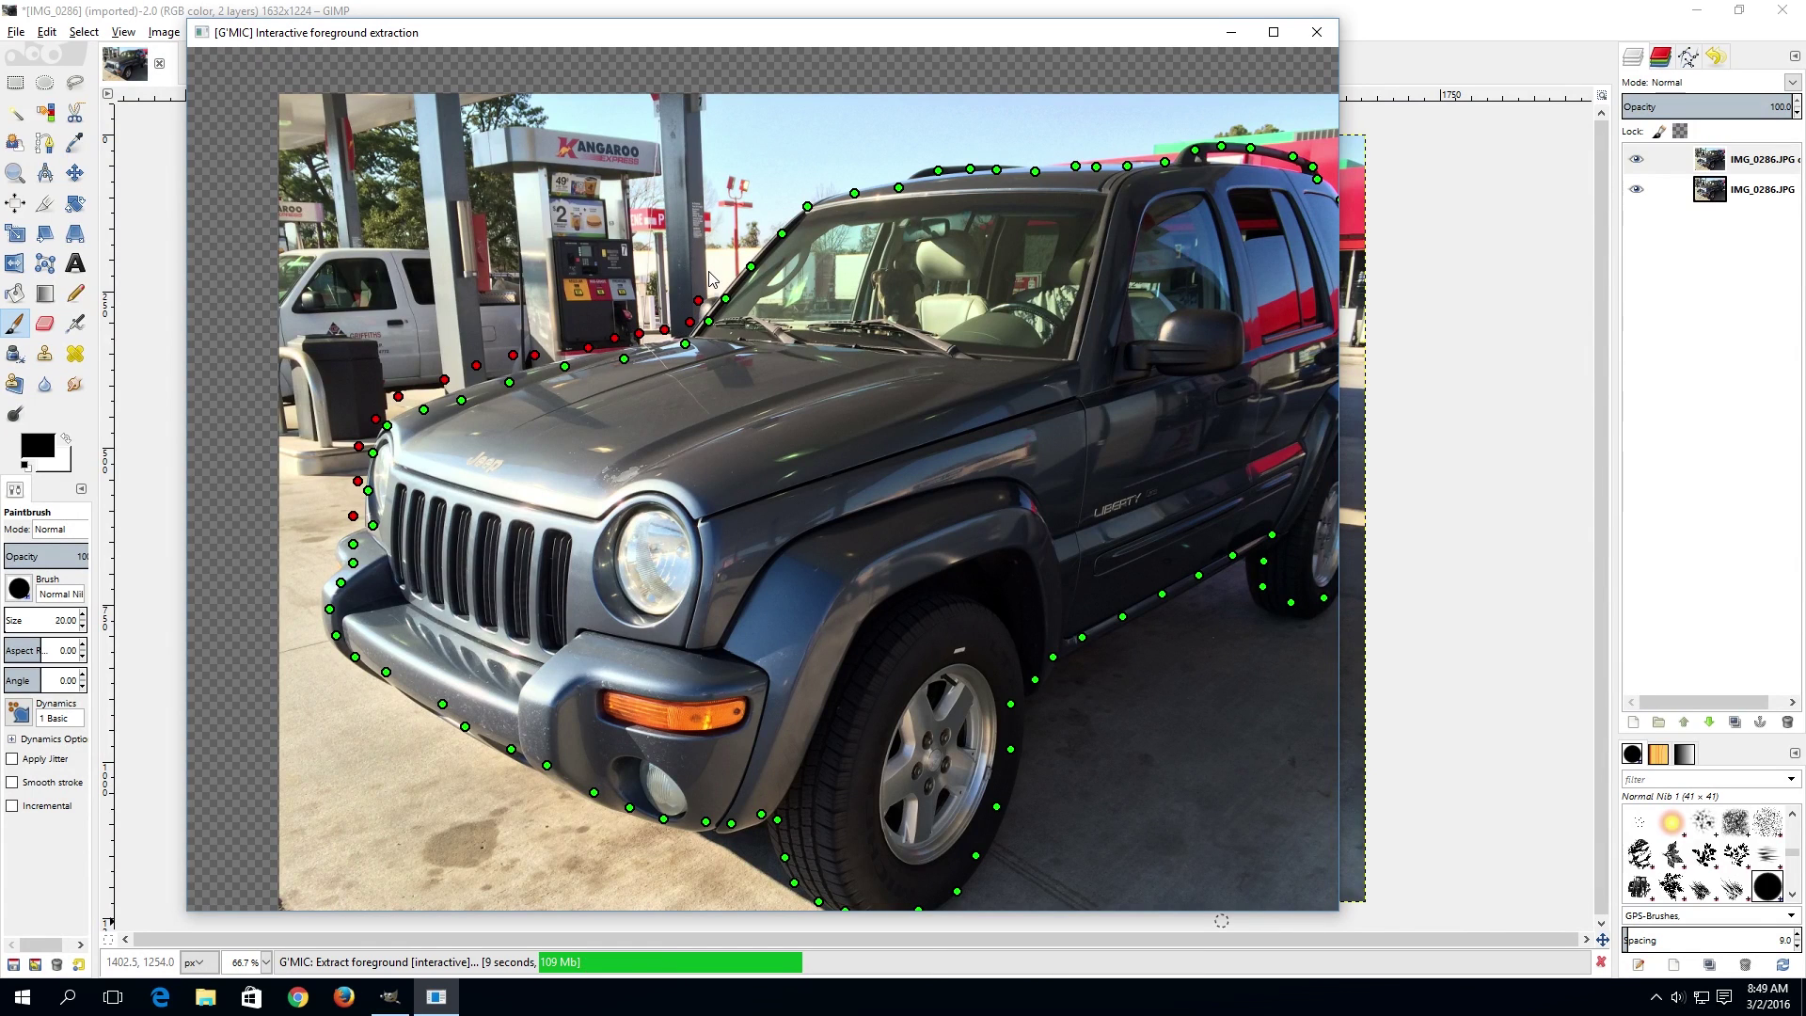
right_click(713, 268)
right_click(734, 244)
right_click(754, 221)
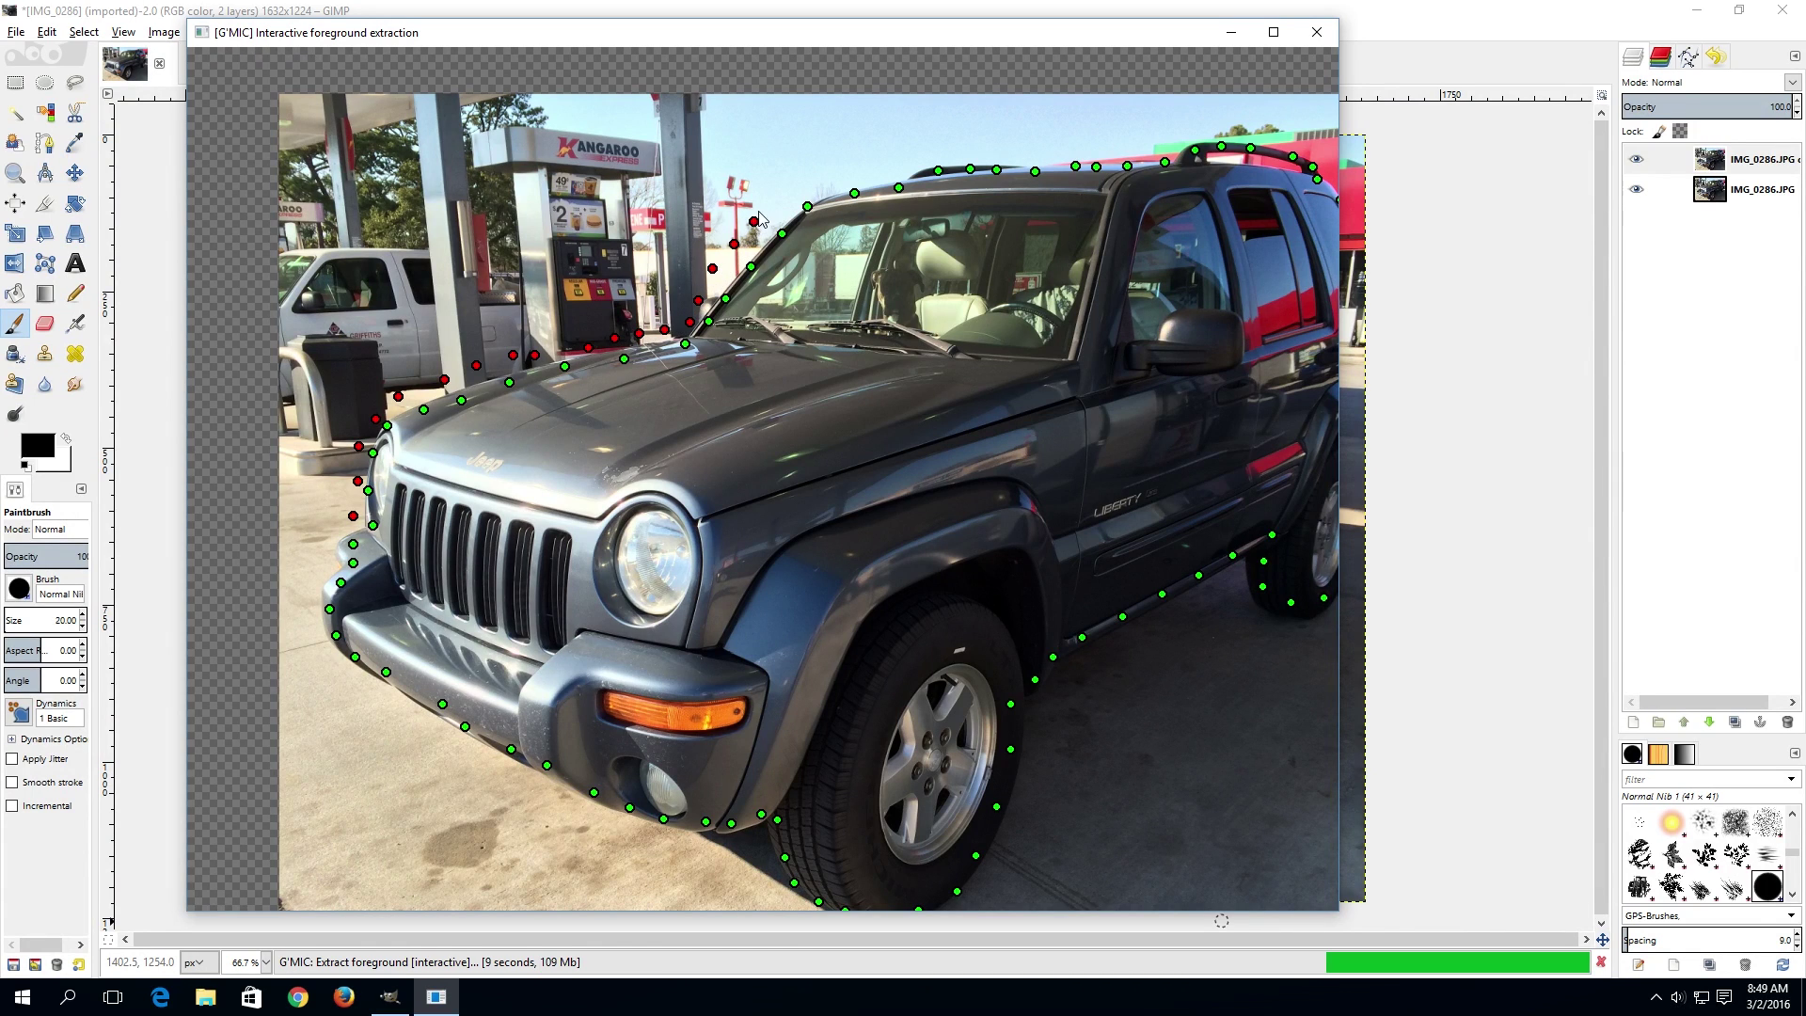
right_click(771, 202)
right_click(802, 187)
right_click(833, 179)
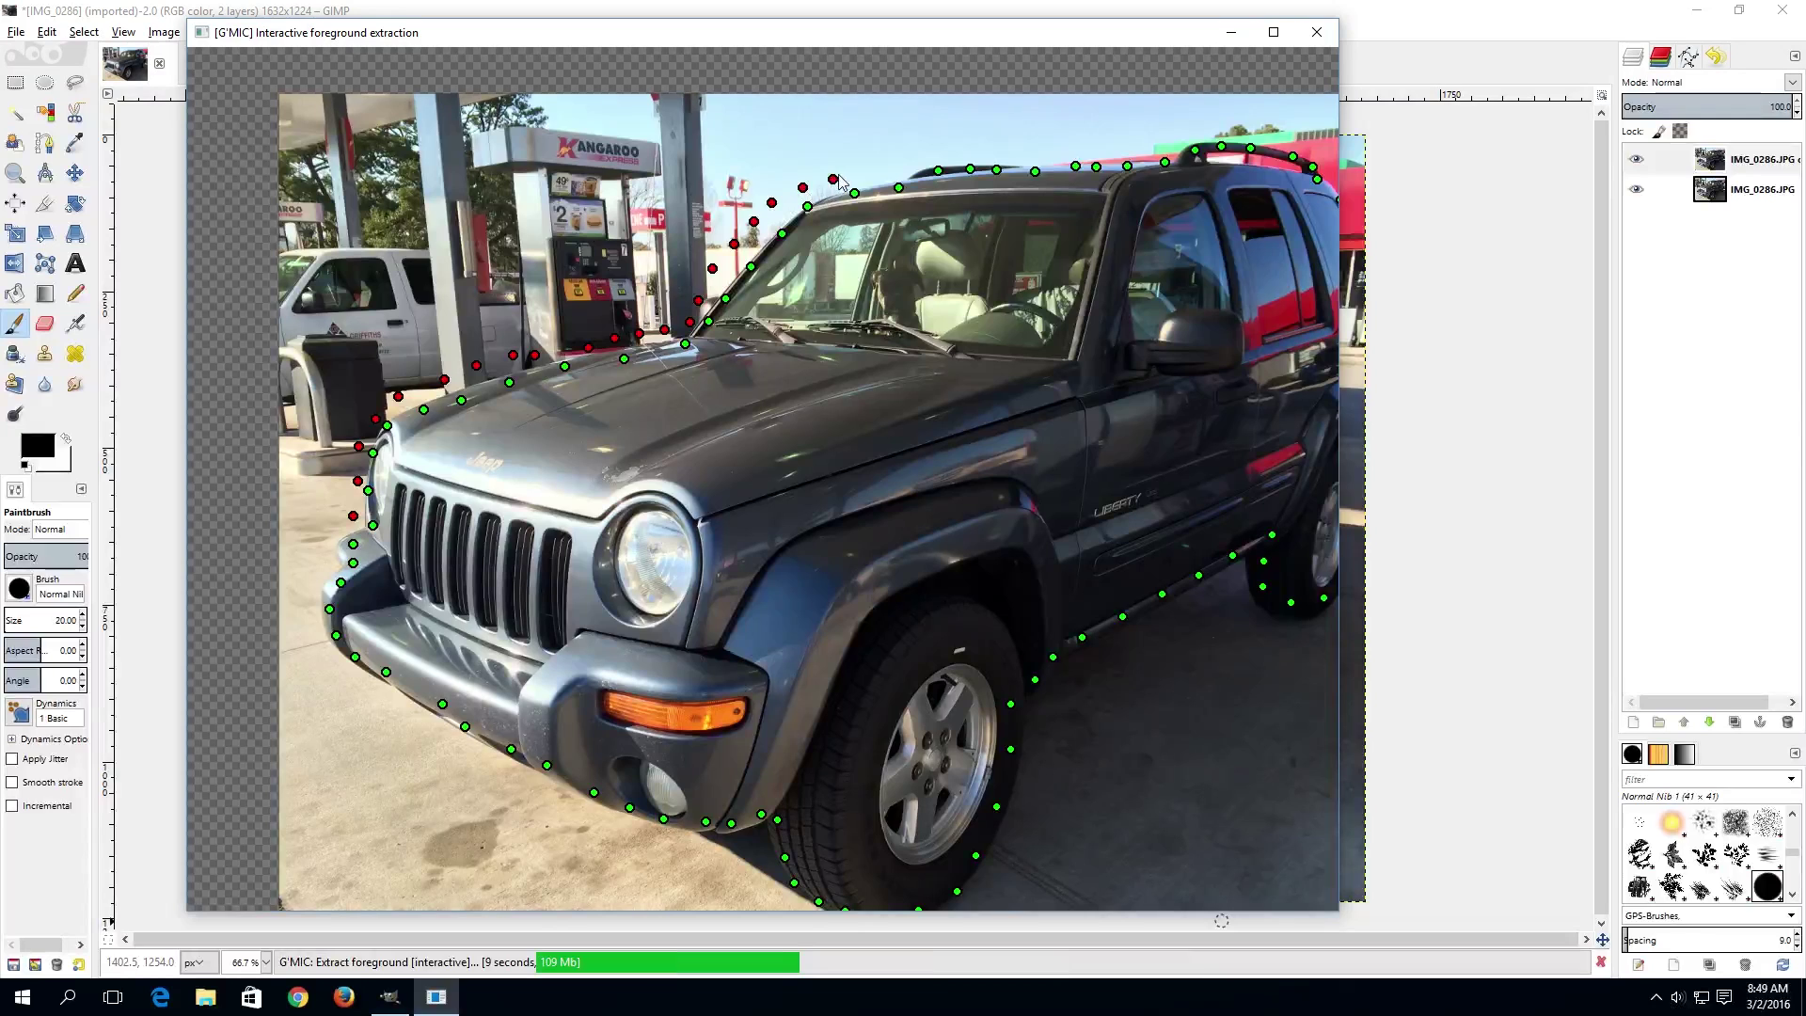
Step: Place background points above the roof and both roof rails, ending at the rear end of the near rail
right_click(862, 176)
right_click(887, 173)
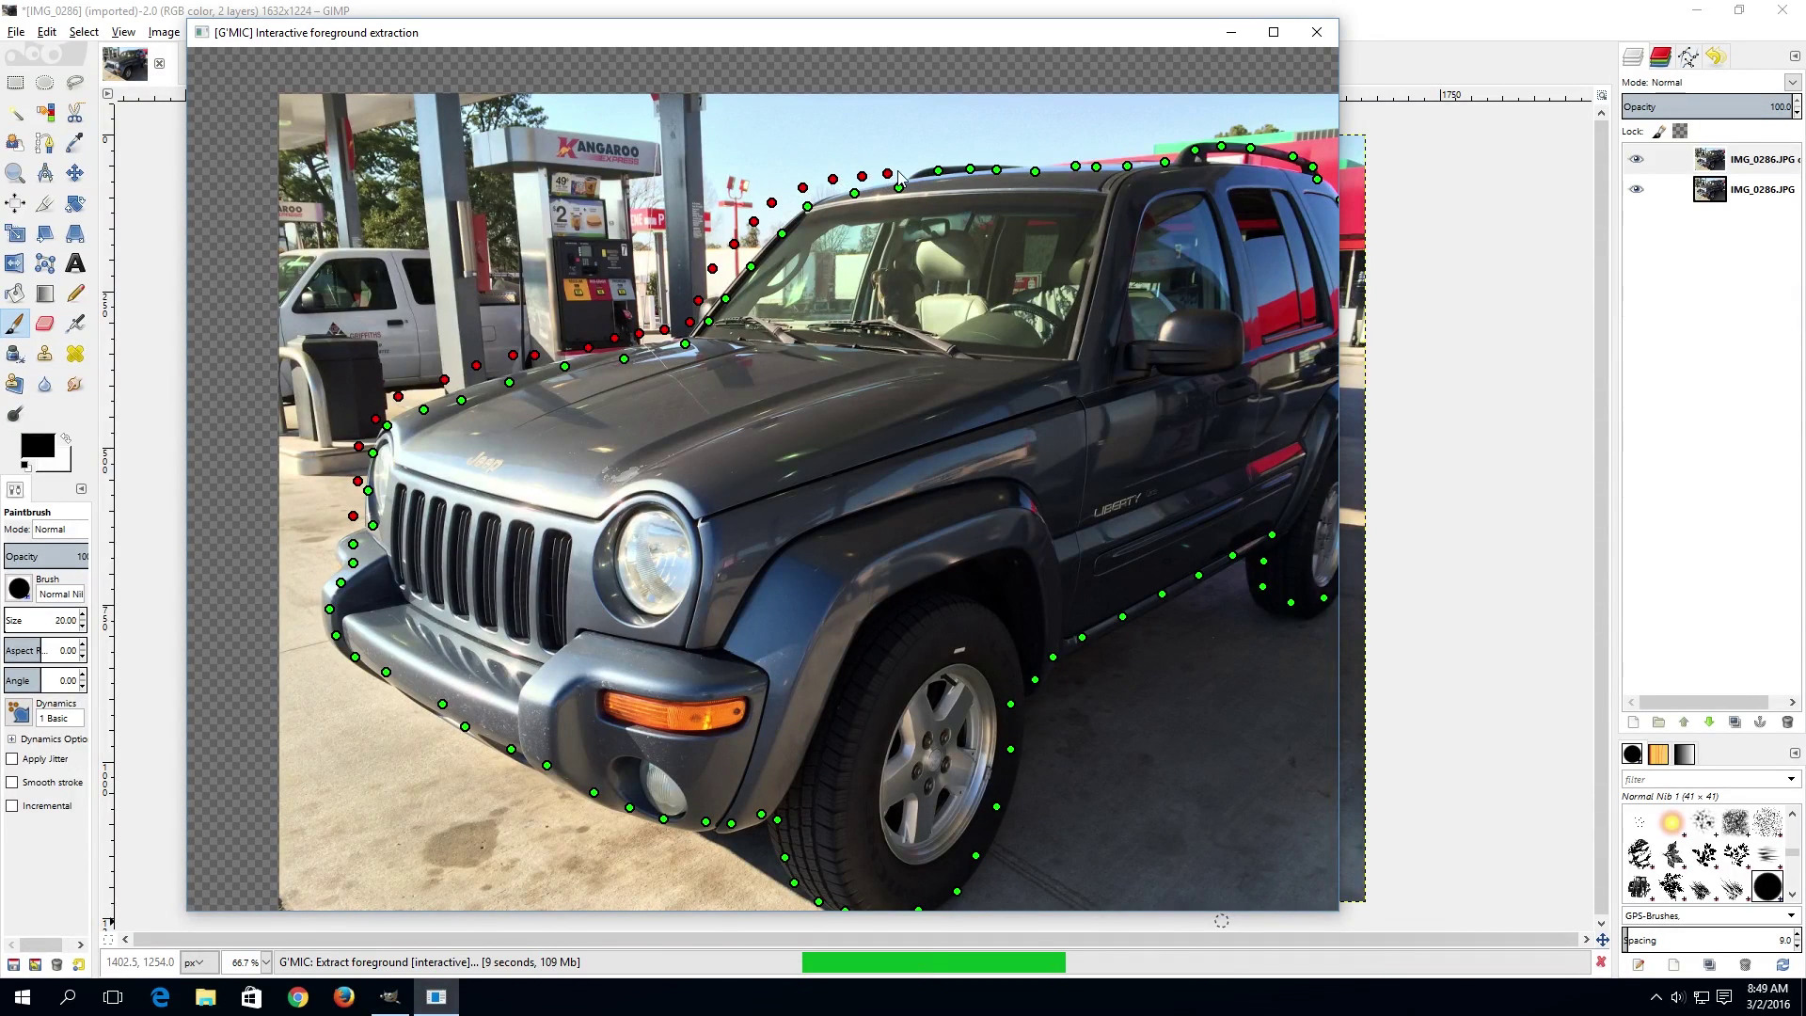
right_click(919, 156)
right_click(974, 147)
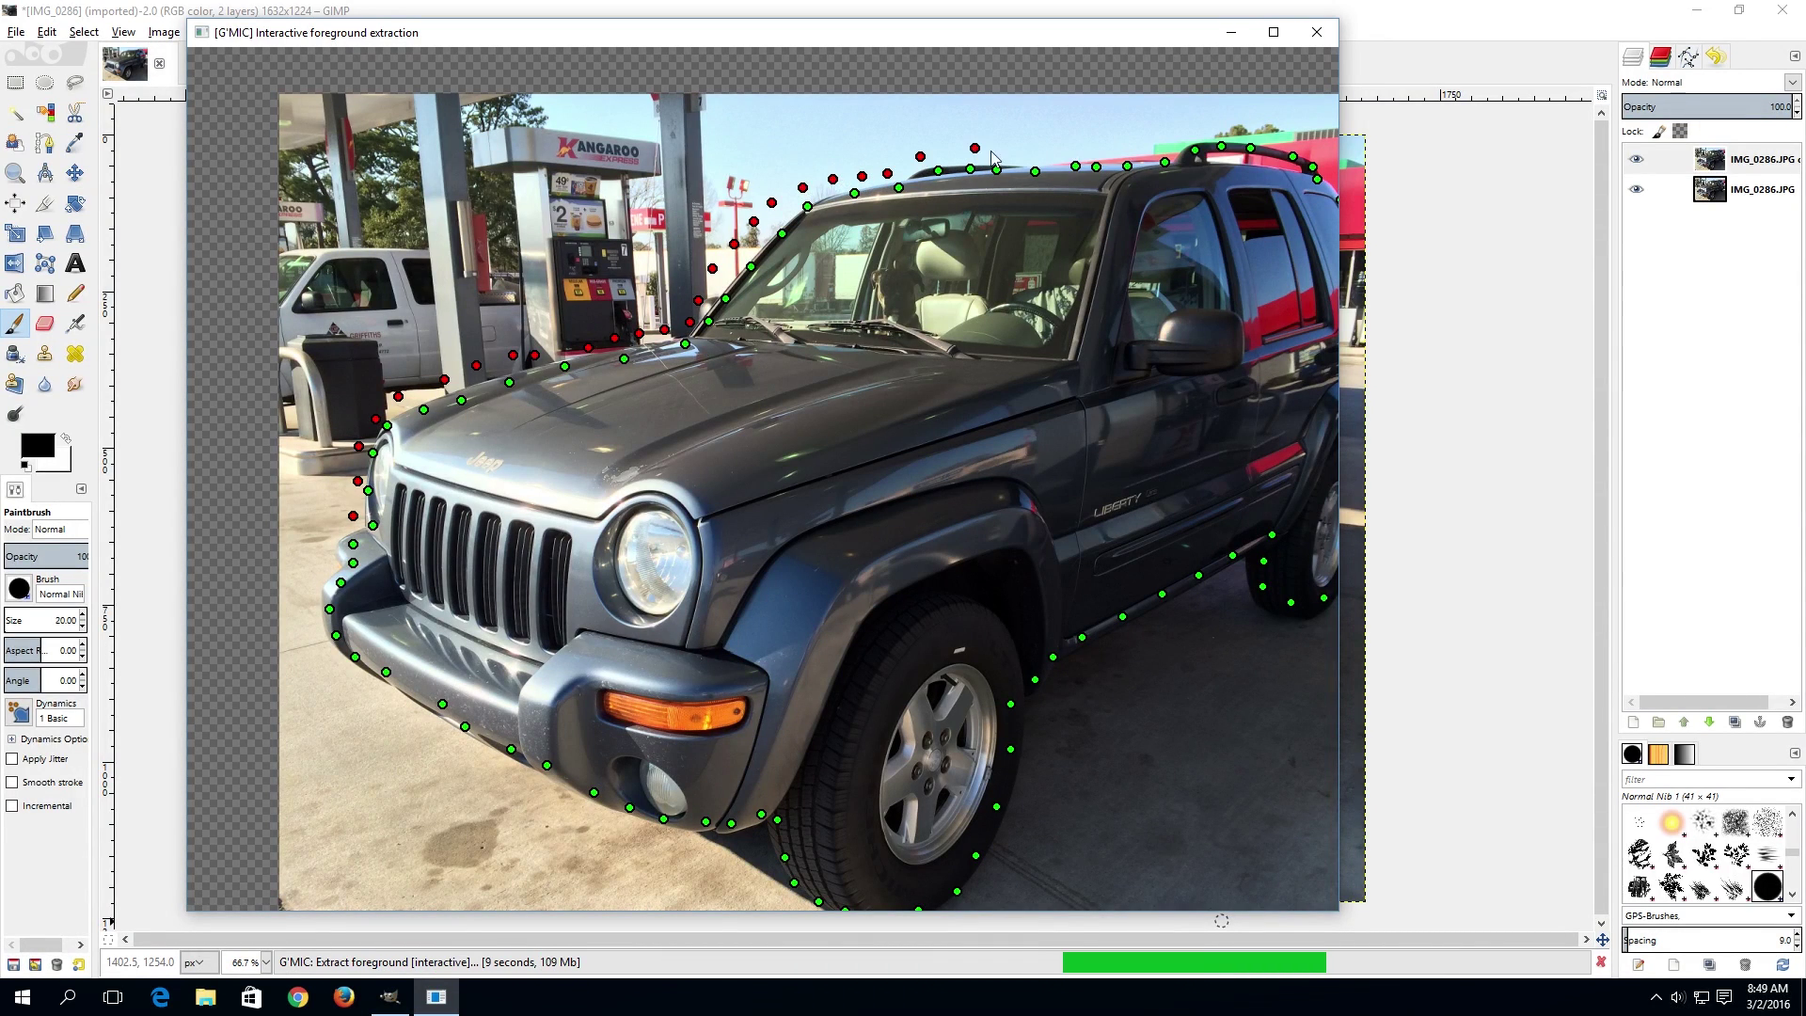
right_click(1032, 160)
right_click(1075, 146)
right_click(1112, 148)
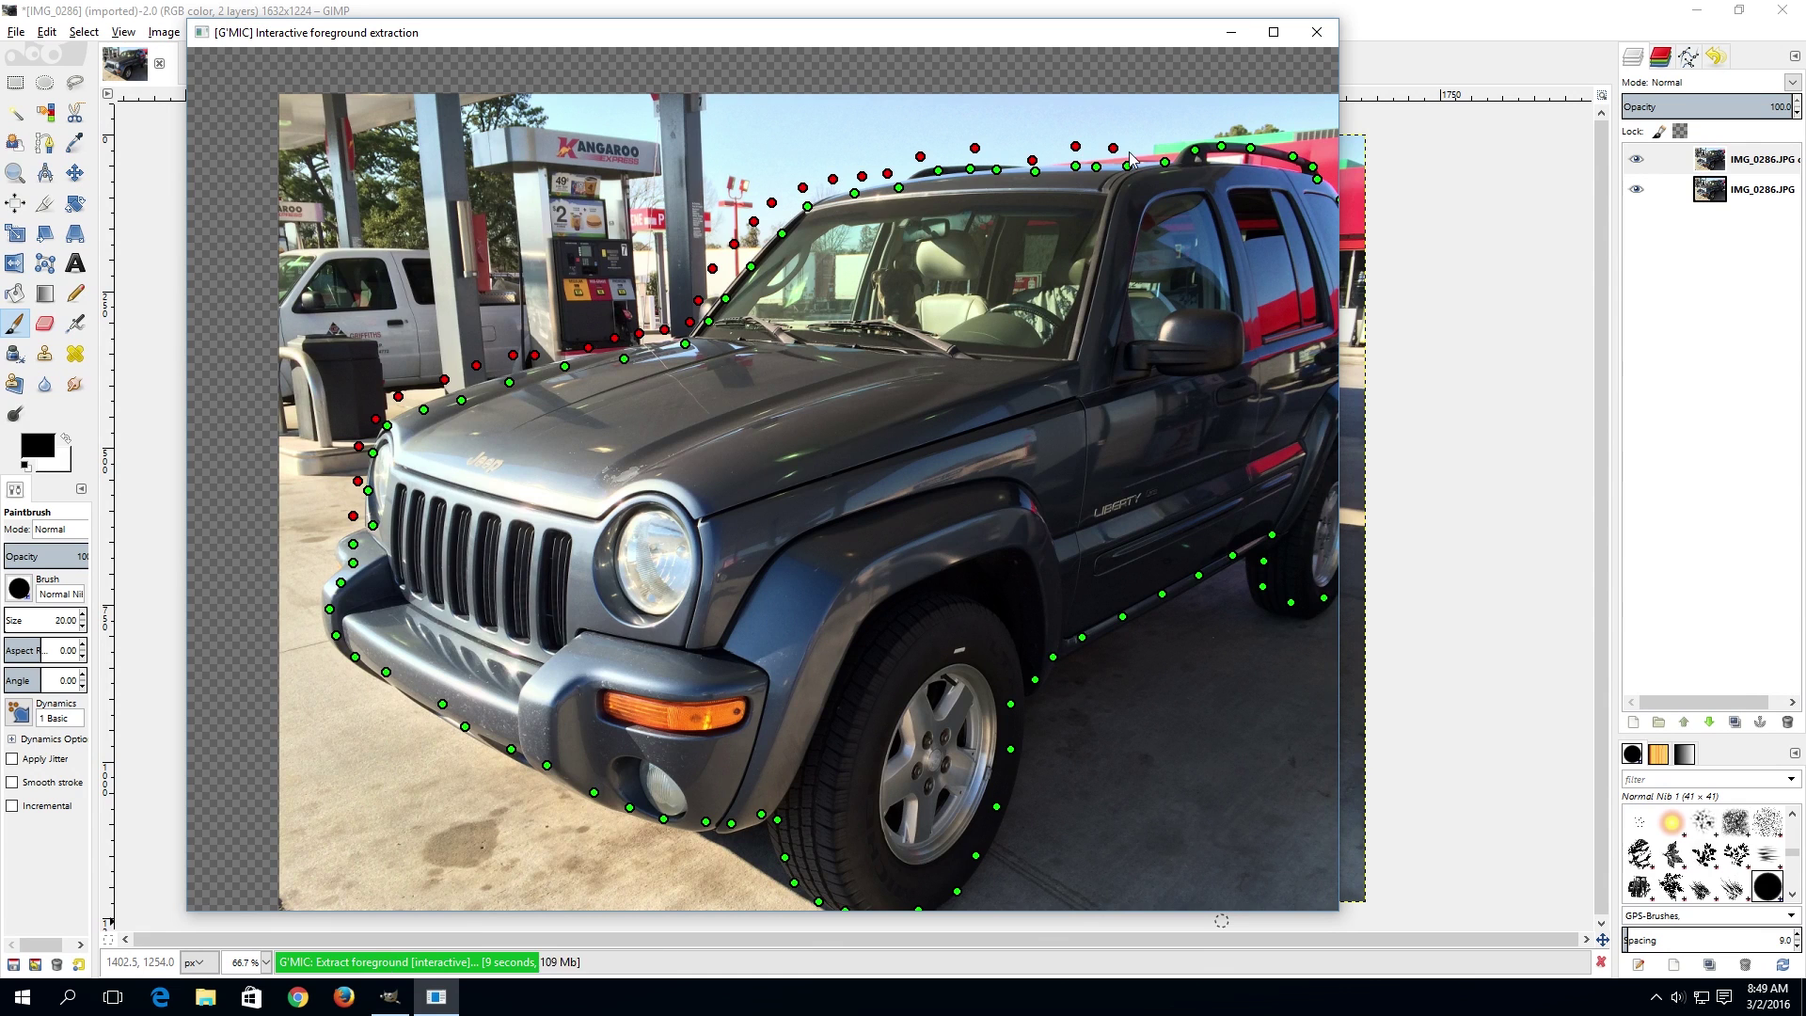
right_click(1138, 150)
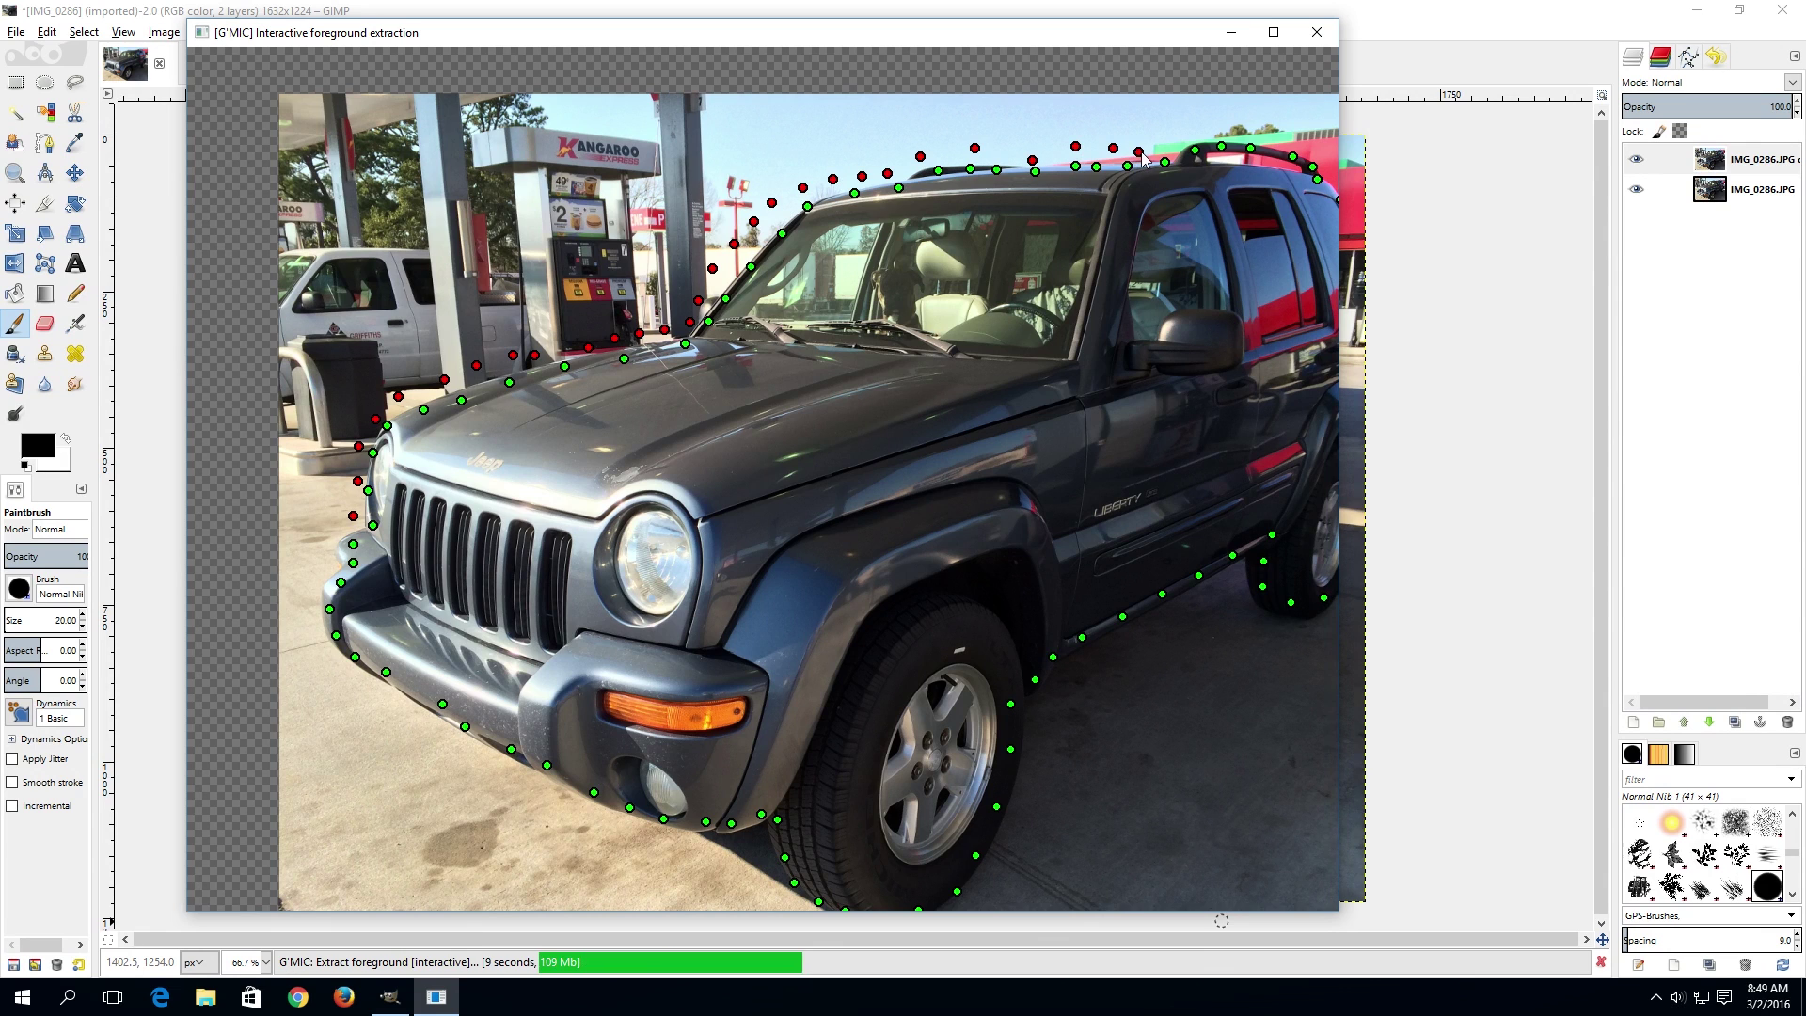
right_click(1222, 132)
right_click(1274, 138)
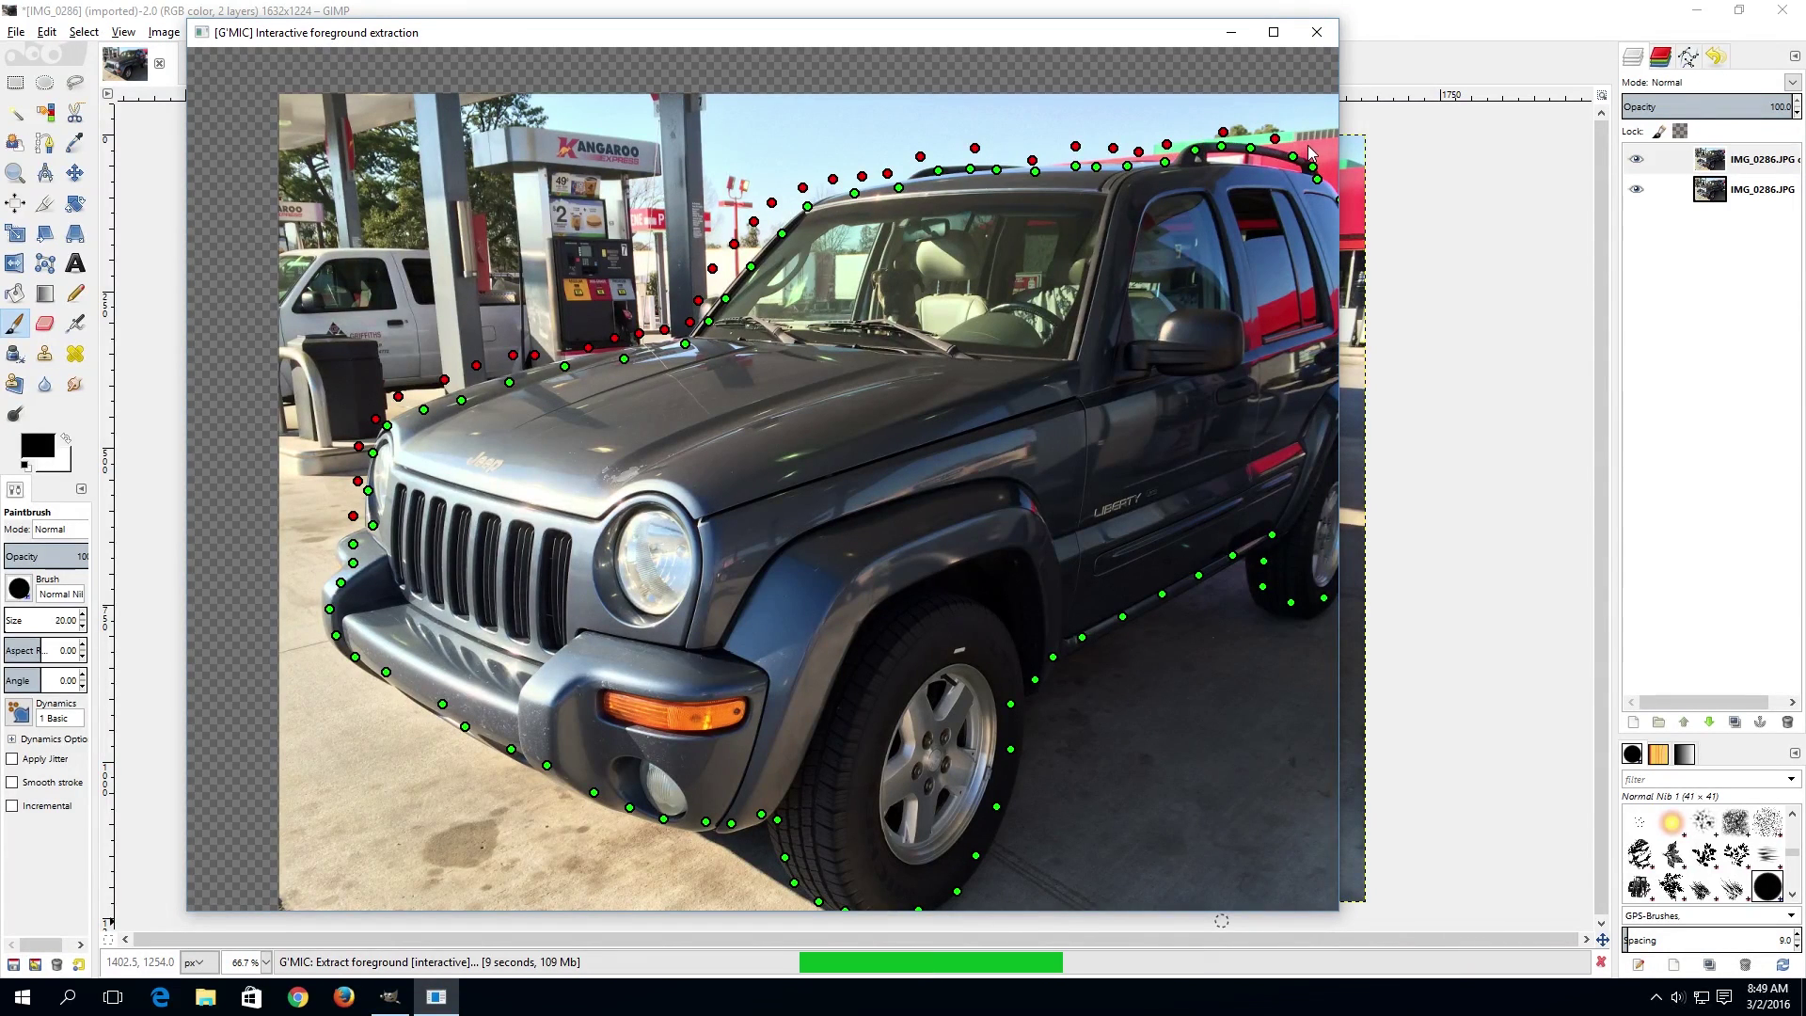
right_click(1307, 146)
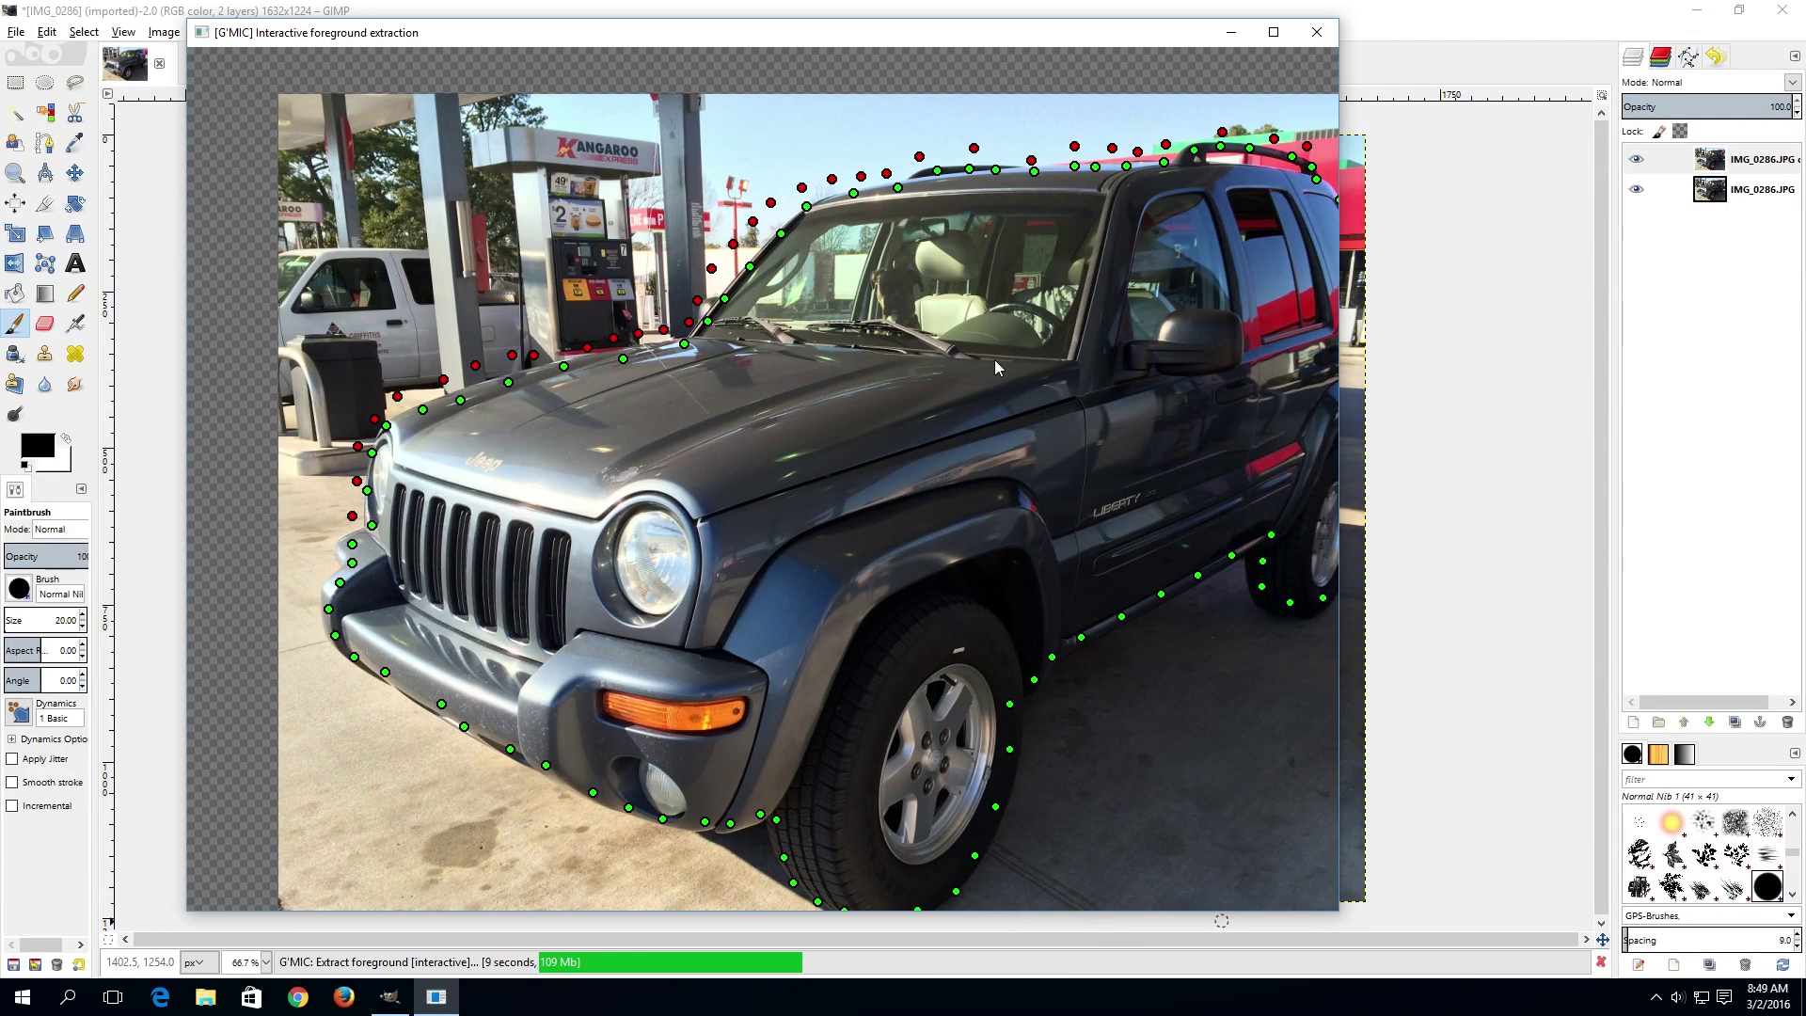
Step: Place background points down the outside of the Jeep's rear edge, past the rear side window and taillight
key("Right")
key("Down")
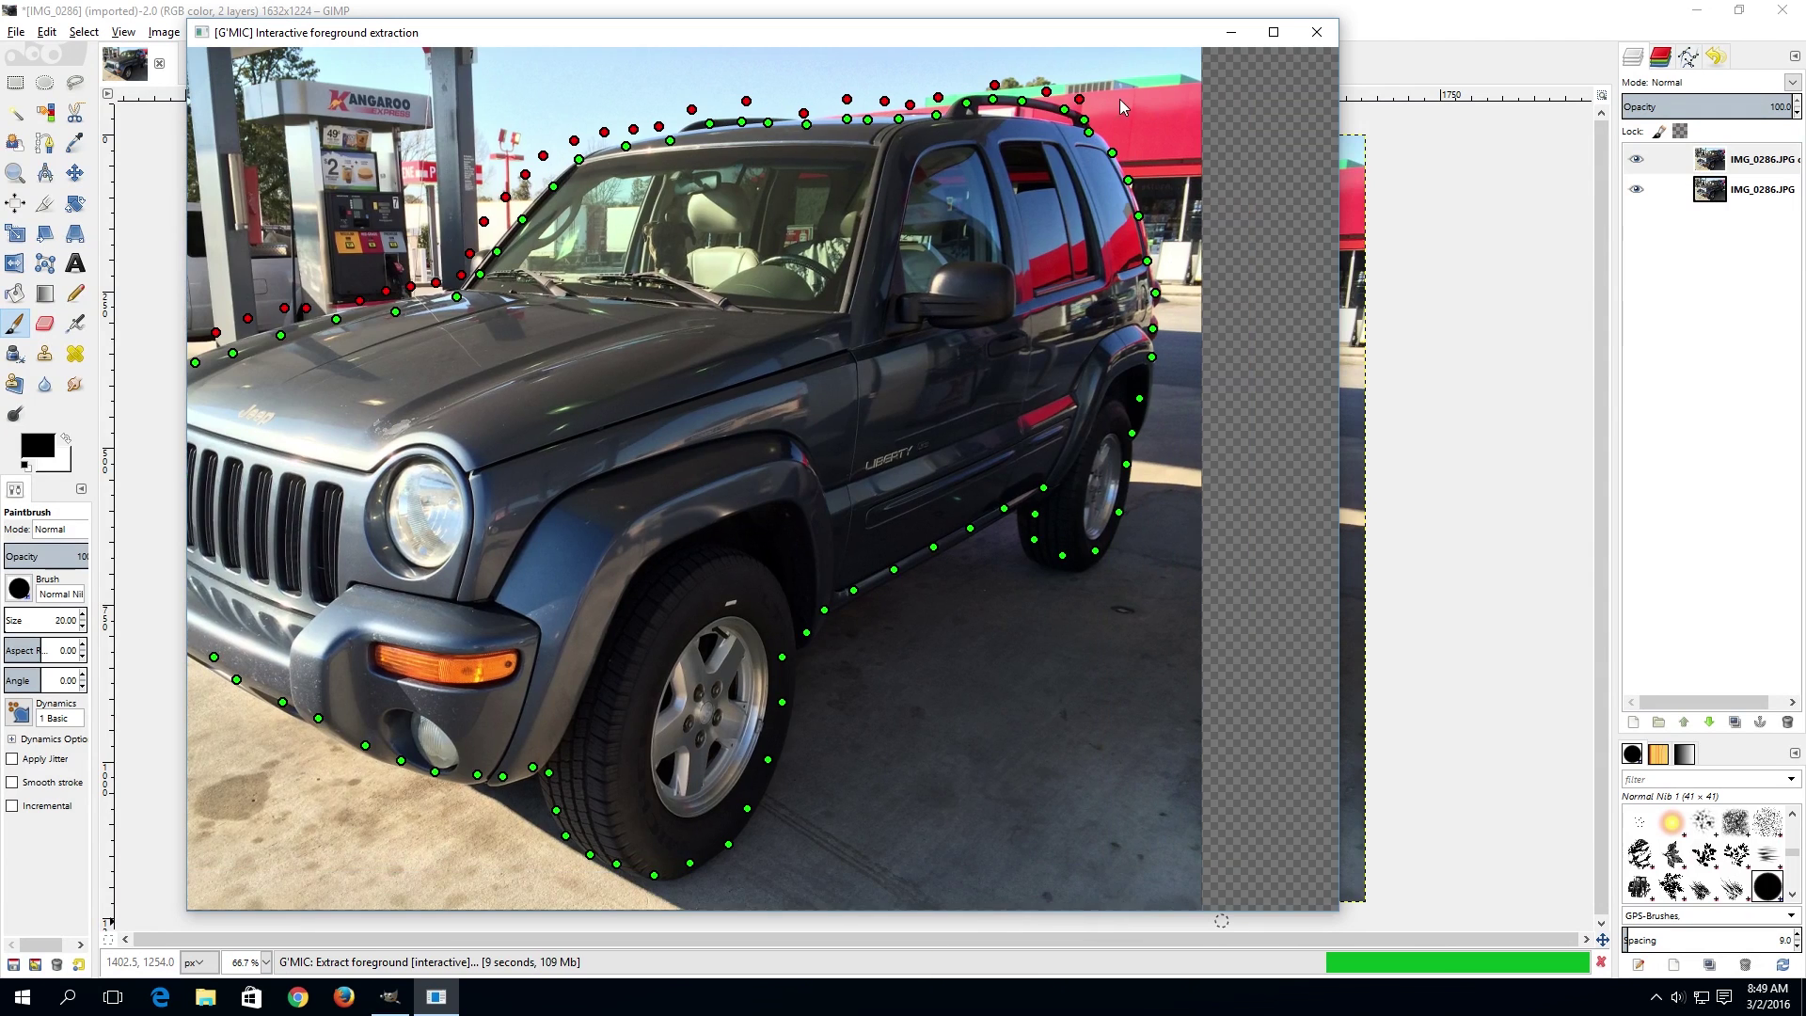
right_click(1134, 171)
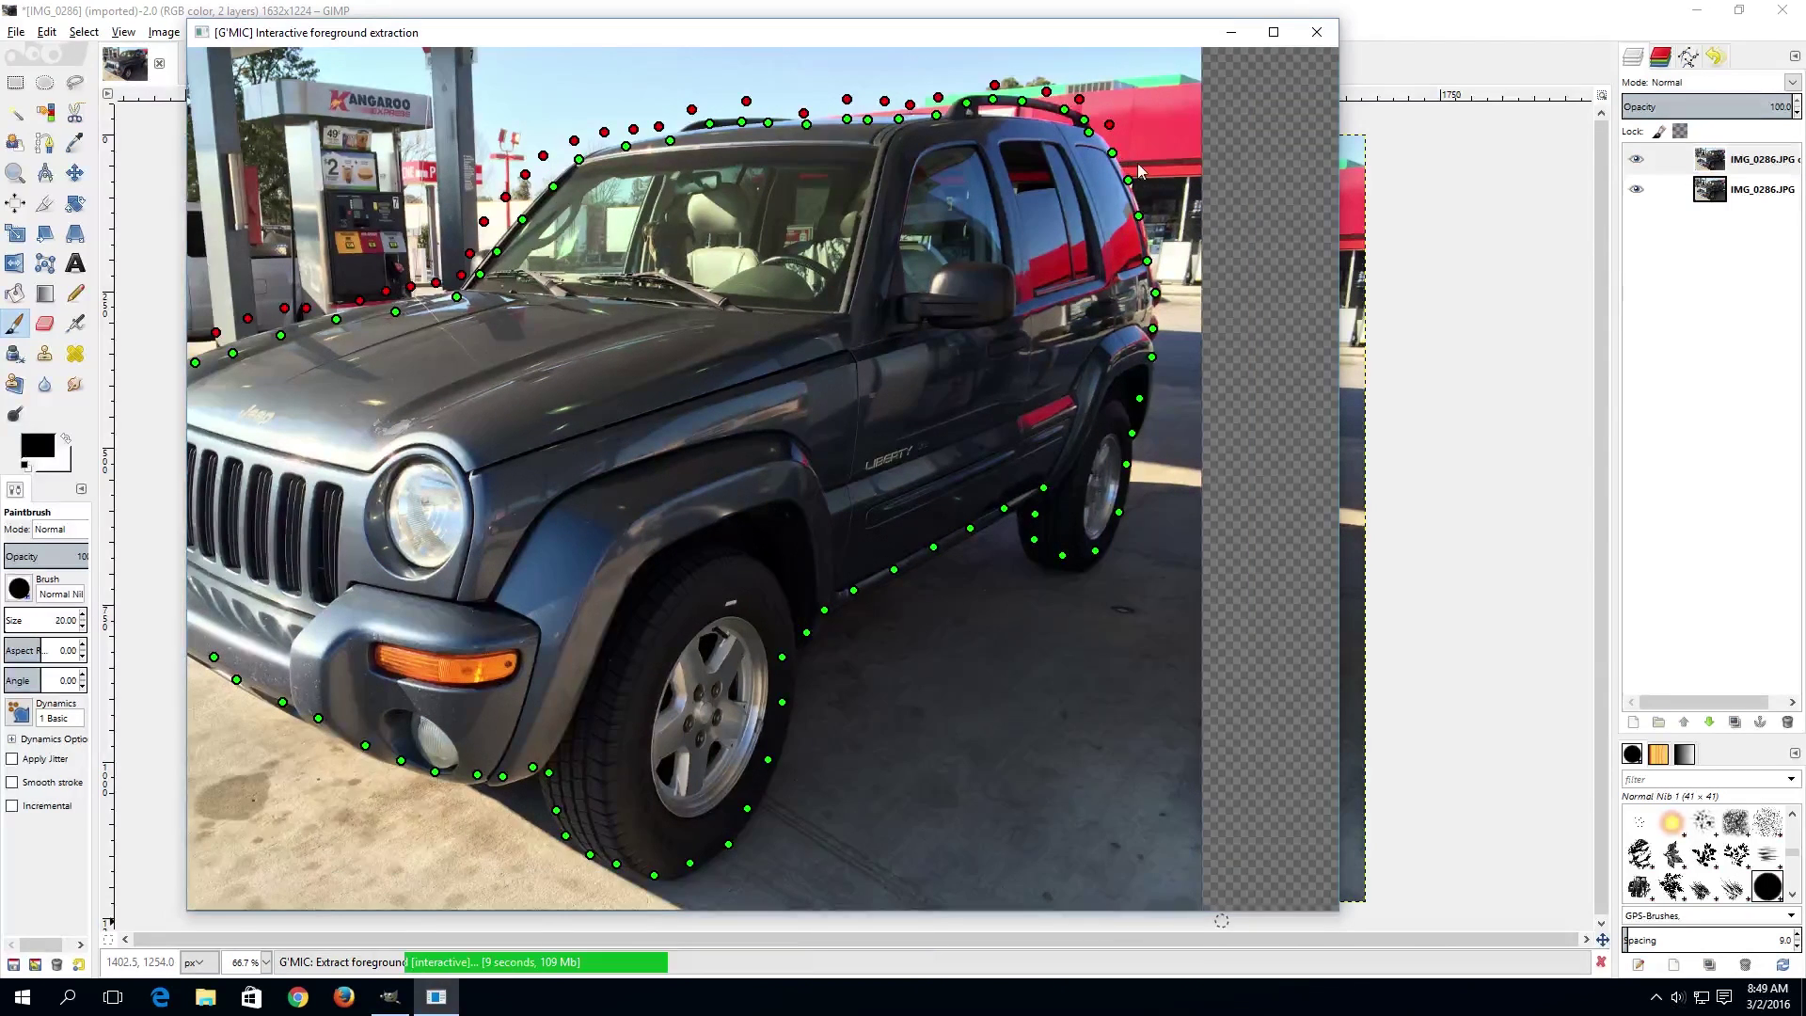
right_click(1156, 209)
right_click(1164, 264)
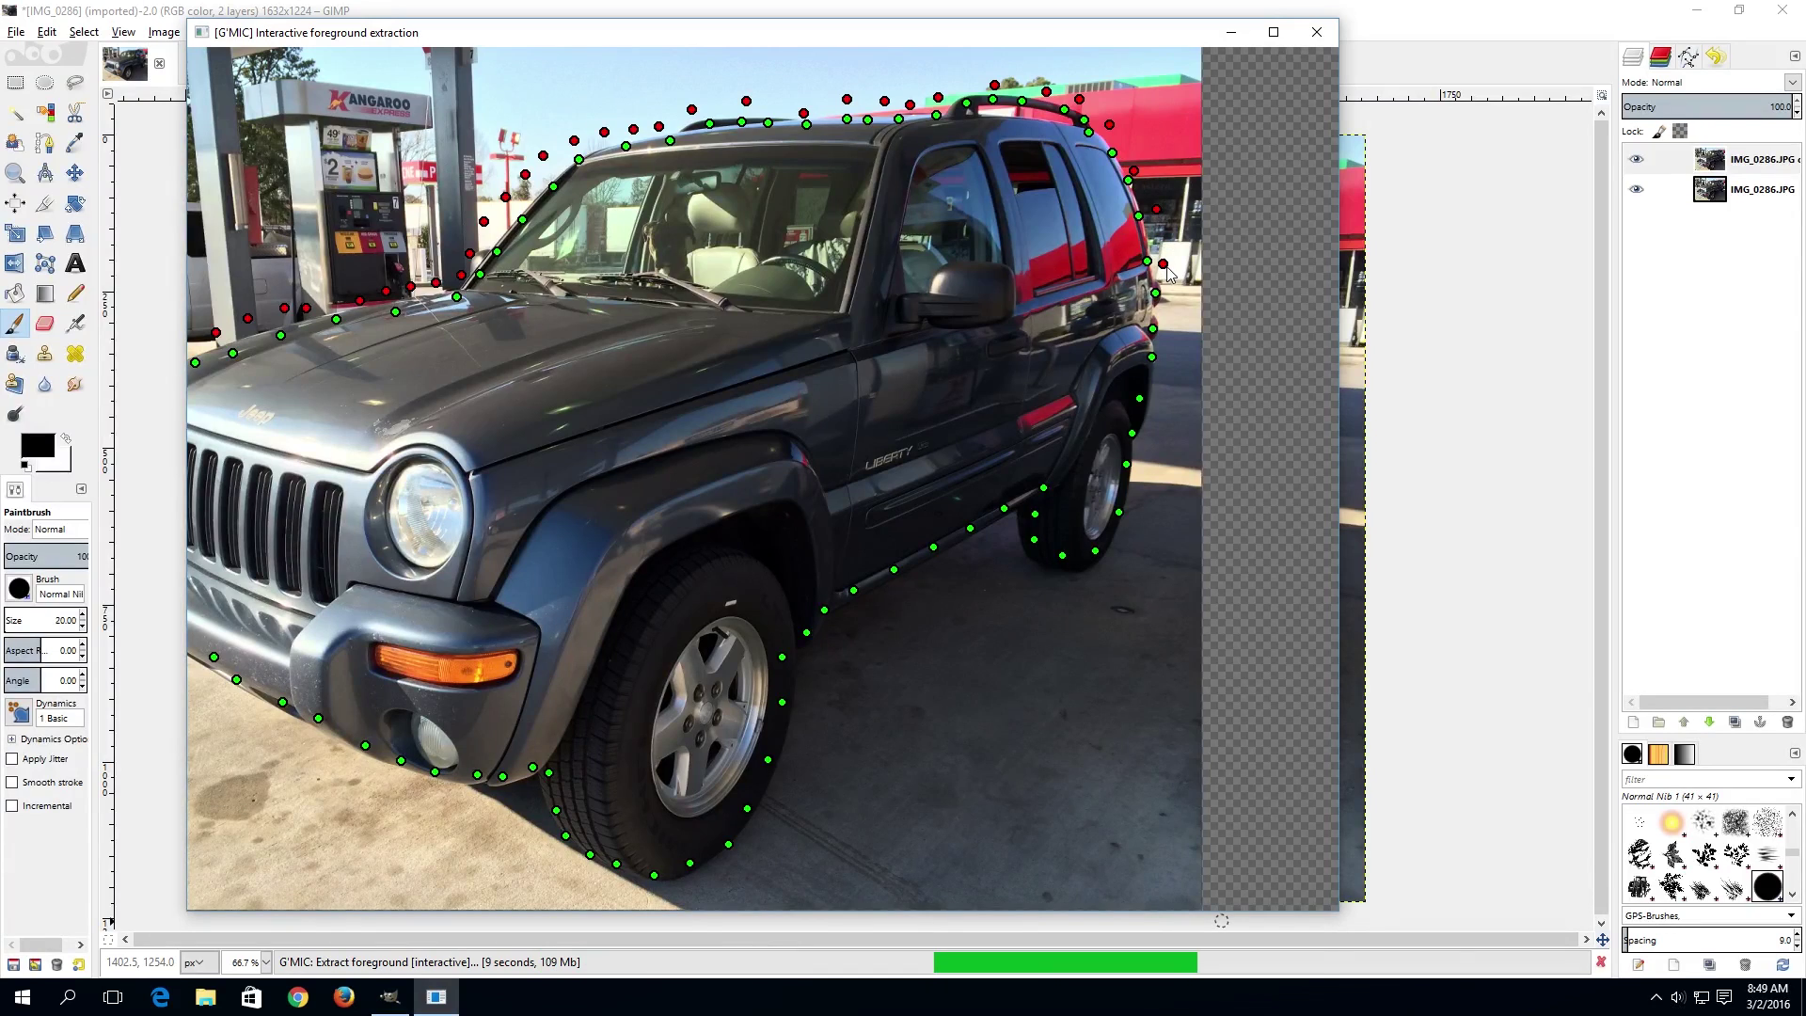
right_click(1168, 317)
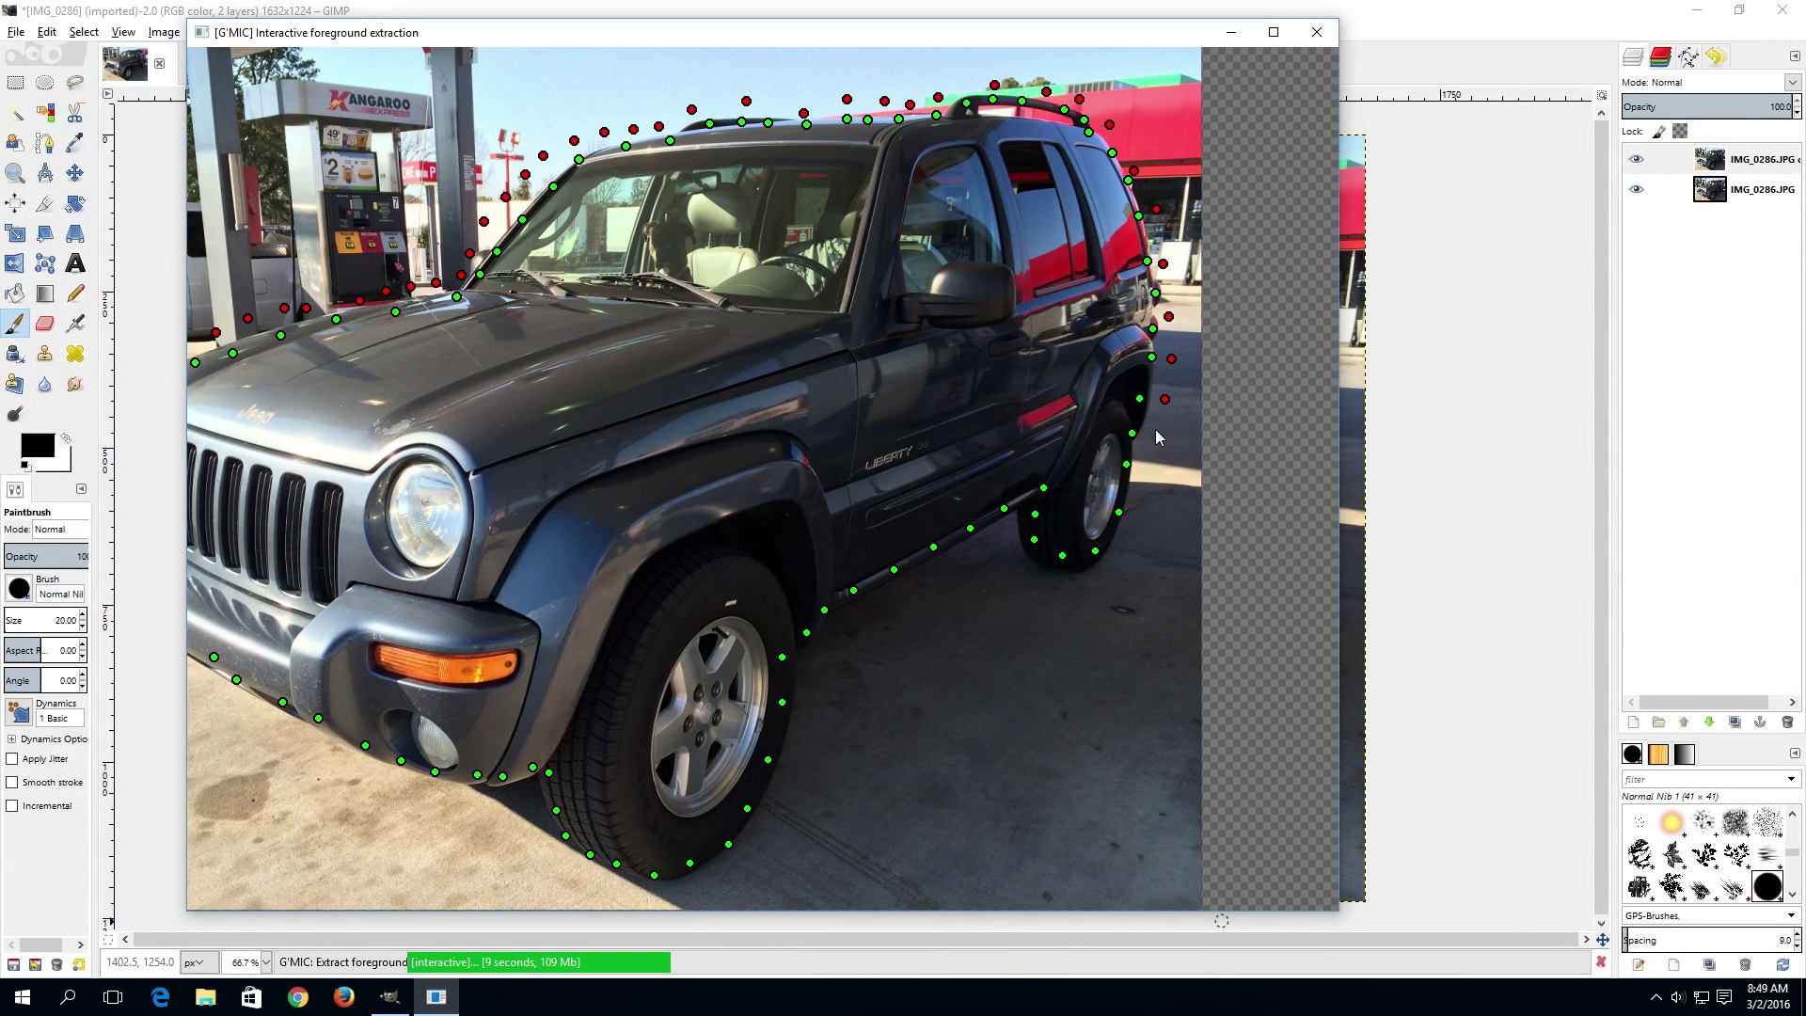
Step: Place background points around the rear wheel and below the door sill toward the front wheel
right_click(1133, 542)
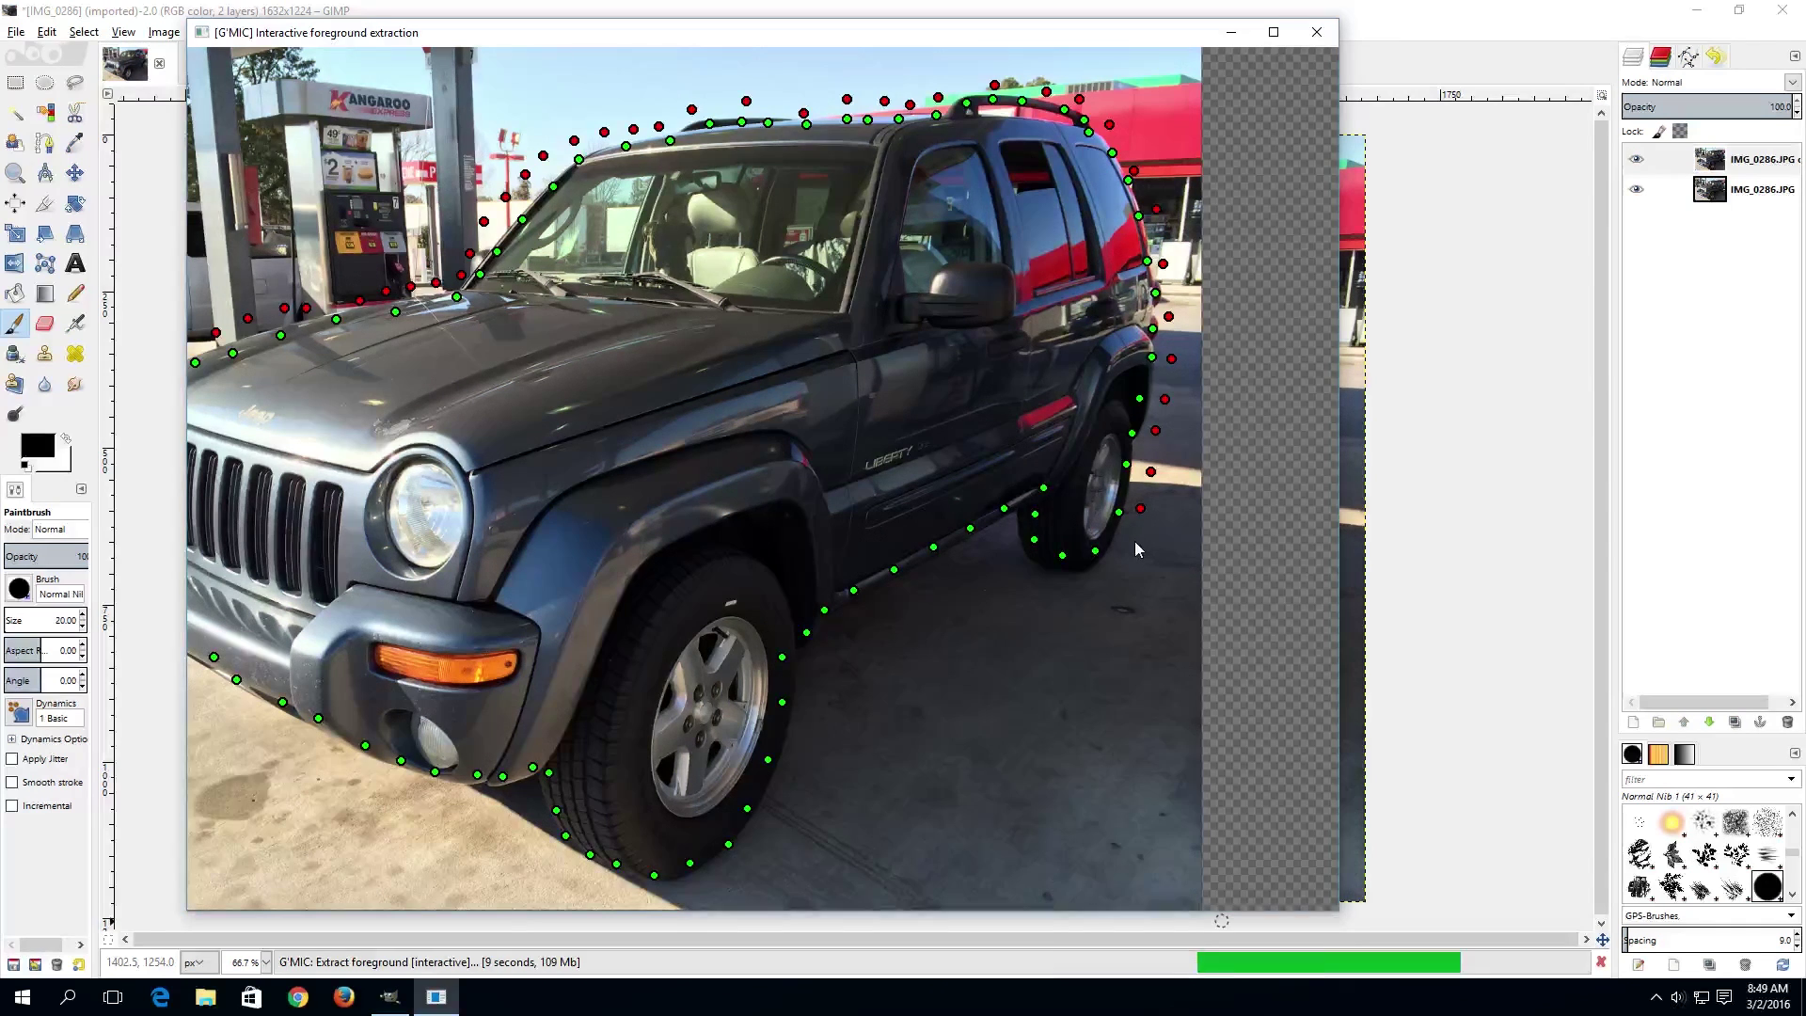
right_click(1006, 565)
right_click(1002, 539)
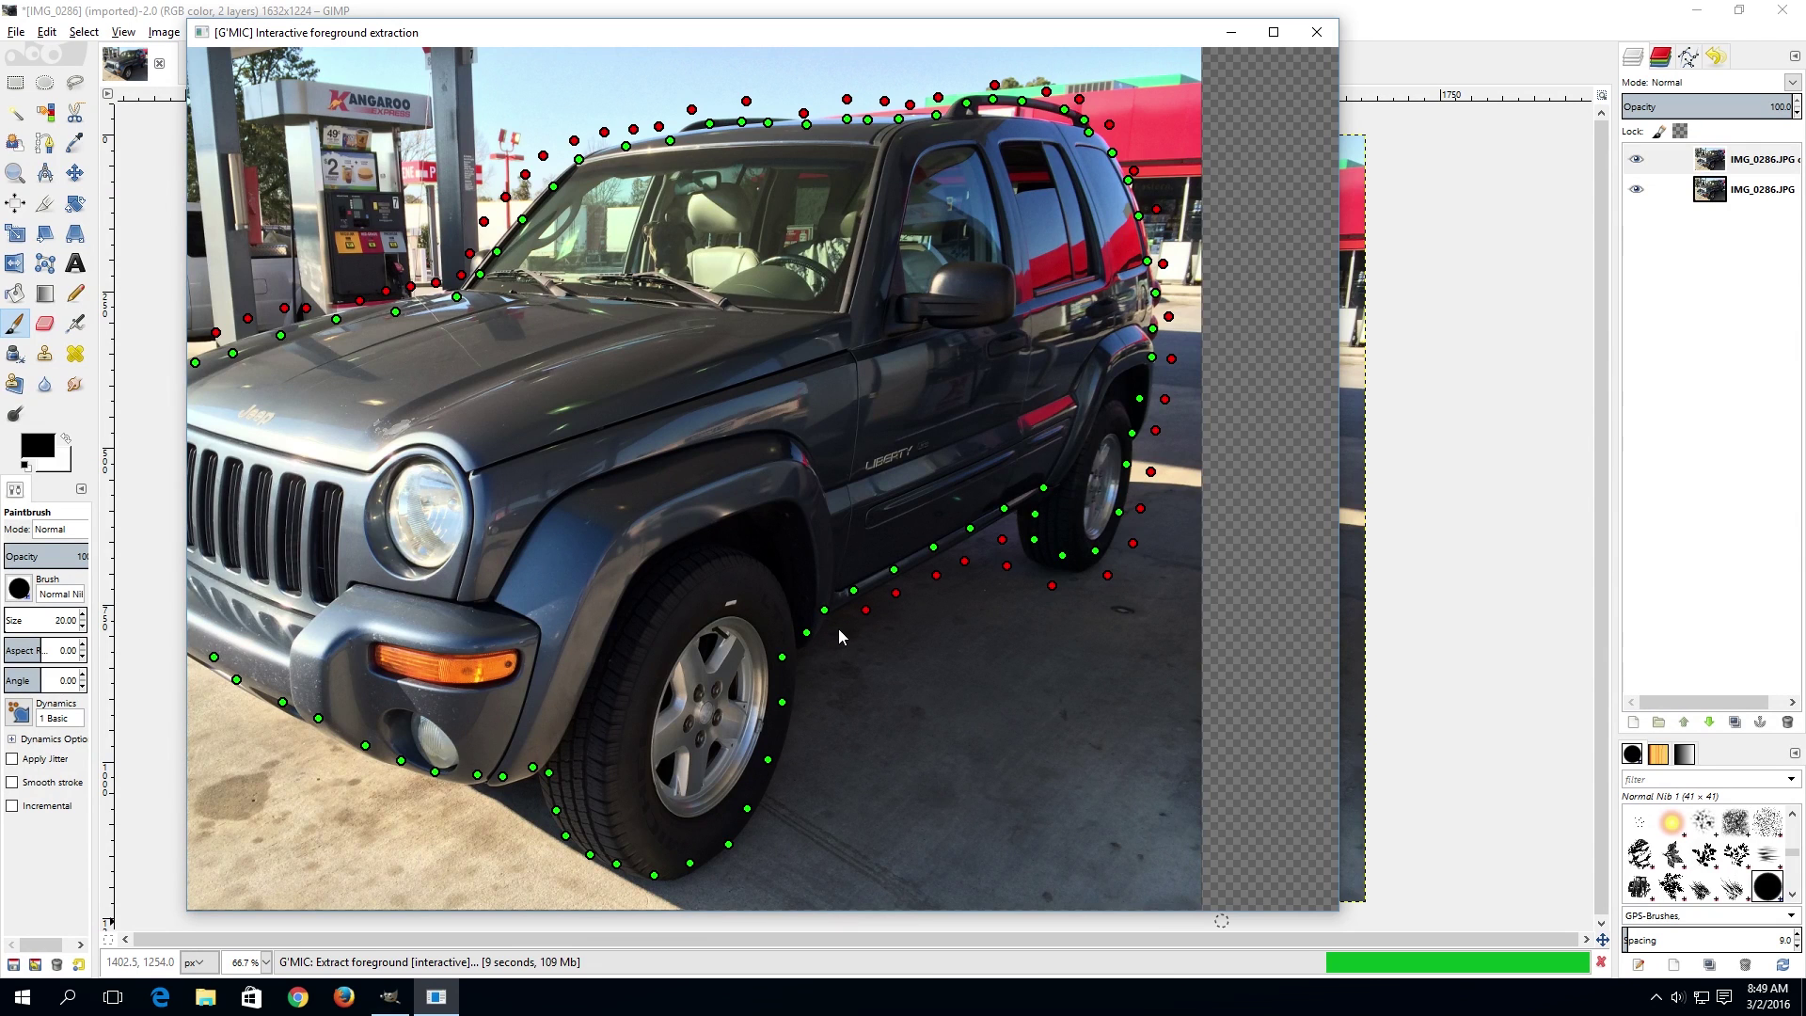
Step: Place background points down the rearward side of the front tire, just outside its edge
right_click(820, 664)
right_click(814, 696)
right_click(809, 731)
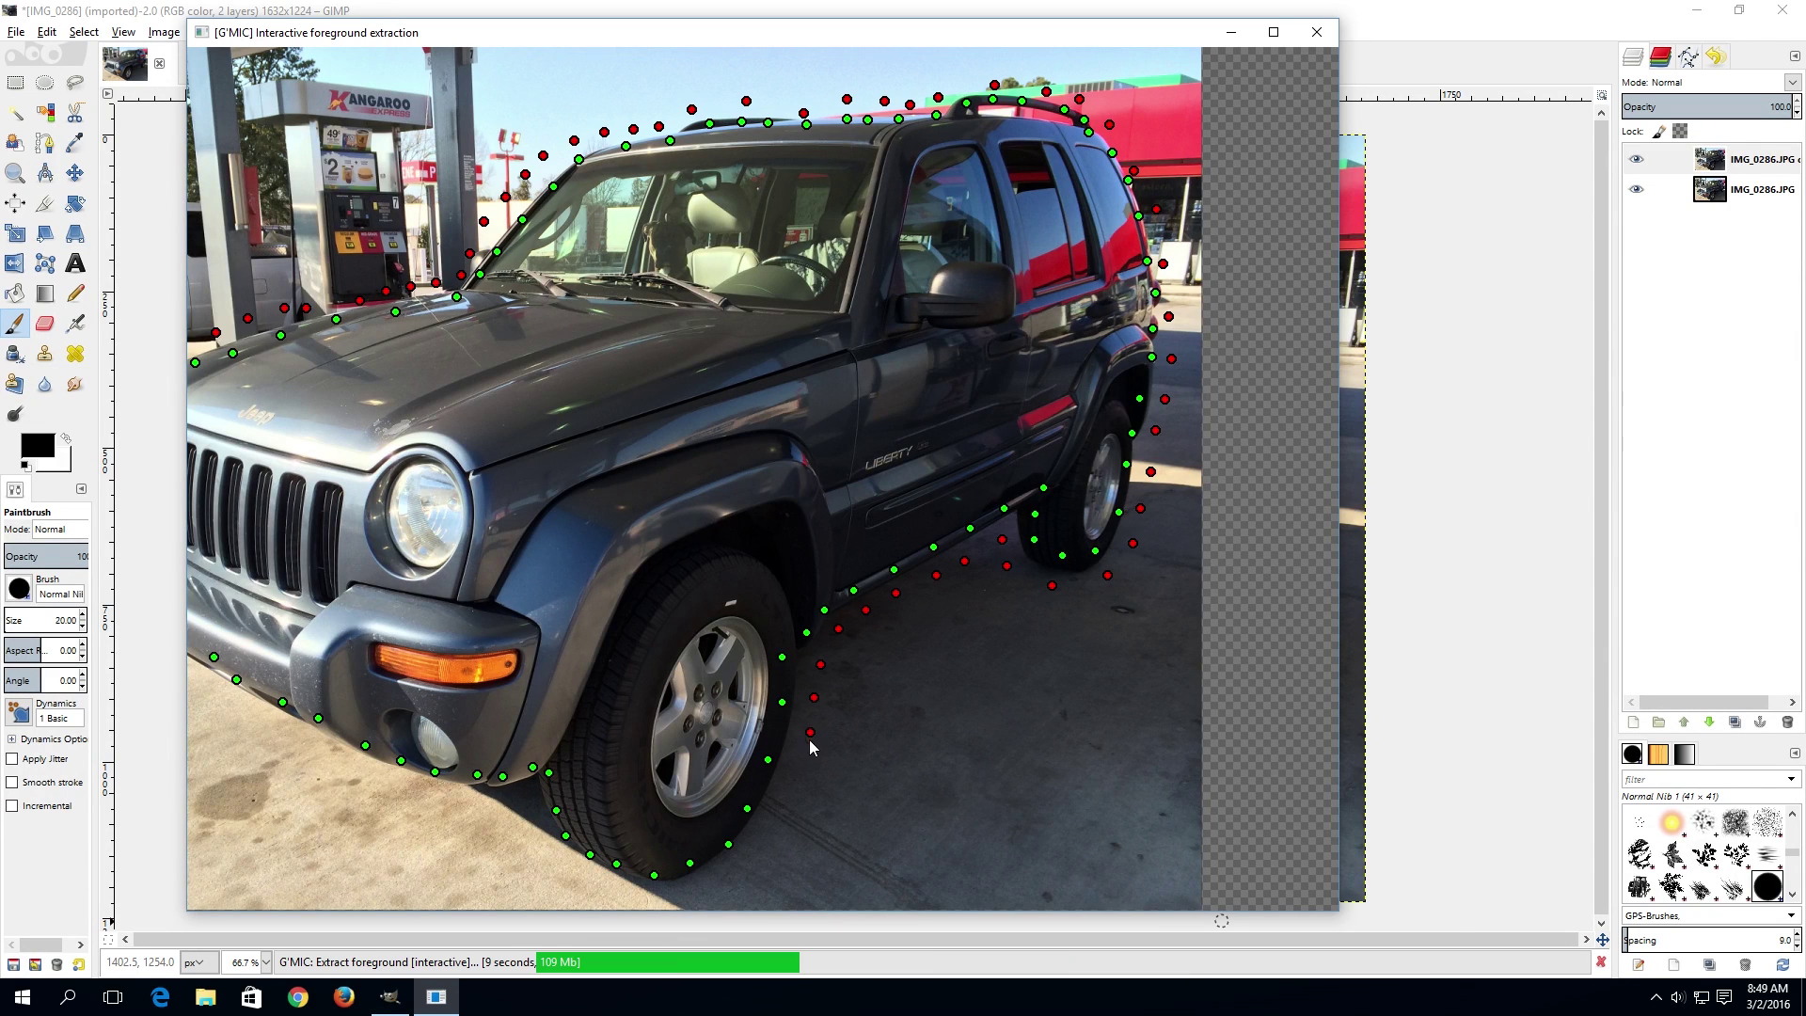
right_click(795, 768)
right_click(787, 800)
right_click(769, 833)
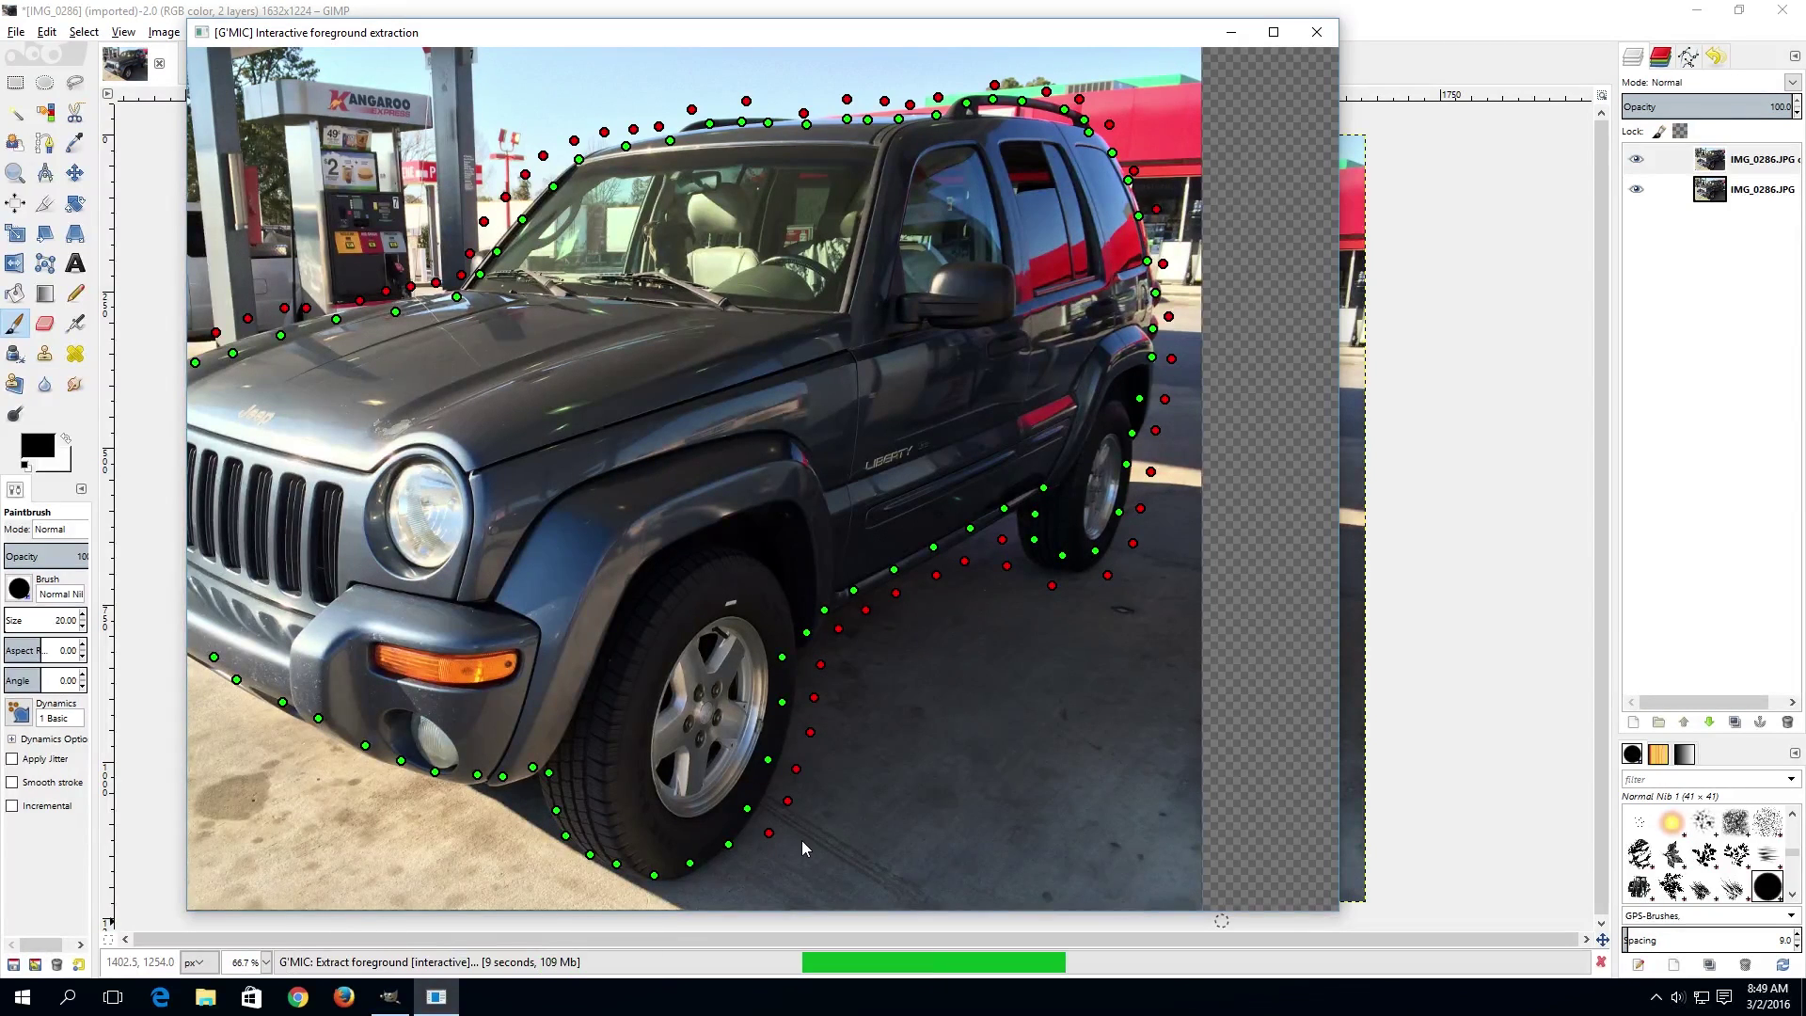
Step: Place background points beneath the front tire and up its forward side to the bumper
right_click(713, 883)
right_click(674, 893)
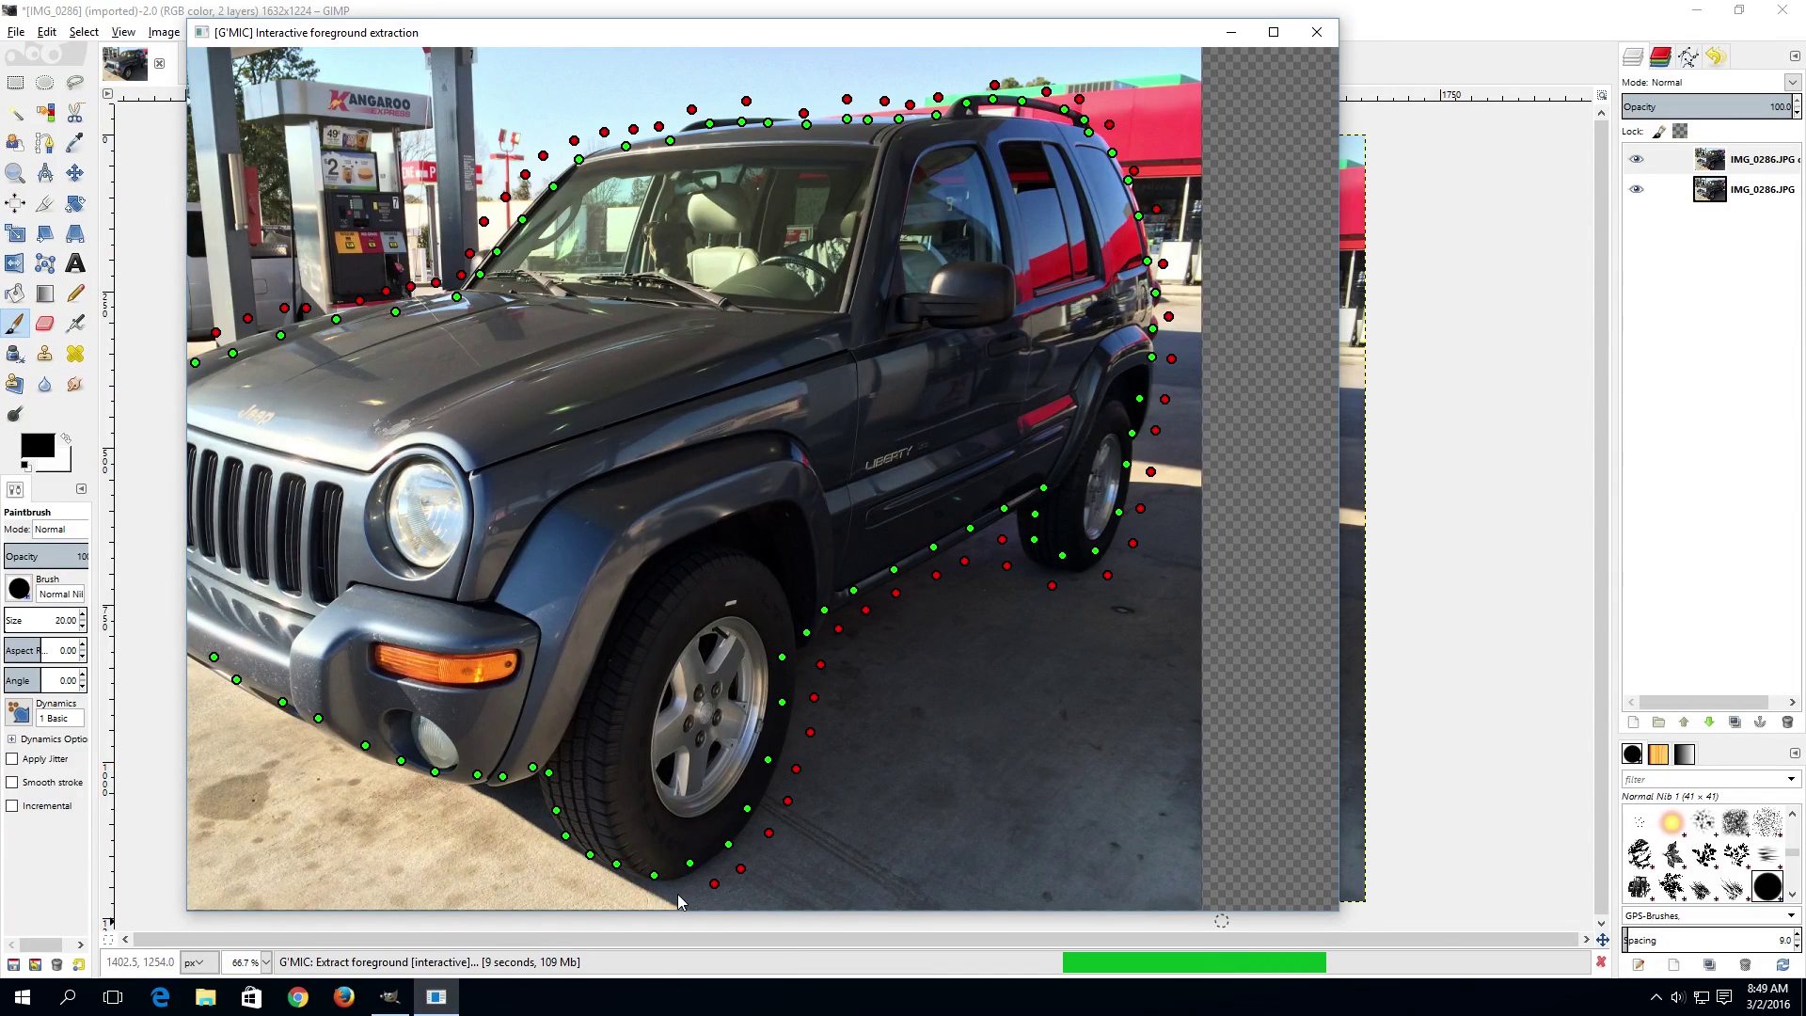
right_click(615, 894)
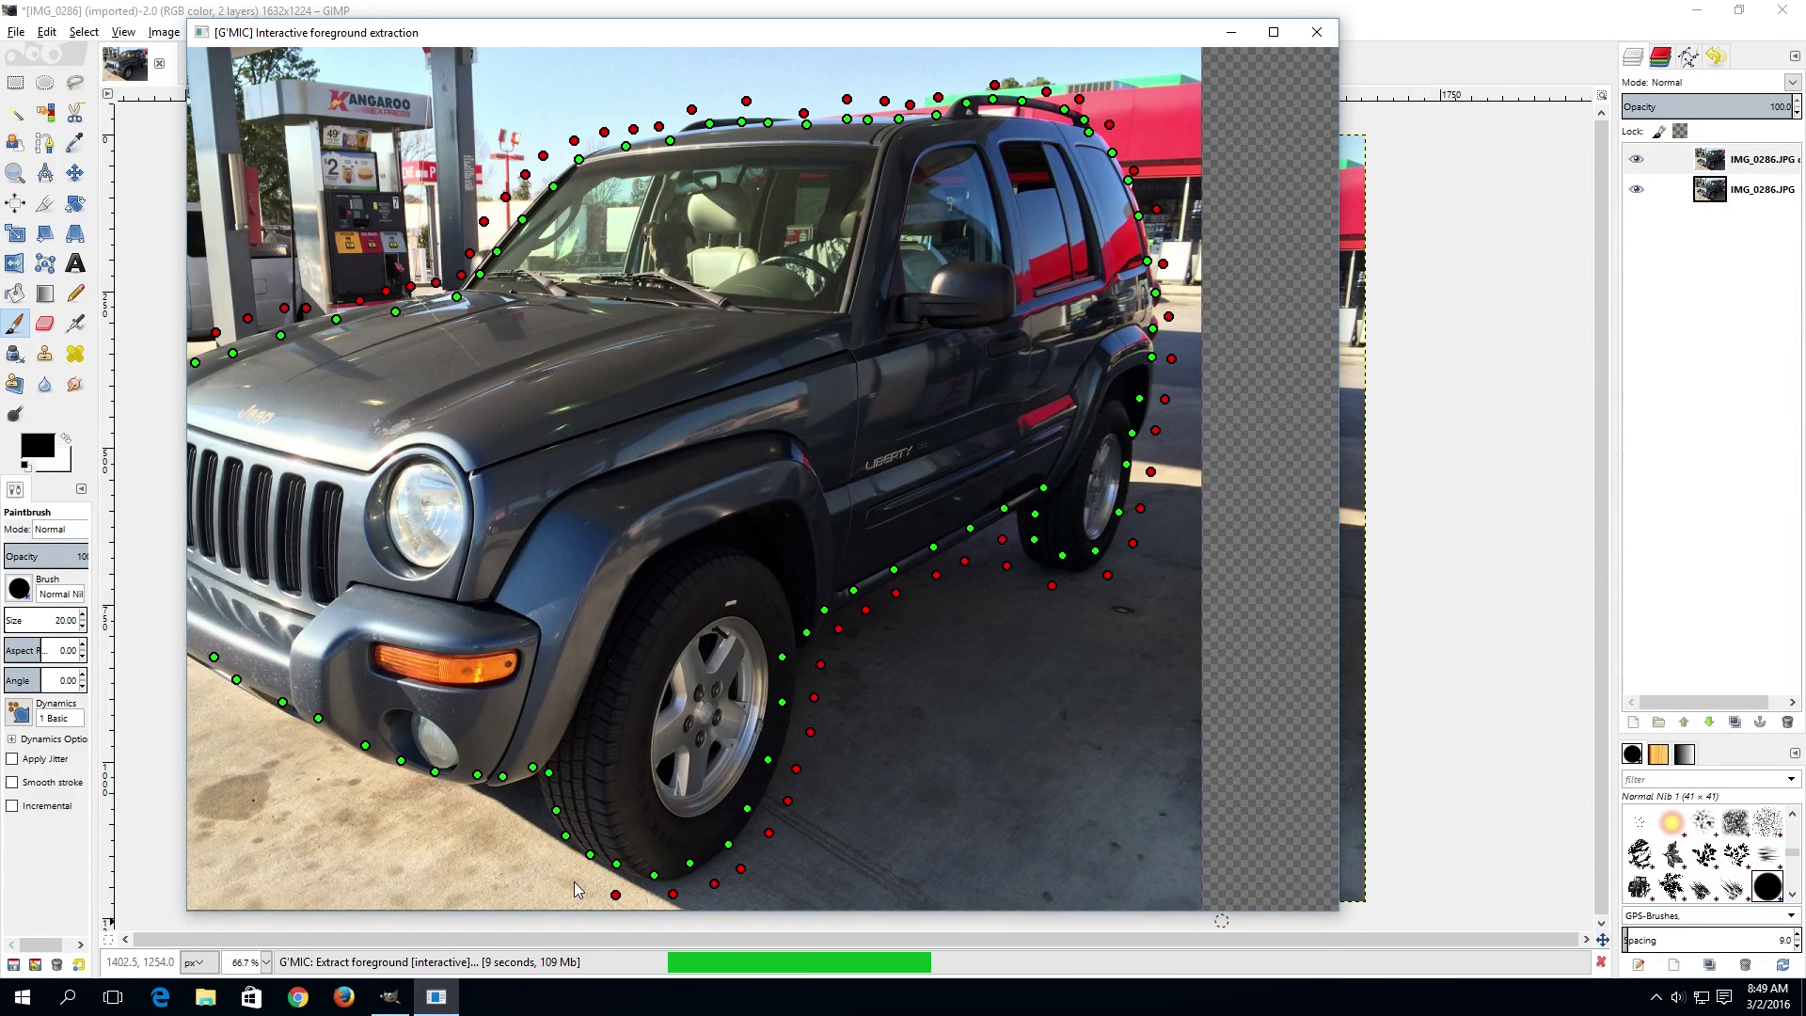
right_click(514, 810)
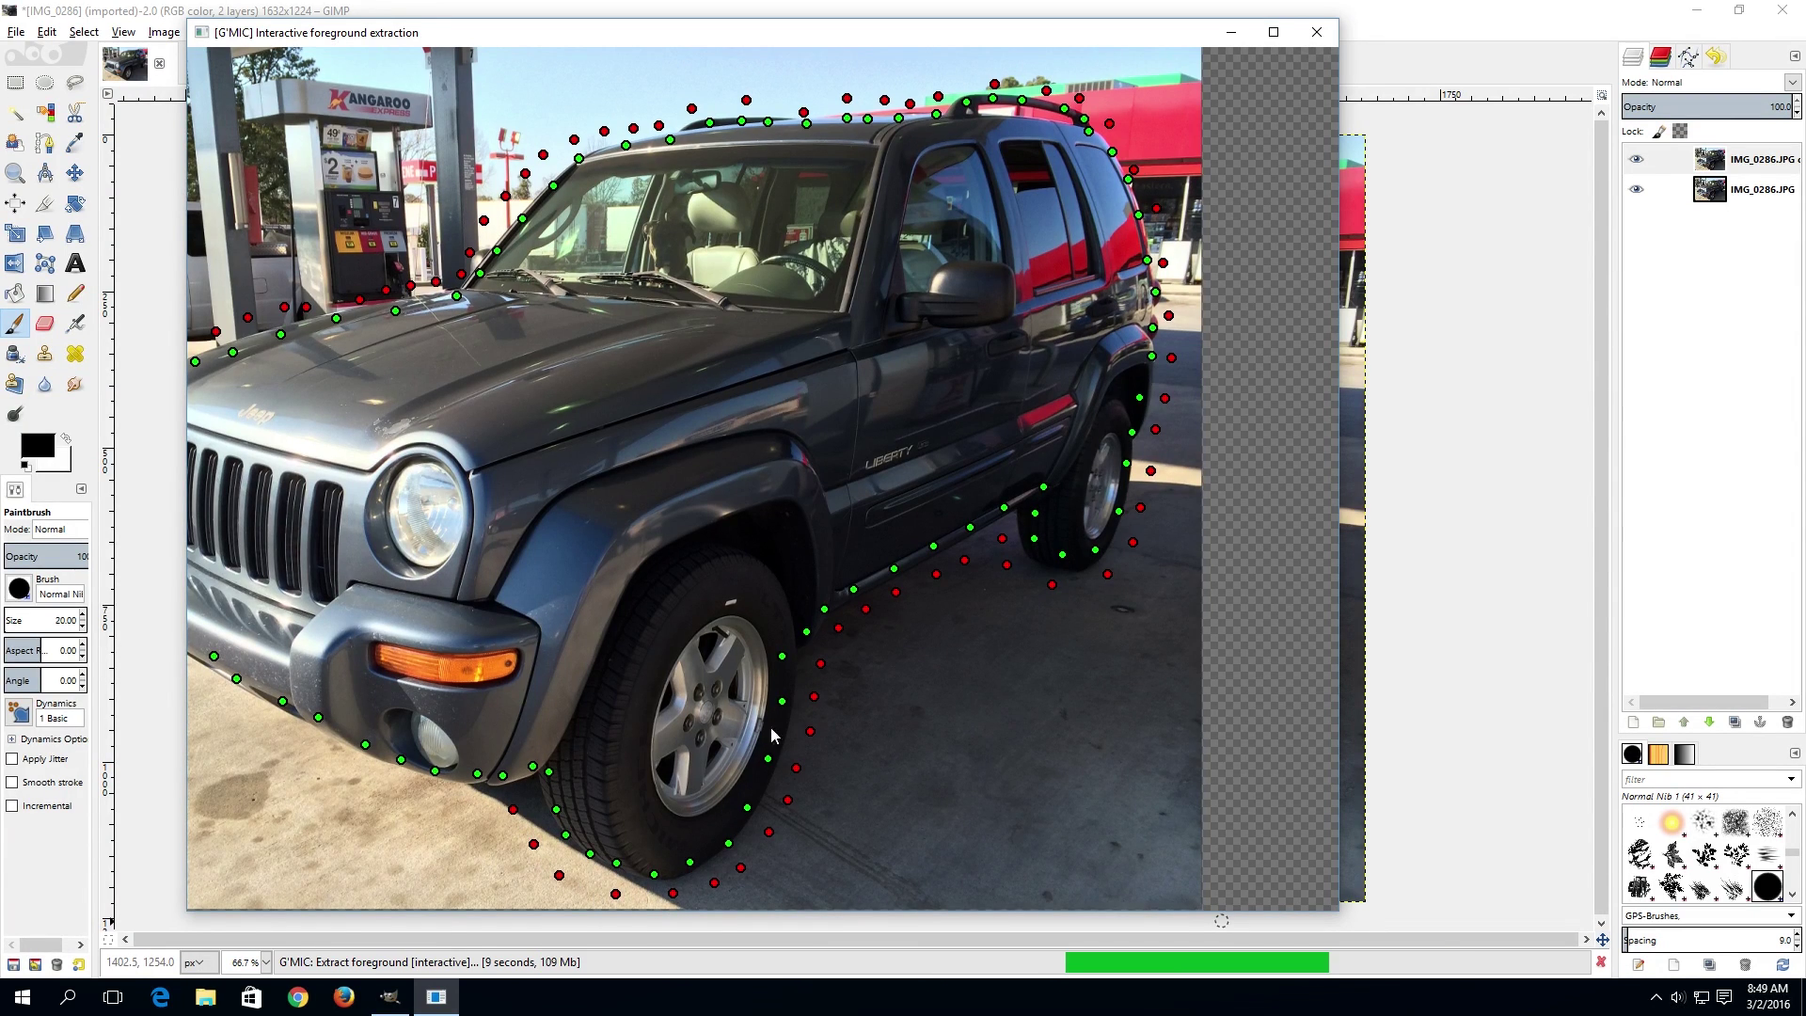
Step: Complete the background outline around the far end of the front bumper and along its lower edge to the front tire
left_click_drag(771, 735, 1056, 688)
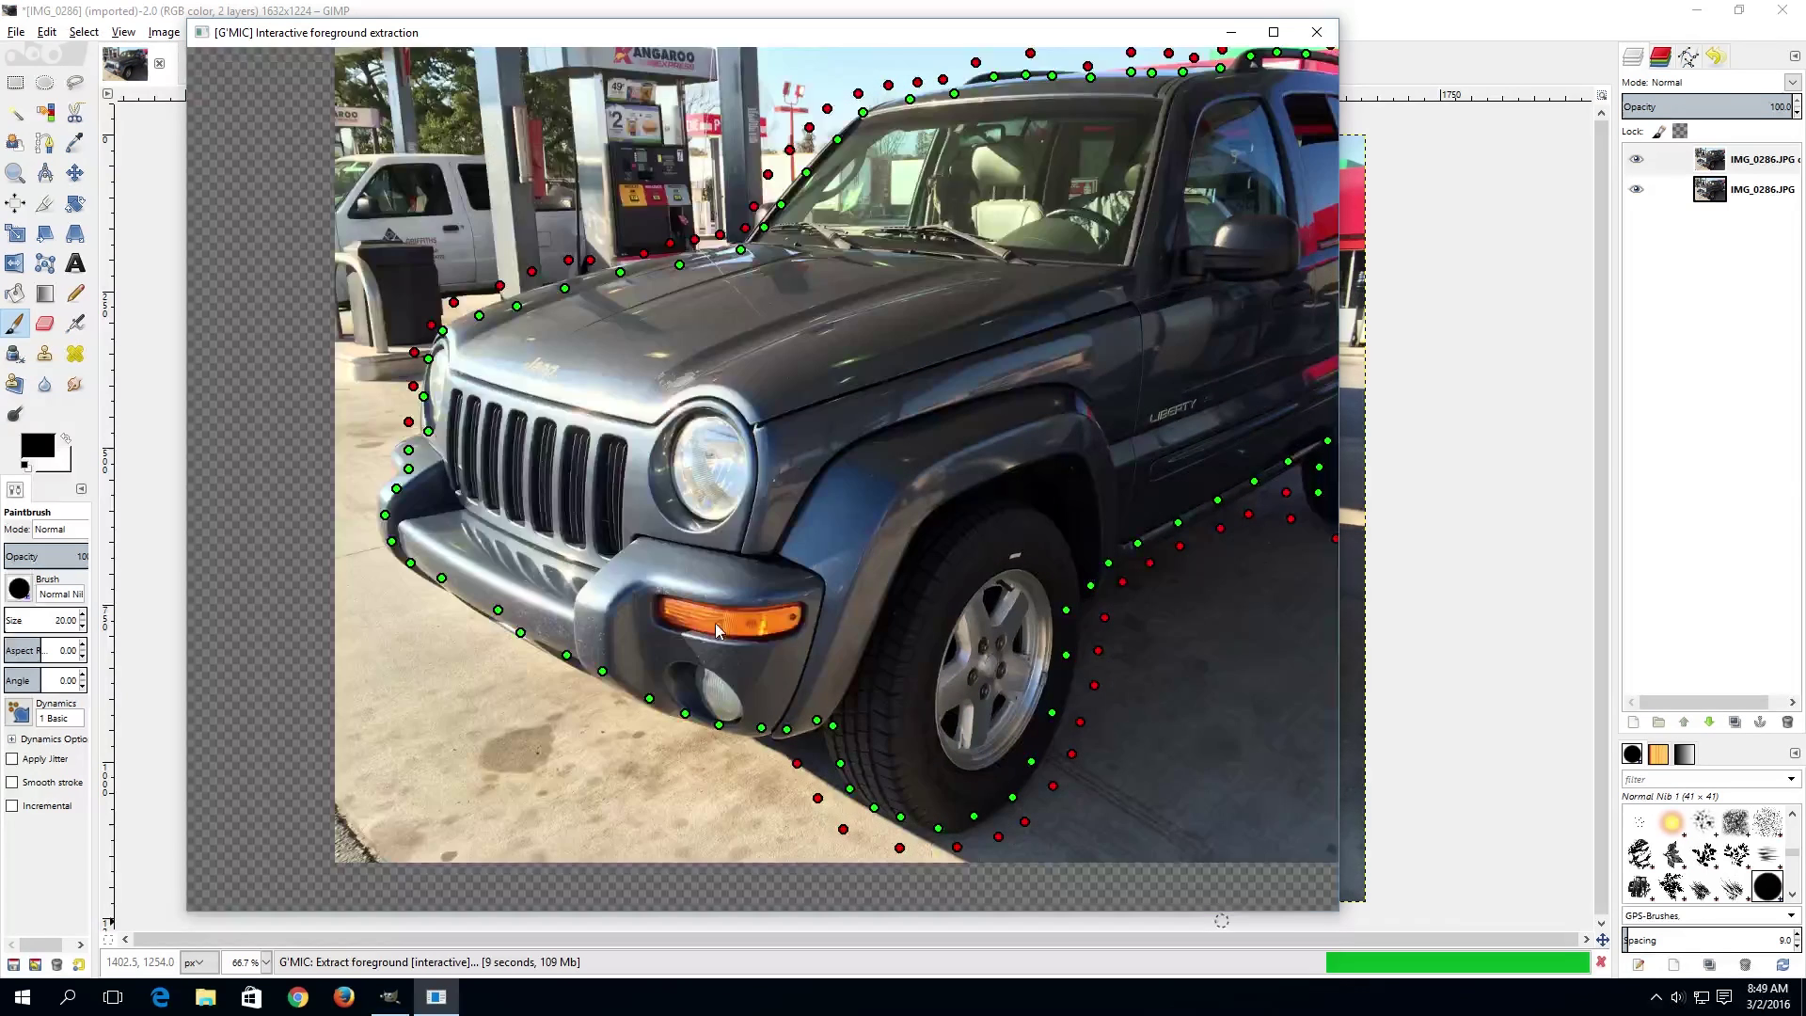
right_click(378, 435)
right_click(376, 466)
right_click(359, 504)
right_click(533, 668)
right_click(561, 679)
right_click(615, 713)
right_click(647, 735)
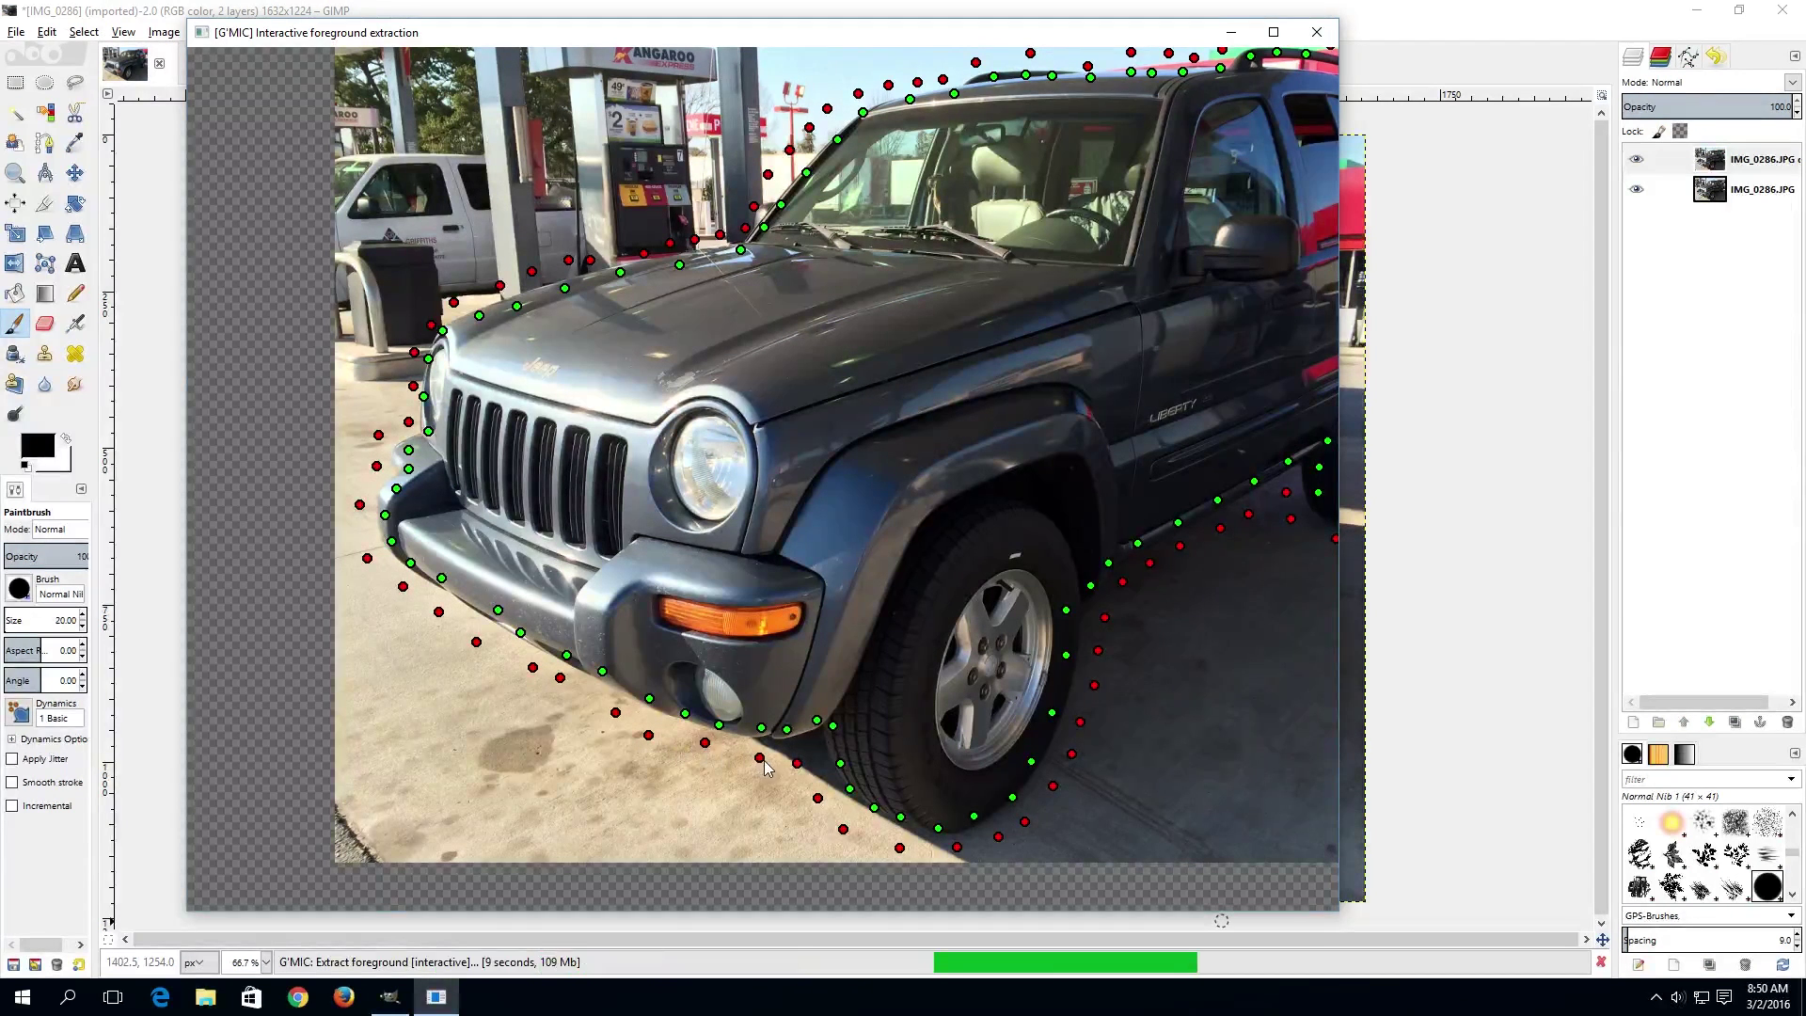
right_click(759, 757)
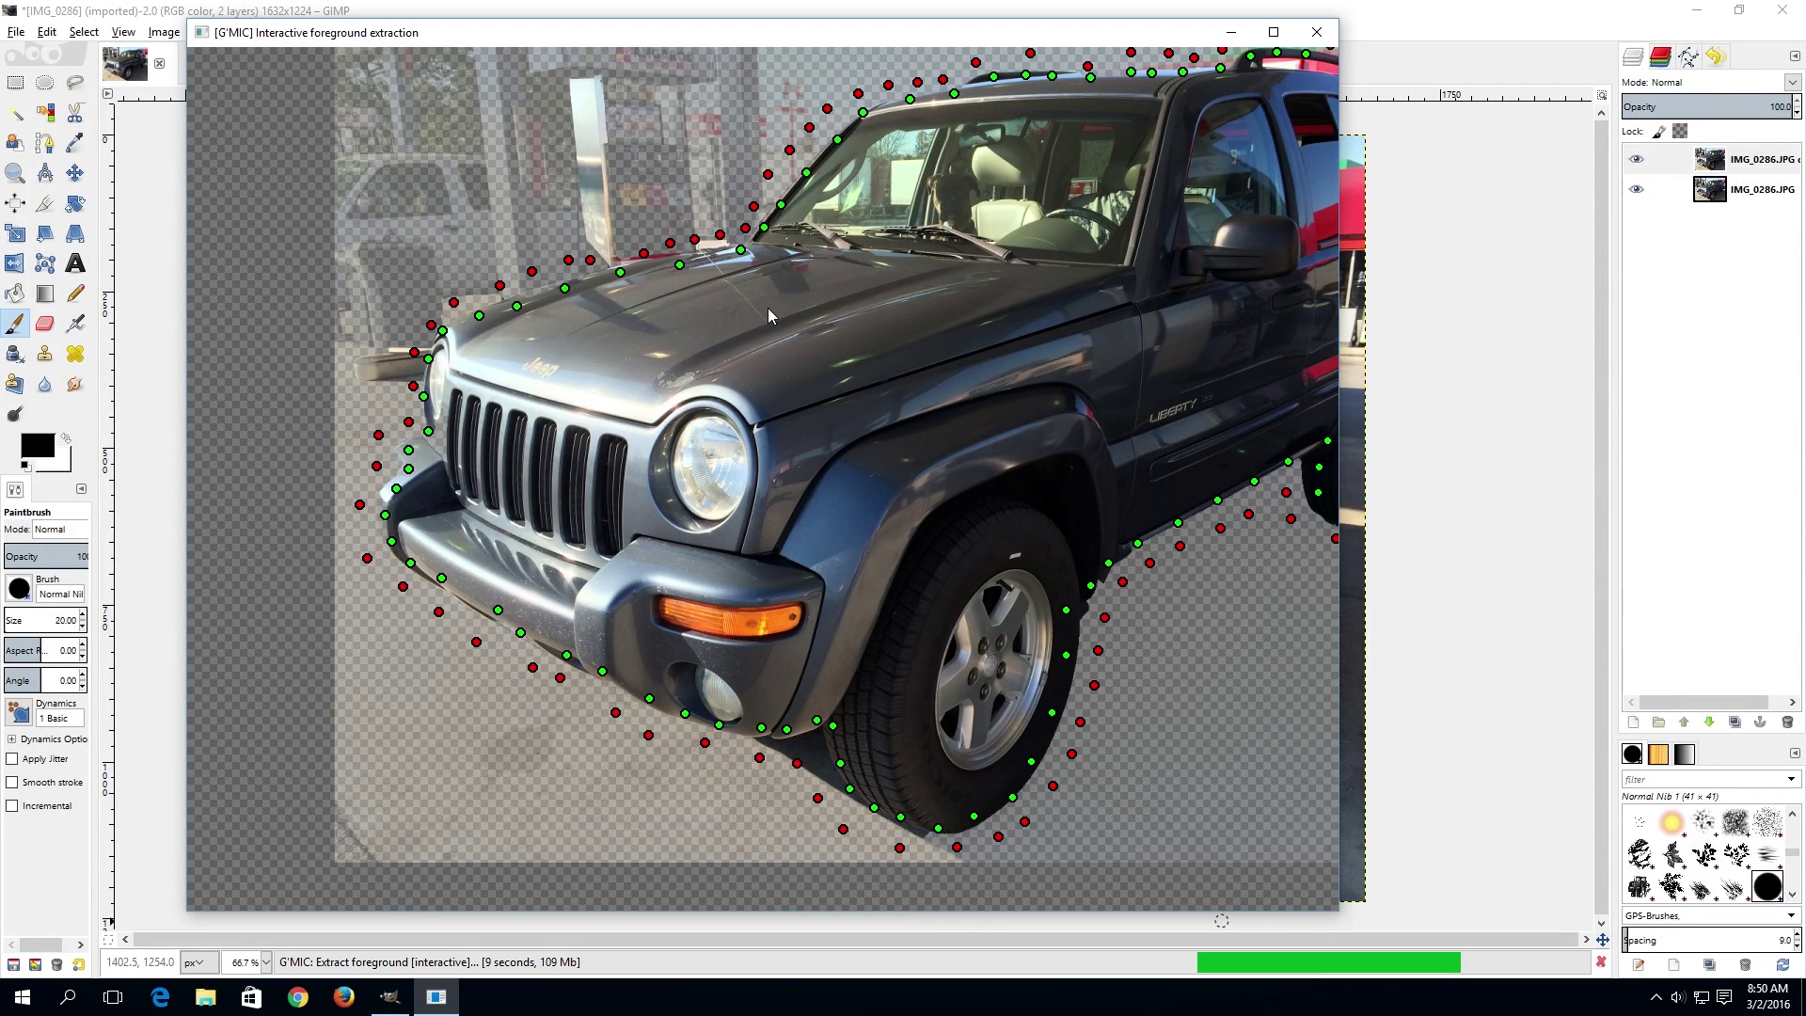
Step: Update the extraction mask preview and refine the background points between the front bumper and the front tire
left_click_drag(734, 278, 600, 341)
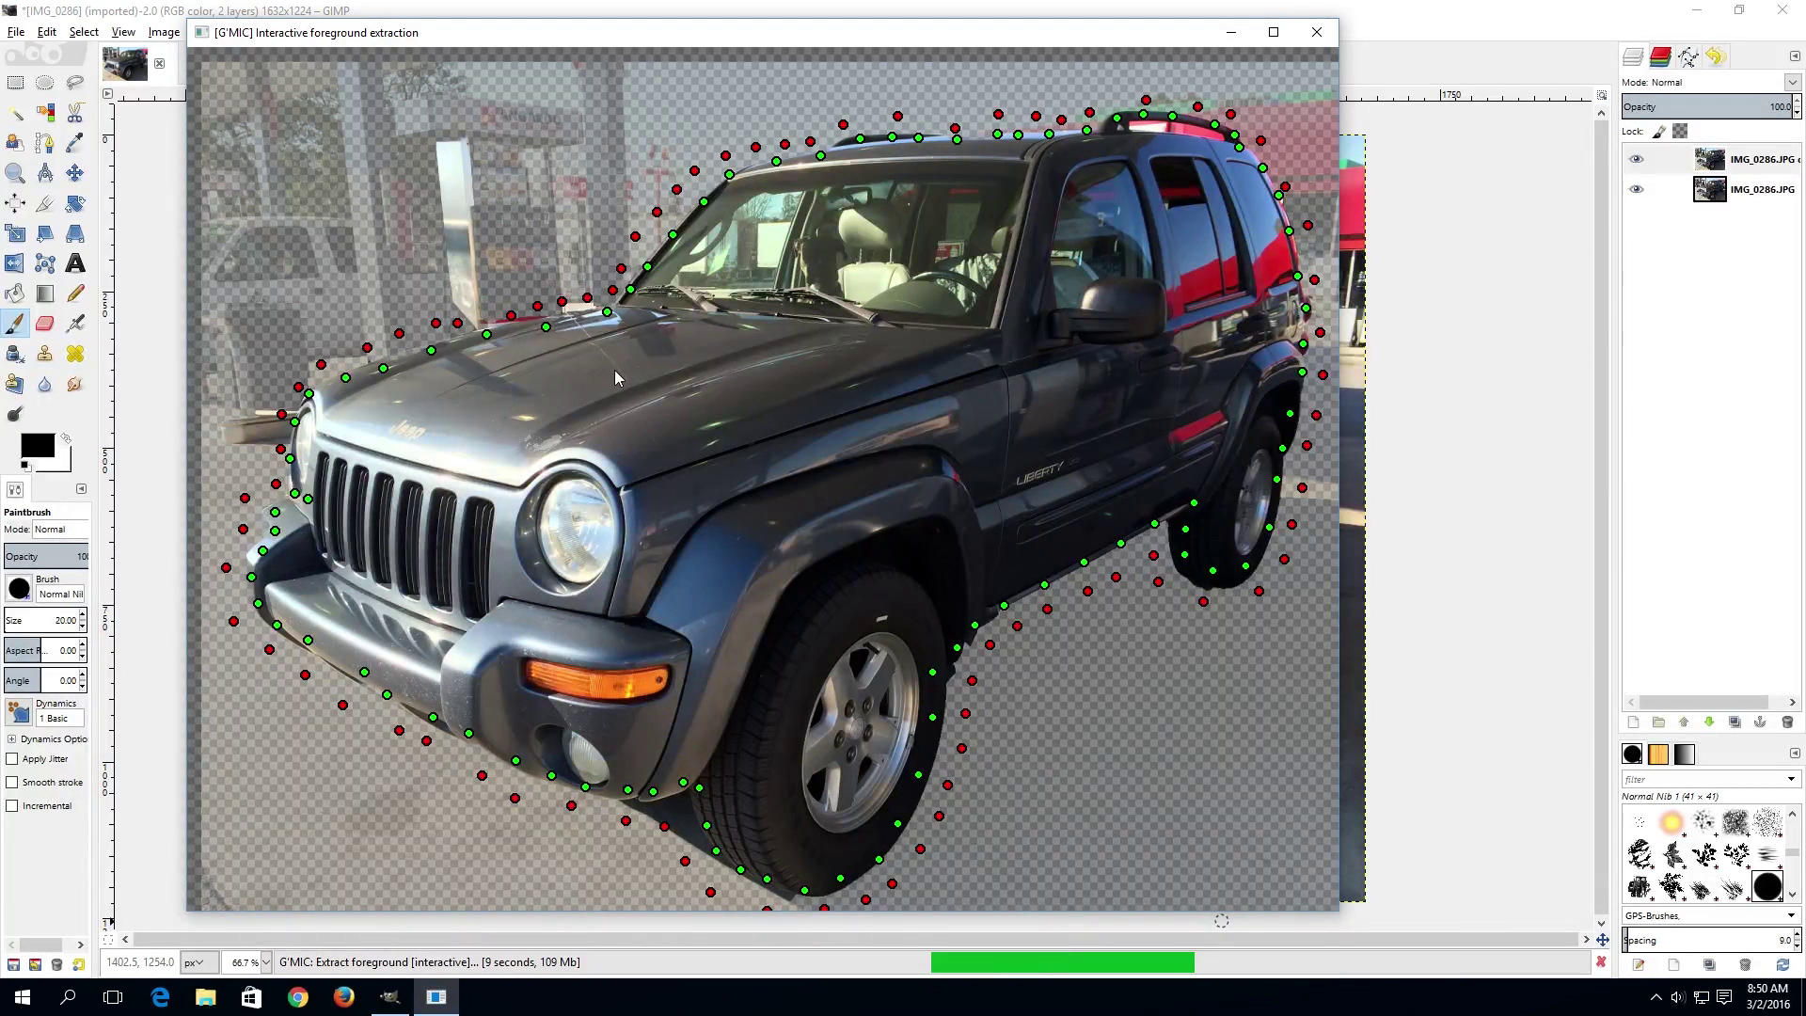
key("space")
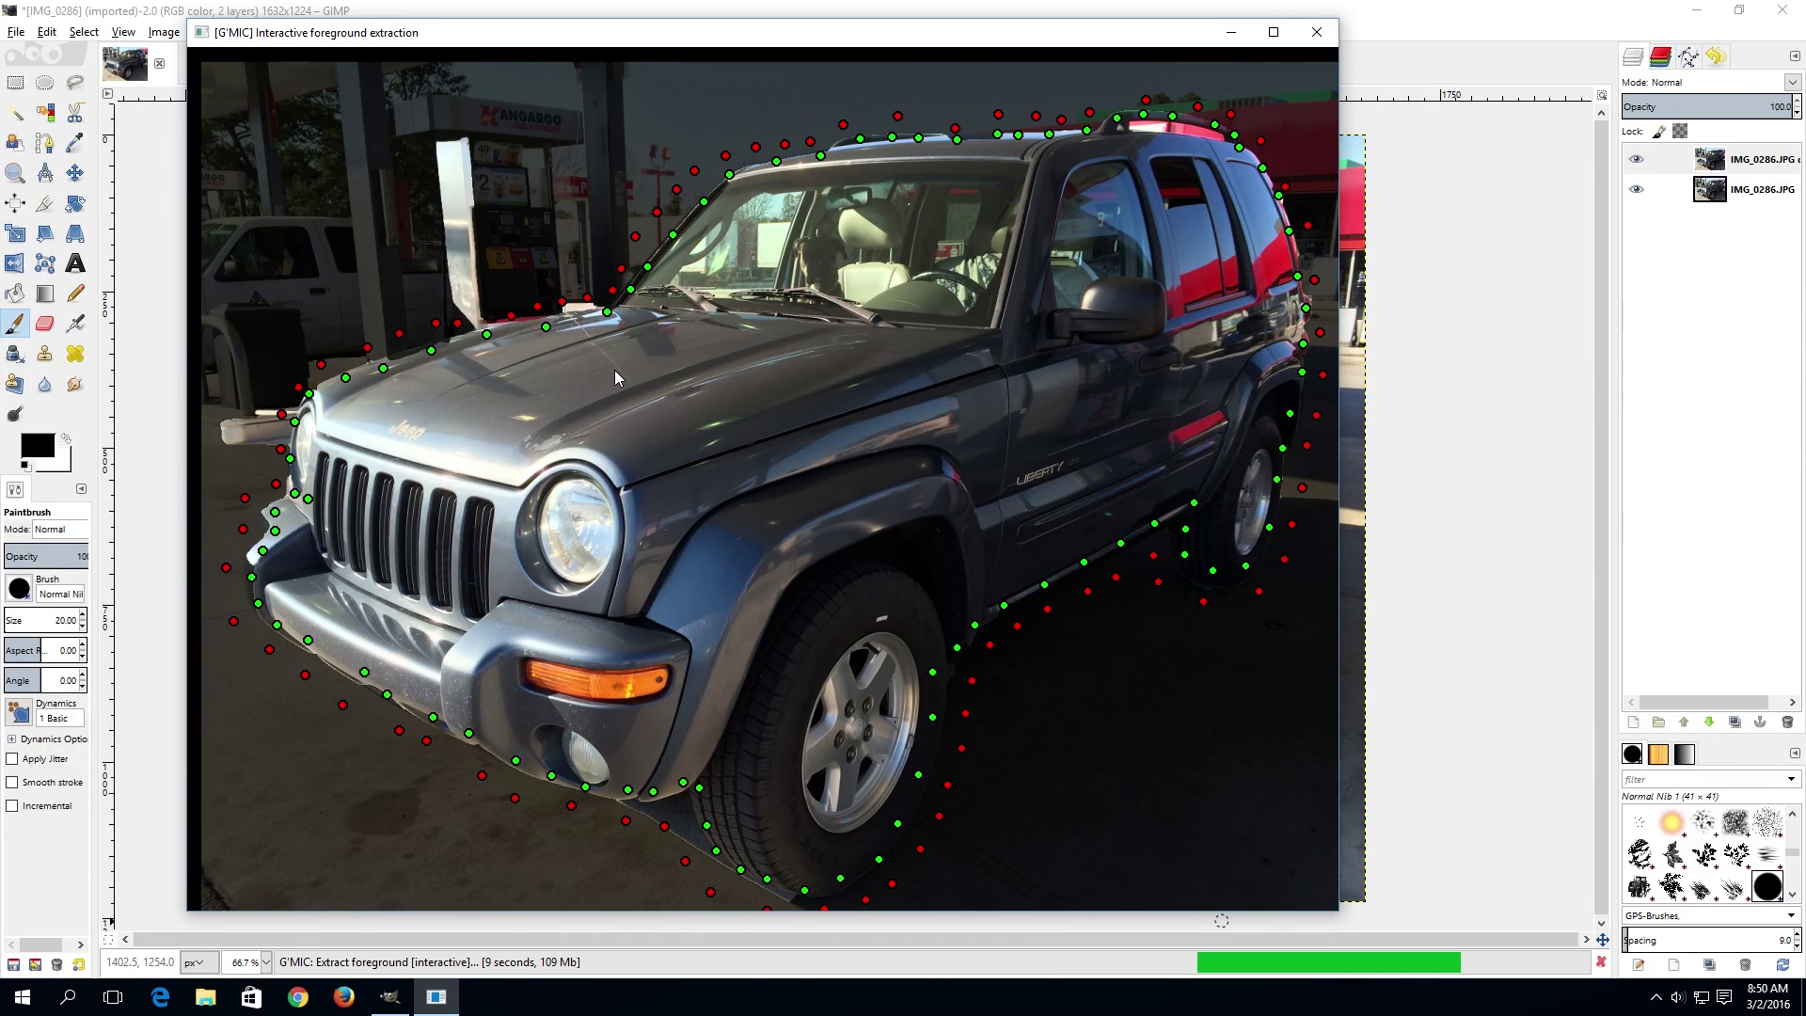
right_click(679, 808)
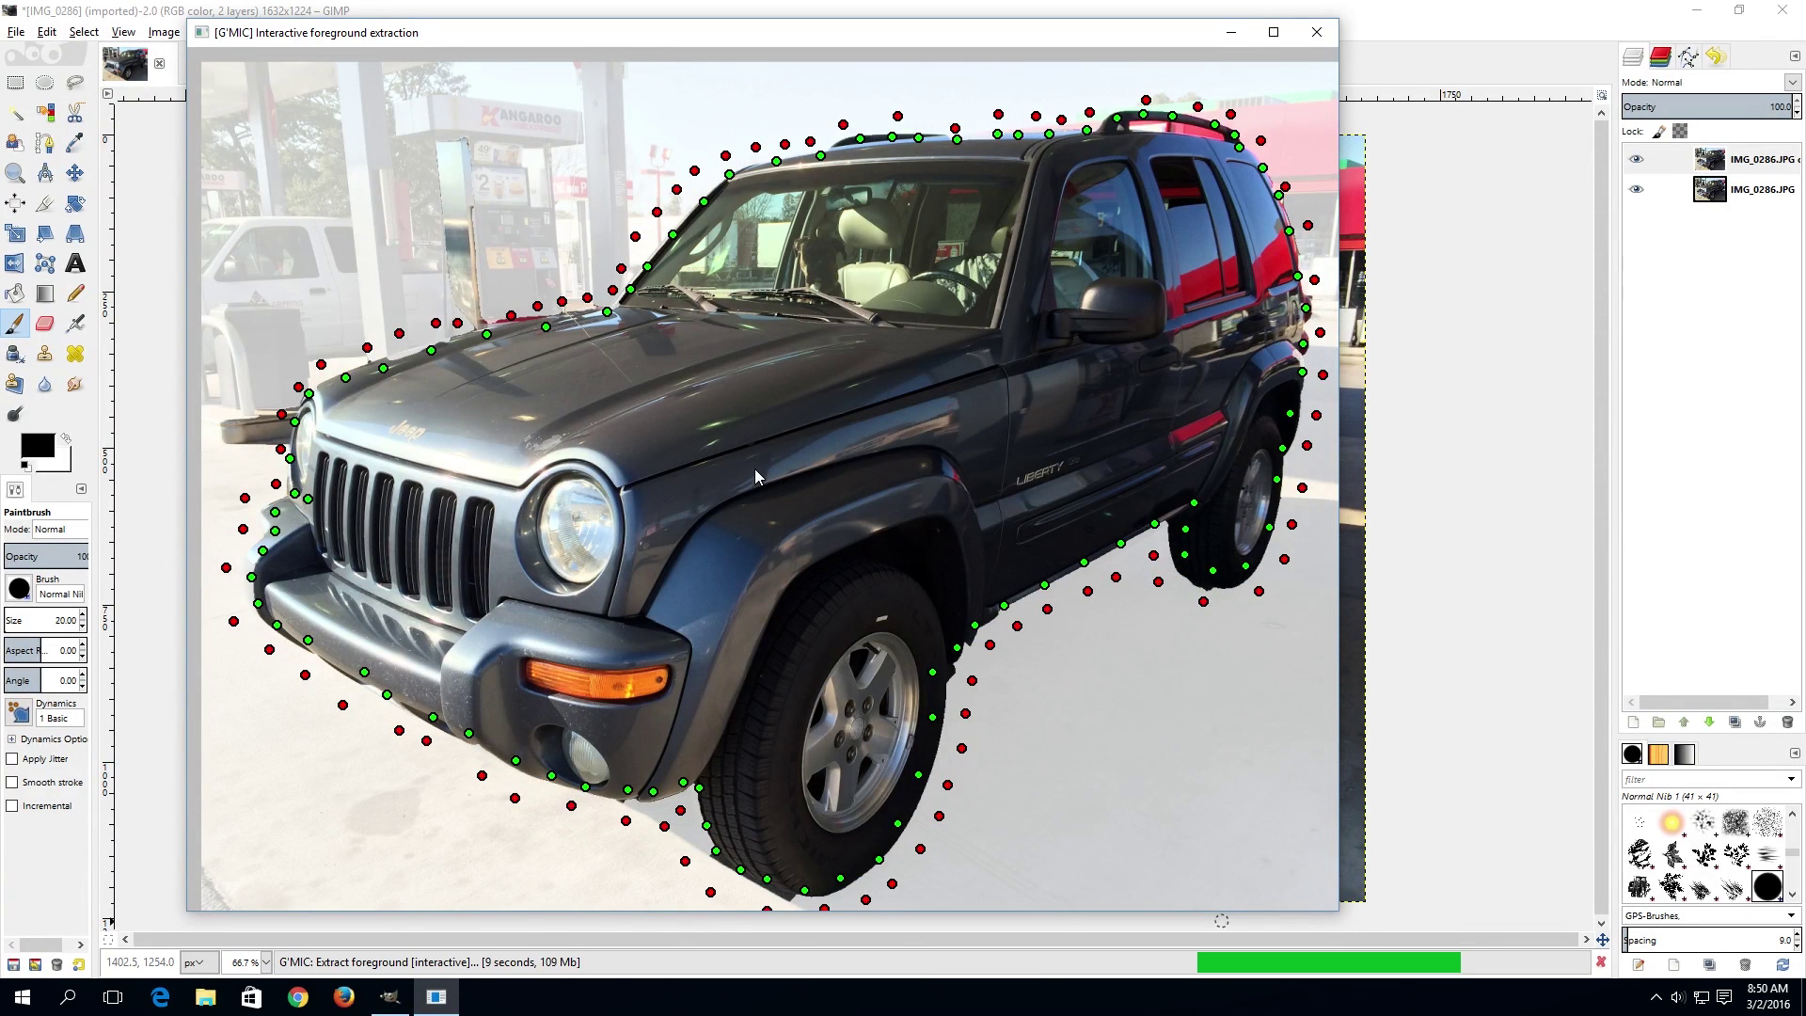
Step: Finish the interactive extraction to output the foreground and background as new layers, and close the G'MIC dialog
key("Return")
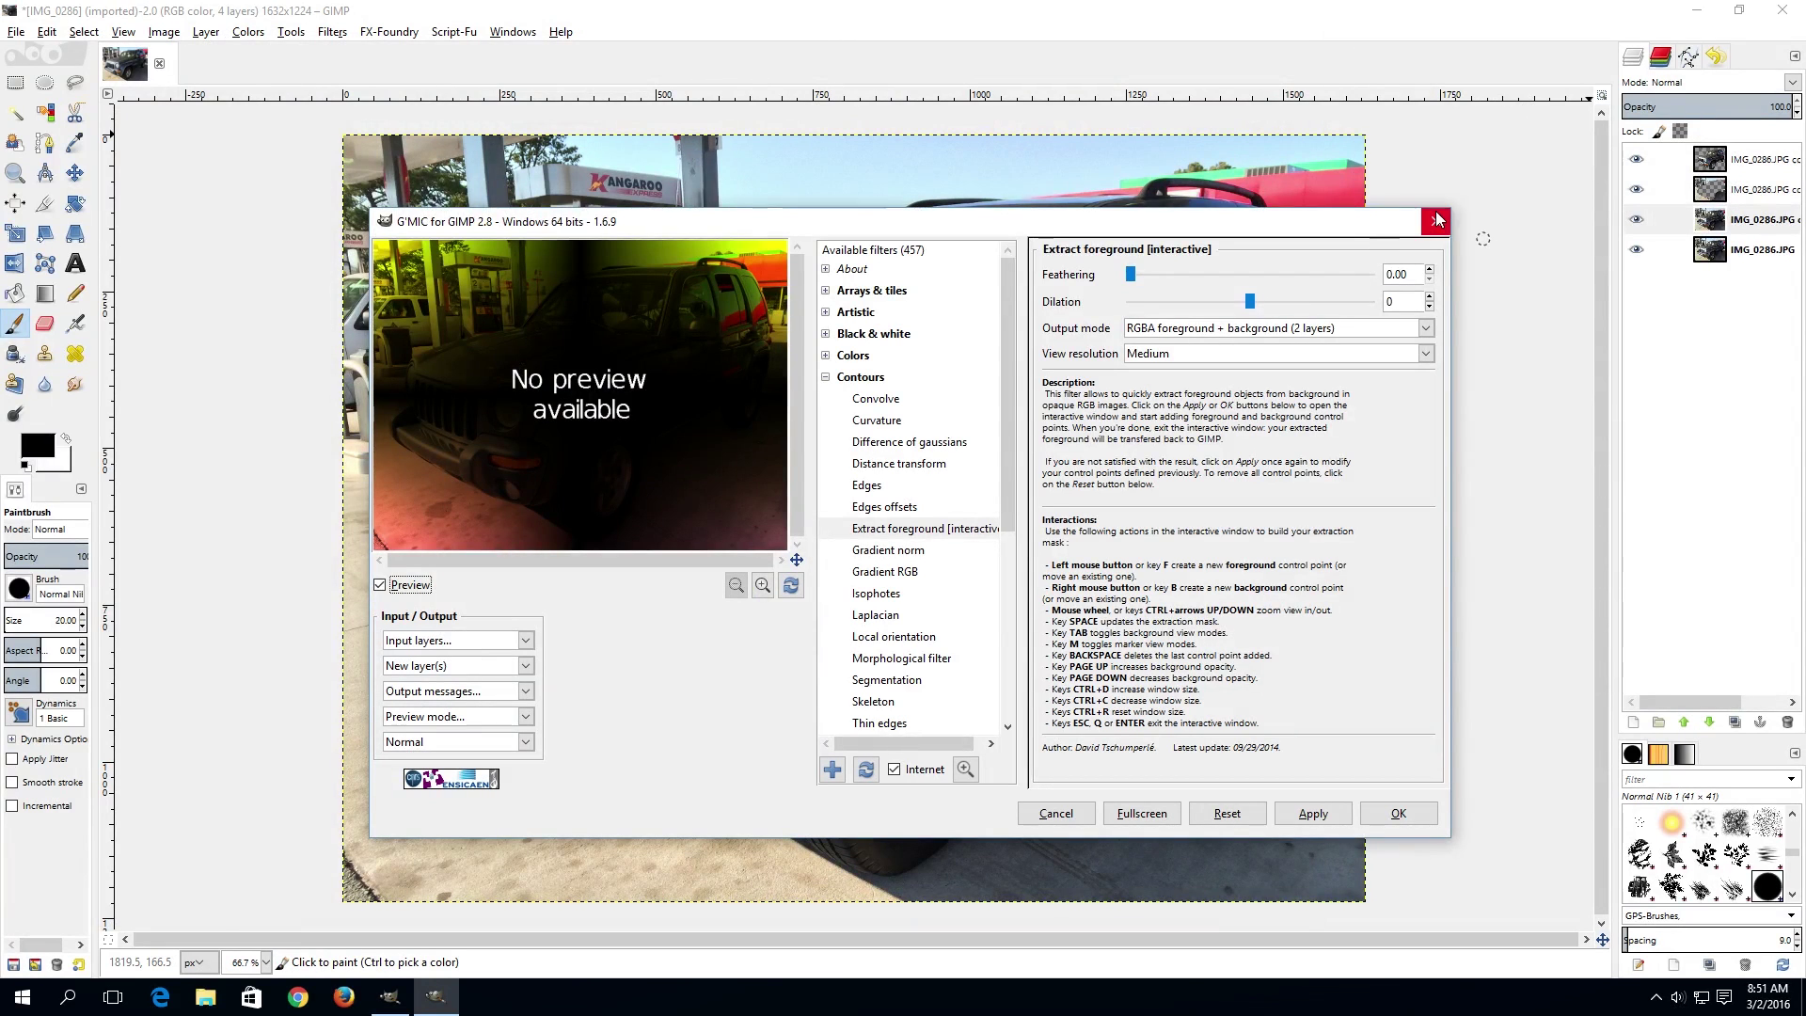
left_click(1641, 27)
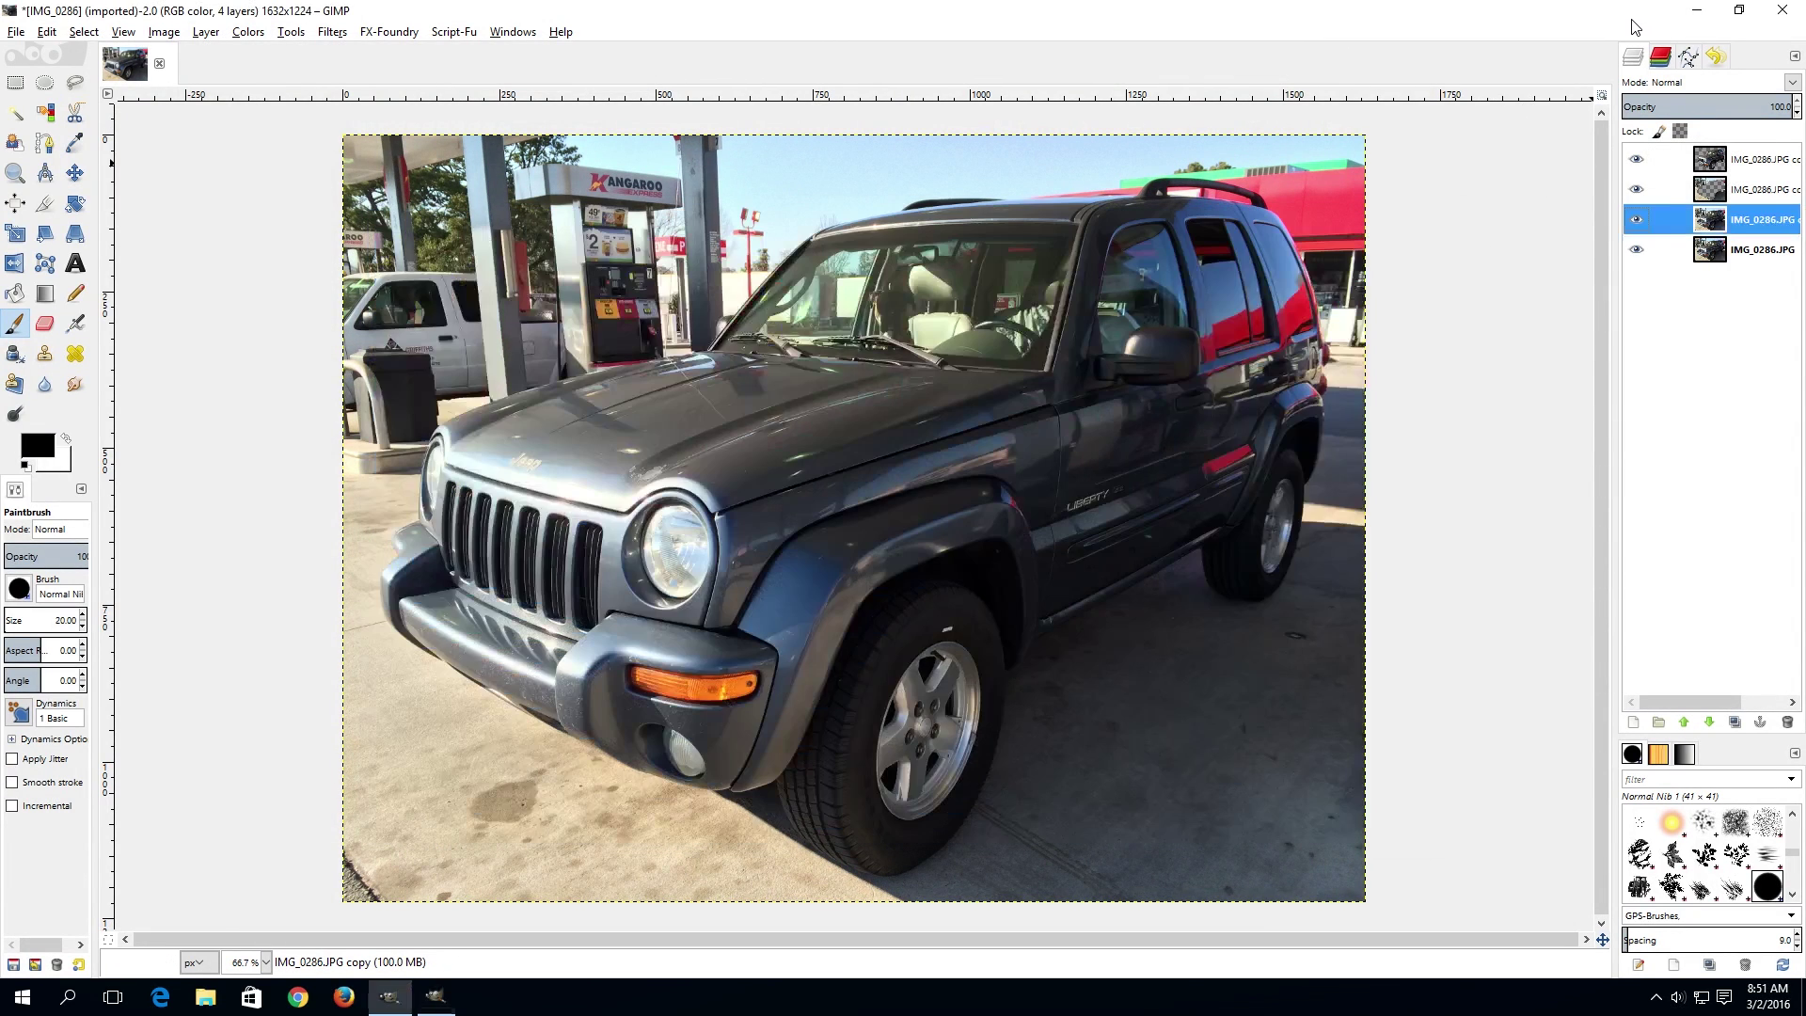
Step: Isolate the extracted background layer by hiding the other layers, and switch to viewing only the extracted foreground layer
left_click(1718, 194)
left_click(1642, 166)
left_click(1636, 219)
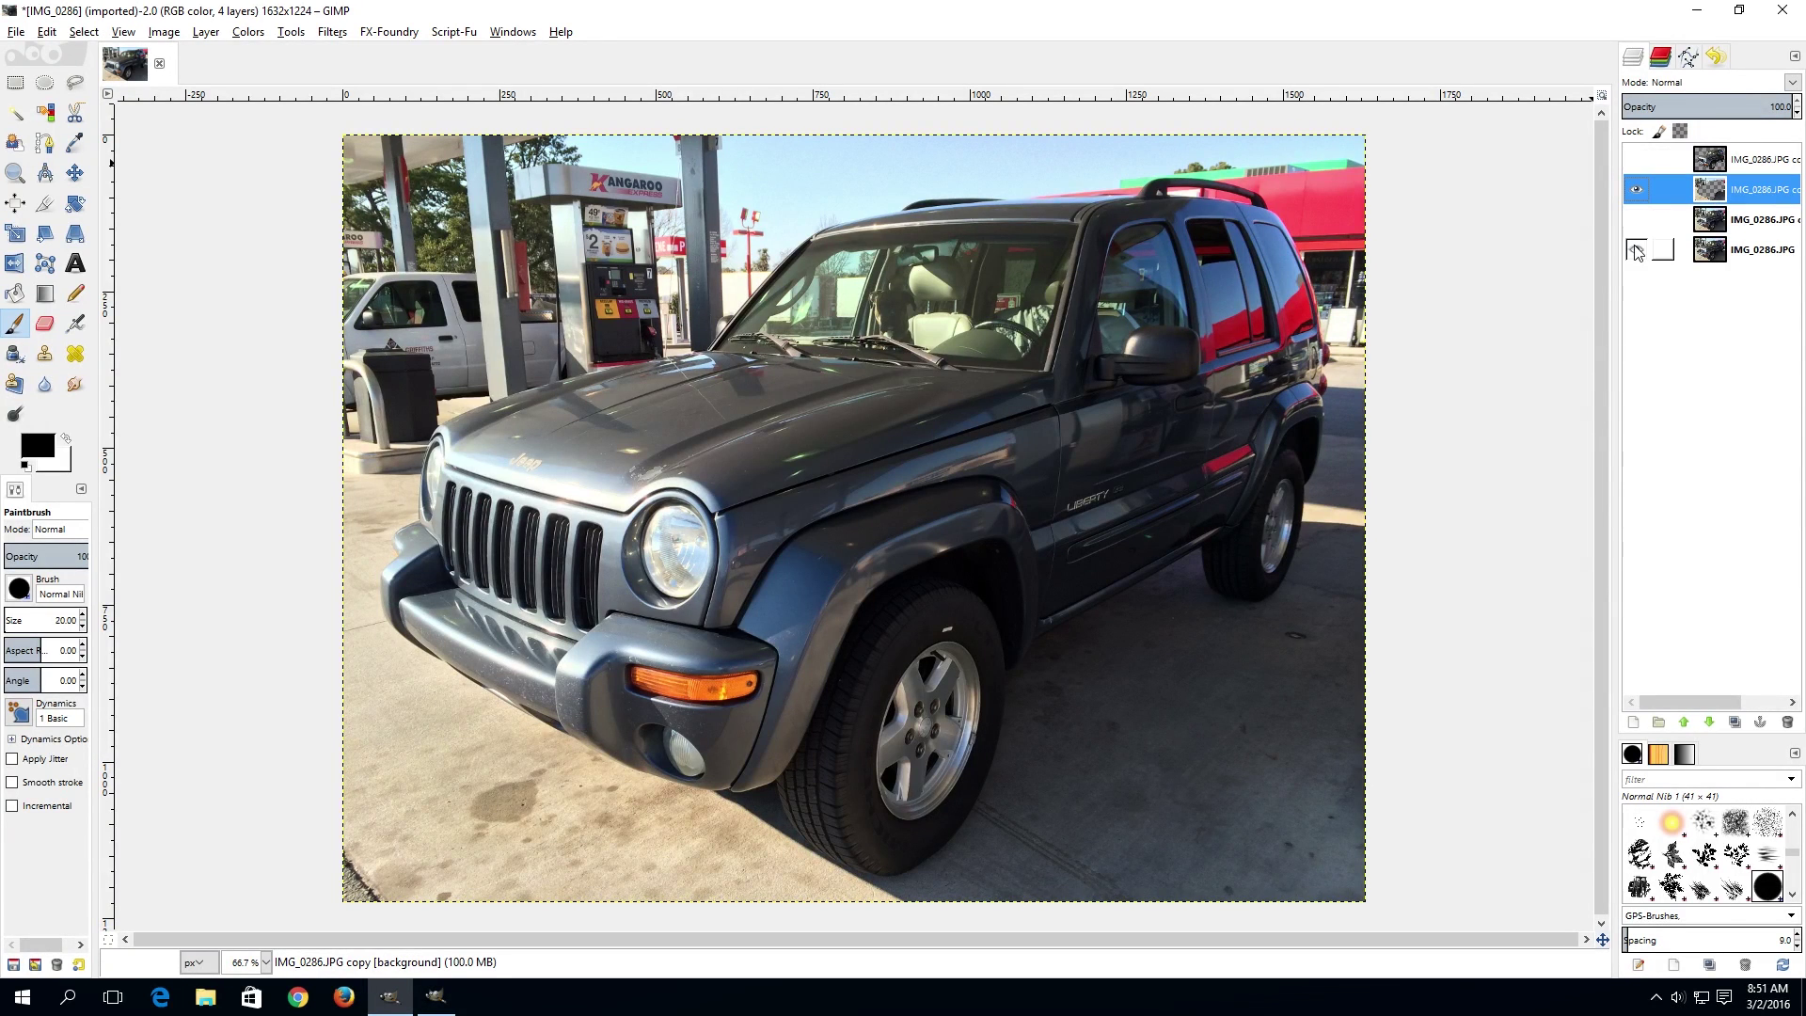
left_click(1636, 249)
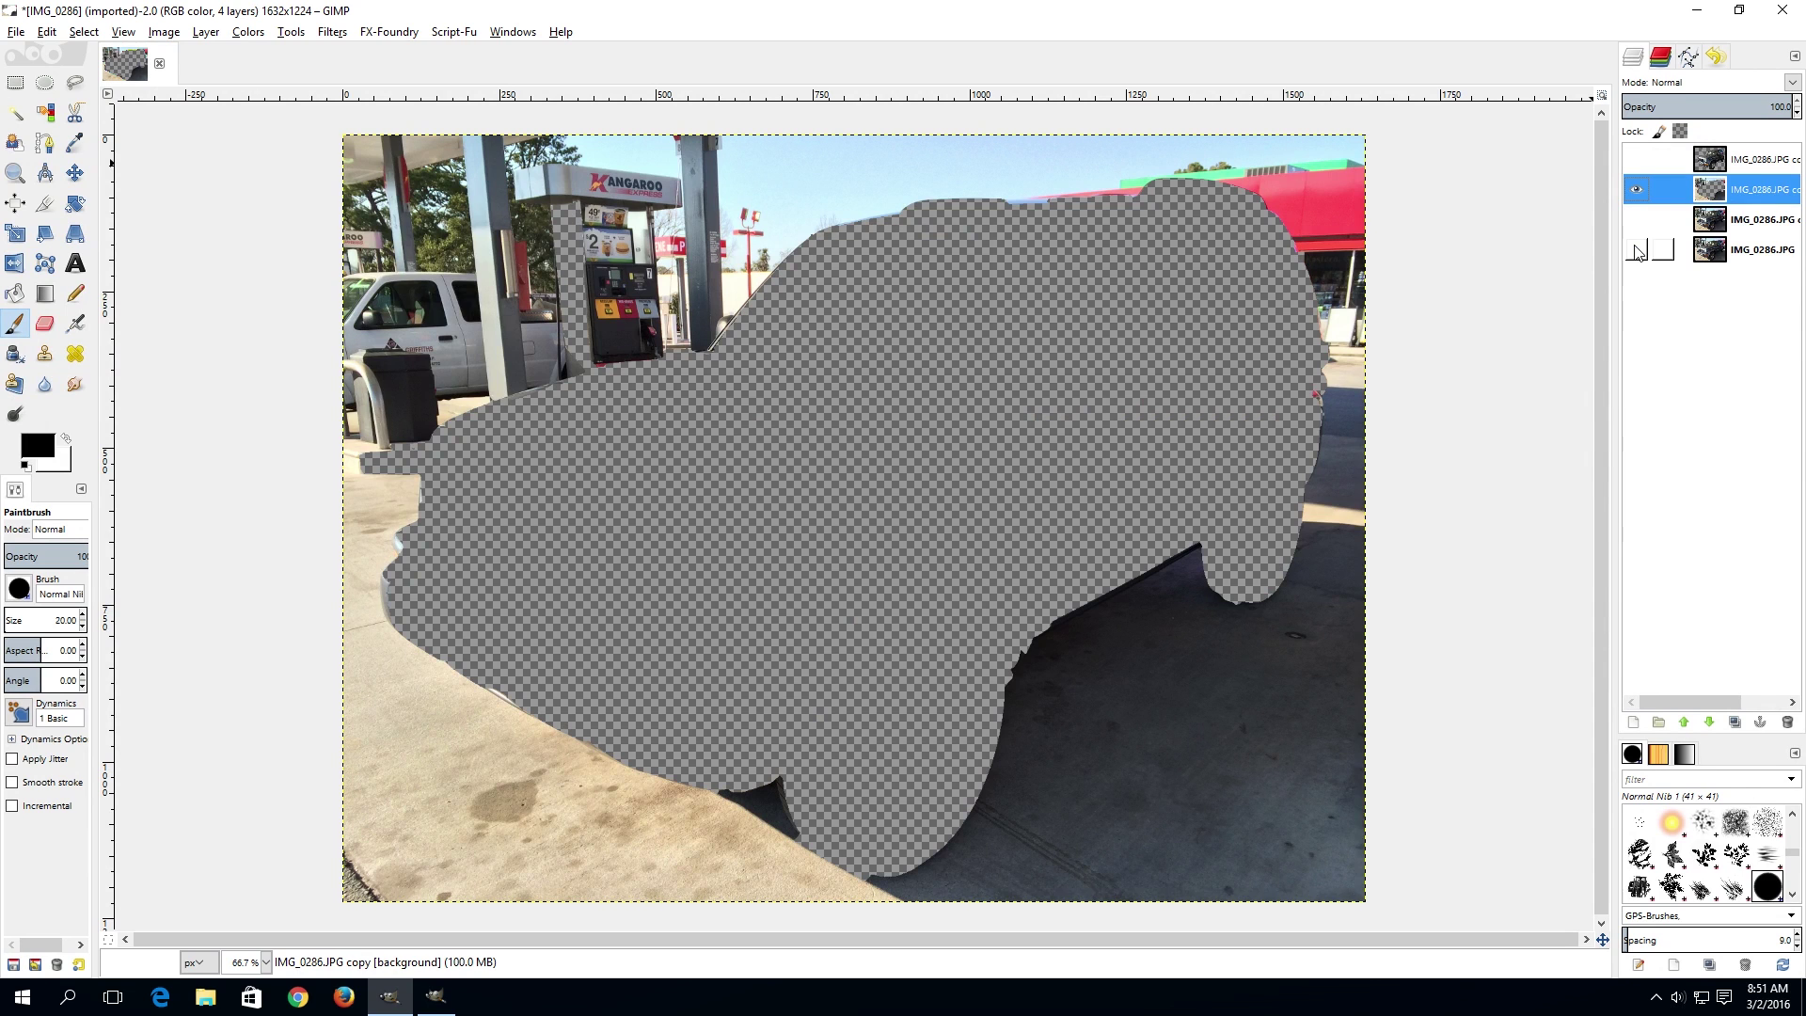
left_click(1642, 166)
left_click(1637, 189)
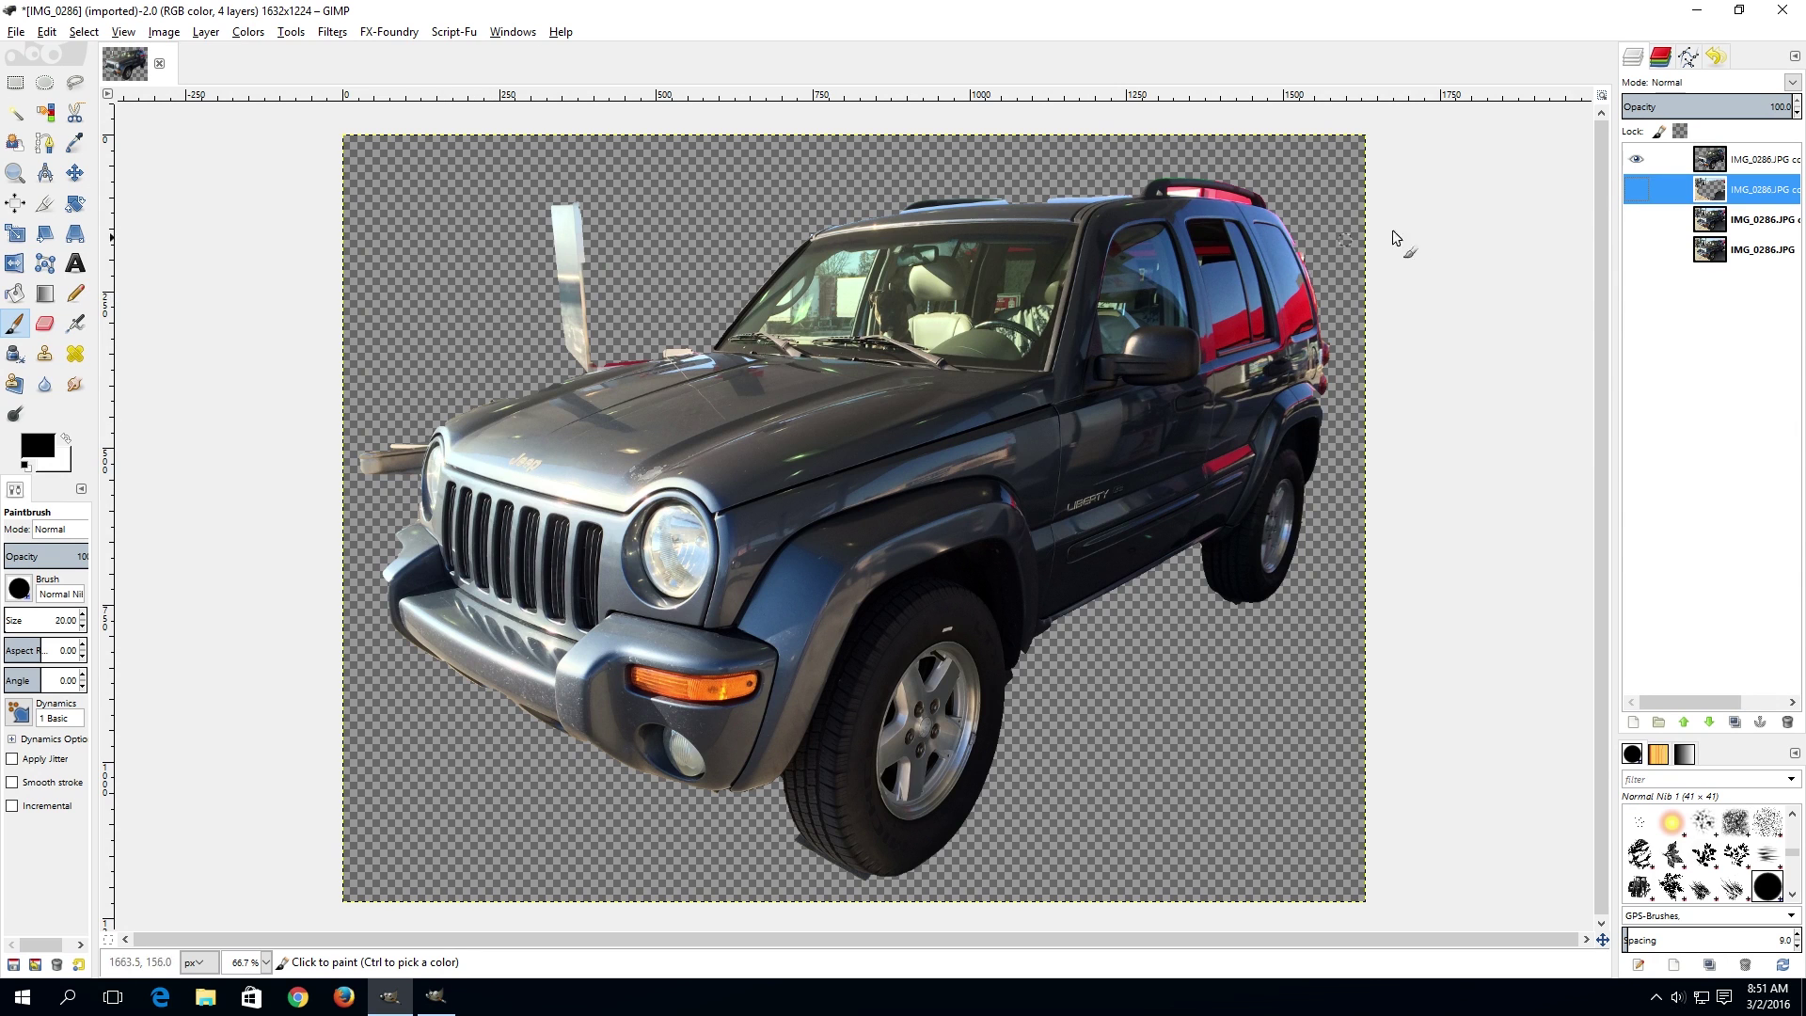
Step: Delete the extracted foreground and background layers and make the original photo and its copy visible again
left_click(1715, 165)
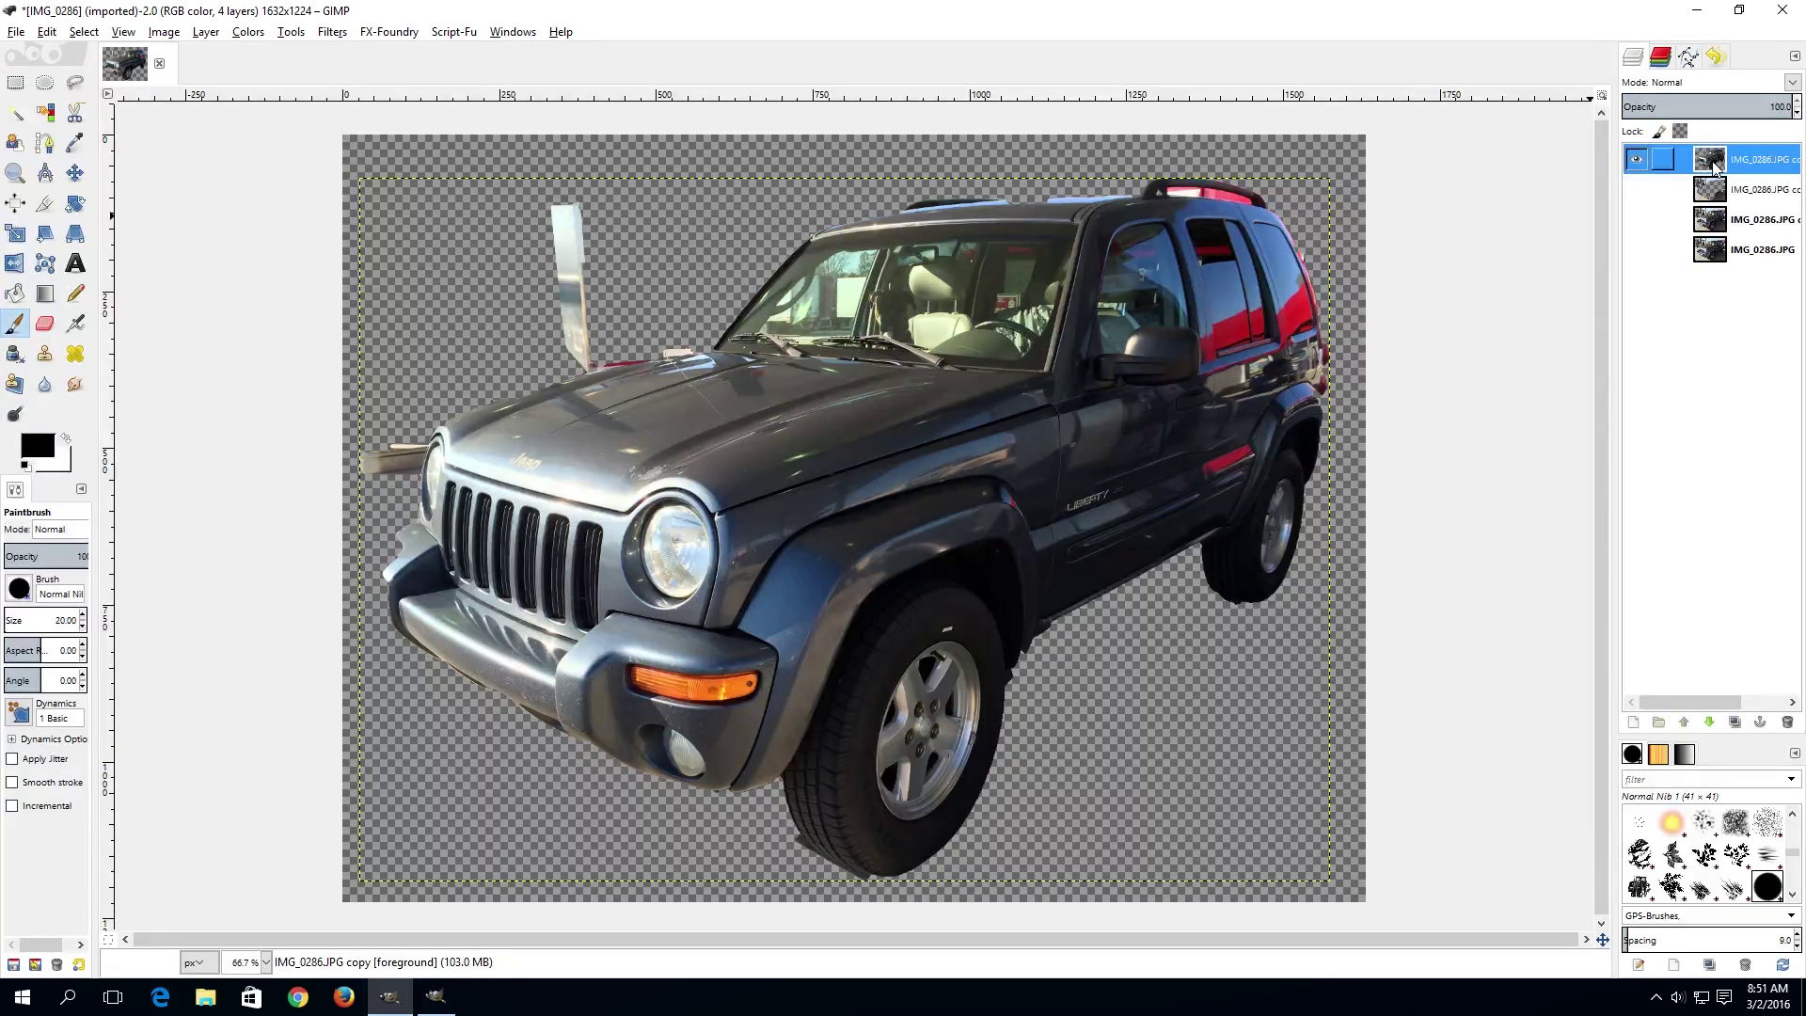
key("Delete")
left_click(1717, 191)
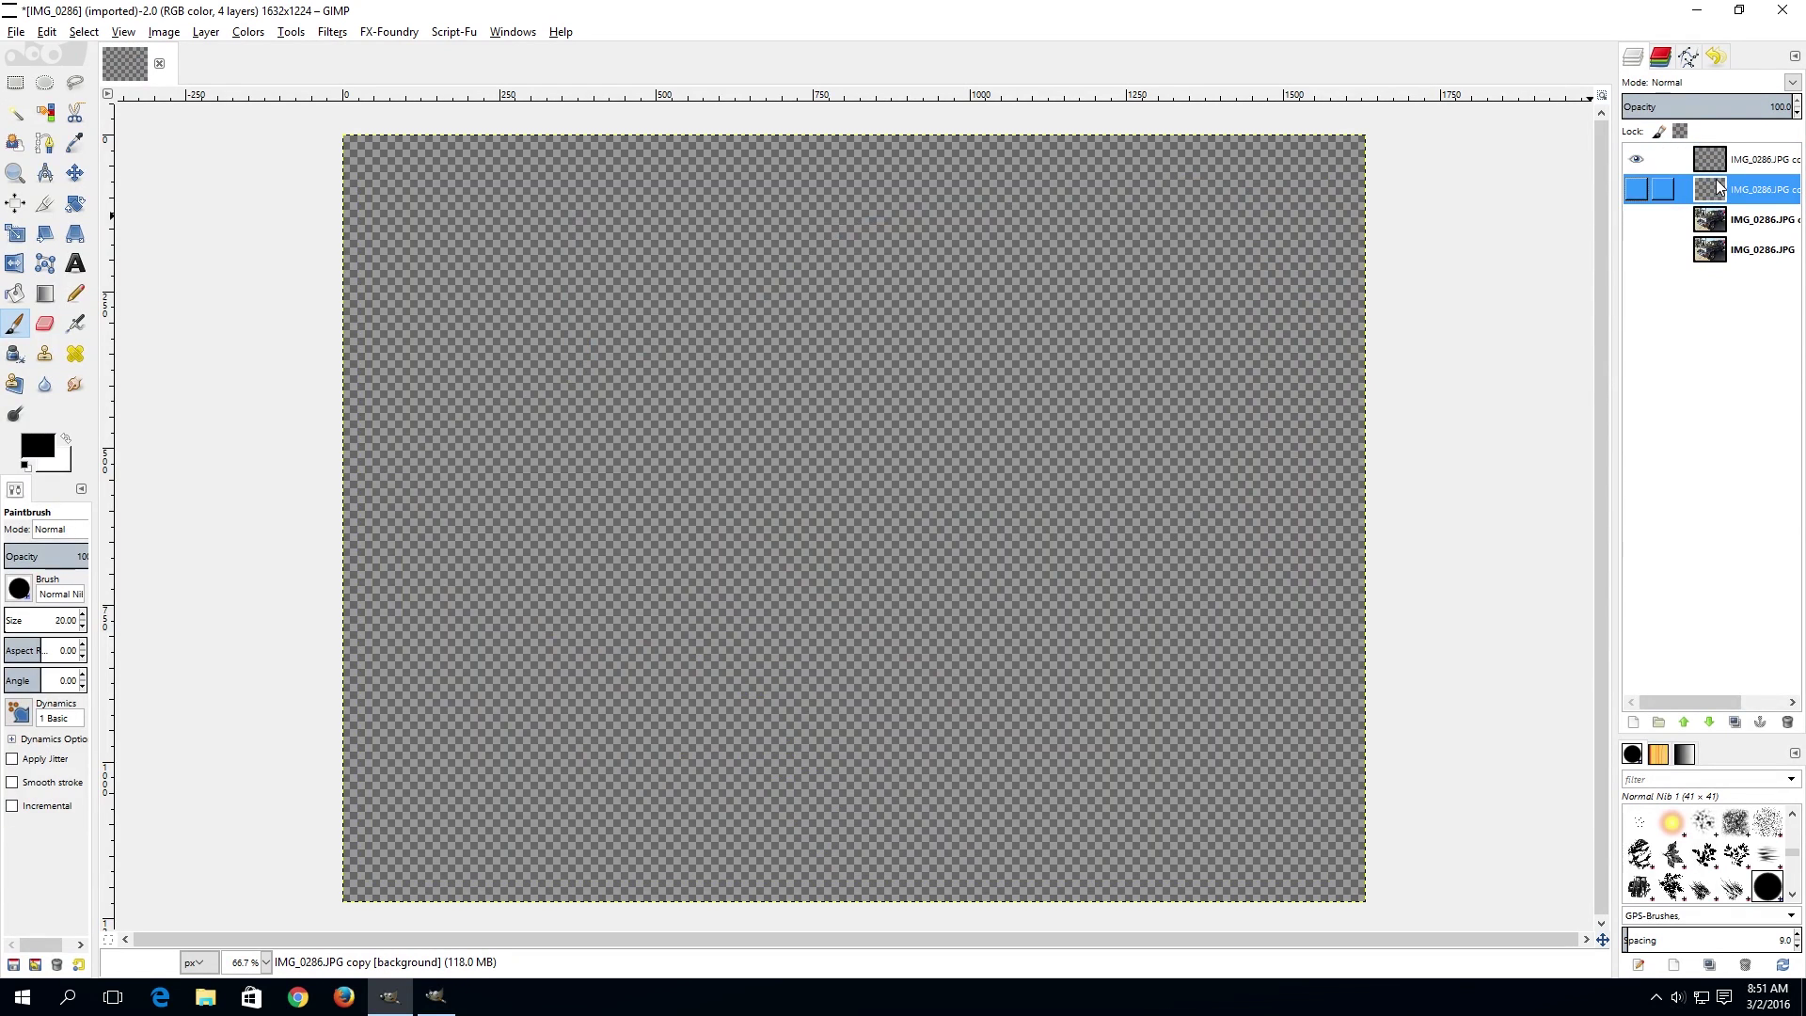
left_click(1717, 161)
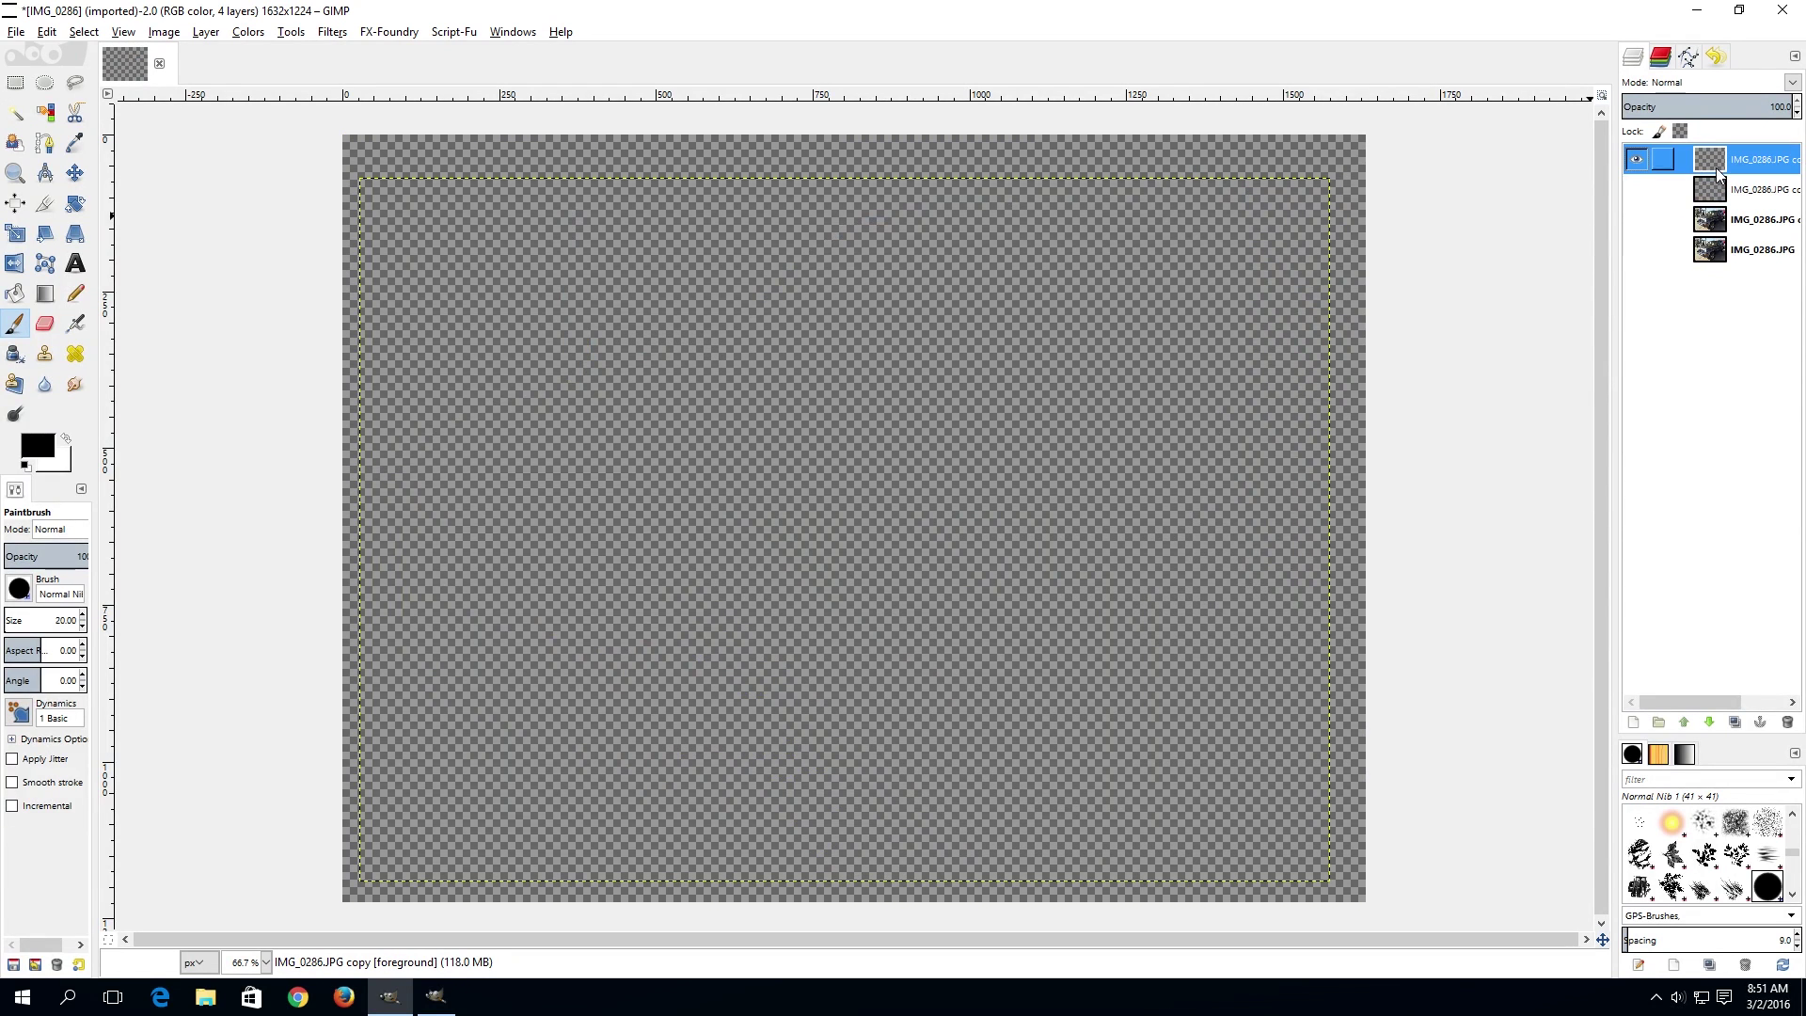
left_click(1787, 721)
left_click(1786, 721)
left_click(1637, 159)
left_click(1636, 189)
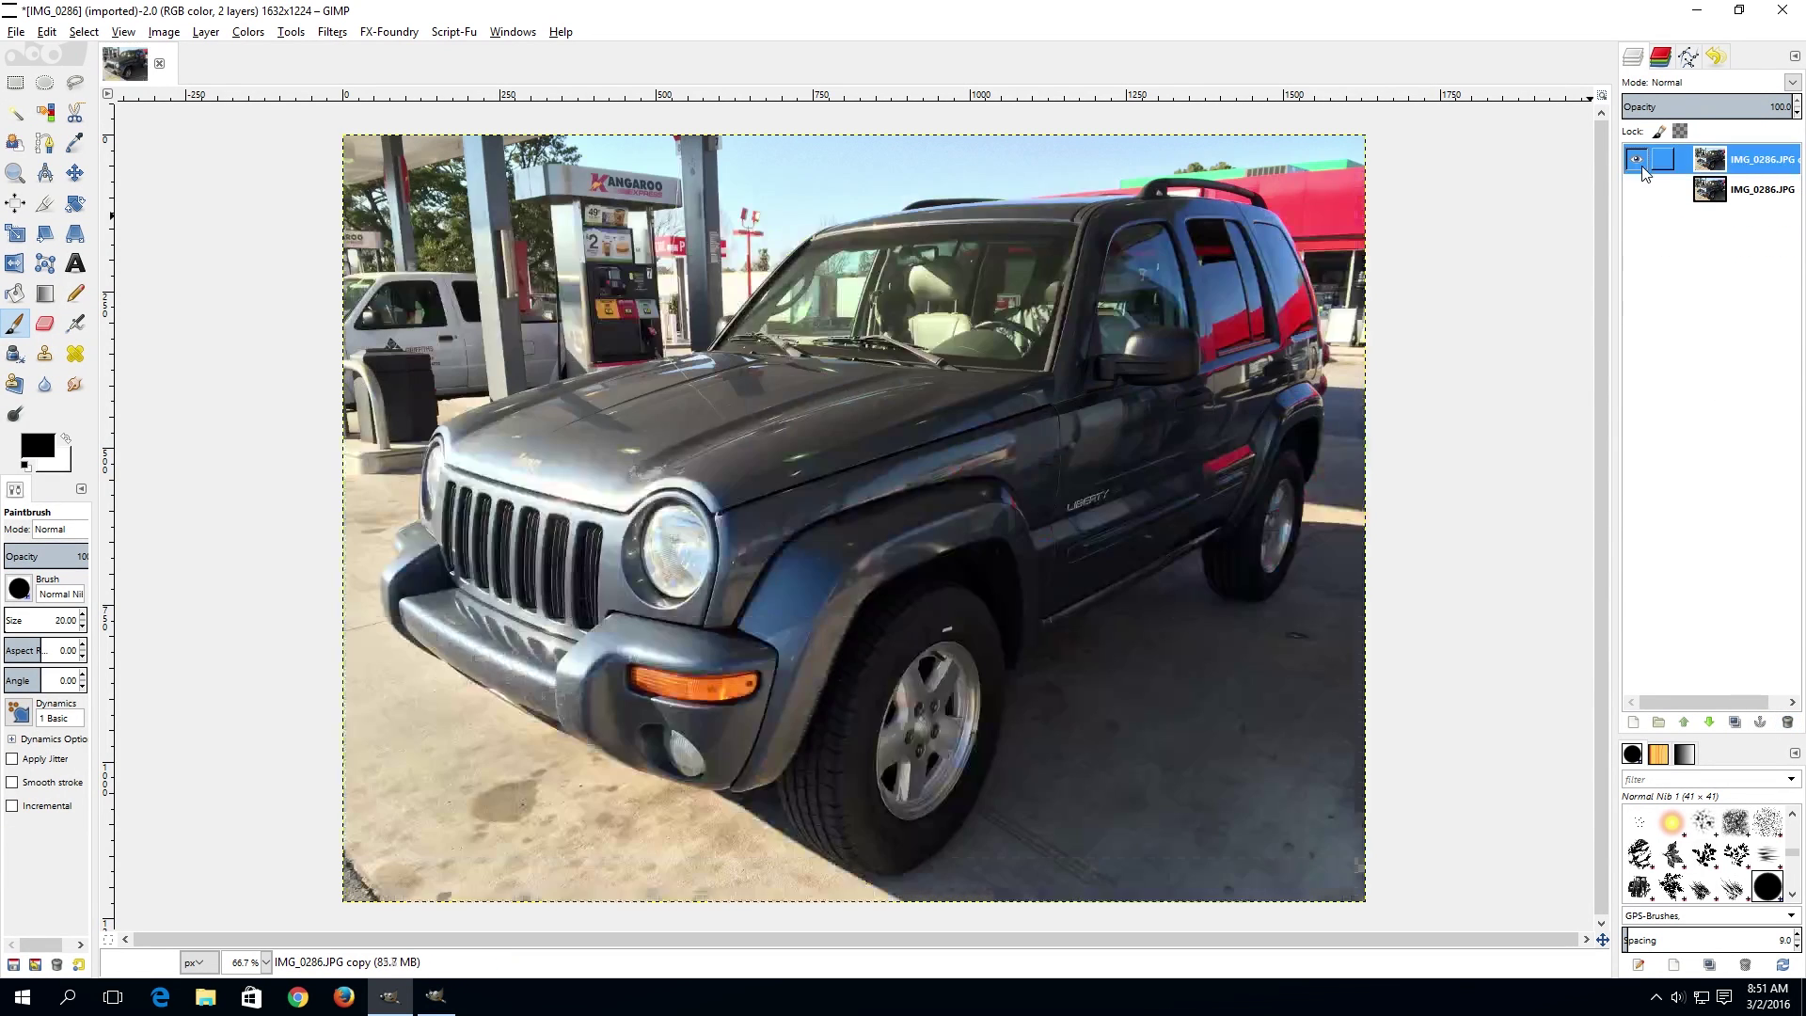
Step: Reopen the G'MIC filters and preview the Difference of gaussians and Thin edges contour filters on the Jeep photo
key("ctrl+shift+f")
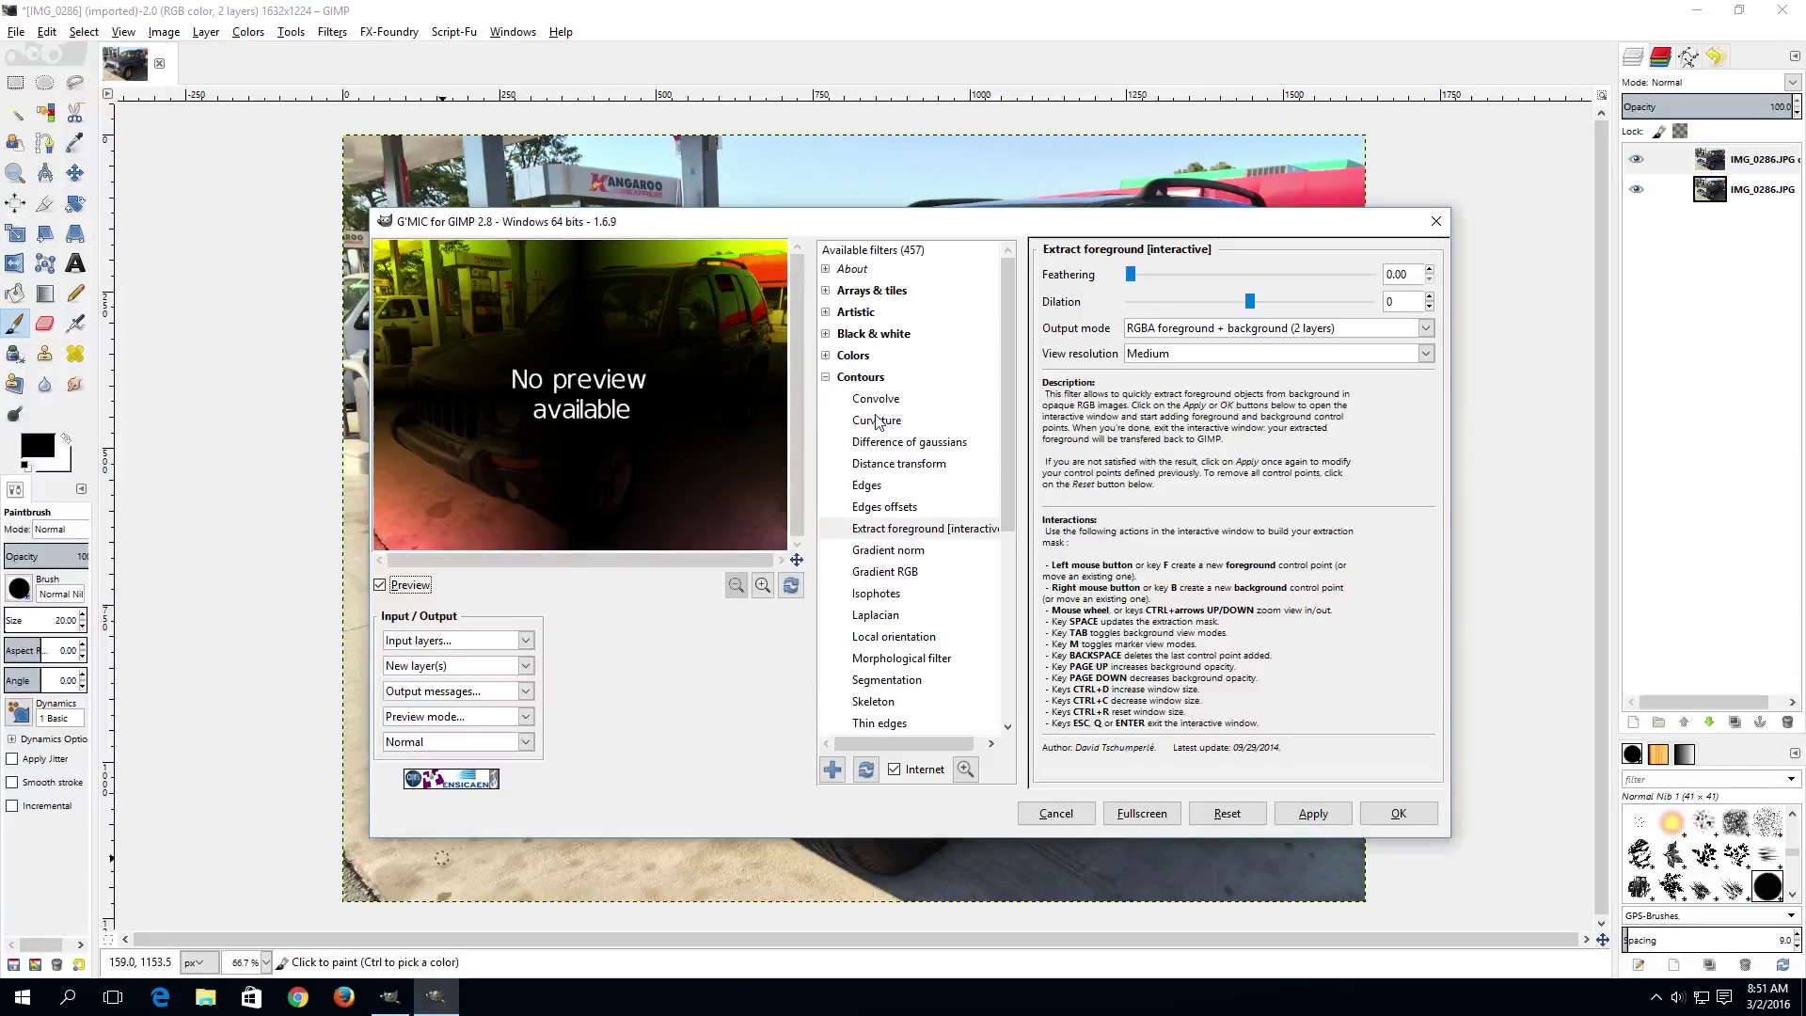
left_click(888, 448)
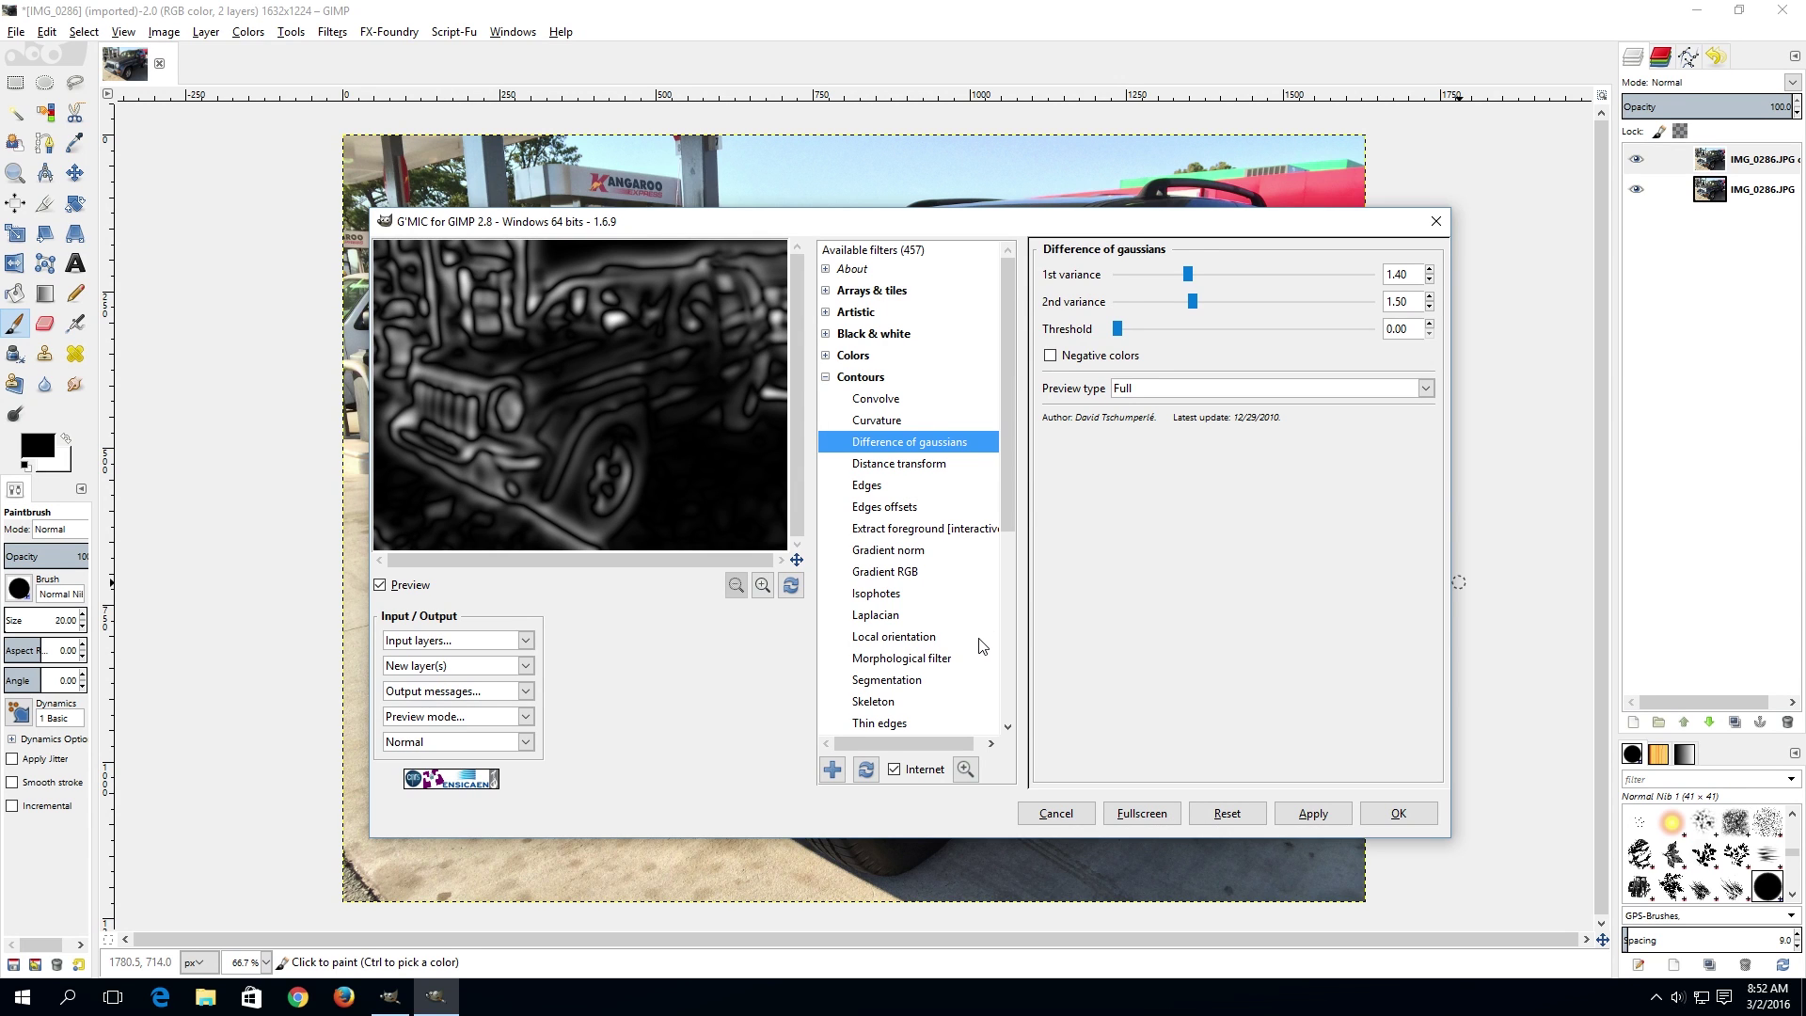
left_click_drag(1006, 517, 1006, 539)
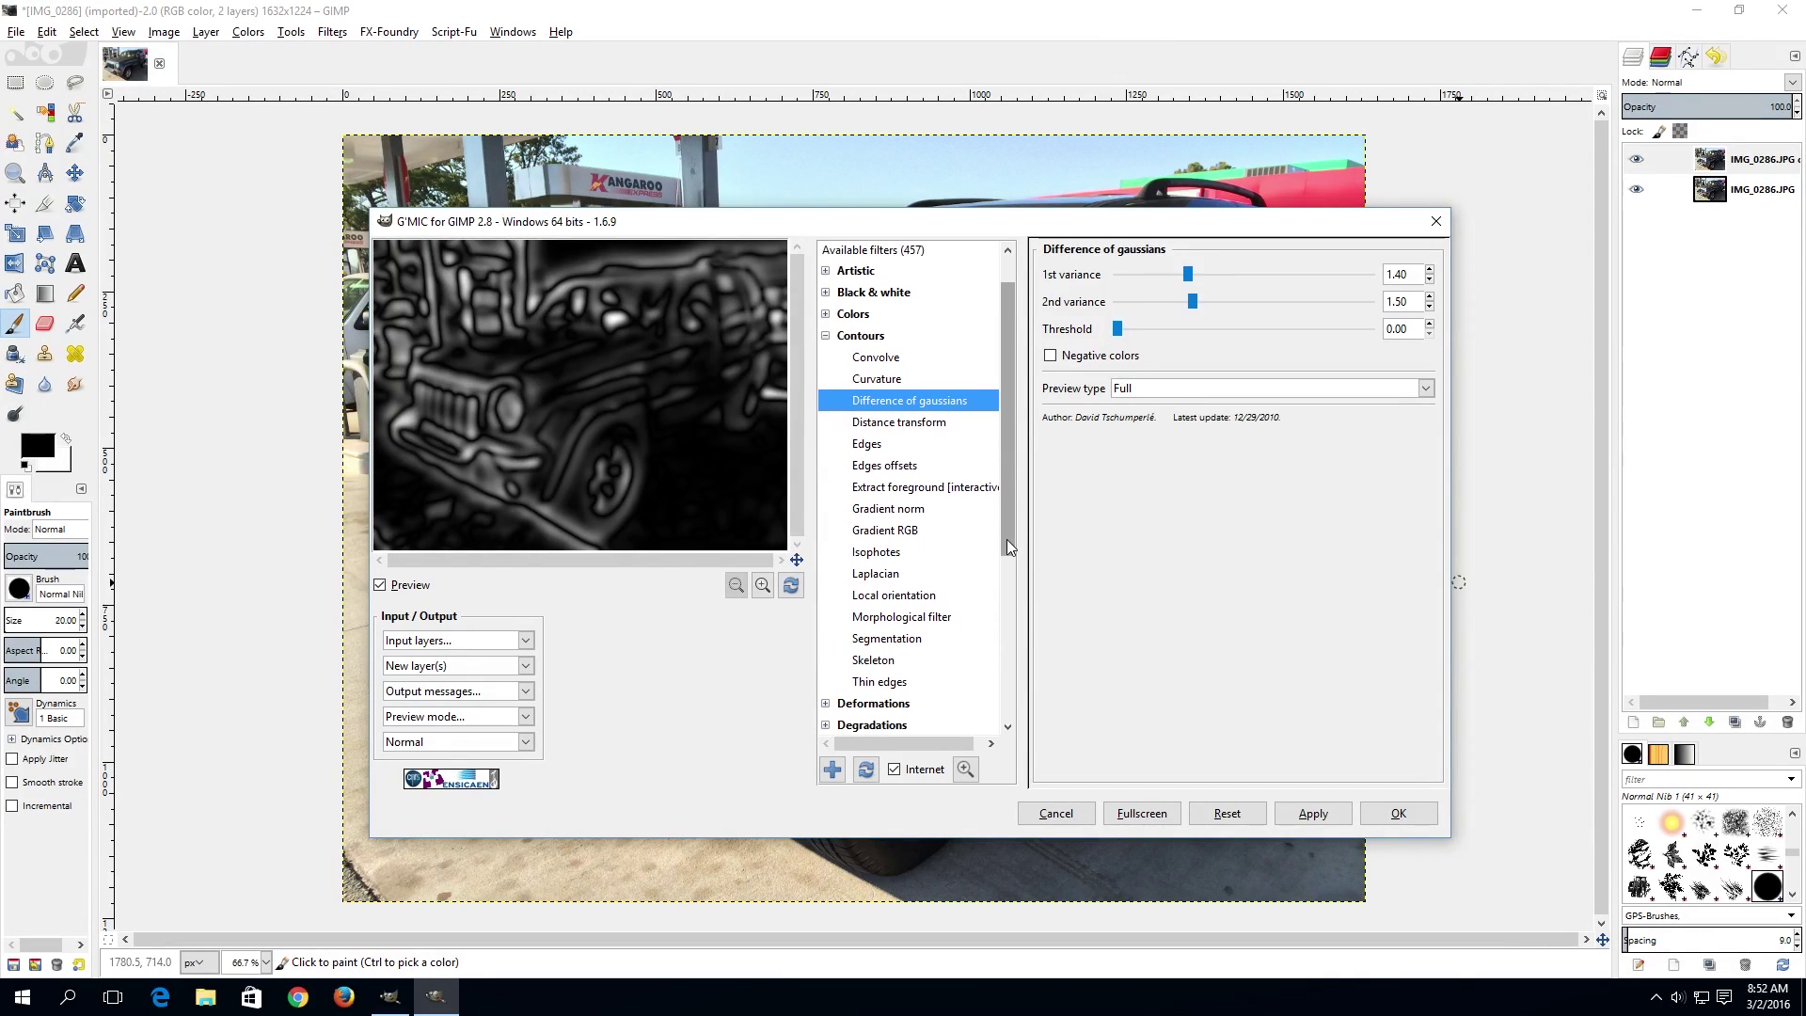
left_click(887, 682)
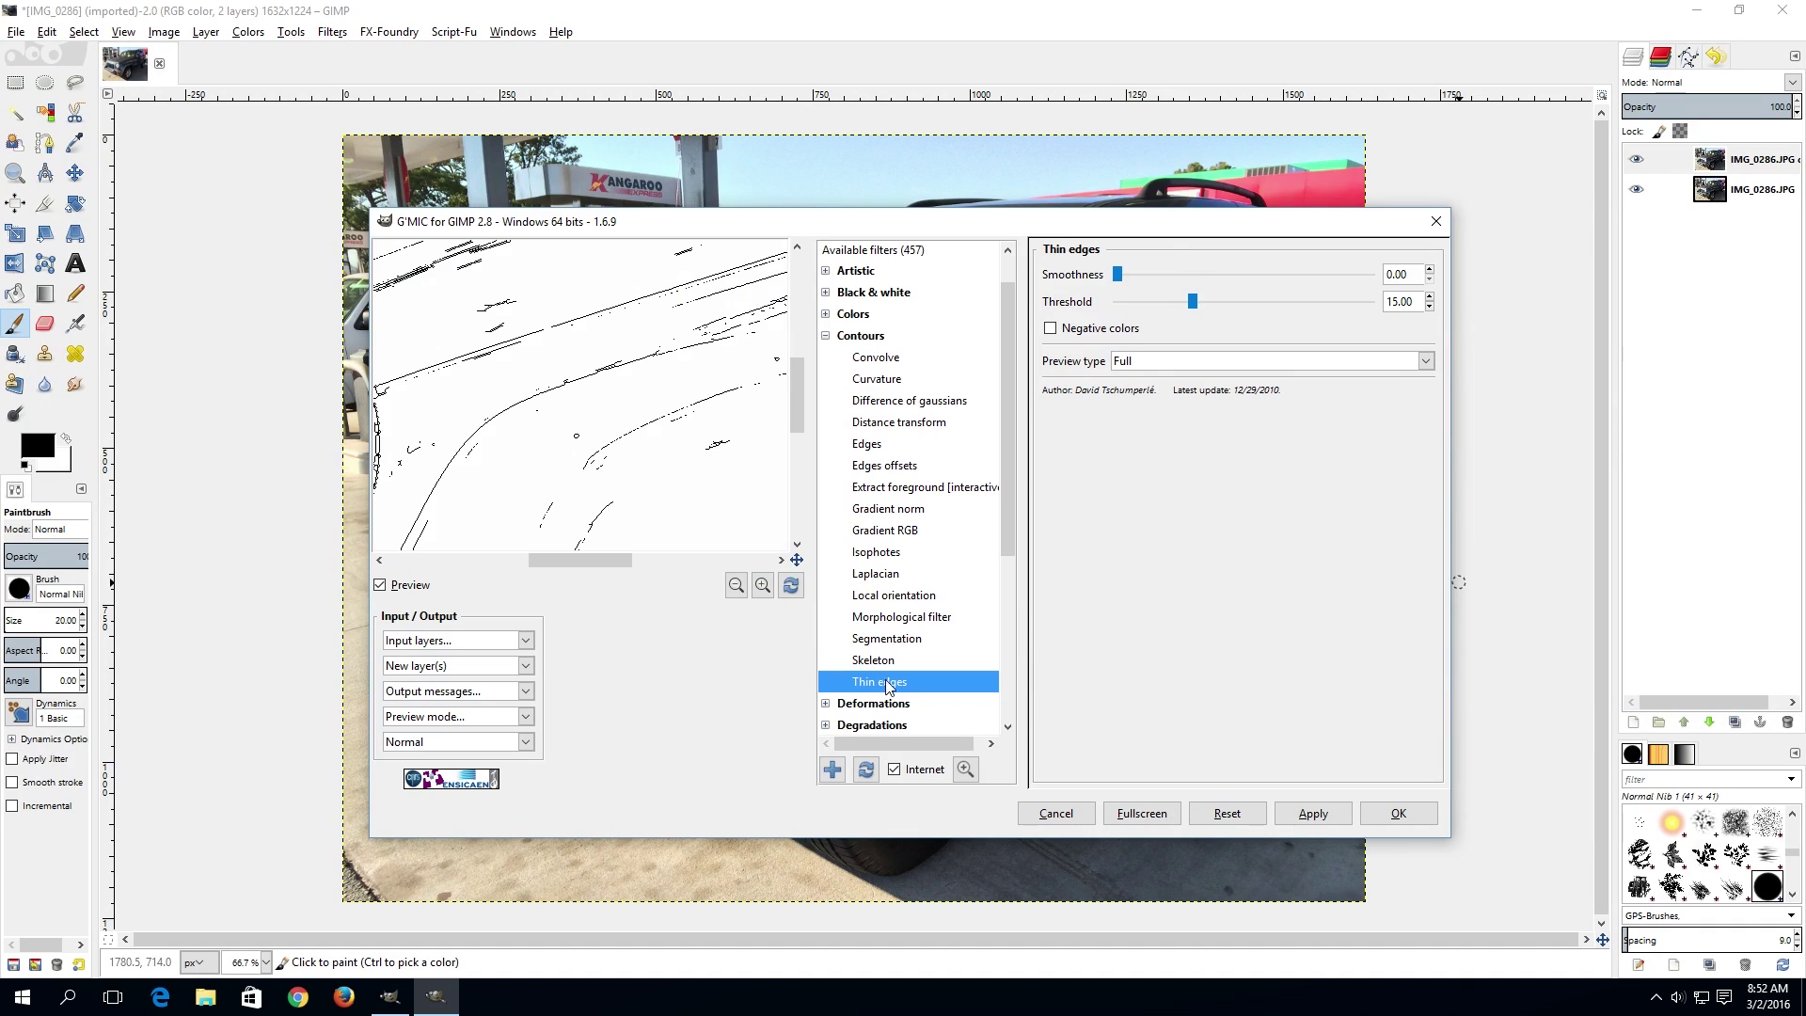
left_click(736, 585)
left_click(736, 585)
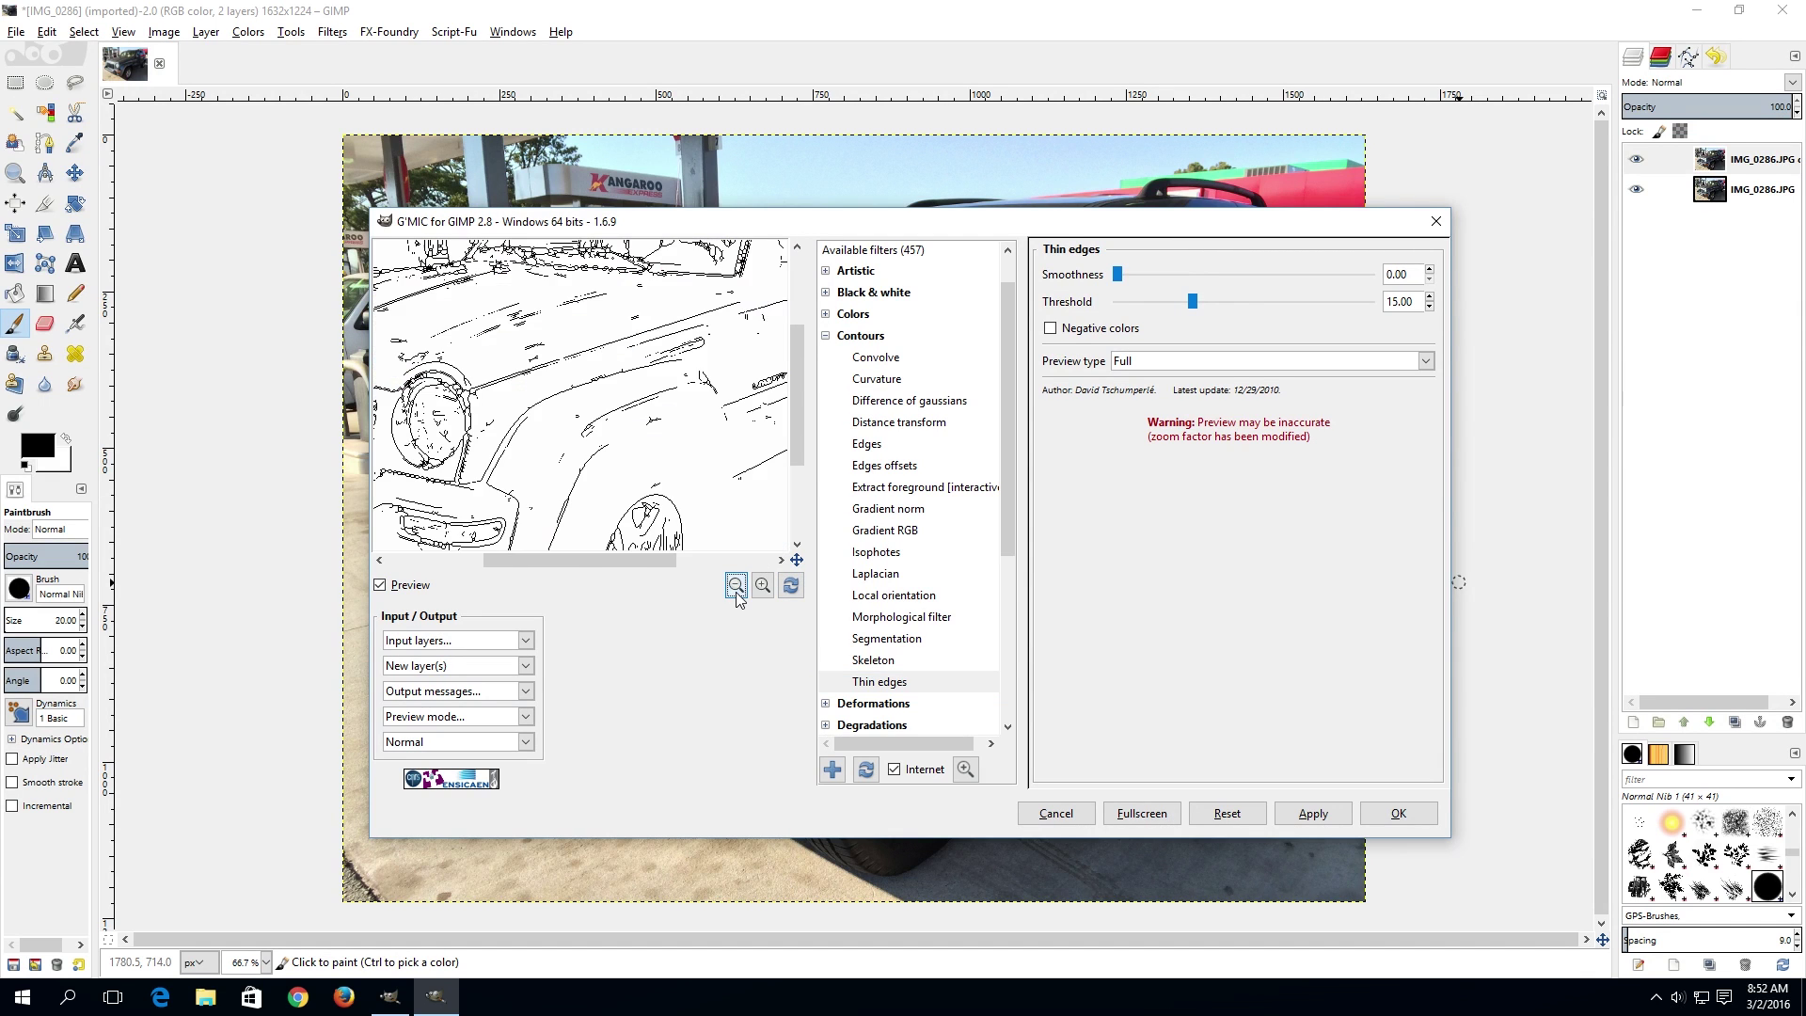
left_click_drag(545, 414, 742, 454)
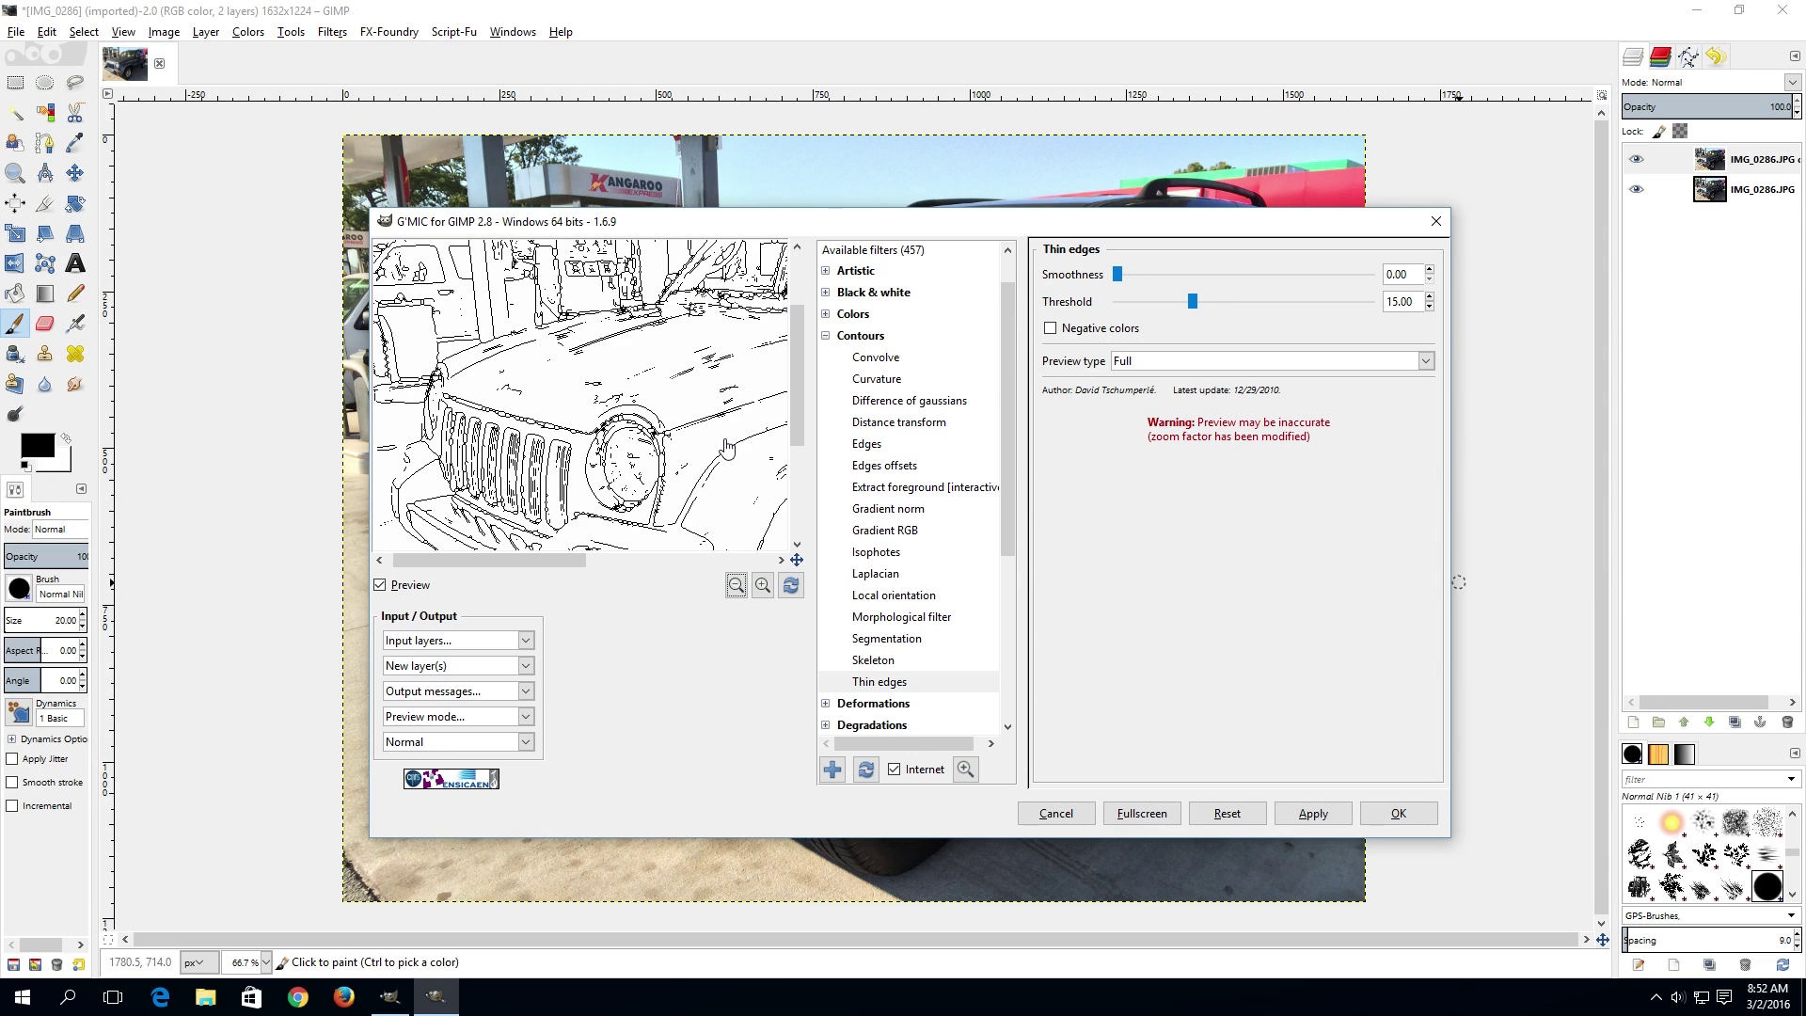
Step: Preview the Select-replace color filter from the Colors category with the selected color sampled as #5F5F5F
left_click(833, 339)
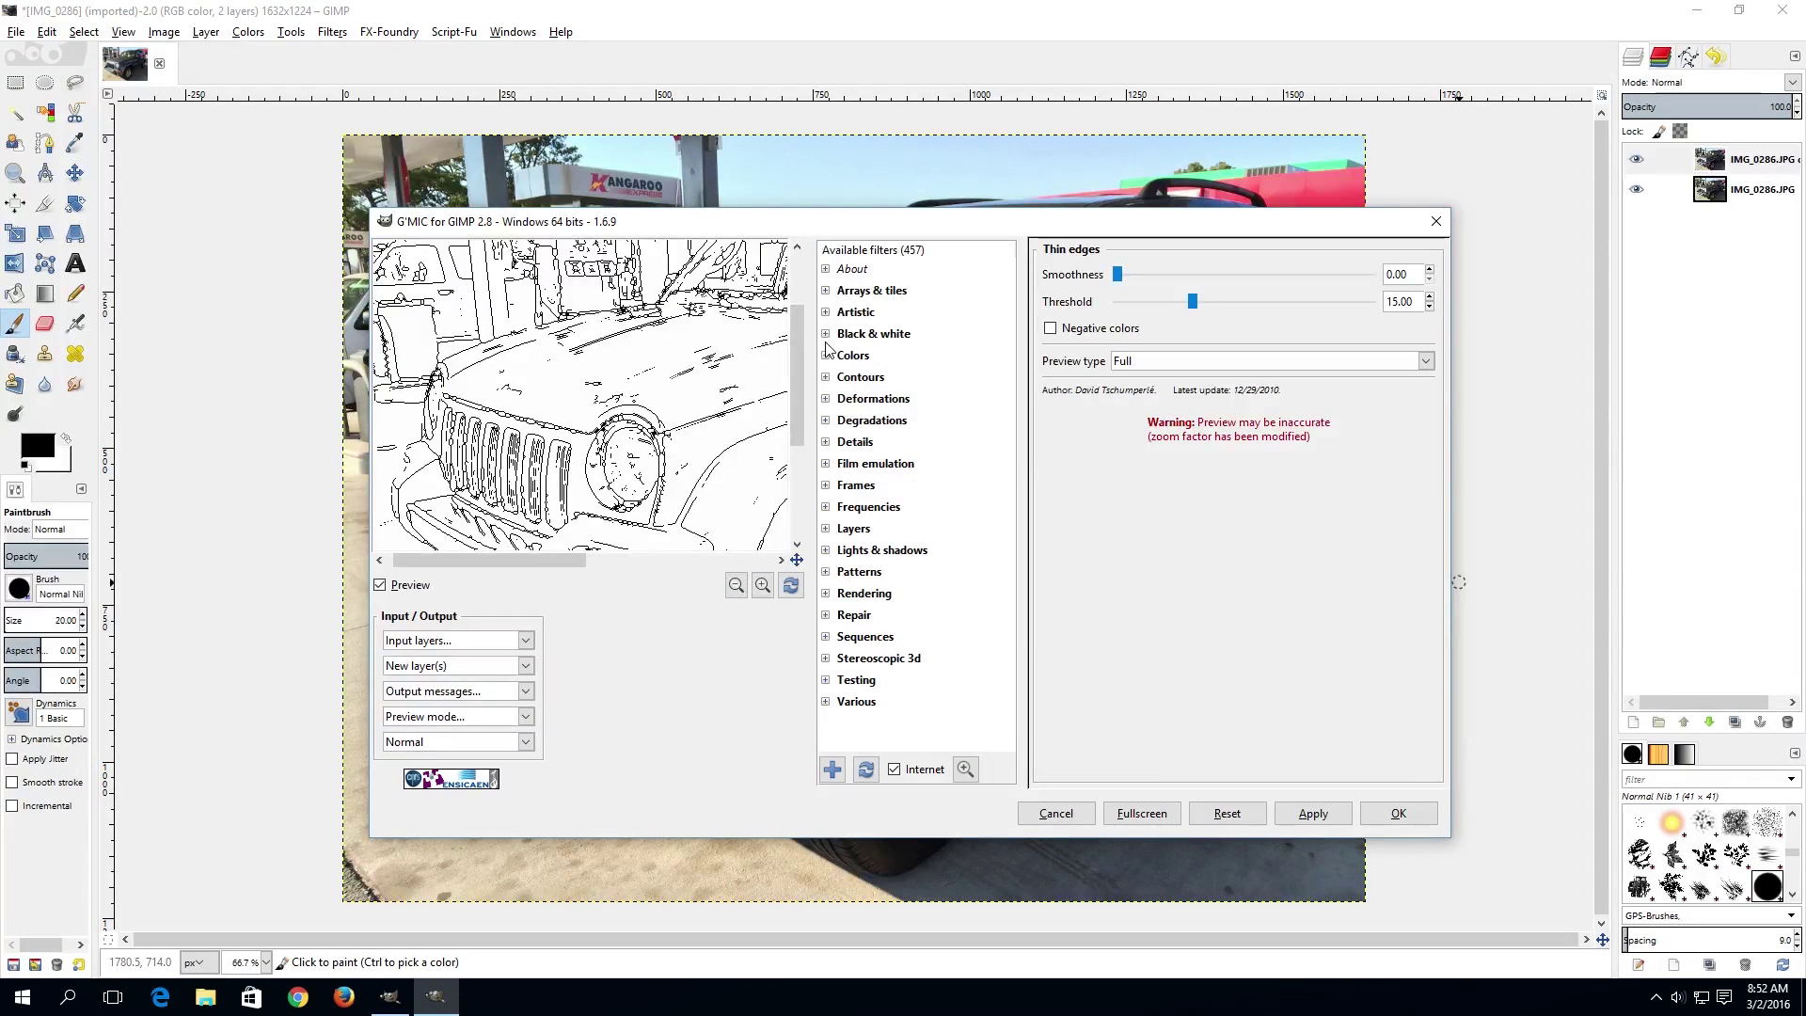
left_click(826, 357)
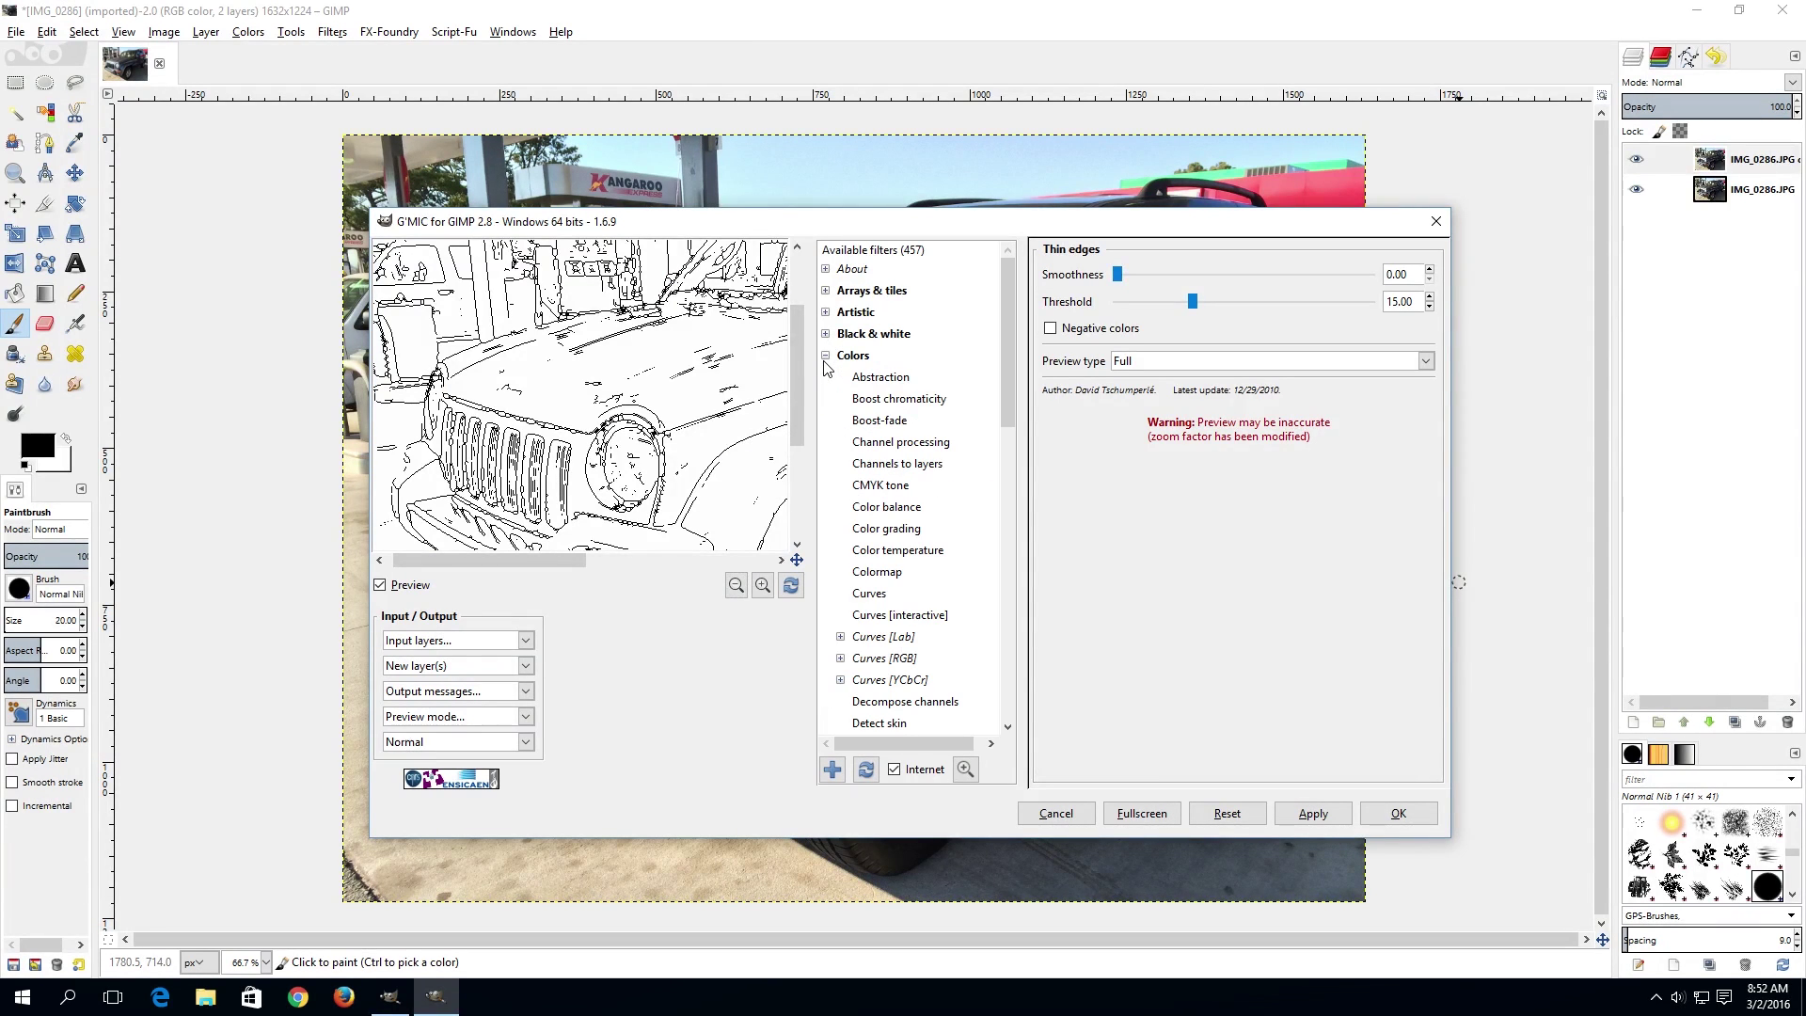
left_click_drag(1002, 416, 987, 607)
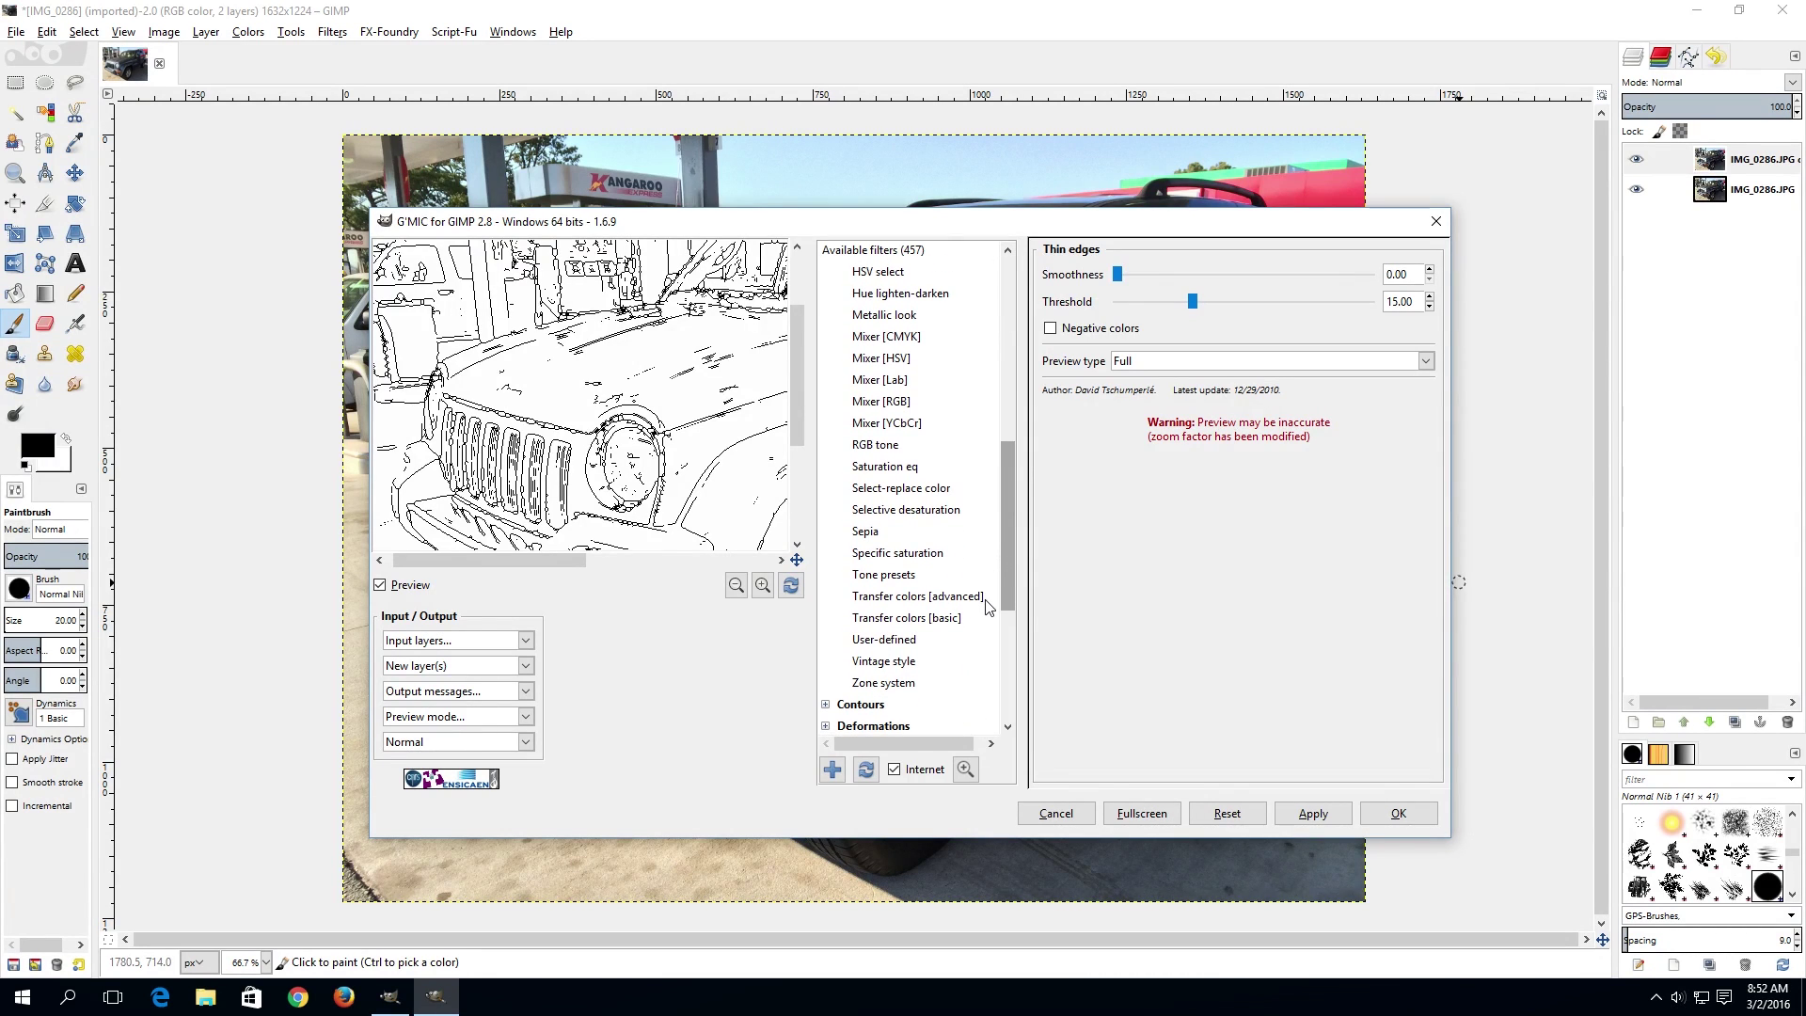
left_click_drag(988, 606, 987, 606)
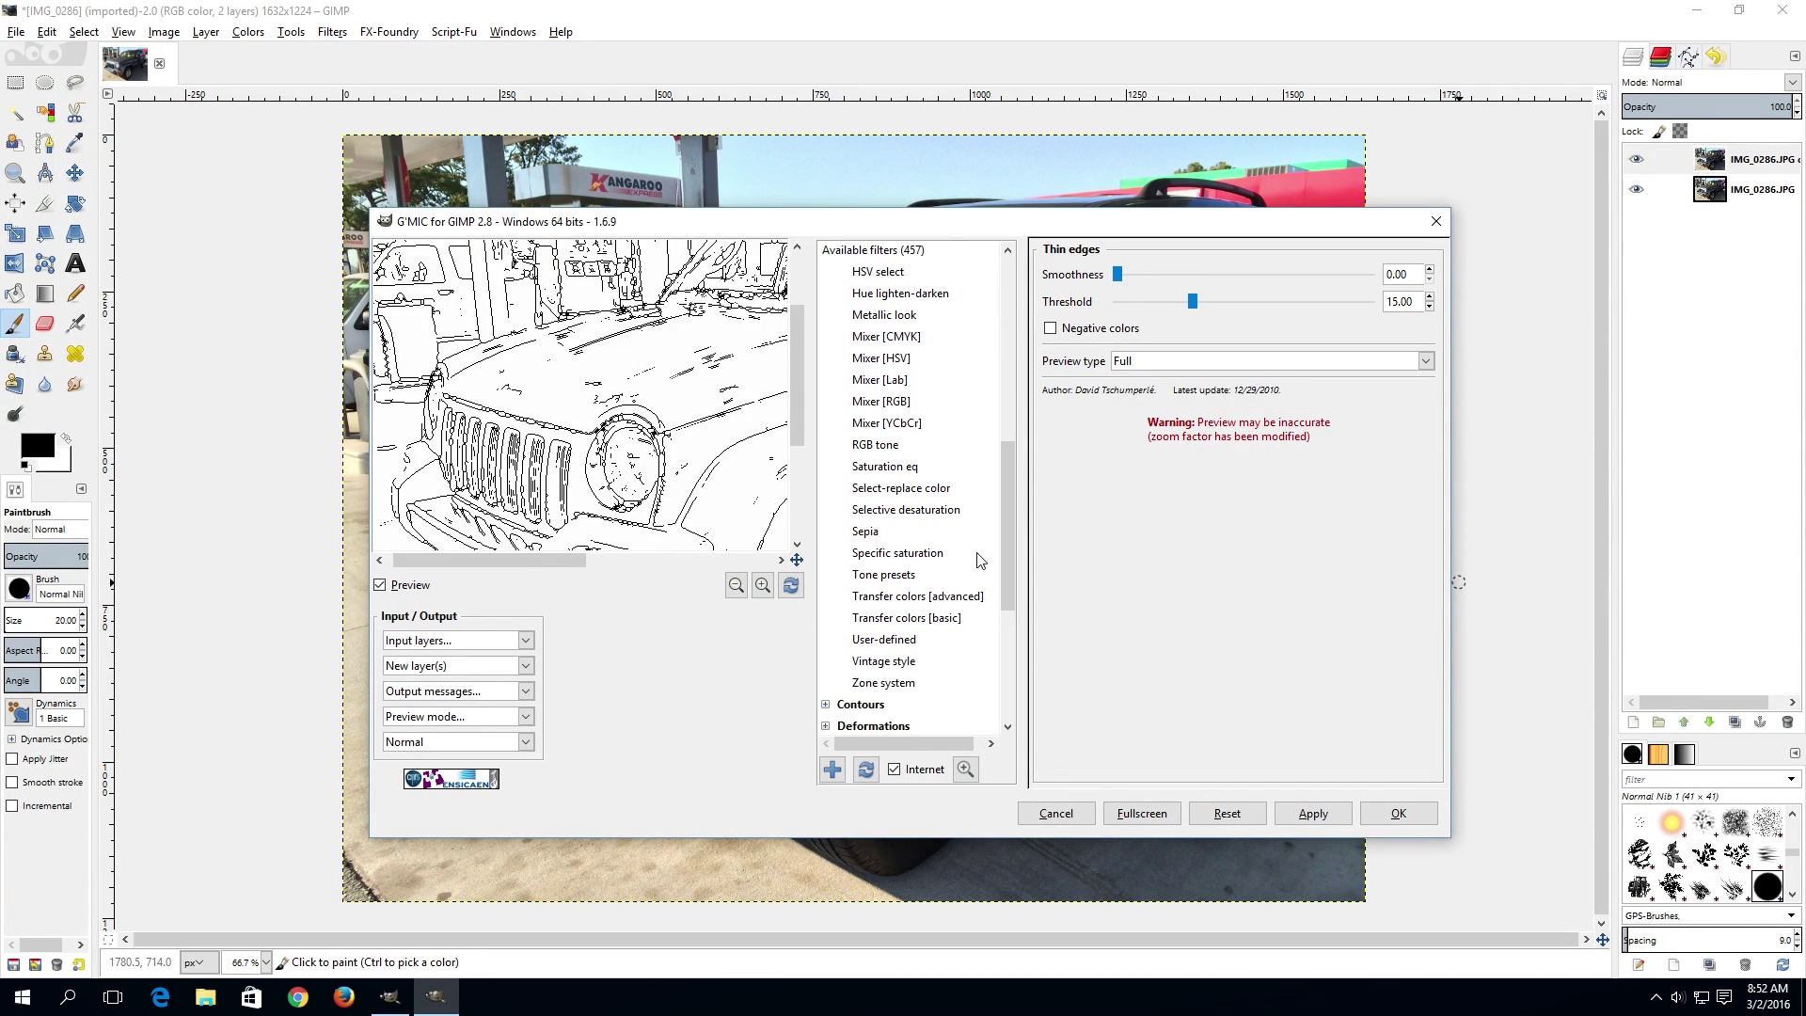
left_click(894, 496)
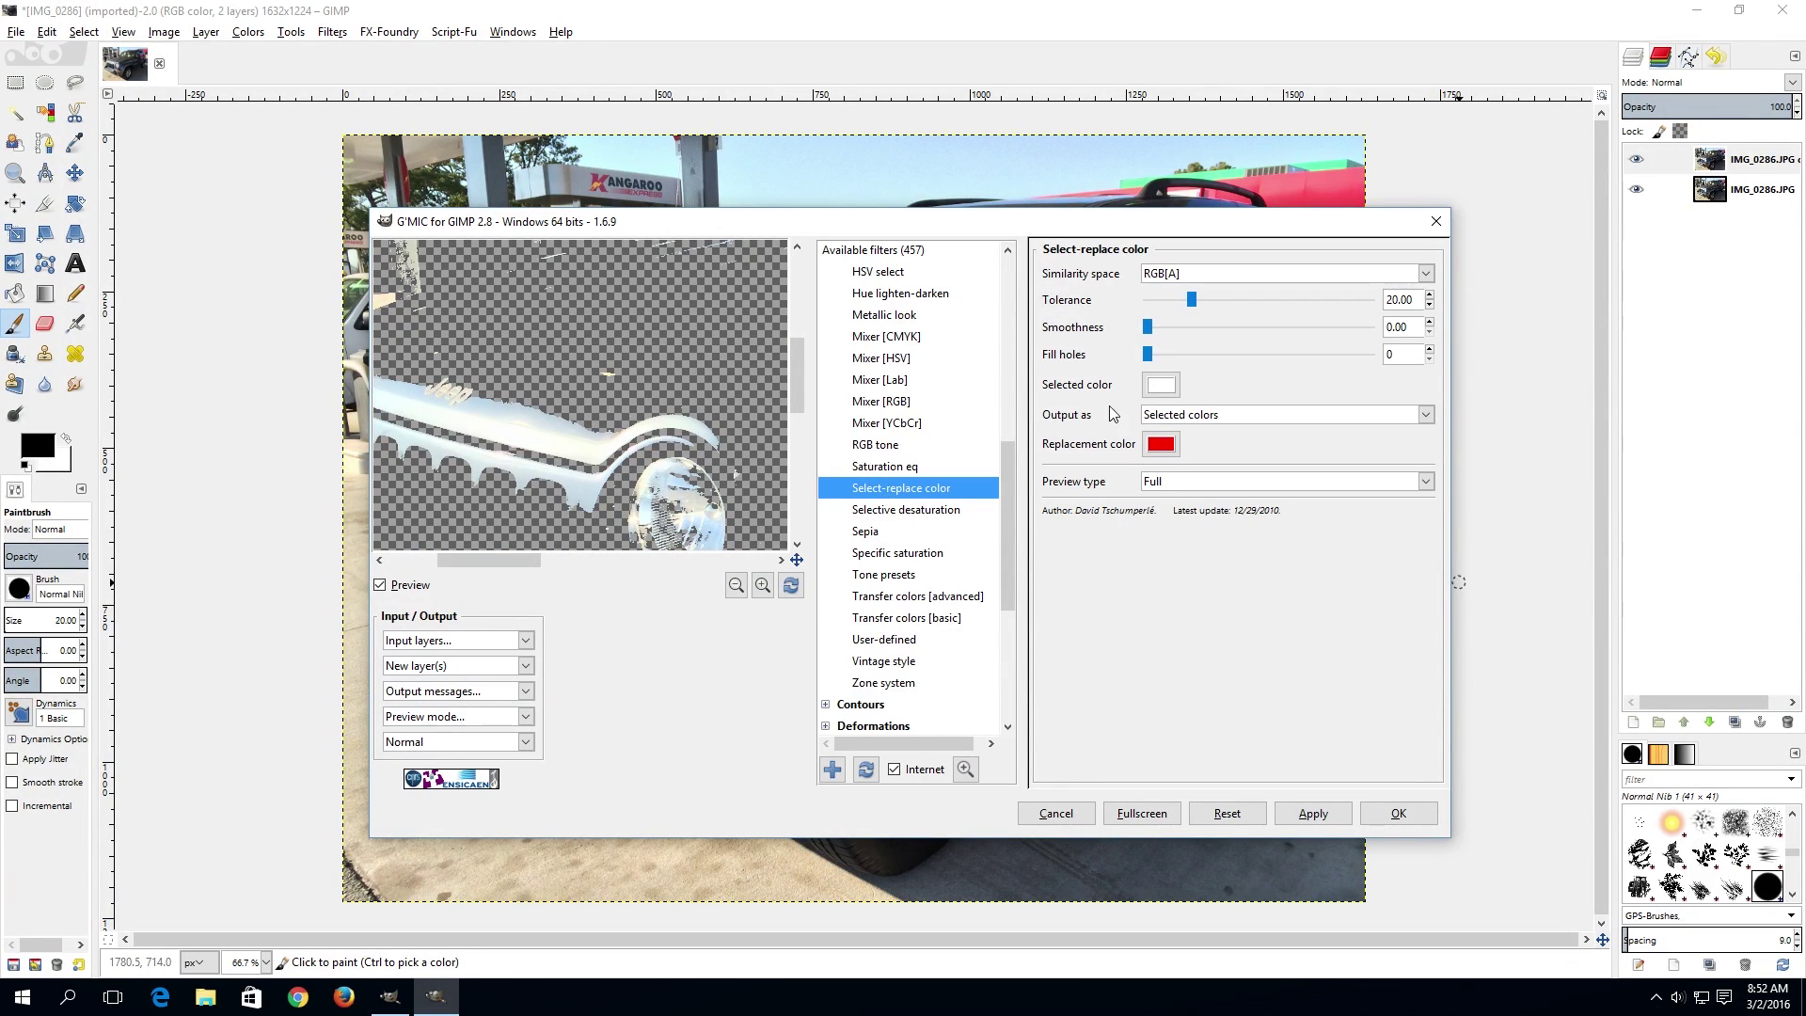
left_click(1160, 383)
left_click(843, 624)
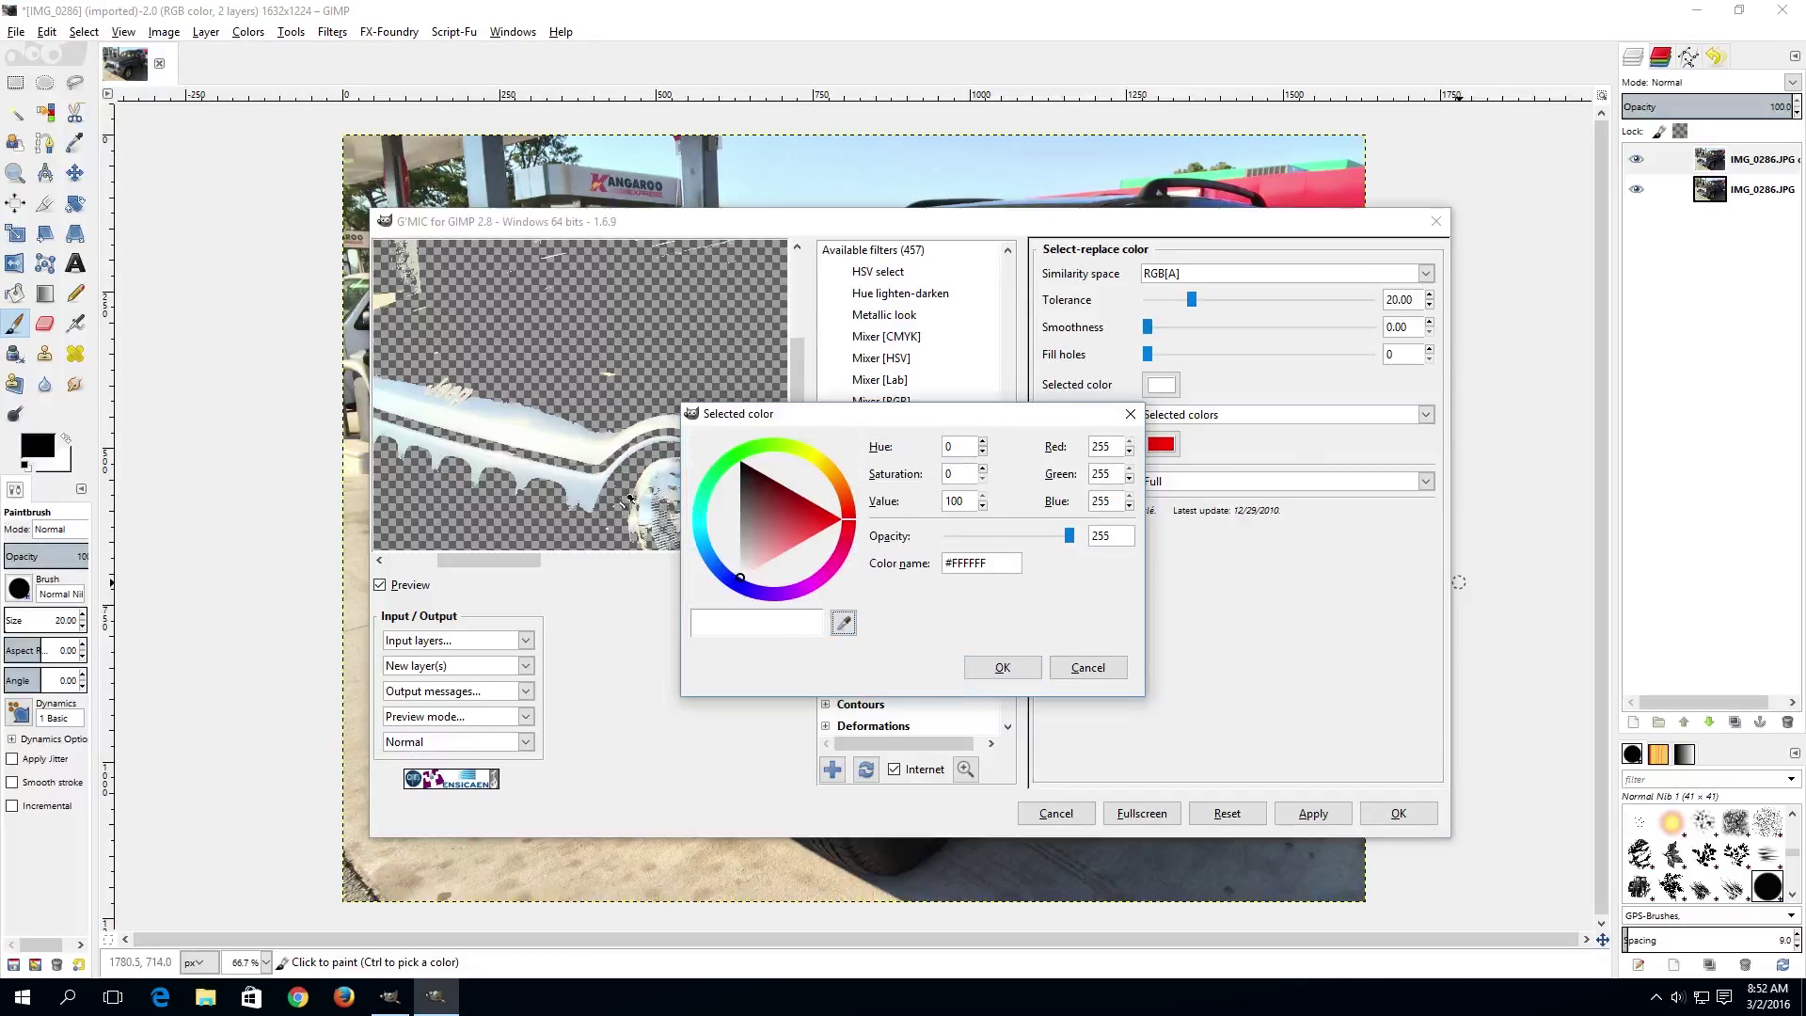
left_click(531, 387)
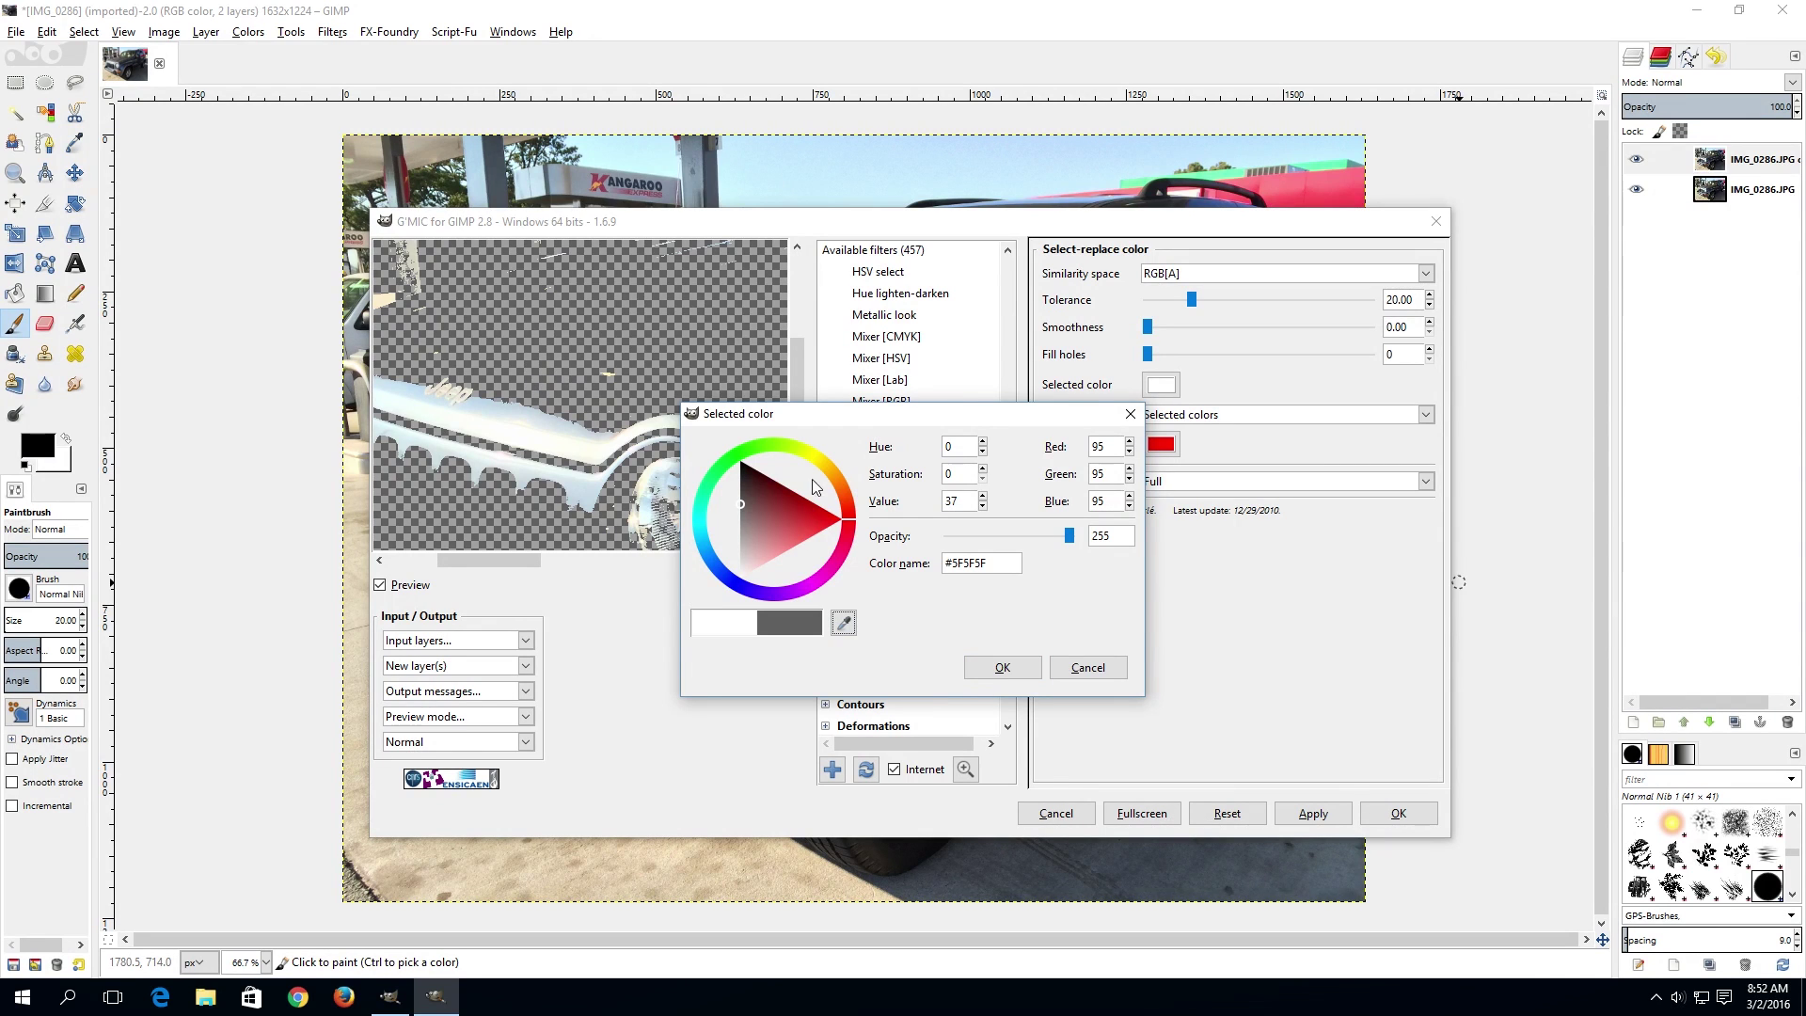
left_click(1001, 668)
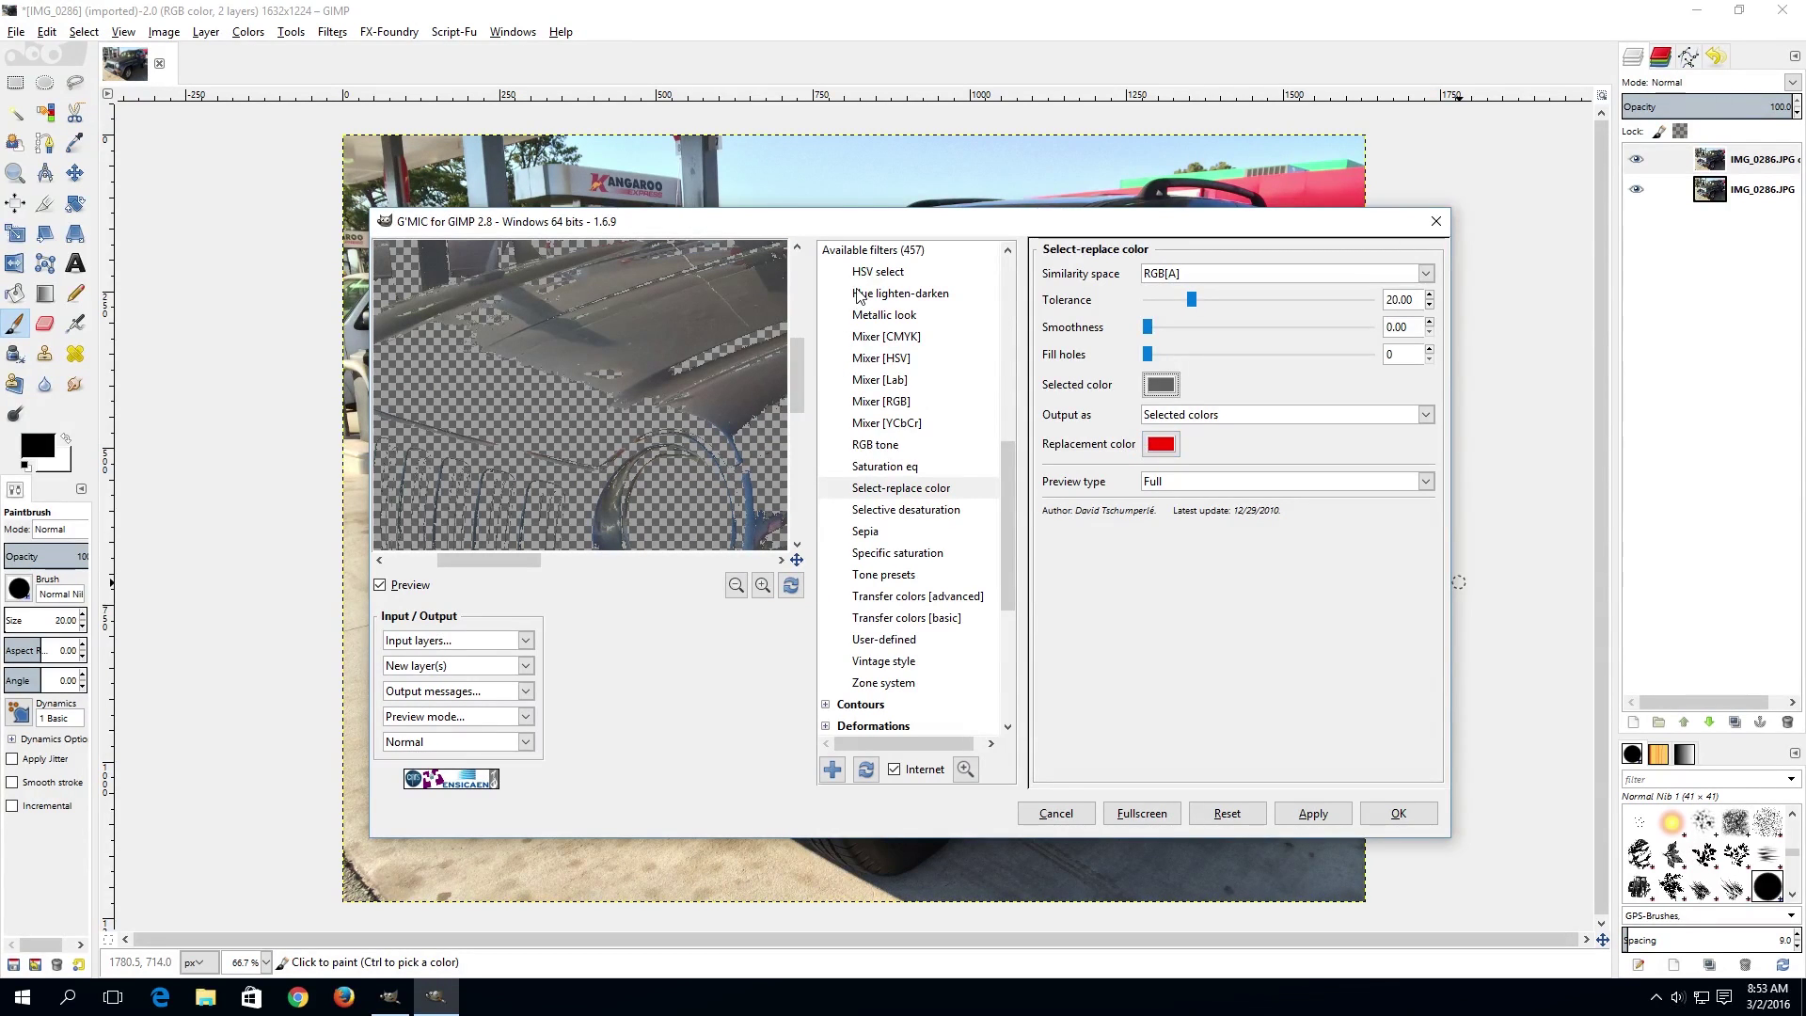
Step: Preview the Vintage style color filter on the Jeep photo, look through the other Colors filters, and collapse the category
left_click(873, 661)
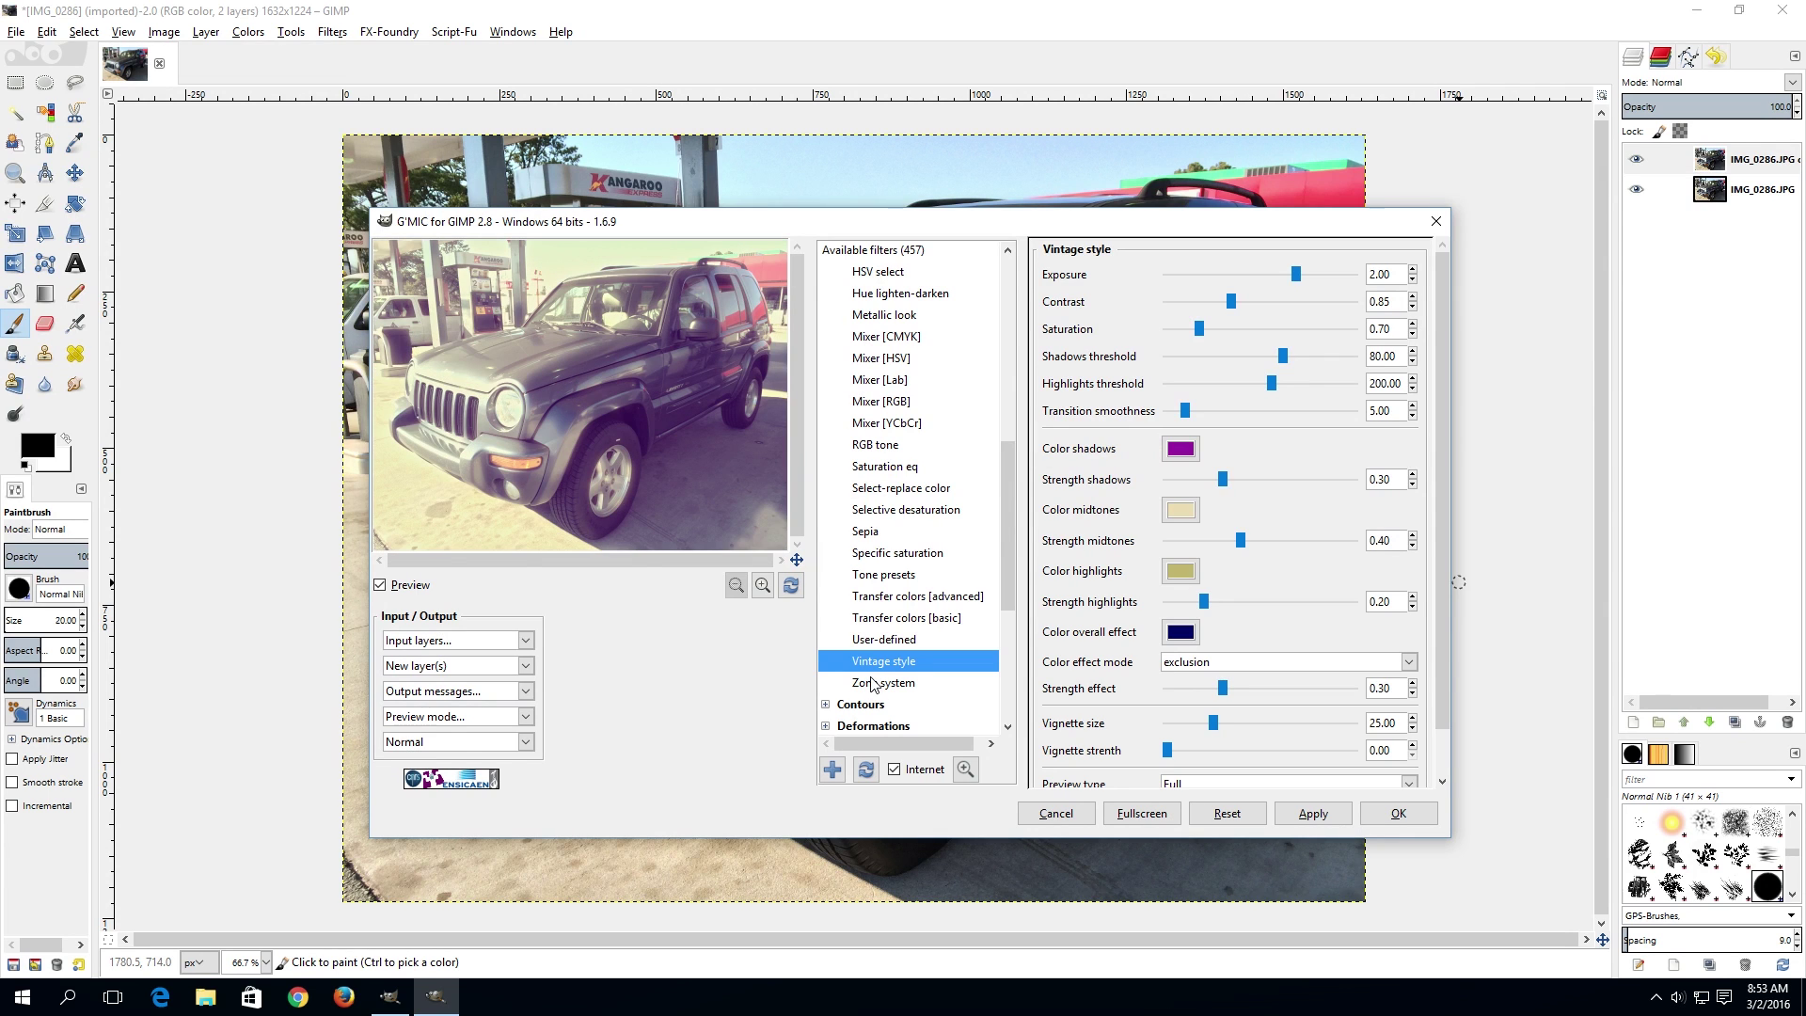
scroll(950, 405, "up", 1)
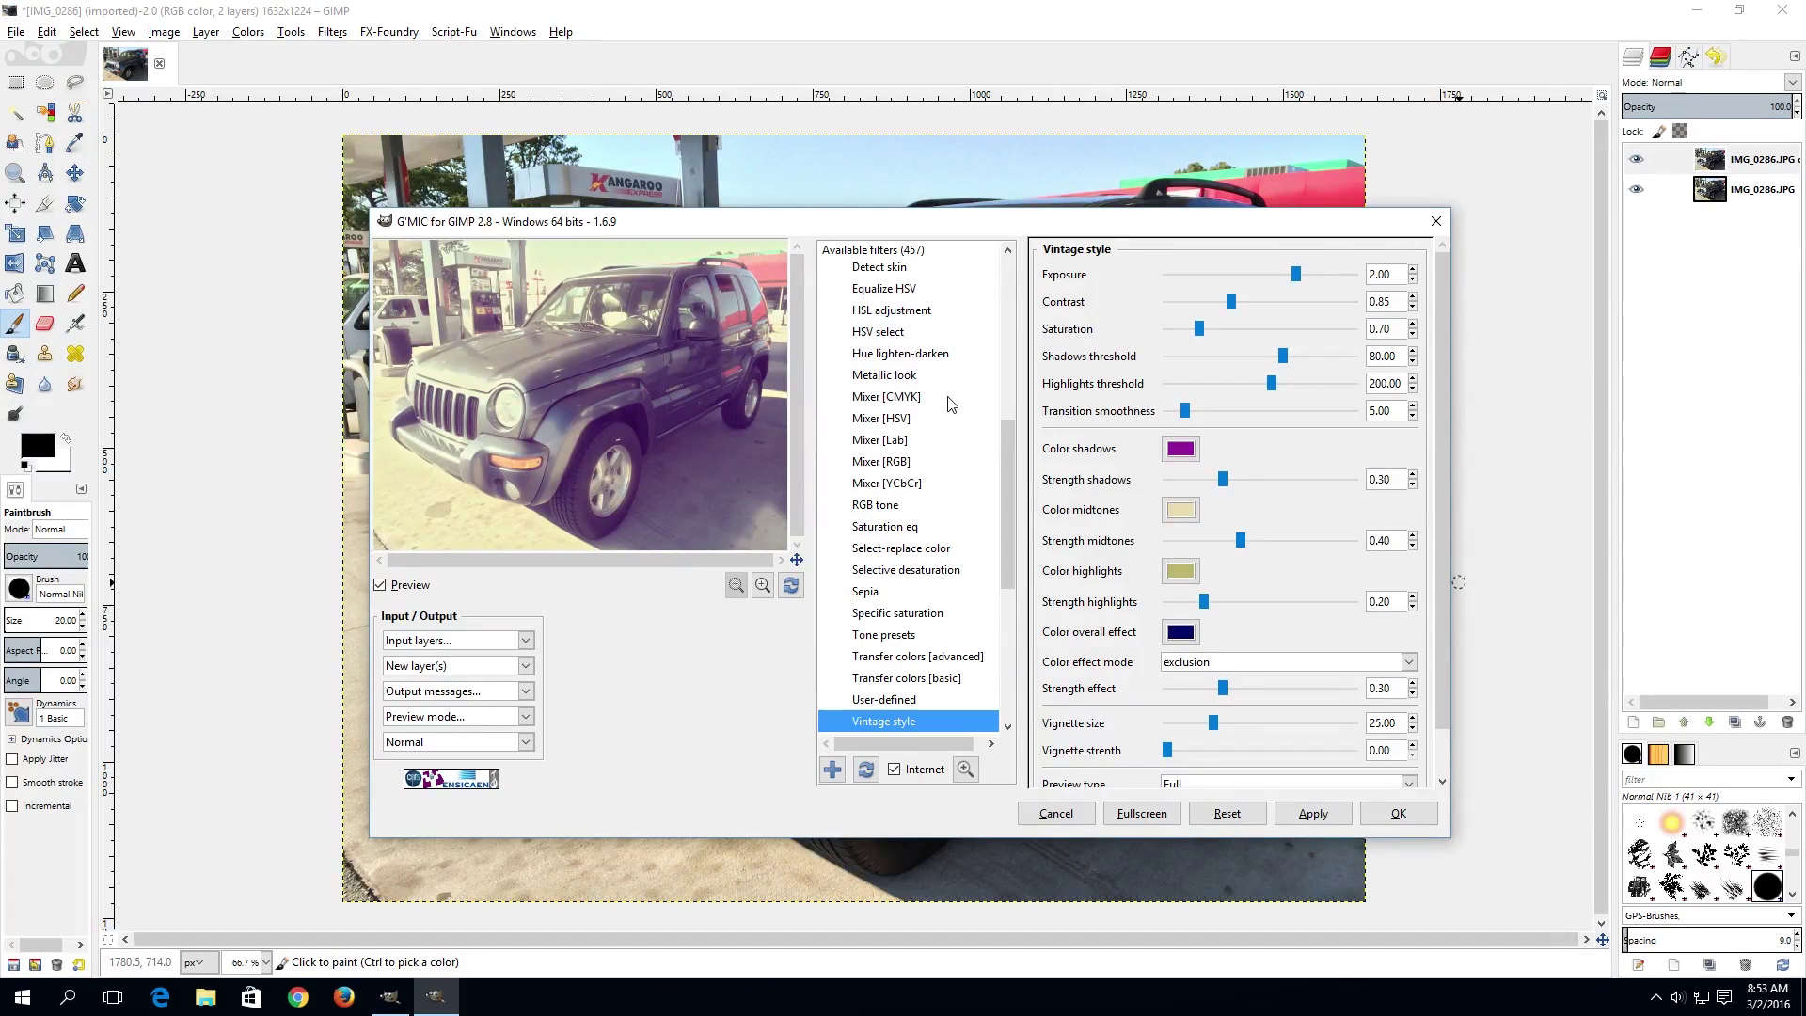
scroll(938, 376, "up", 2)
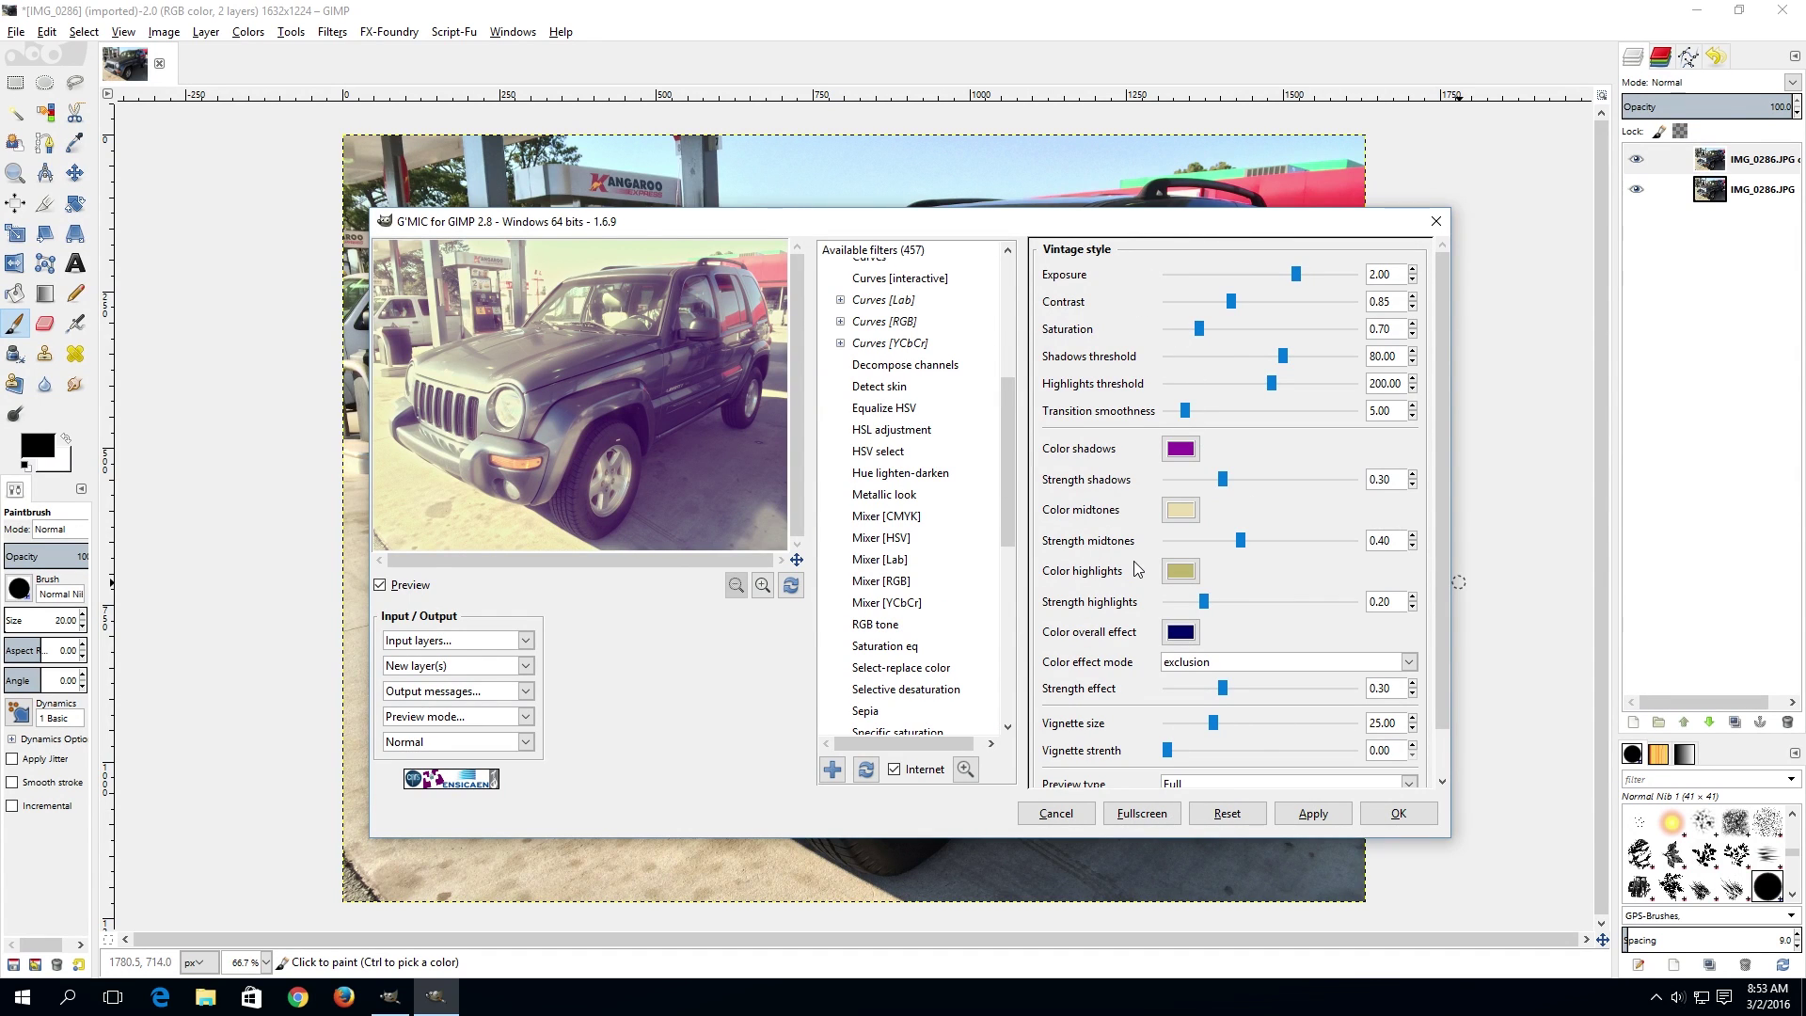
left_click(839, 344)
left_click(840, 343)
scroll(903, 348, "up", 5)
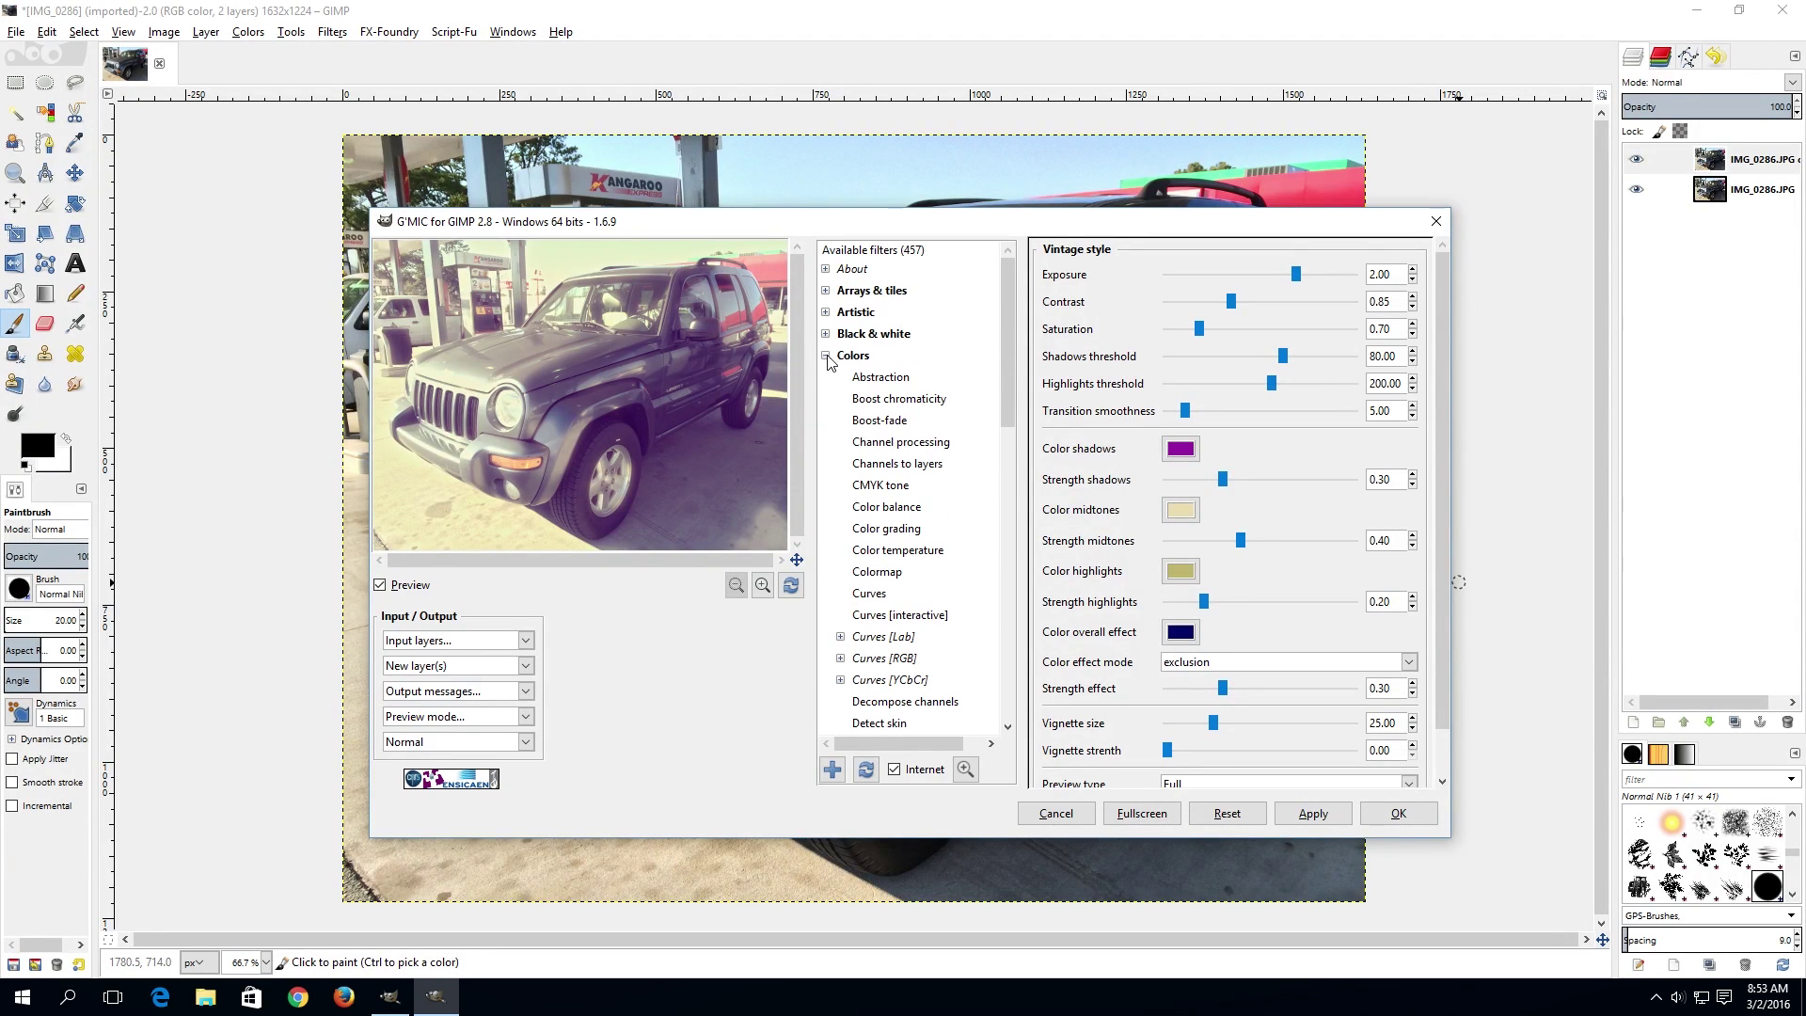
left_click(826, 356)
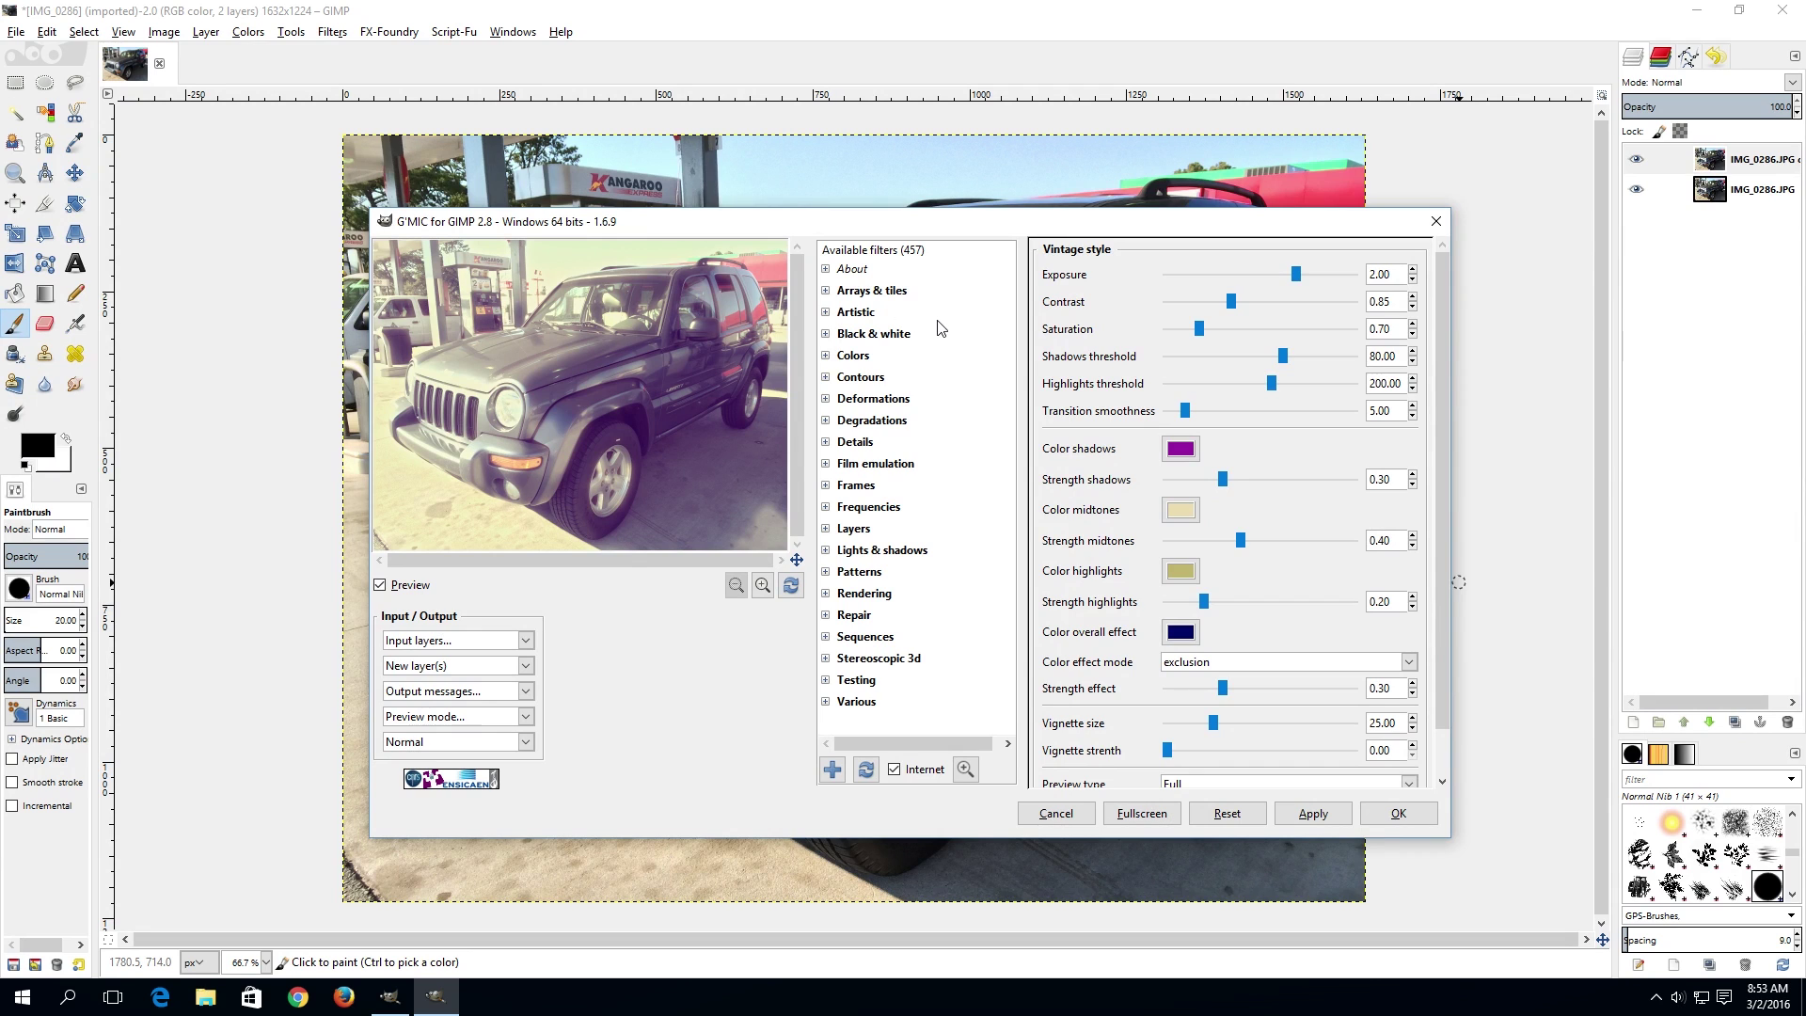
Step: Examine the filters in the Repair category, including the denoise, Inpaint and Smooth variants
left_click(865, 616)
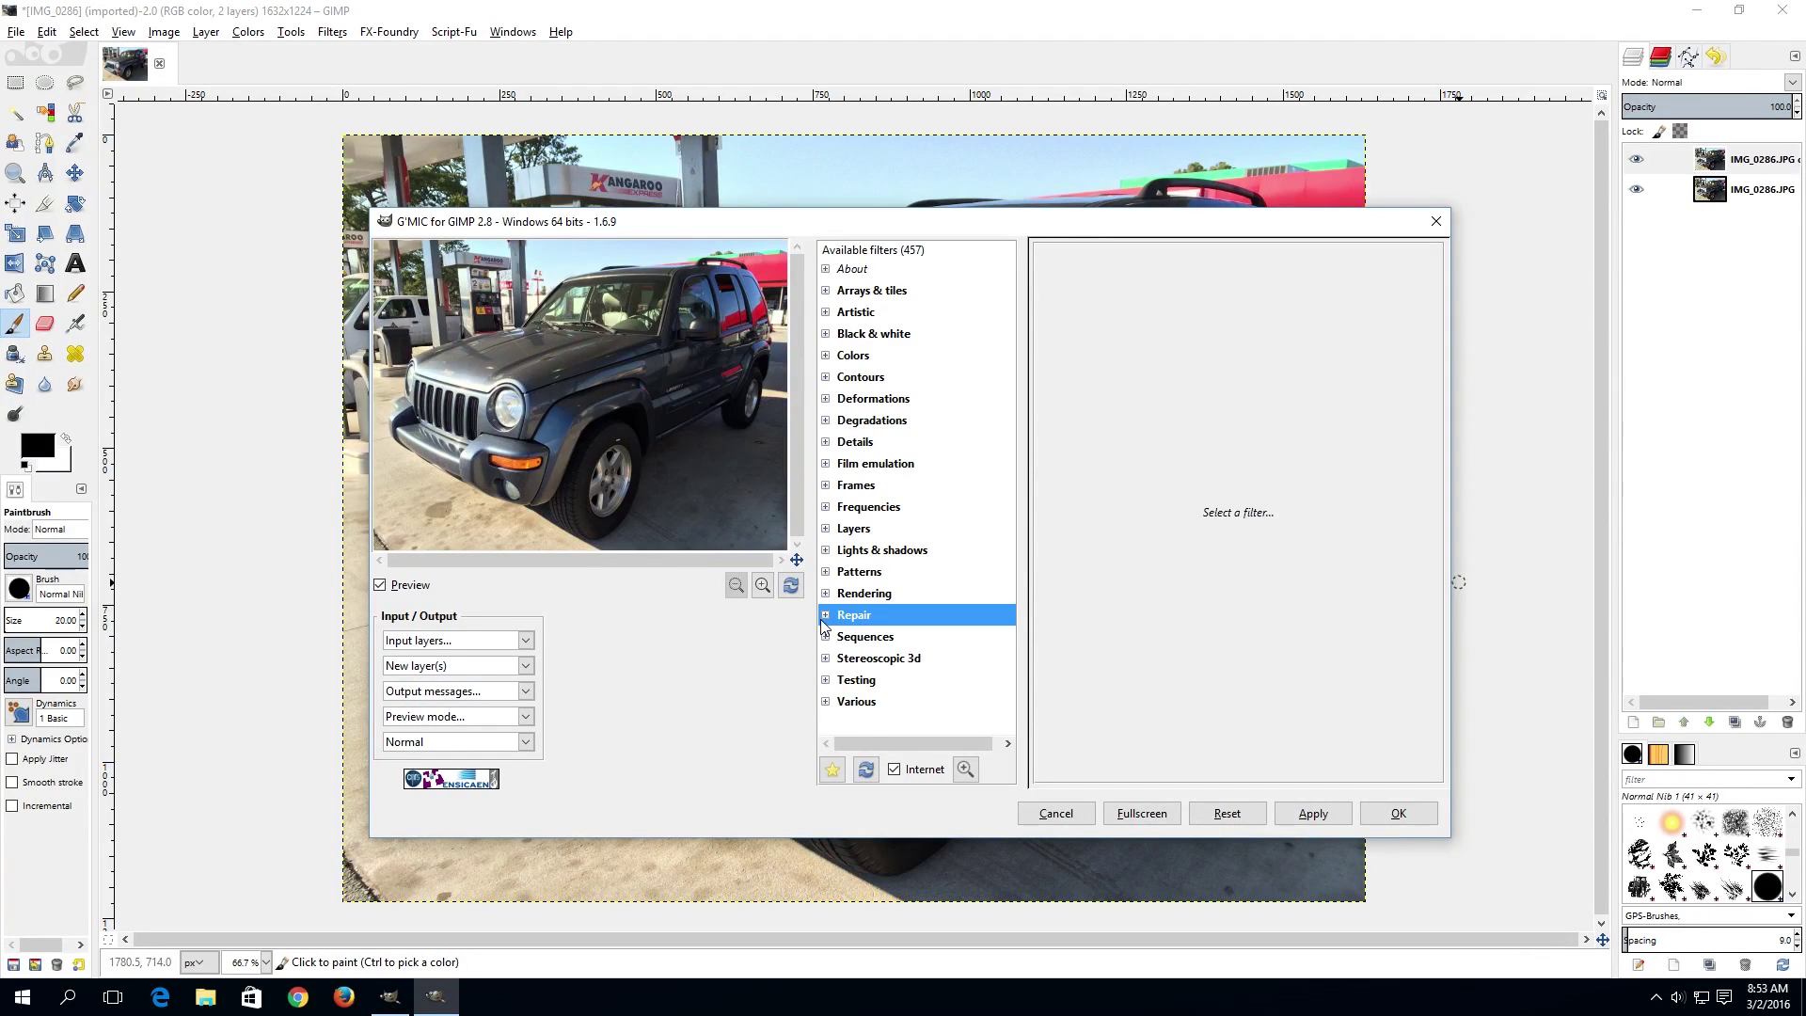
left_click(825, 615)
scroll(945, 583, "down", 3)
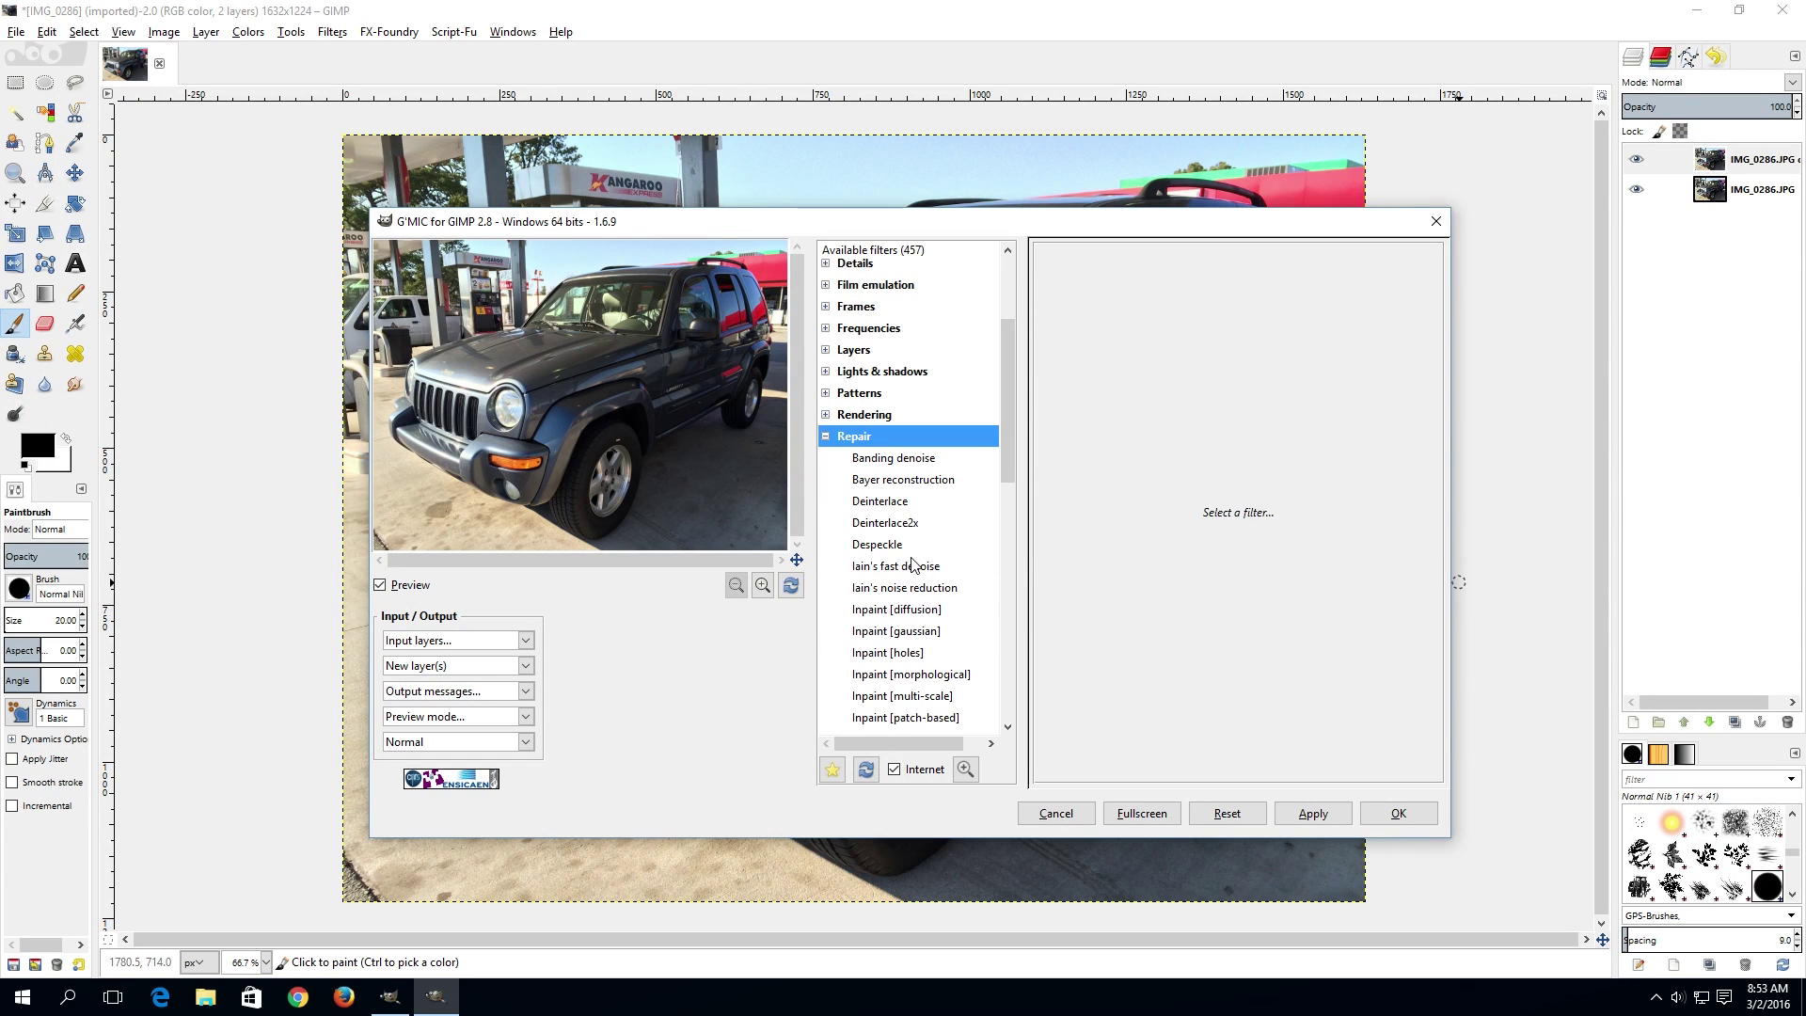
scroll(987, 488, "down", 2)
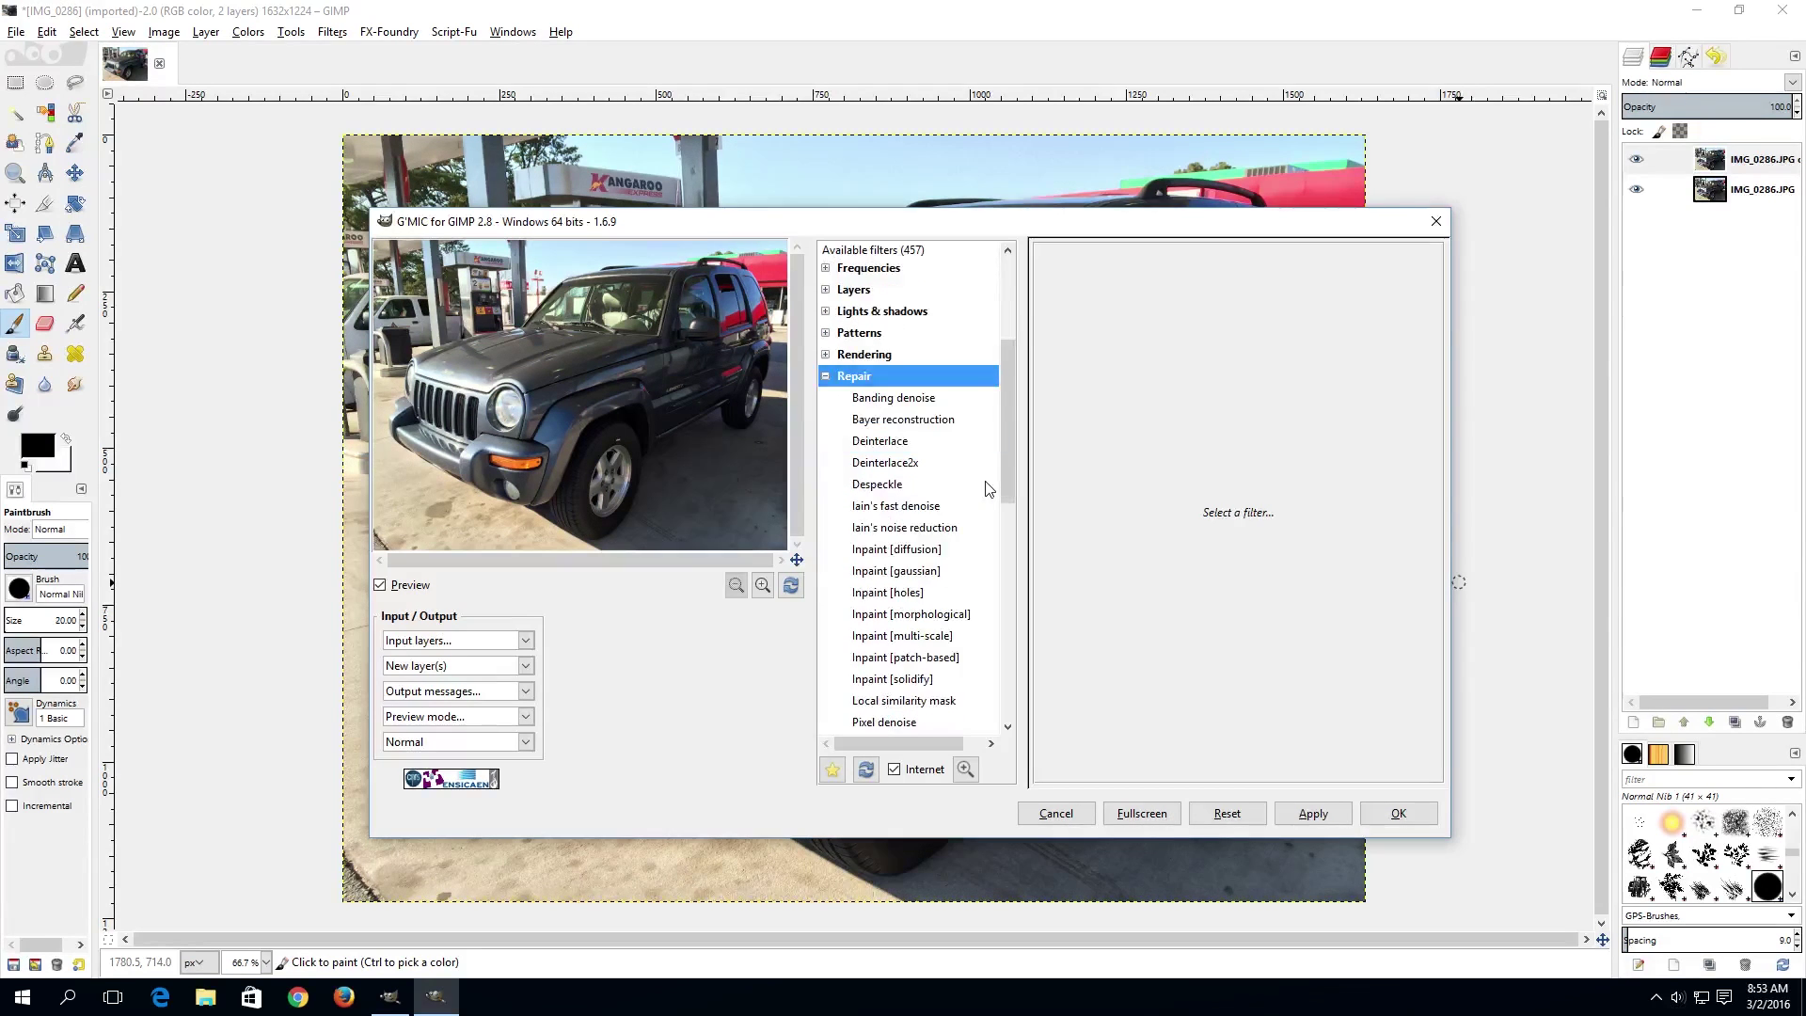
scroll(985, 488, "down", 1)
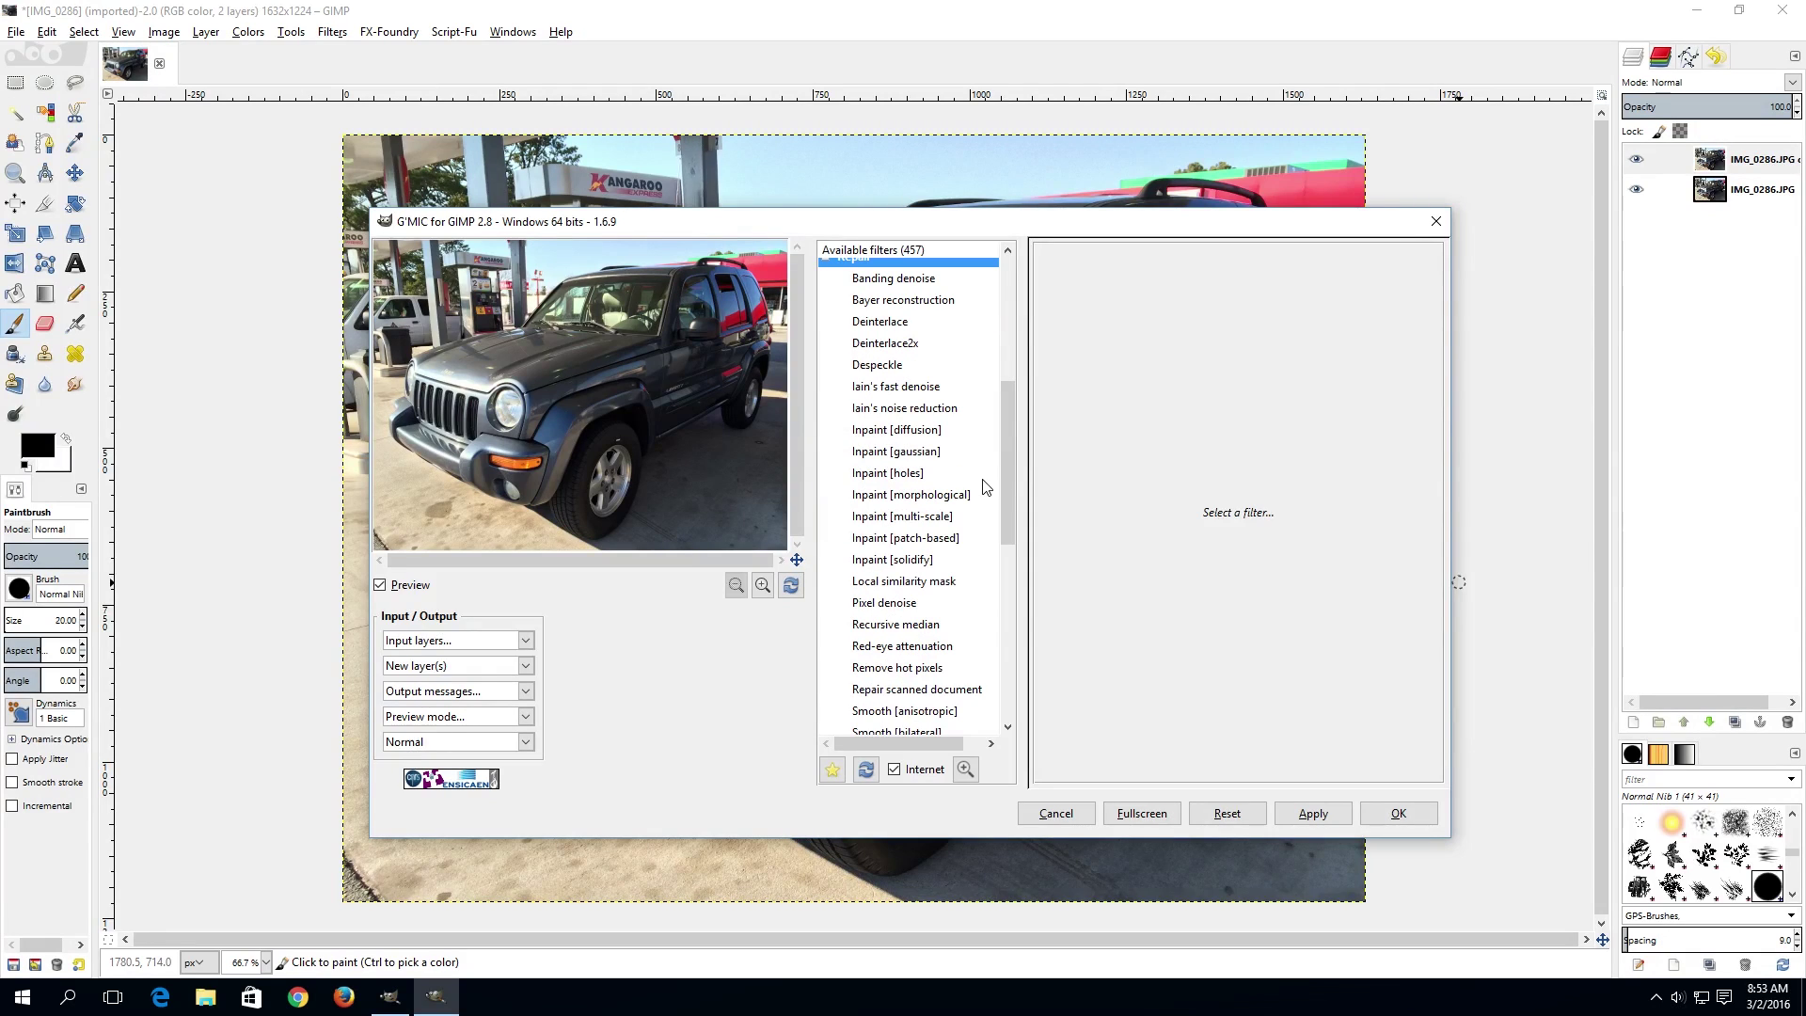
scroll(987, 488, "down", 1)
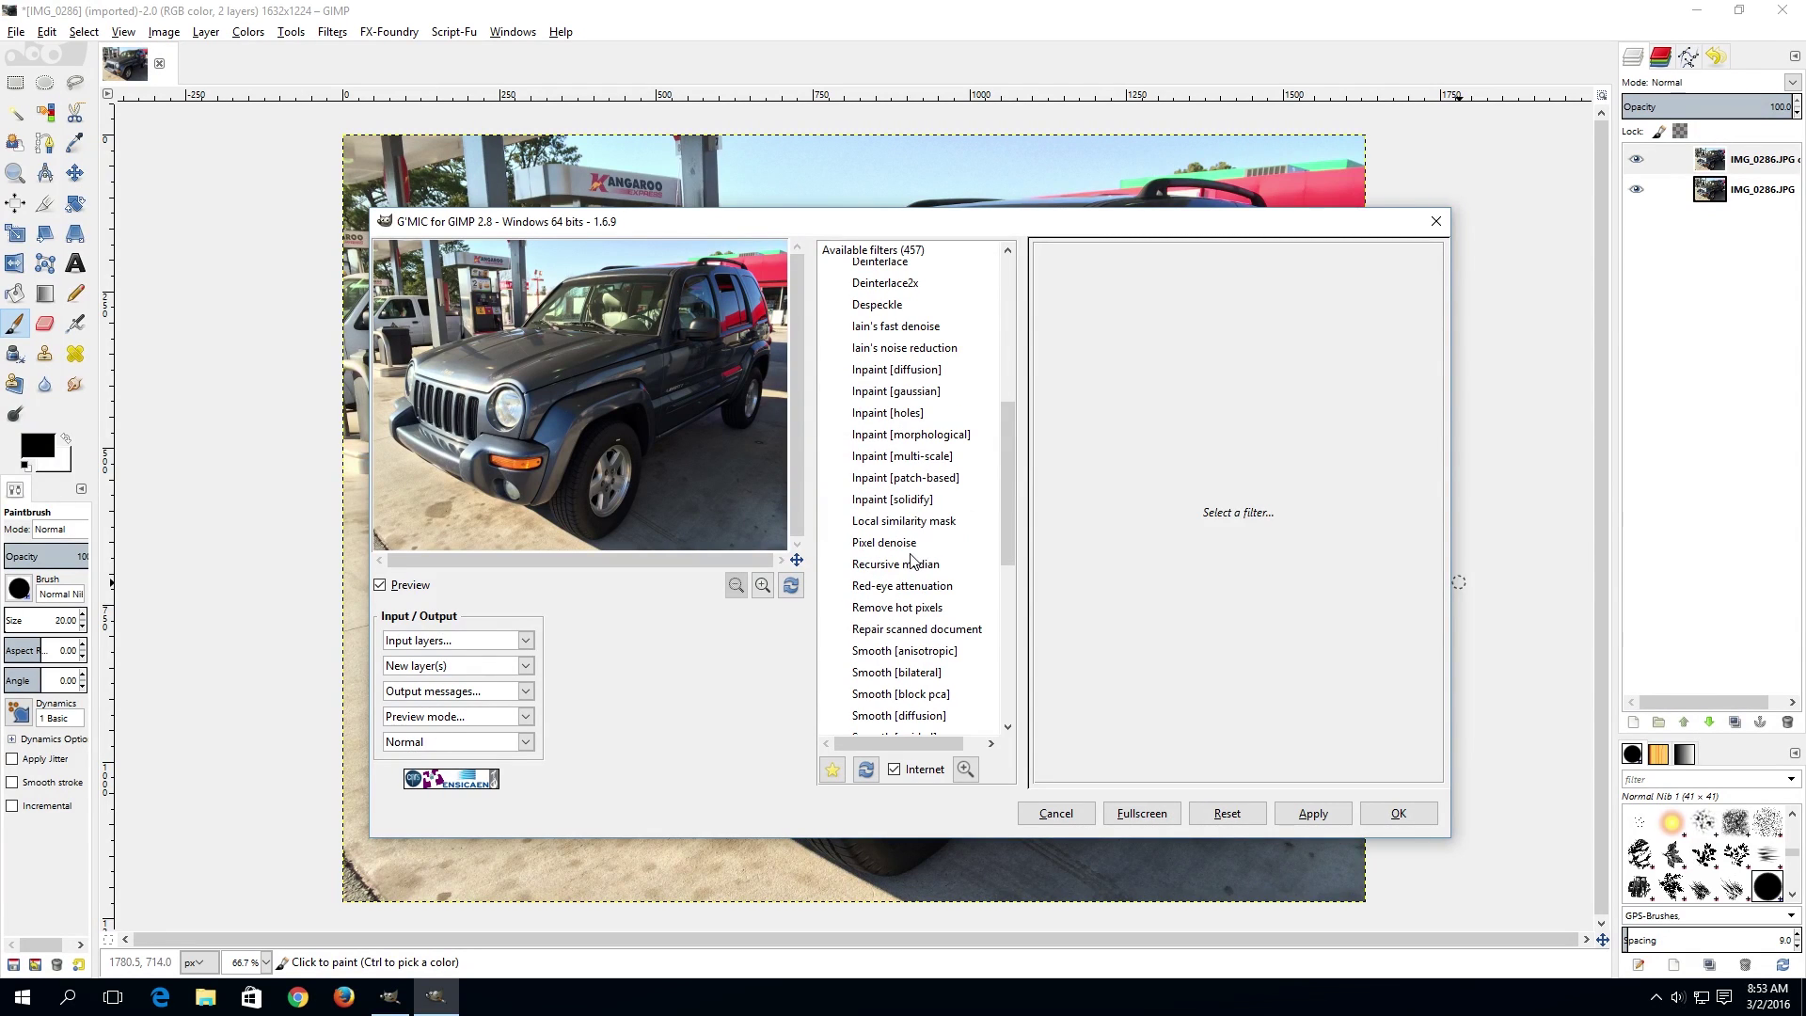
scroll(968, 548, "down", 1)
scroll(967, 550, "down", 1)
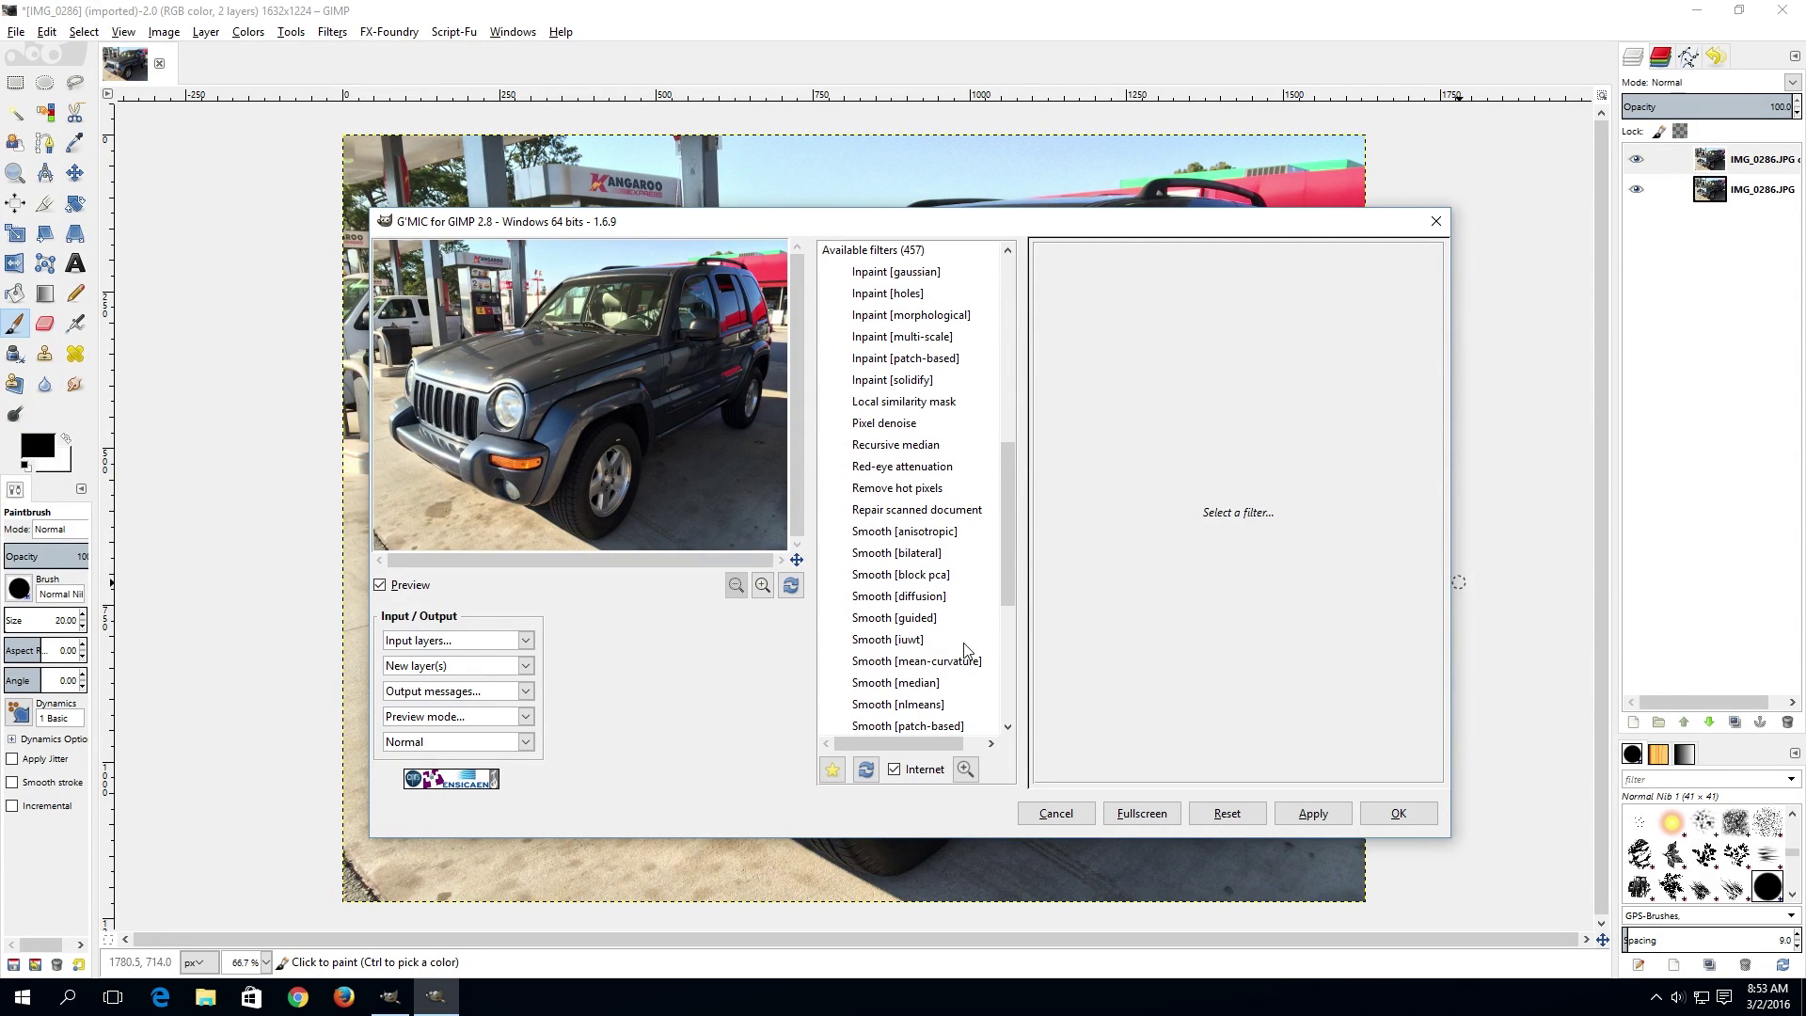
scroll(957, 686, "down", 1)
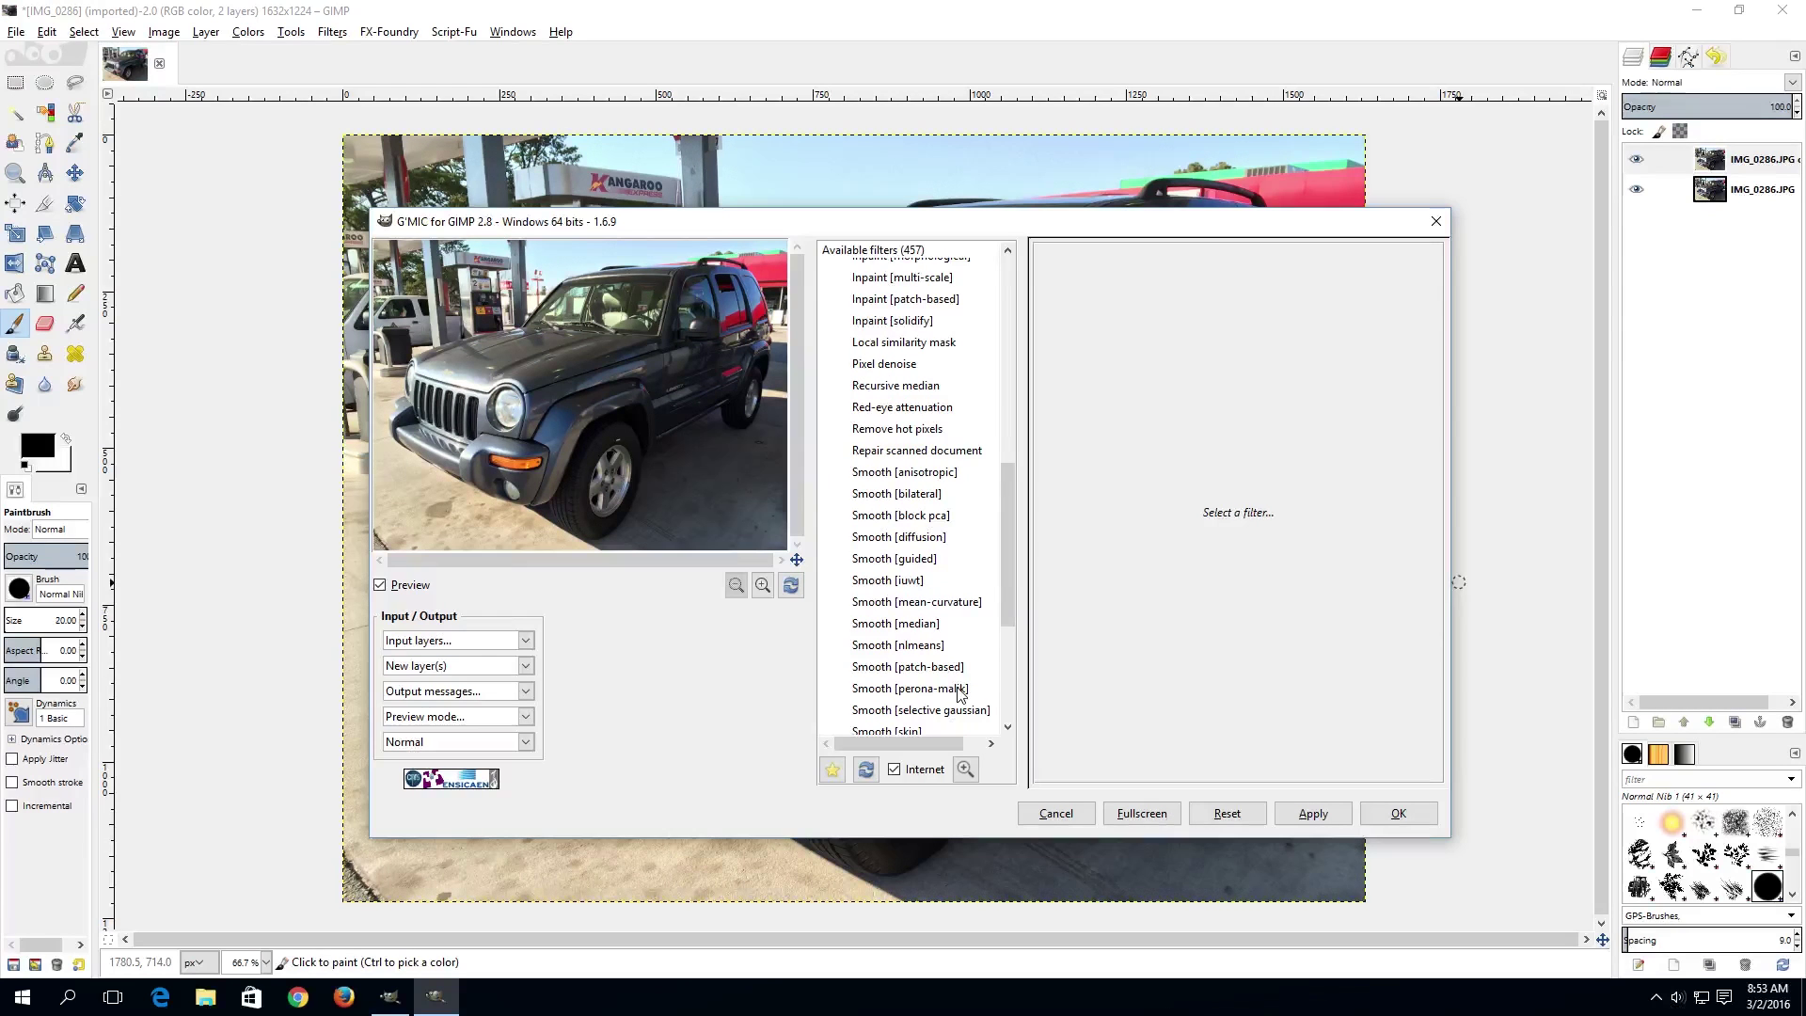
scroll(981, 685, "down", 1)
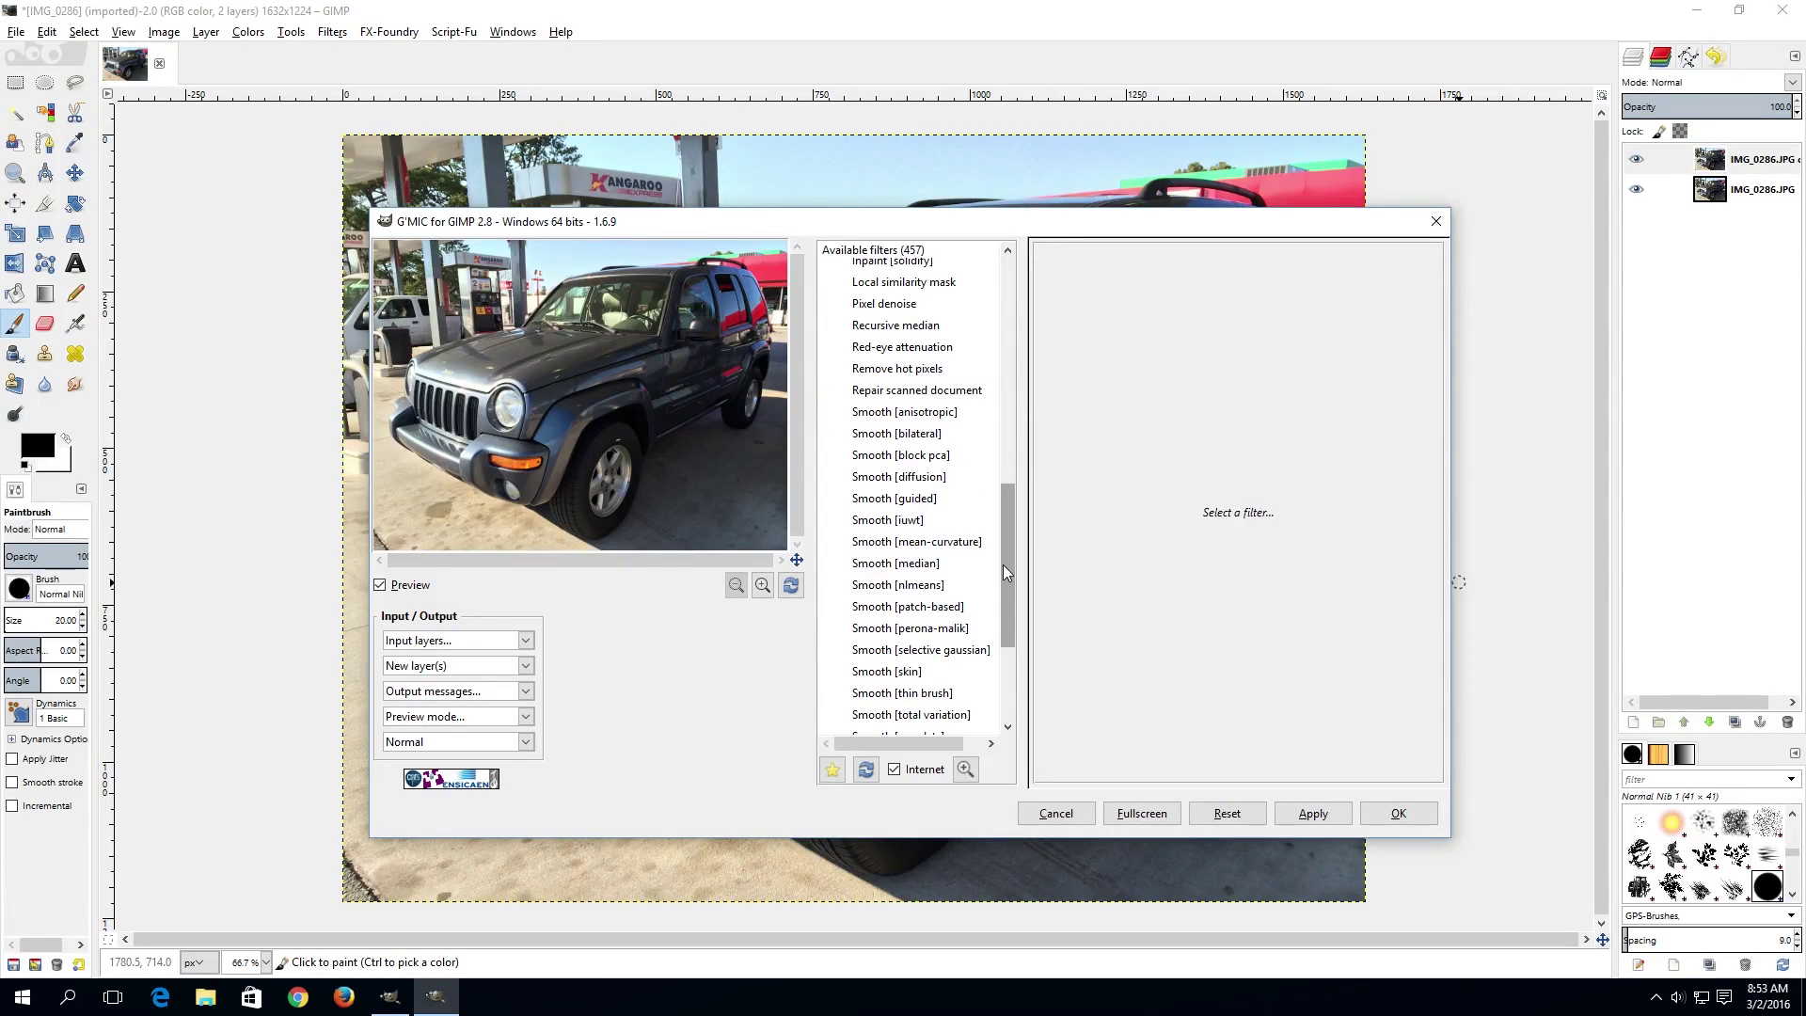
left_click_drag(1009, 572, 999, 410)
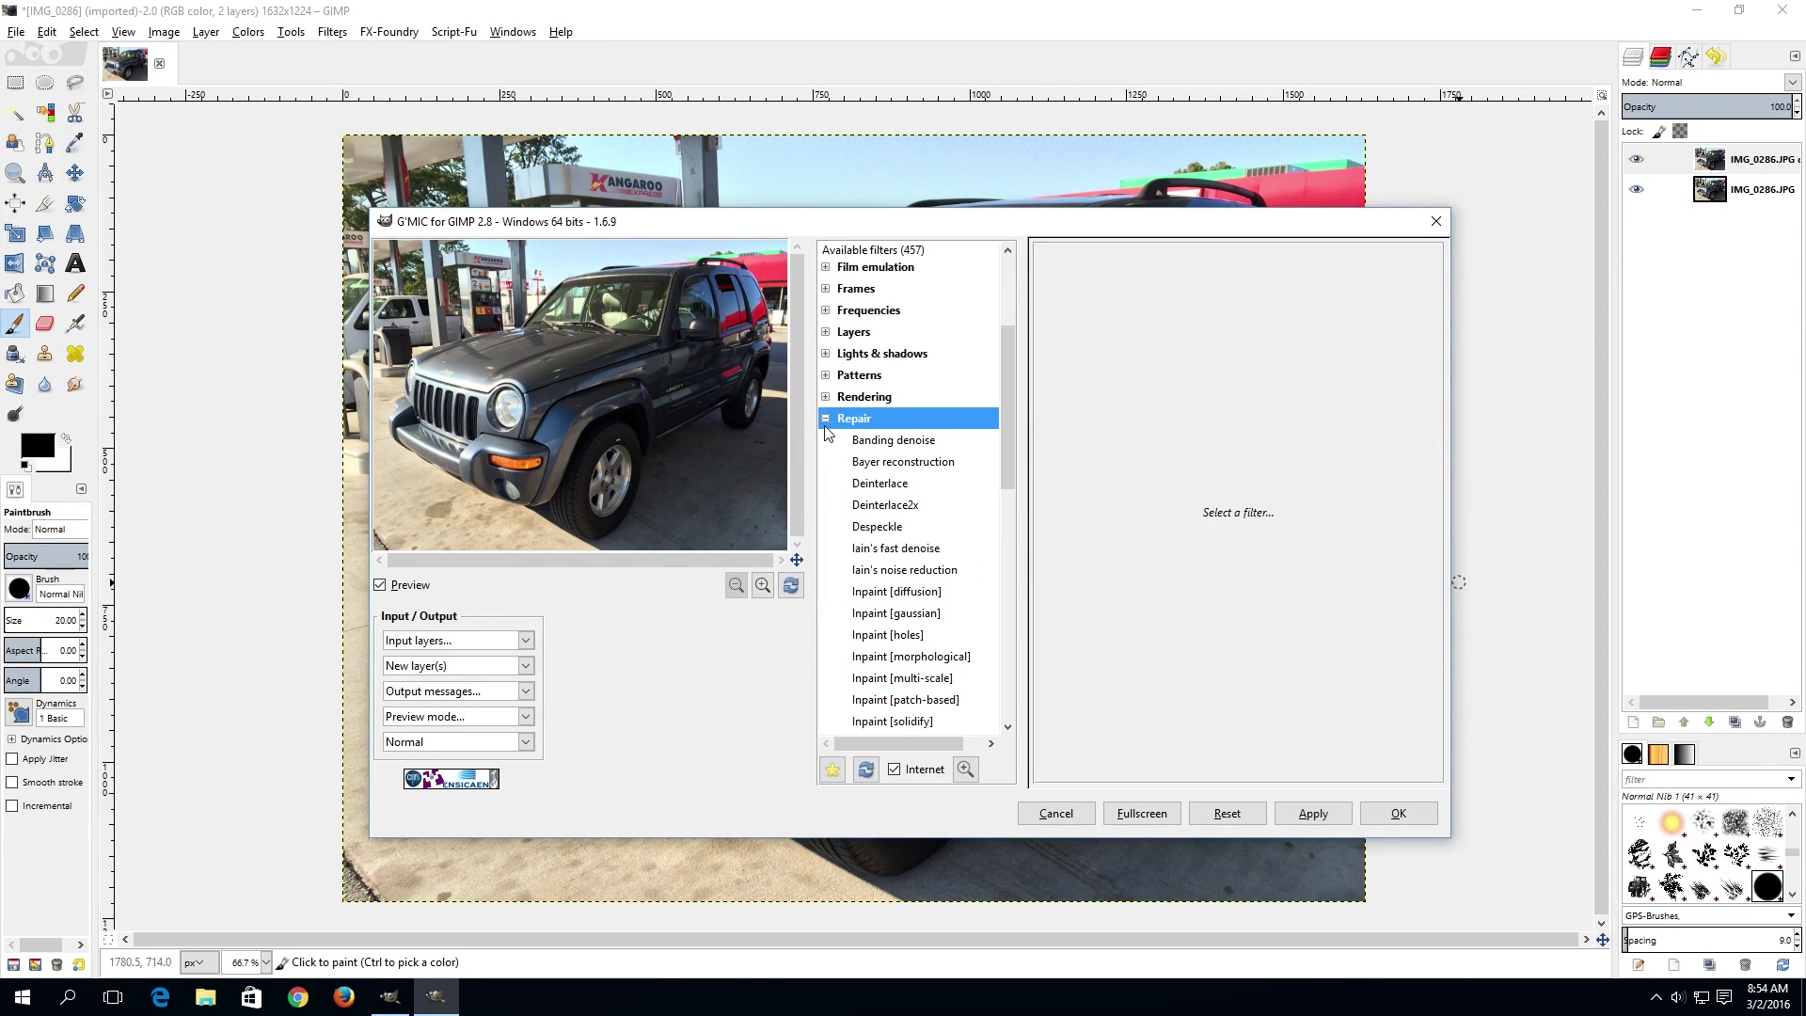
Step: Preview the B&W stencil filter from the Black & white category on the whole Jeep photo
left_click(826, 419)
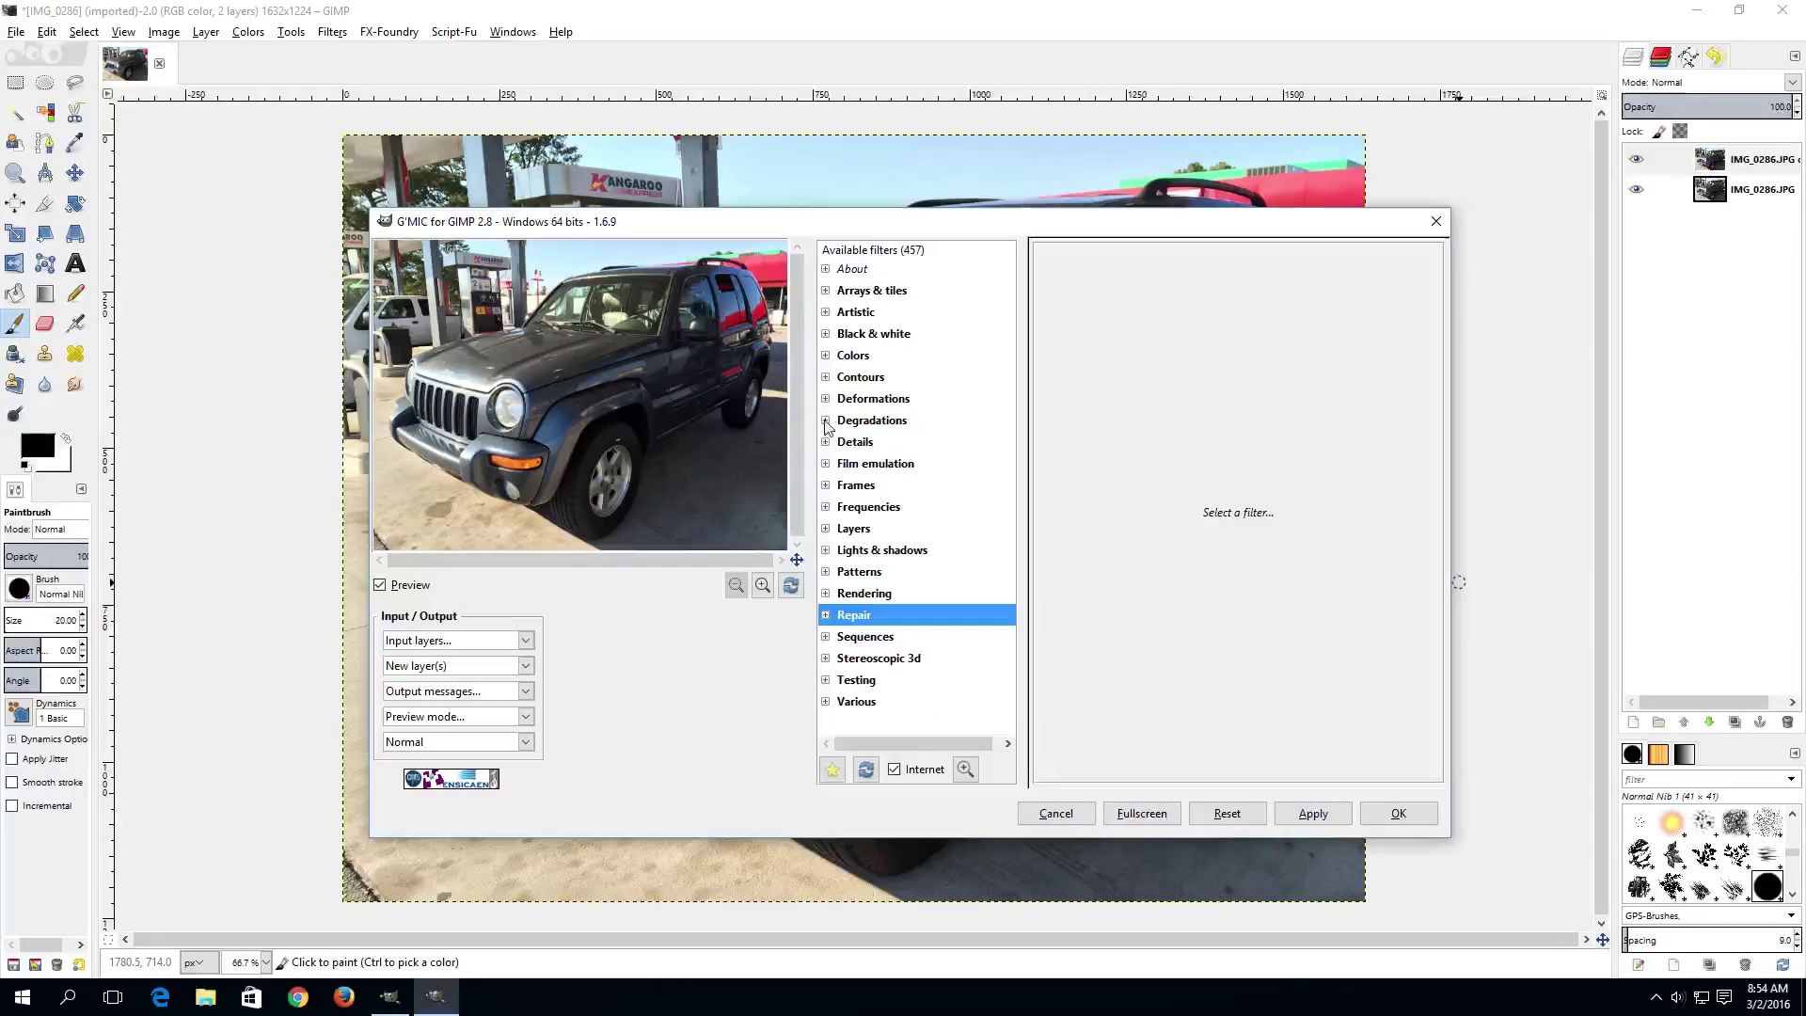
left_click(826, 334)
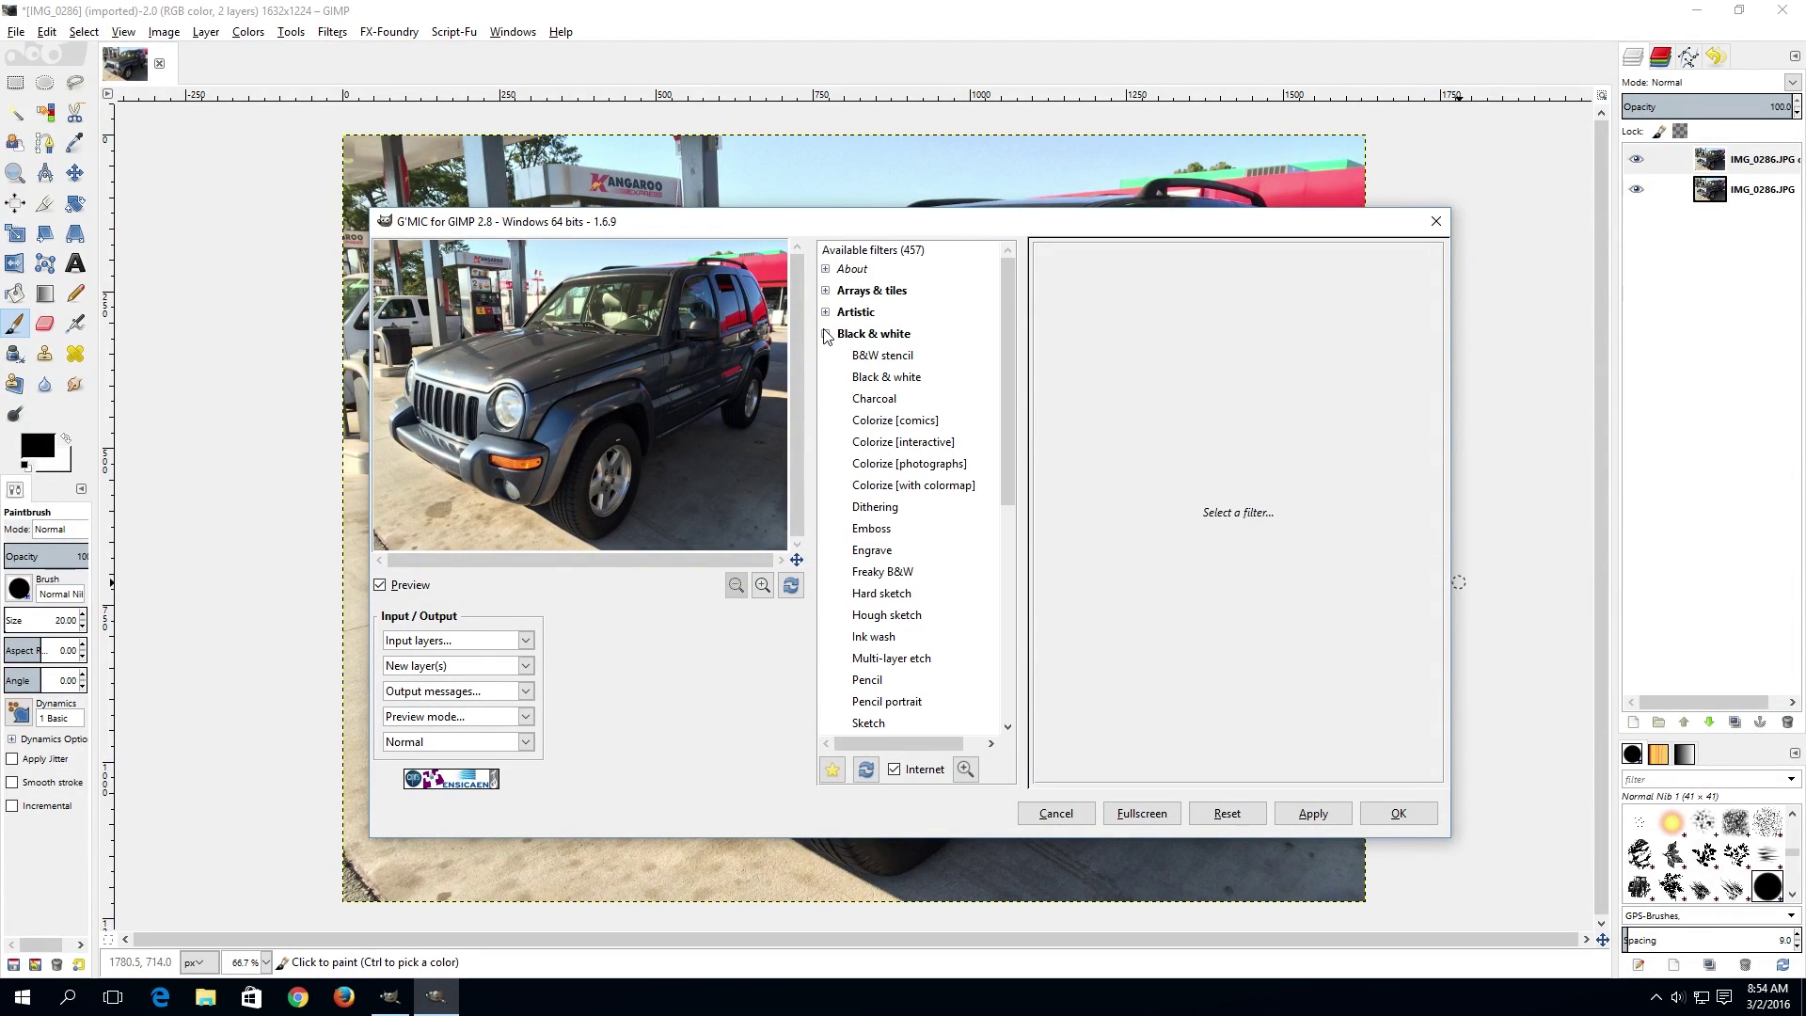
left_click(891, 357)
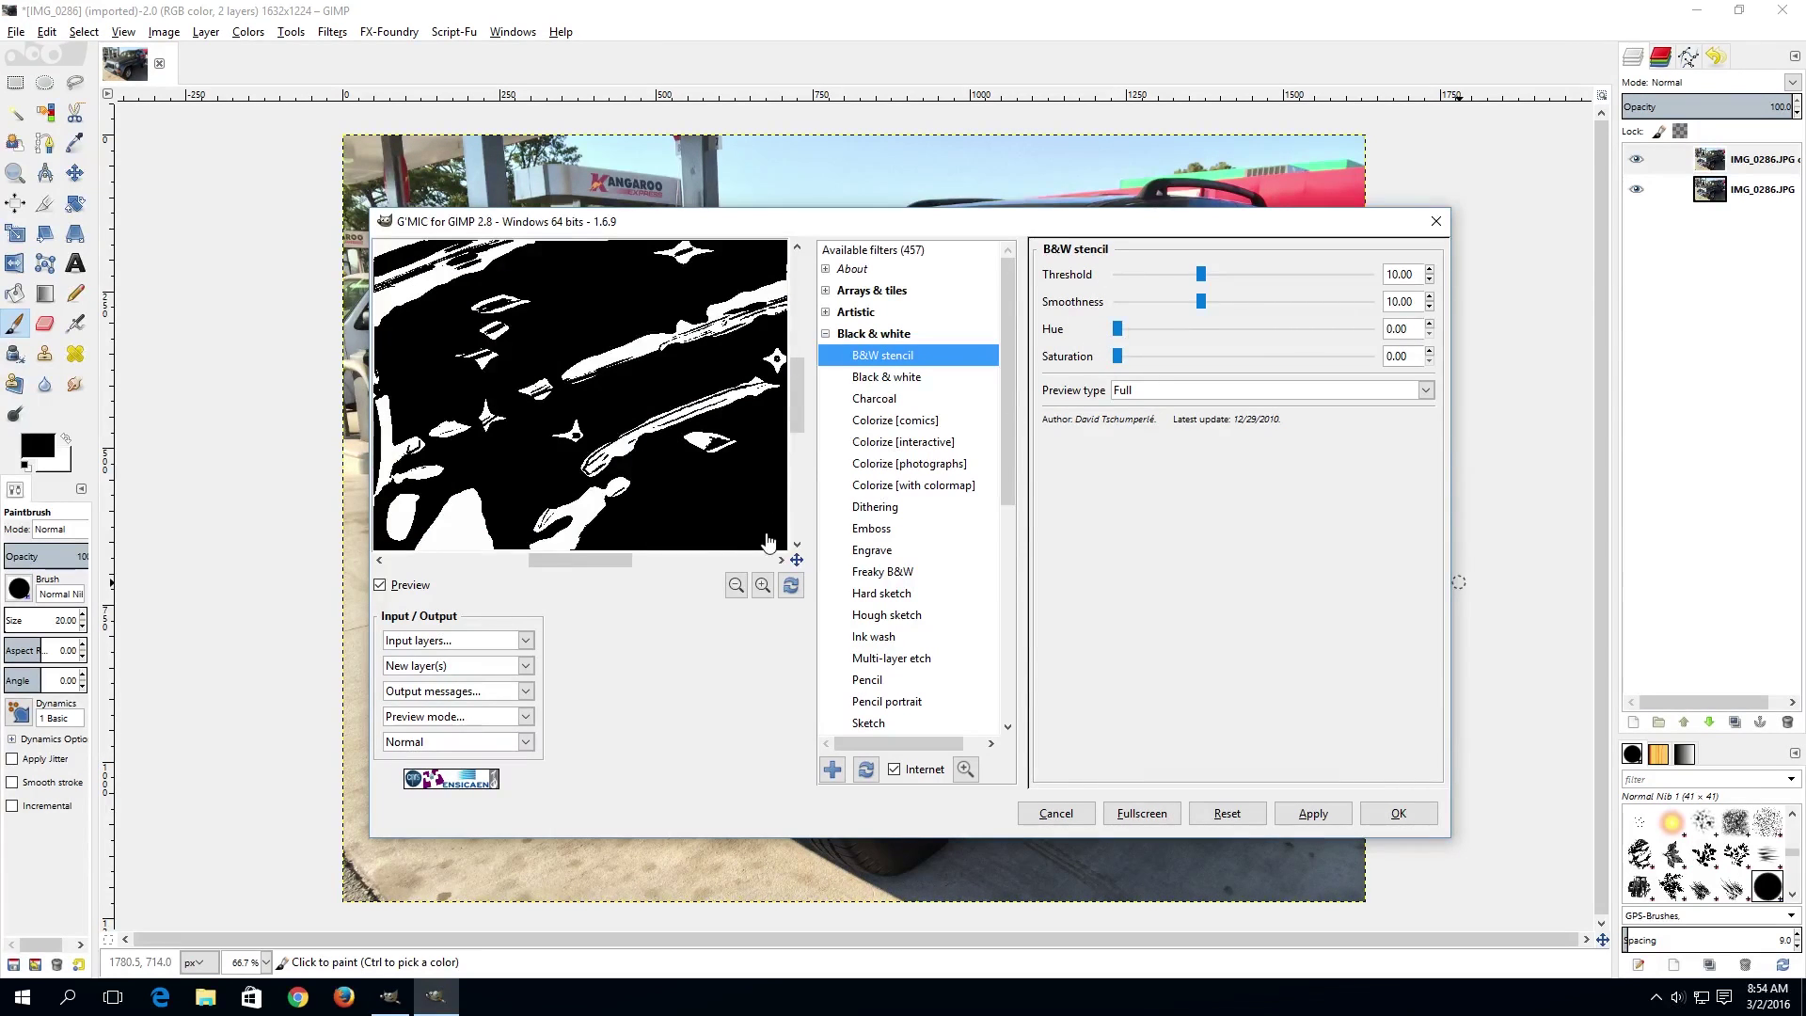
left_click(736, 585)
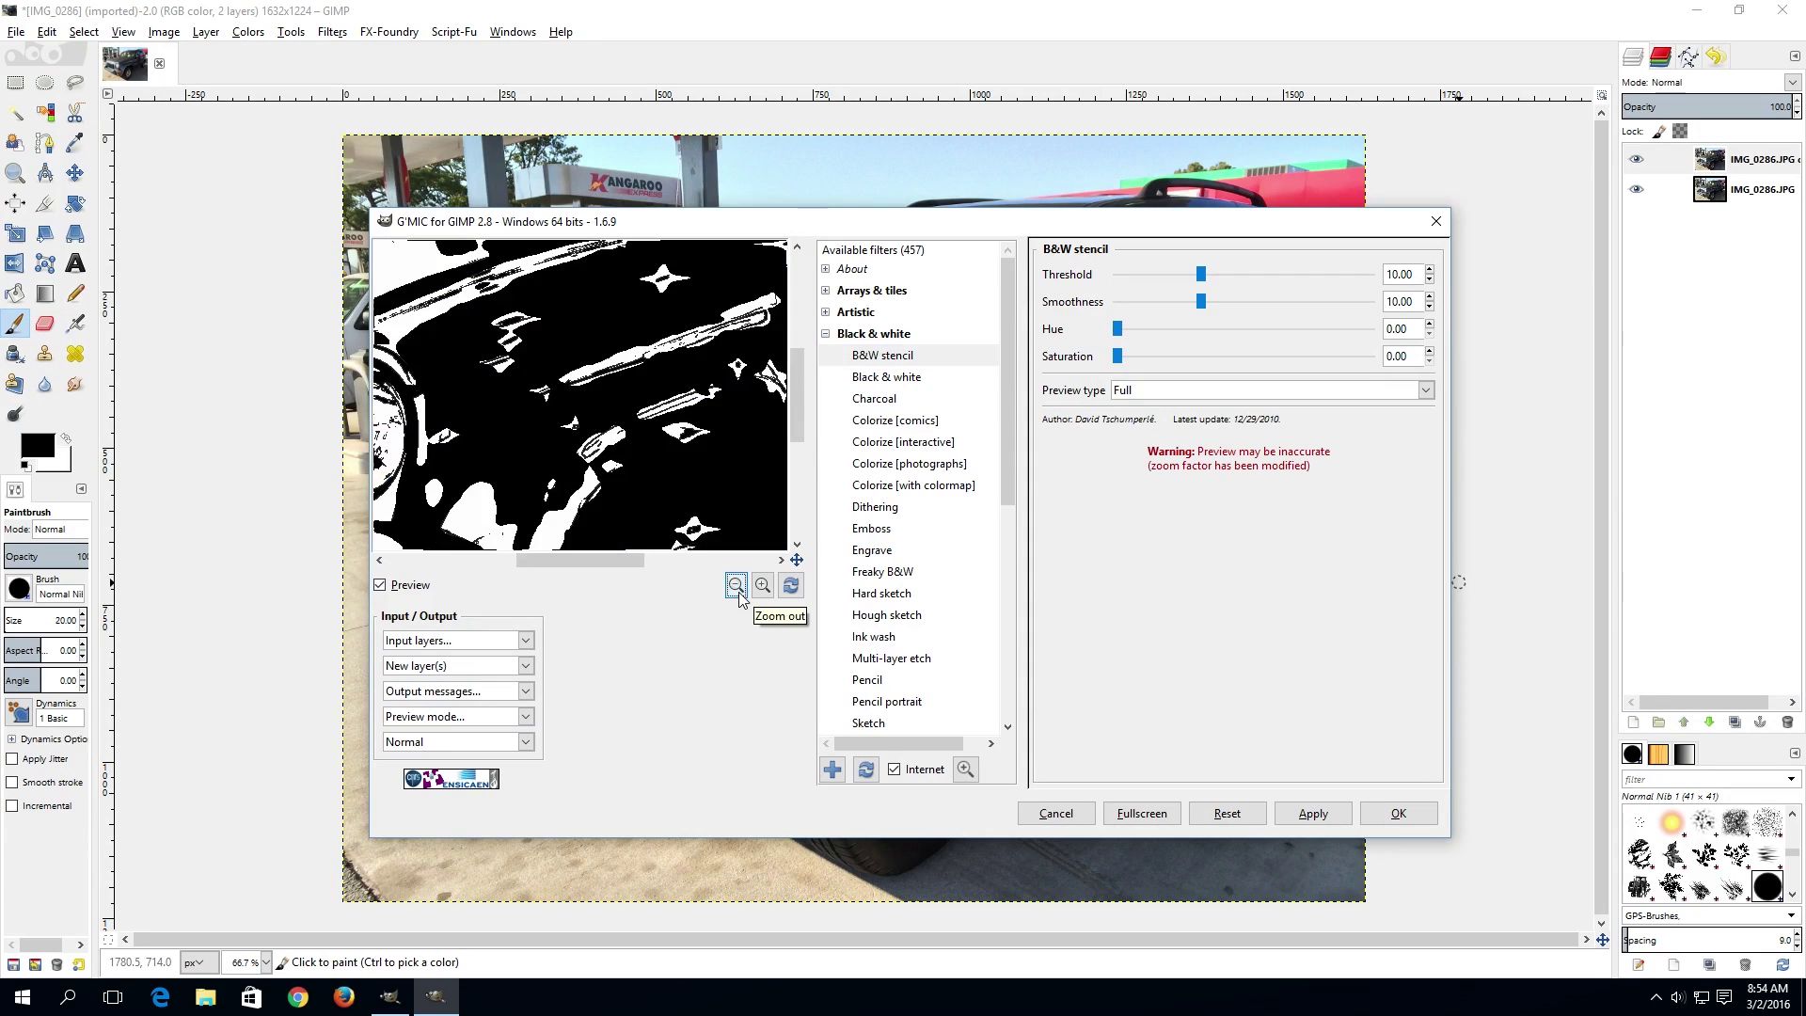
left_click(736, 585)
left_click(737, 585)
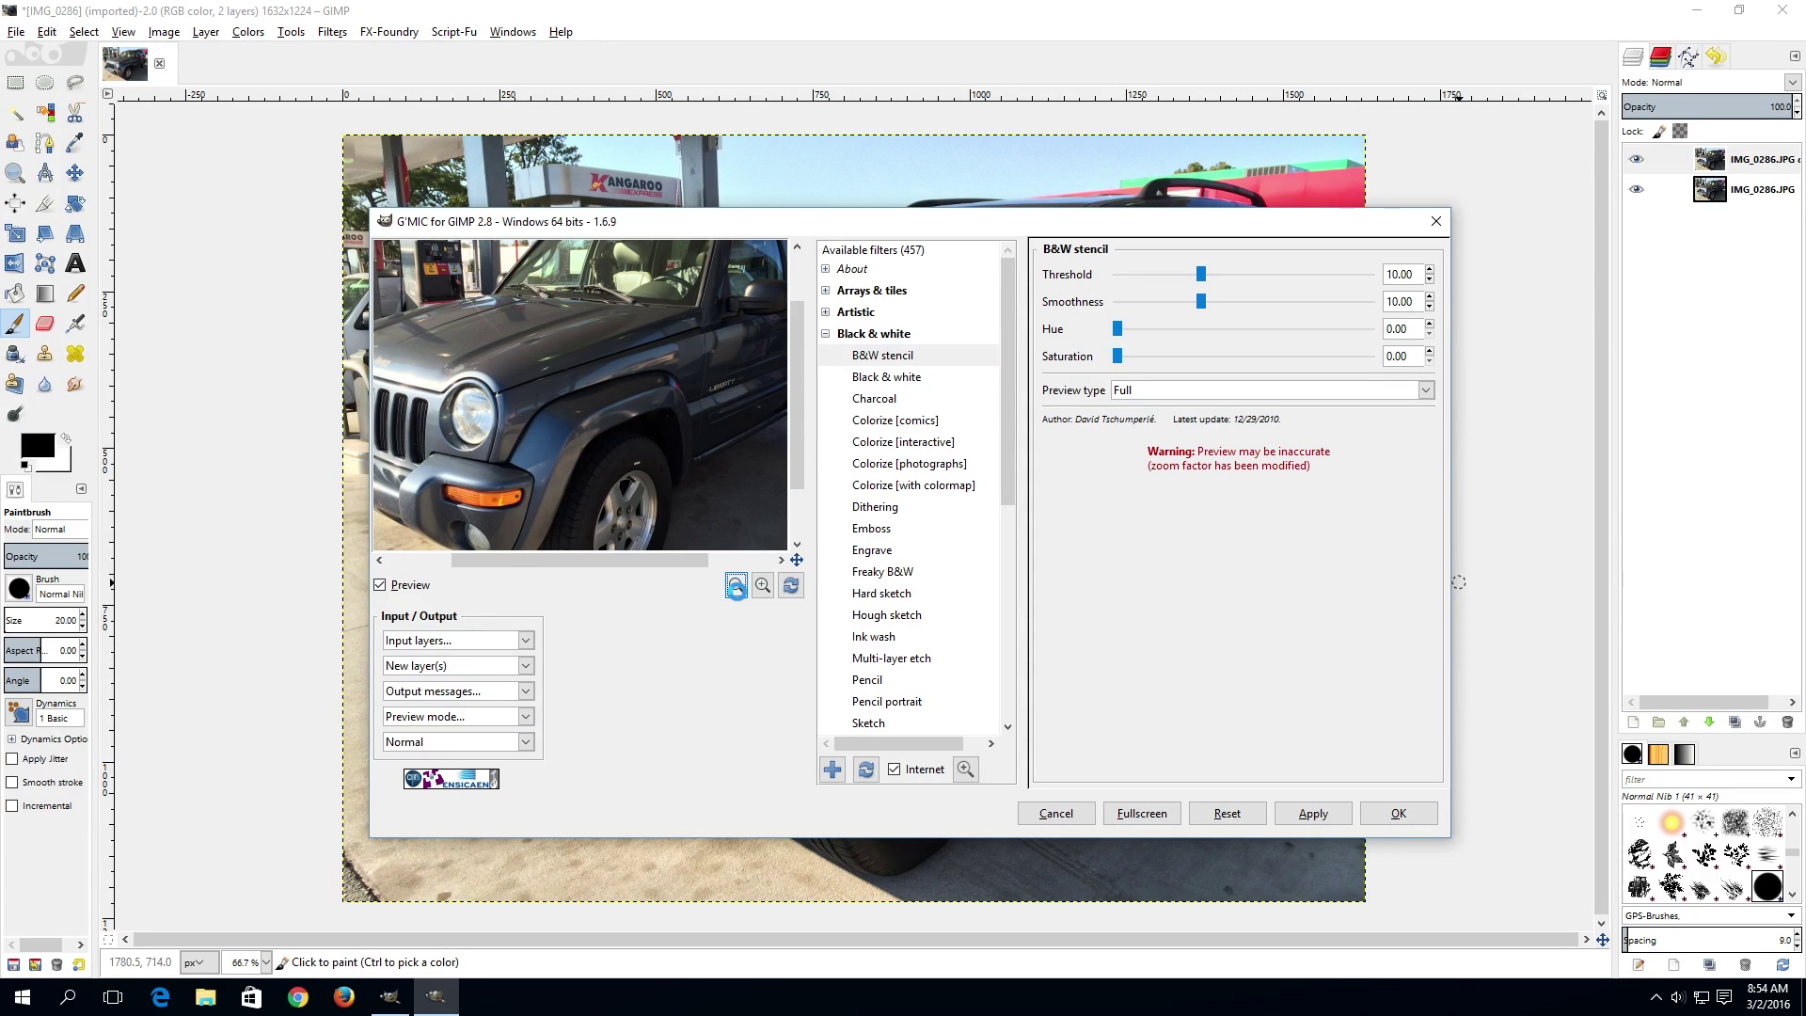
left_click(736, 585)
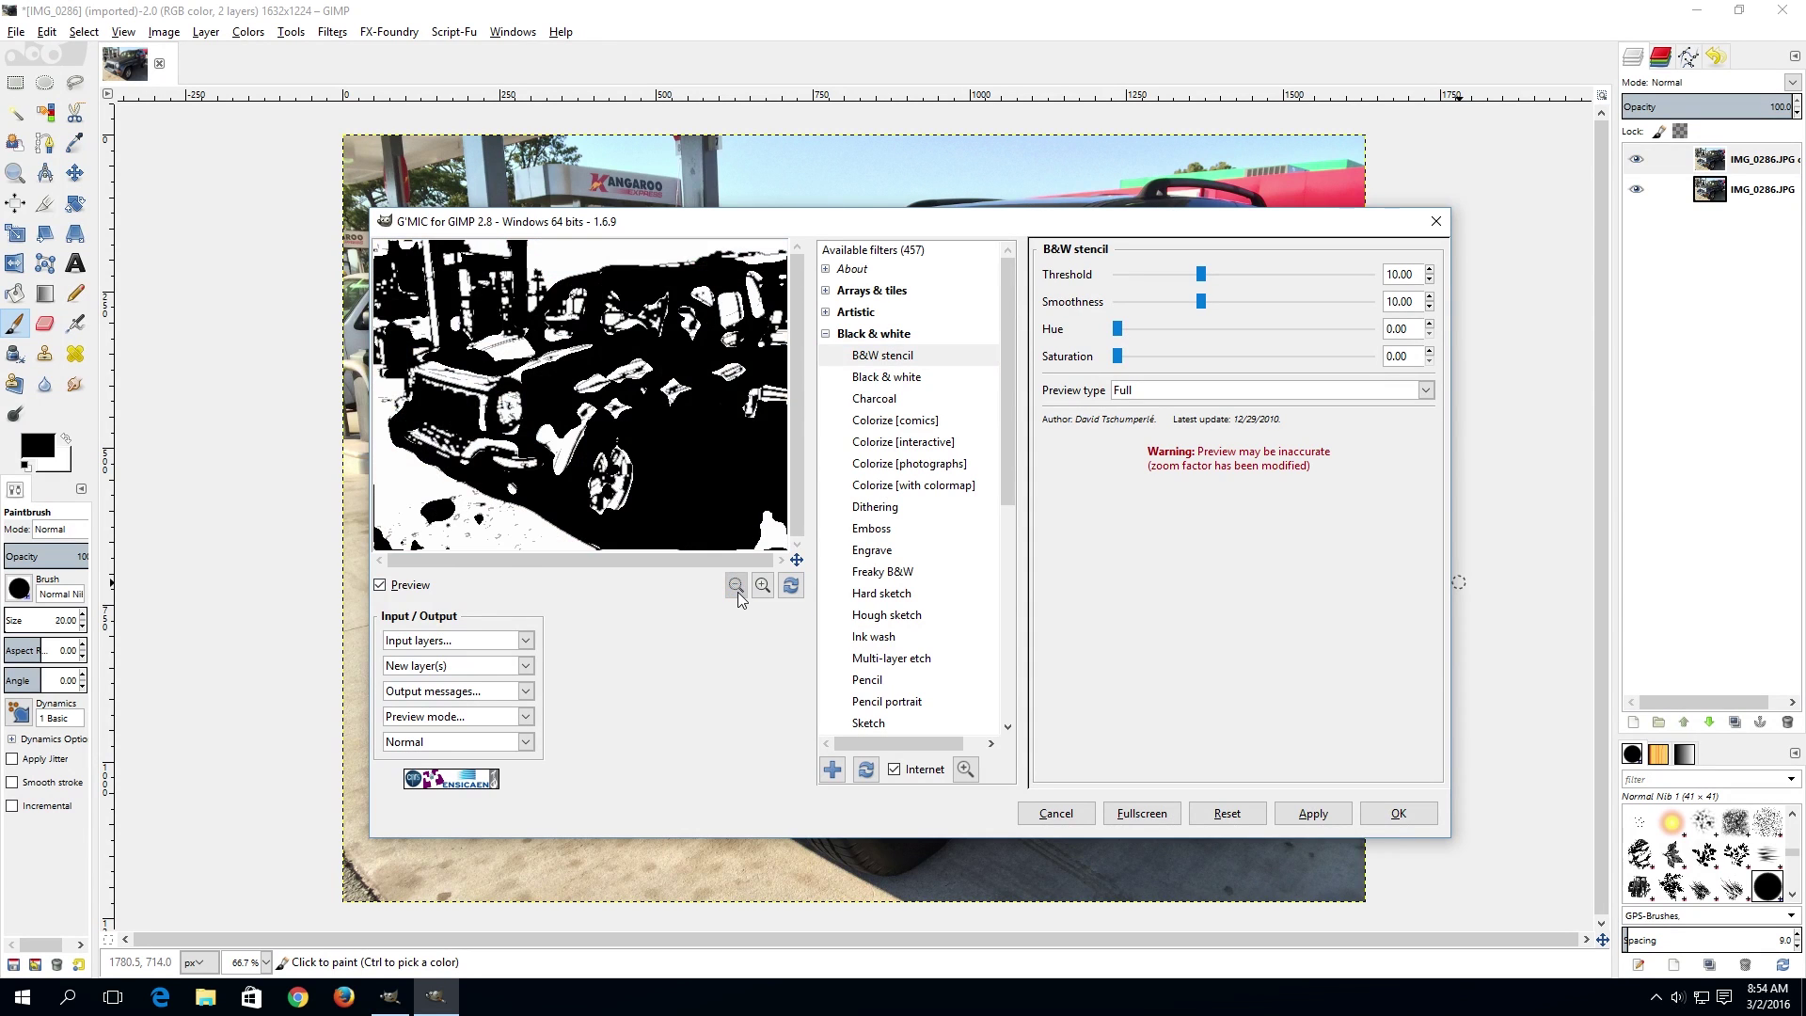
Step: Adjust the B&W stencil preview to a threshold of 28.10 and a smoothness of 2.24
left_click_drag(1200, 274, 1166, 288)
left_click(1262, 276)
left_click_drag(1181, 278, 1355, 279)
left_click_drag(1200, 301, 1147, 307)
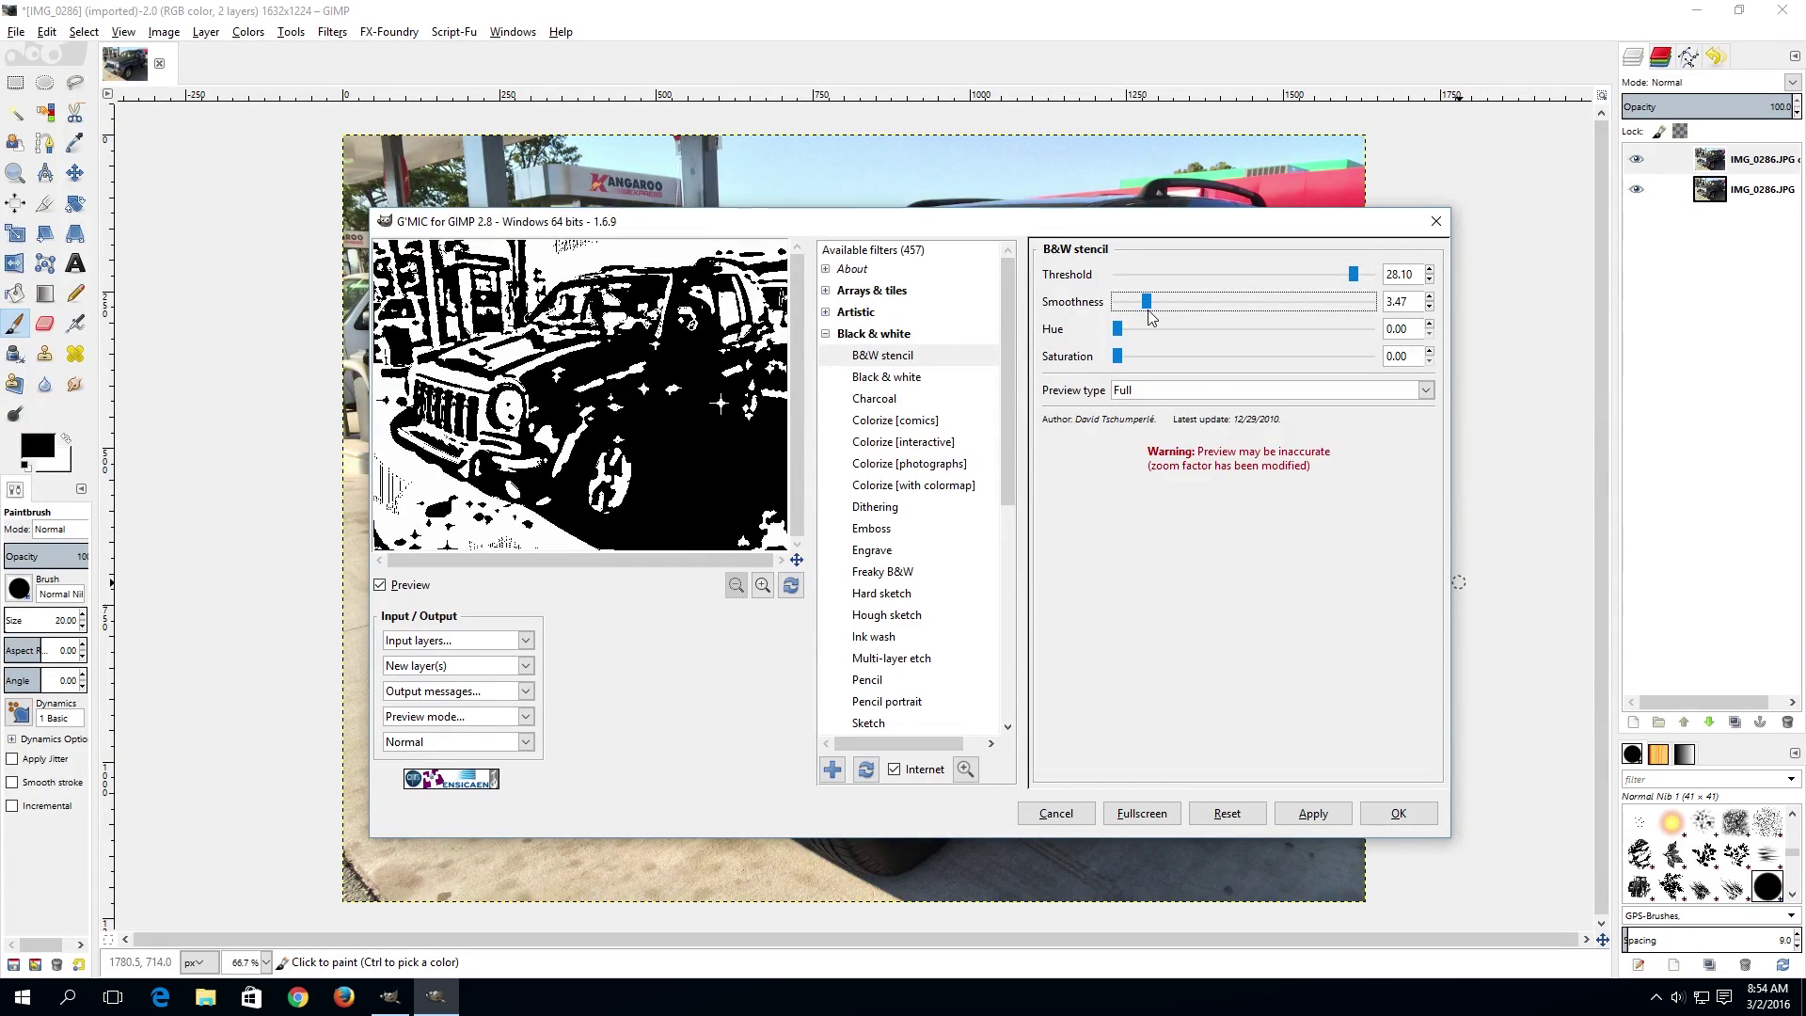
left_click_drag(1146, 302, 1133, 308)
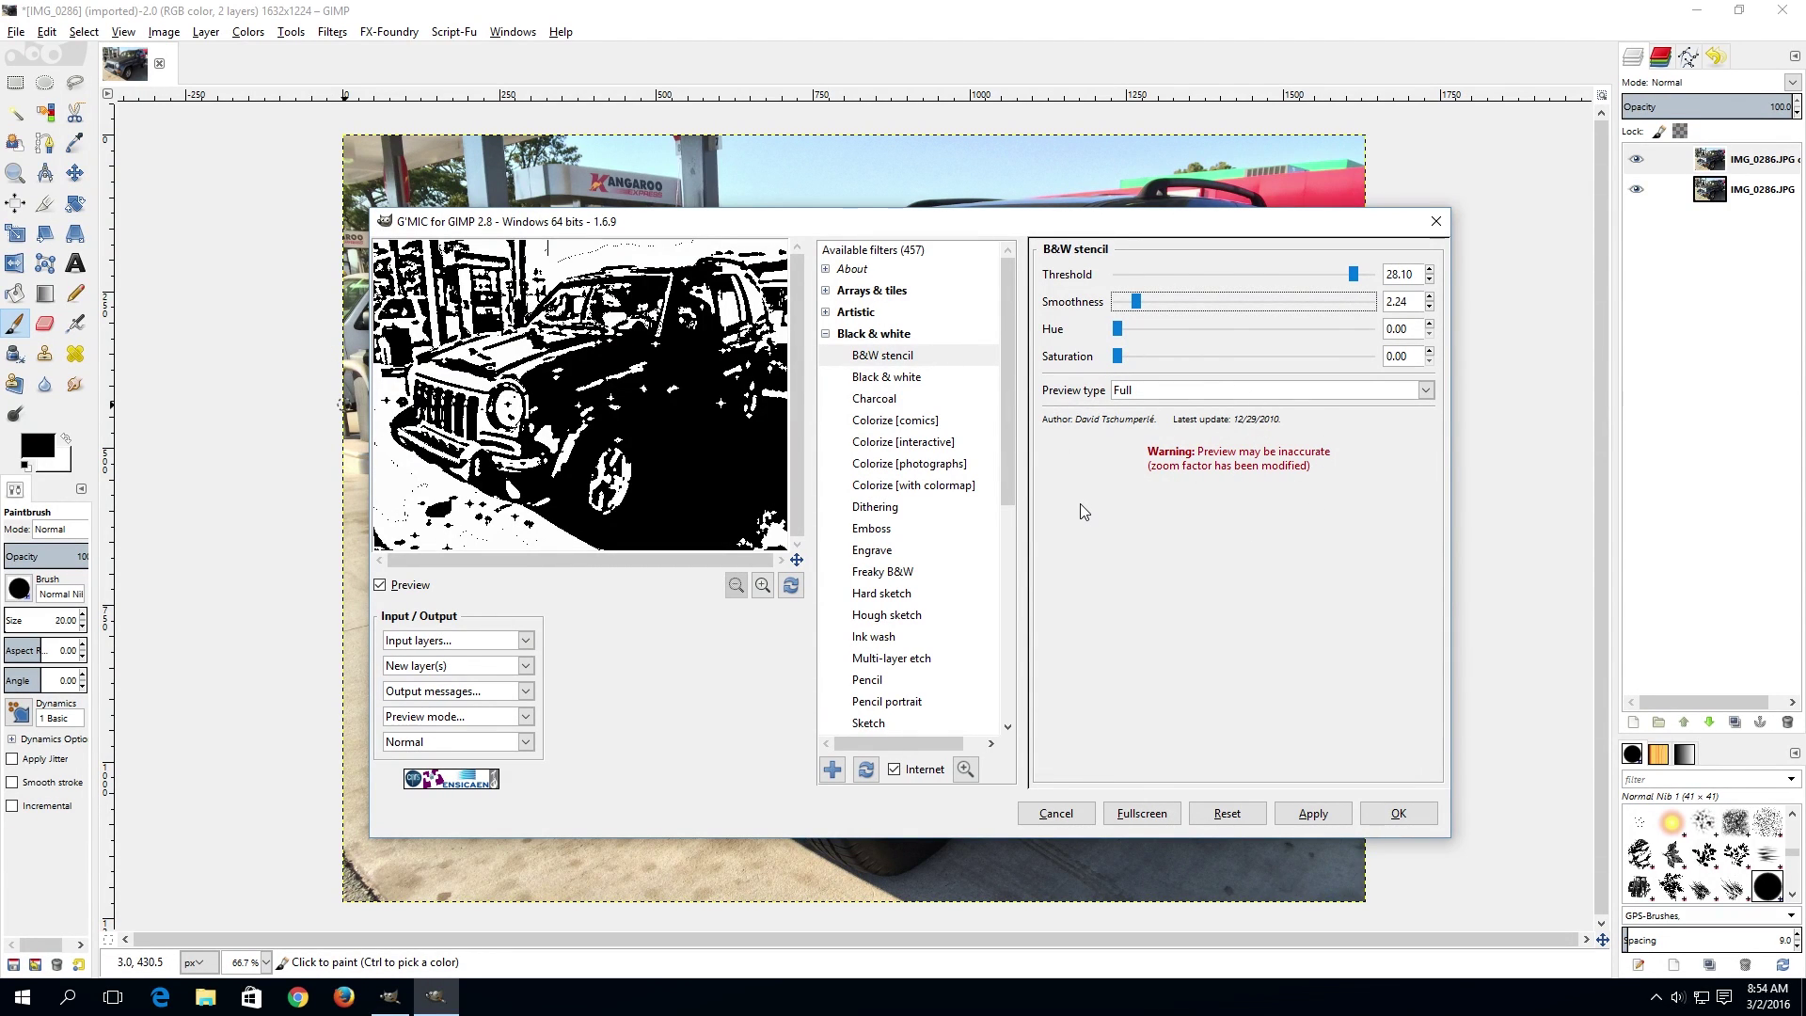
Step: Preview the Black & white filter, and preview the Charcoal filter with Boost contrast enabled on the whole Jeep photo
left_click(908, 377)
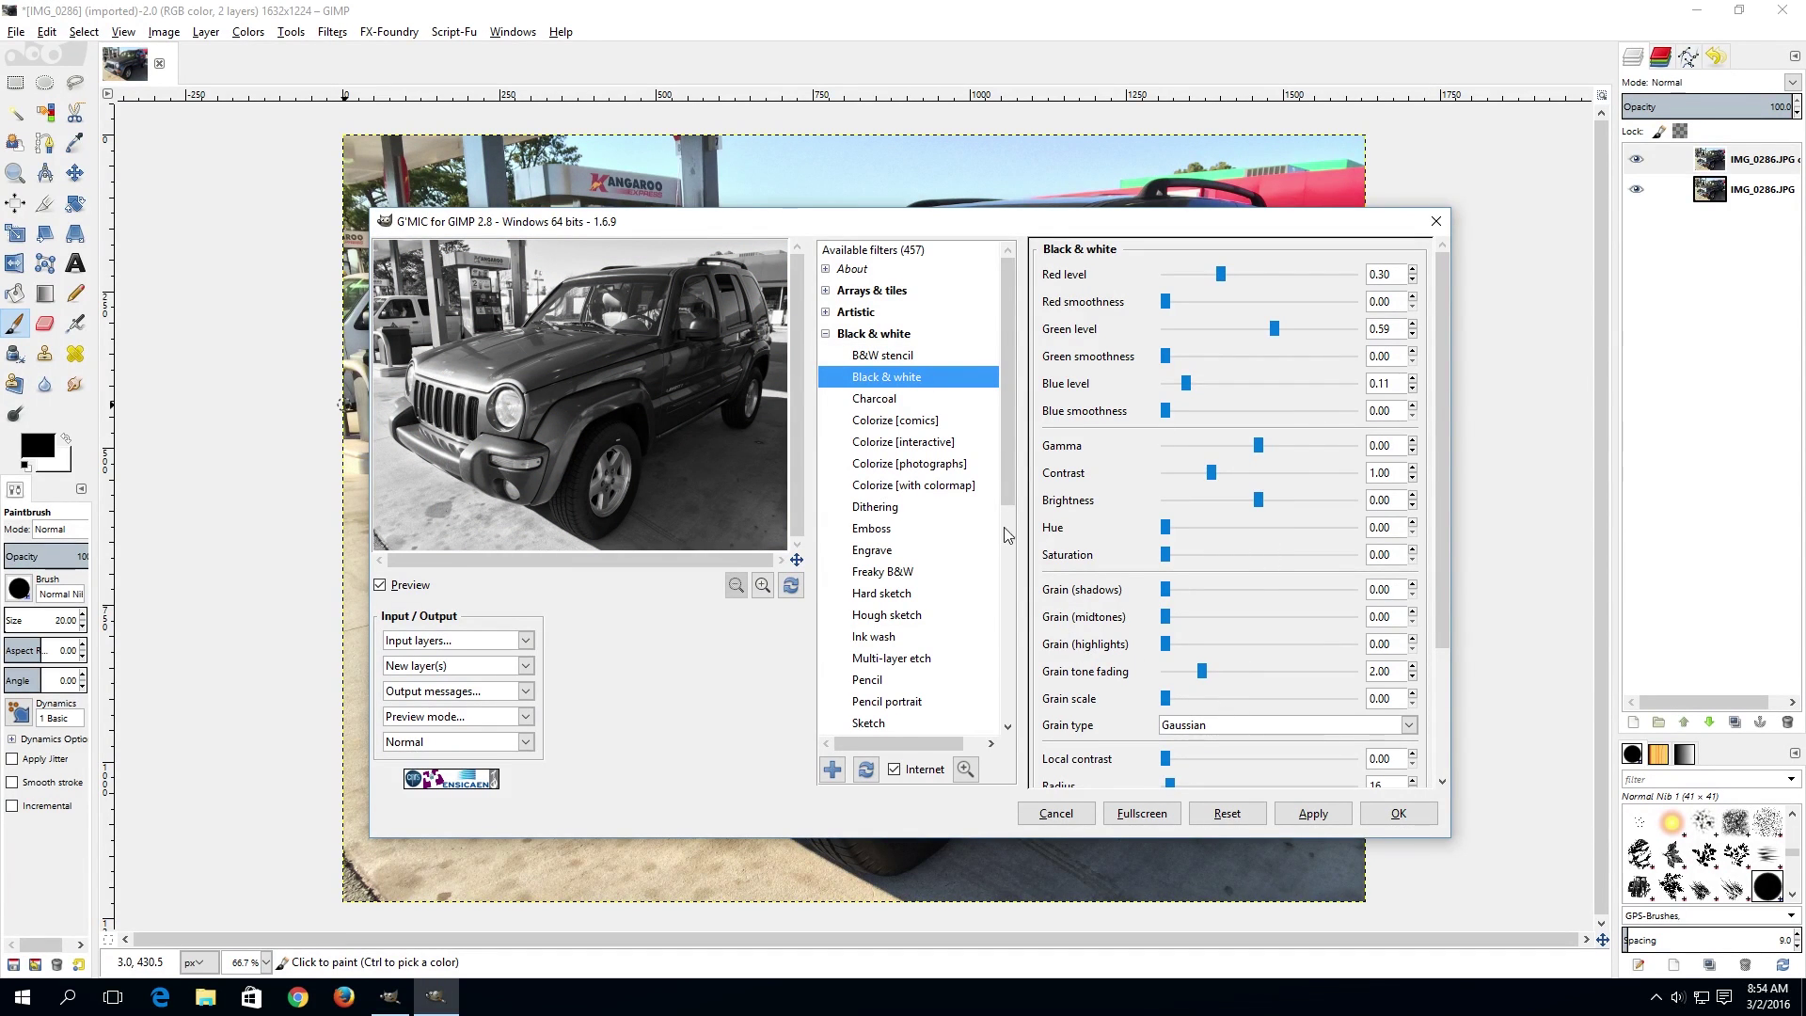
left_click(880, 402)
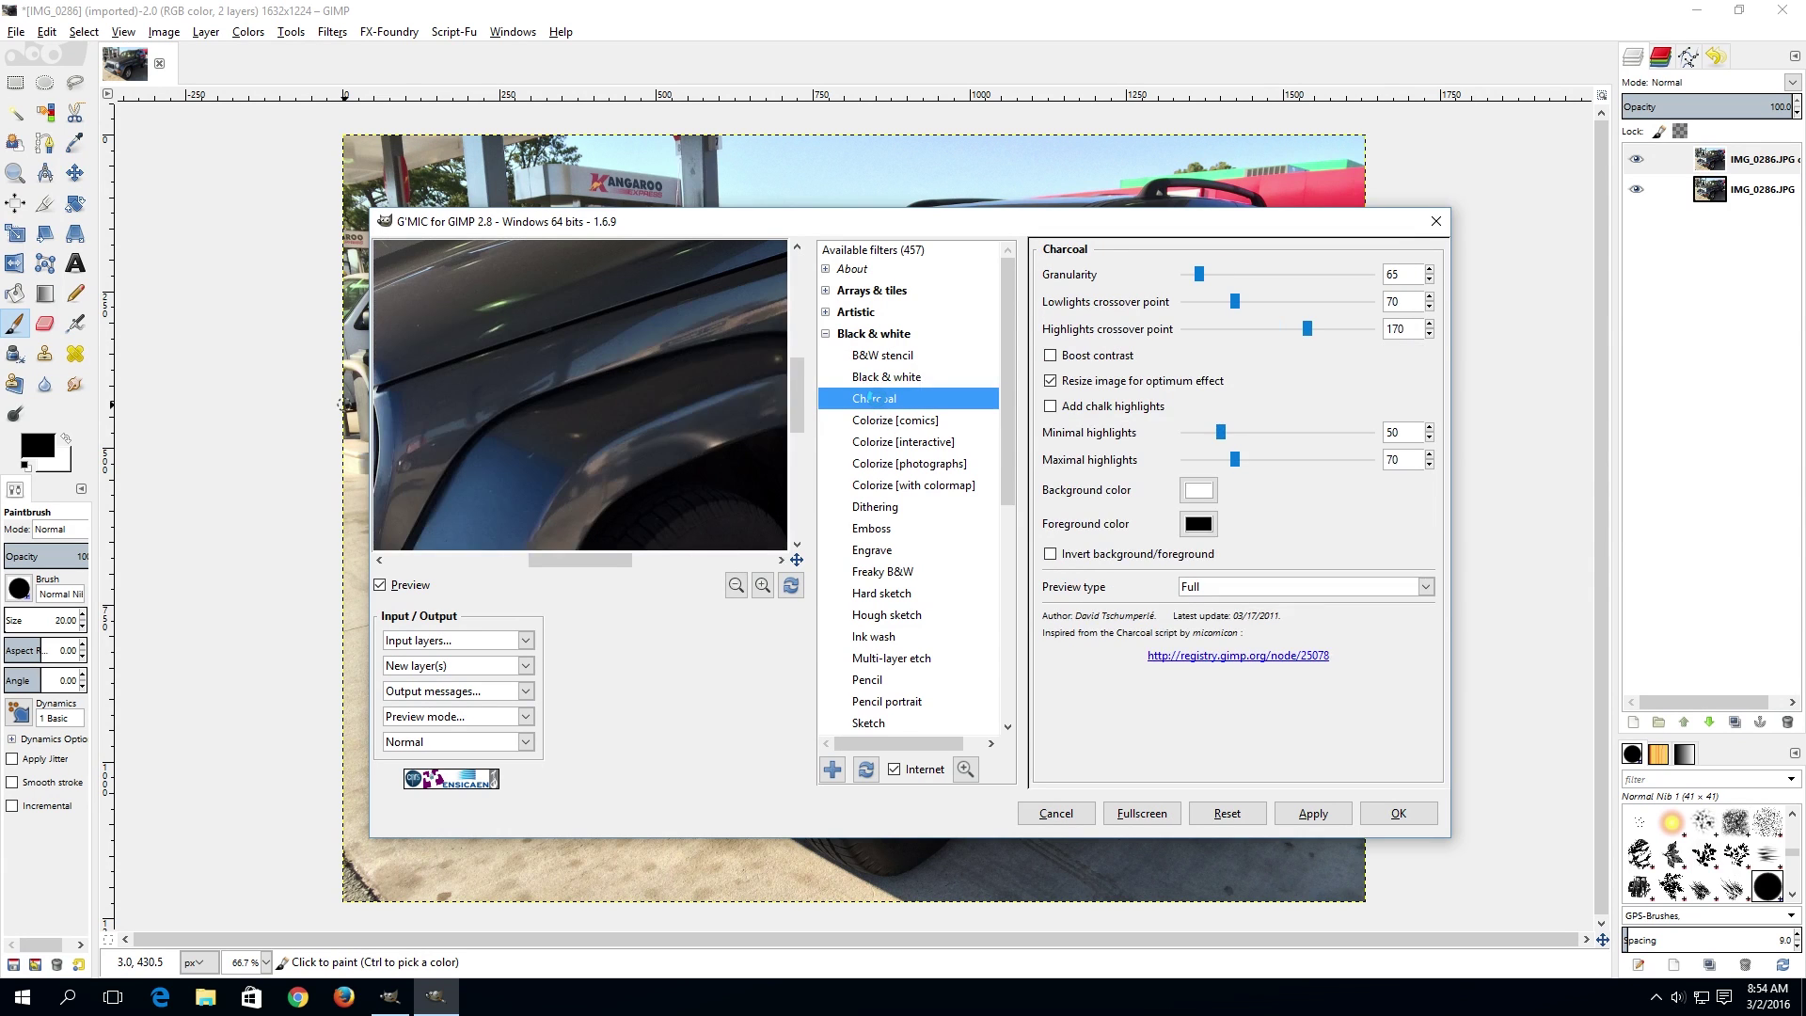
left_click(738, 585)
left_click(737, 585)
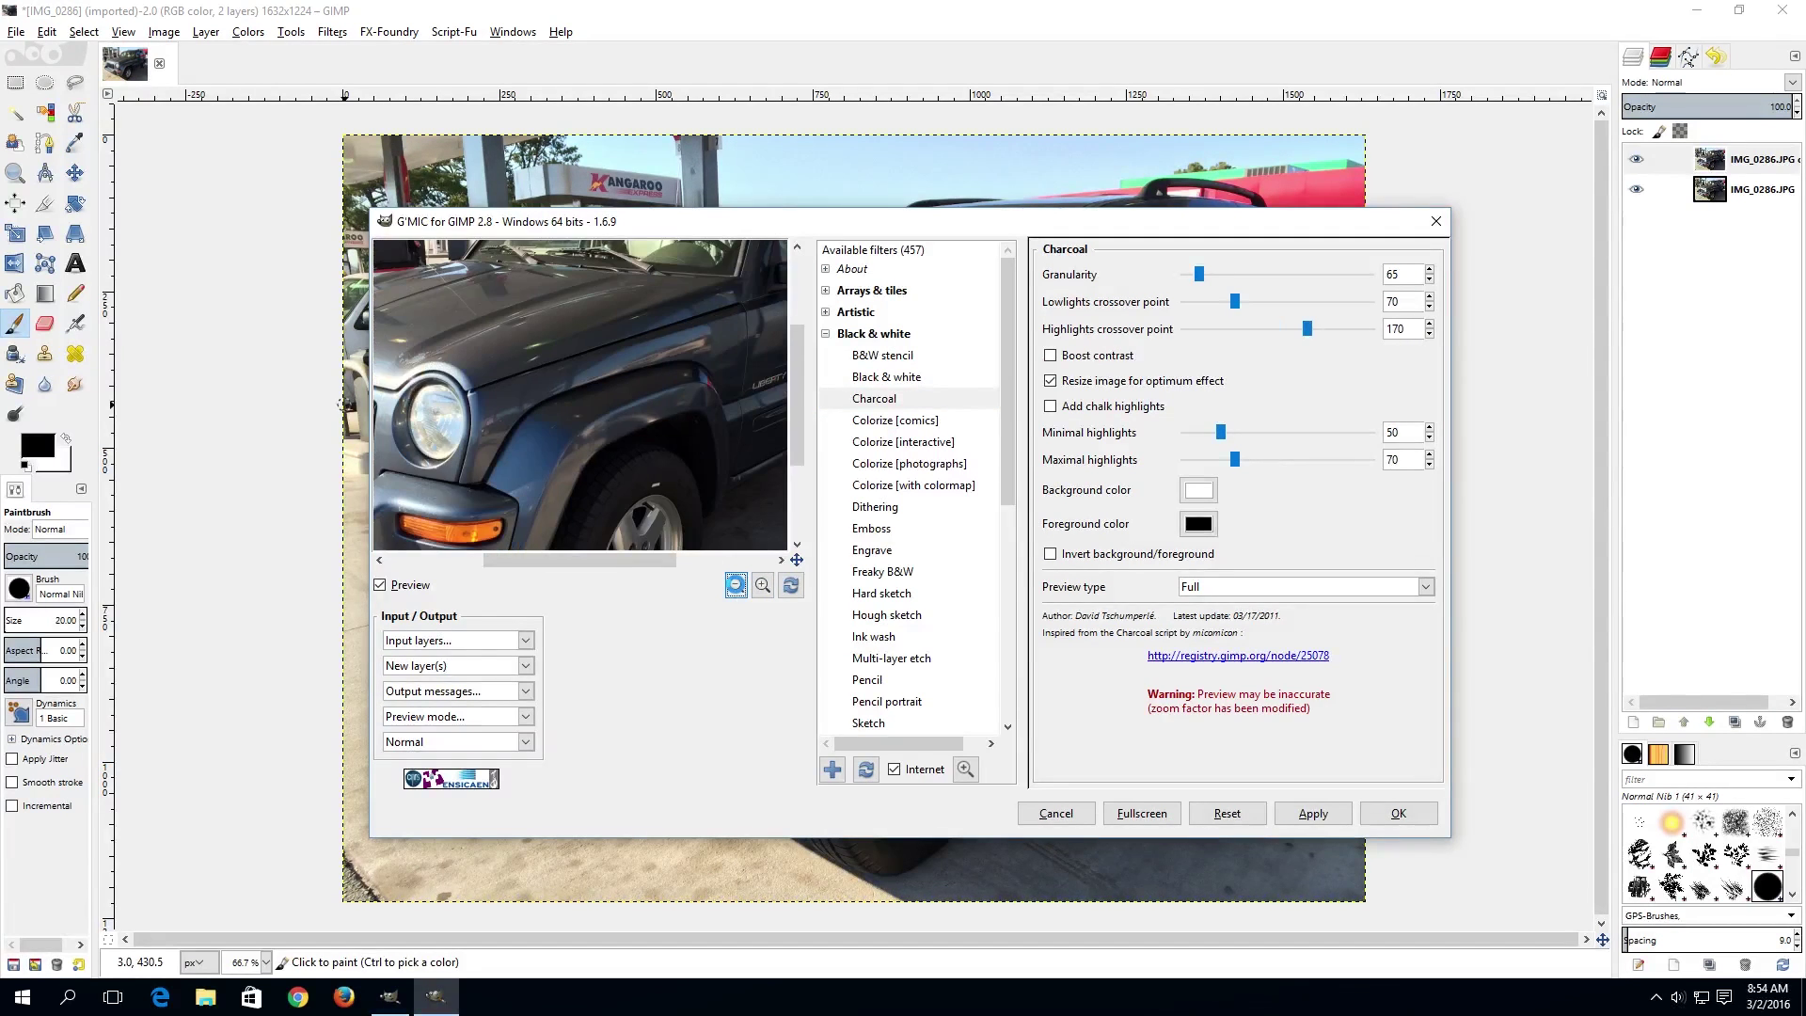
left_click(736, 585)
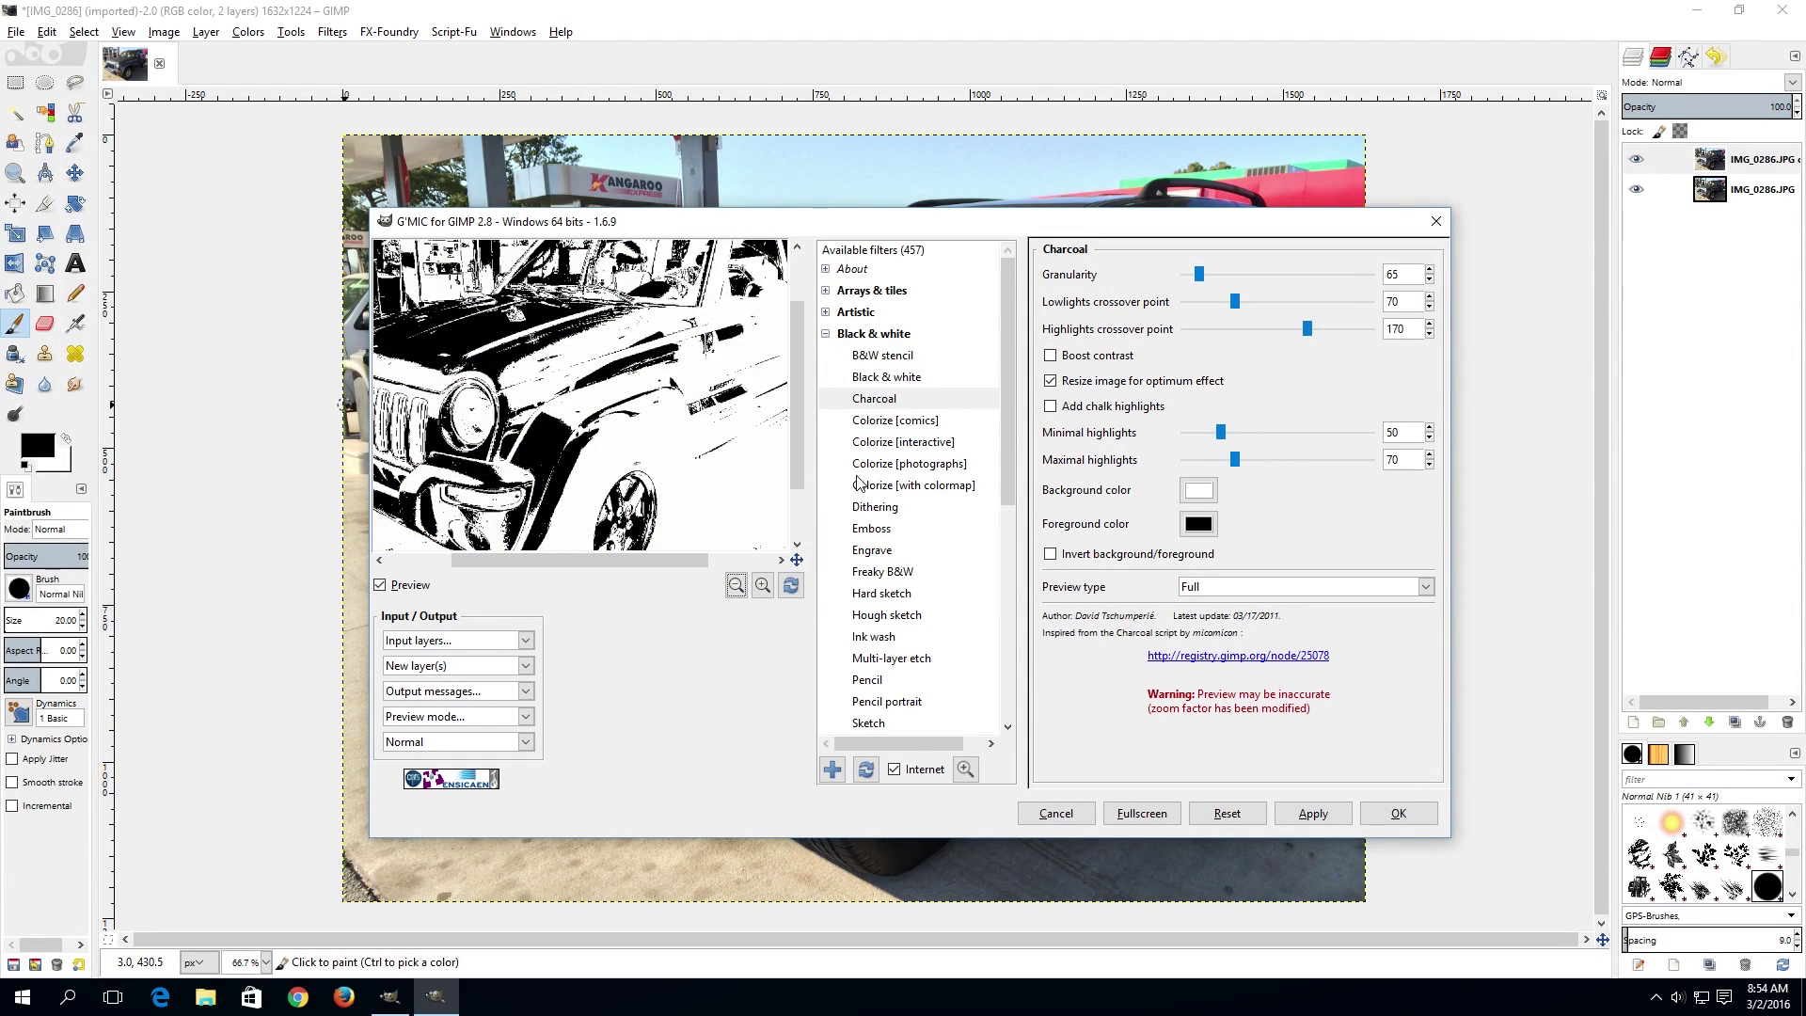
left_click(1116, 356)
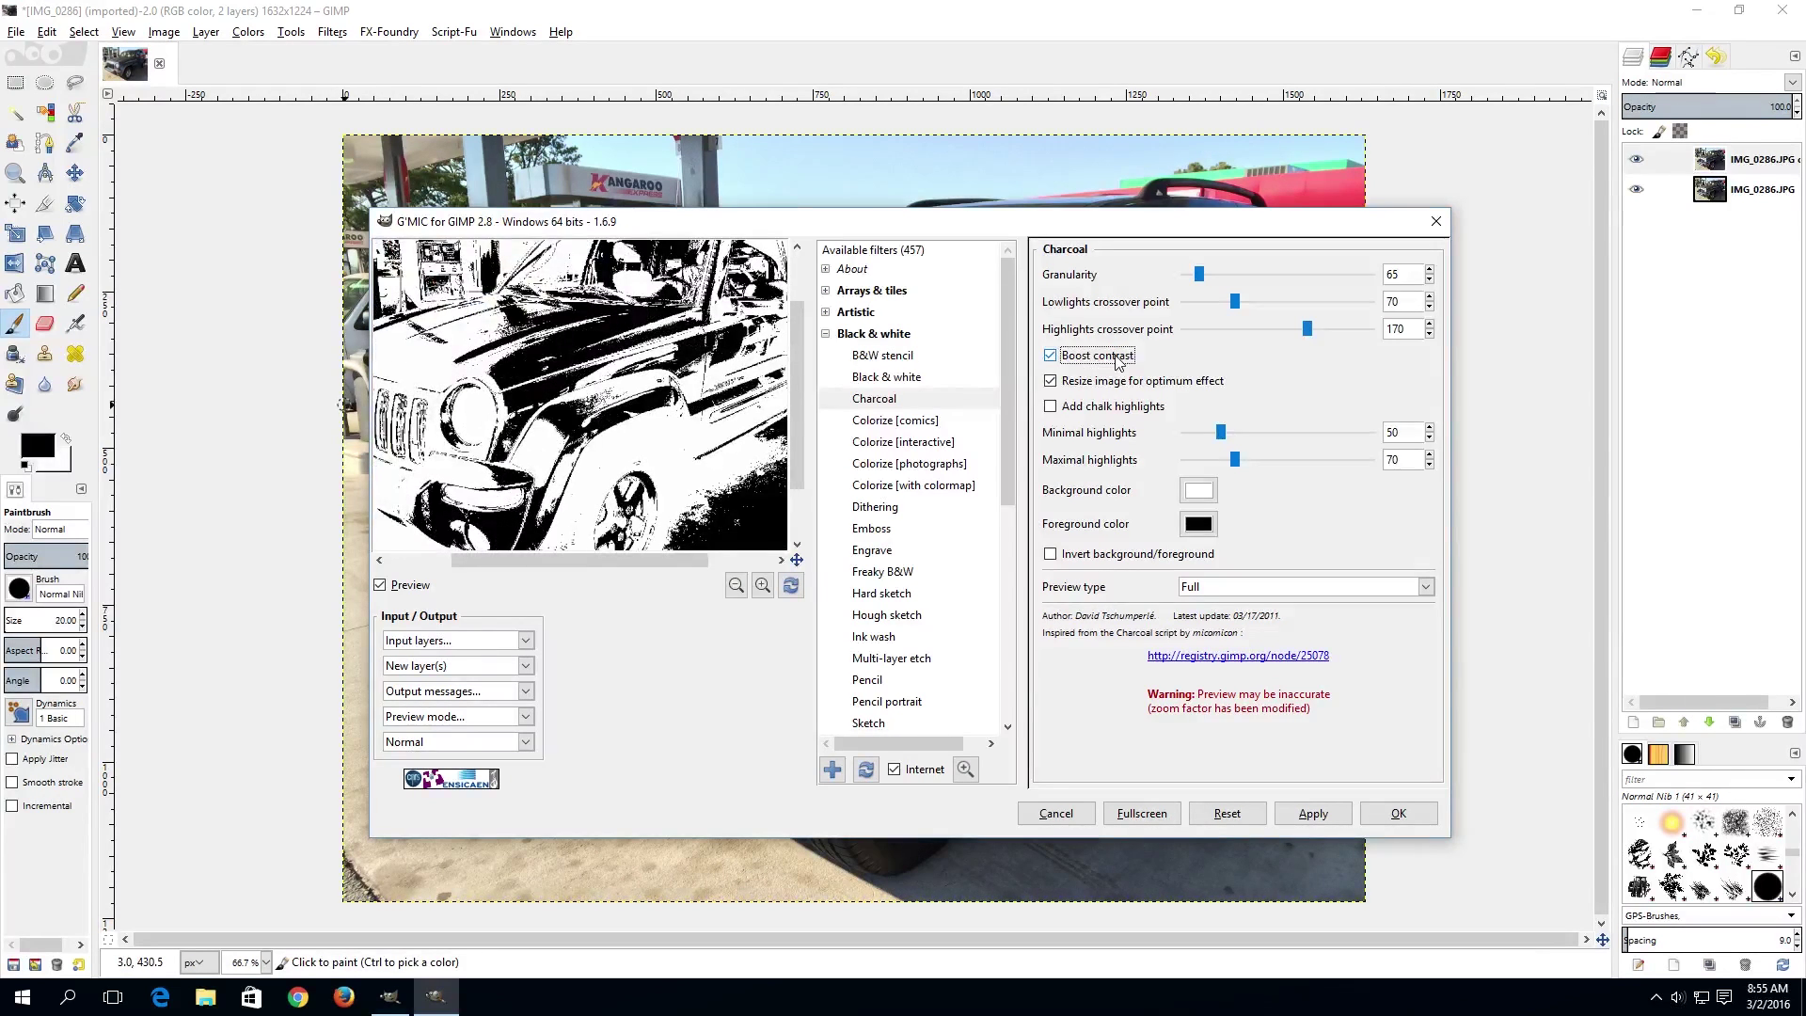
left_click(735, 589)
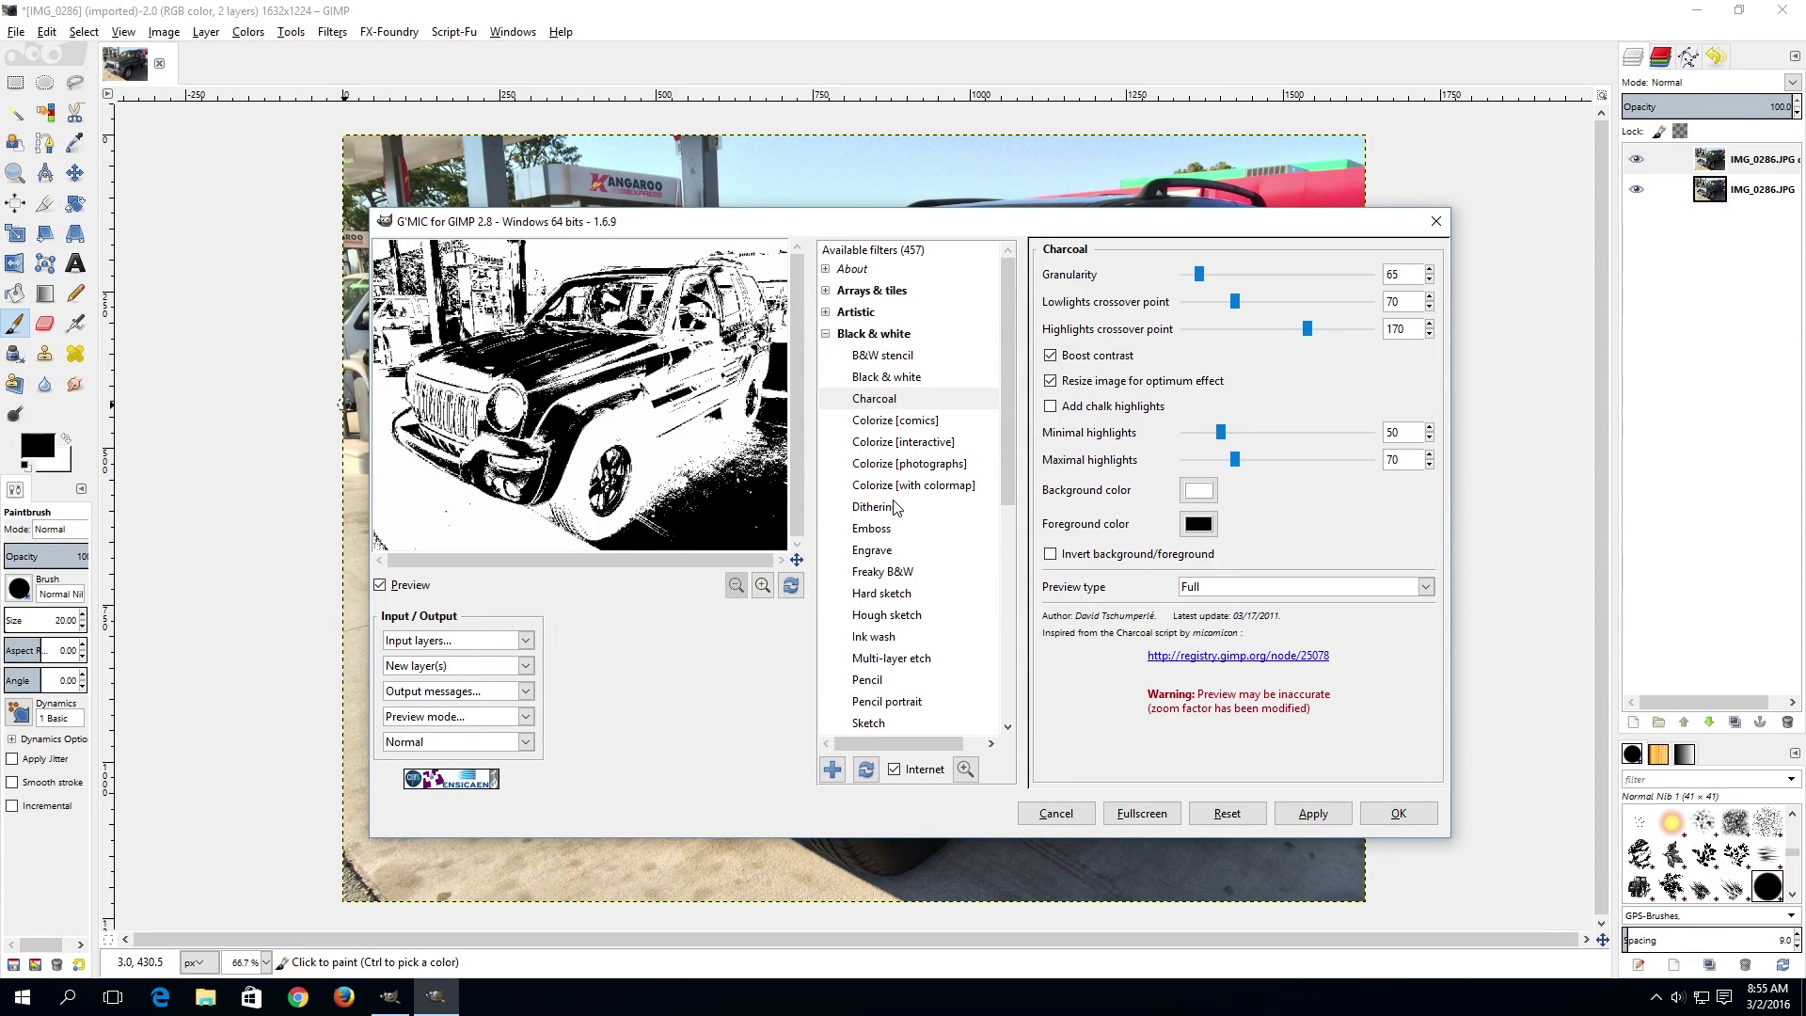
Step: Preview the Engrave filter on the whole Jeep photo with a color background added
left_click(867, 550)
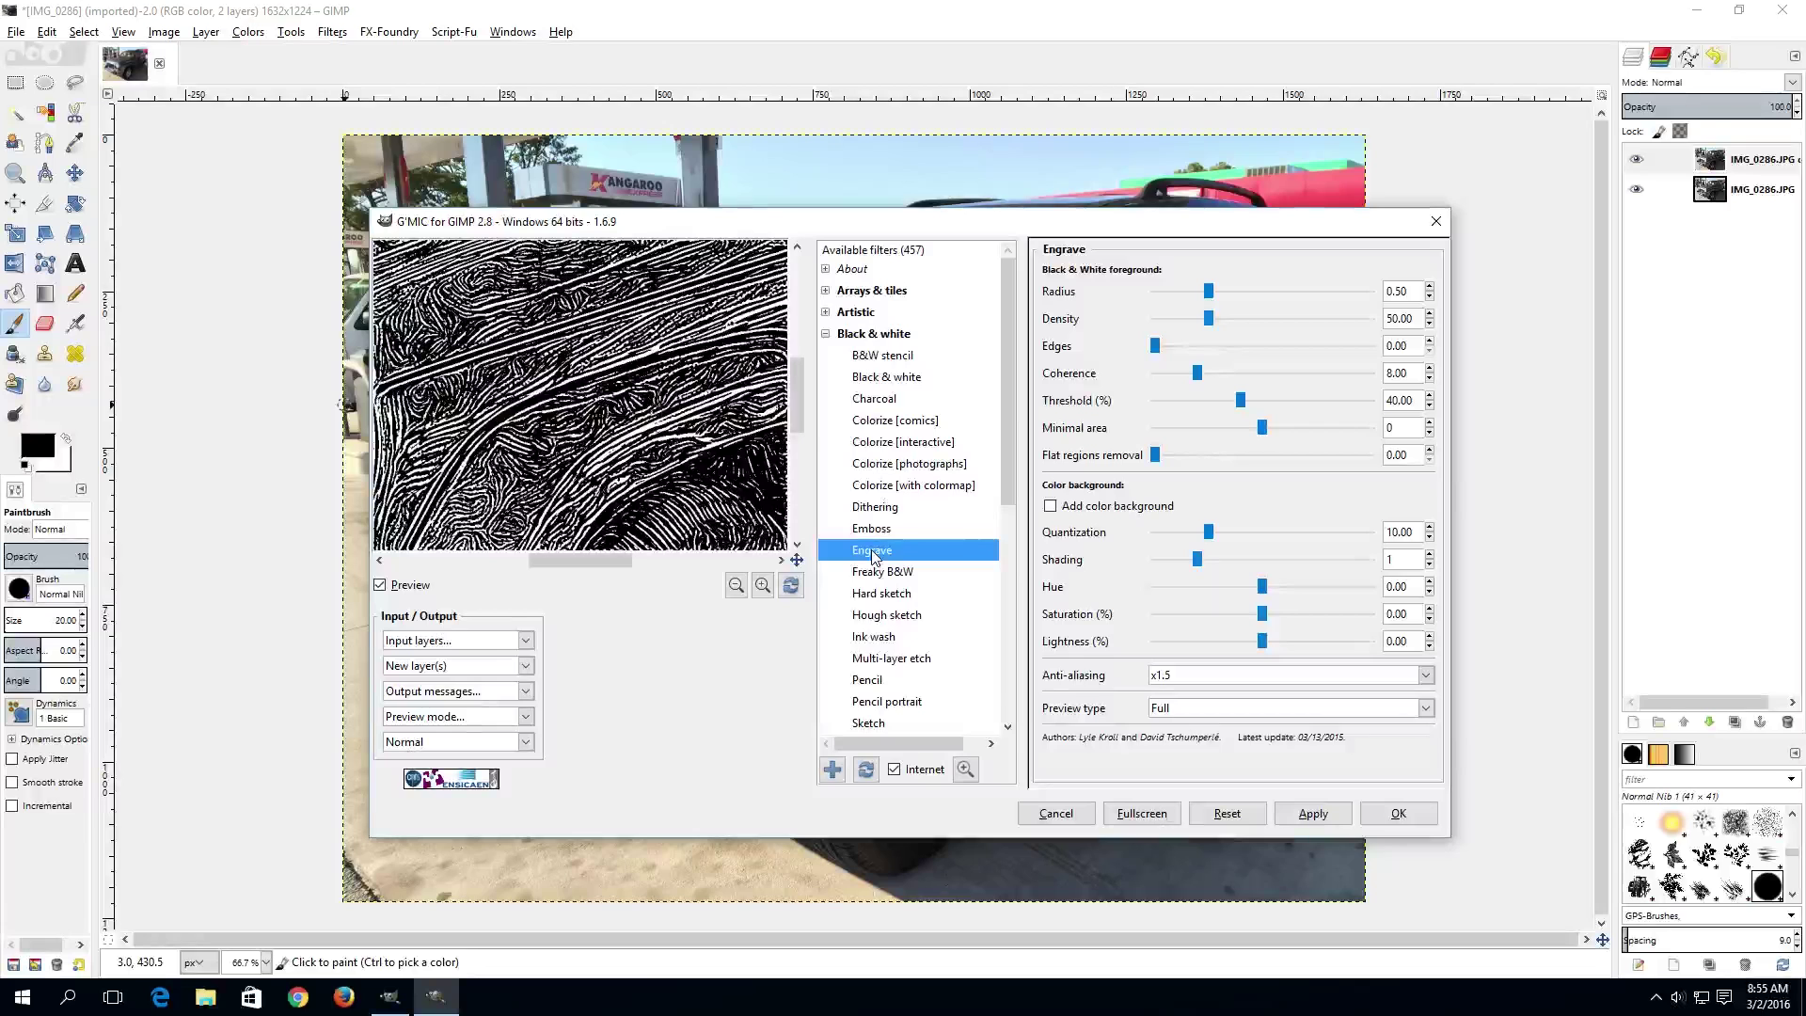
left_click(734, 585)
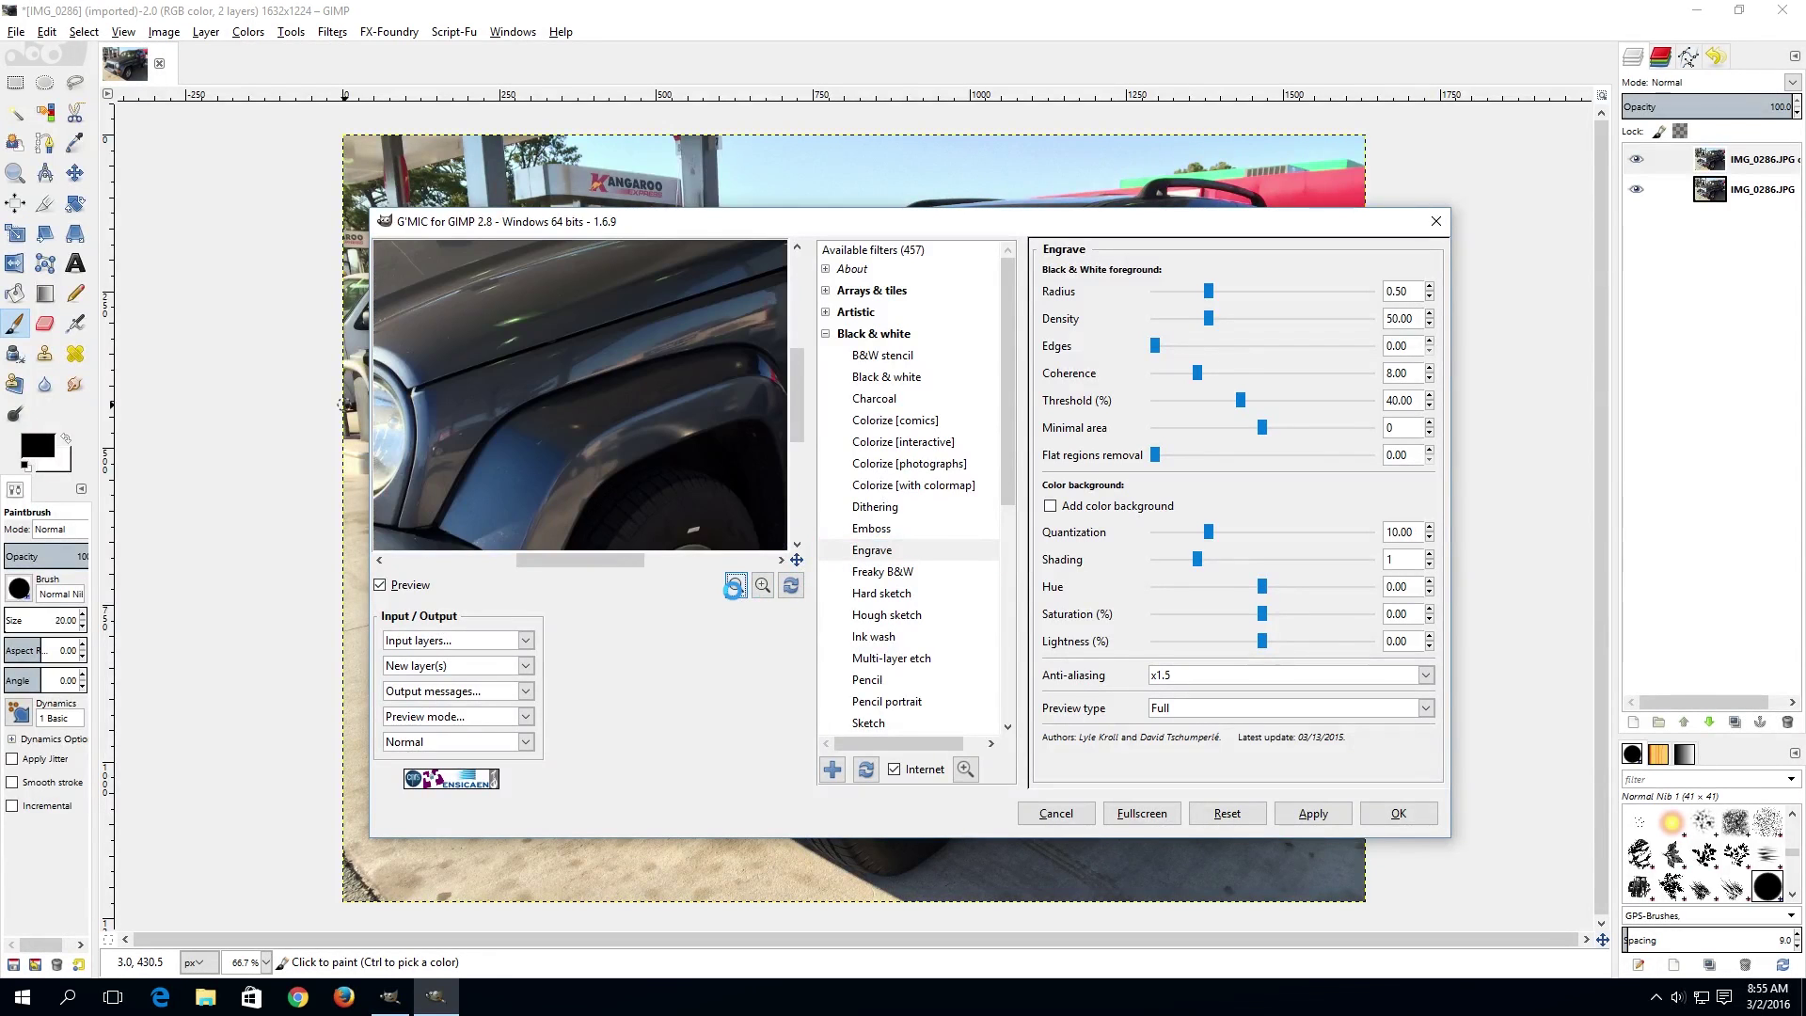
left_click(734, 585)
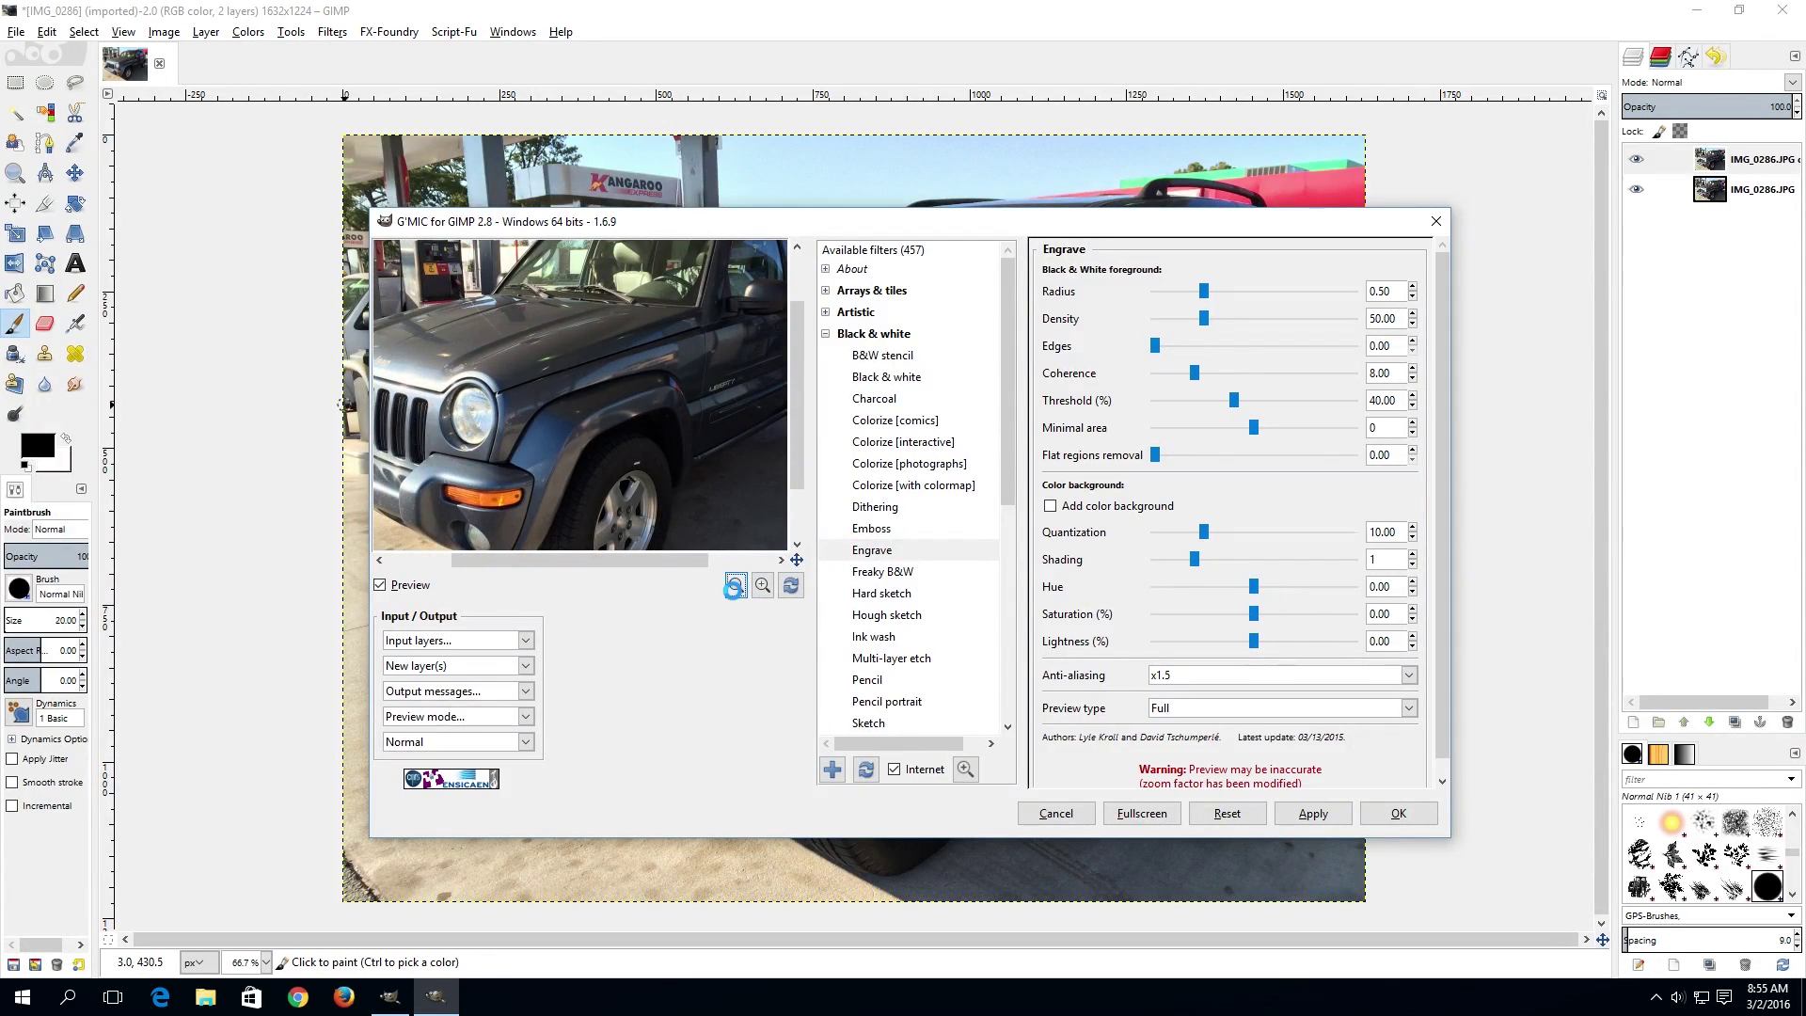
left_click(735, 587)
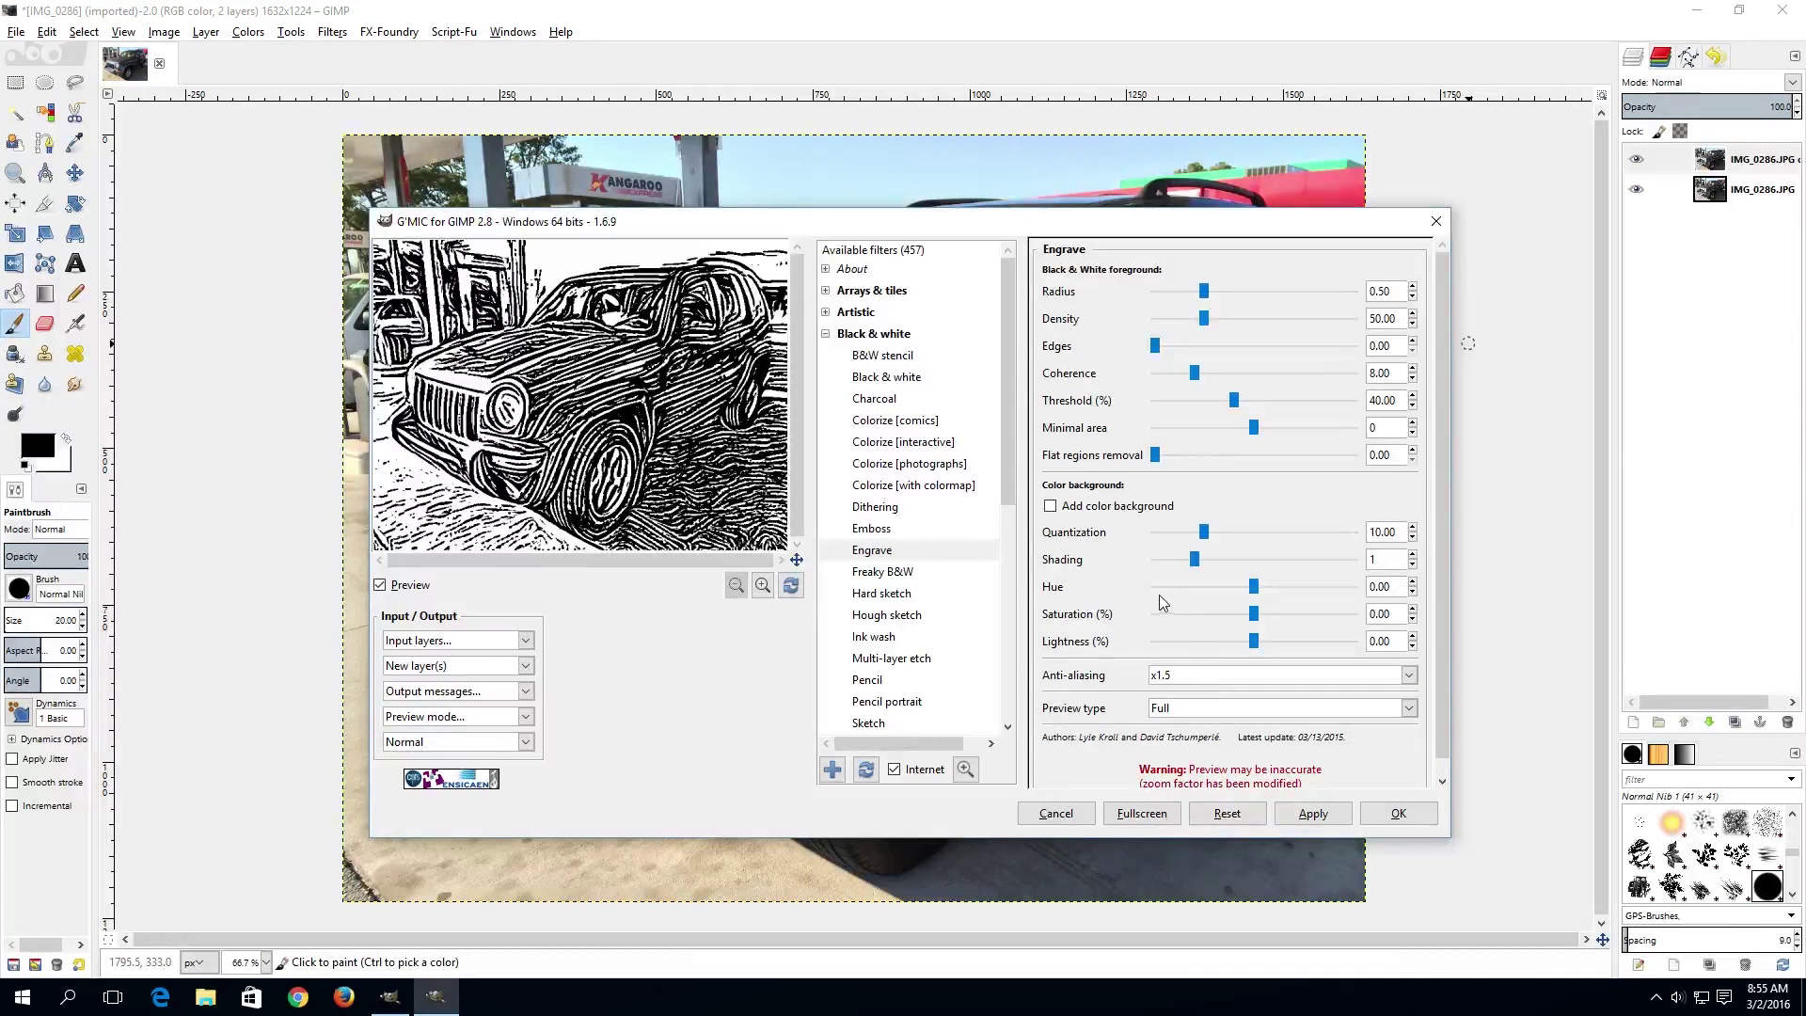
left_click(1098, 507)
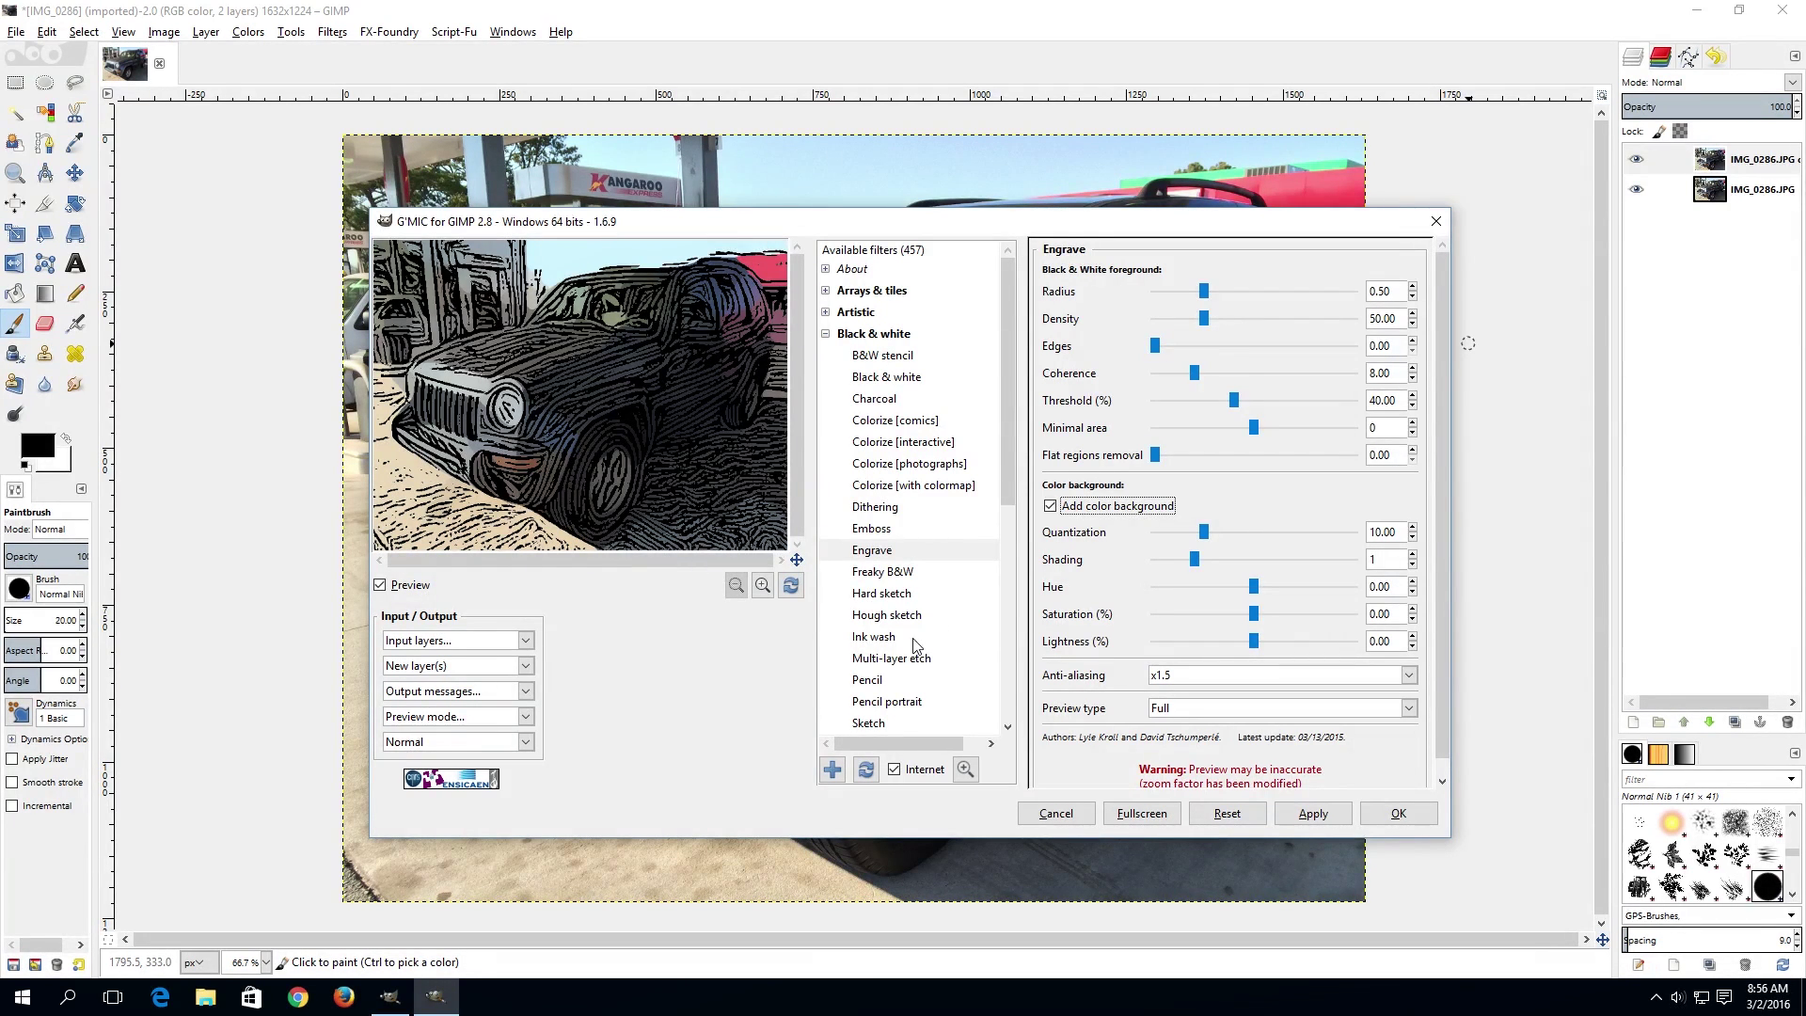
Step: Apply the Pencil portrait filter to the Jeep photo with its default settings
left_click_drag(1006, 474, 1000, 555)
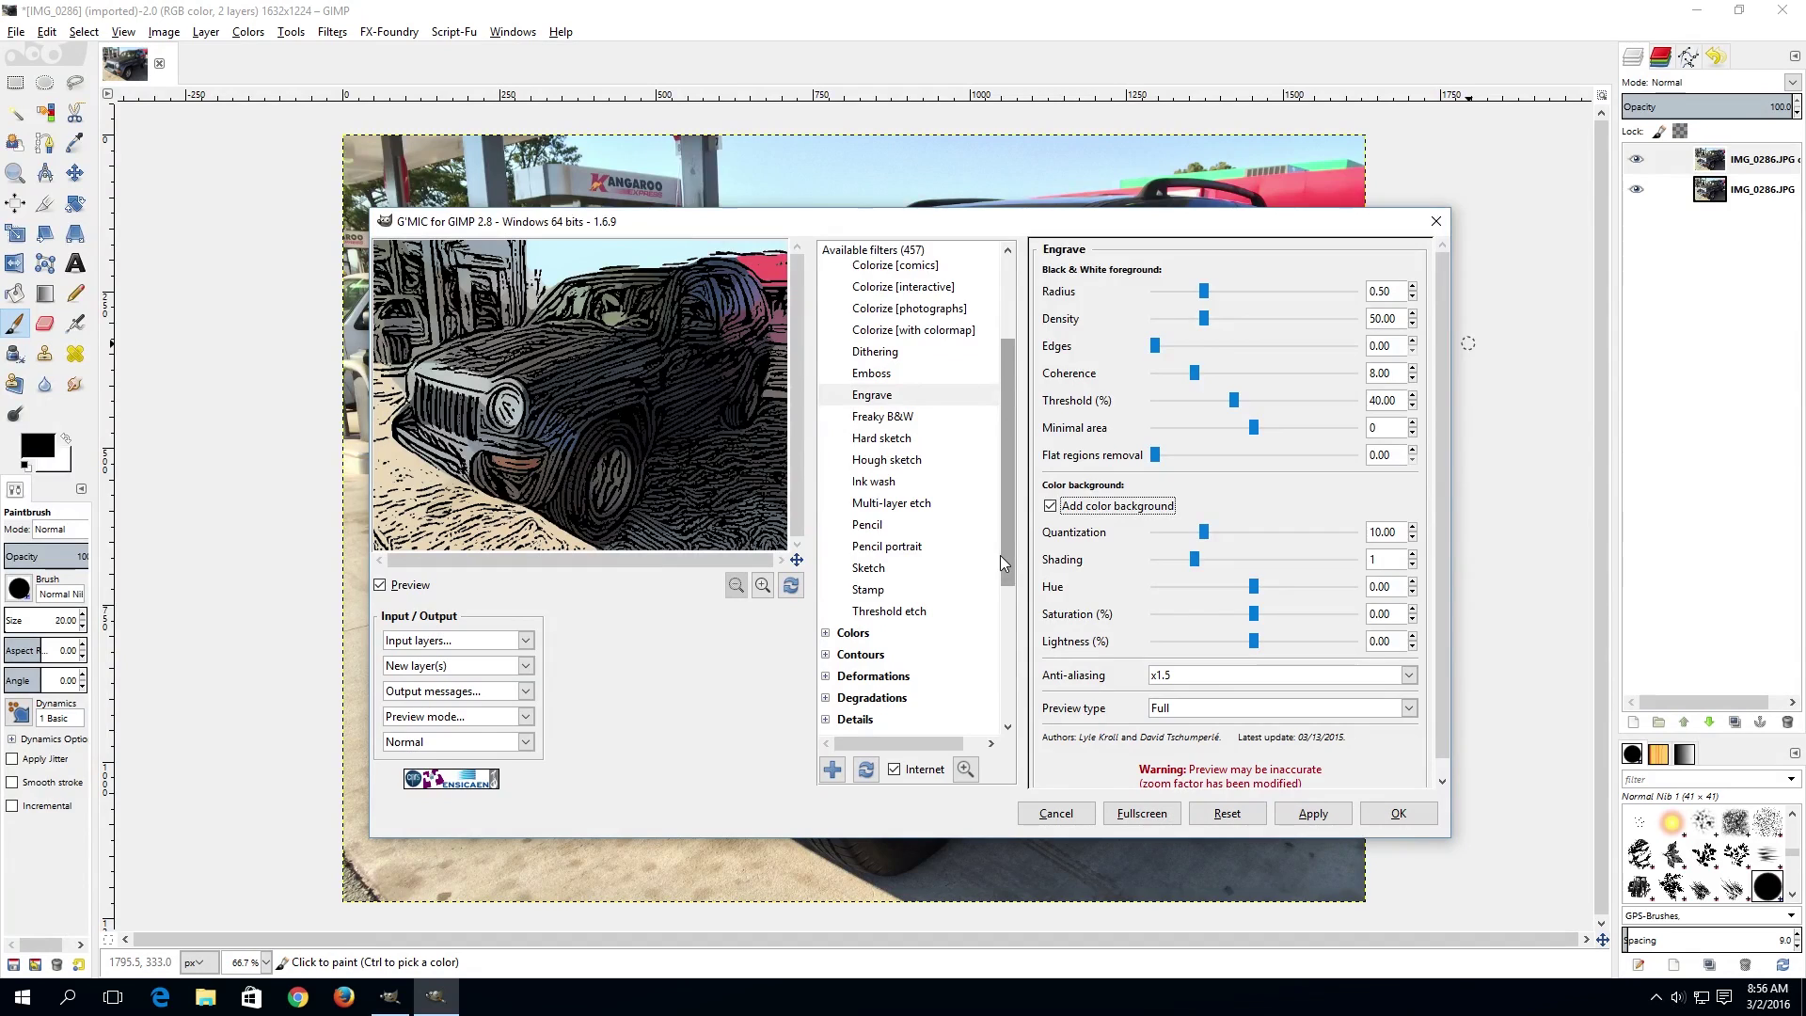
left_click(907, 545)
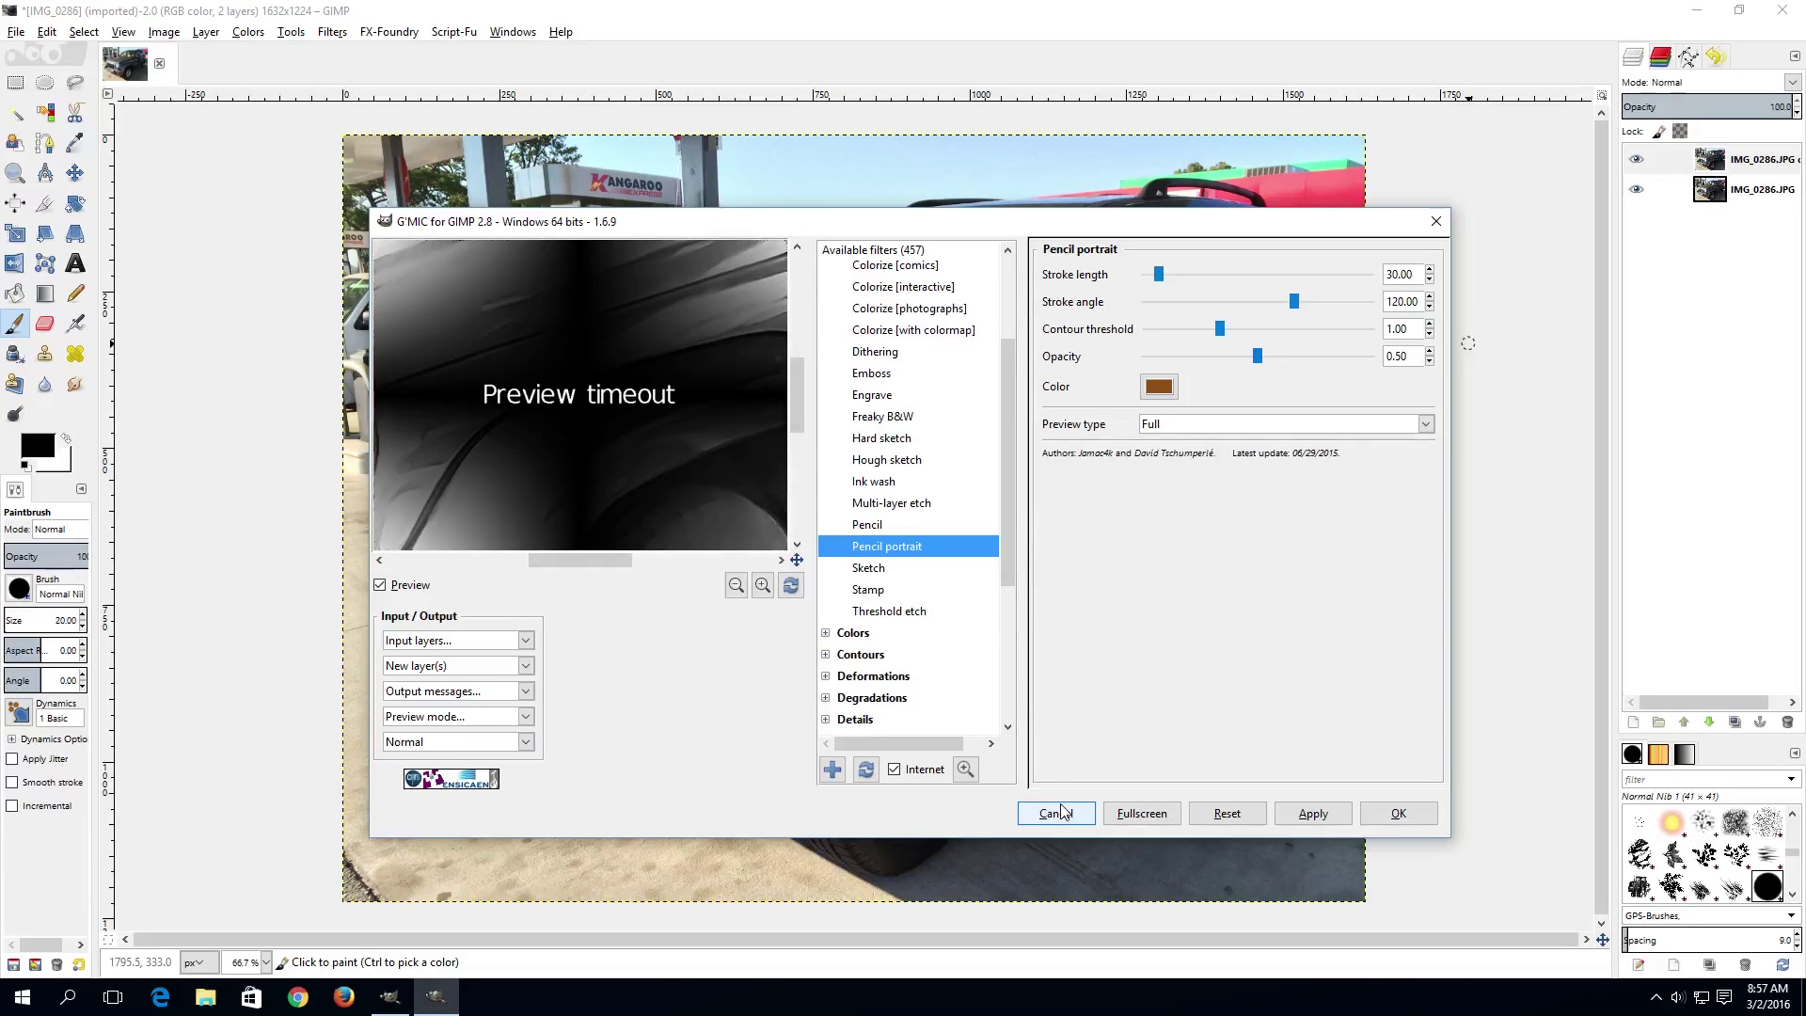
left_click(1314, 814)
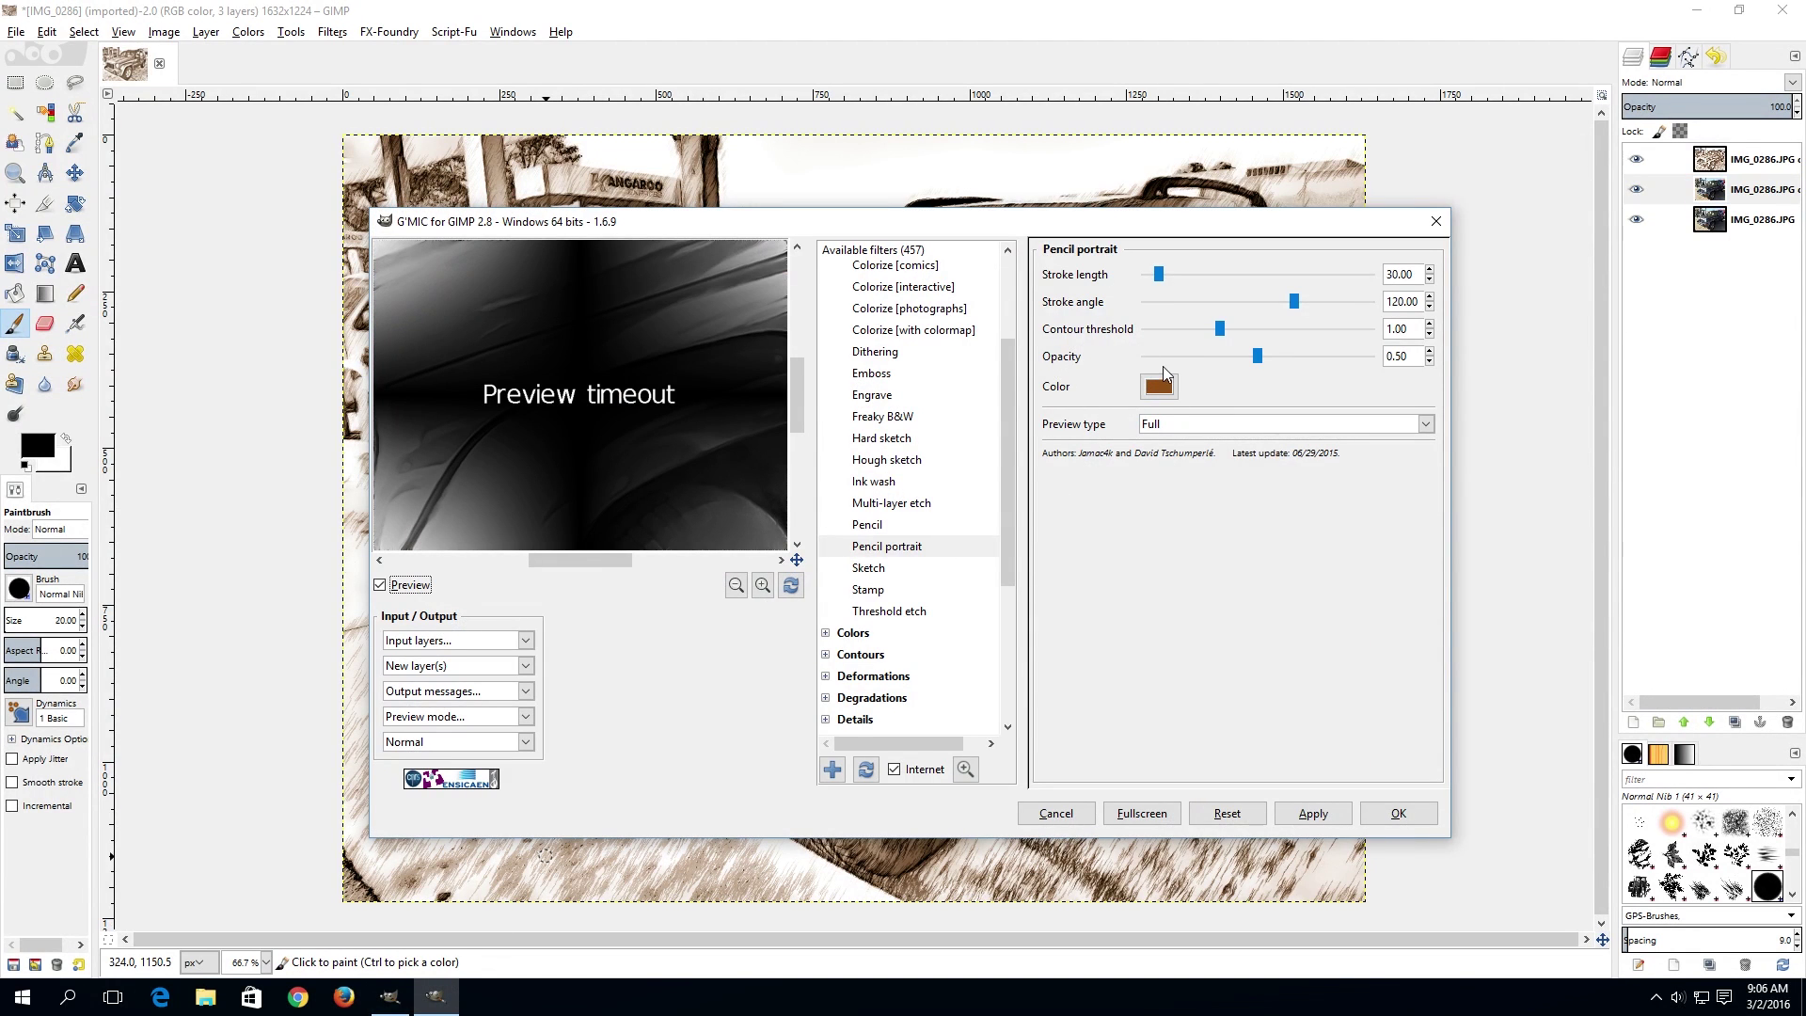
Step: Uncover the canvas, hide the pencil portrait layer and make the Jeep photo copy beneath it the active layer
left_click_drag(995, 222, 929, 764)
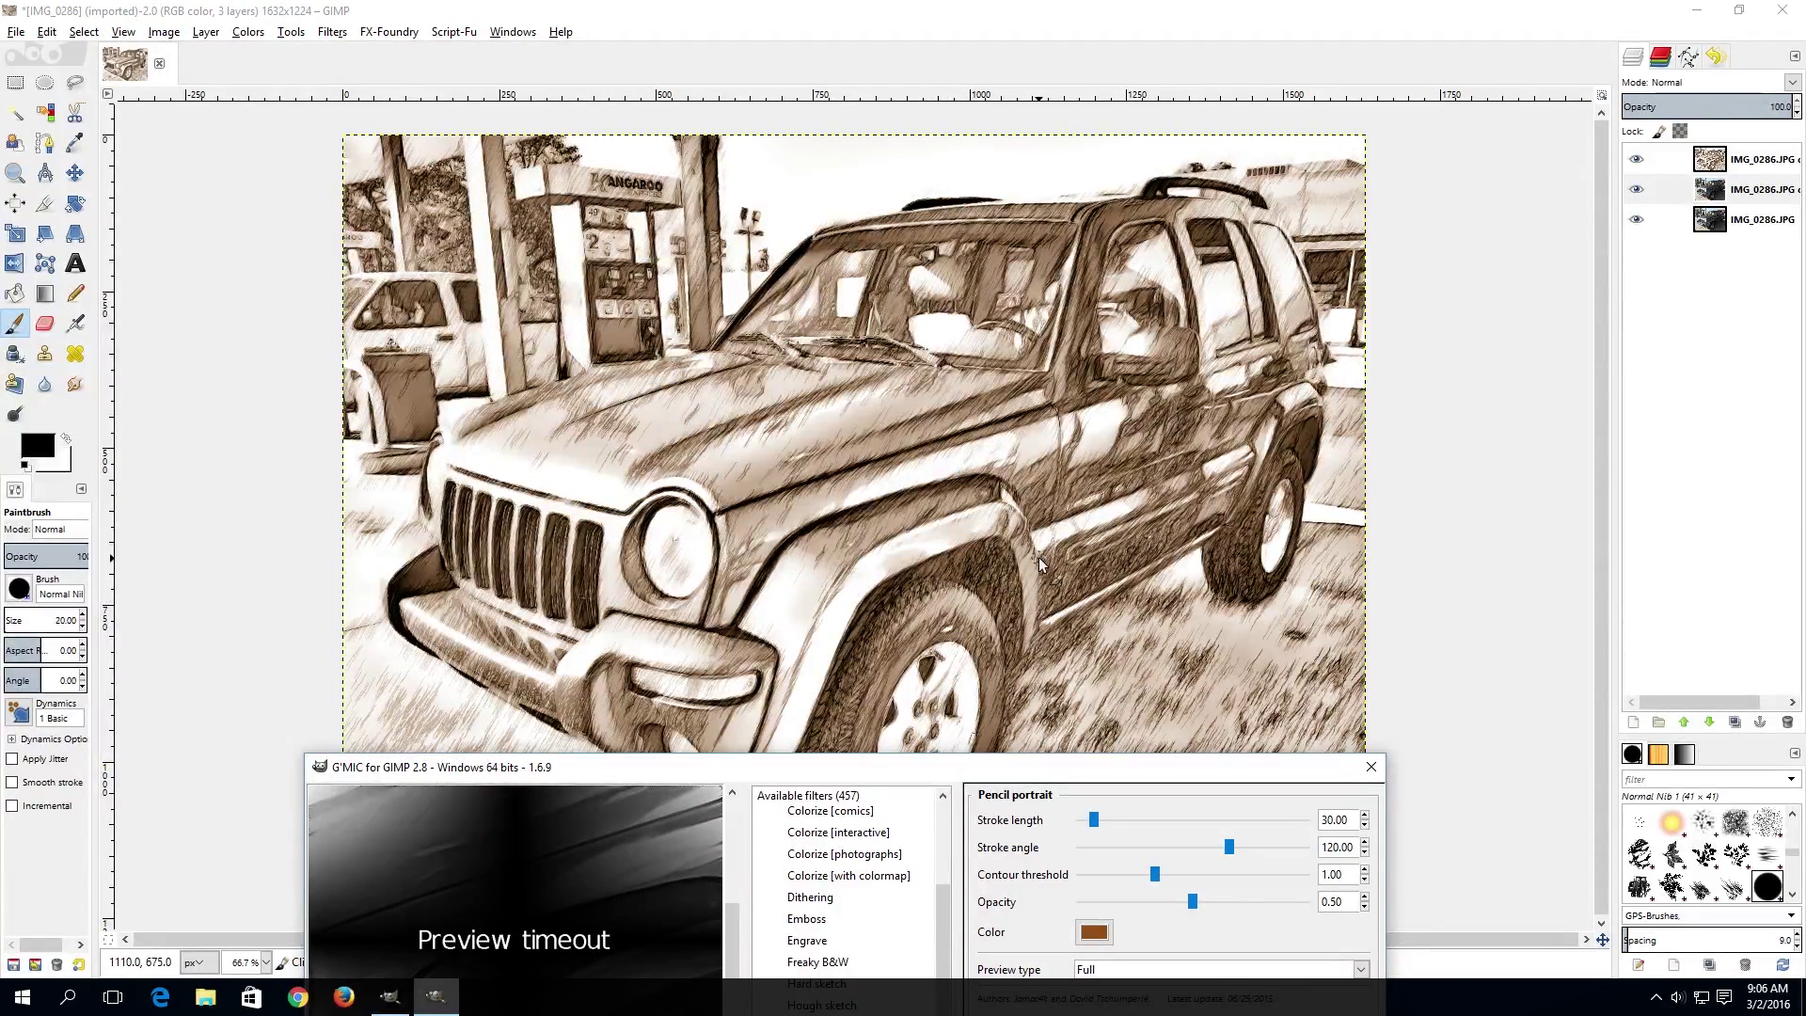
left_click(1635, 161)
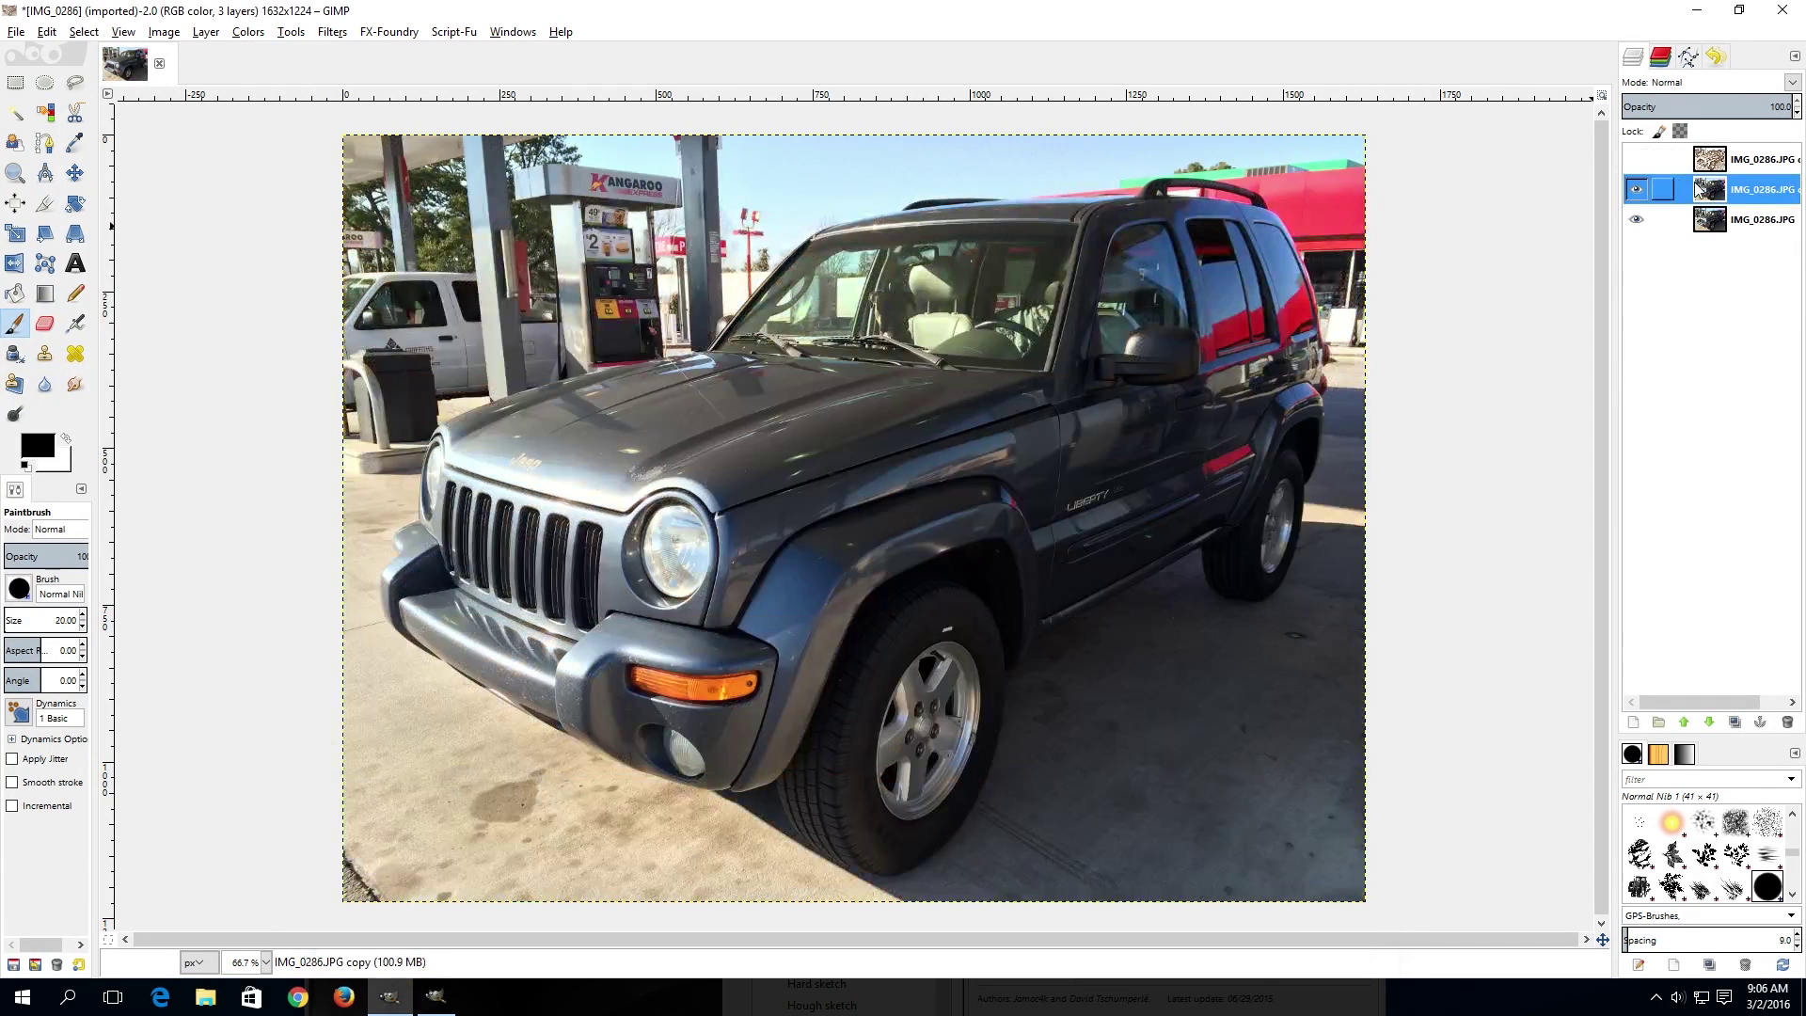
Step: Return to the G'MIC filters and preview the Sketch filter on different parts of the Jeep photo
left_click(435, 996)
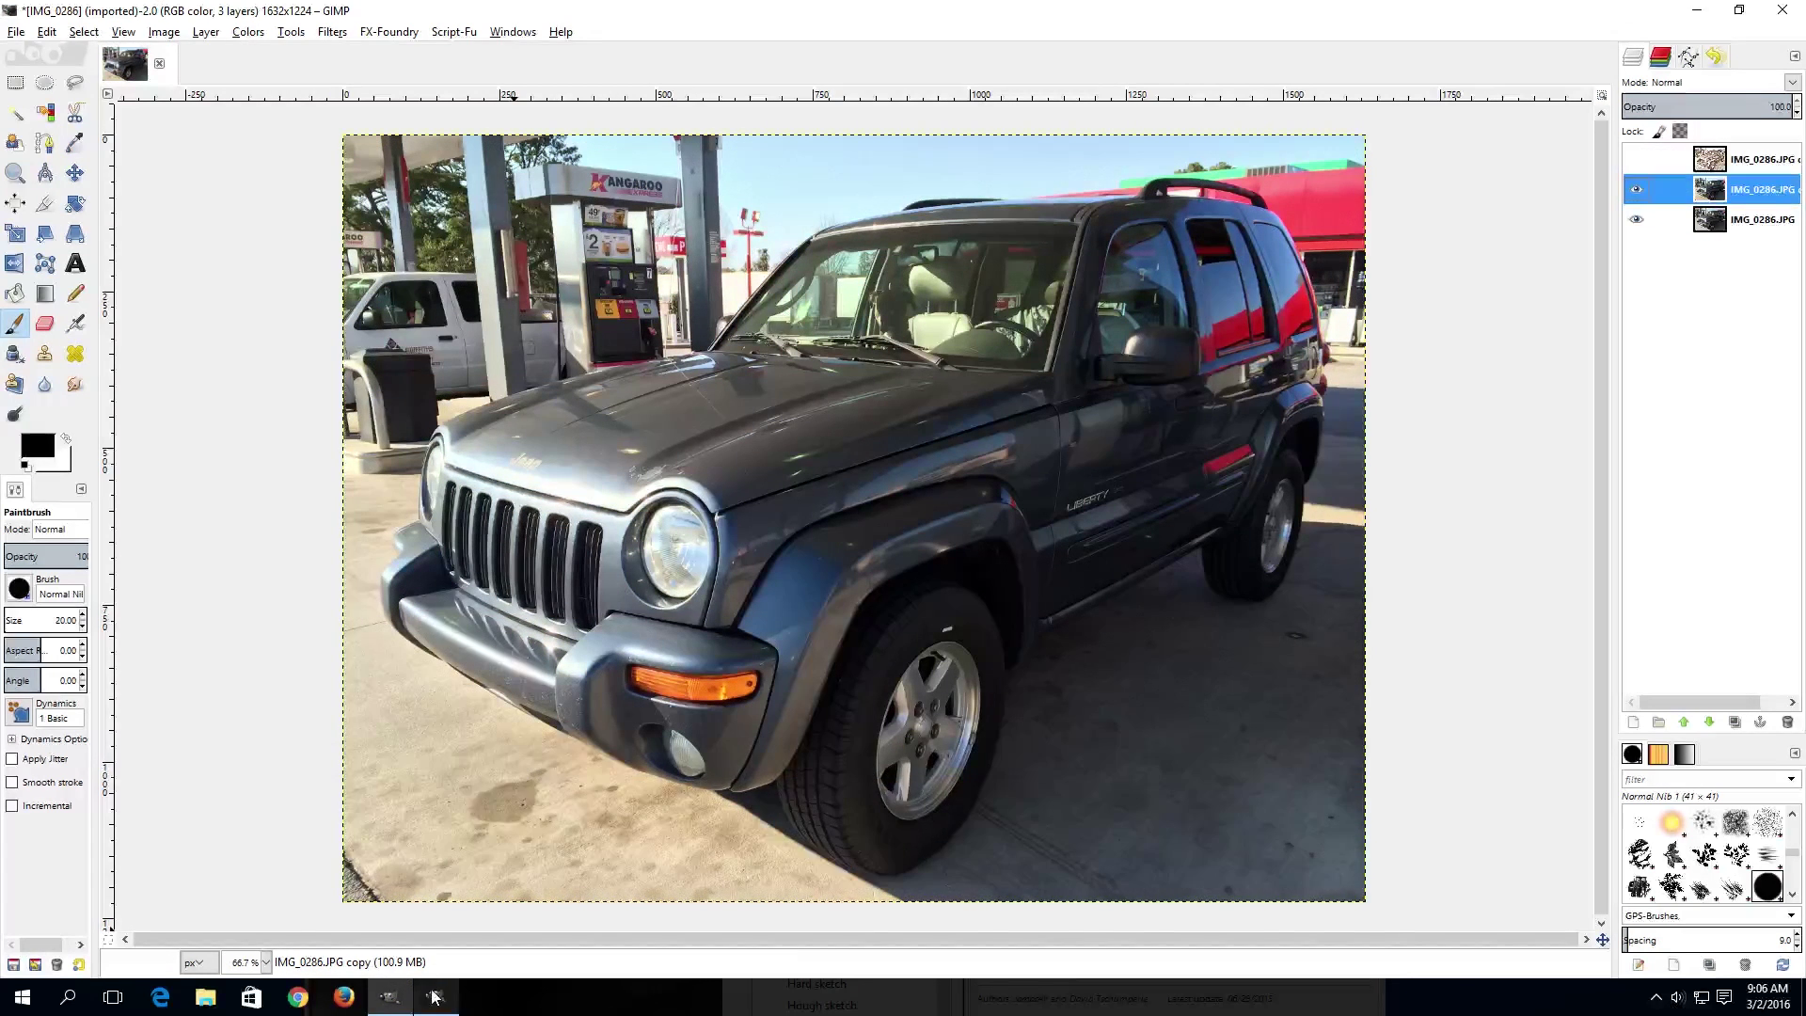
left_click_drag(533, 774, 536, 108)
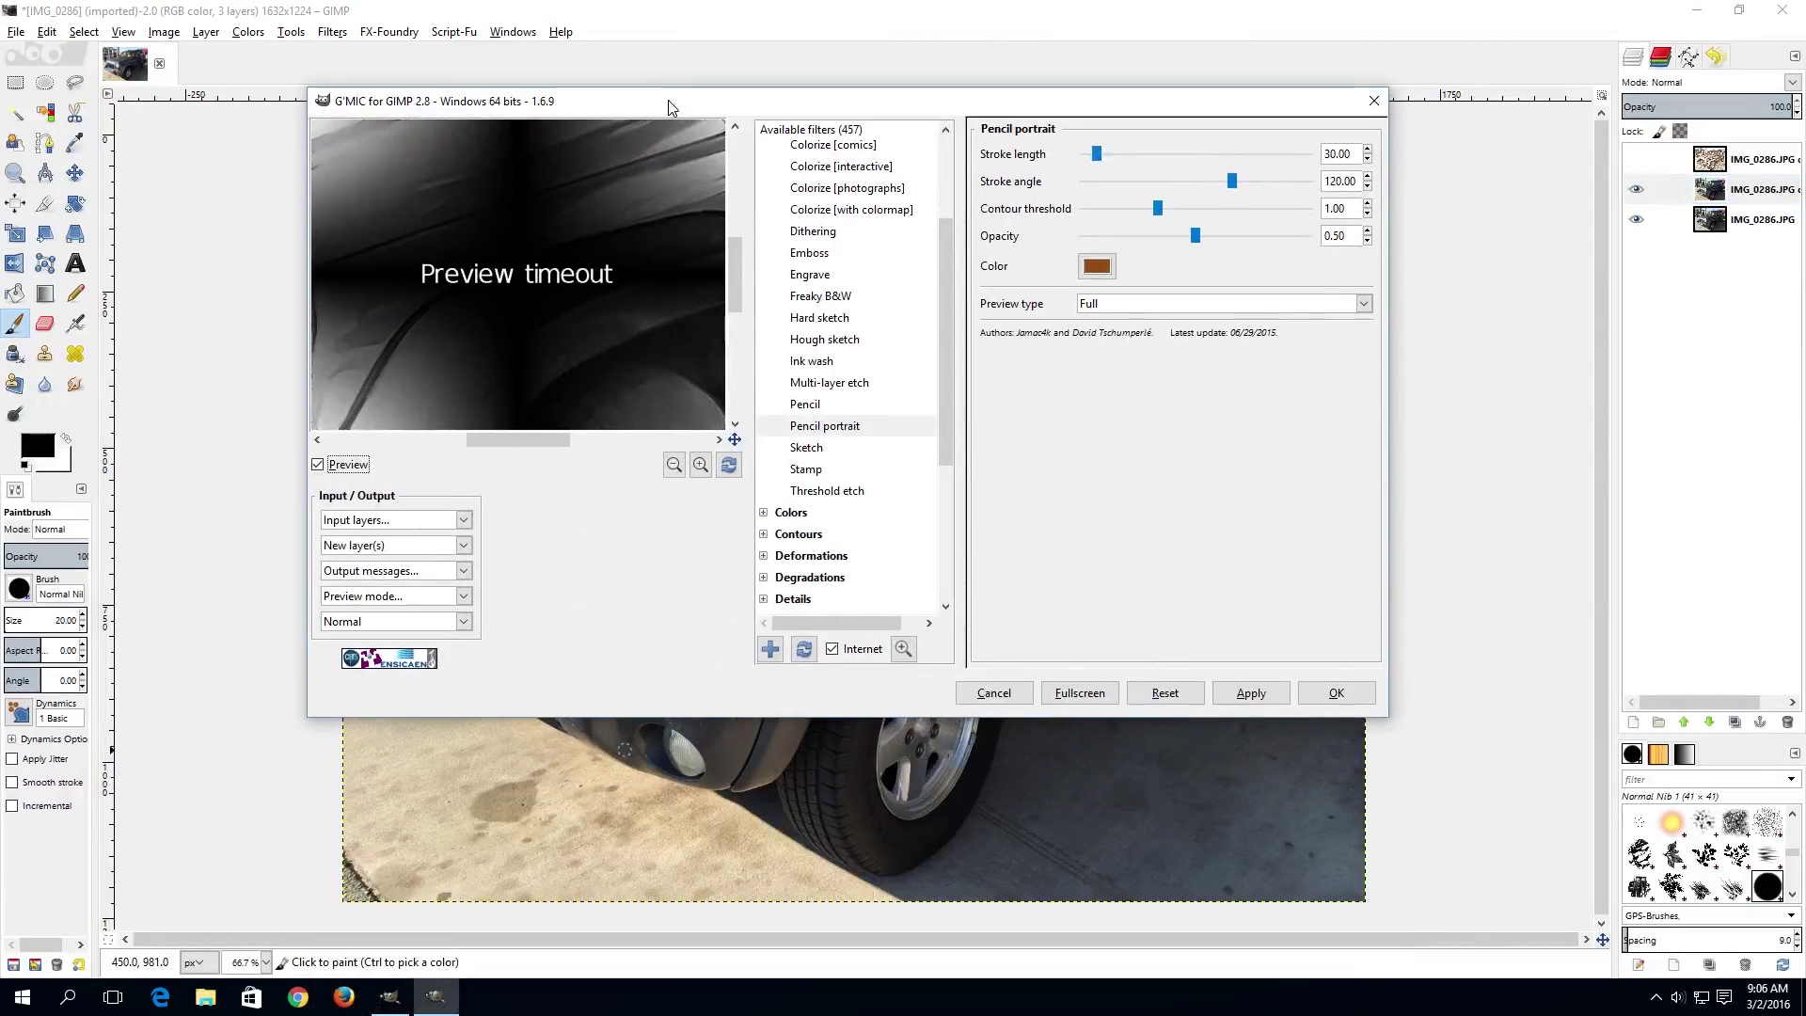
left_click_drag(756, 103, 574, 226)
left_click(626, 570)
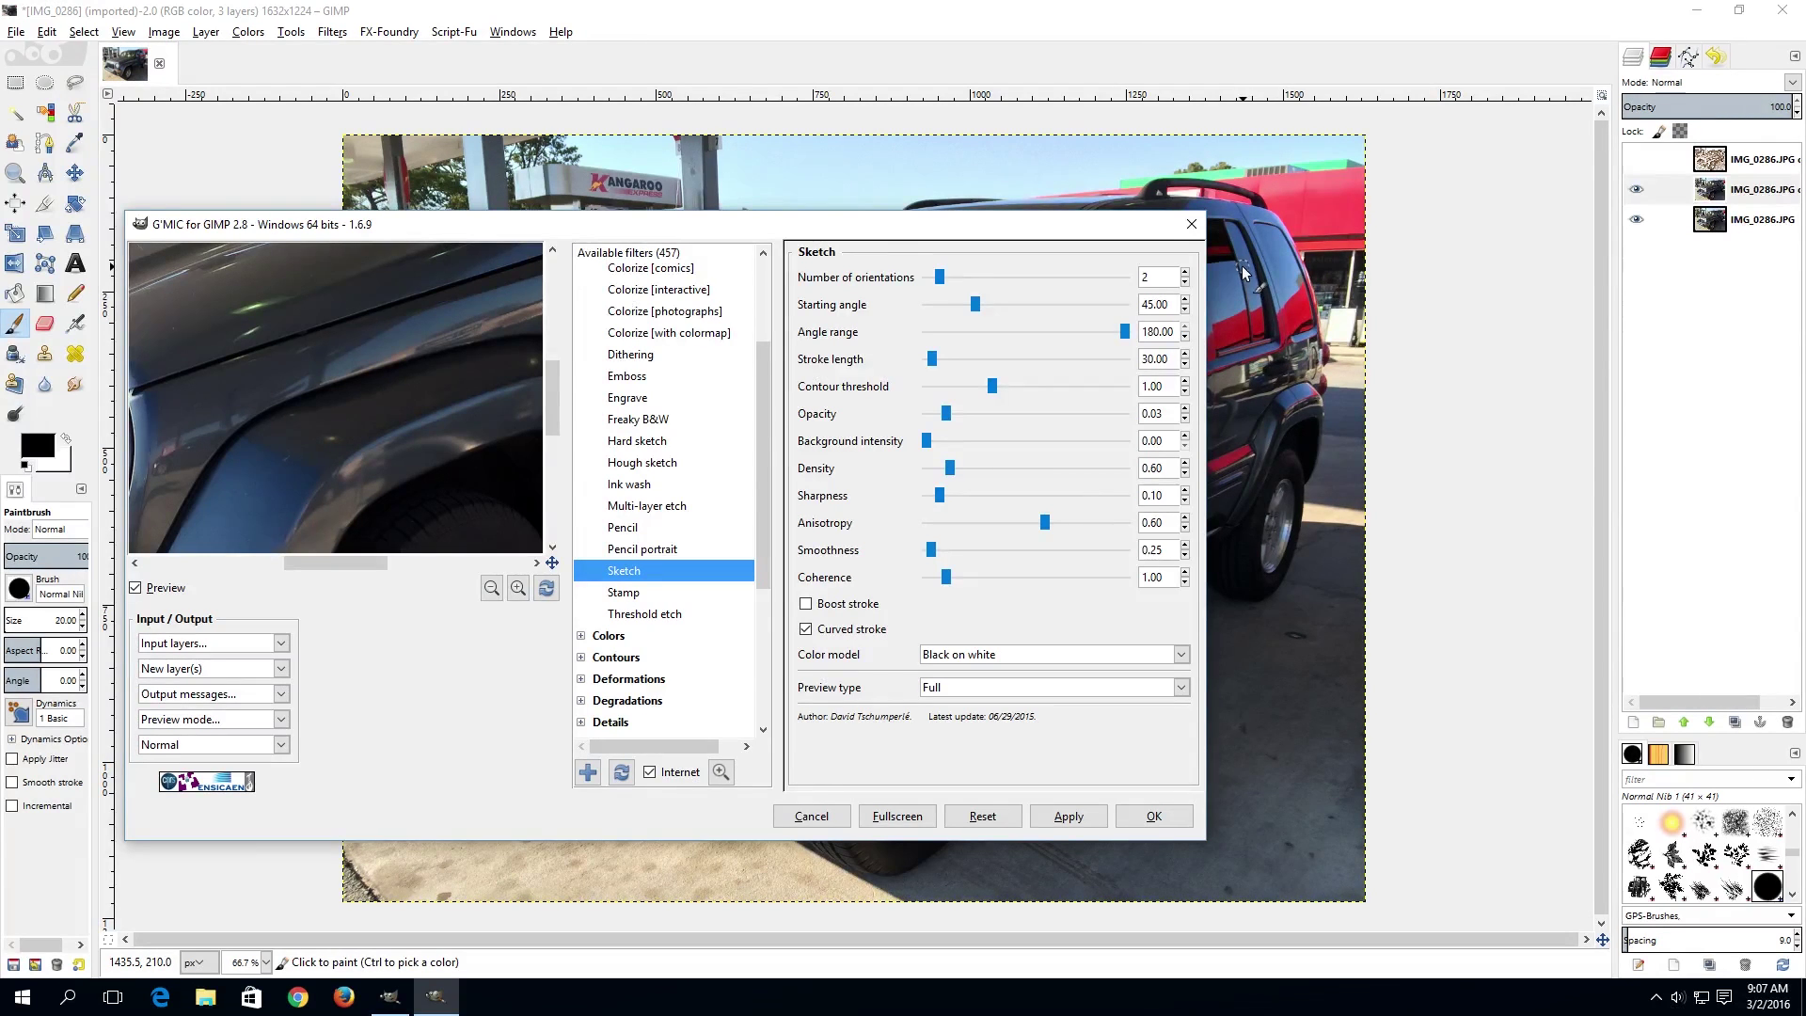
left_click_drag(486, 234, 637, 225)
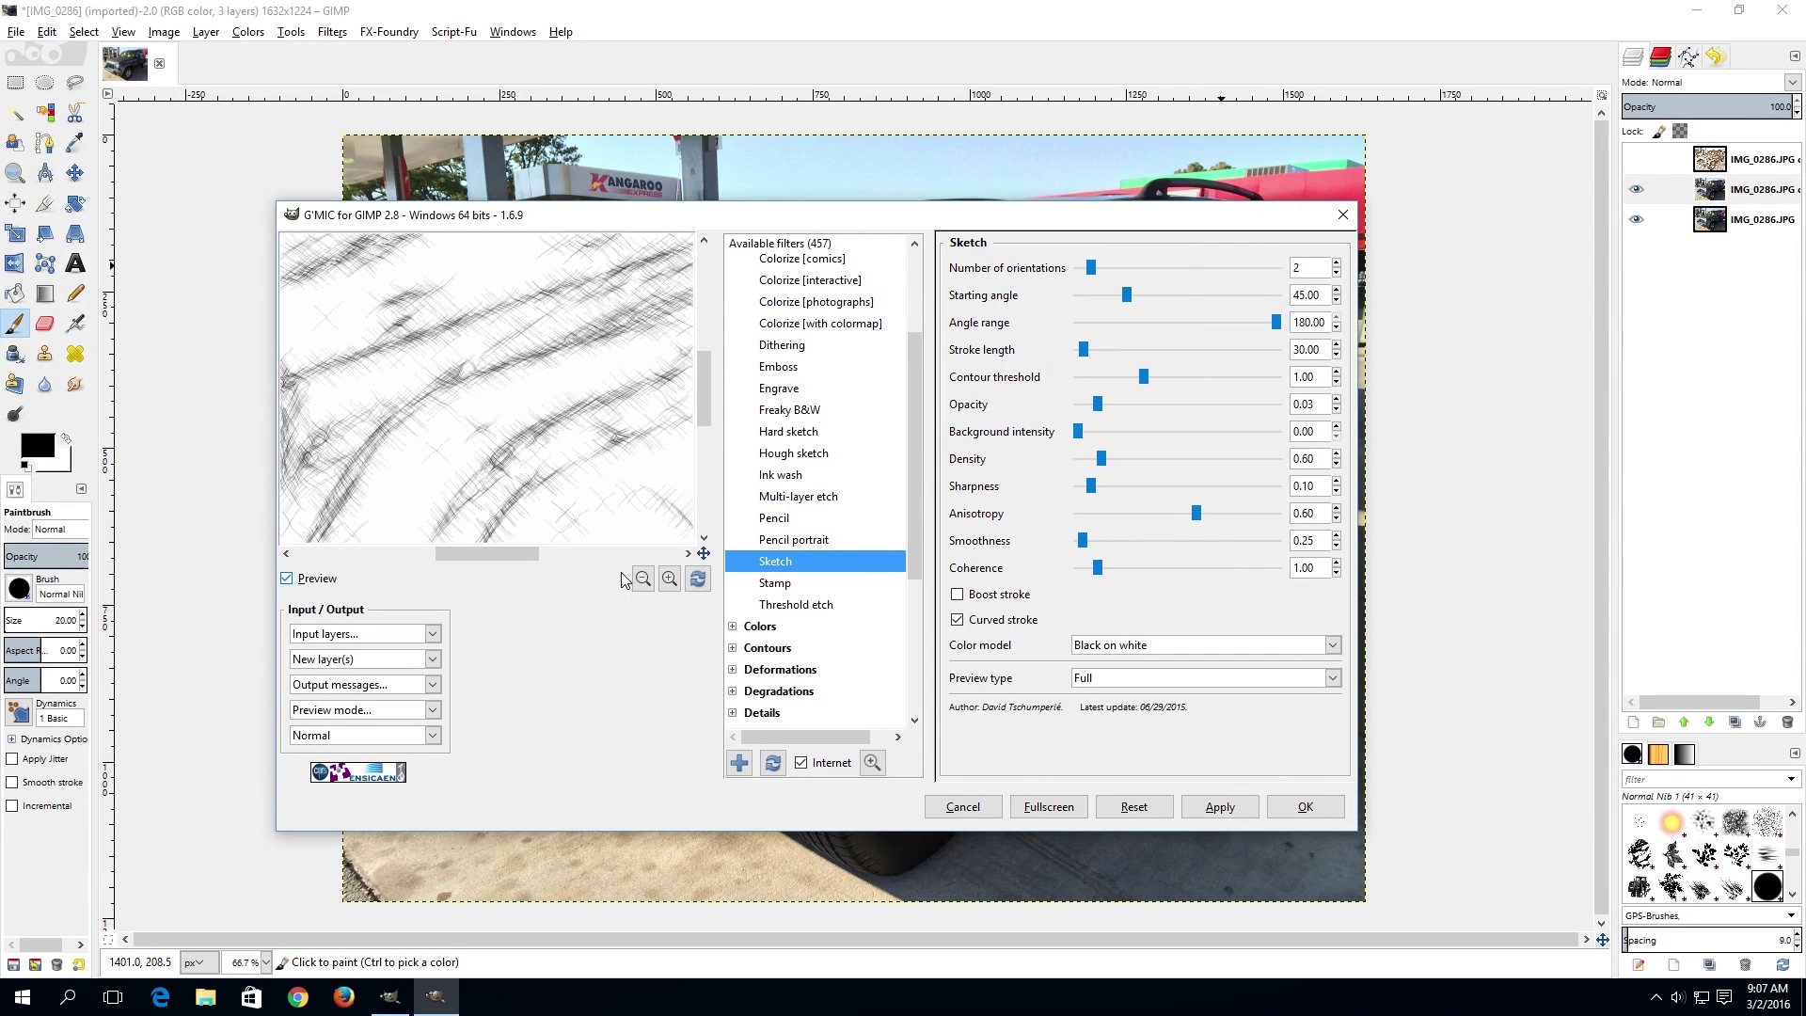
left_click_drag(582, 335, 481, 468)
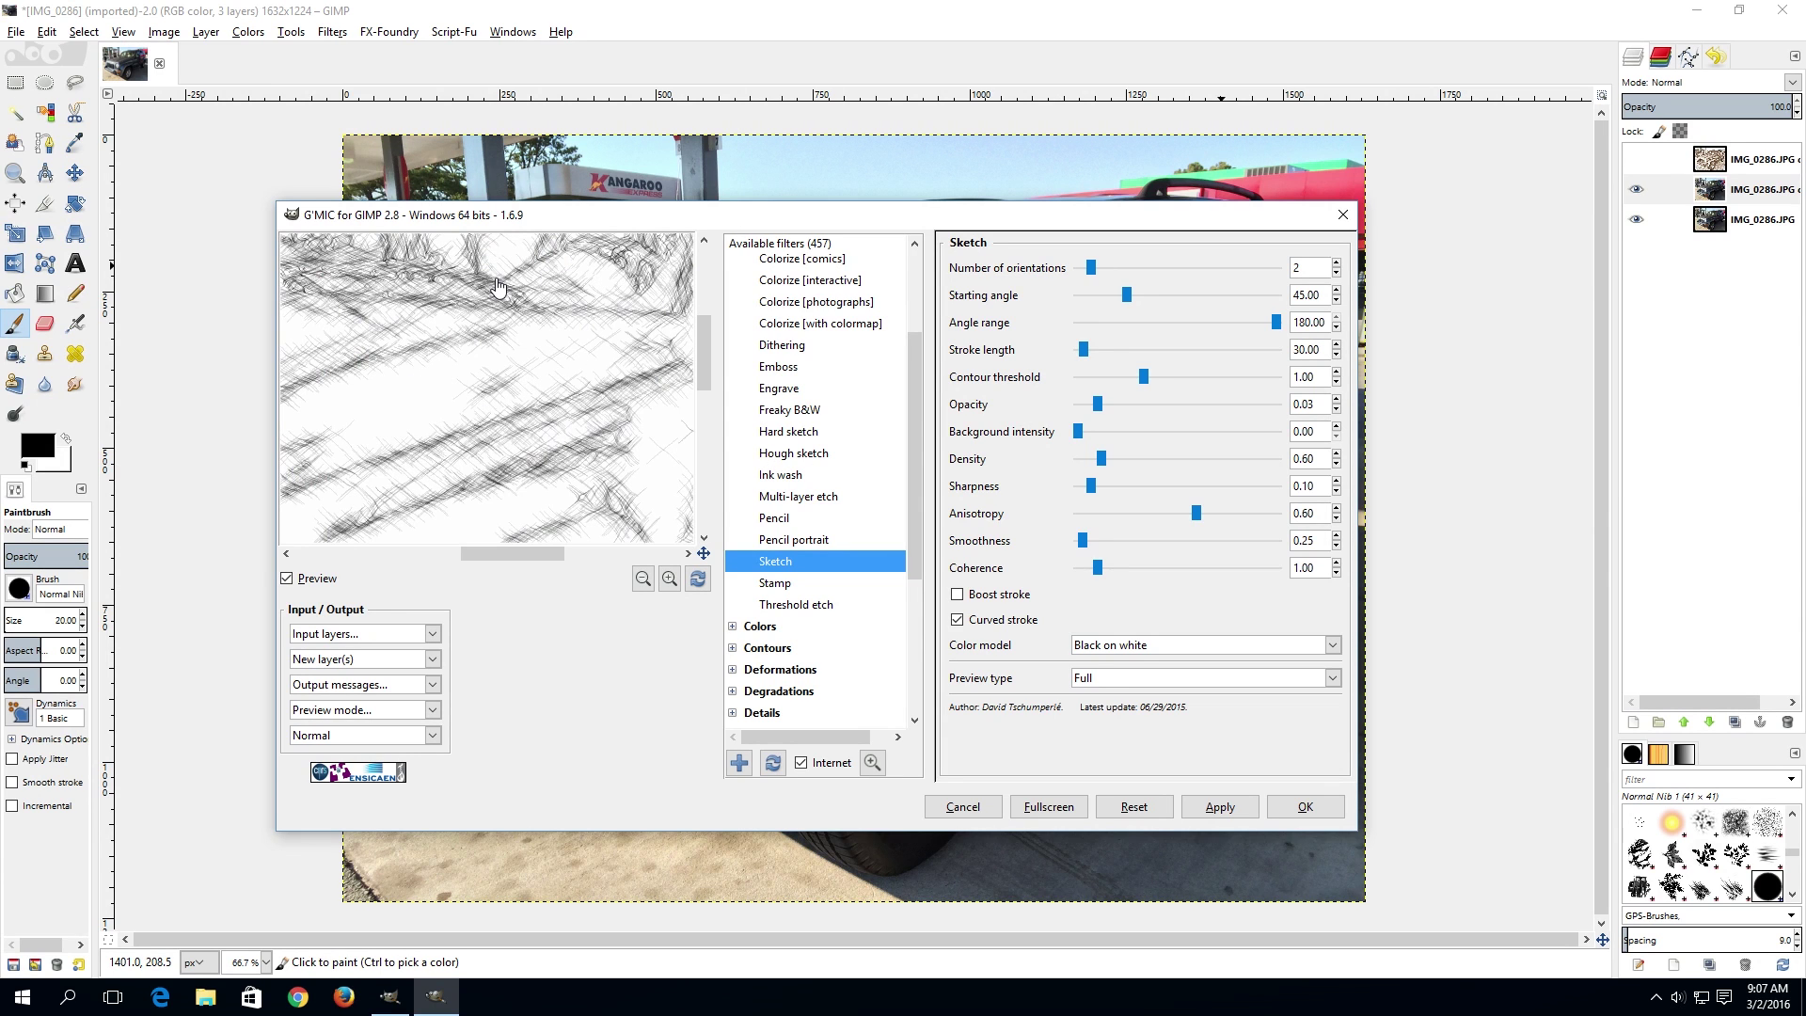
Step: Preview the Ink wash filter on a wider view of the Jeep and set Stretch contrast to Automatic
left_click(783, 475)
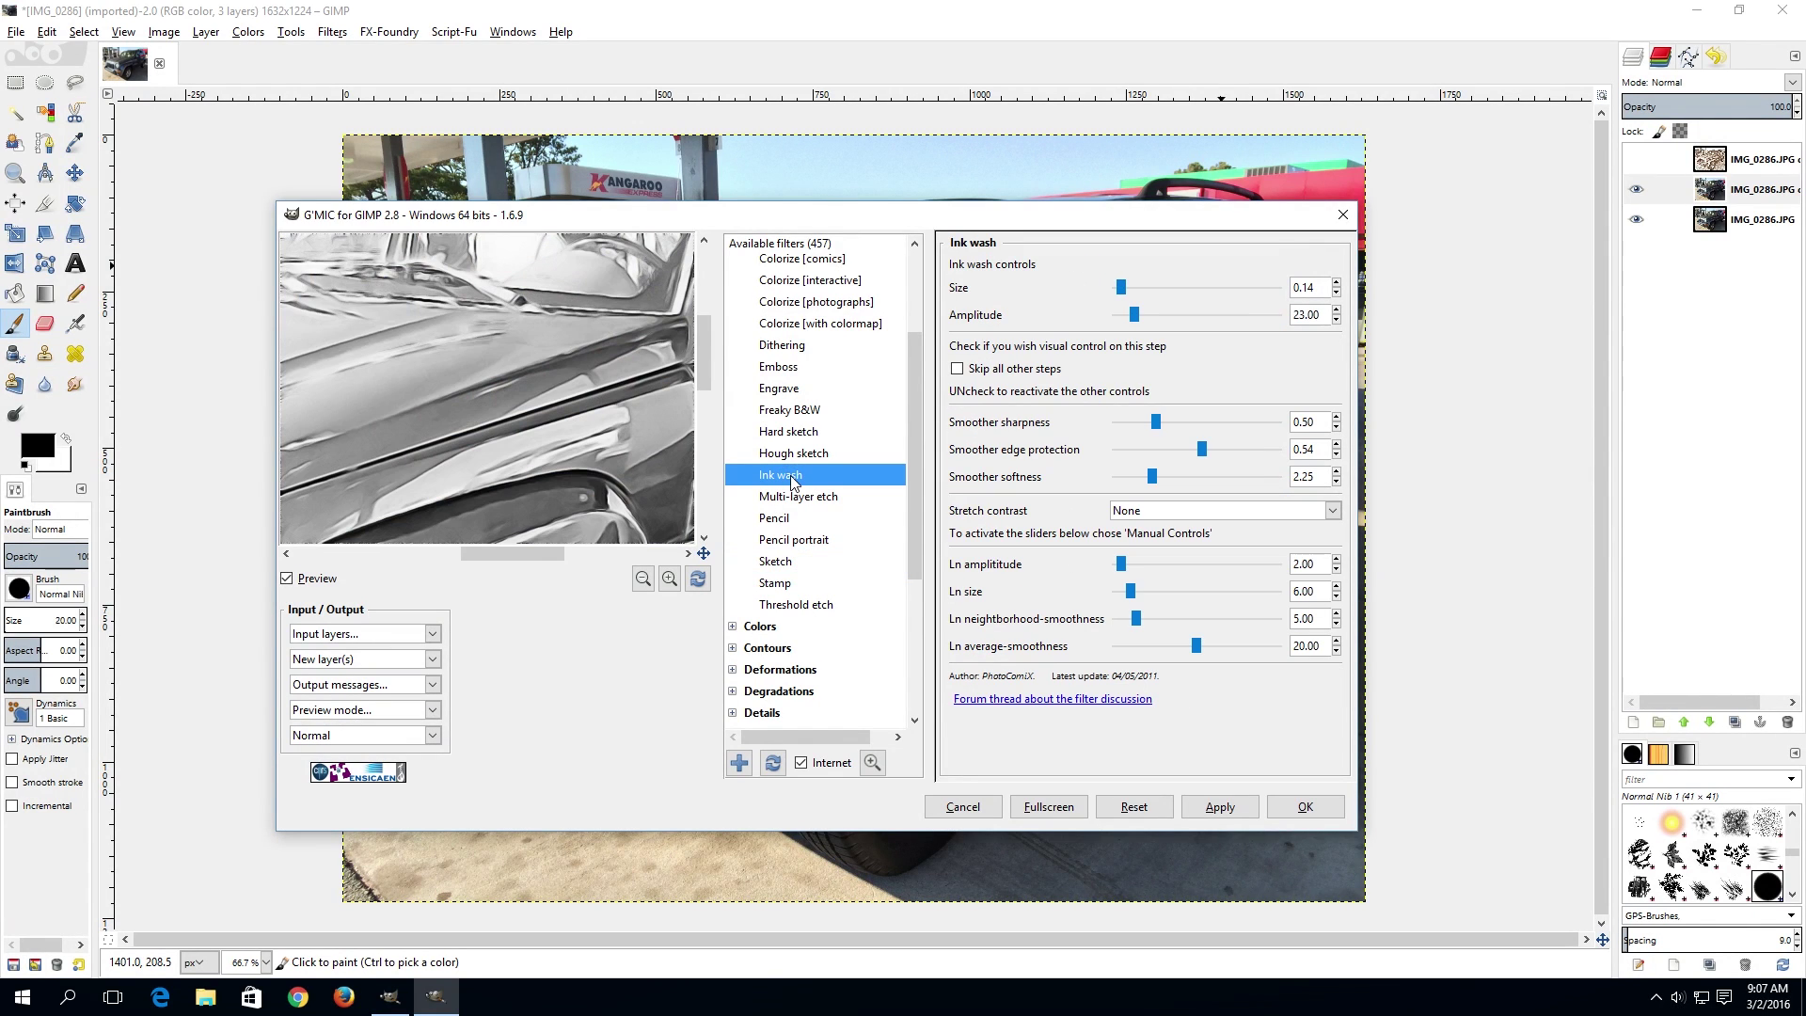
left_click(643, 579)
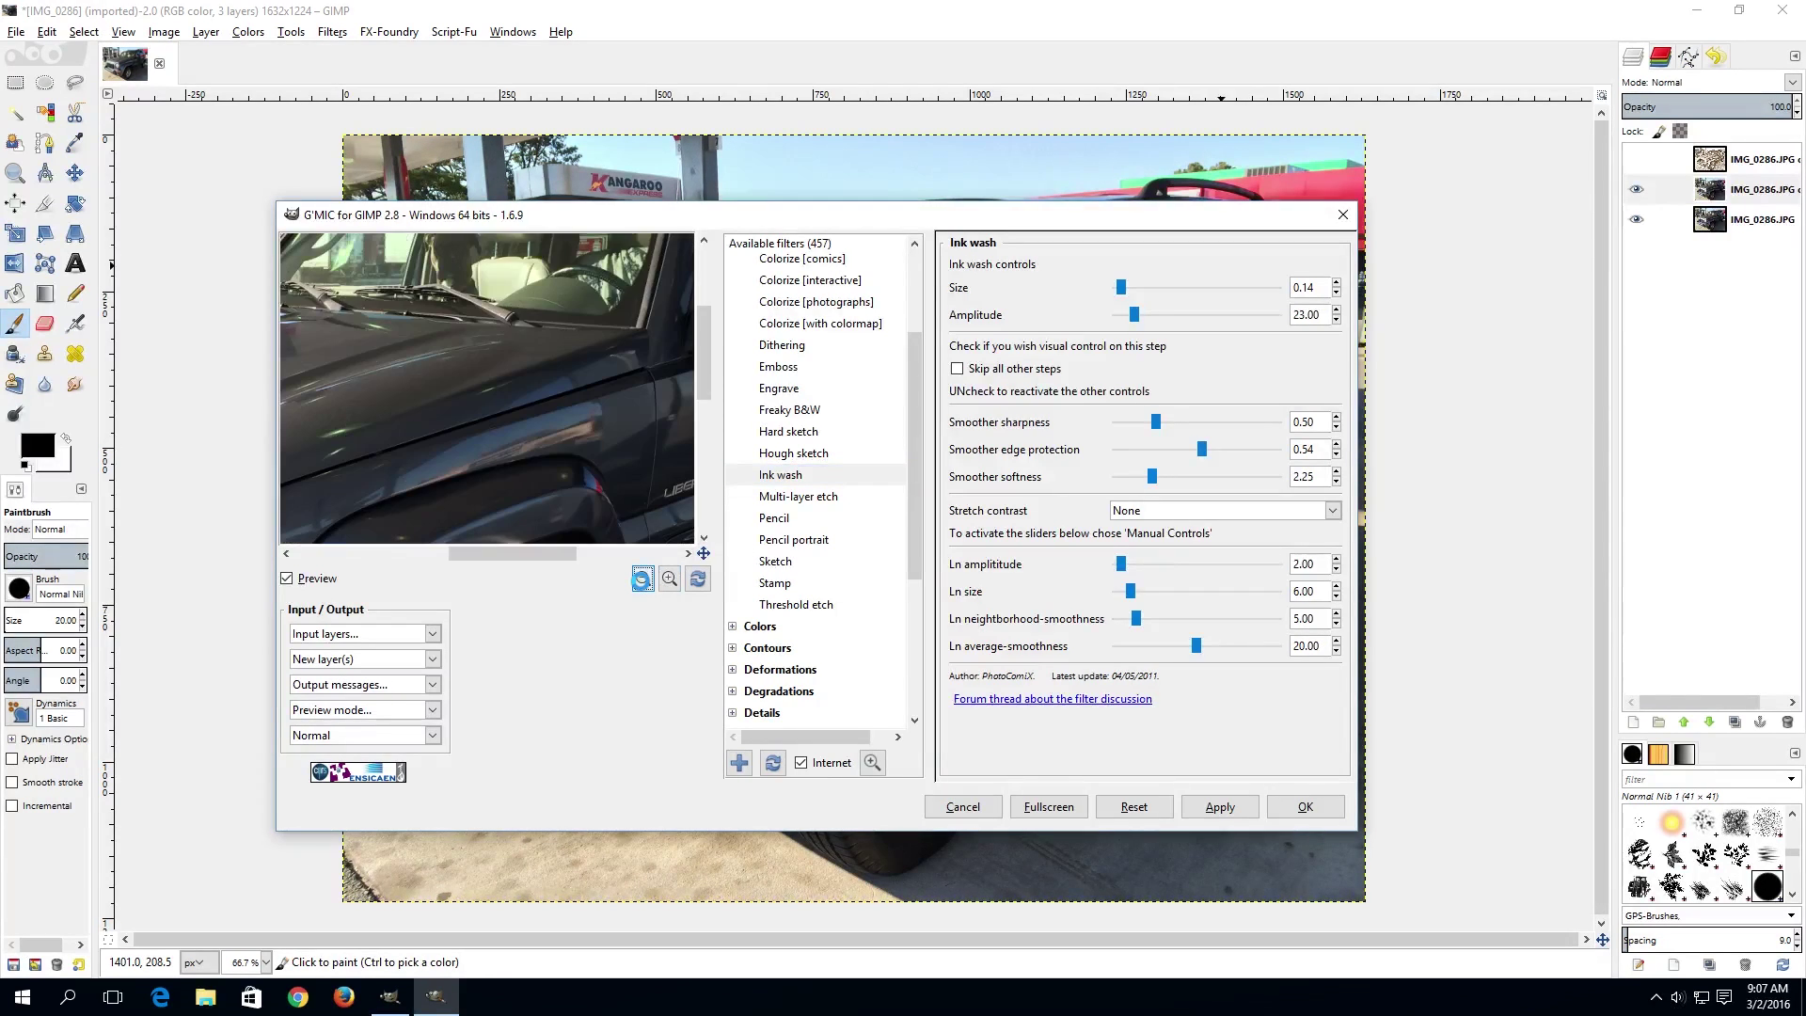
left_click(642, 578)
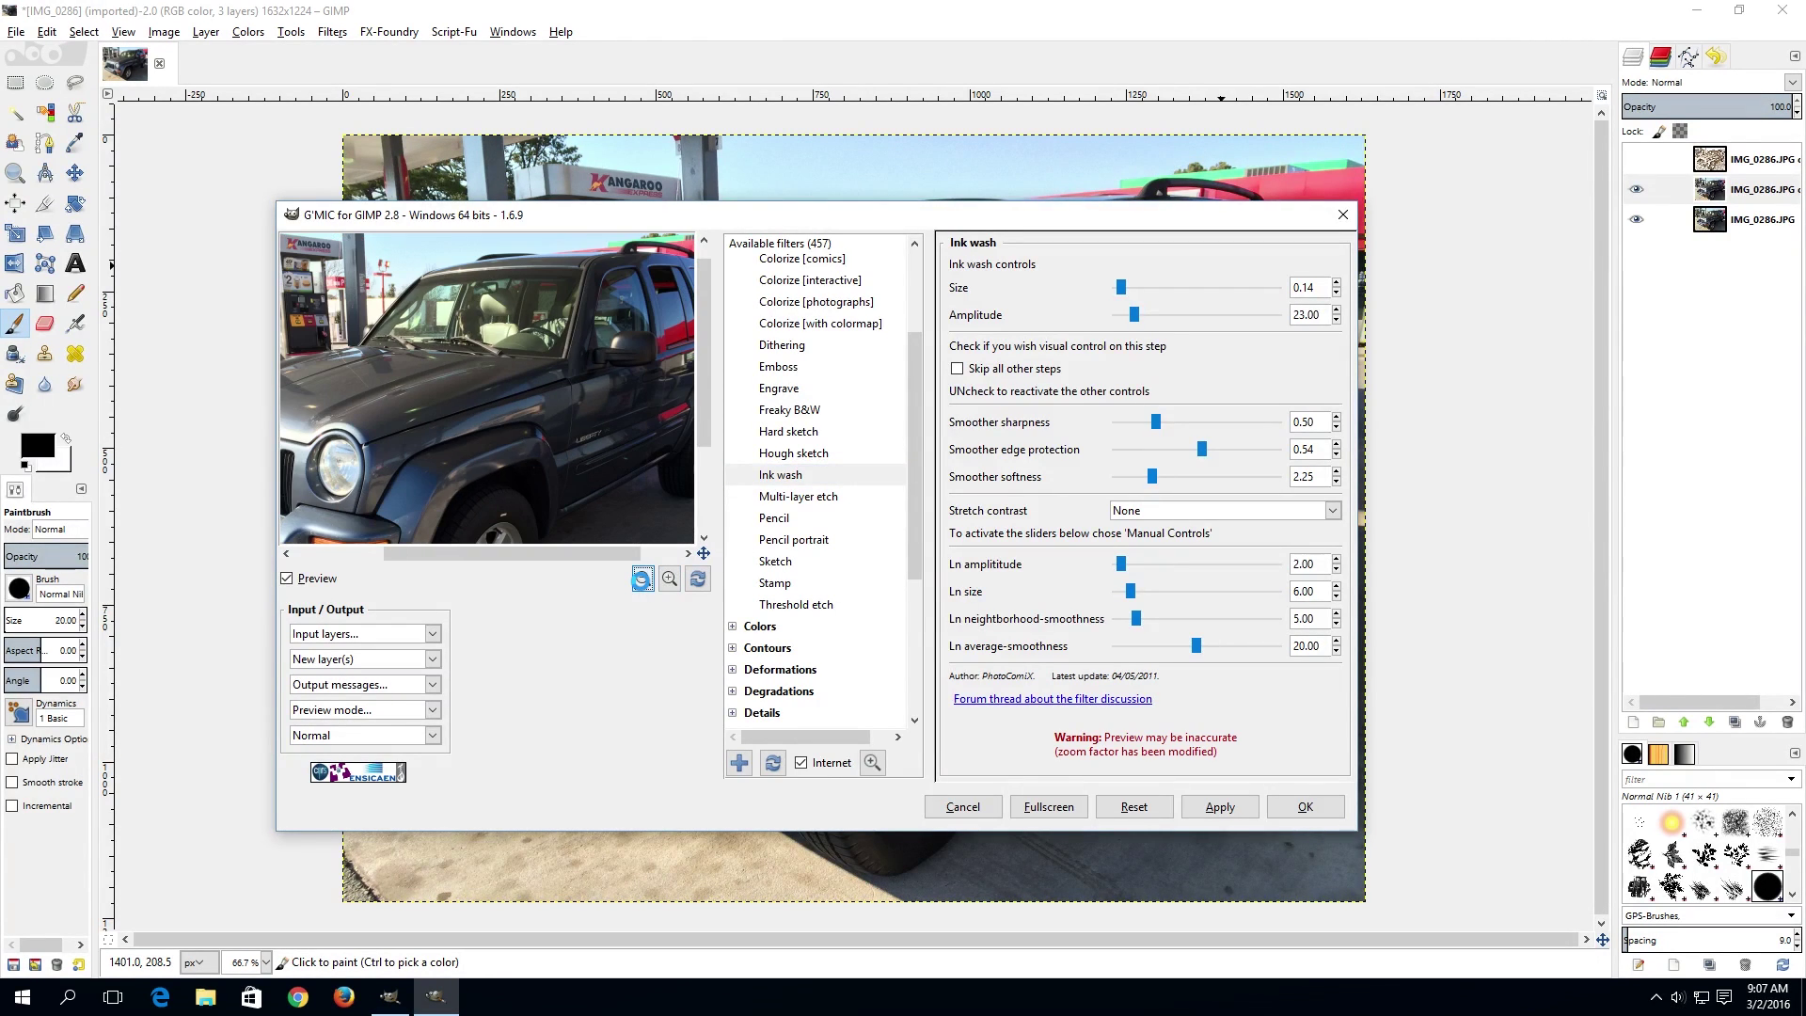
scroll(470, 437, "down", 3)
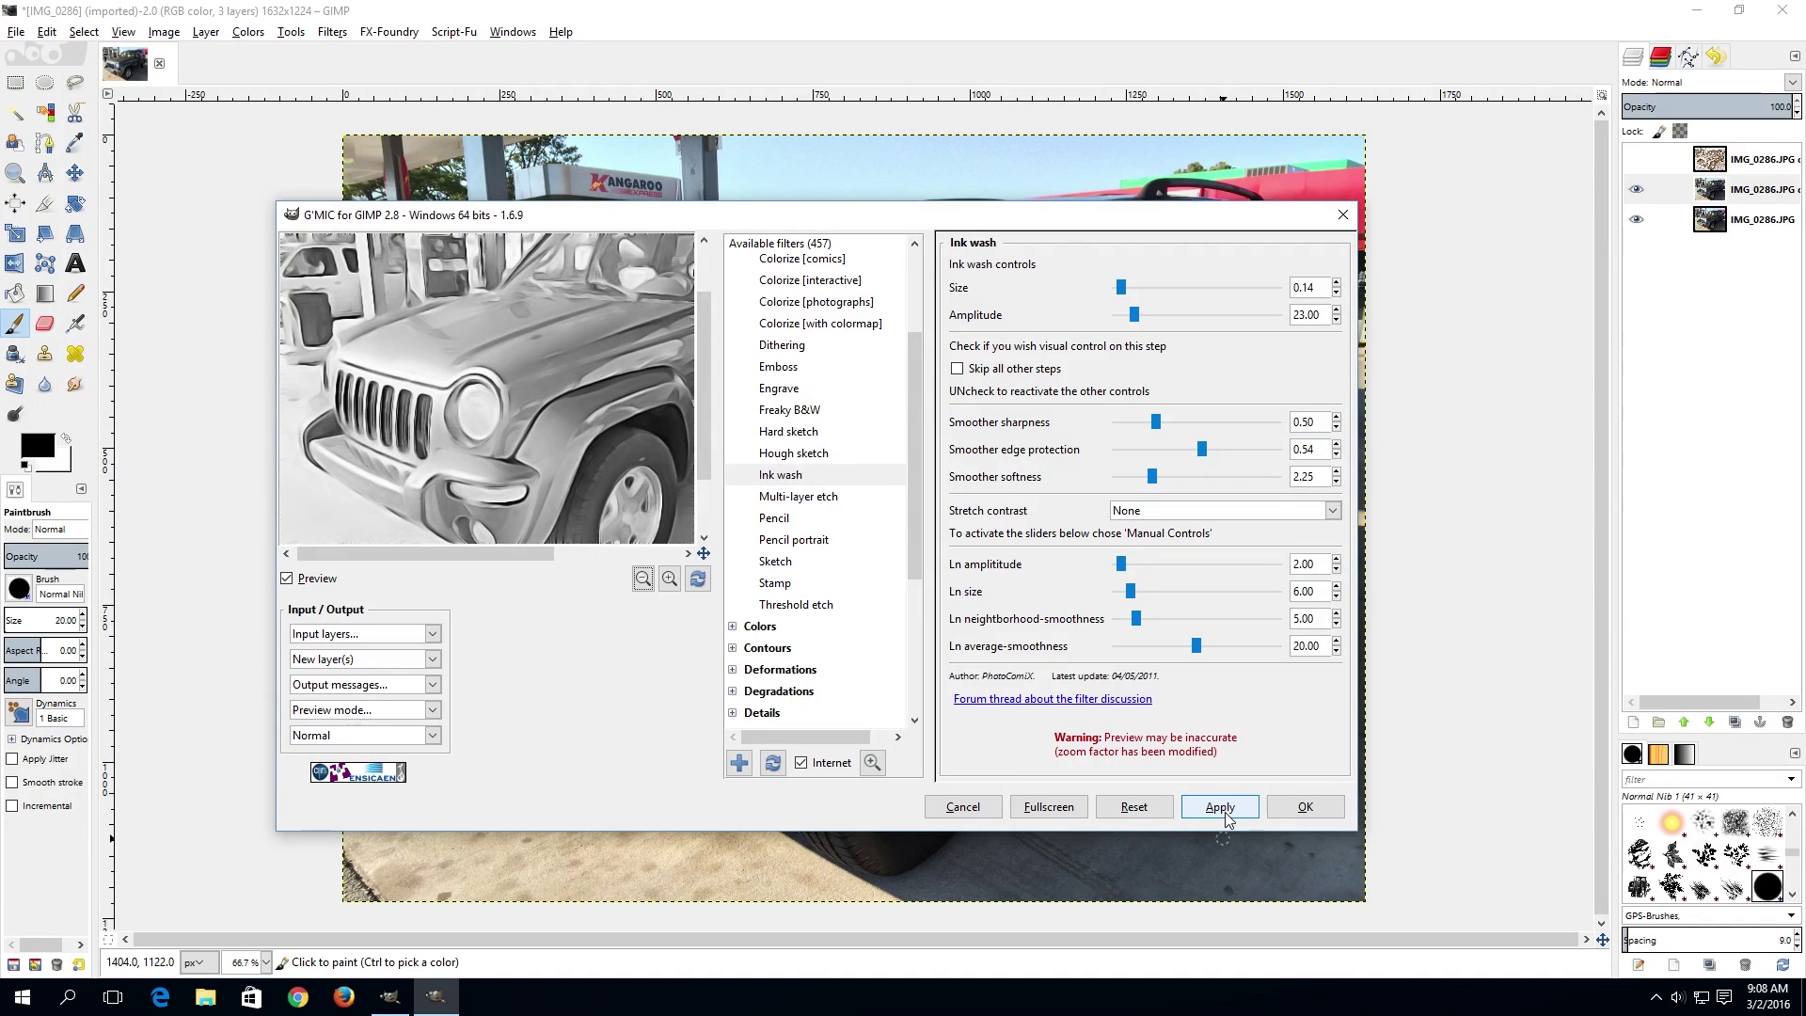
left_click(1199, 516)
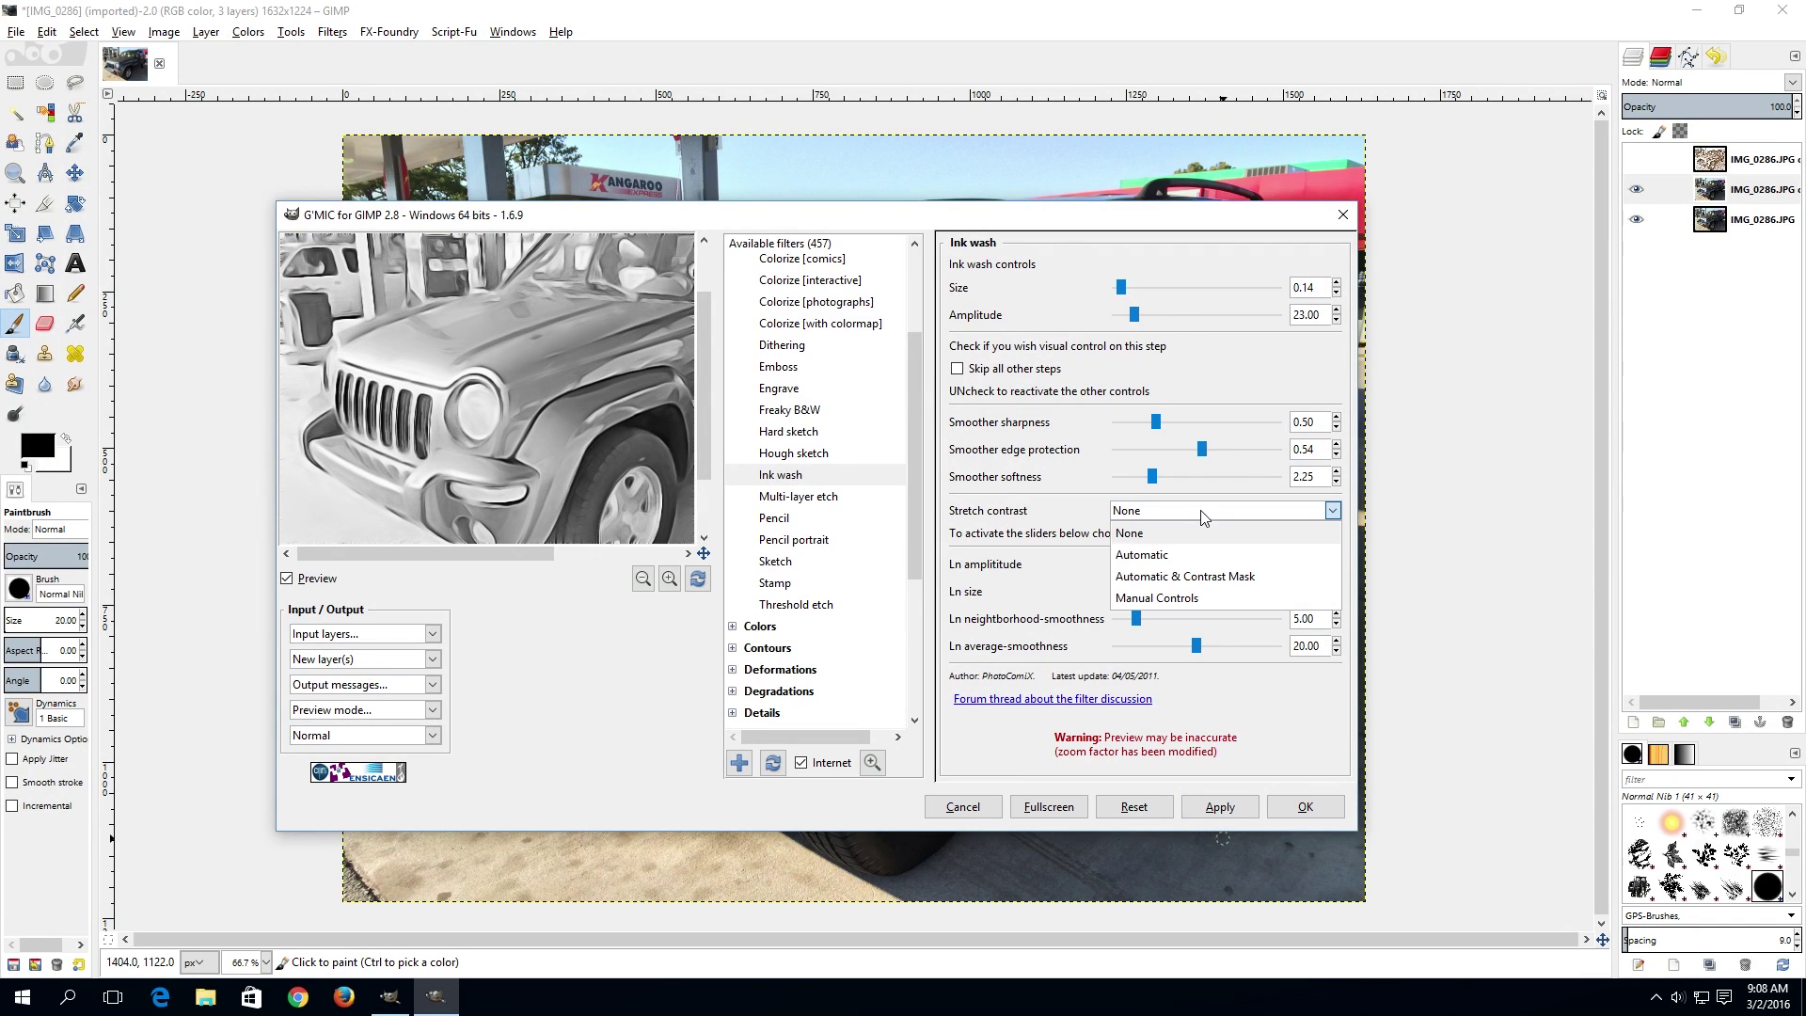
left_click(1195, 554)
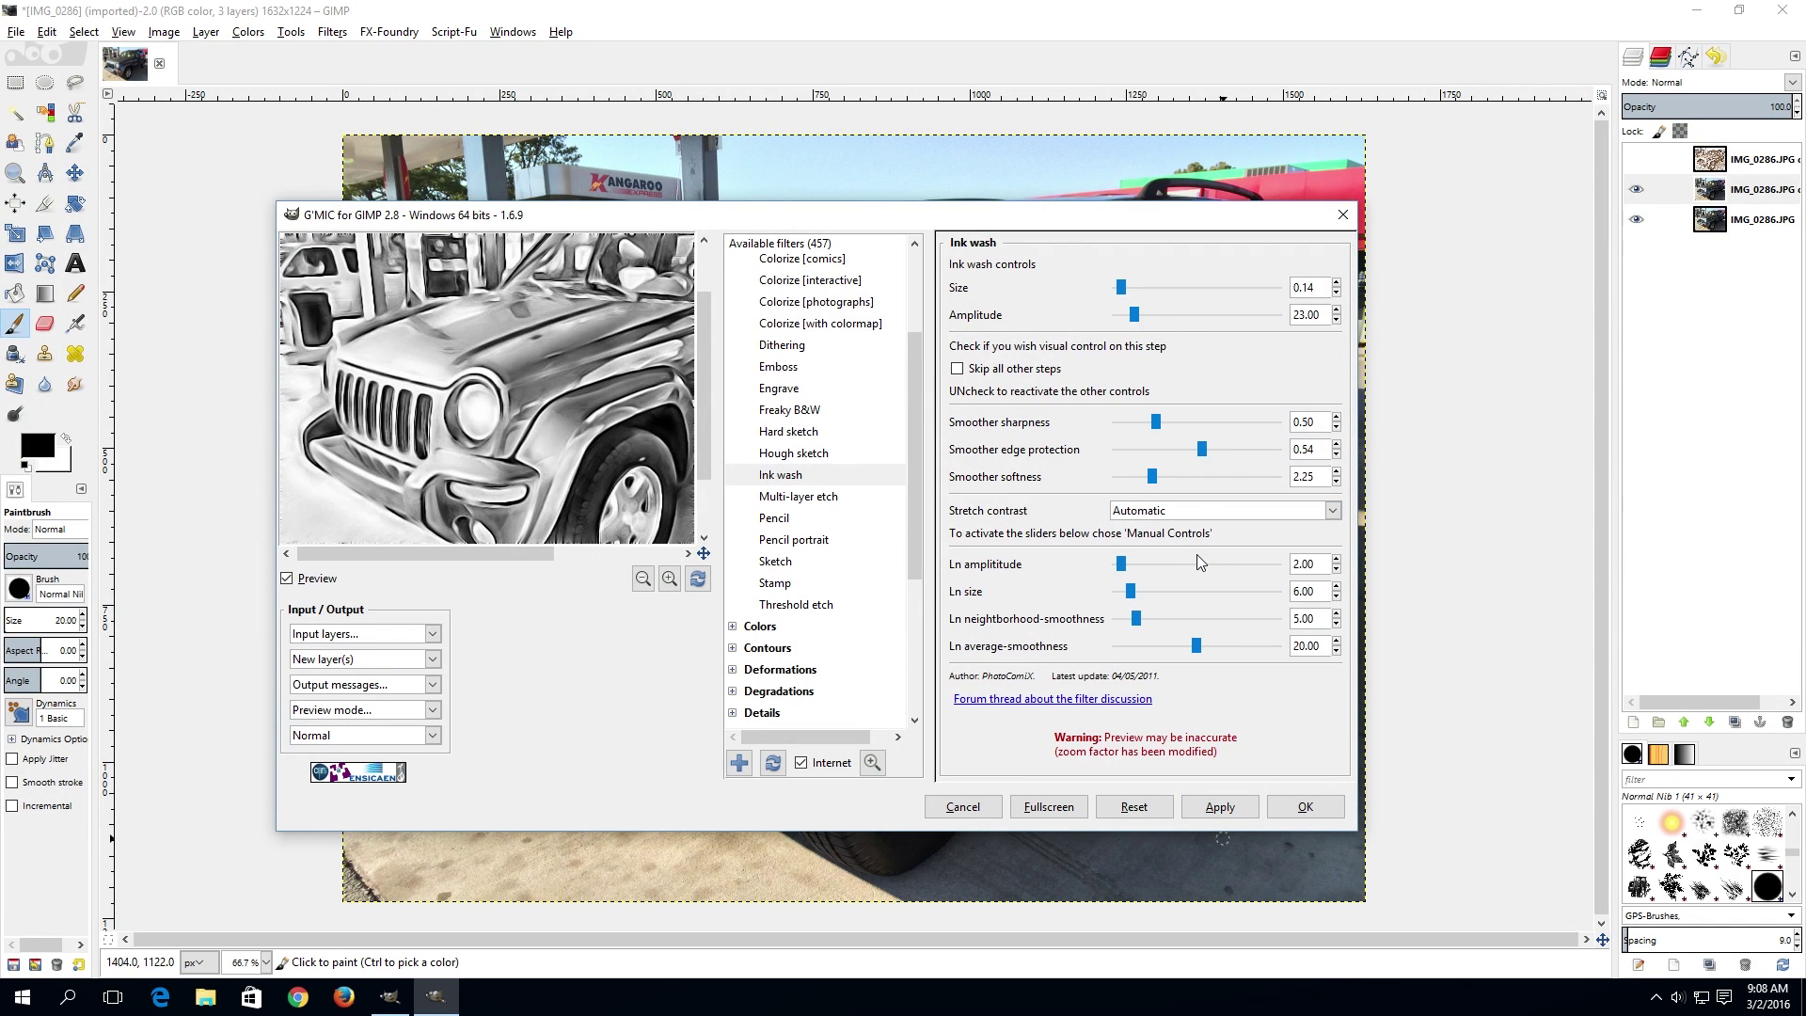
Step: Check the Ink wash preview on the Jeep's side, apply the filter, and uncover the canvas
left_click_drag(585, 389, 402, 427)
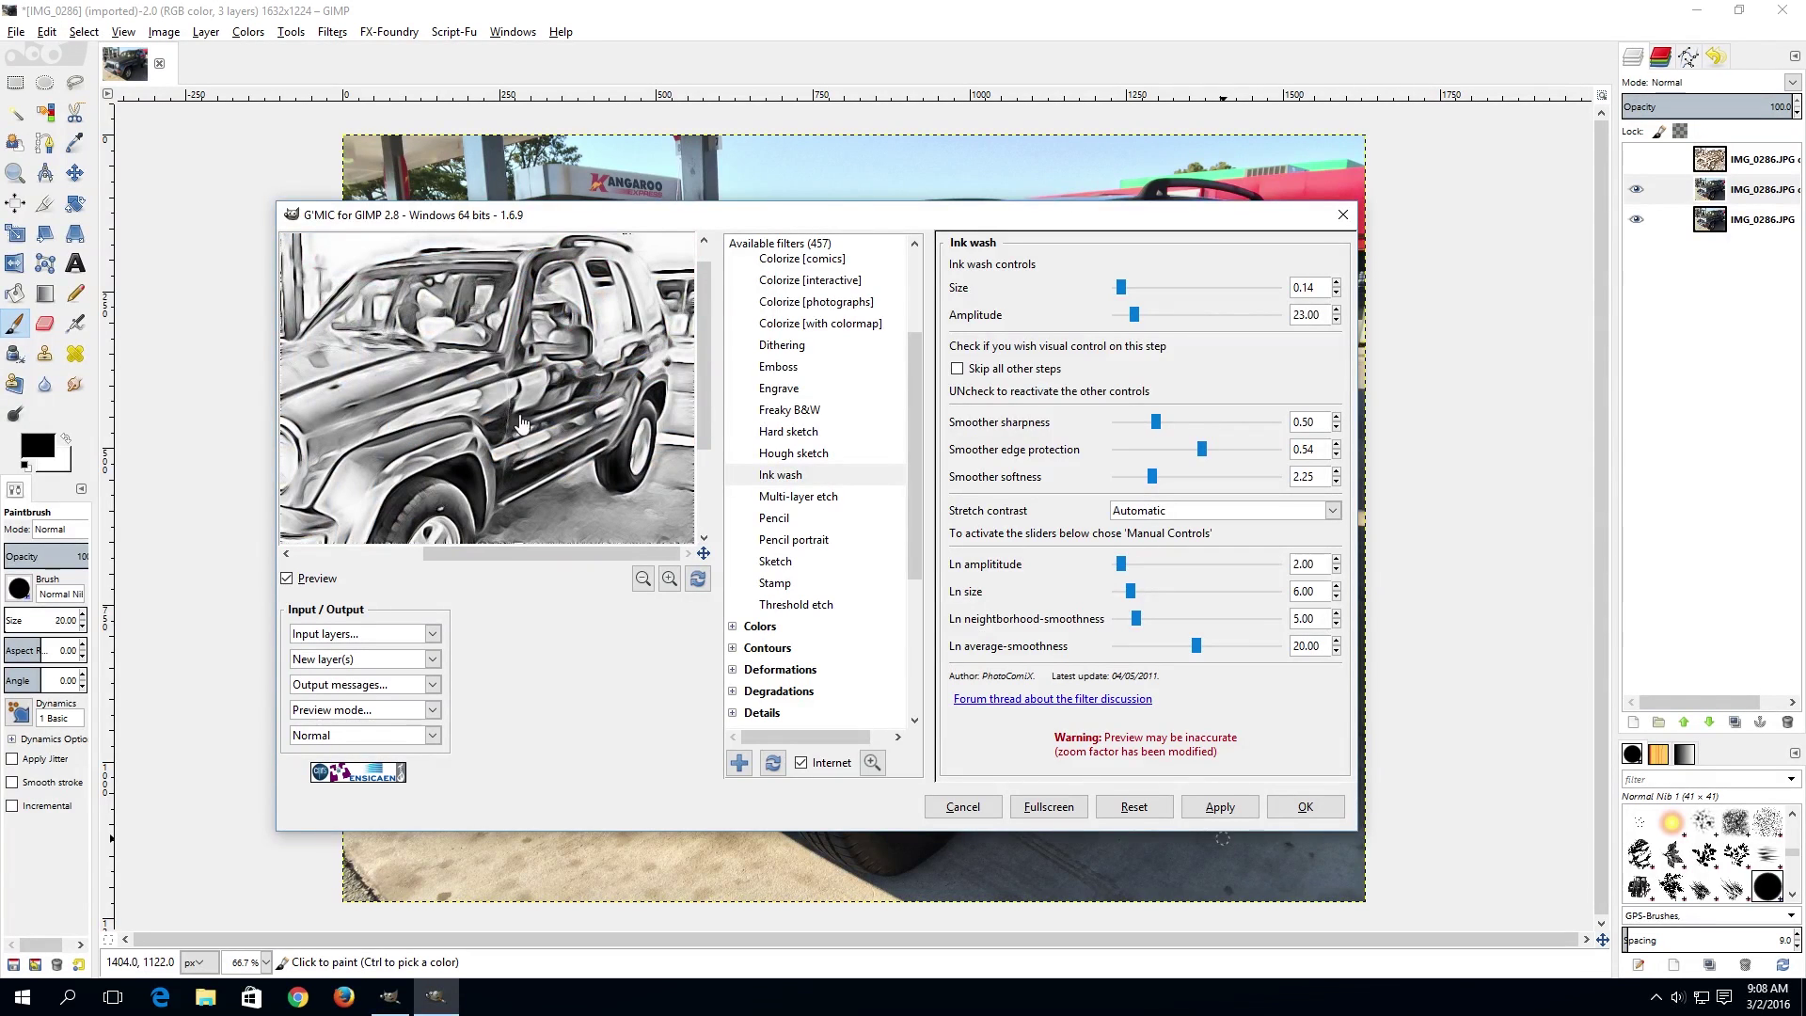
left_click(1220, 808)
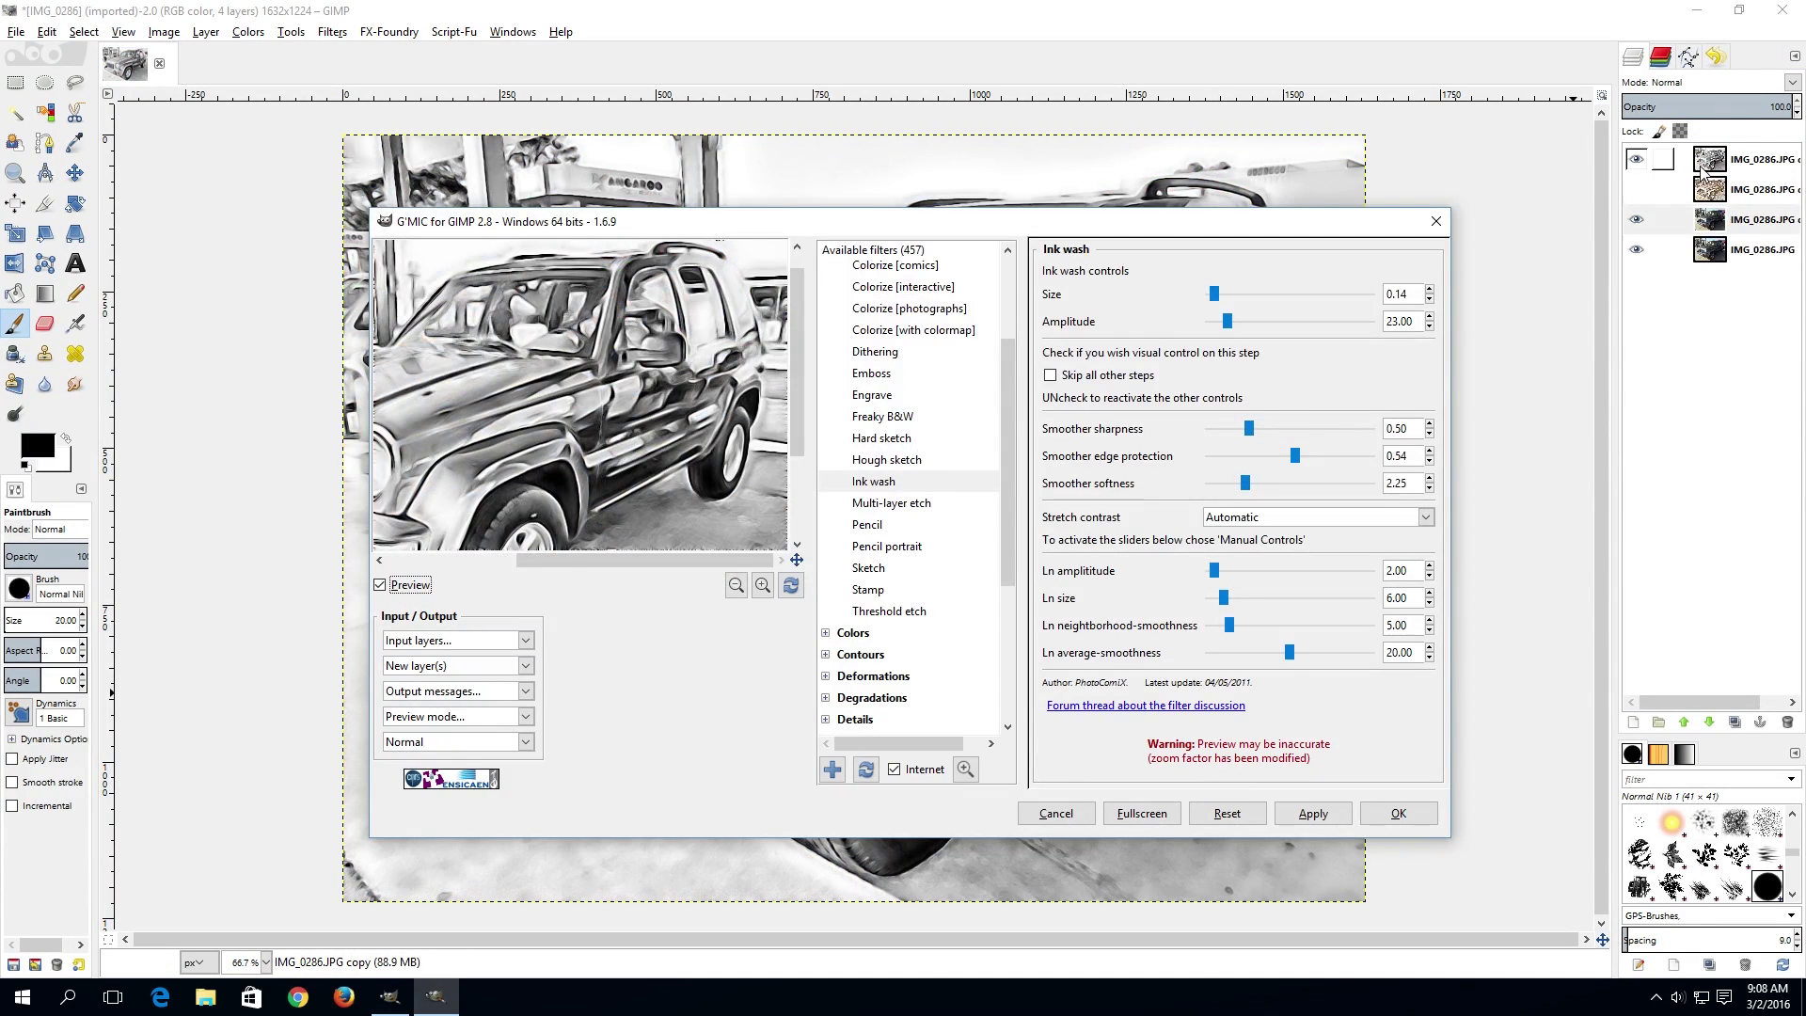
key("Escape")
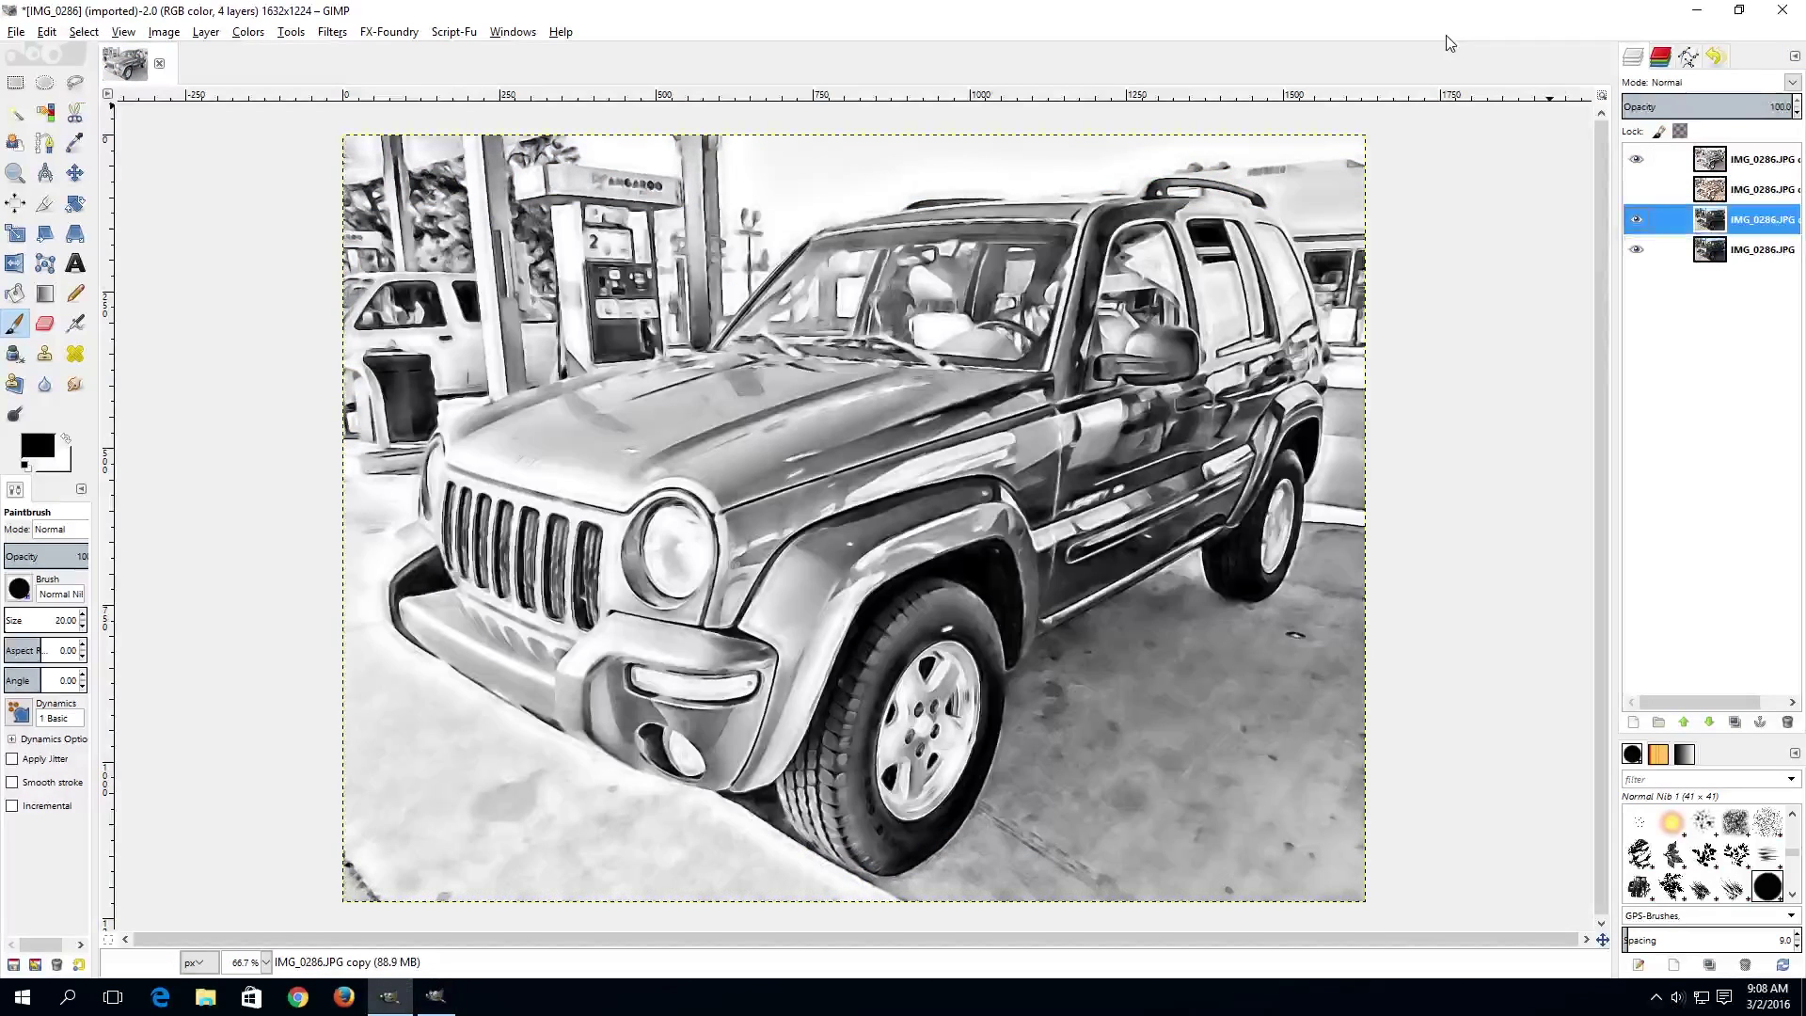
Step: Move the ink wash layer beneath the pencil portrait layer and make the pencil portrait layer visible
left_click(1706, 168)
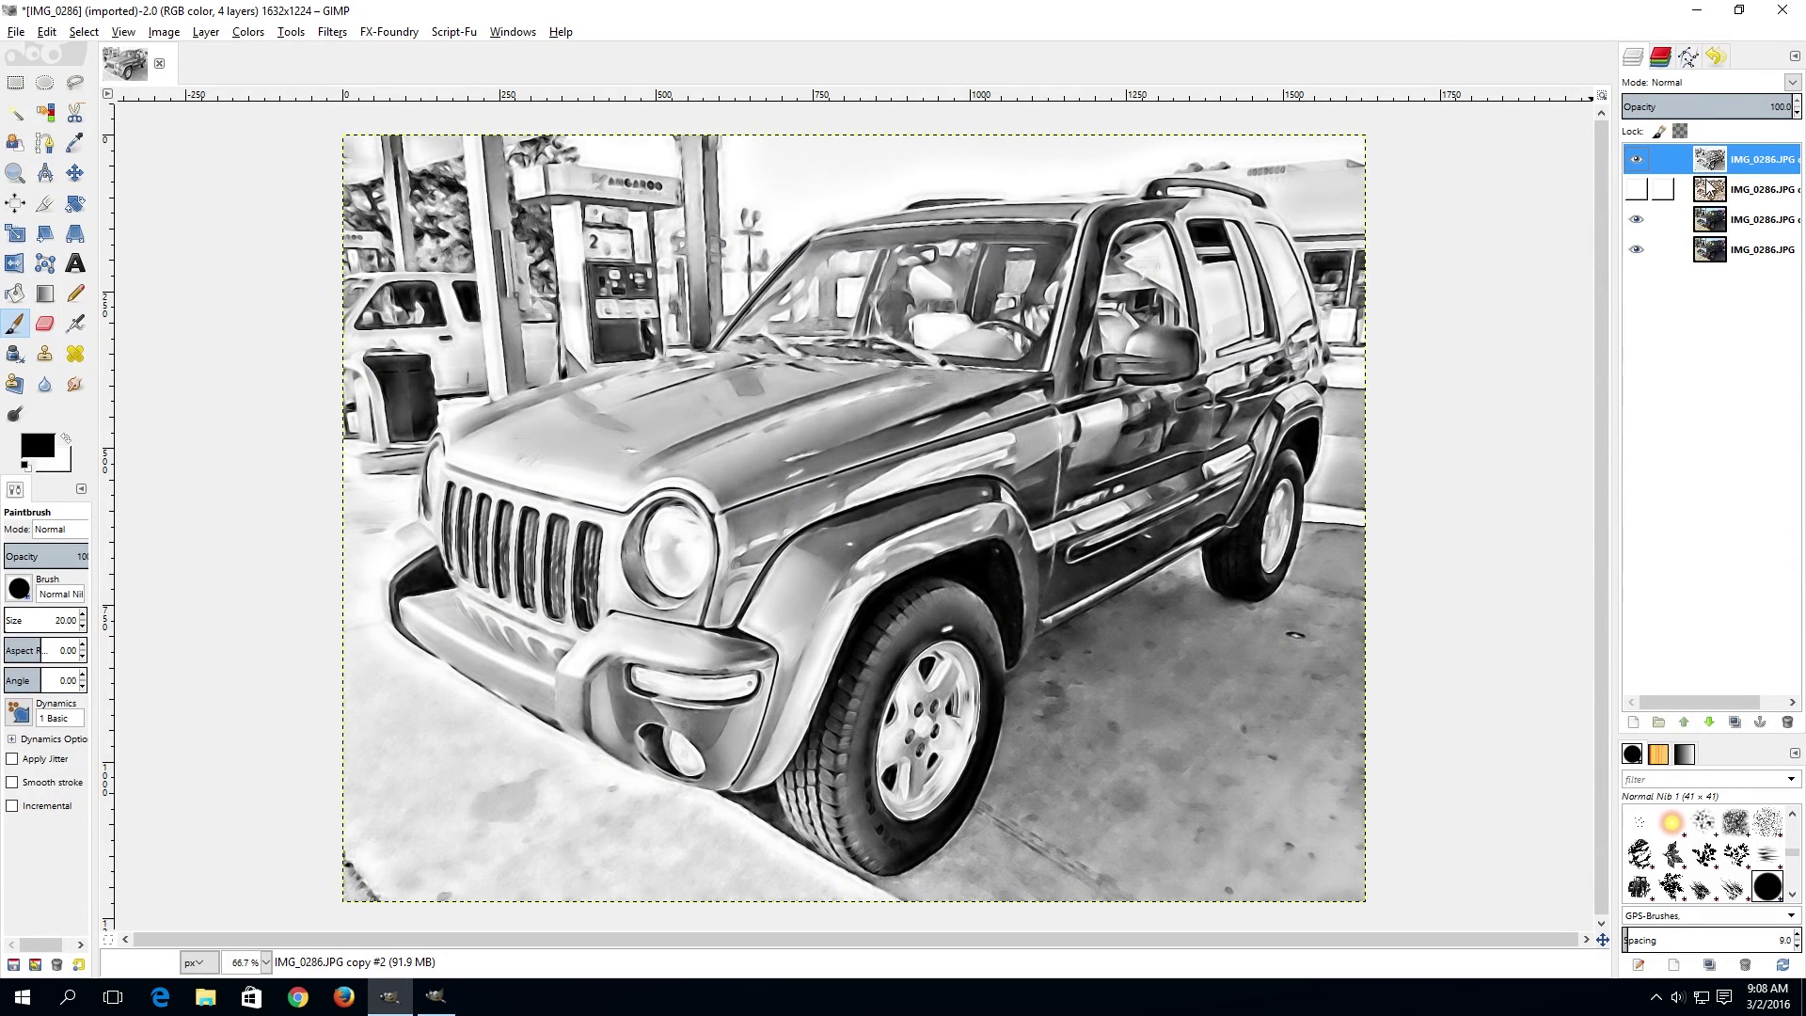
mouse_move(1706, 165)
left_mouse_down()
mouse_move(1698, 216)
mouse_move(1700, 200)
left_mouse_up()
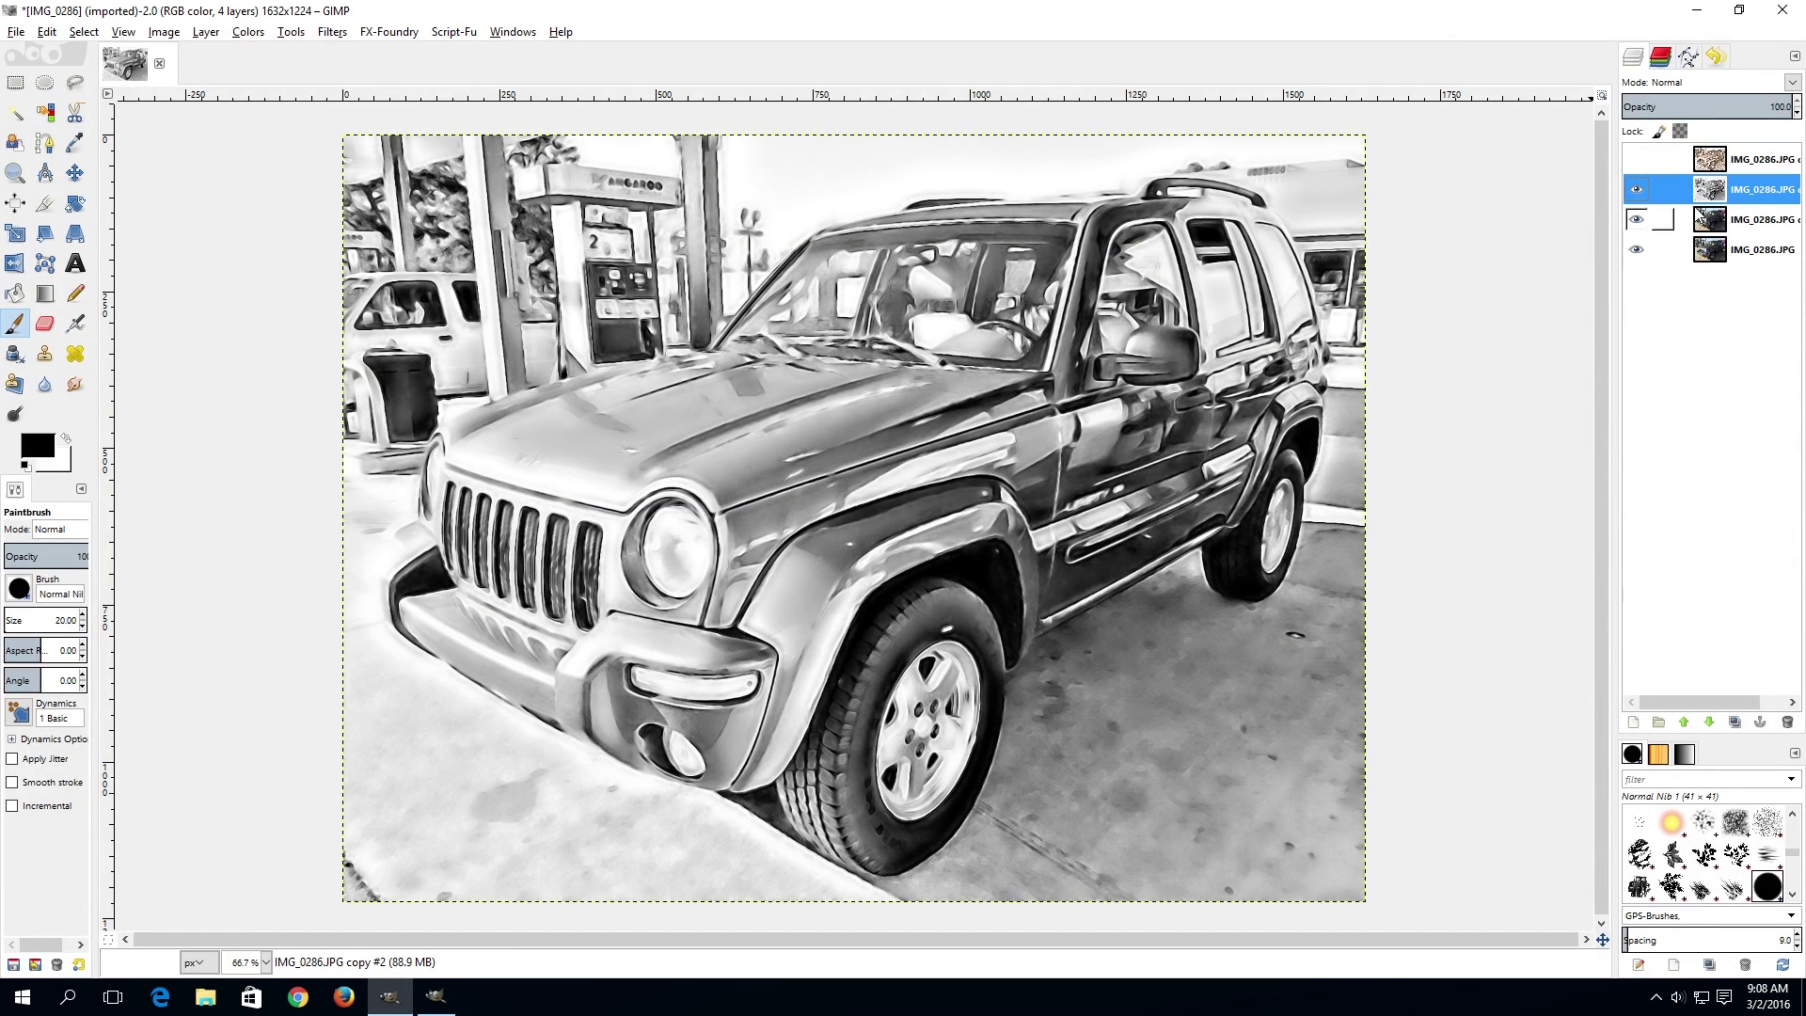
left_click(1636, 161)
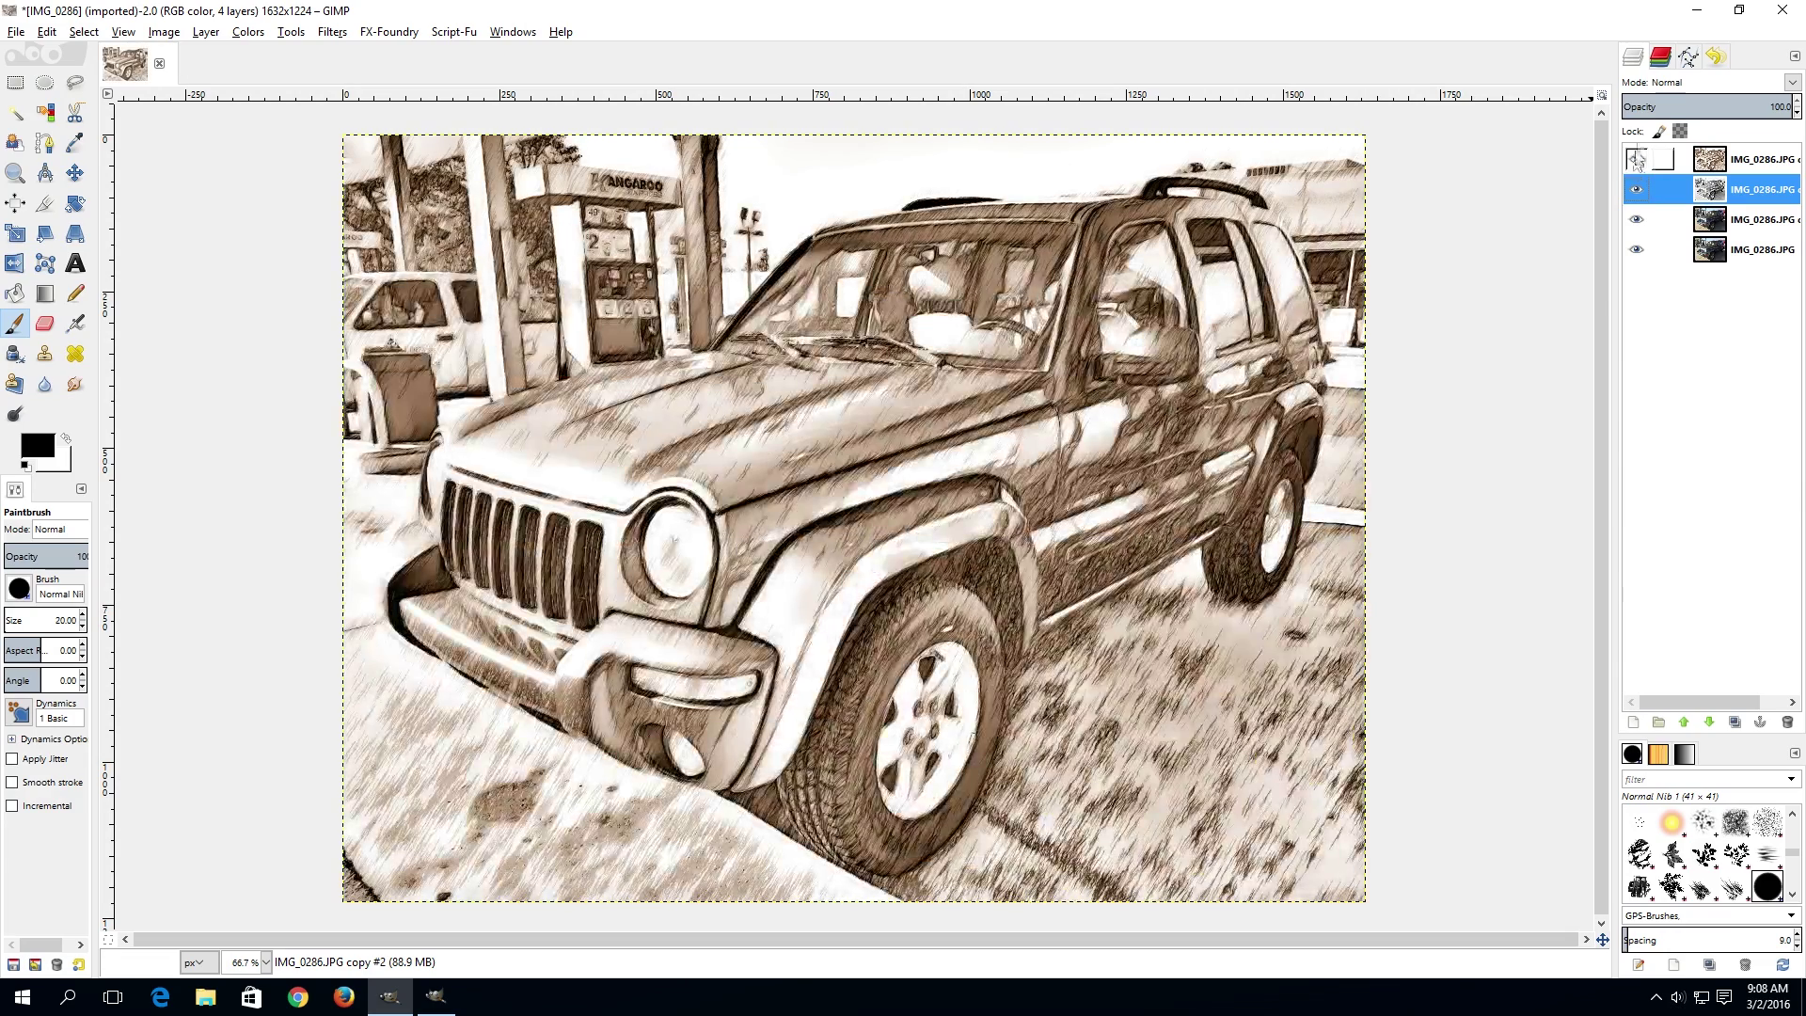
Step: Try the Darken only and Multiply blend modes on the ink wash layer and return it to Normal
left_click(1688, 83)
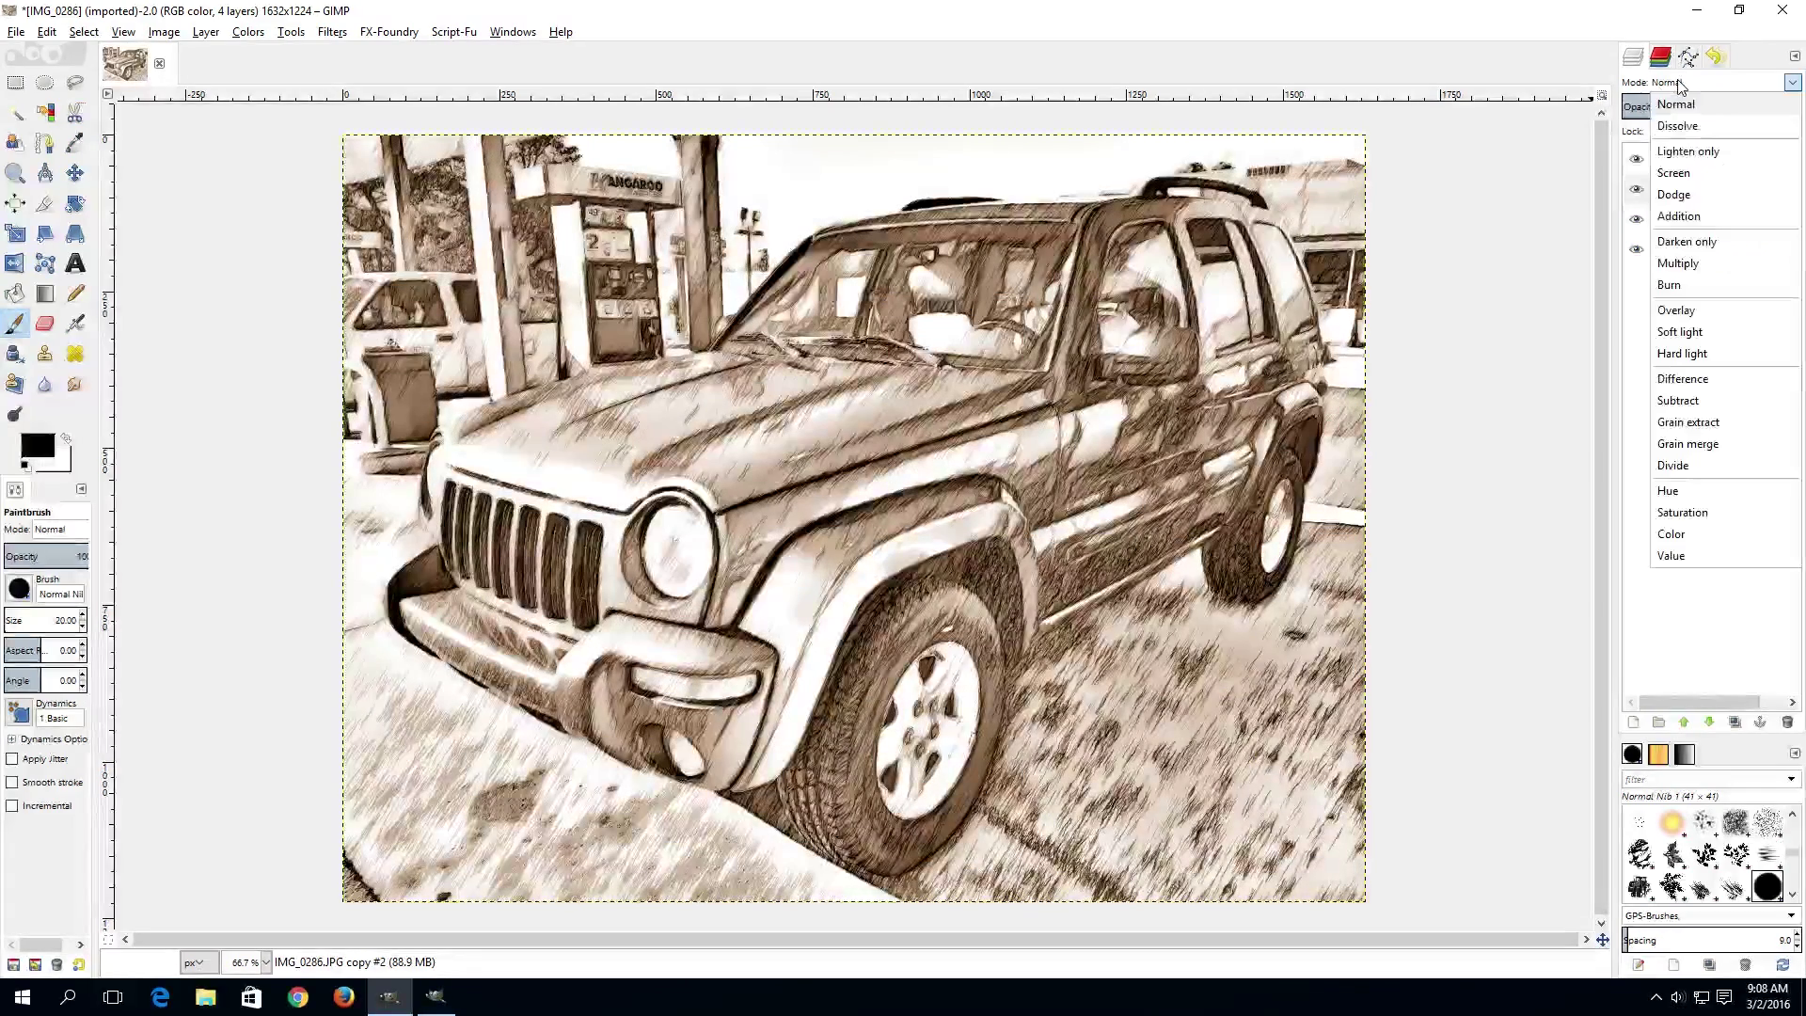
left_click(1721, 243)
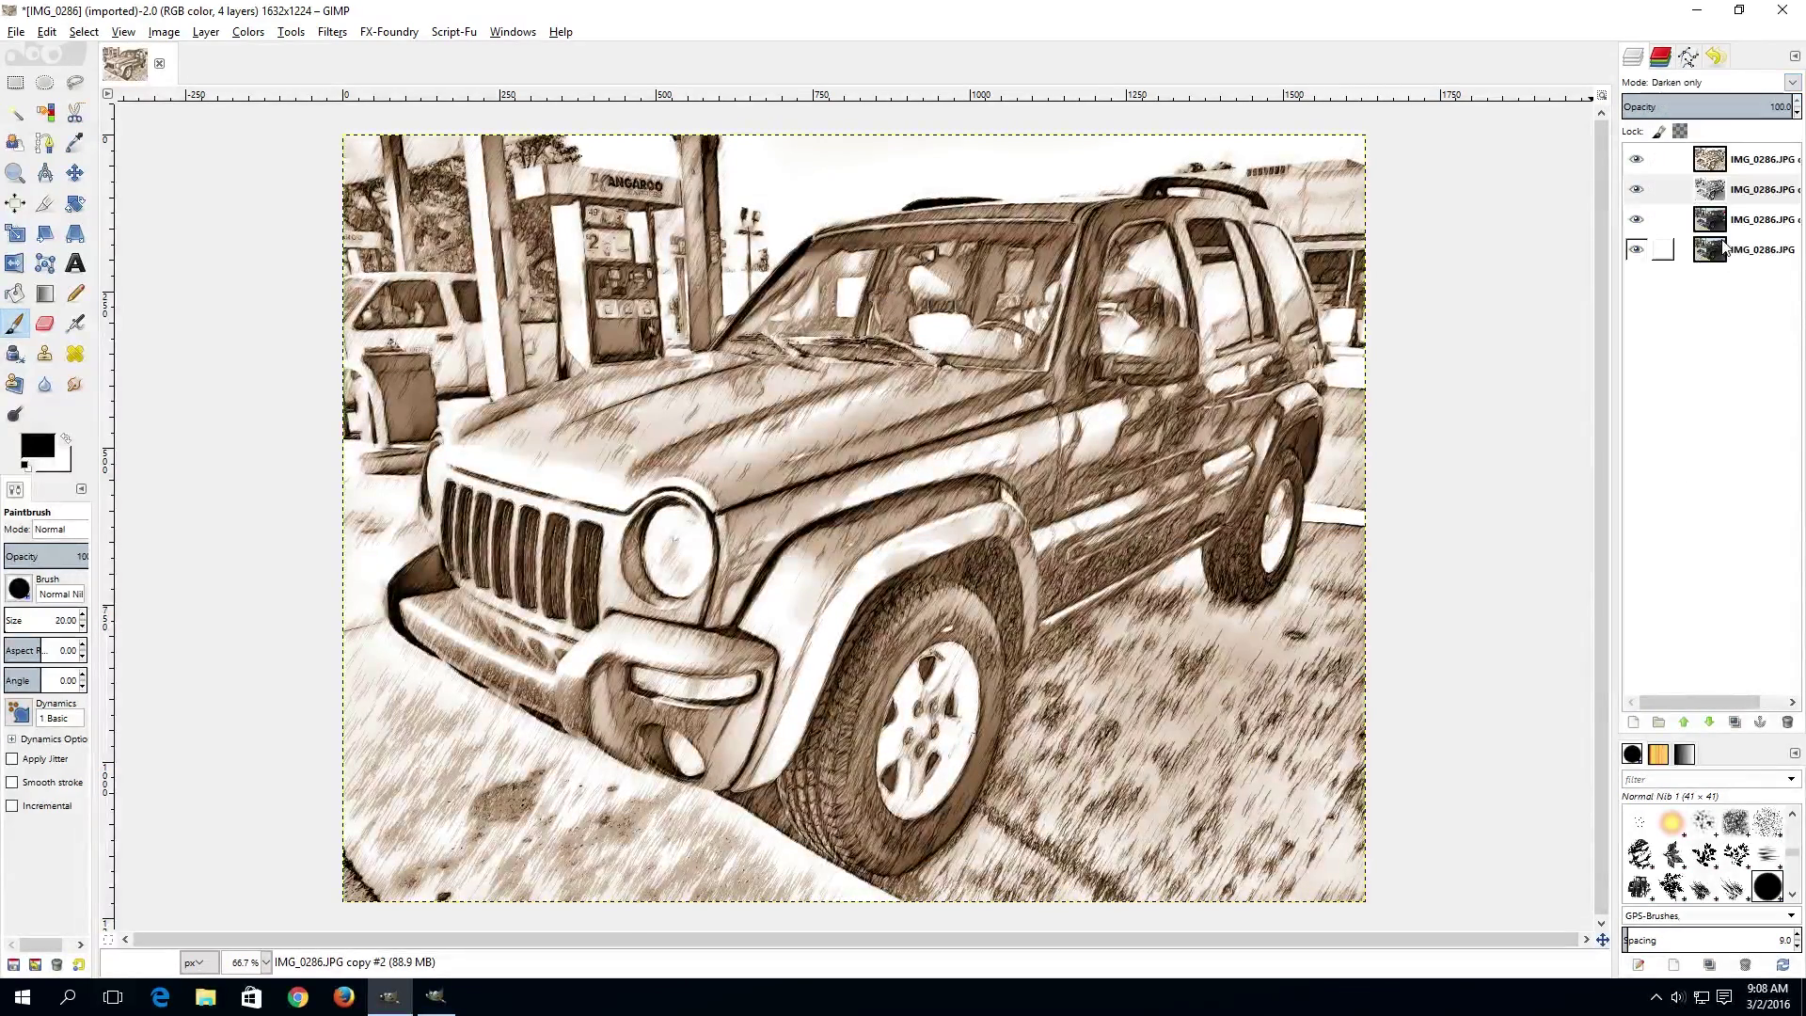
left_click(1730, 83)
left_click(1722, 264)
left_click(1721, 191)
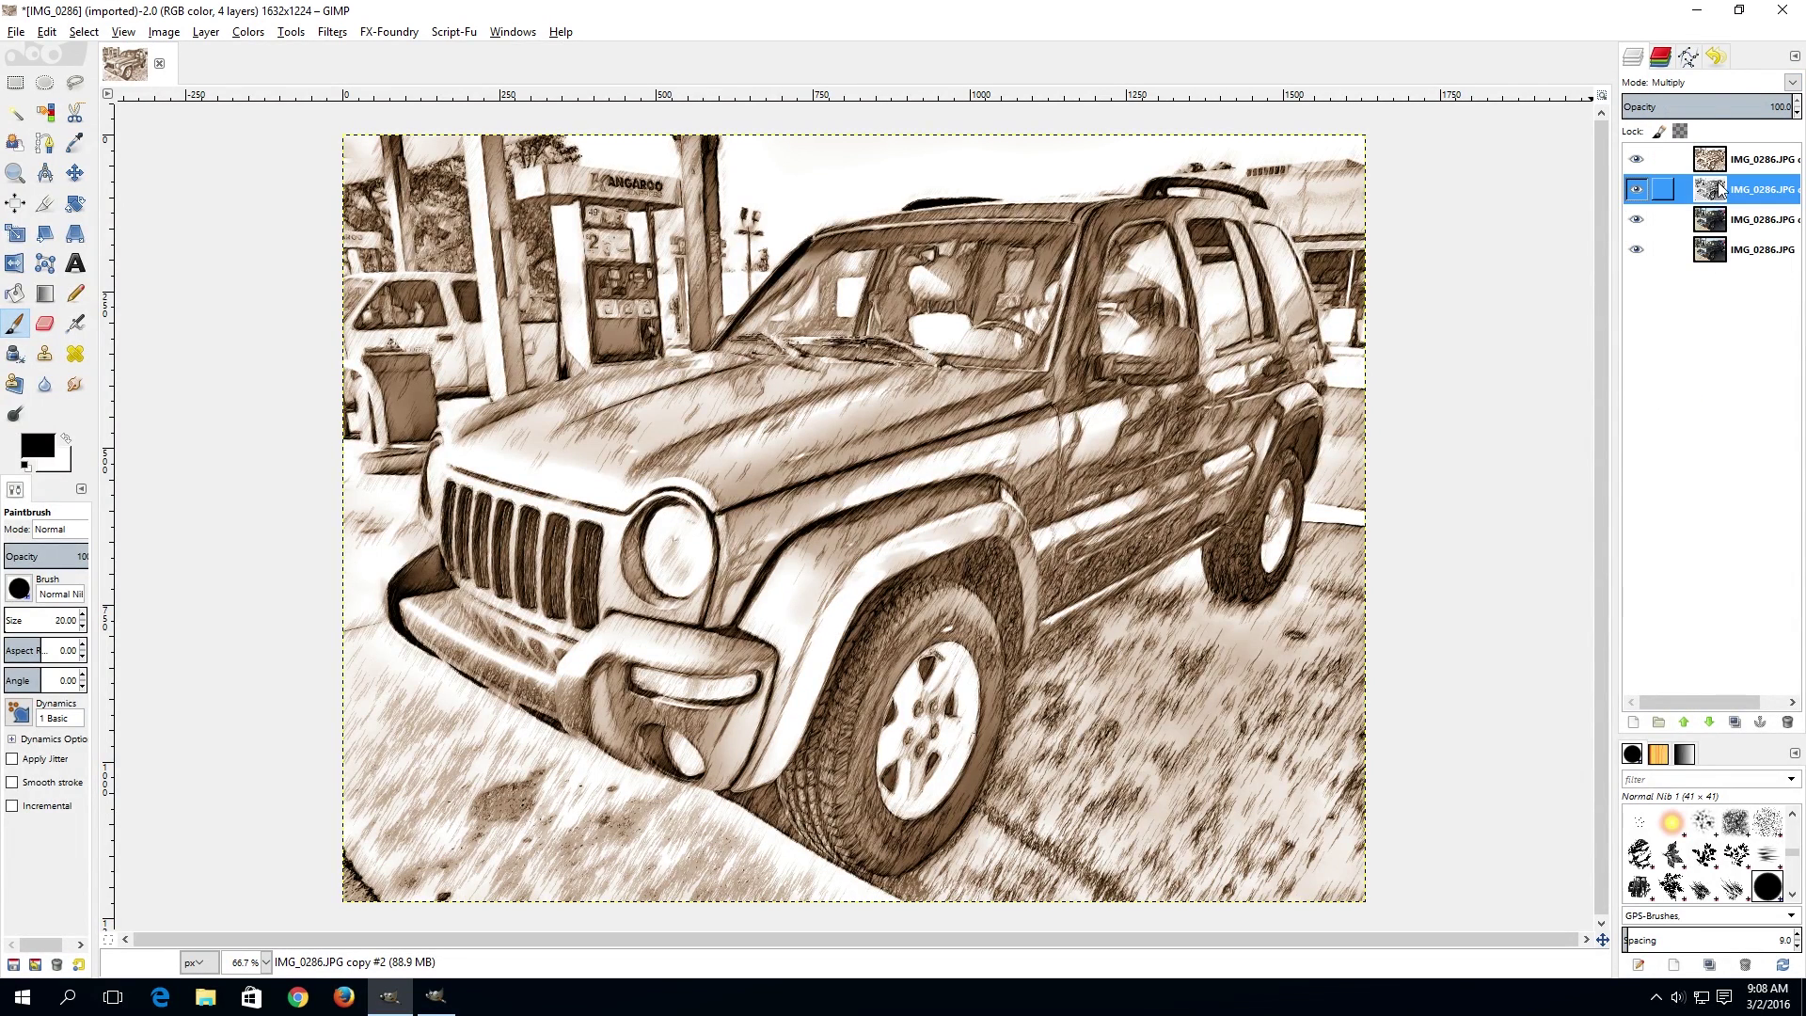
left_click(1704, 87)
left_click(1704, 88)
Step: Try Darken only and Multiply on the pencil portrait layer over the ink wash, and set its mode back to Normal
left_click(1706, 160)
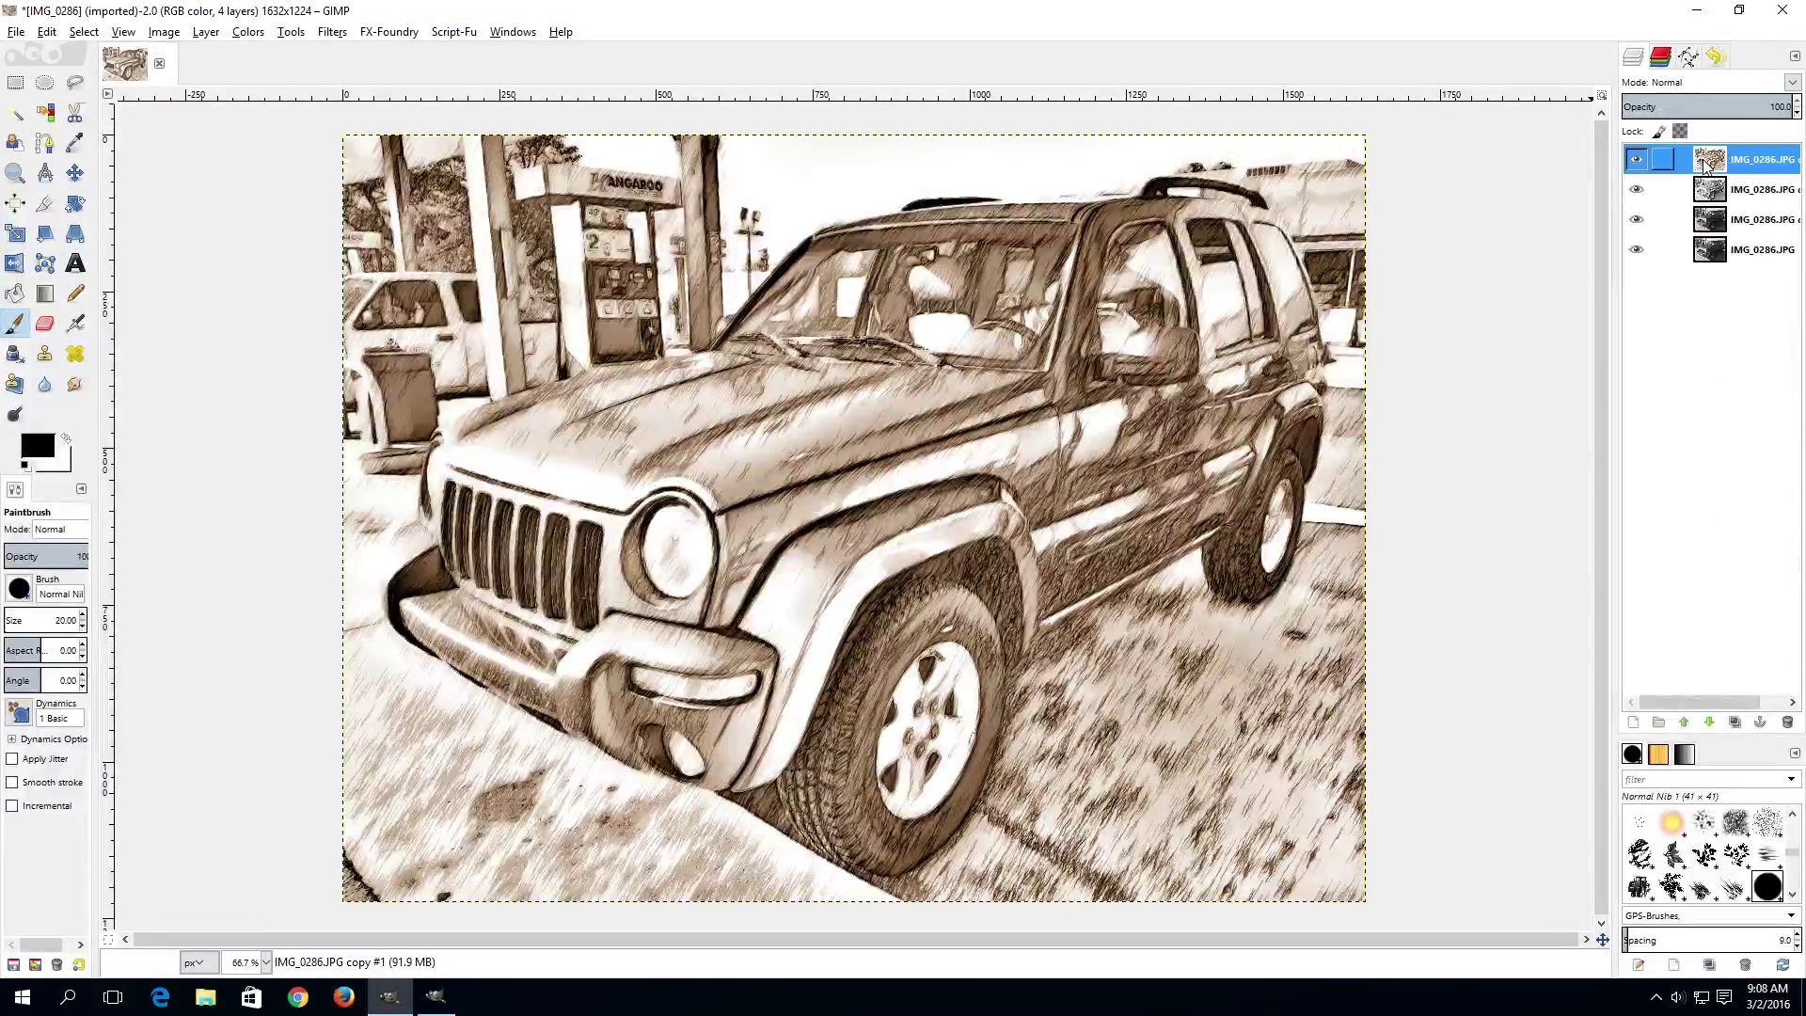
left_click(1707, 90)
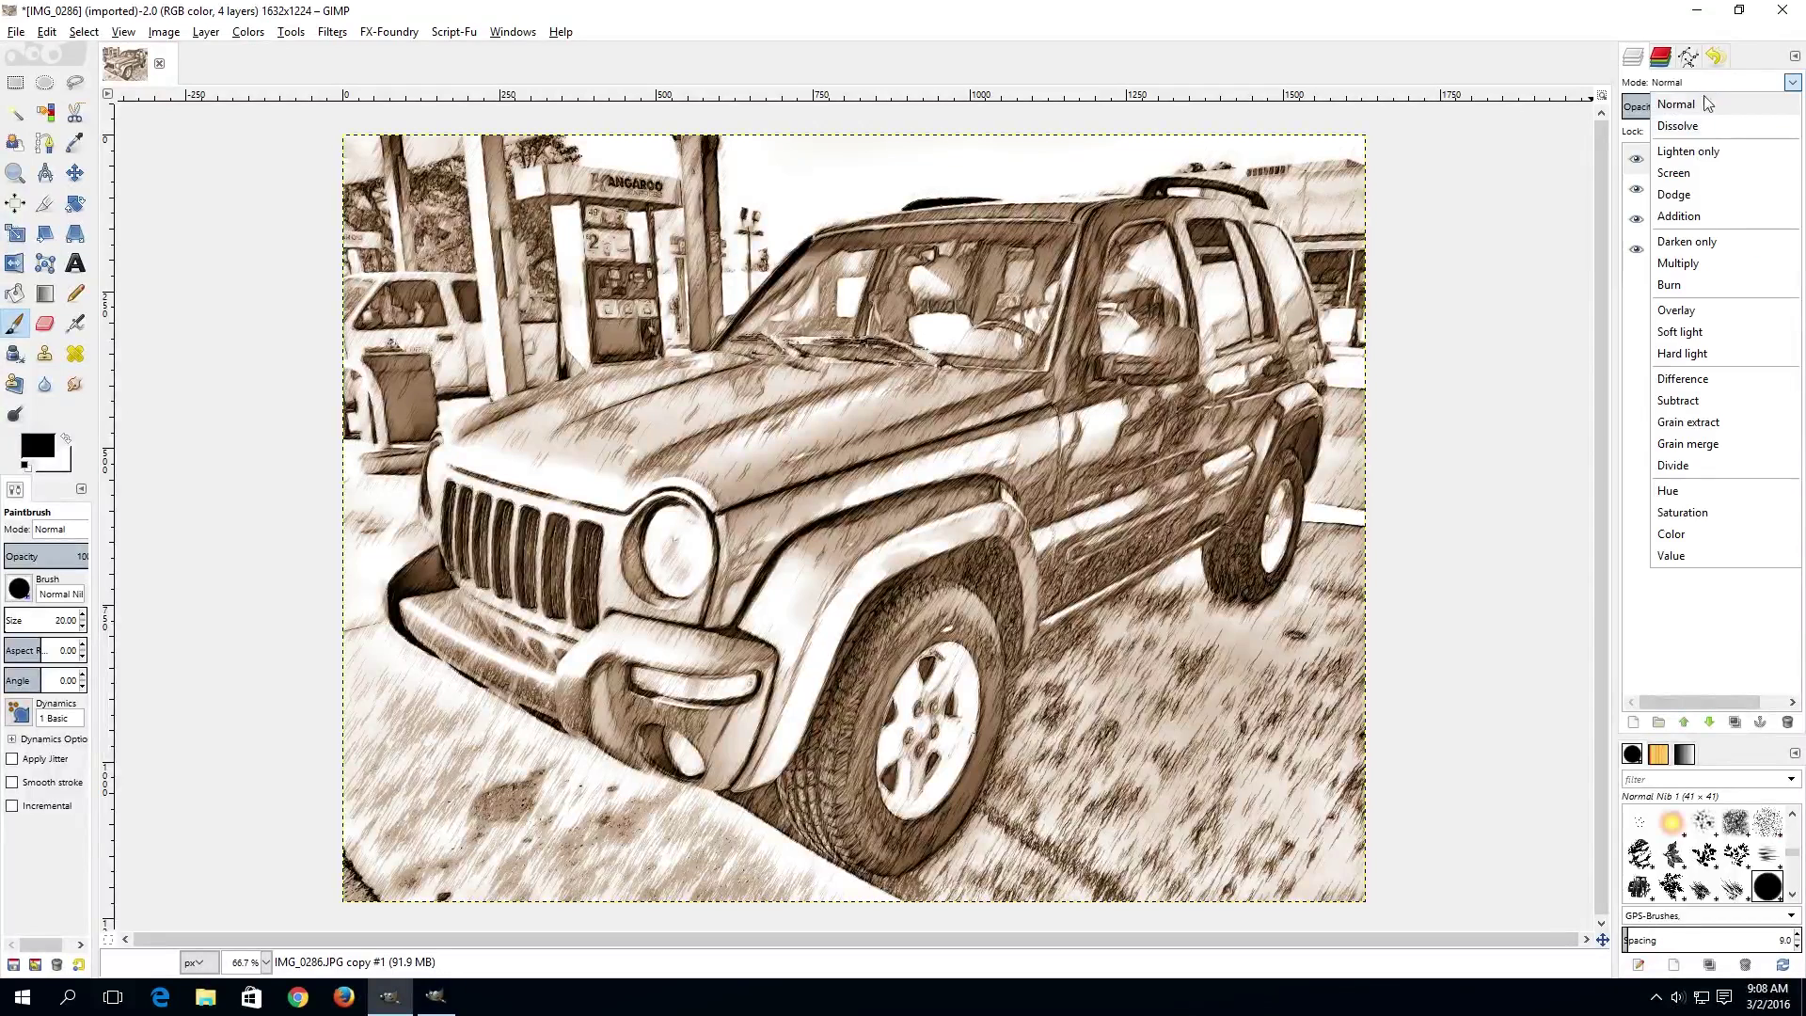
left_click(1704, 245)
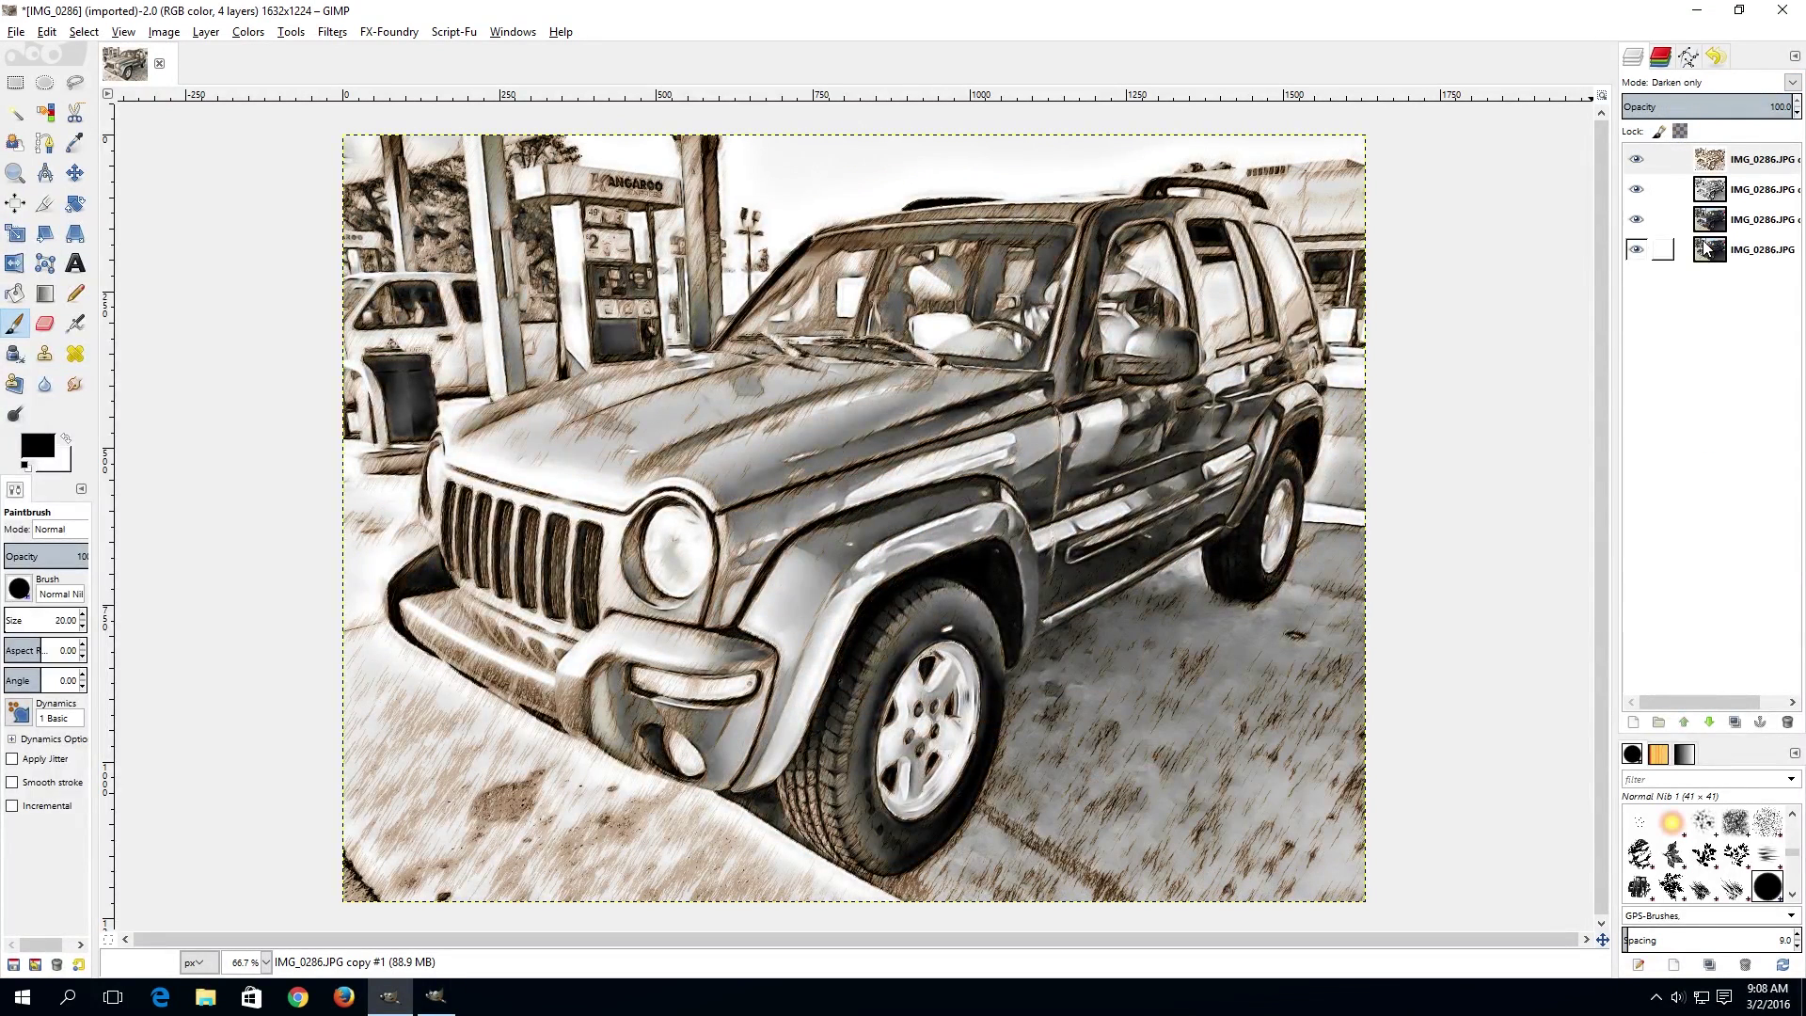
left_click(1694, 88)
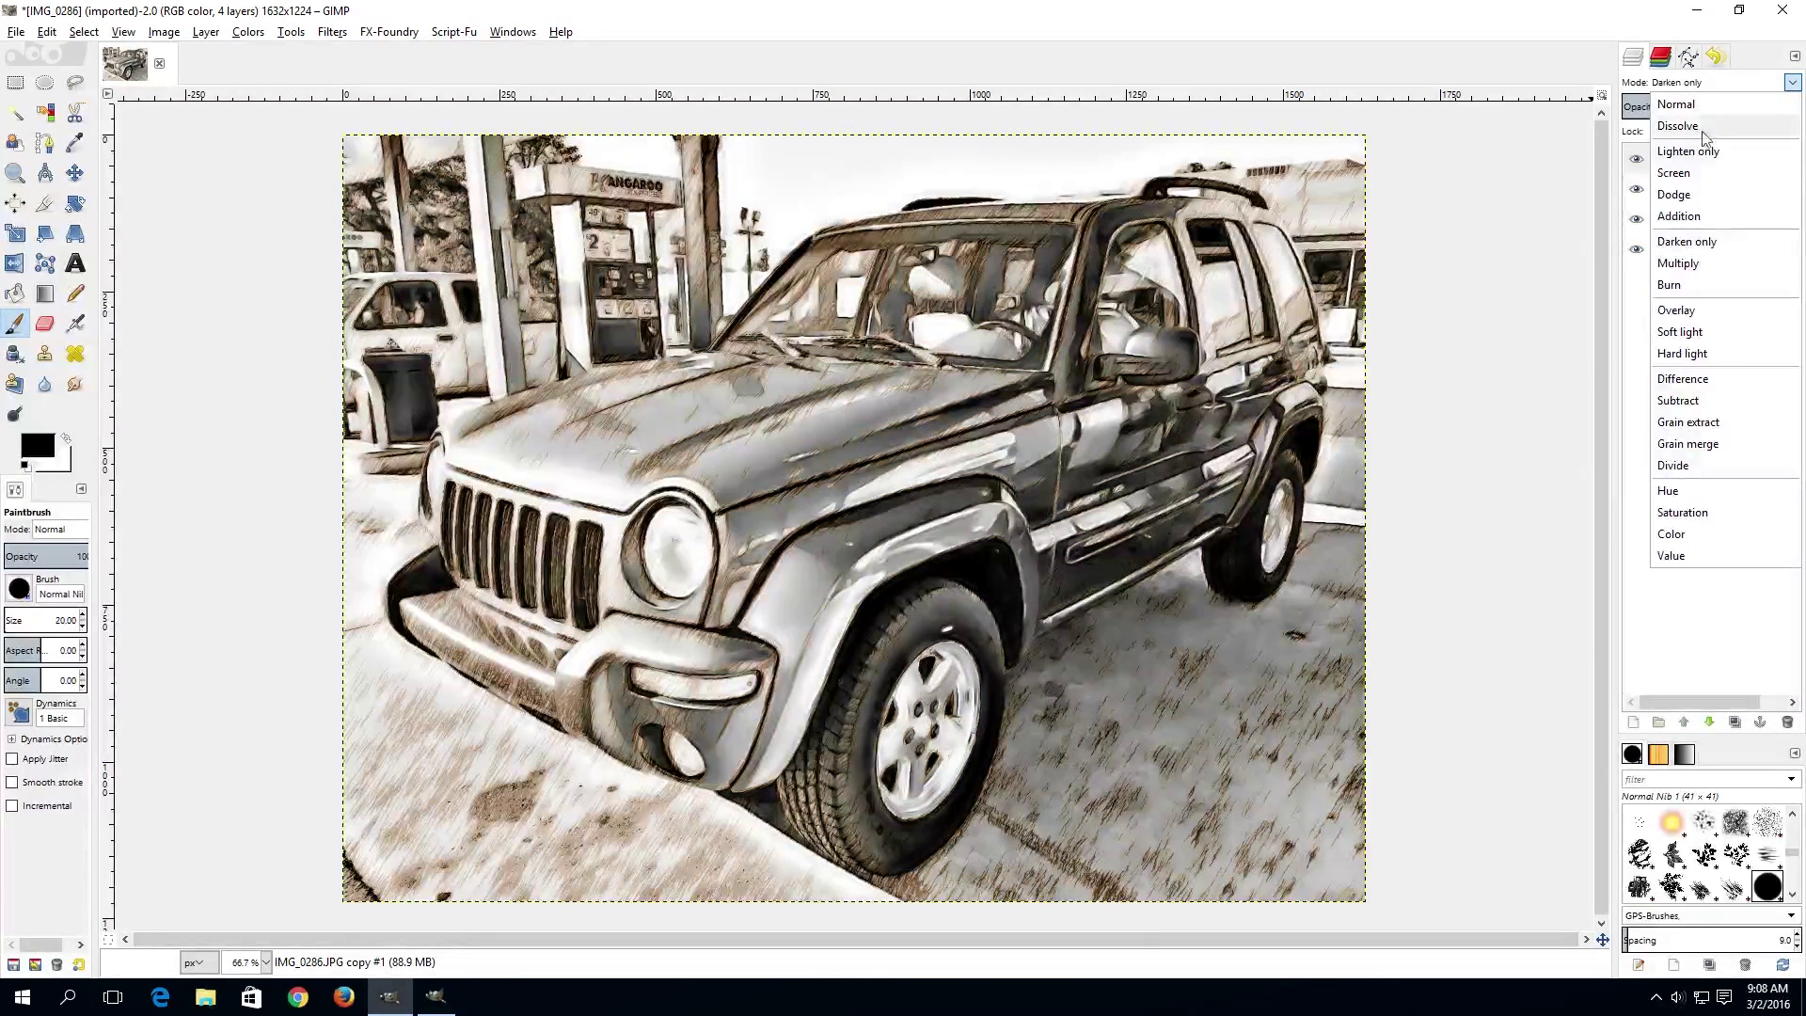
left_click(1721, 264)
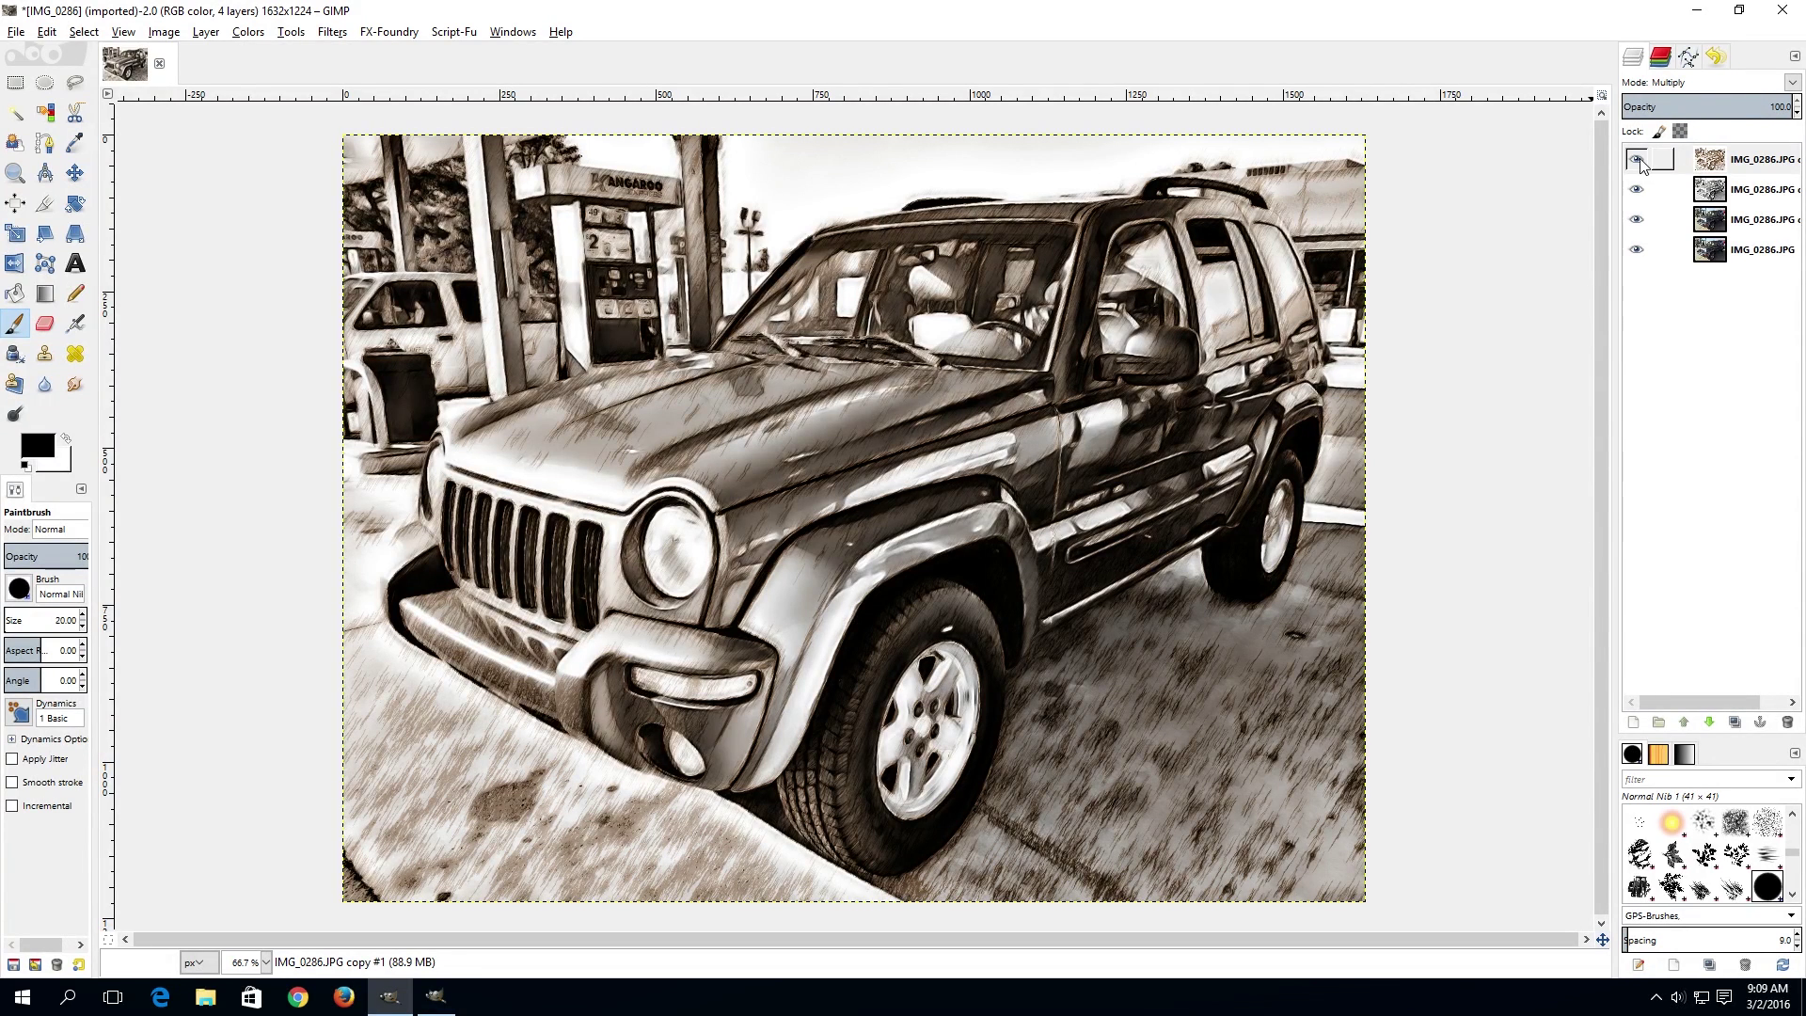
left_click(1670, 83)
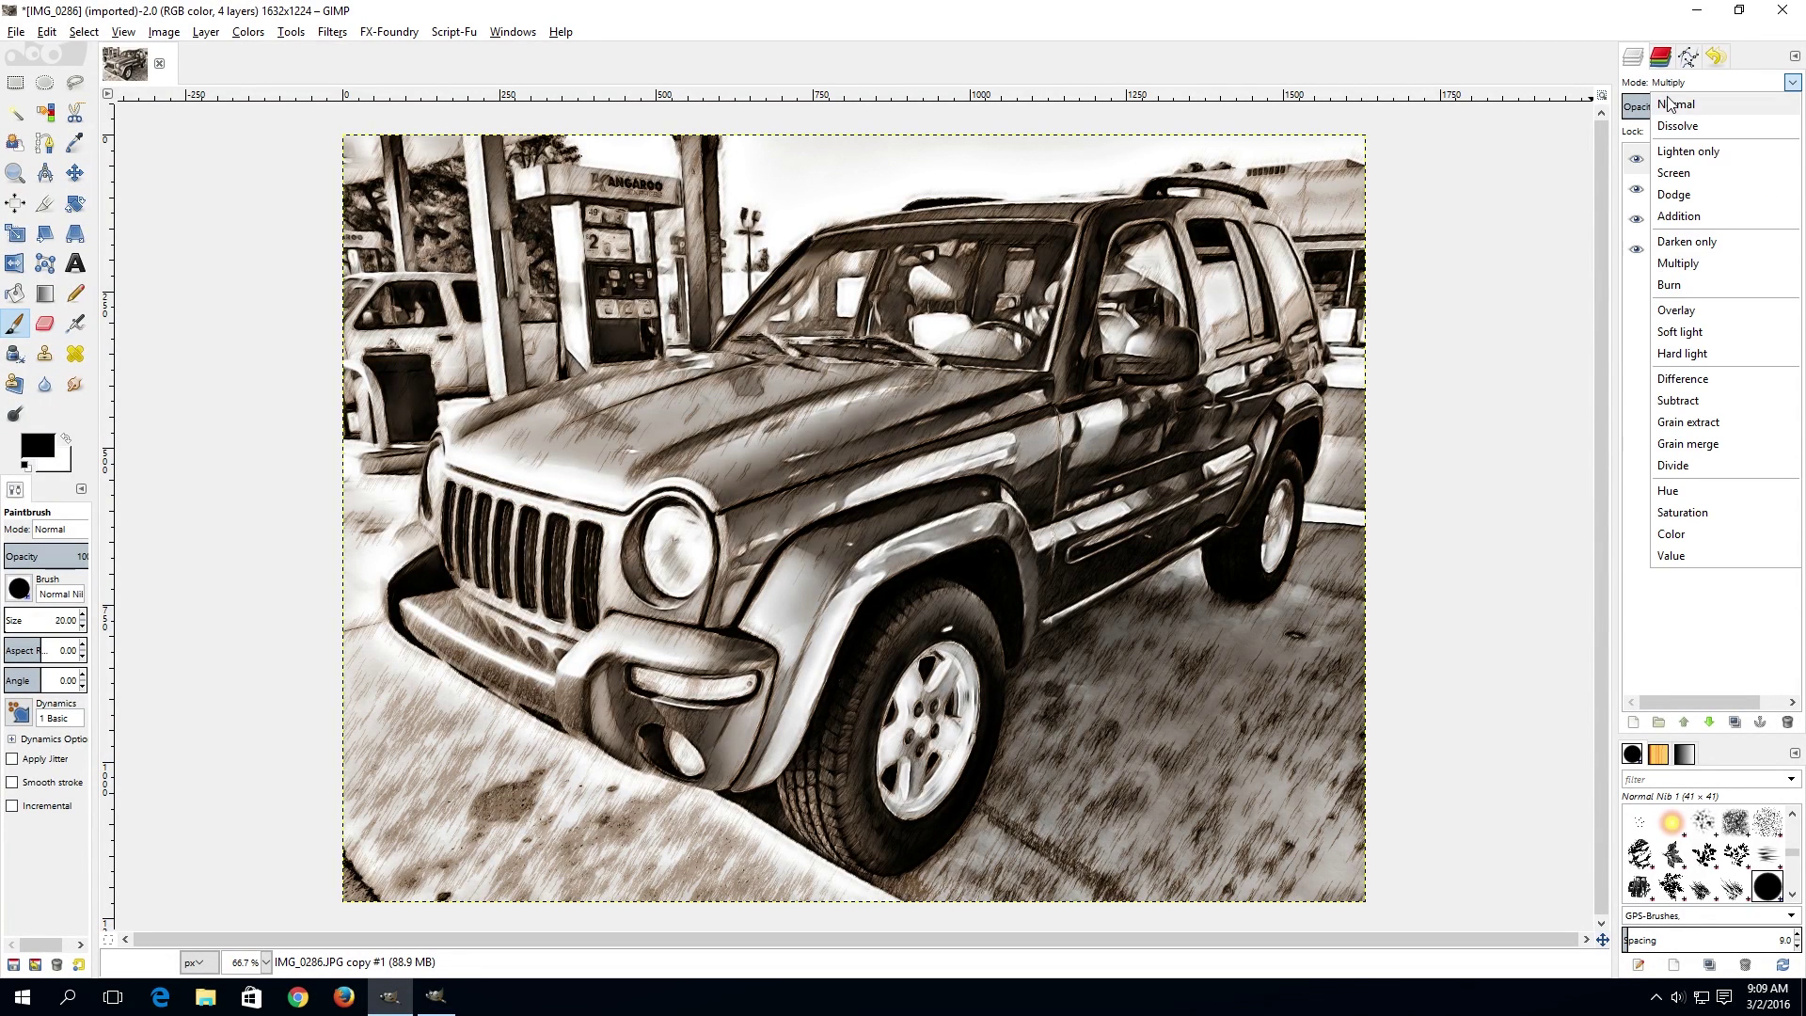
left_click(1669, 102)
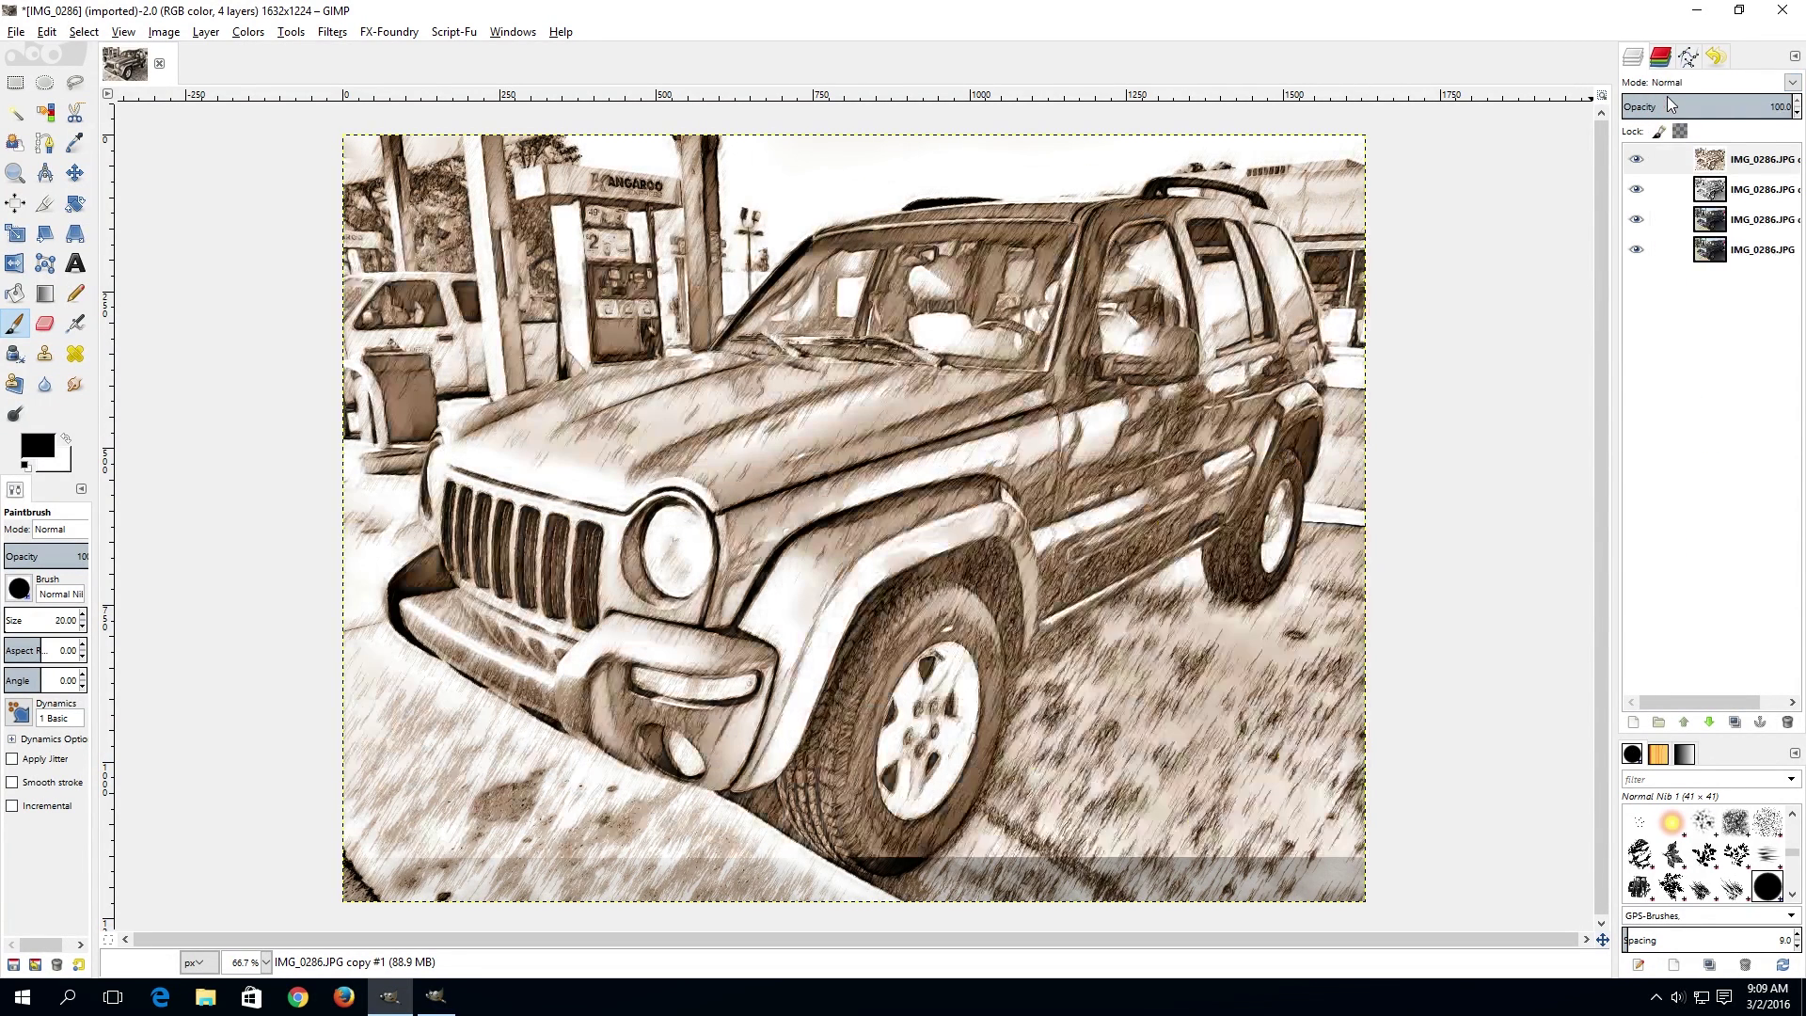
Step: Move the ink wash layer back above the pencil portrait, hide both layers and make the Jeep photo copy active
left_click(1710, 193)
left_click_drag(1709, 193, 1719, 151)
left_click(1719, 226)
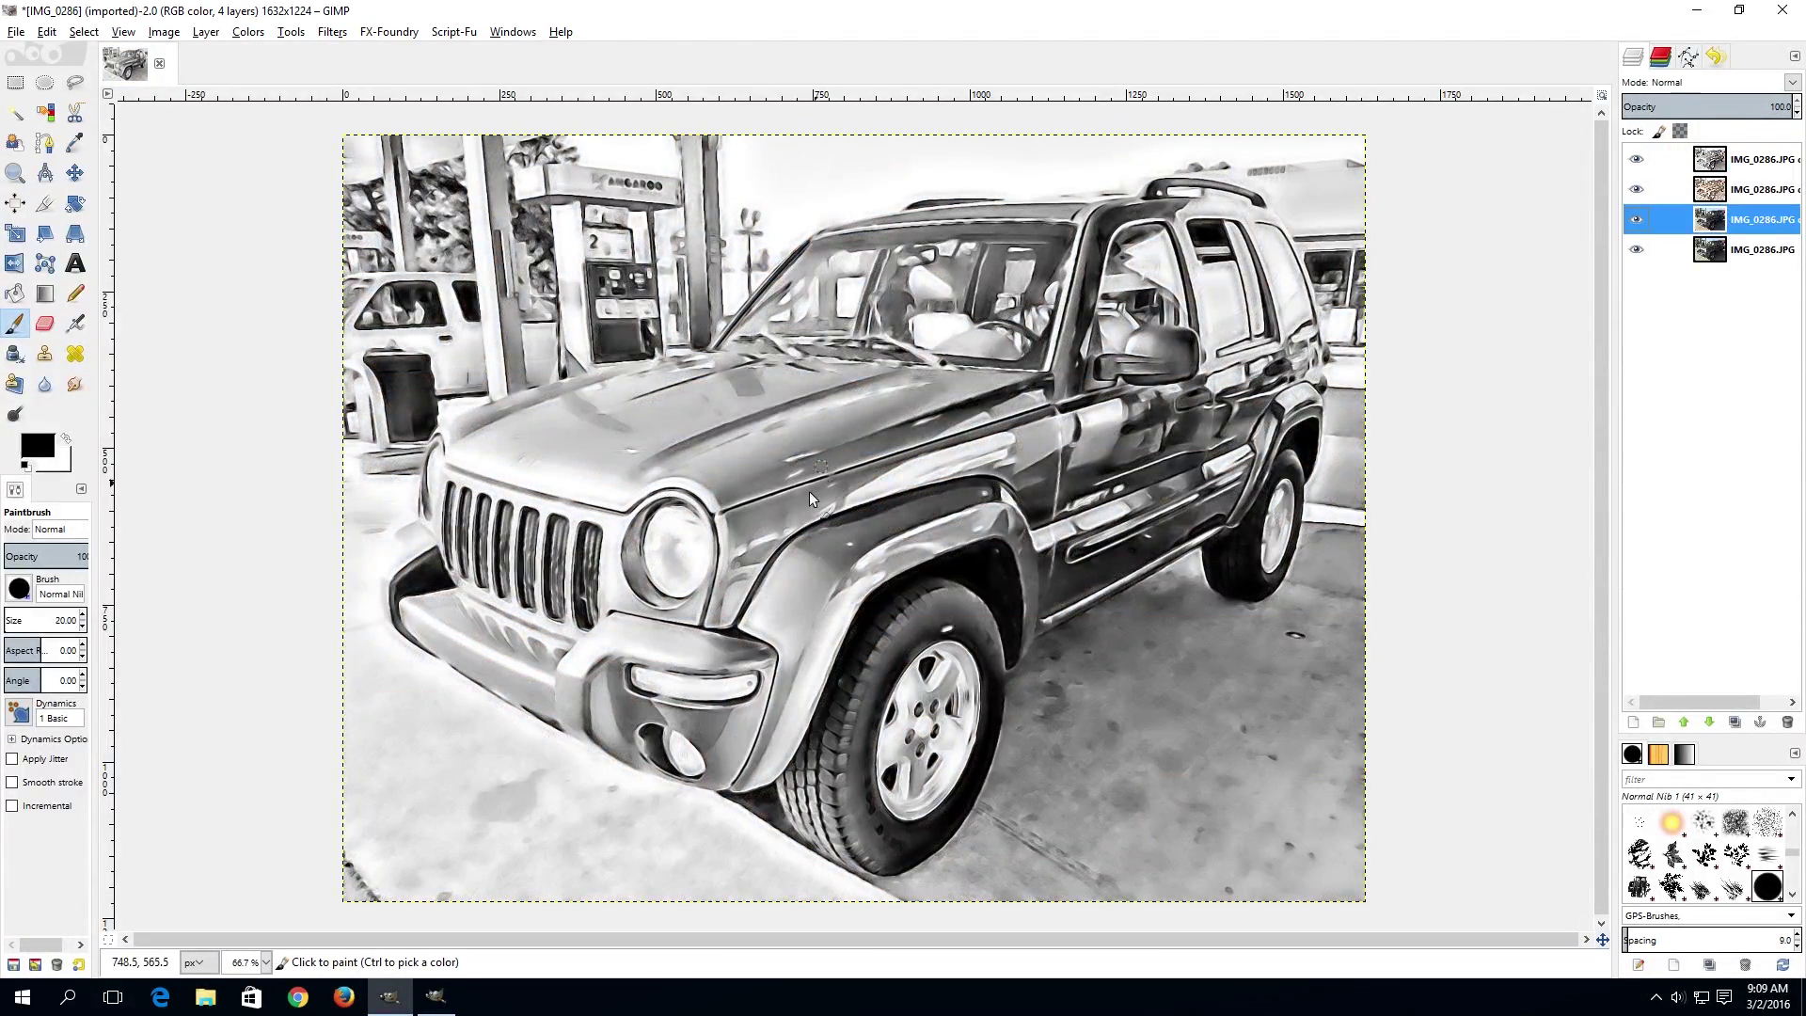
left_click(1636, 159)
left_click(1637, 189)
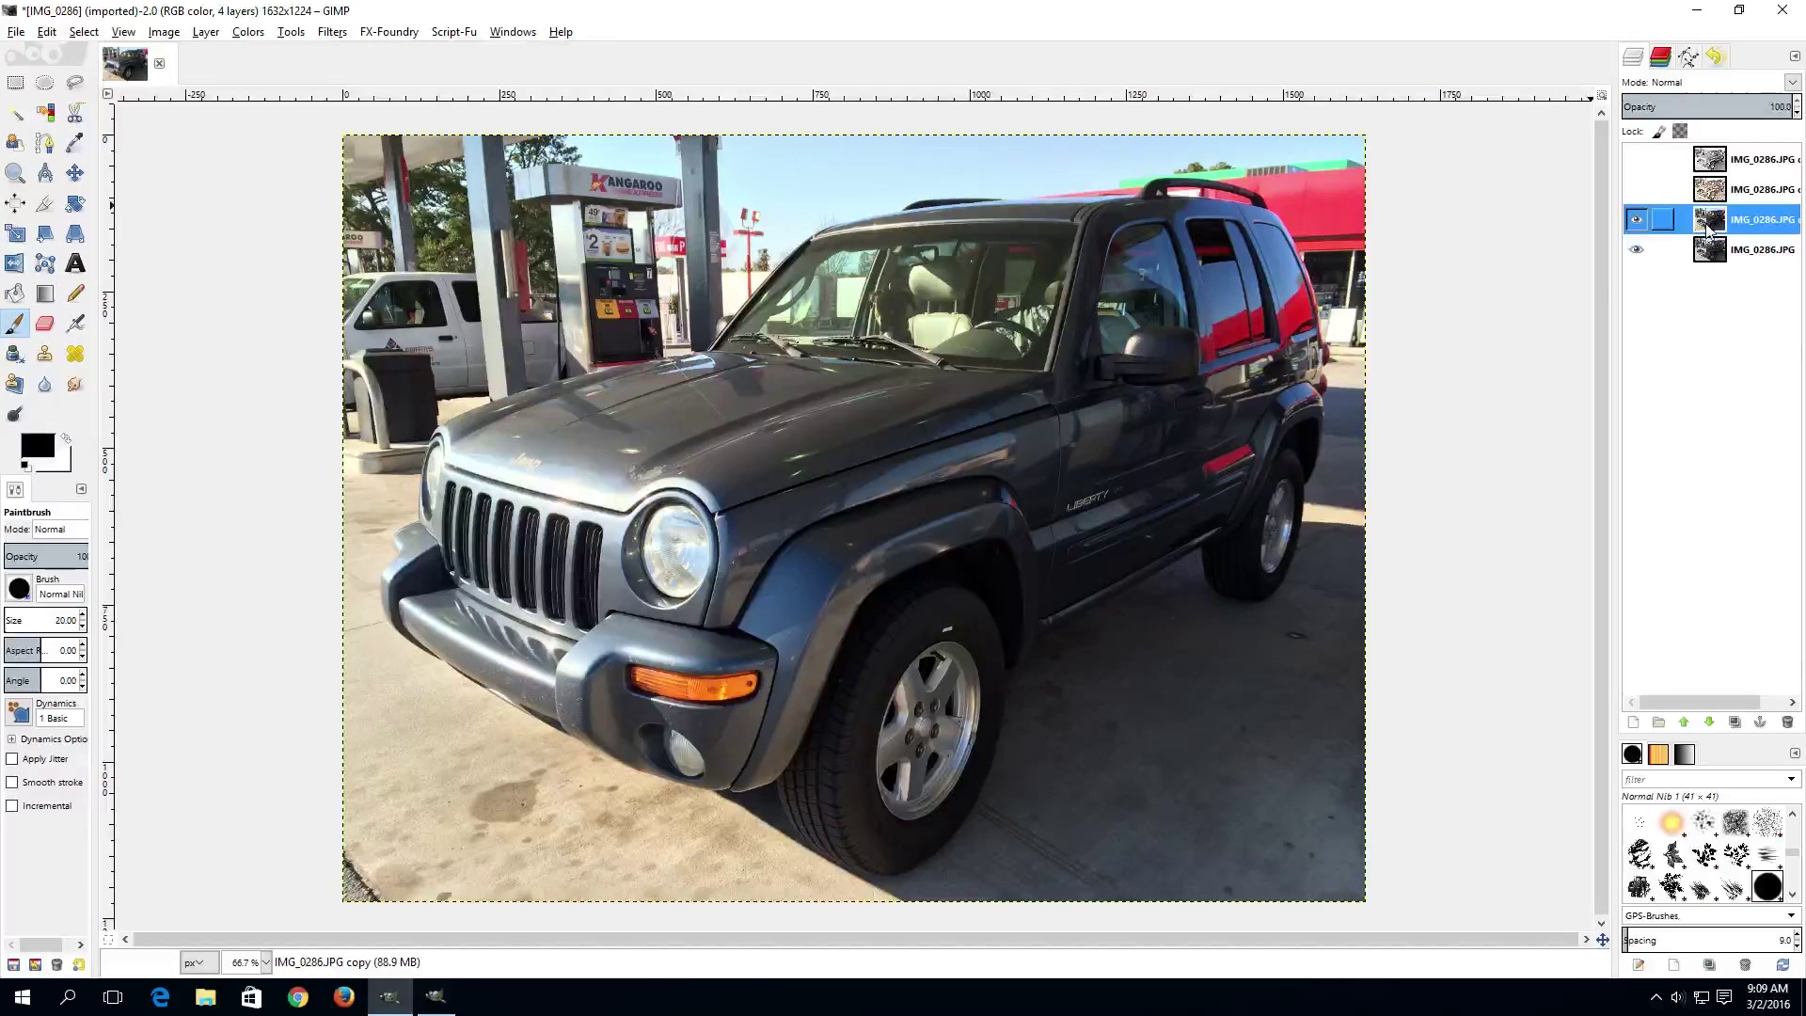
Step: Return to the G'MIC filters, collapse the Black & white group and expand the Artistic group
left_click(456, 995)
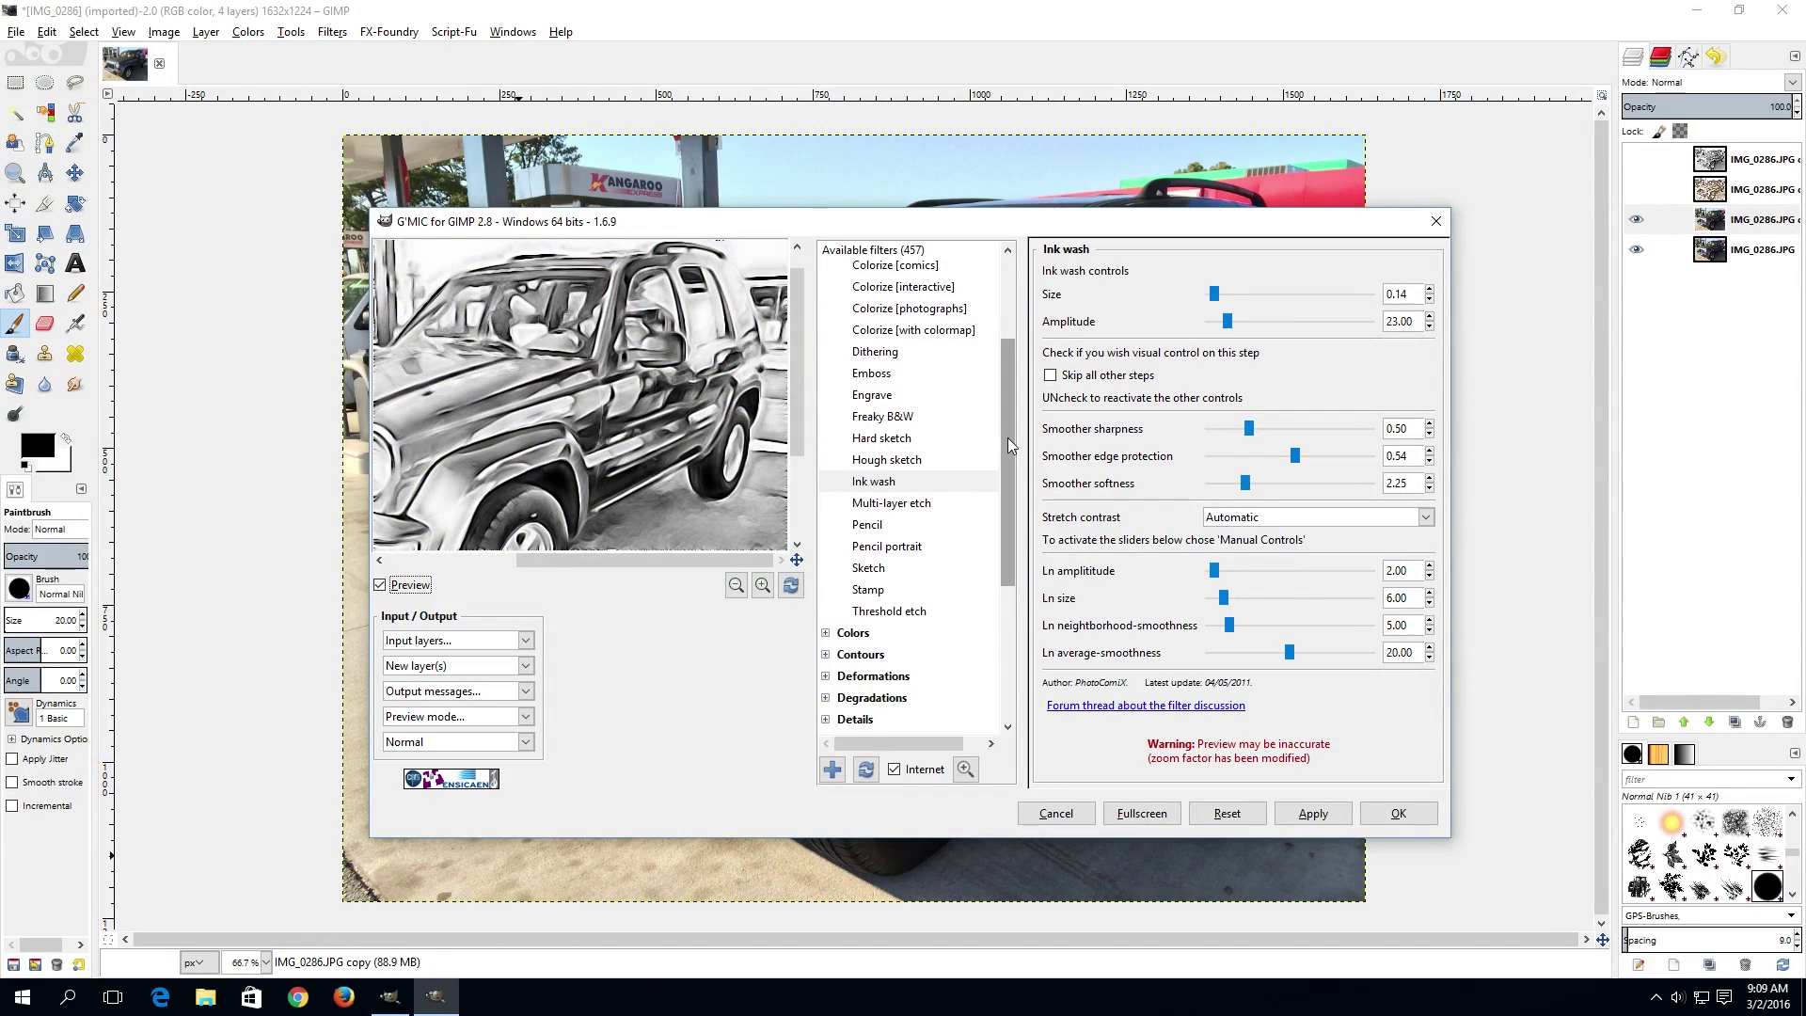
left_click_drag(1006, 437, 1008, 369)
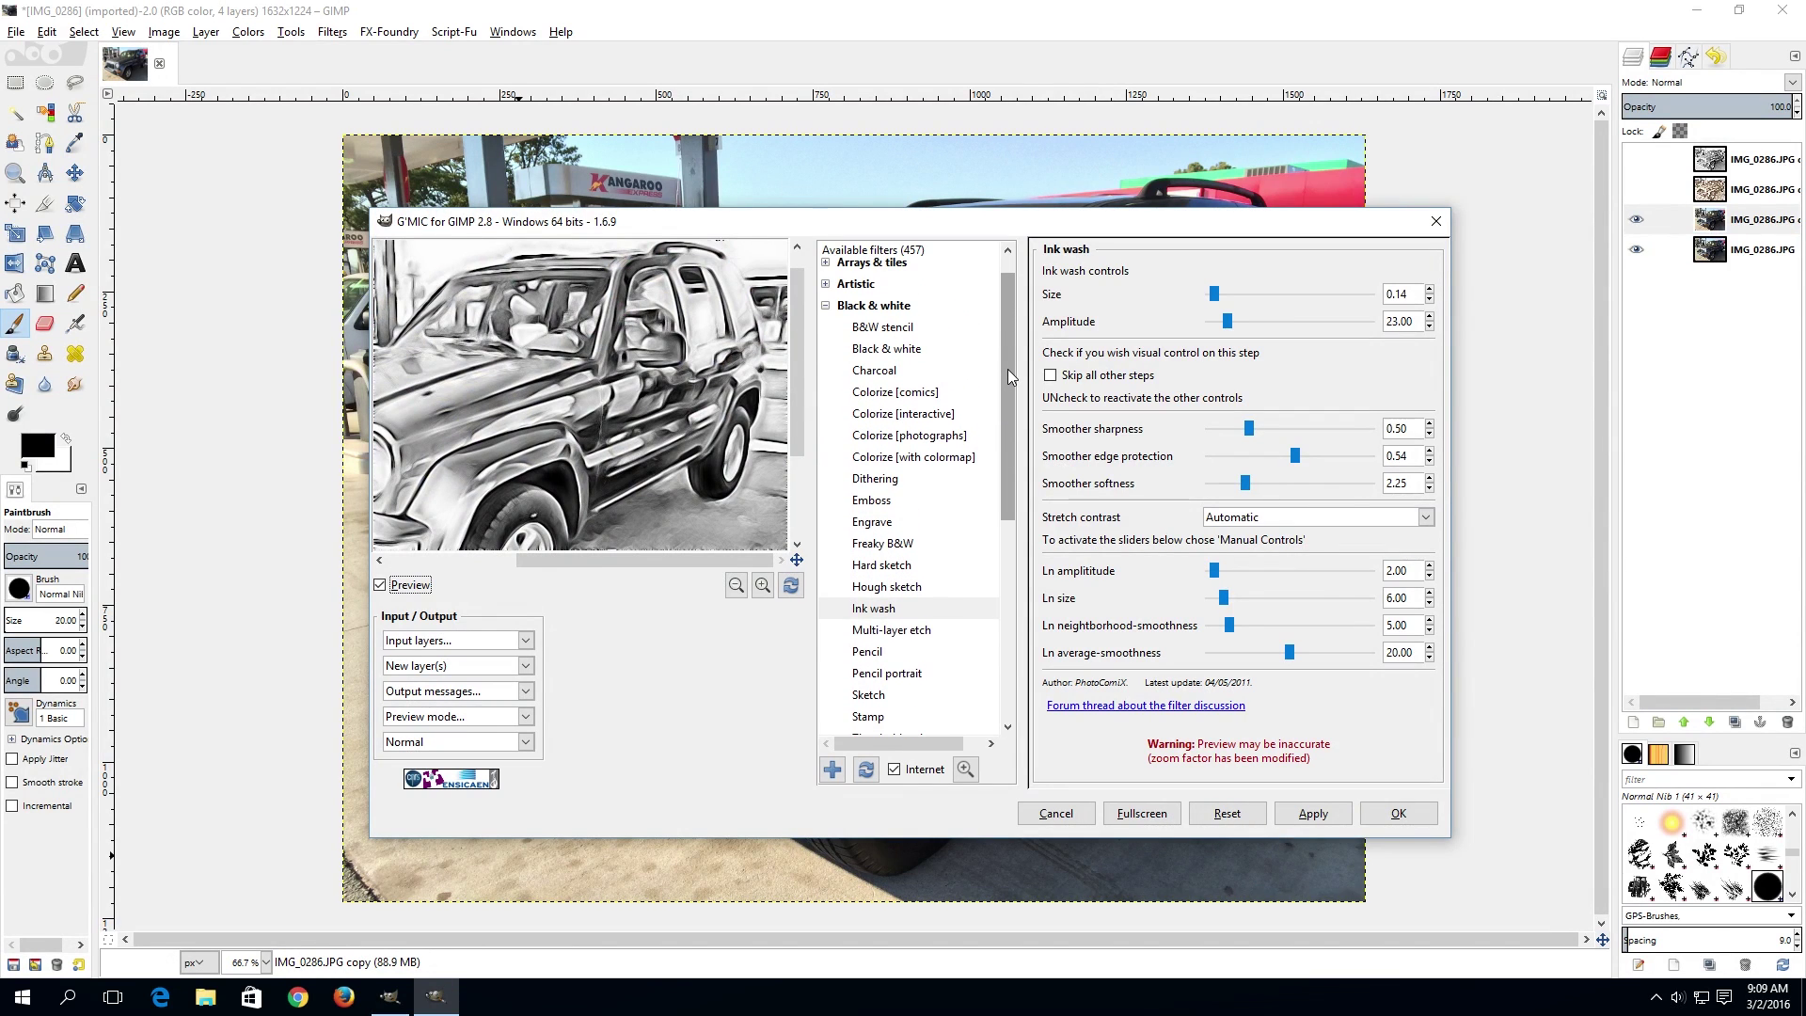
left_click(824, 304)
left_click(825, 312)
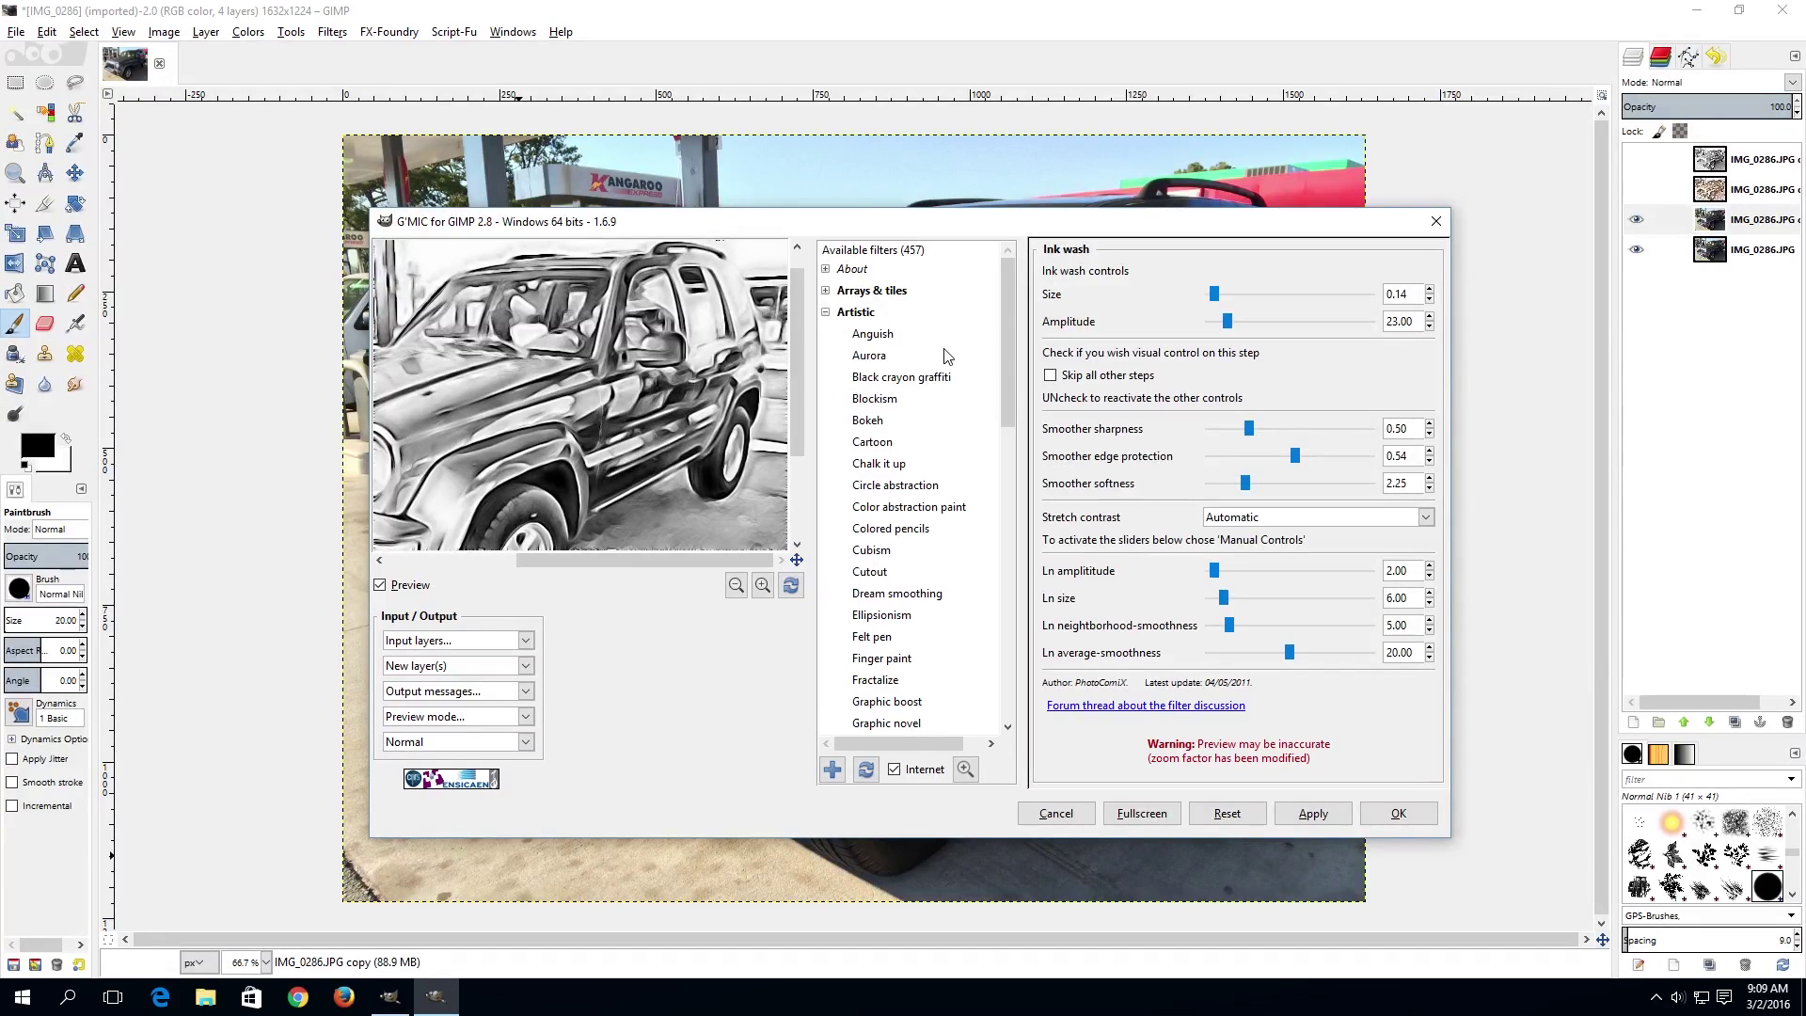
left_click_drag(1008, 359, 1007, 420)
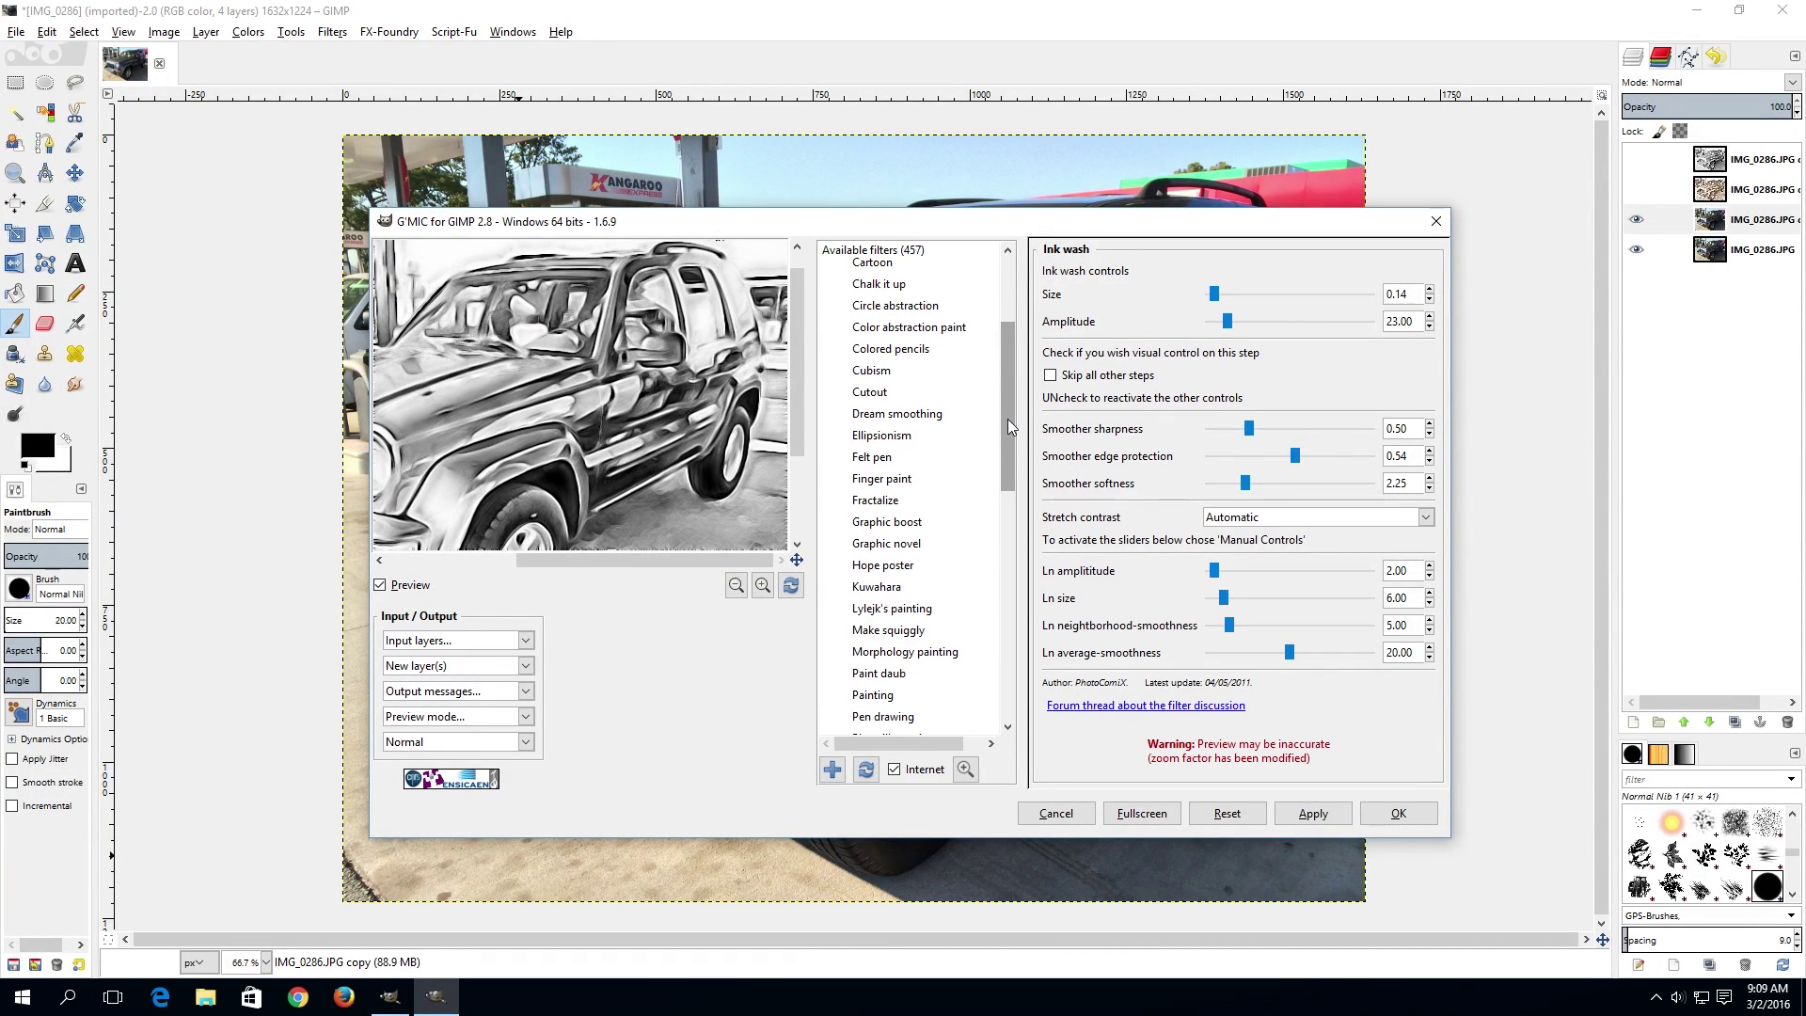
Step: Preview the Dream smoothing filter on wider views of different parts of the photo and open its sample processing link
left_click(934, 416)
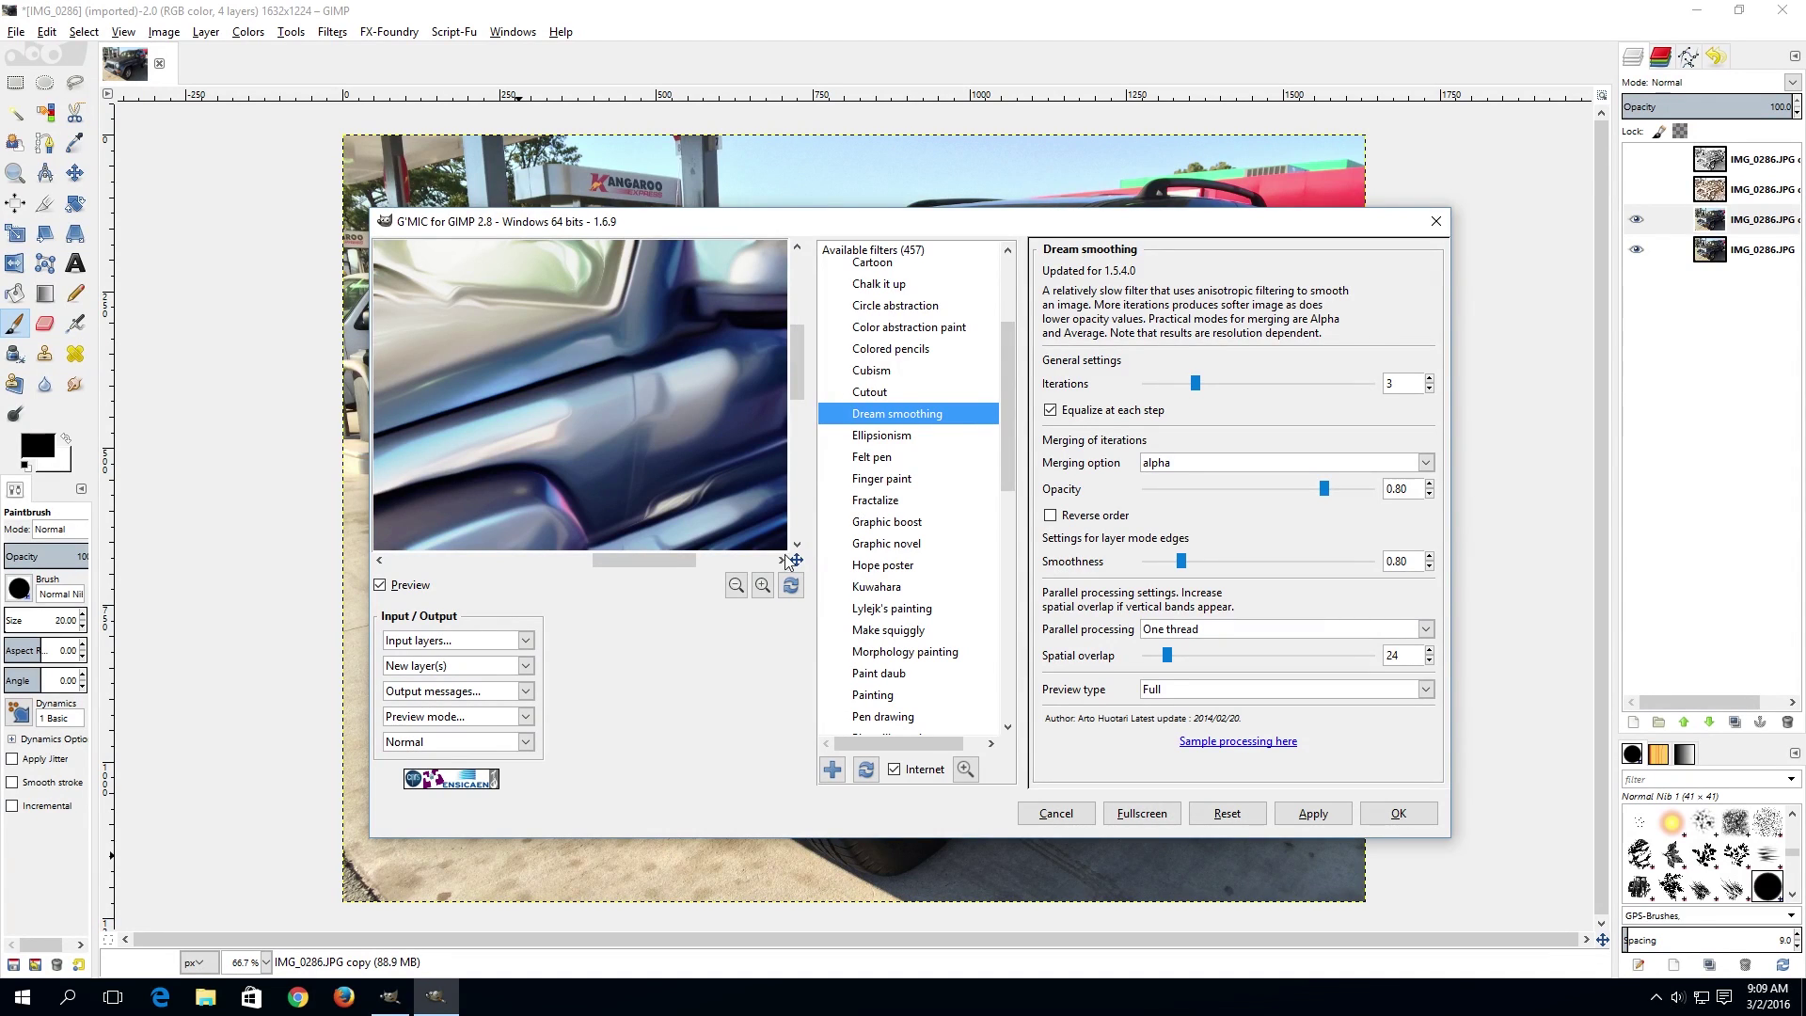
left_click(735, 586)
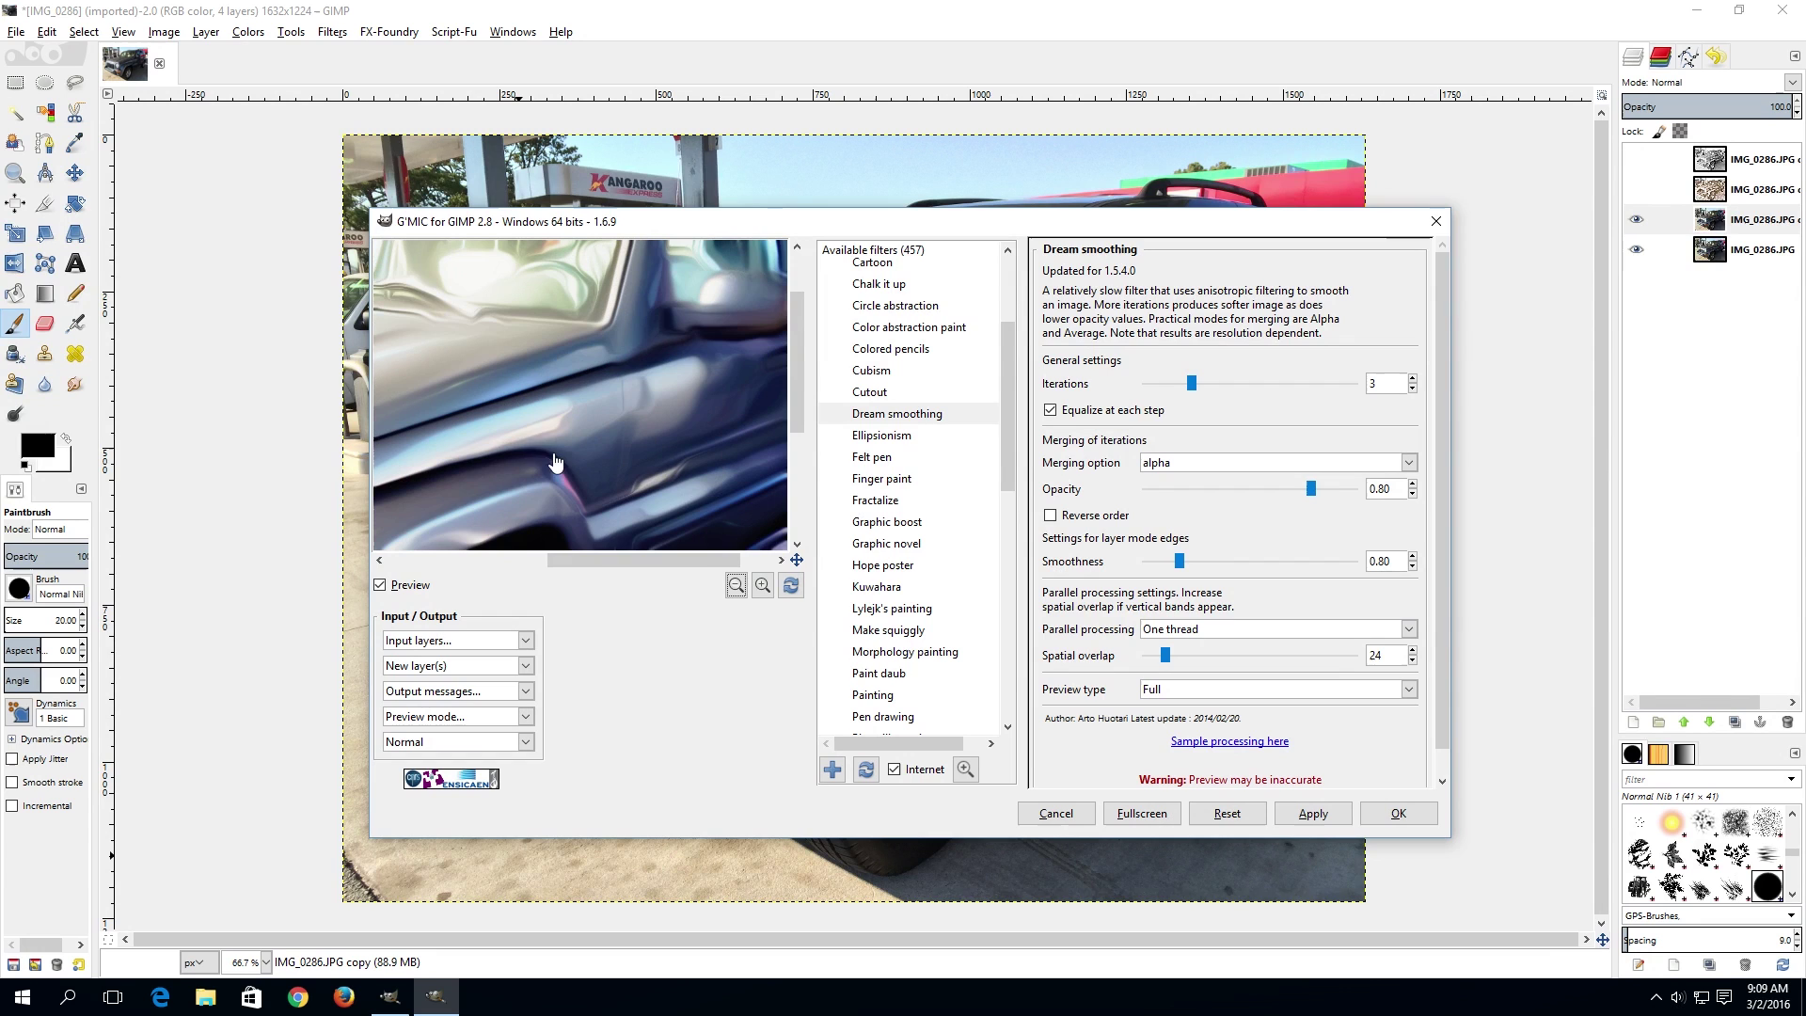
left_click_drag(796, 559, 698, 571)
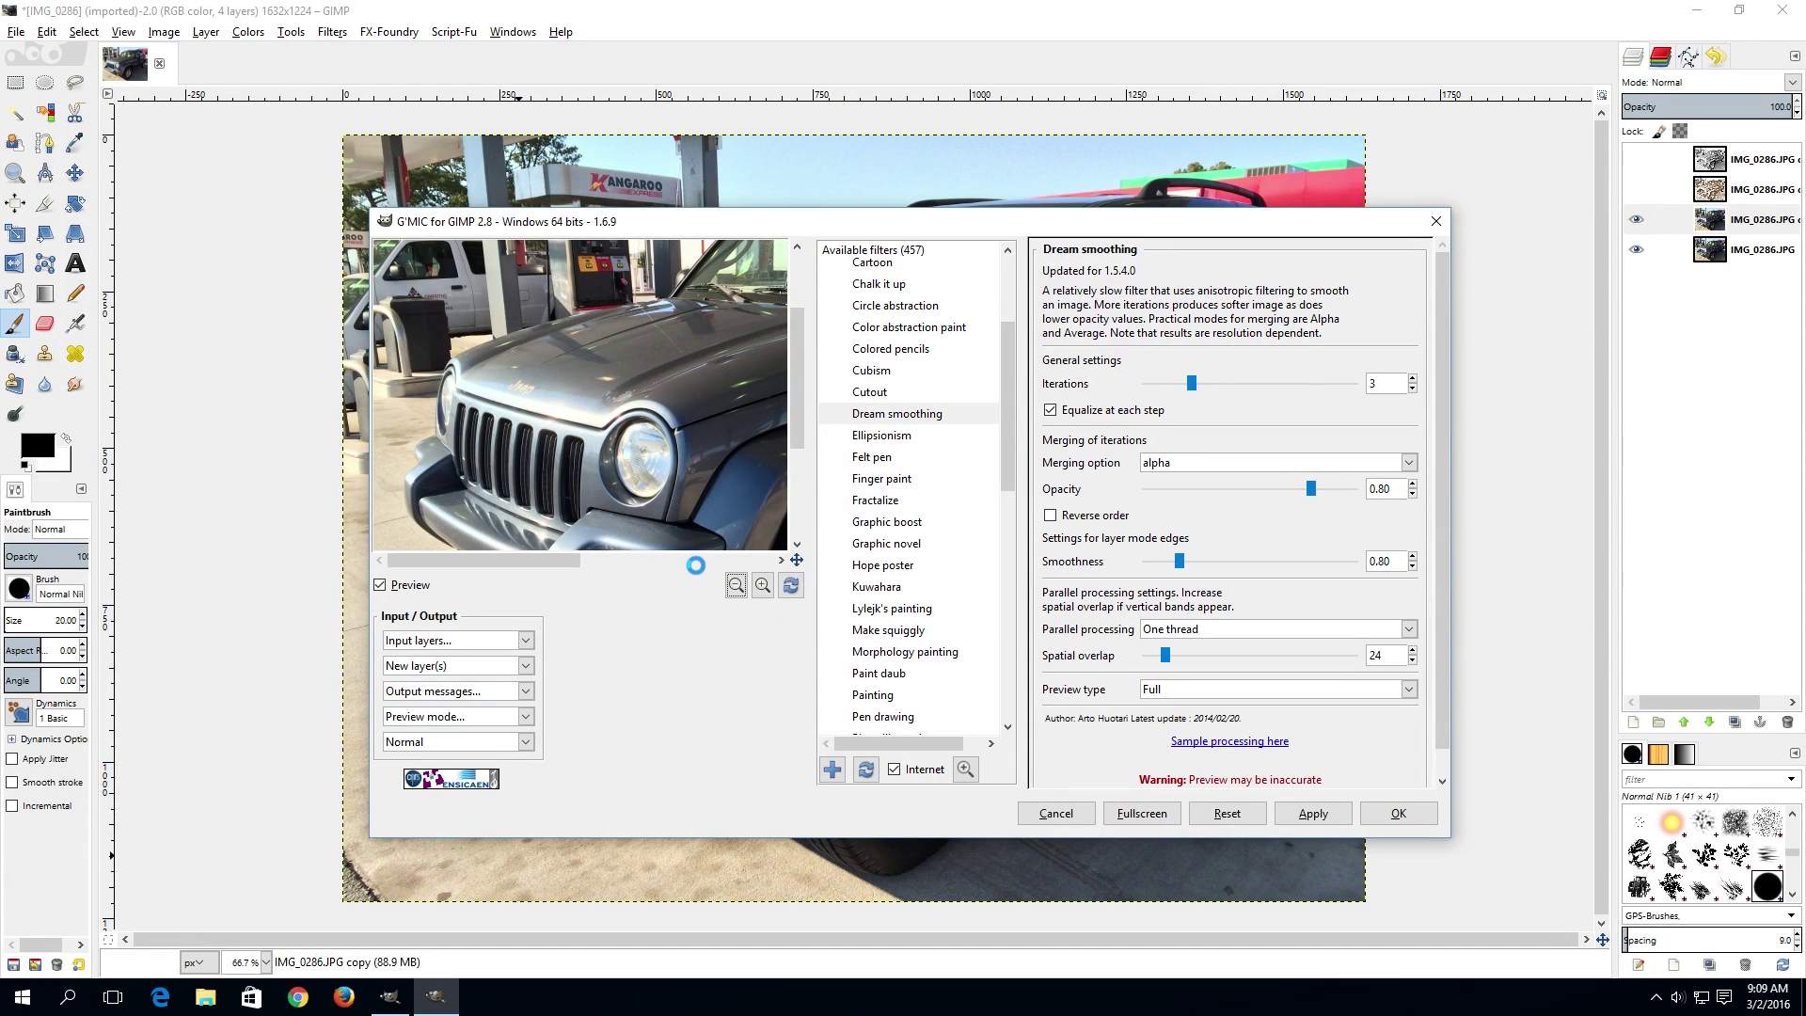
left_click_drag(795, 560, 611, 591)
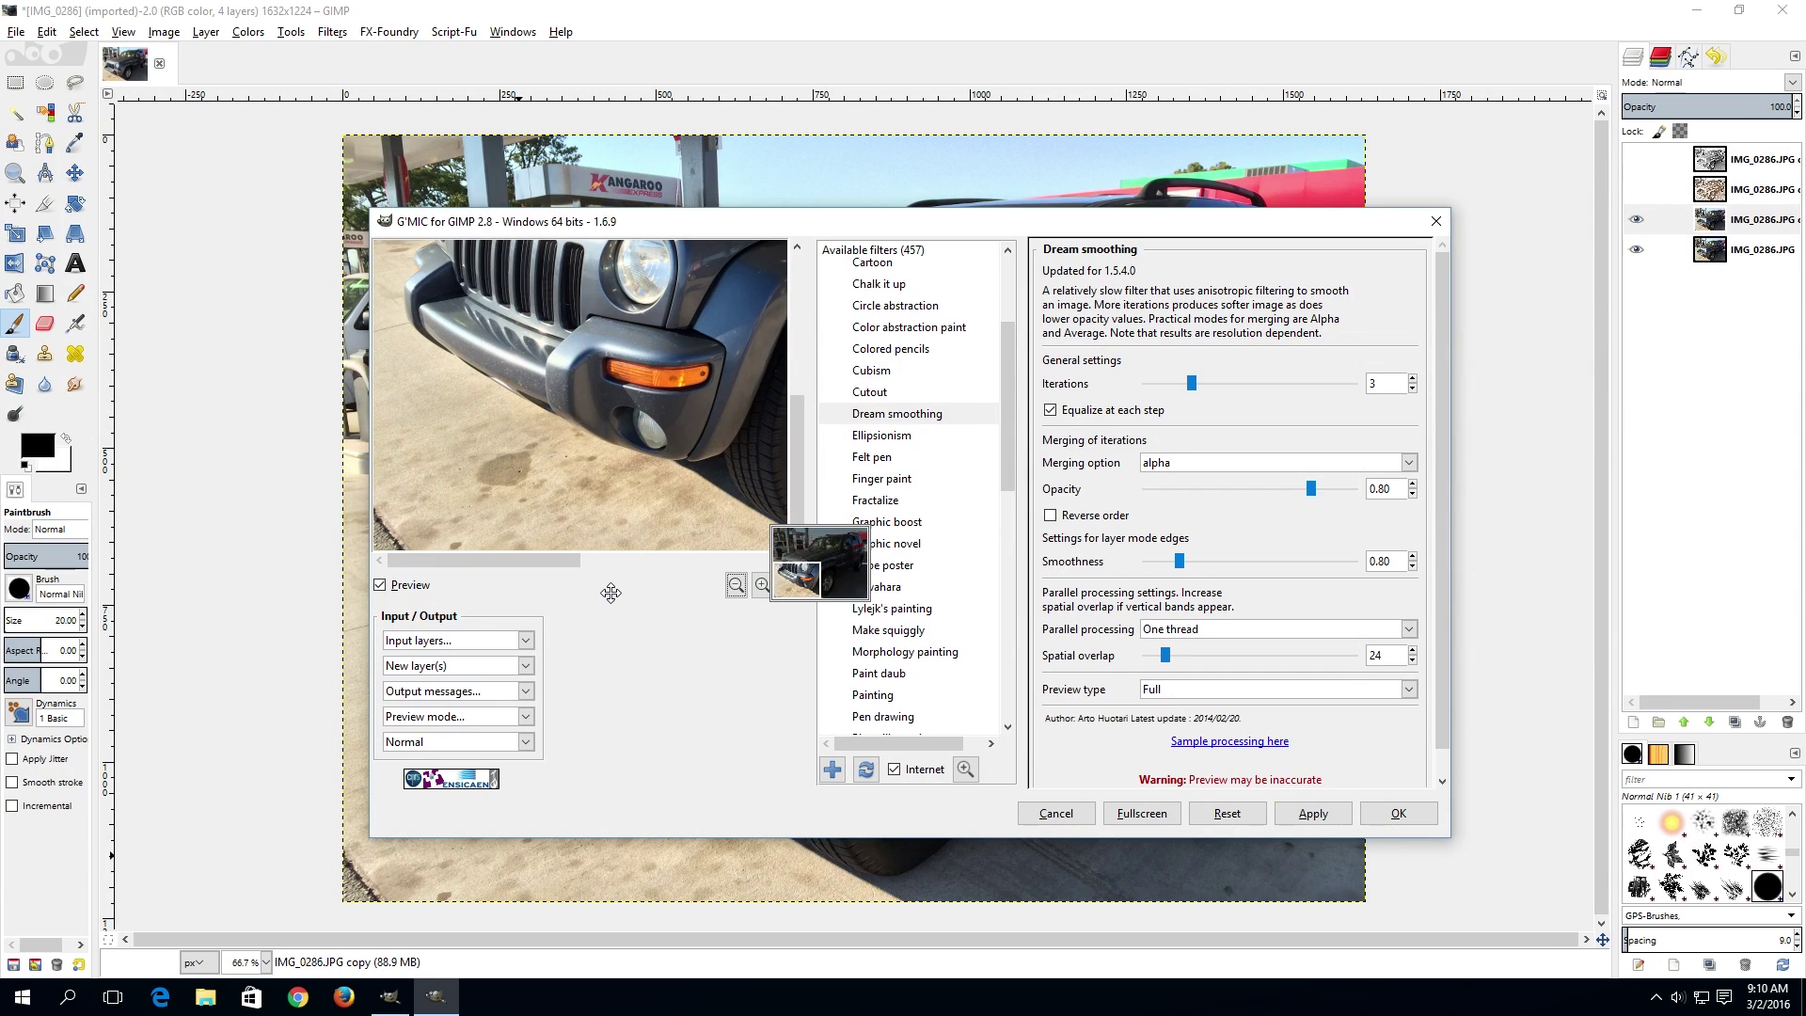
left_click_drag(611, 591, 851, 589)
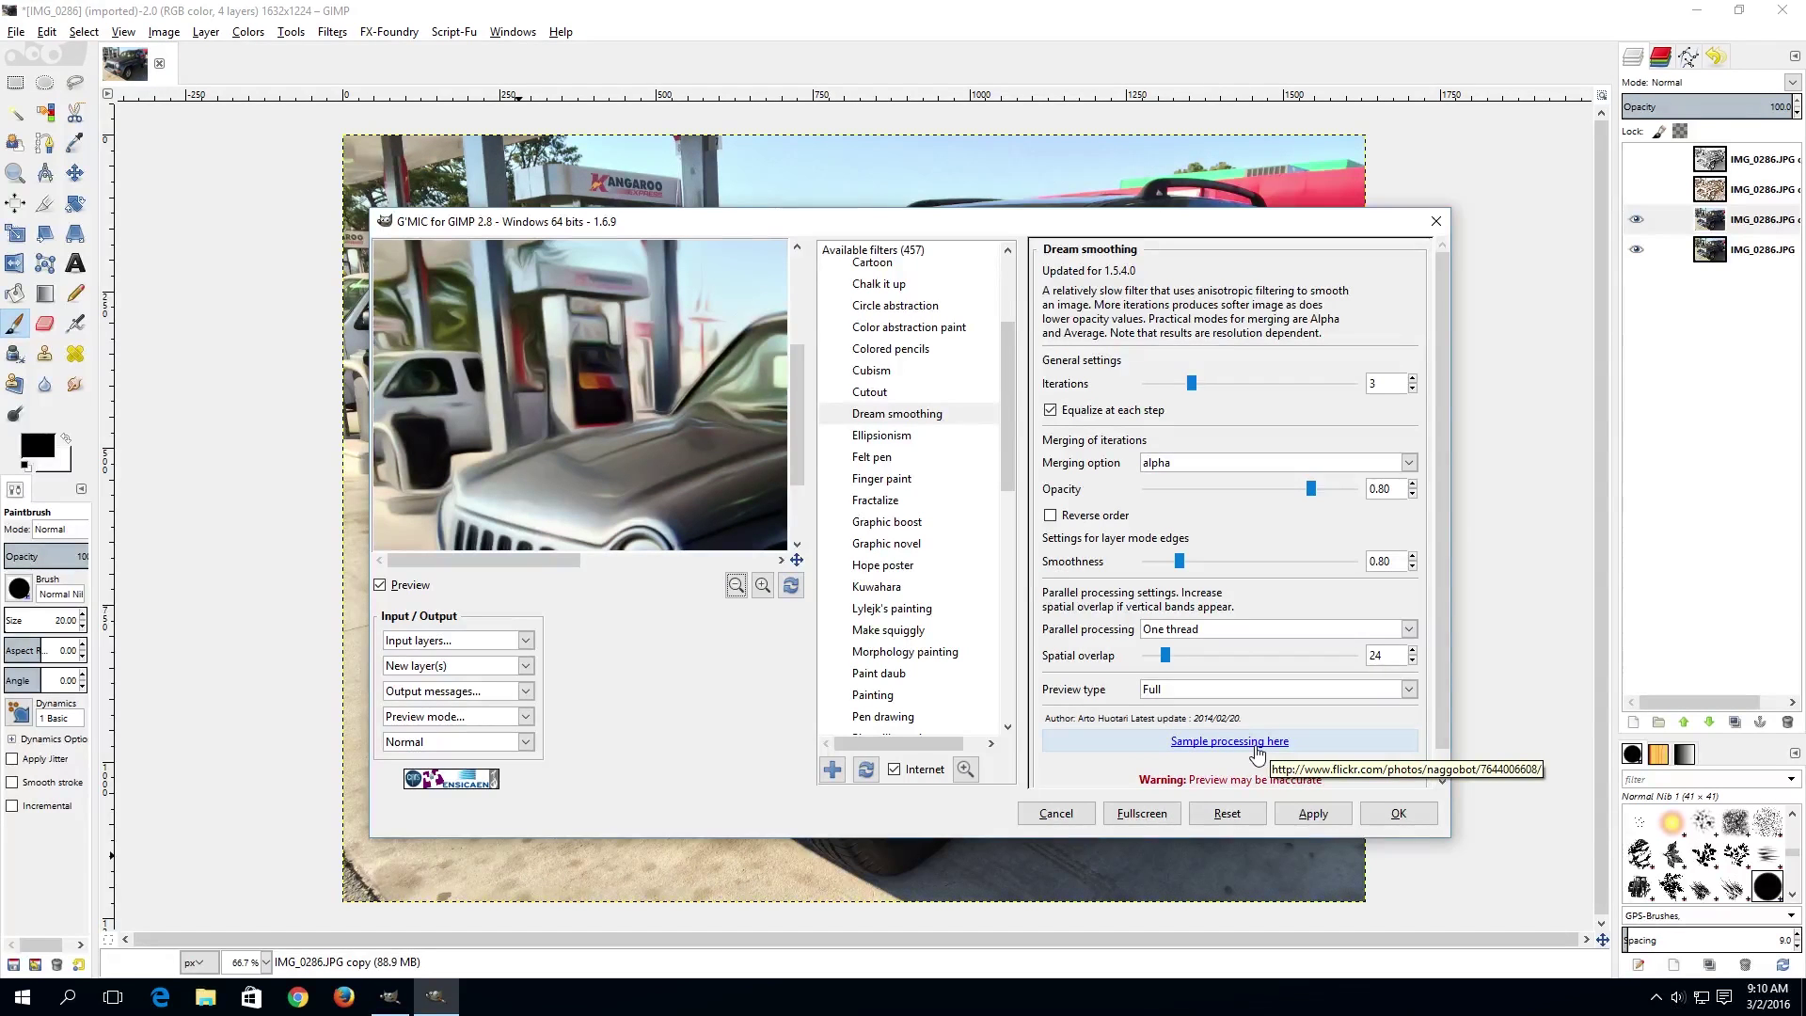
left_click(1218, 743)
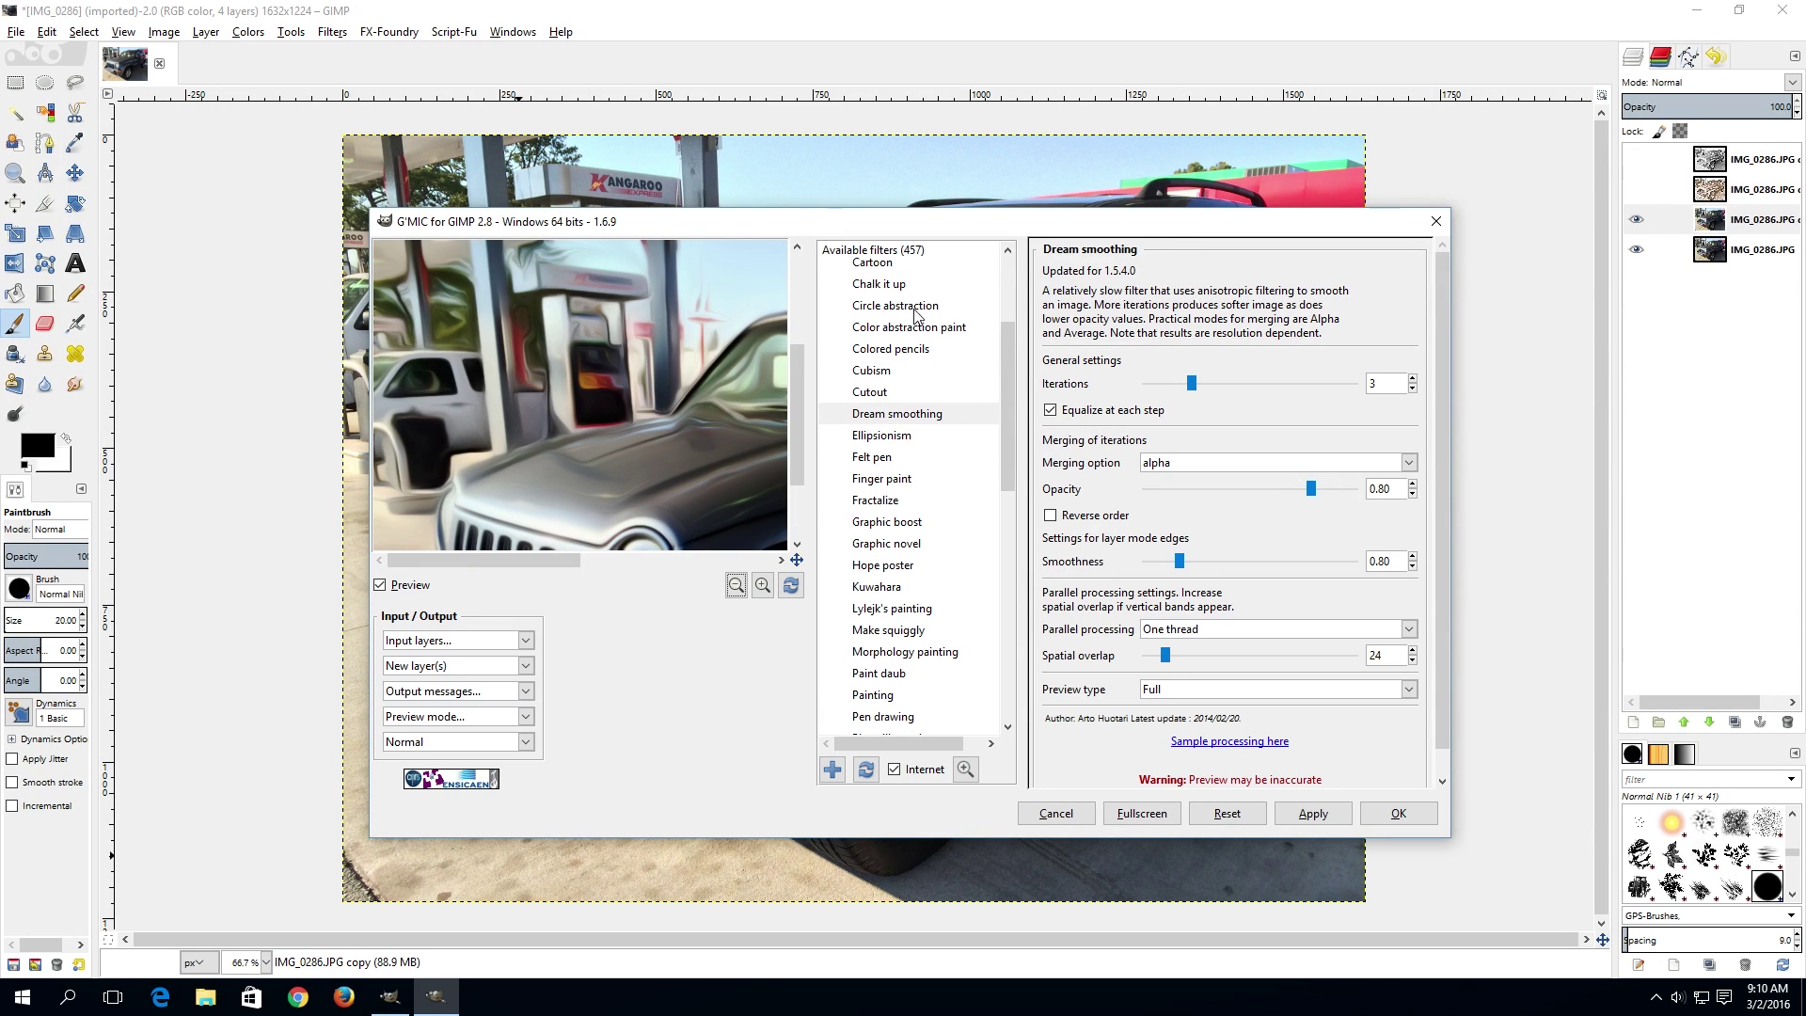
Step: Preview the Cartoon filter on a wider view of the Jeep's front
left_click_drag(1006, 369, 1006, 347)
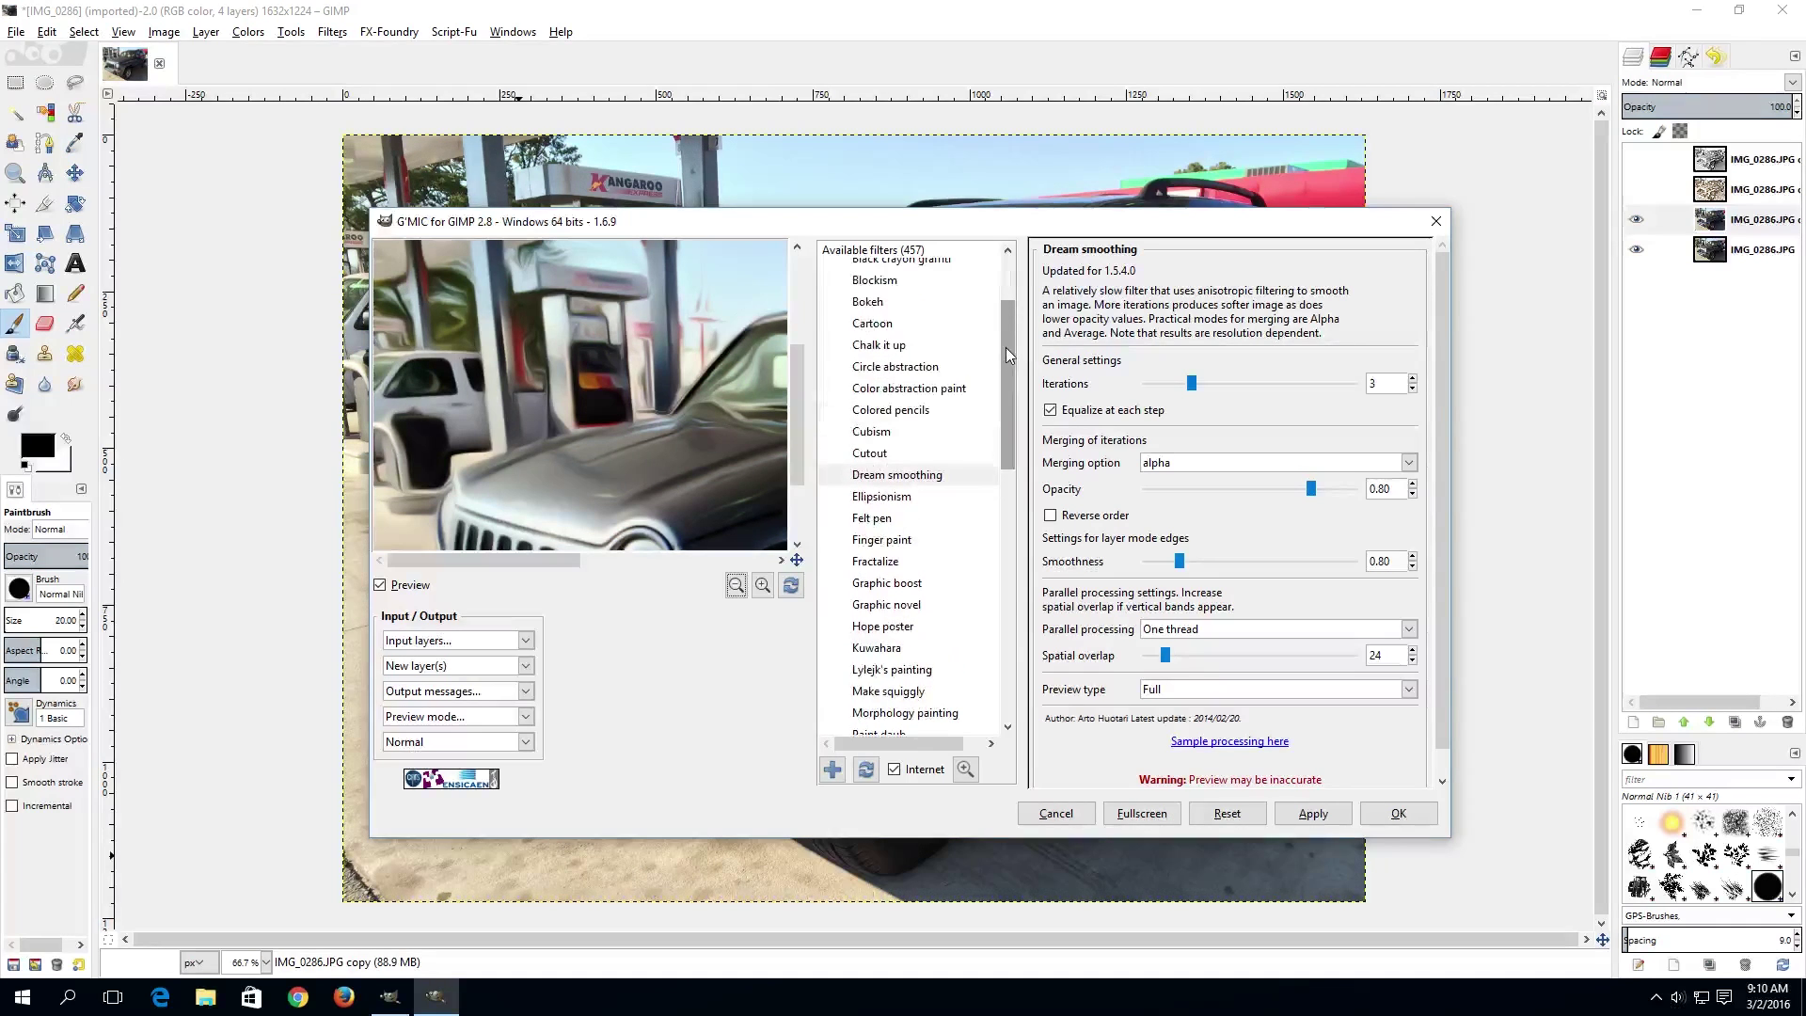
left_click(893, 325)
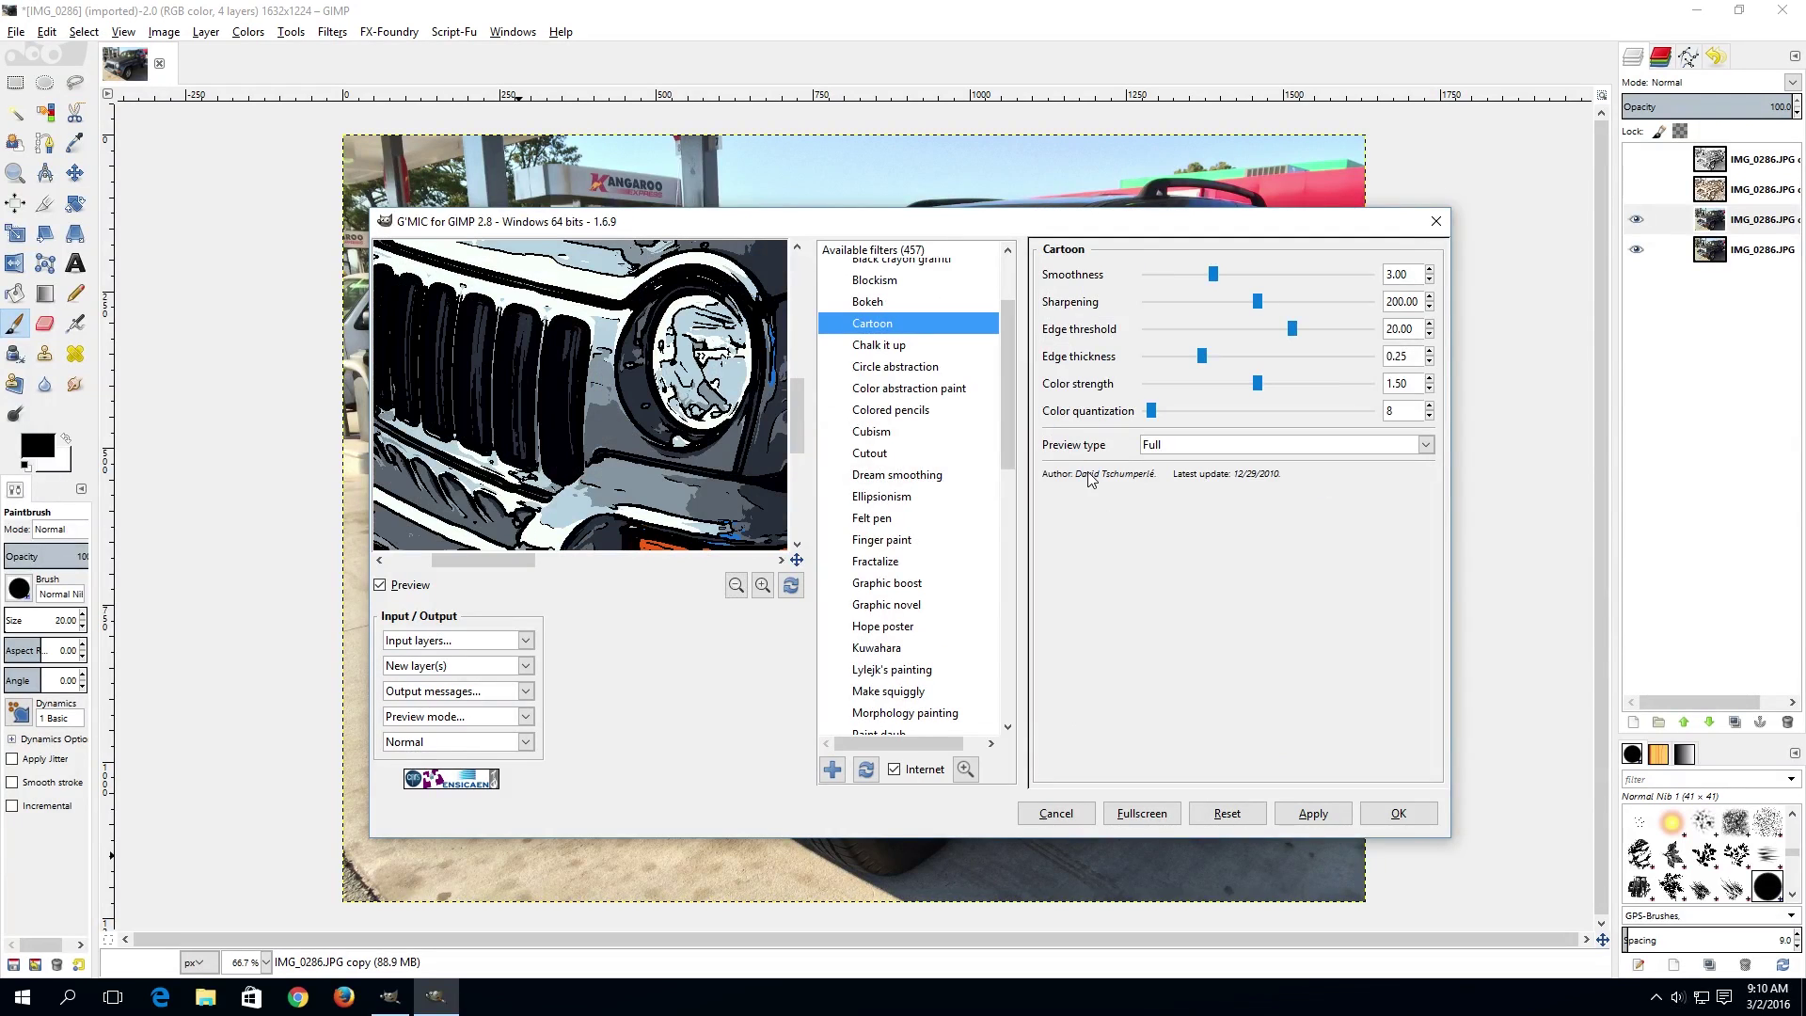
left_click(734, 587)
left_click(735, 586)
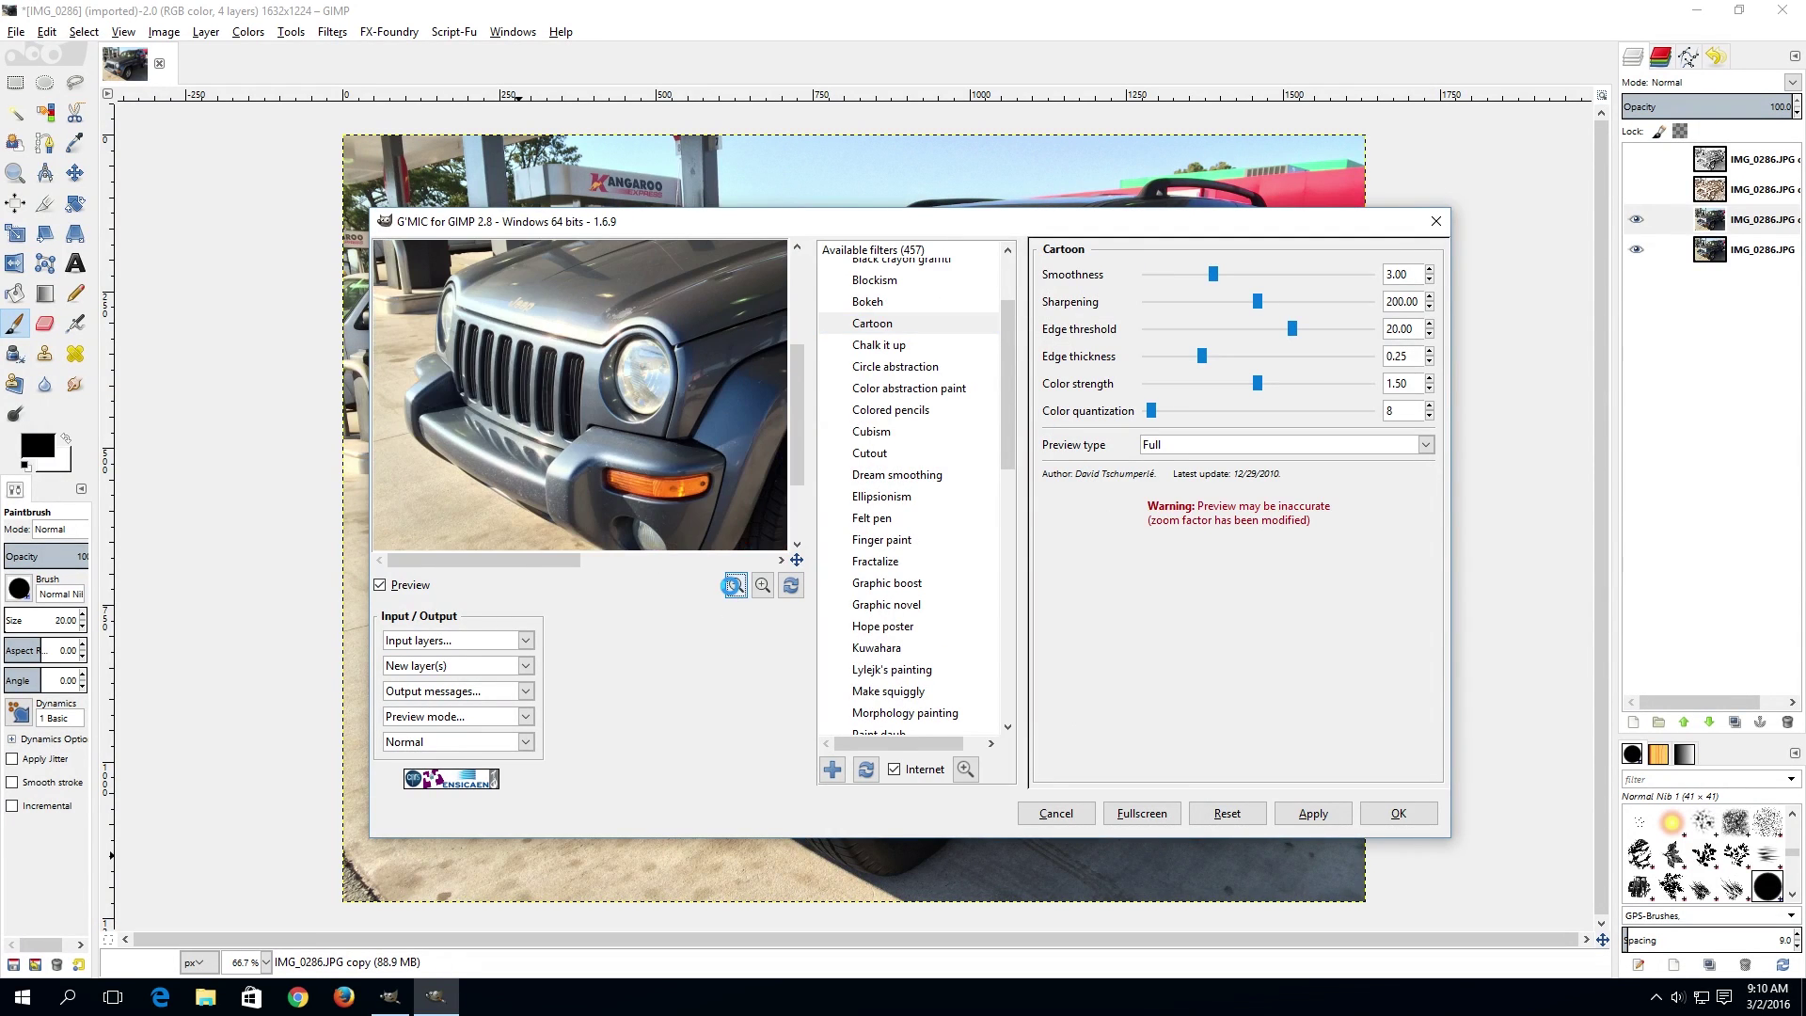
left_click(734, 587)
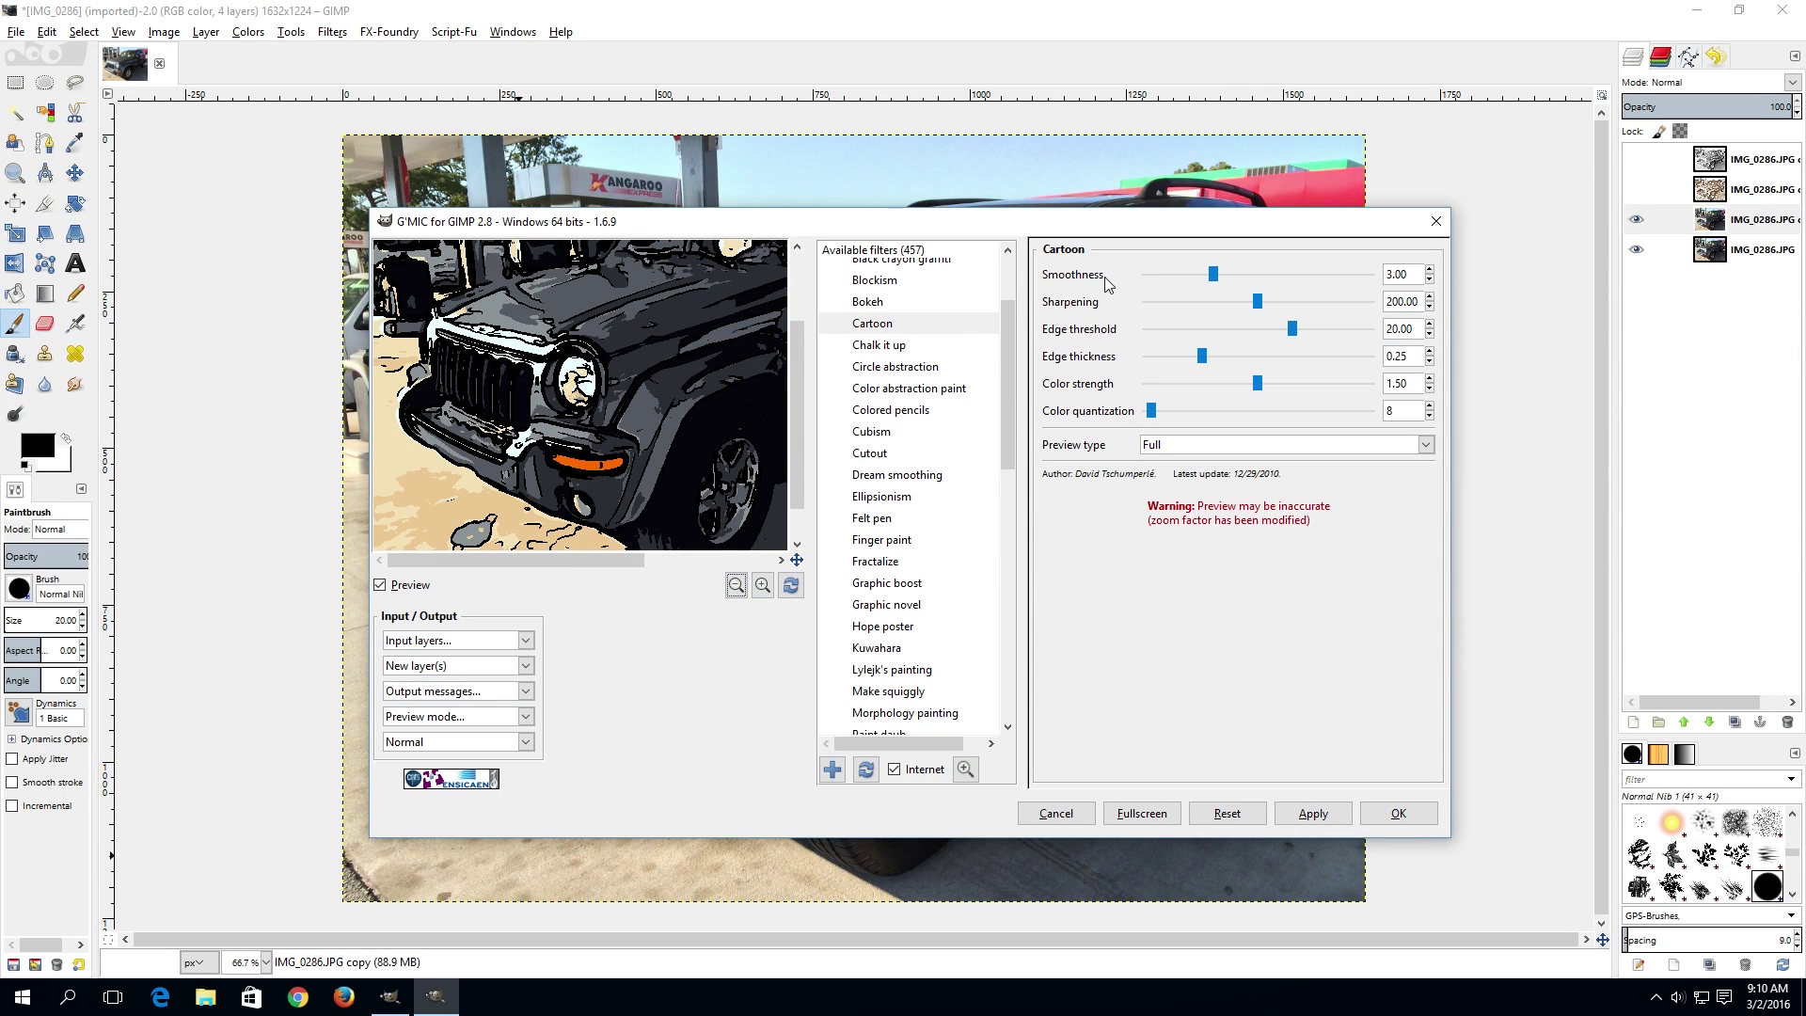
Step: Reset the Cartoon filter to its defaults and preview it around the Jeep's headlight and grille at different zoom levels
left_click(1227, 814)
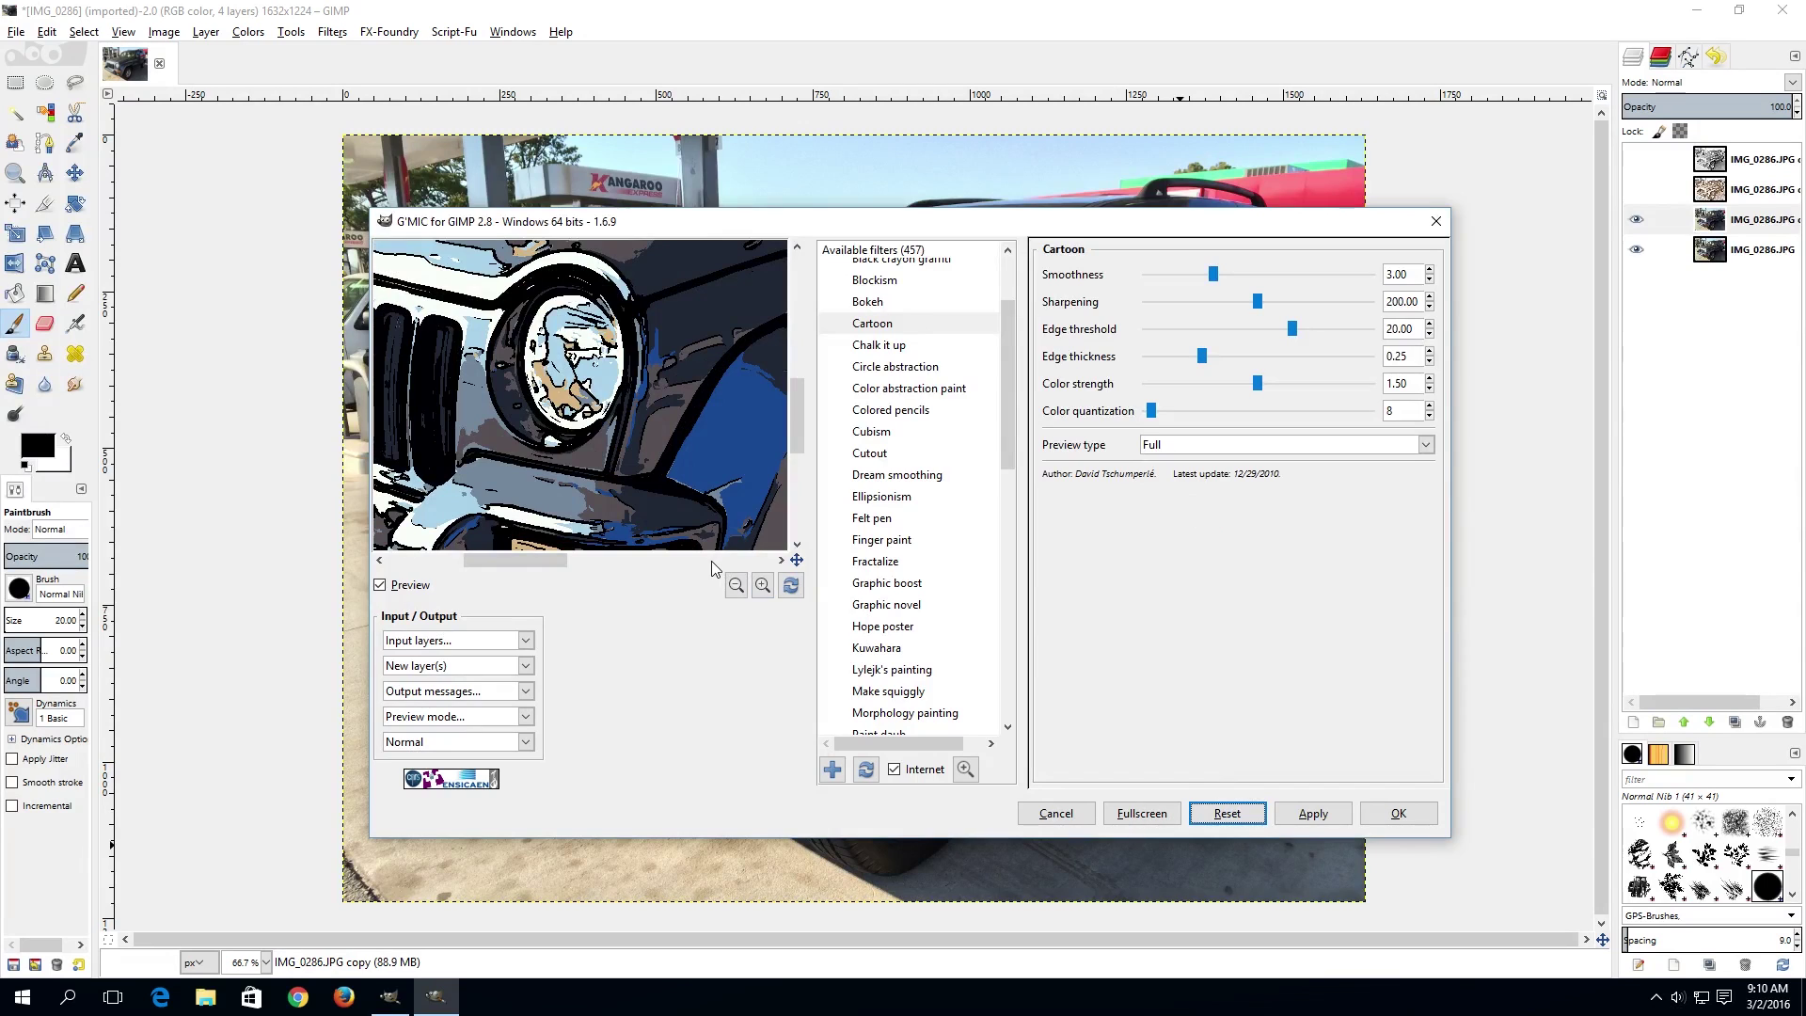
left_click(735, 585)
left_click(735, 585)
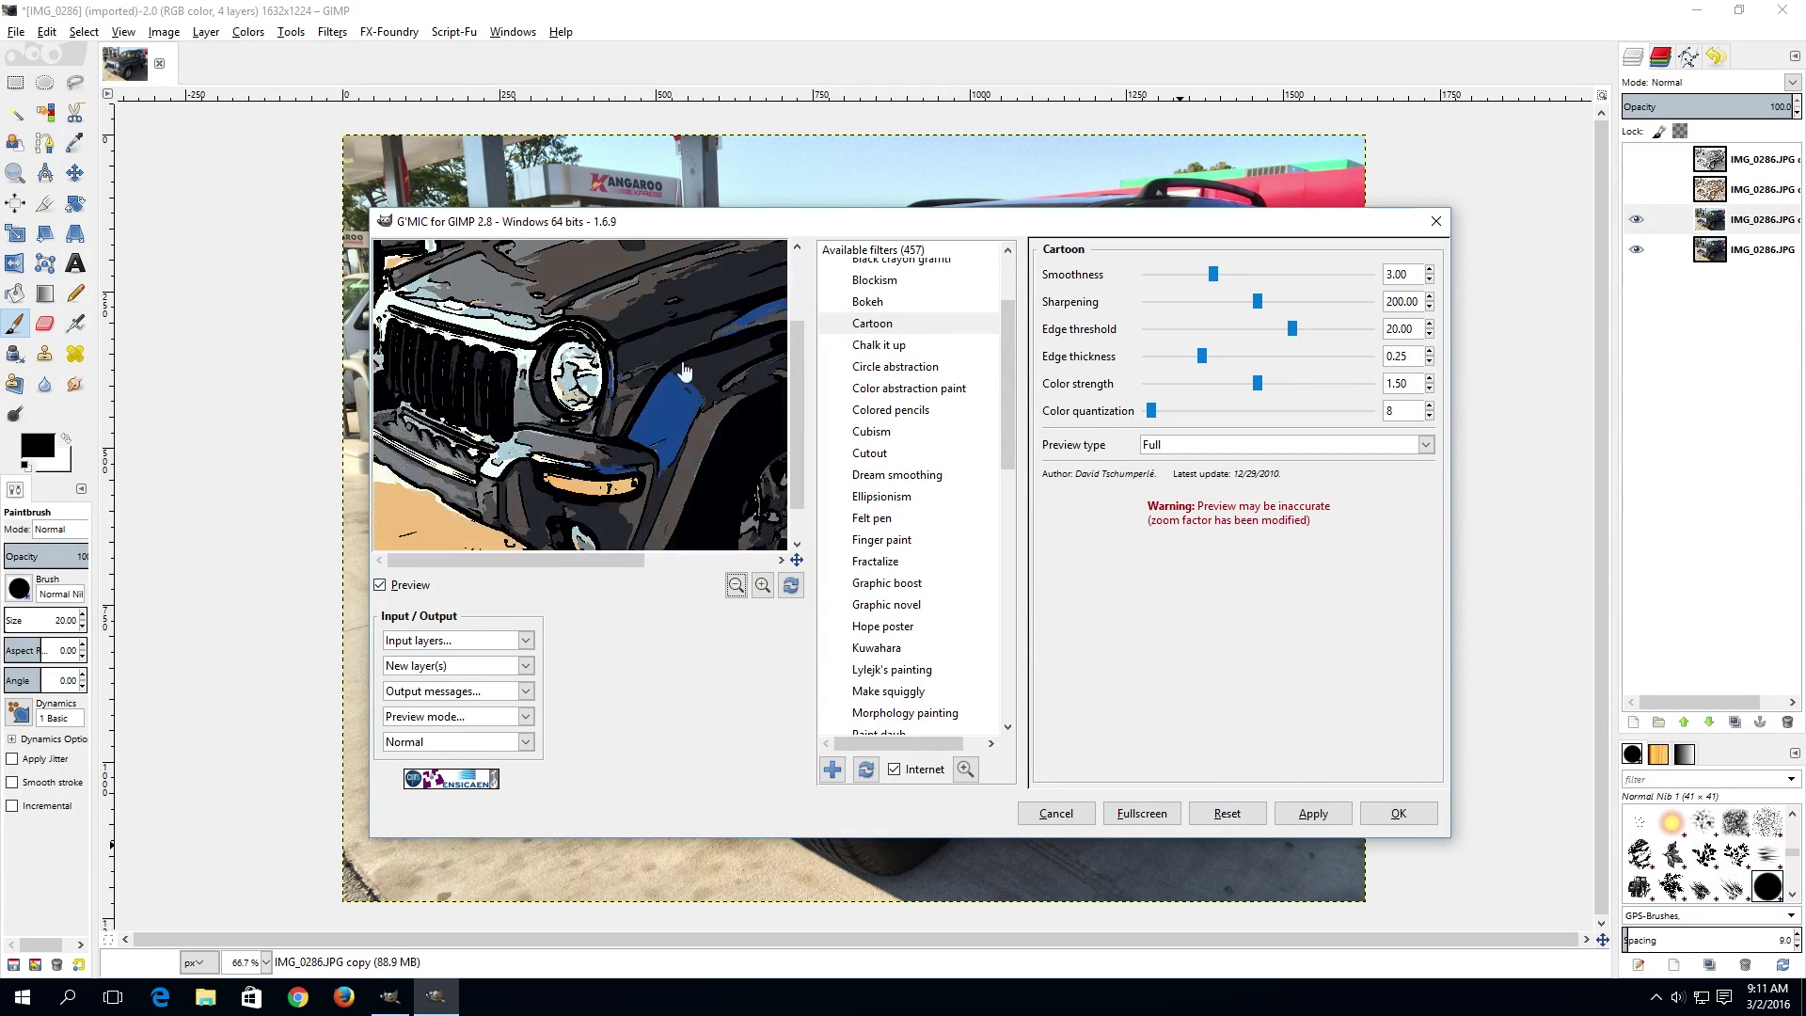
scroll(578, 390, "up", 1)
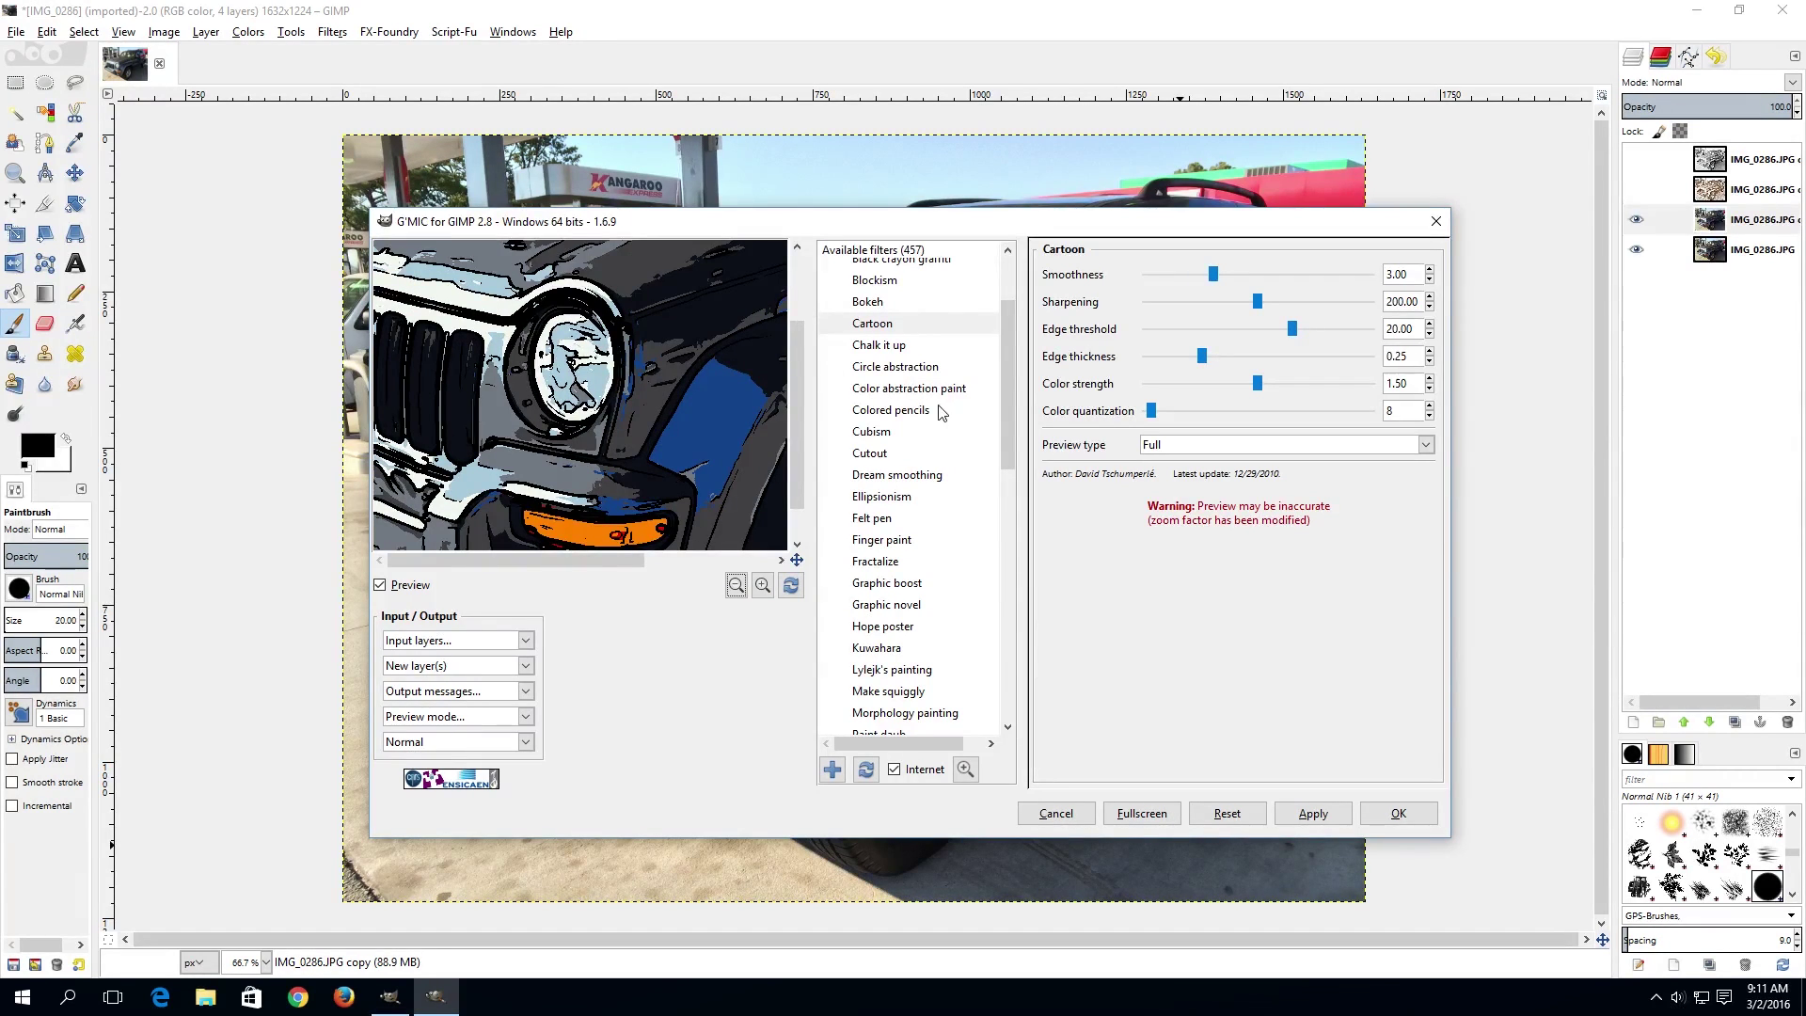
Step: Preview the Felt pen filter on a wider view of the Jeep's headlight and grille
left_click(885, 522)
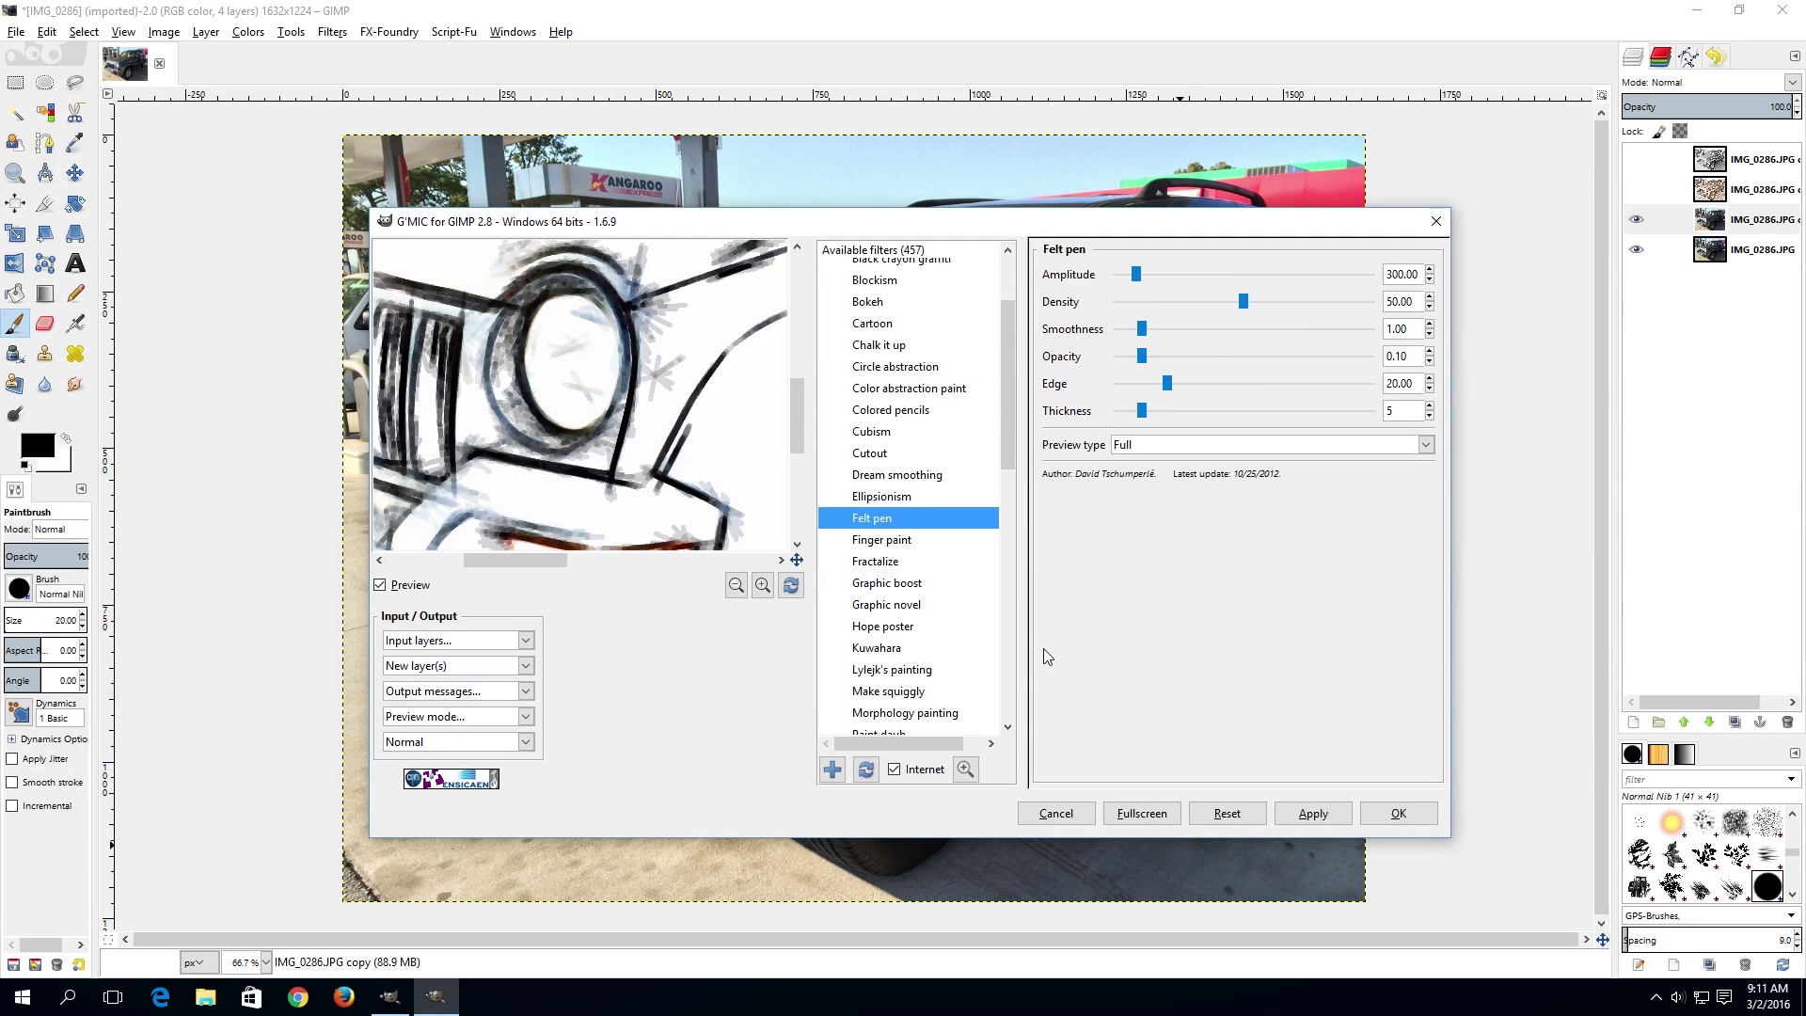
left_click(735, 584)
left_click(735, 584)
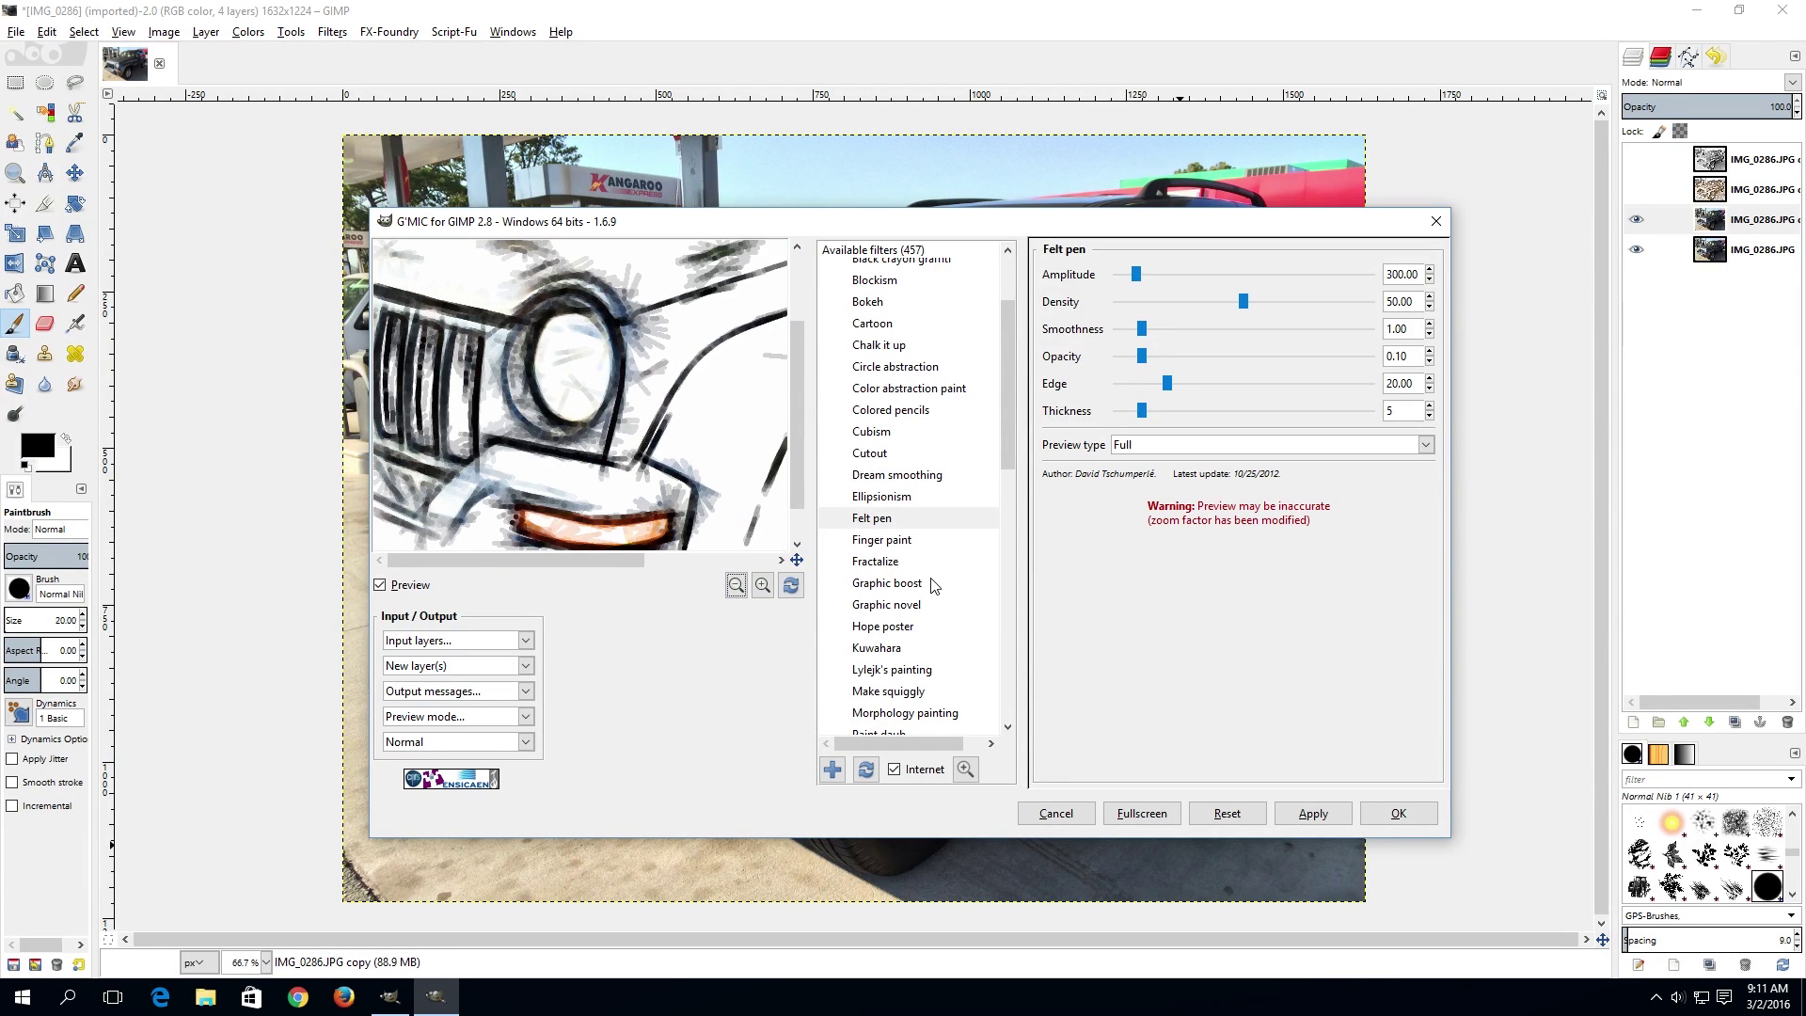
Step: Choose the Graphic novel filter and preview it on the entire Jeep photo
left_click_drag(1011, 457, 1009, 524)
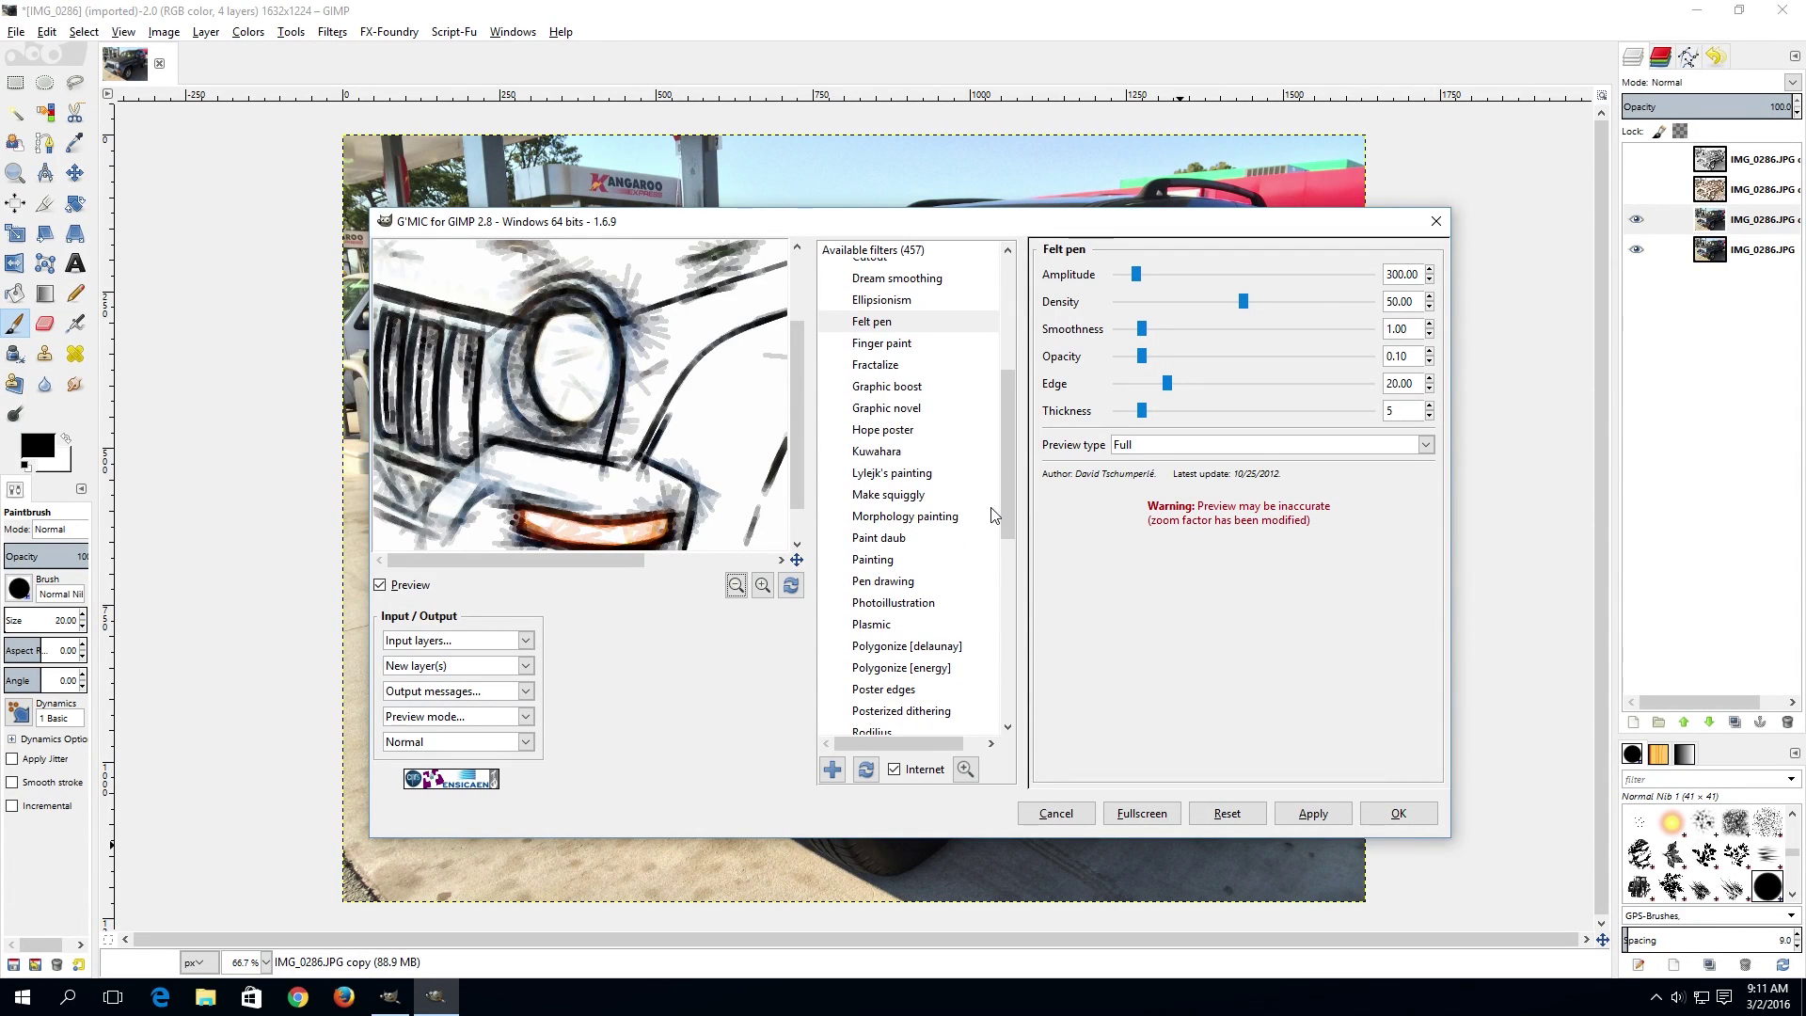
left_click(880, 408)
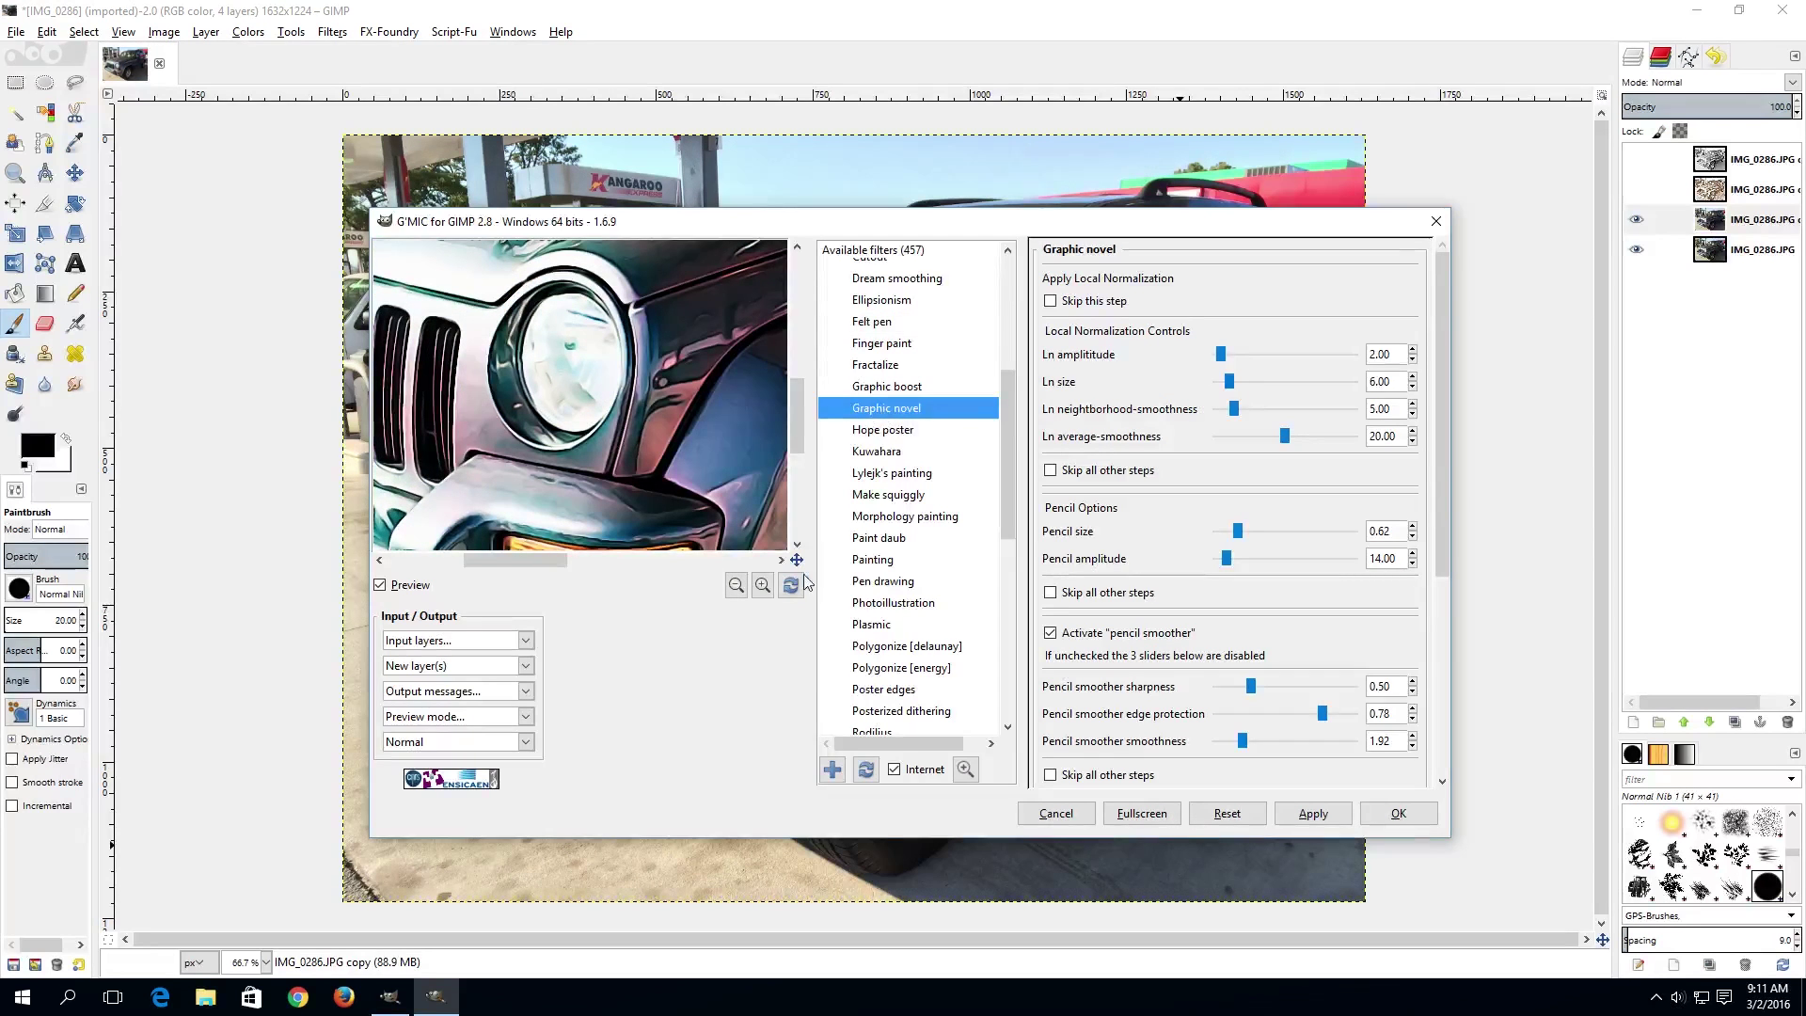
left_click(737, 585)
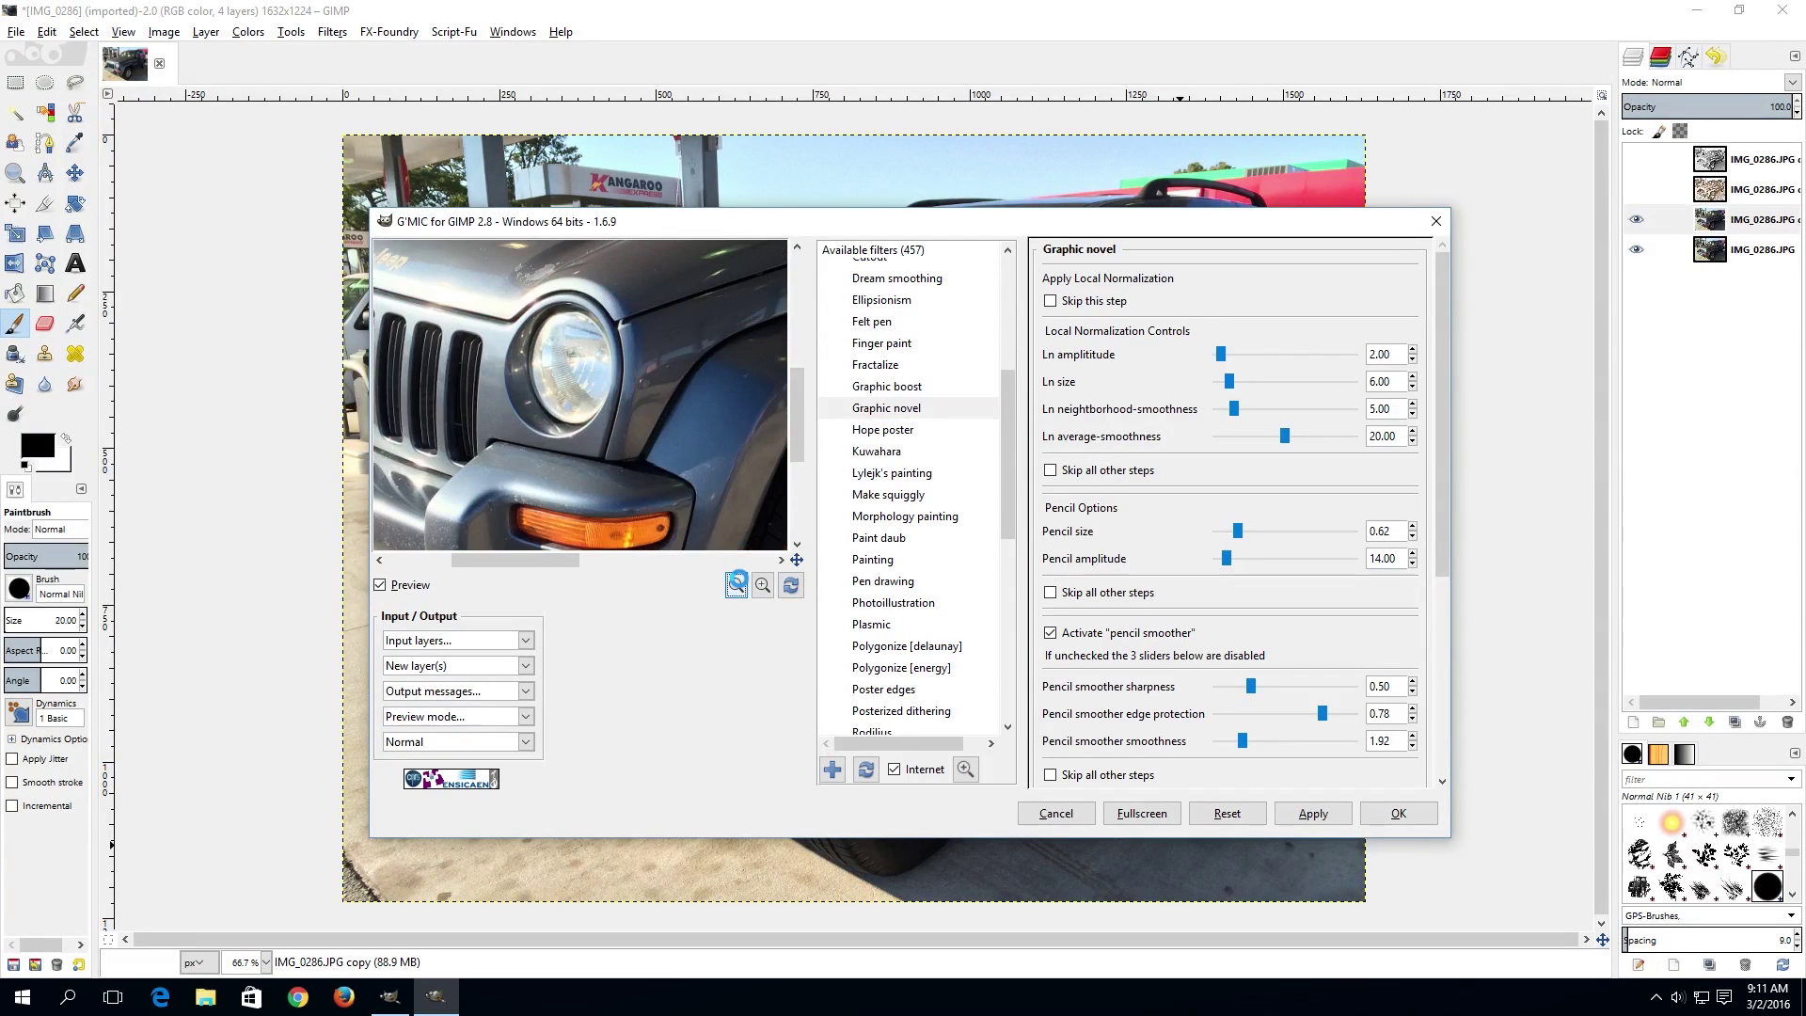
left_click(737, 585)
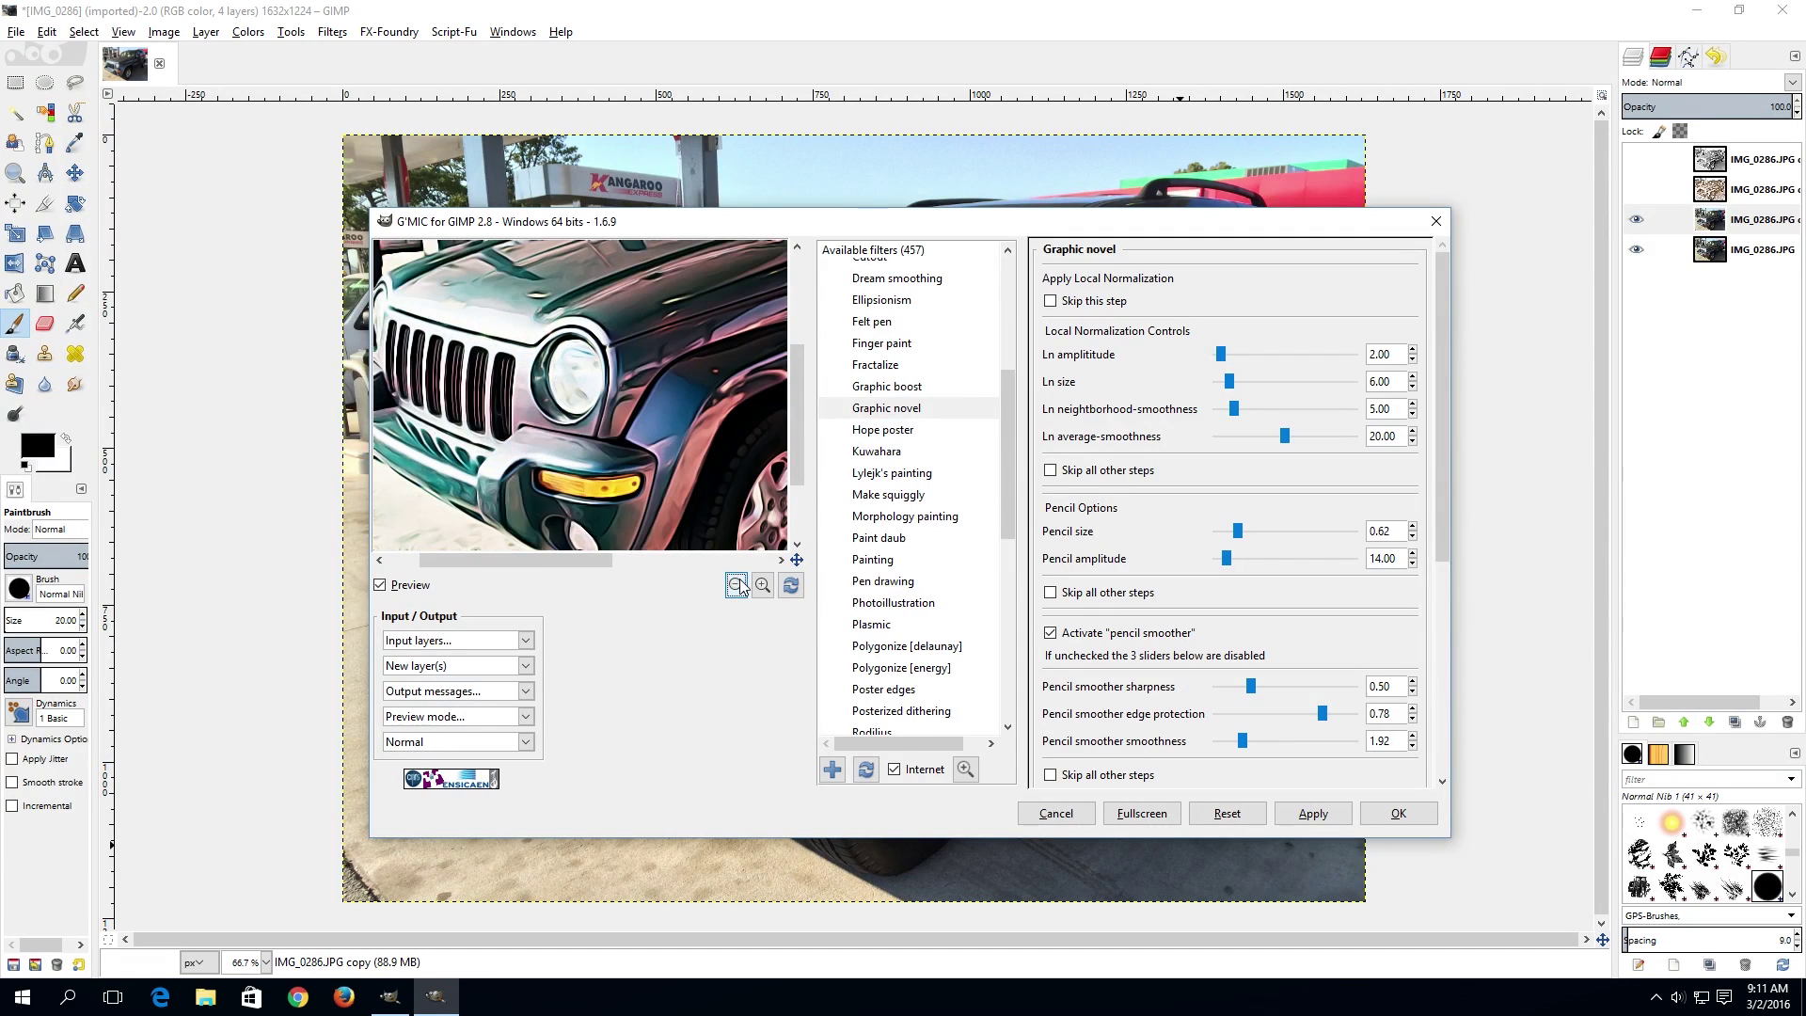
left_click(737, 585)
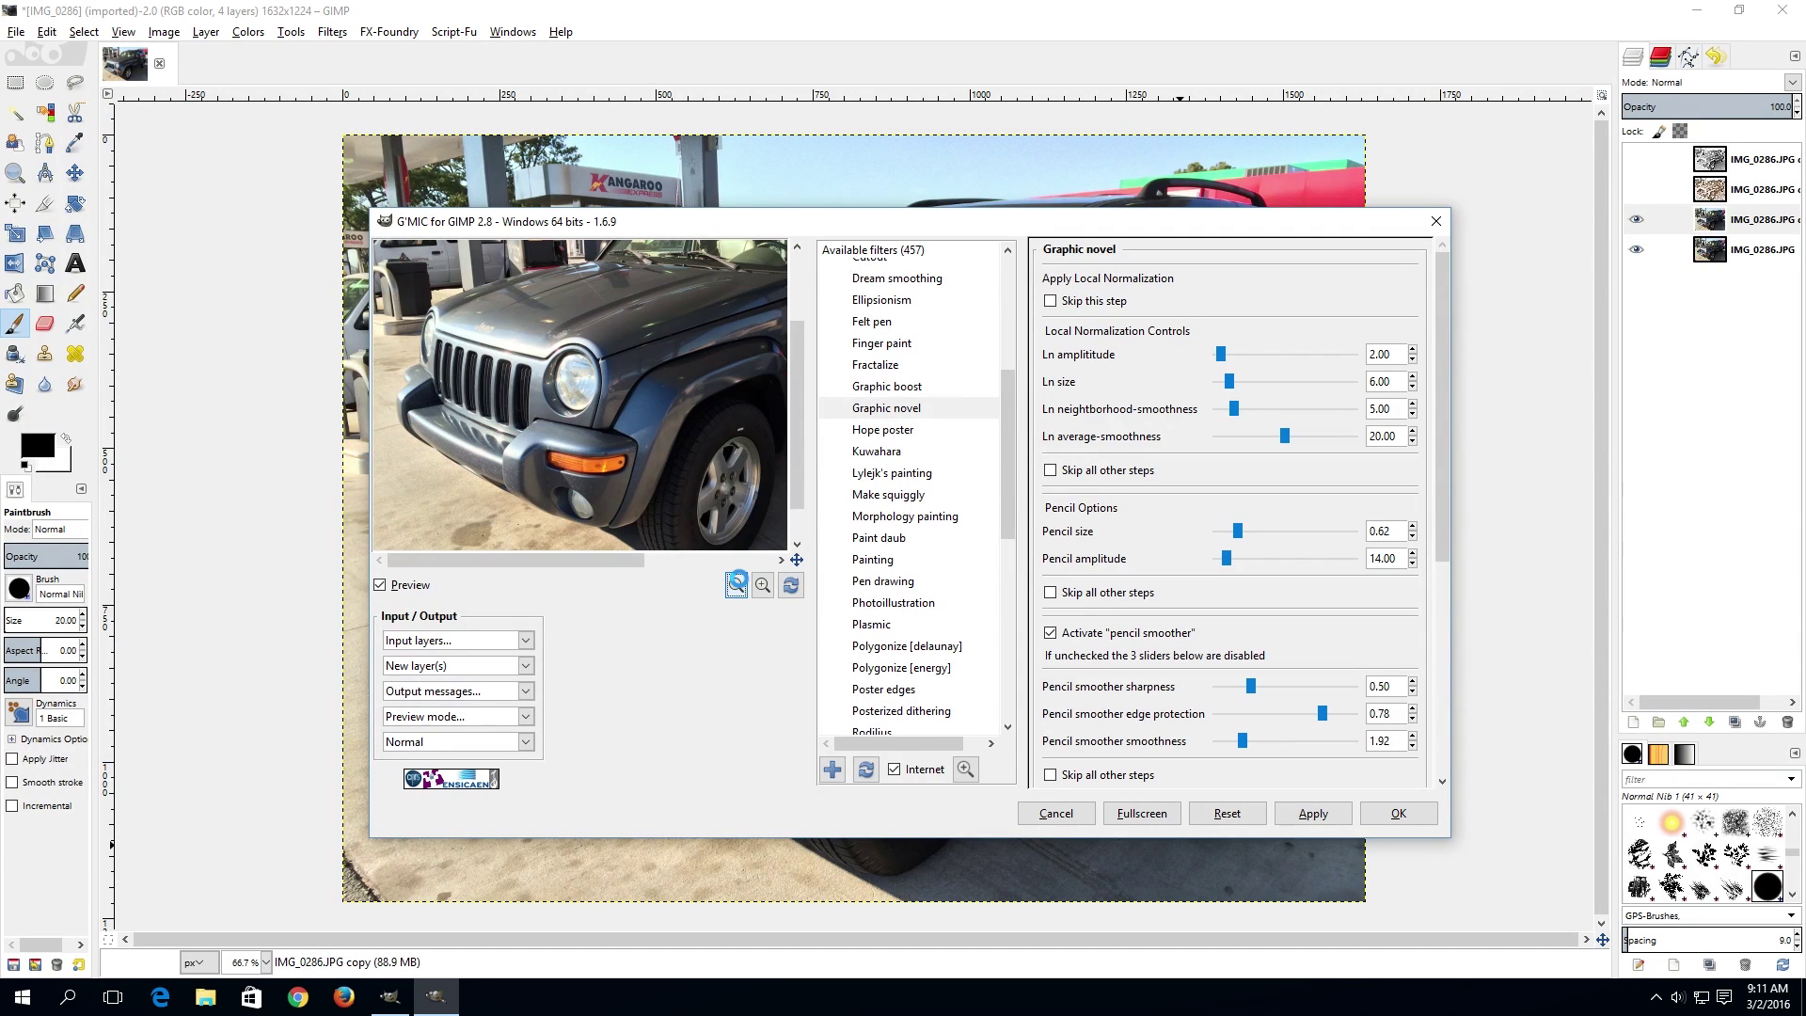
left_click(737, 584)
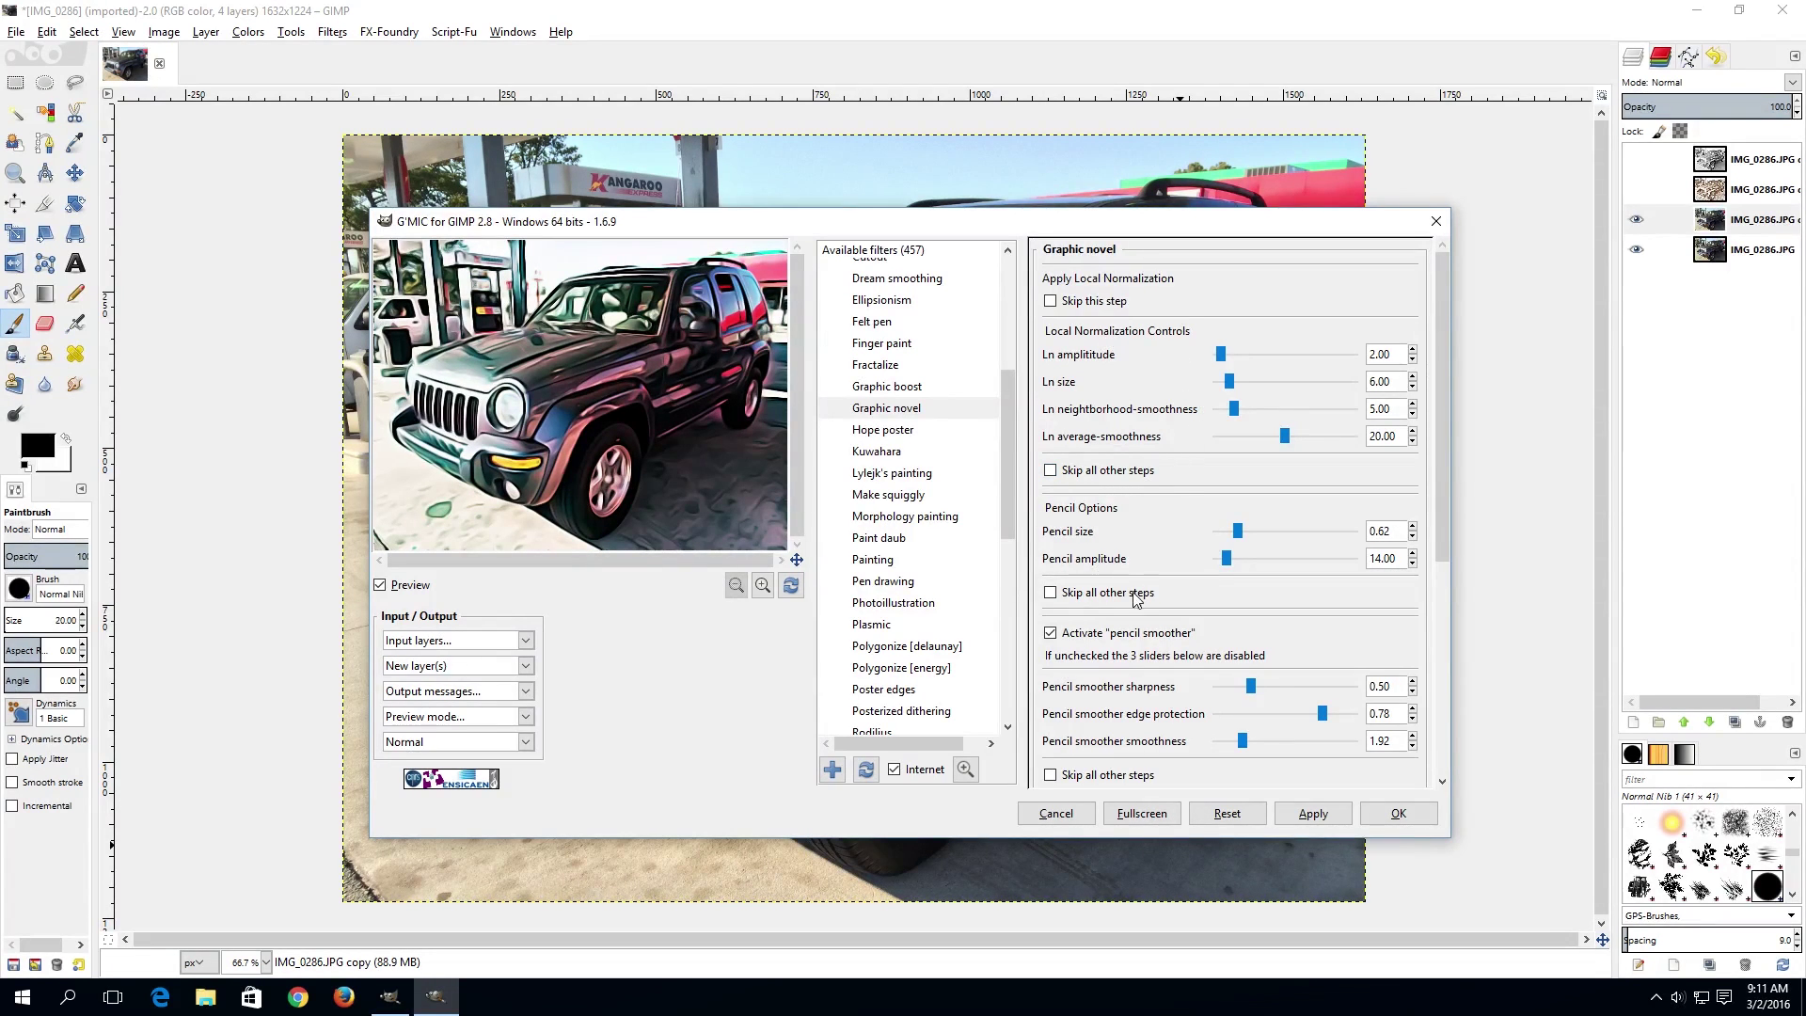
Step: Try the Color Burn and Hard Light mixers in Graphic novel's boost merging options, and set the mixer back to Overlay
left_click_drag(1440, 523, 1432, 709)
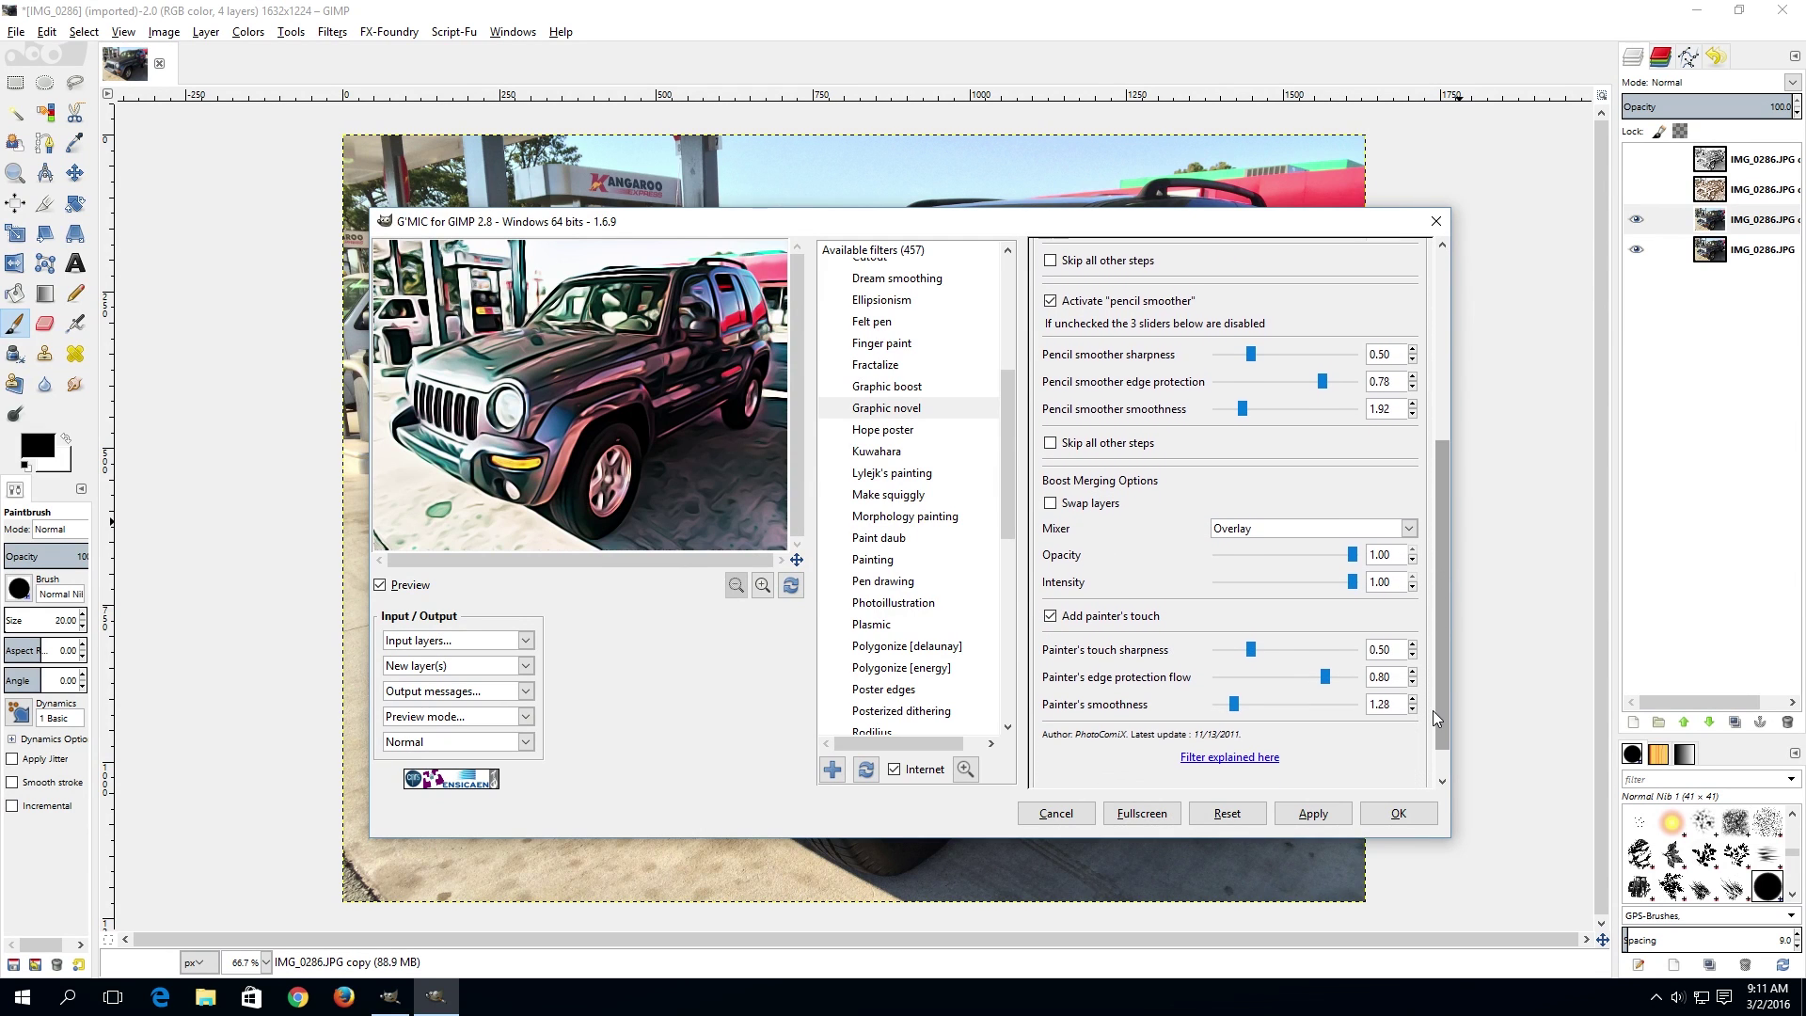
left_click(1342, 533)
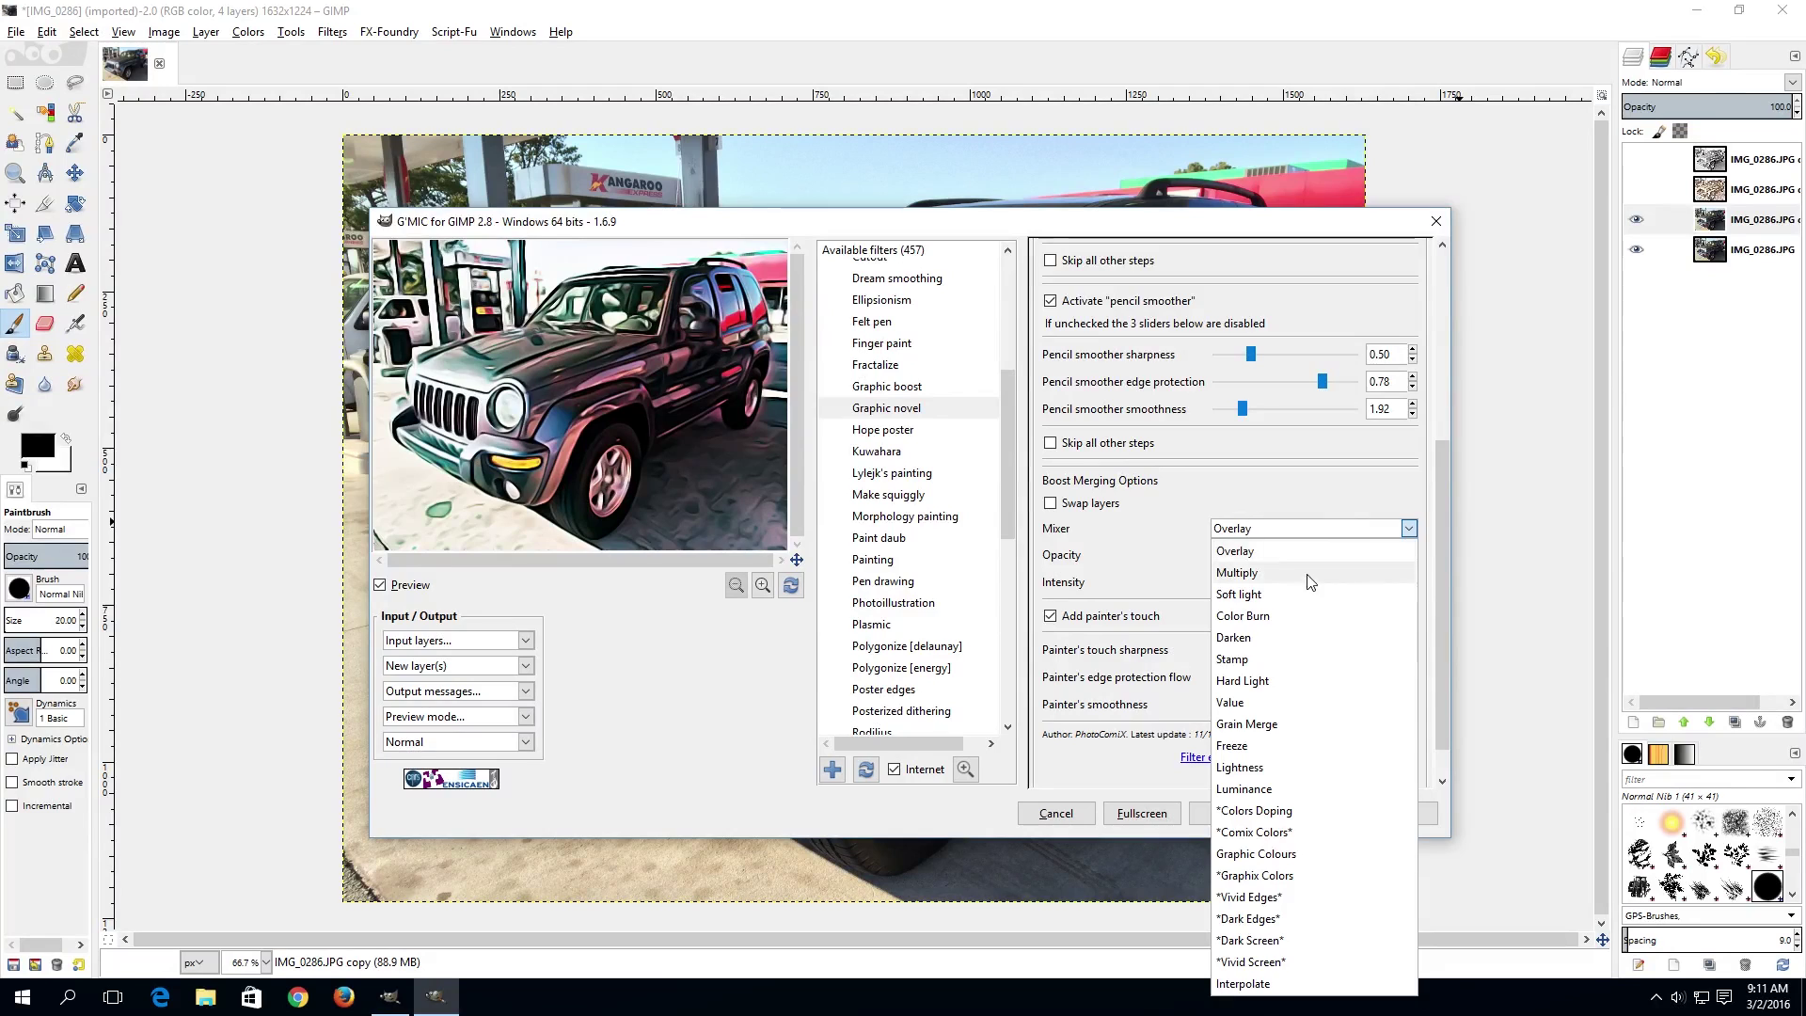
left_click(1282, 614)
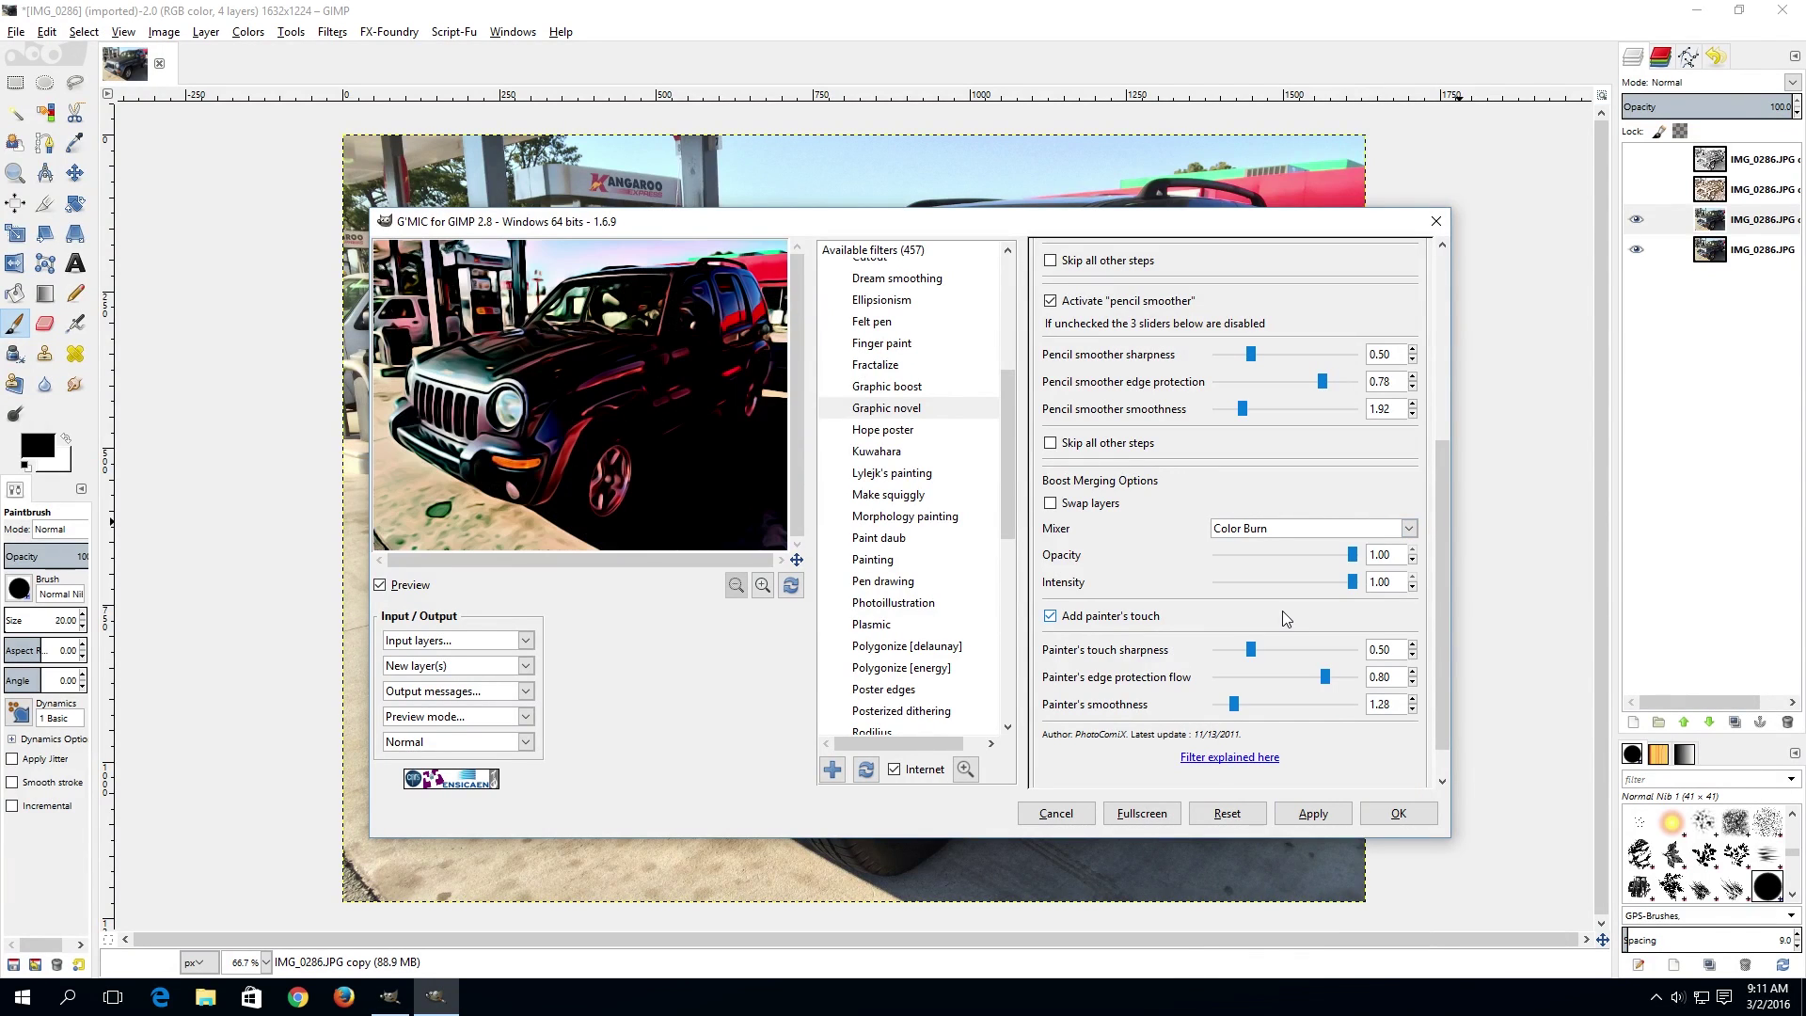
left_click(1338, 536)
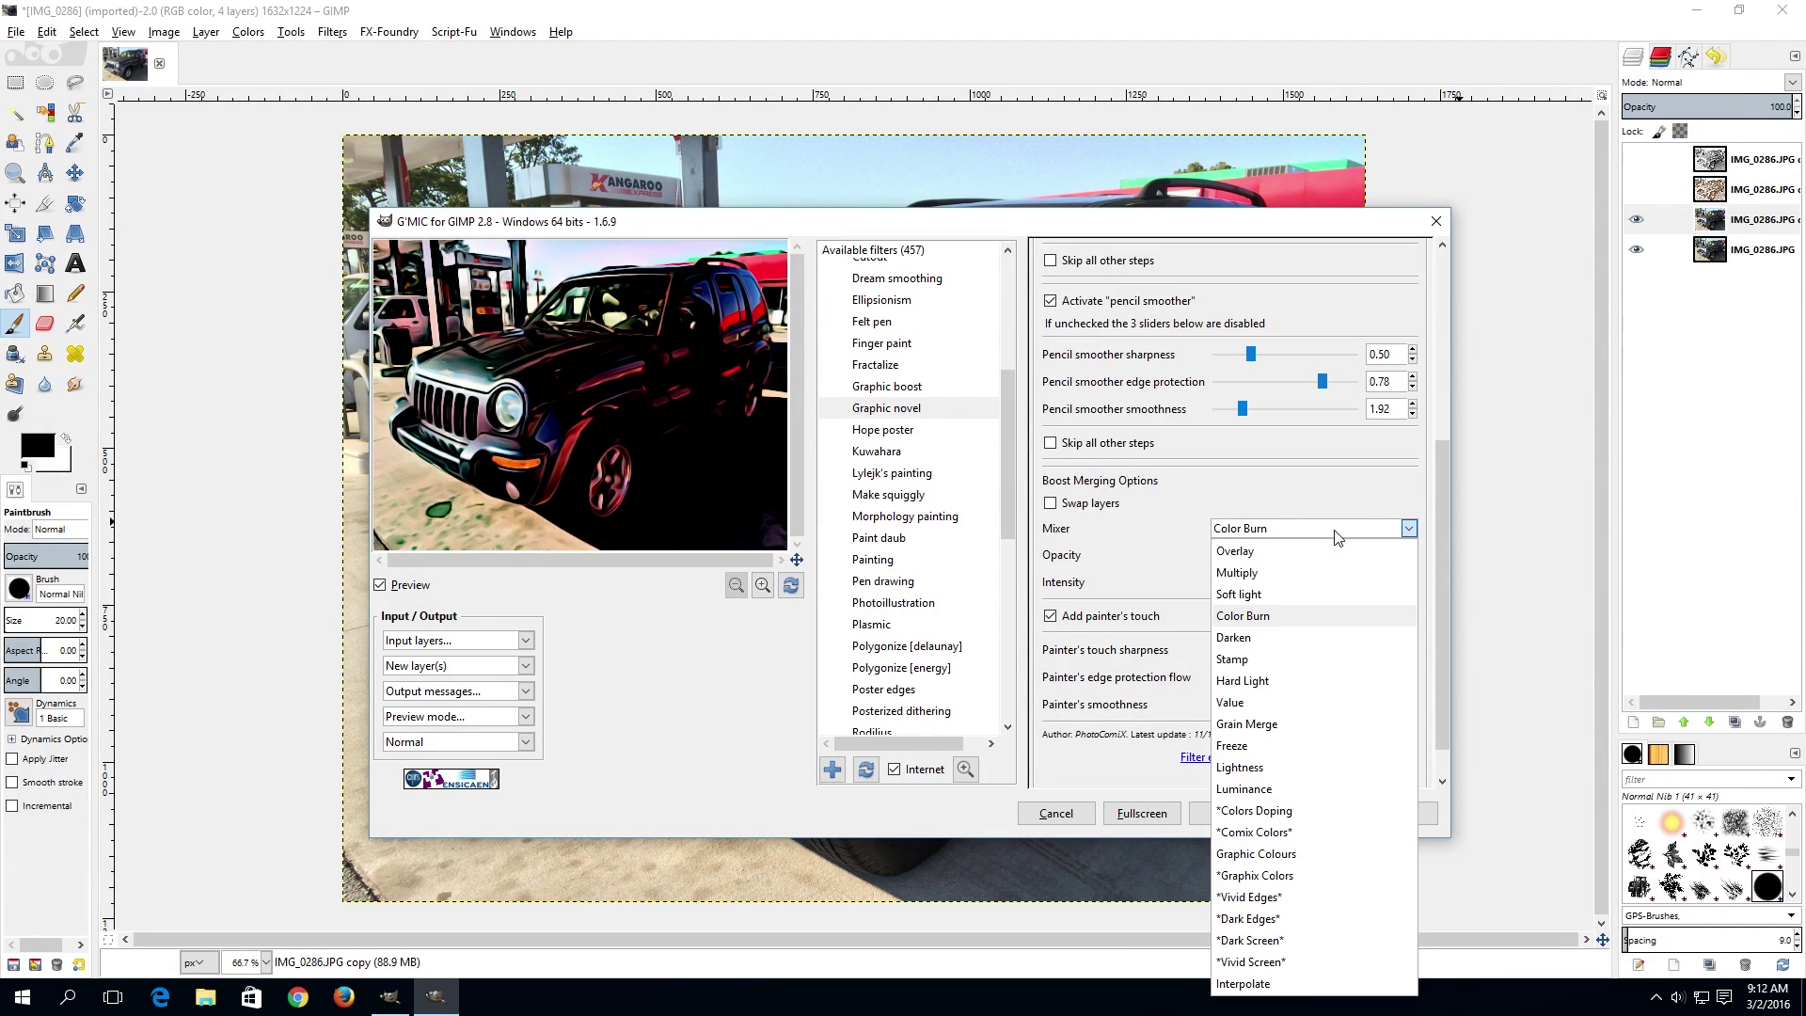
left_click(1286, 677)
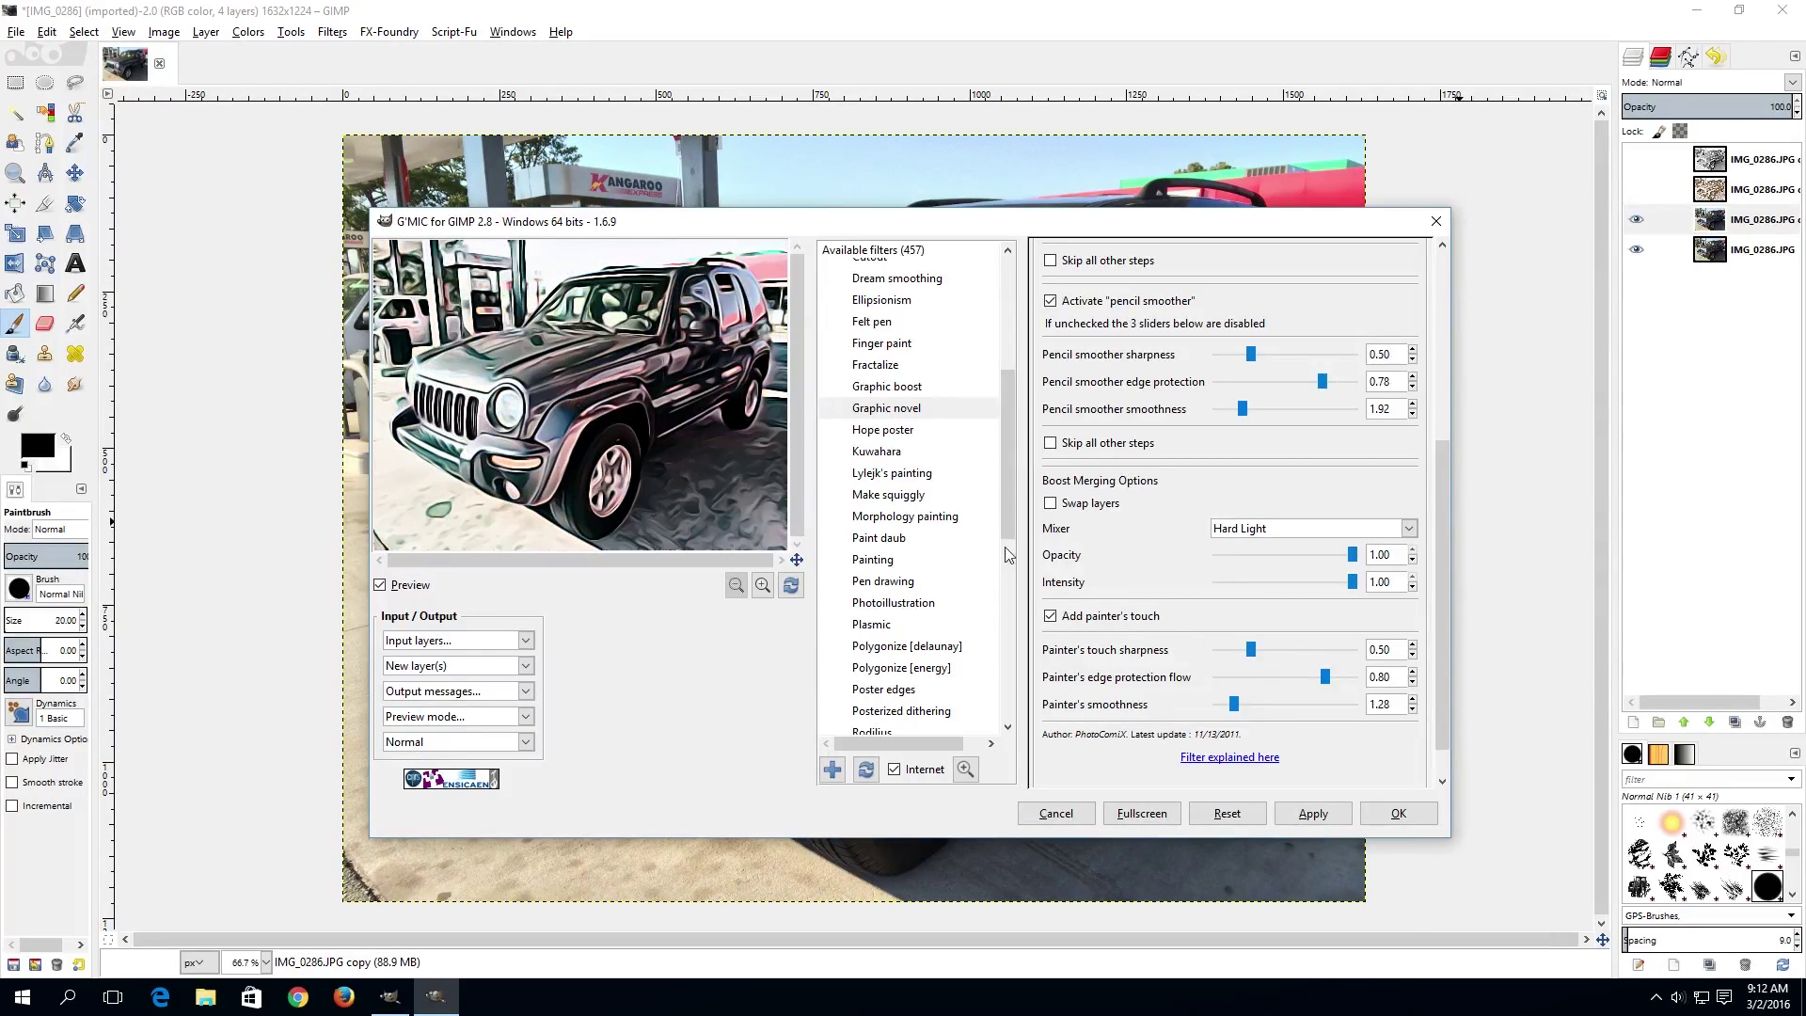
left_click(1350, 529)
left_click(1306, 550)
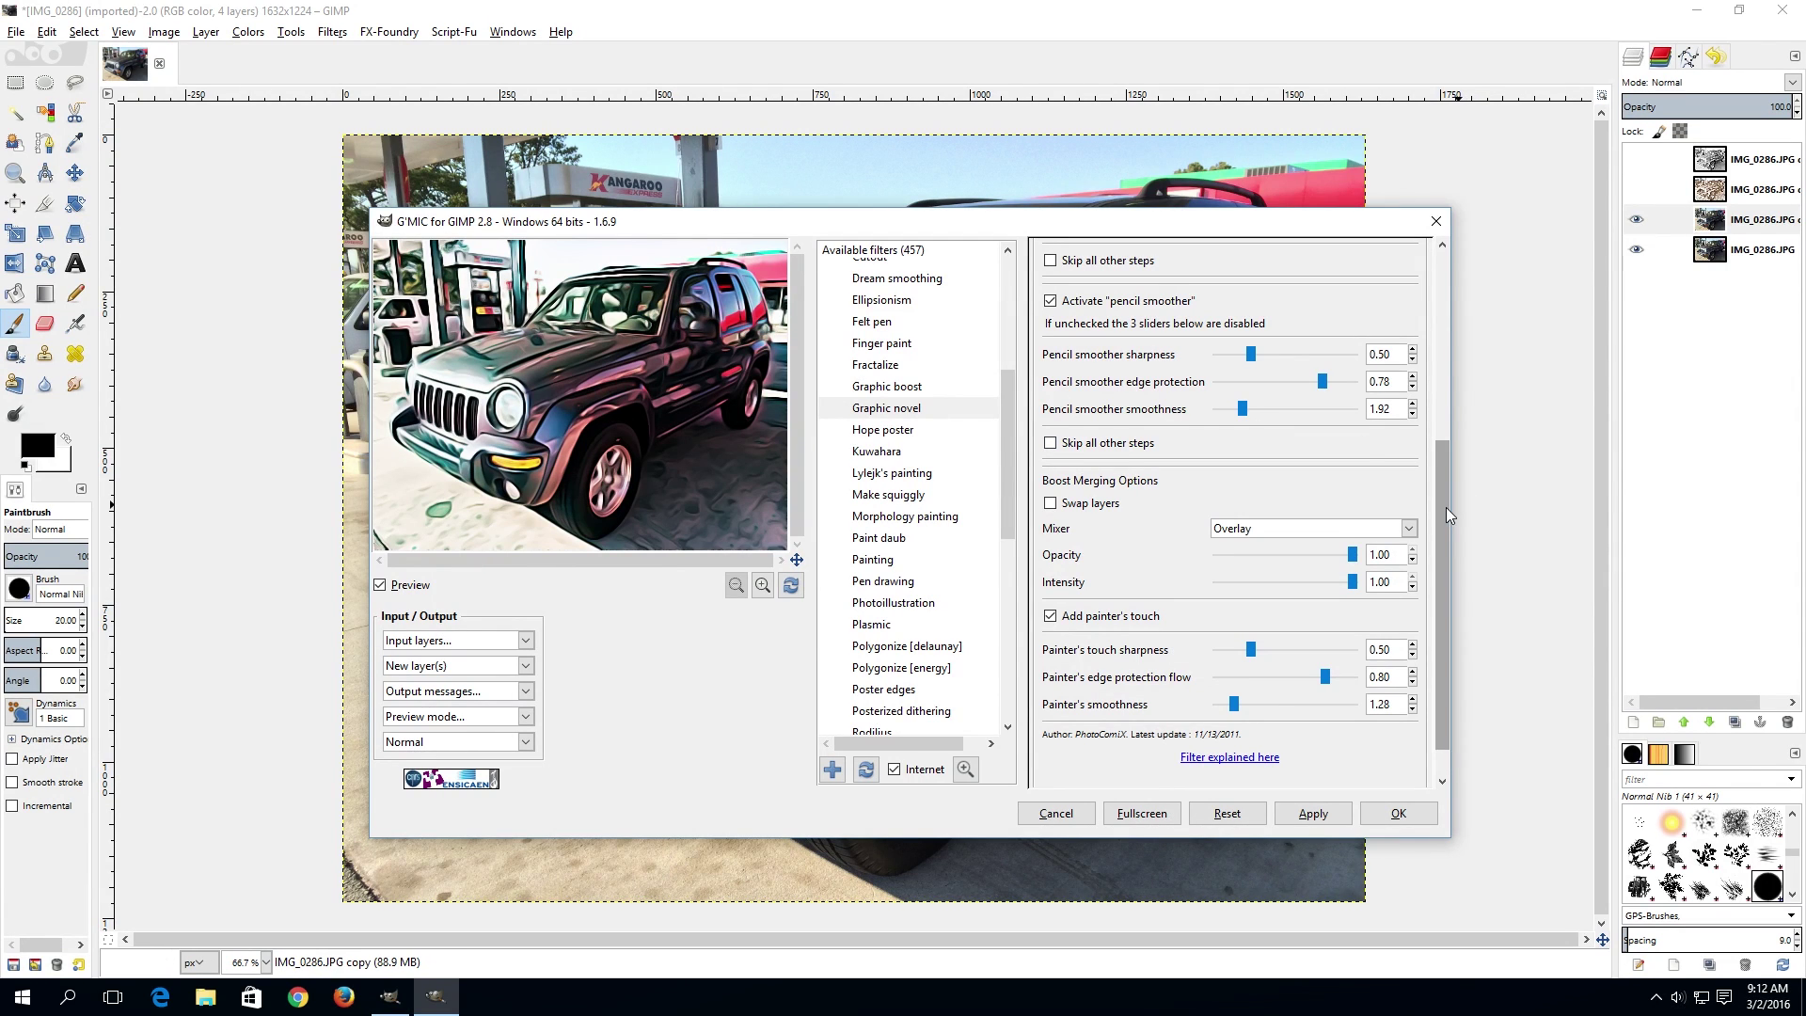
Step: Turn Graphic novel's painter's touch off and back on to compare the preview
scroll(1446, 507, "down", 1)
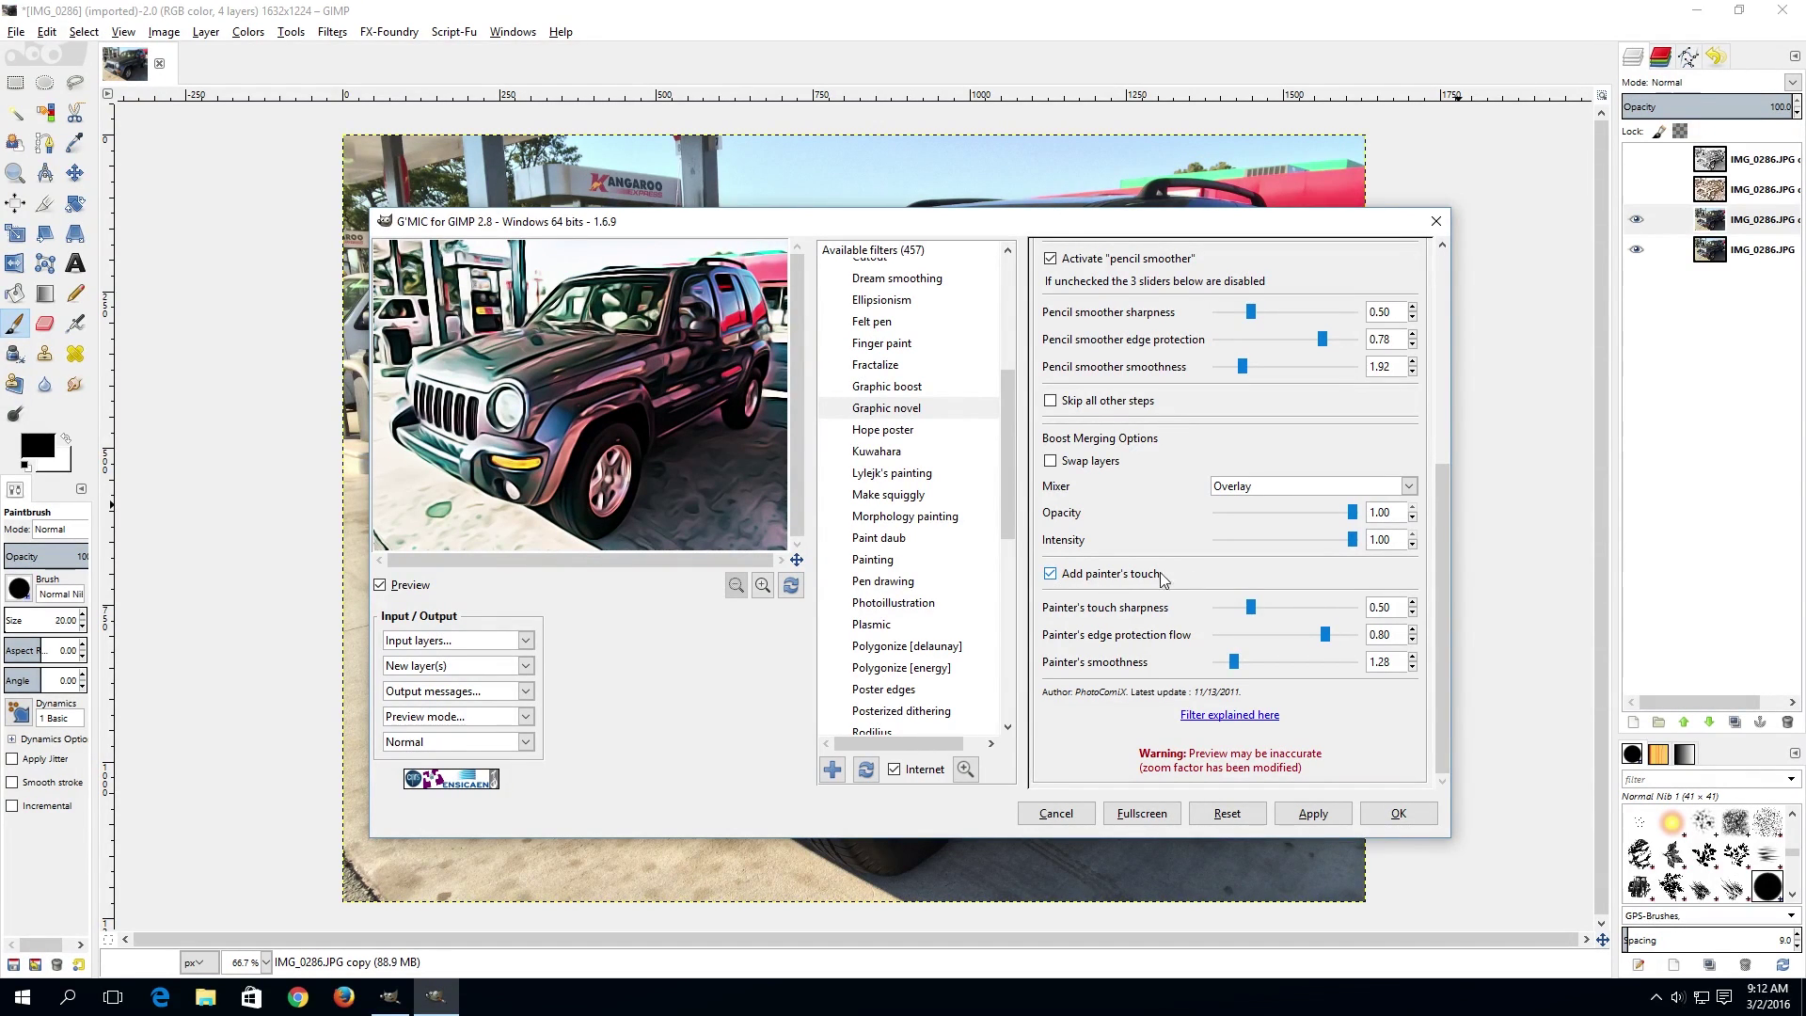
left_click(1050, 575)
left_click(1050, 575)
Step: Set Graphic novel's pencil size to 1.02 and apply the filter to the photo
scroll(1248, 425, "up", 5)
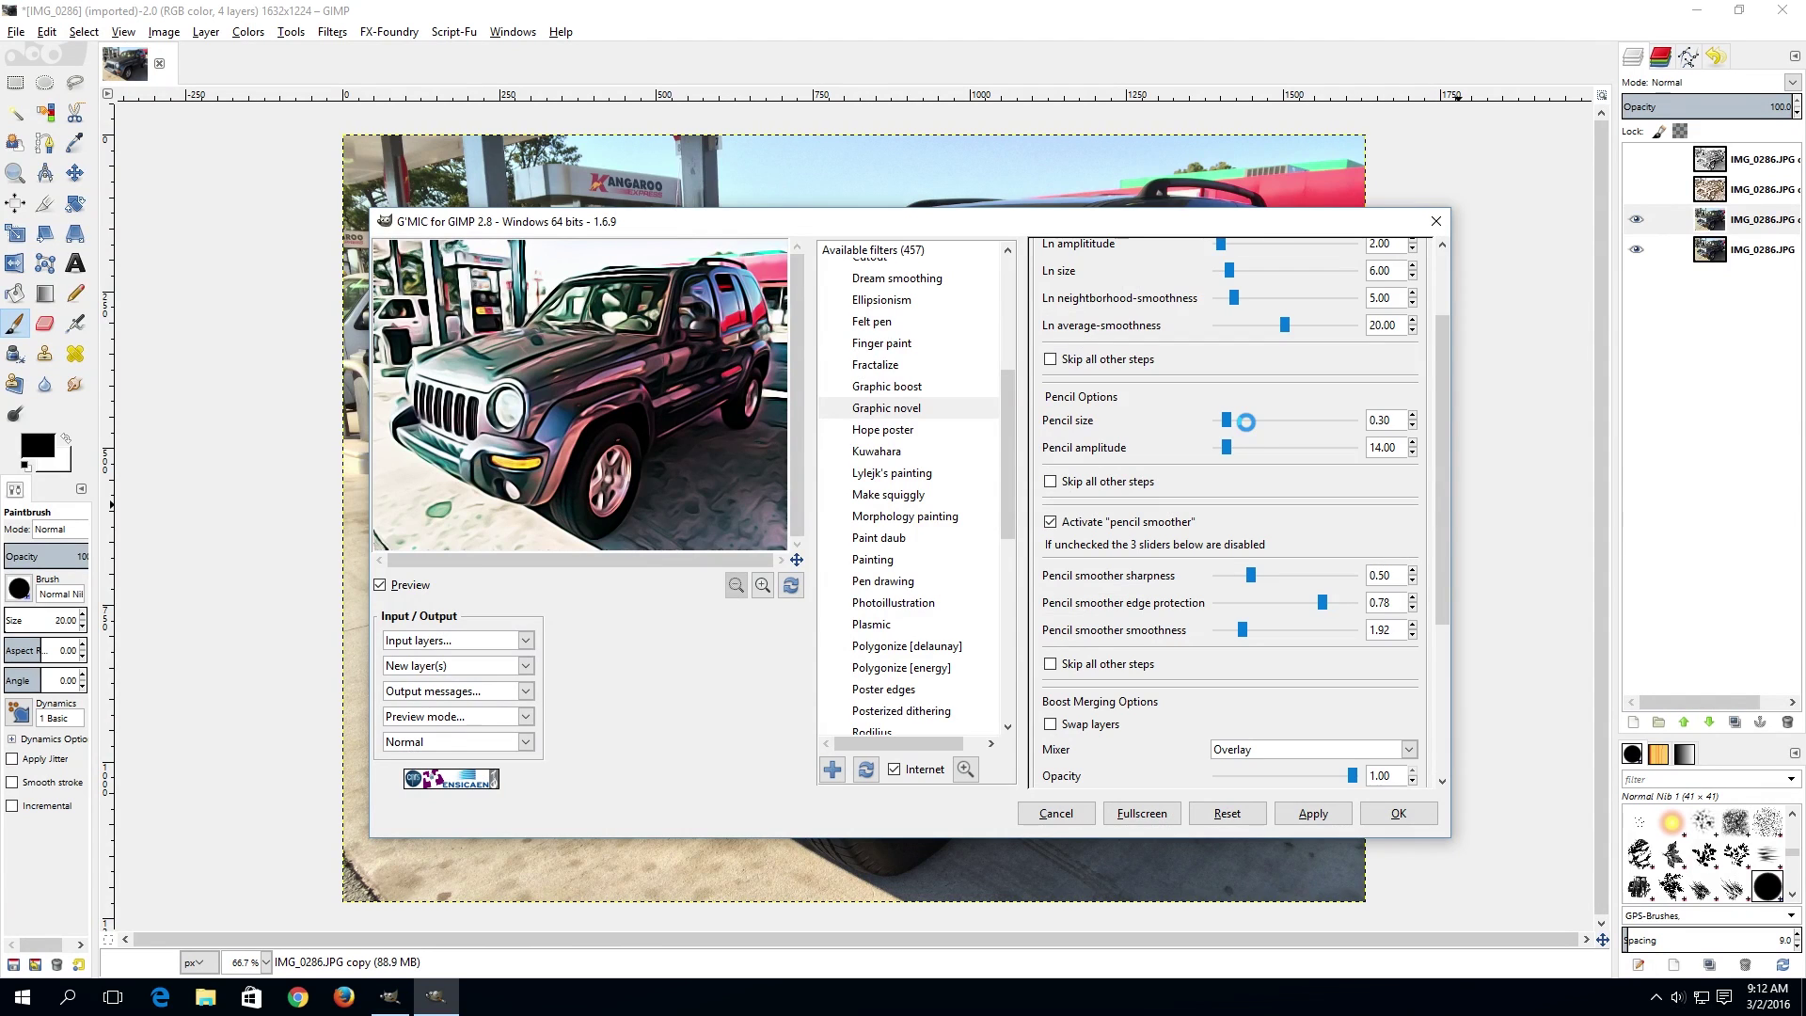
scroll(1245, 422, "up", 3)
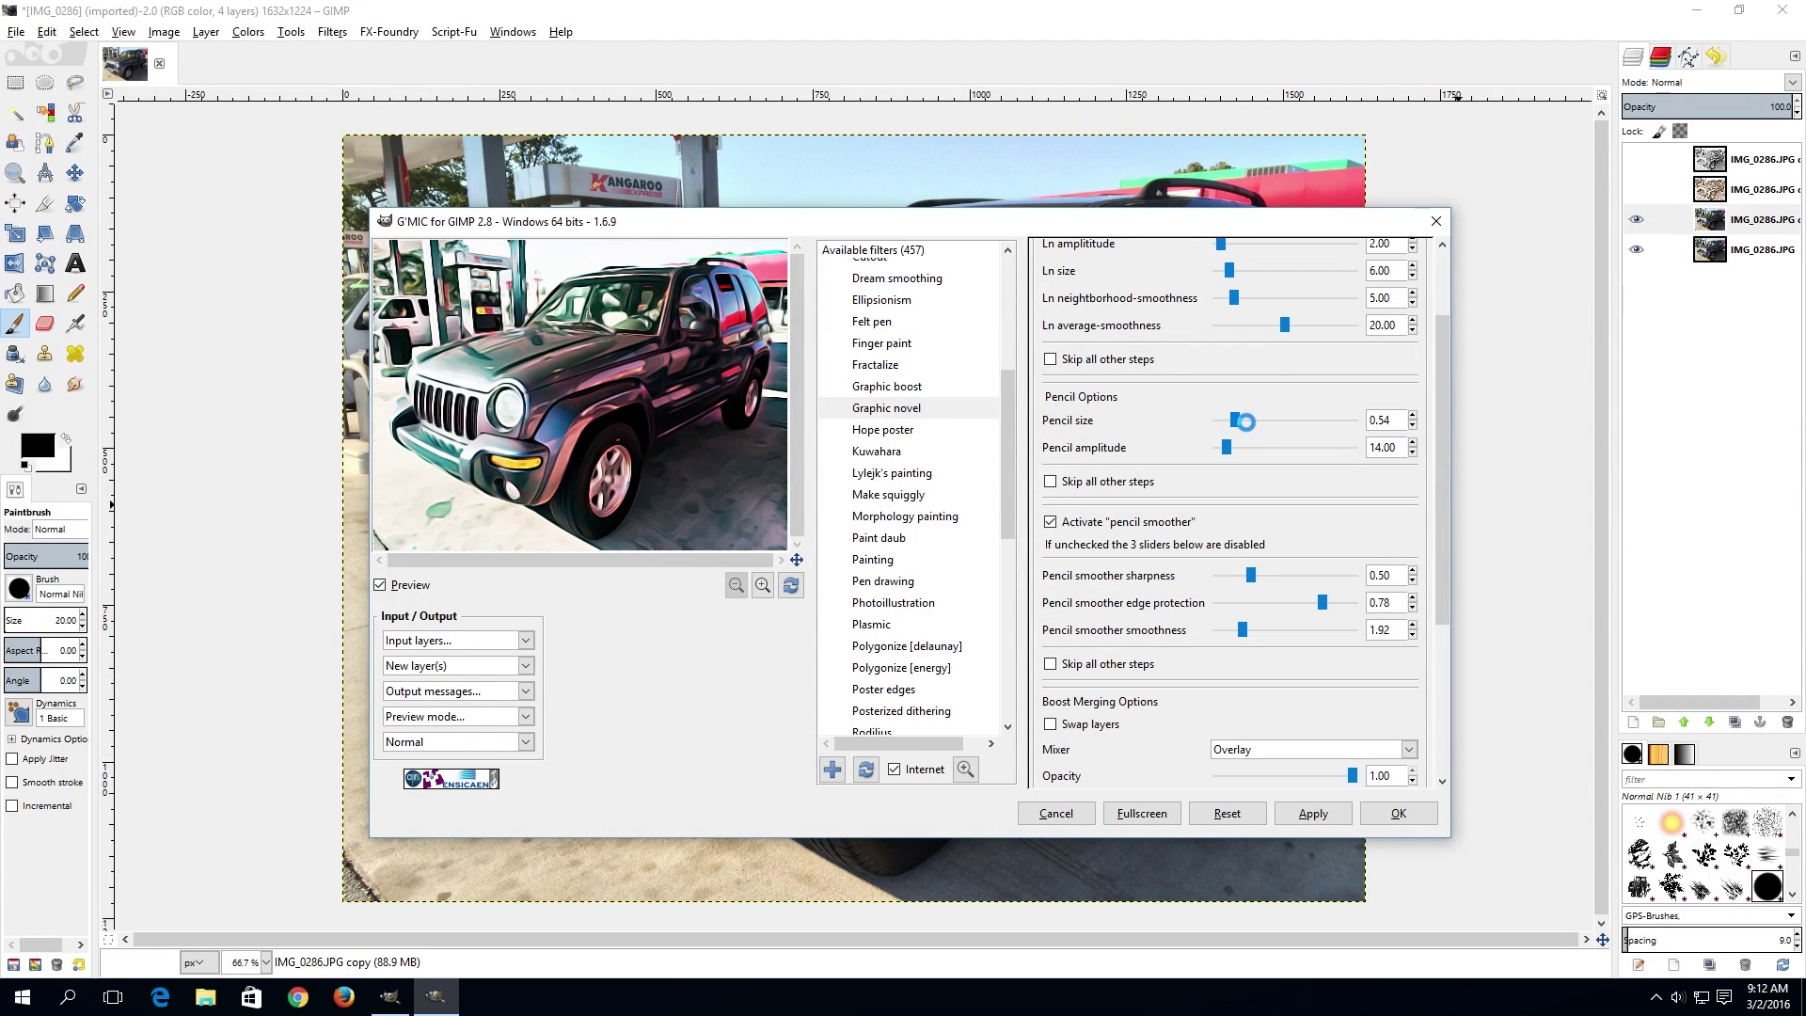
scroll(1245, 421, "up", 3)
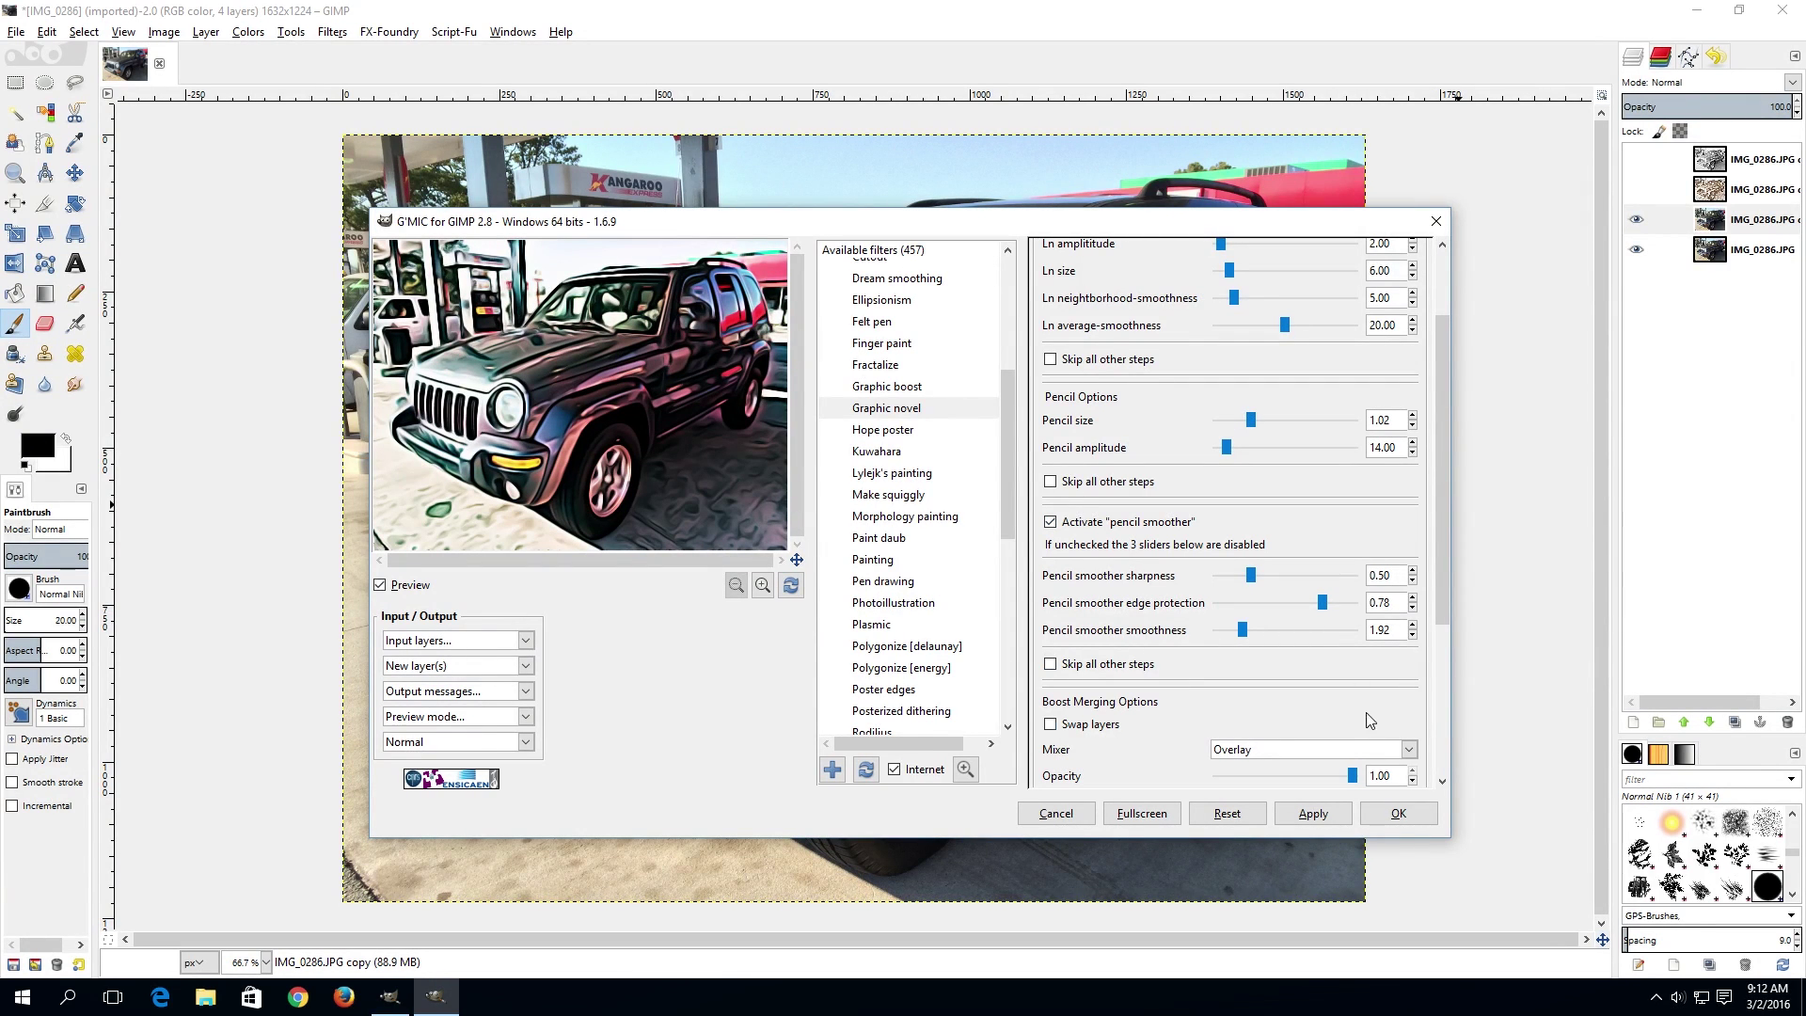
left_click(1327, 820)
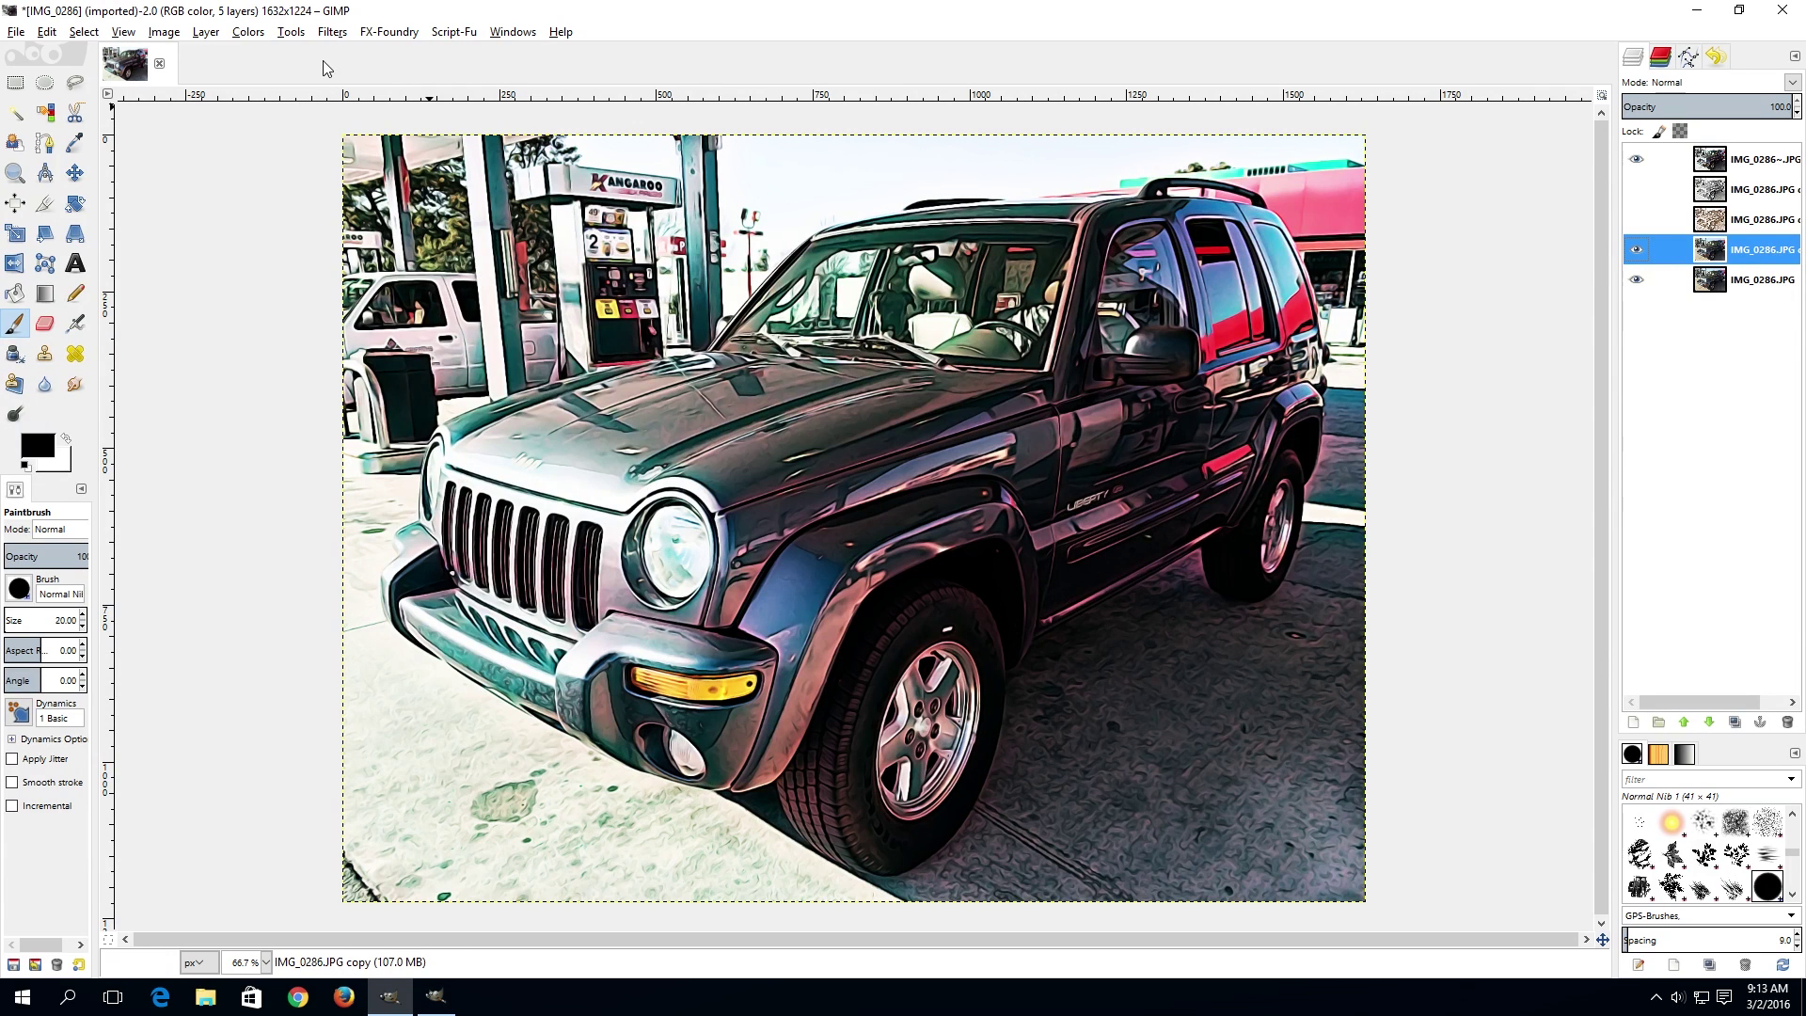
left_click(248, 32)
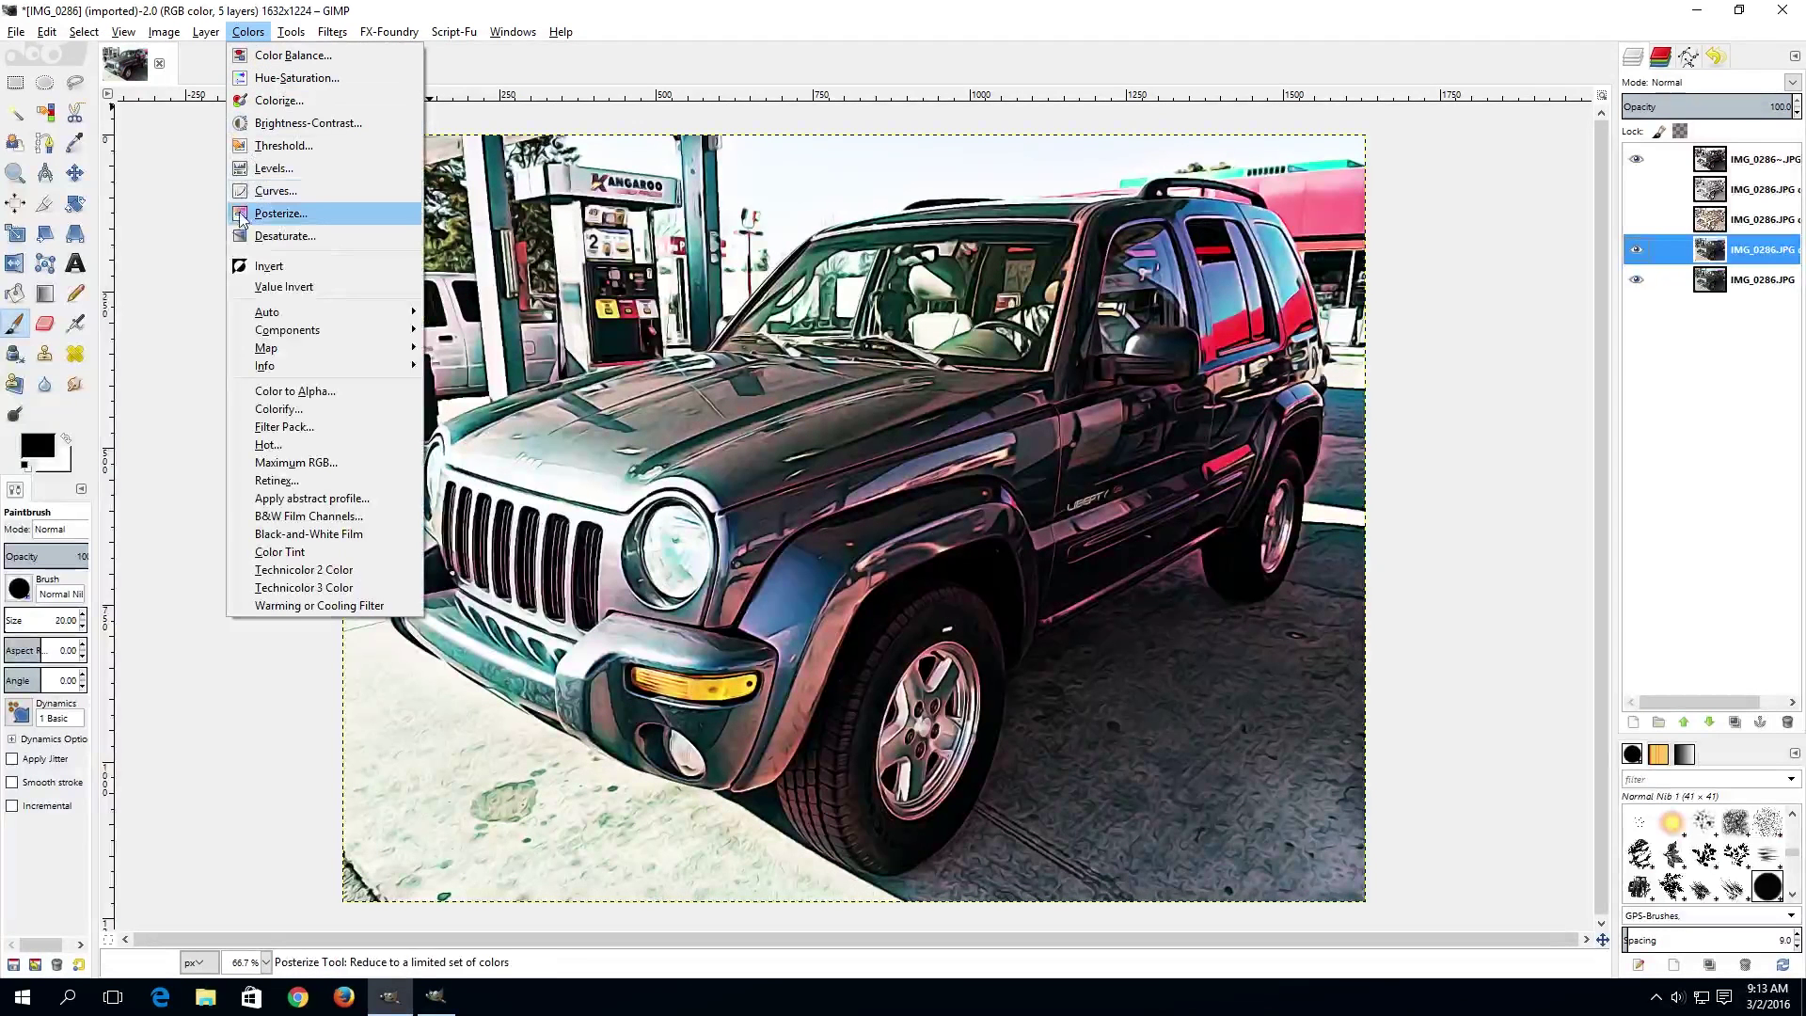
left_click(236, 237)
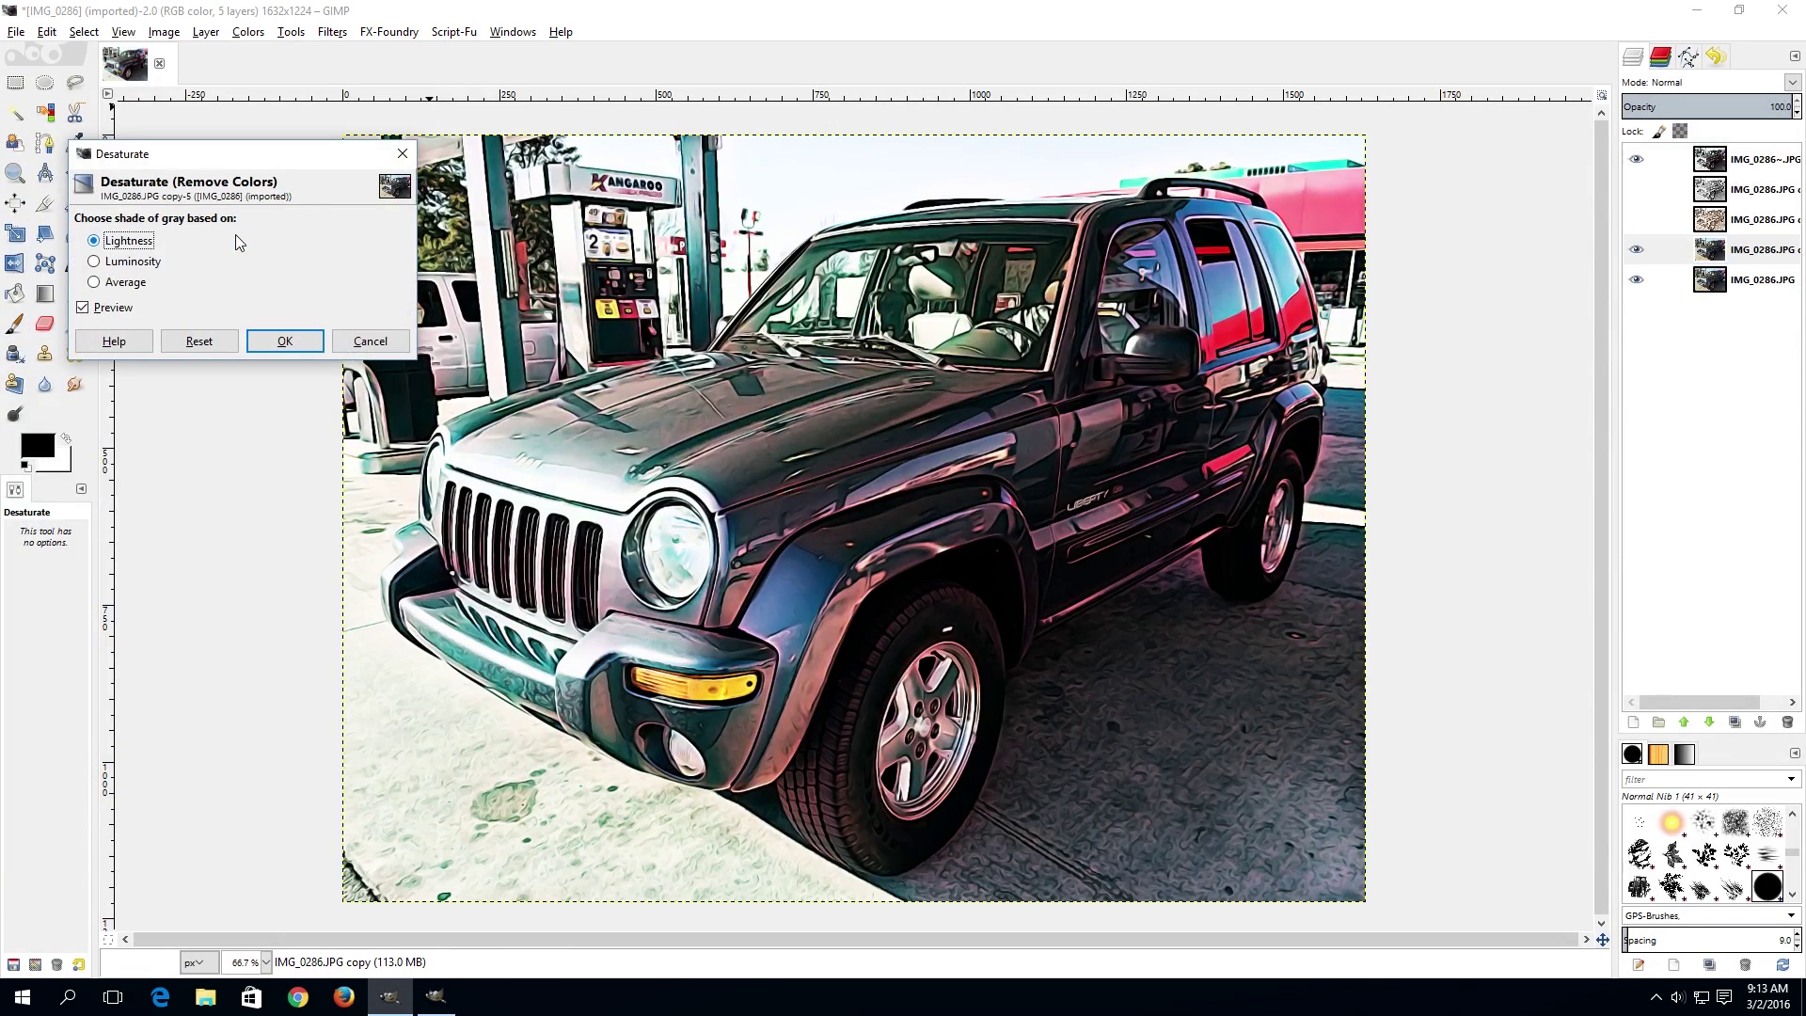
left_click(374, 345)
Step: Select the topmost Graphic novel layer, try inverting its colors, and undo the inversion
left_click(1663, 160)
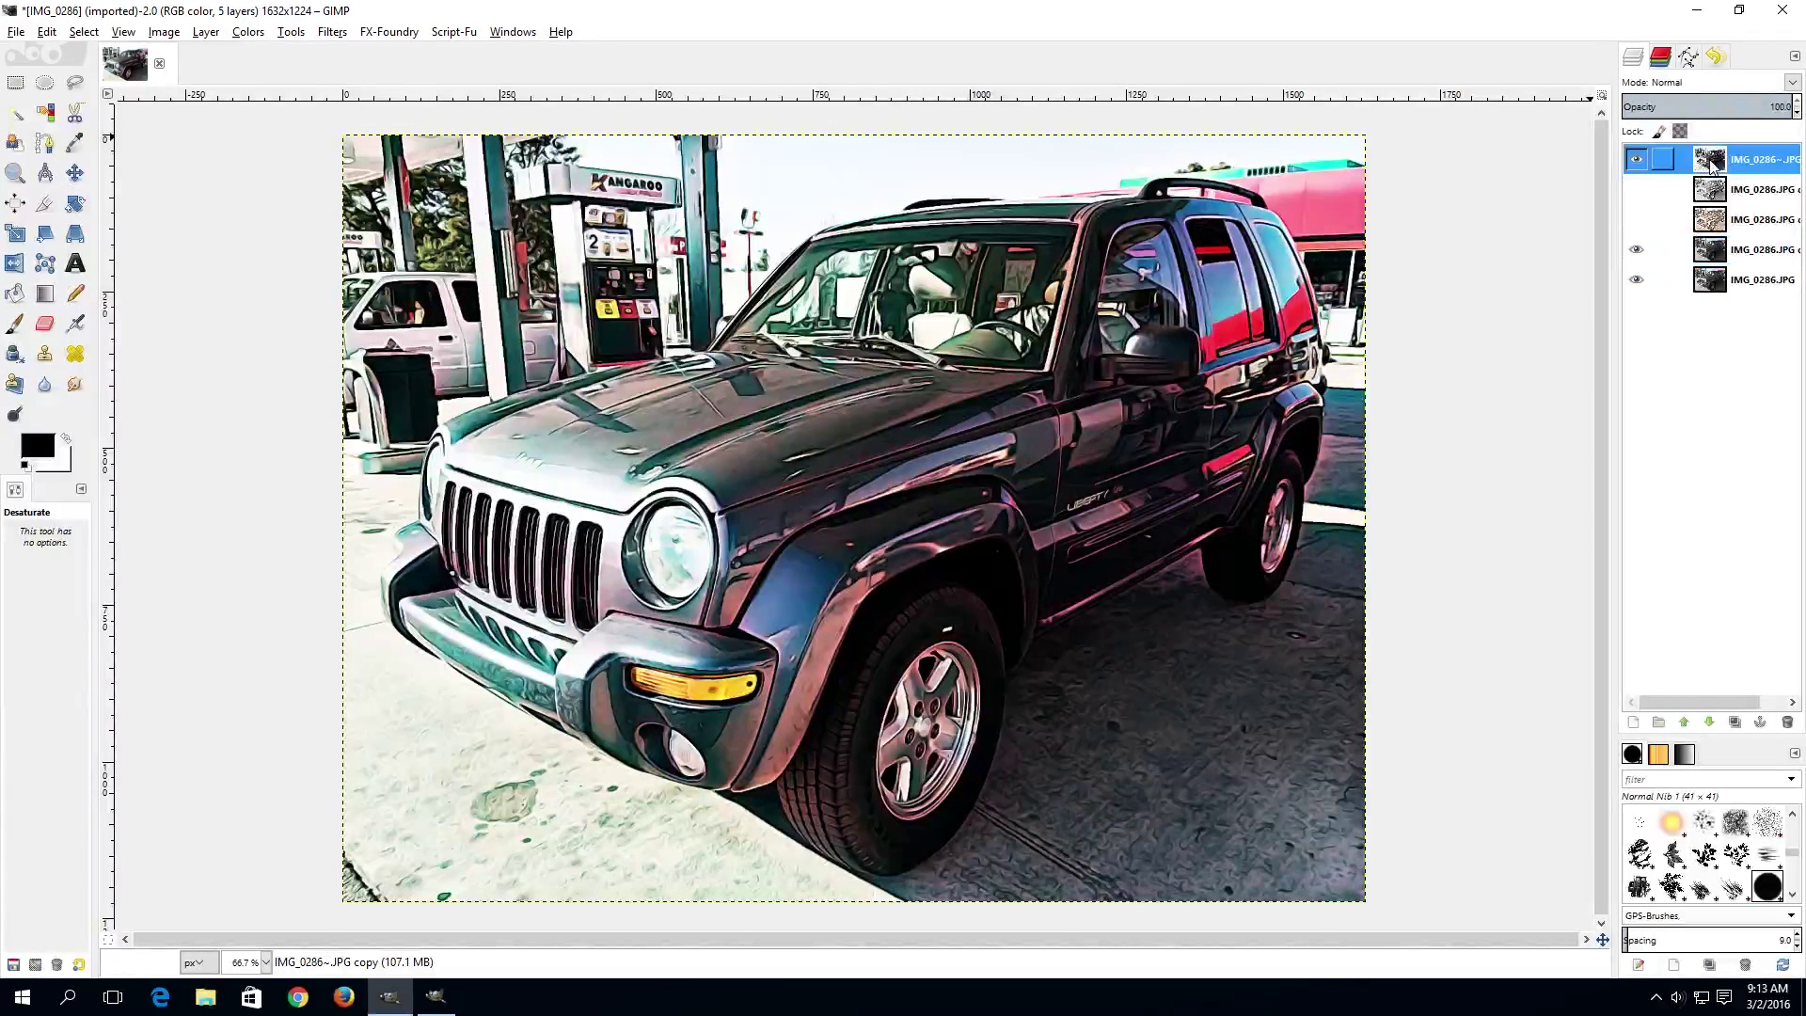
left_click(248, 33)
left_click(274, 266)
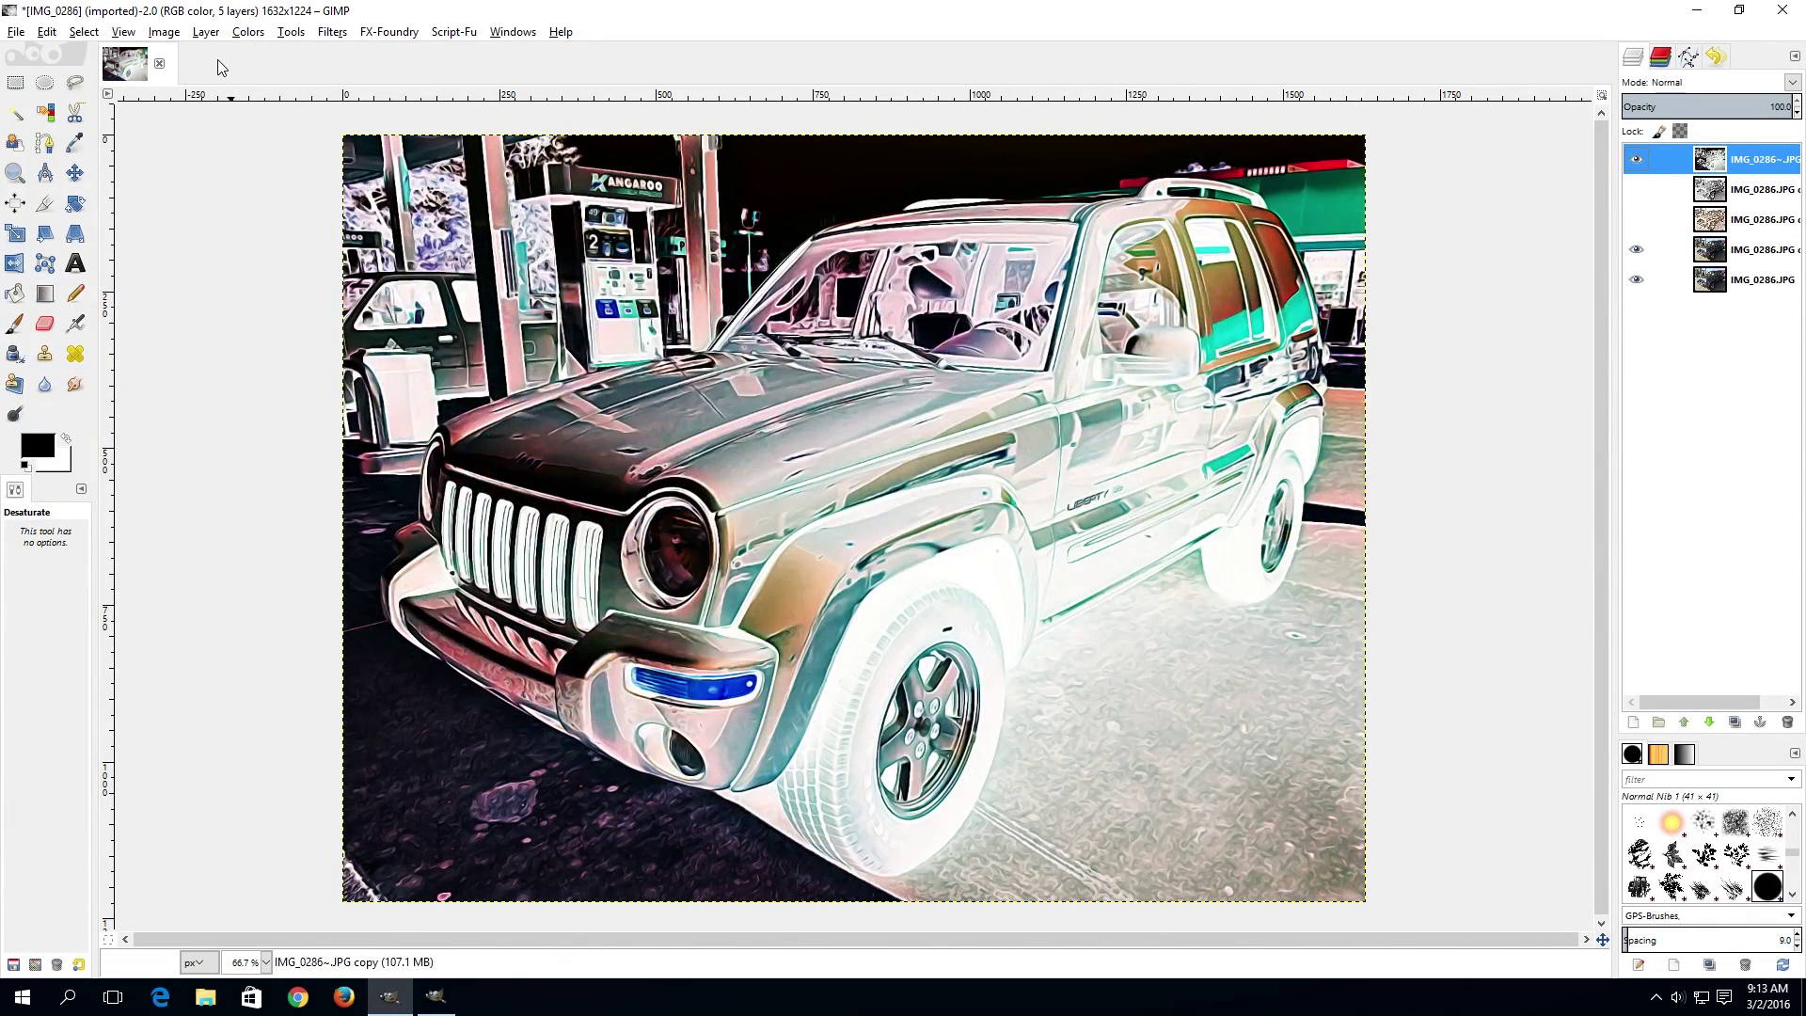
left_click(49, 33)
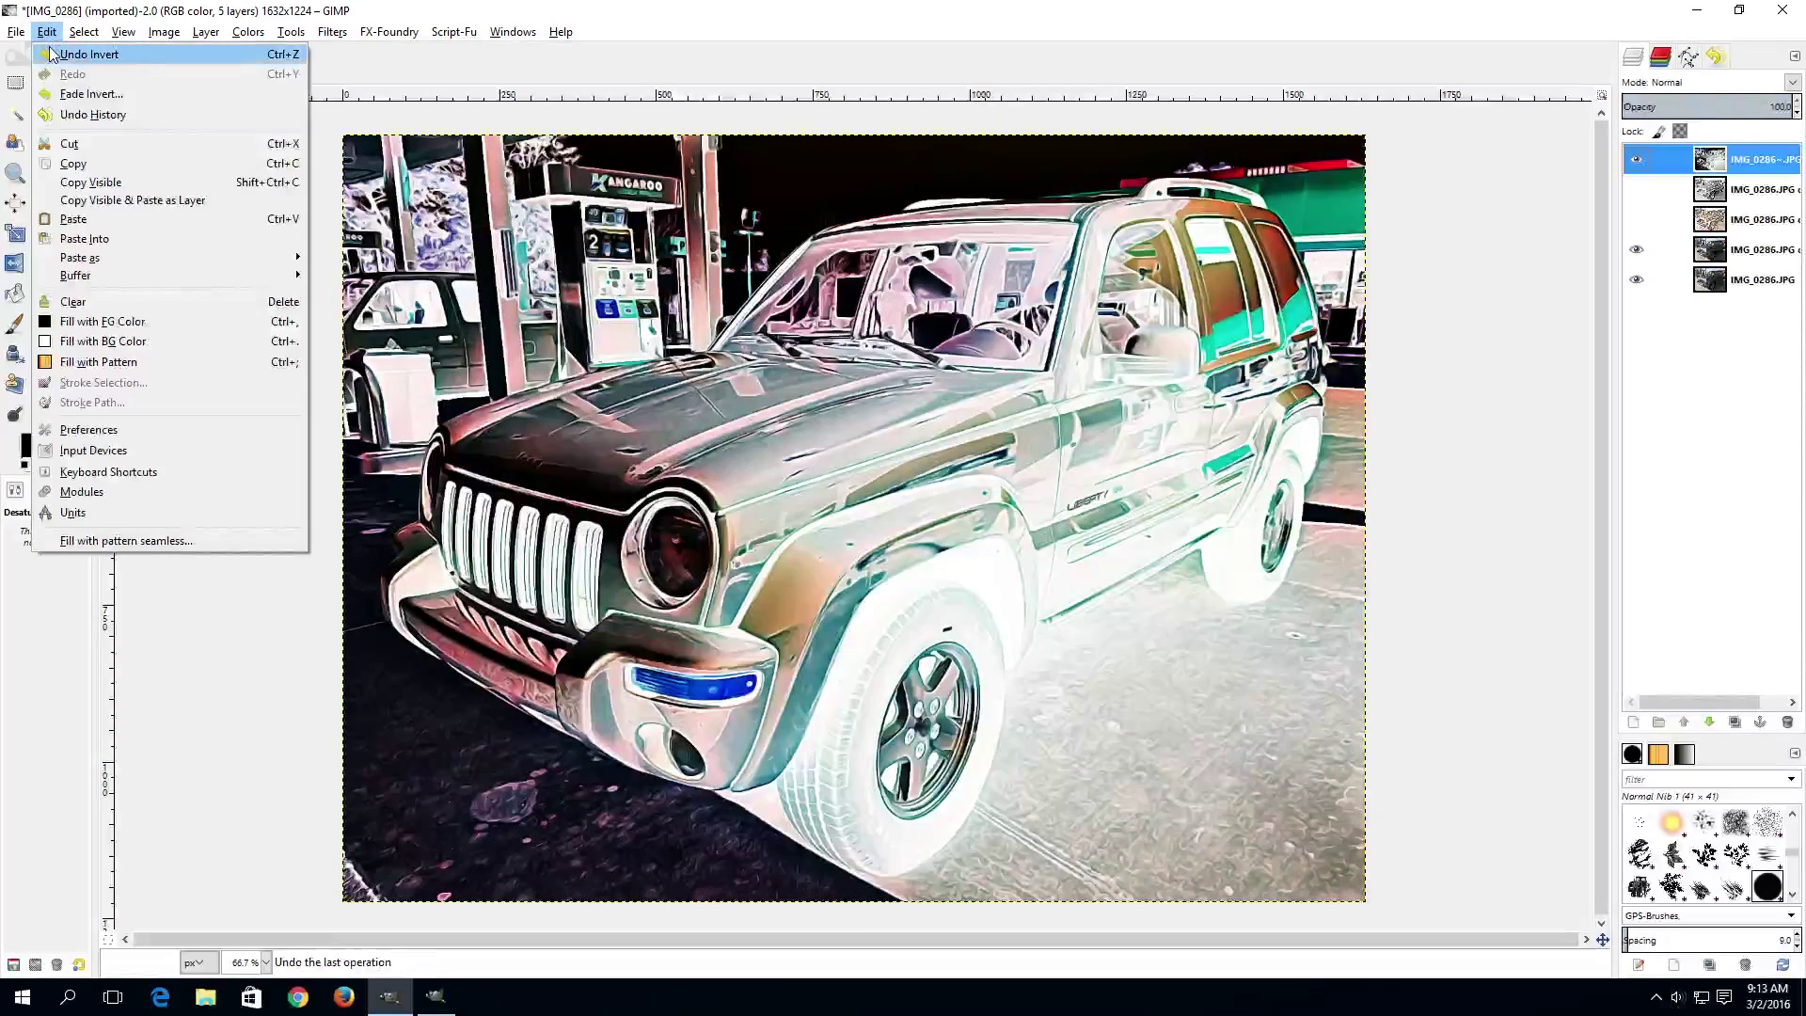
left_click(51, 54)
Step: Compare the Luminosity and Average shades of gray and desaturate the Graphic novel layer based on Average
left_click(248, 31)
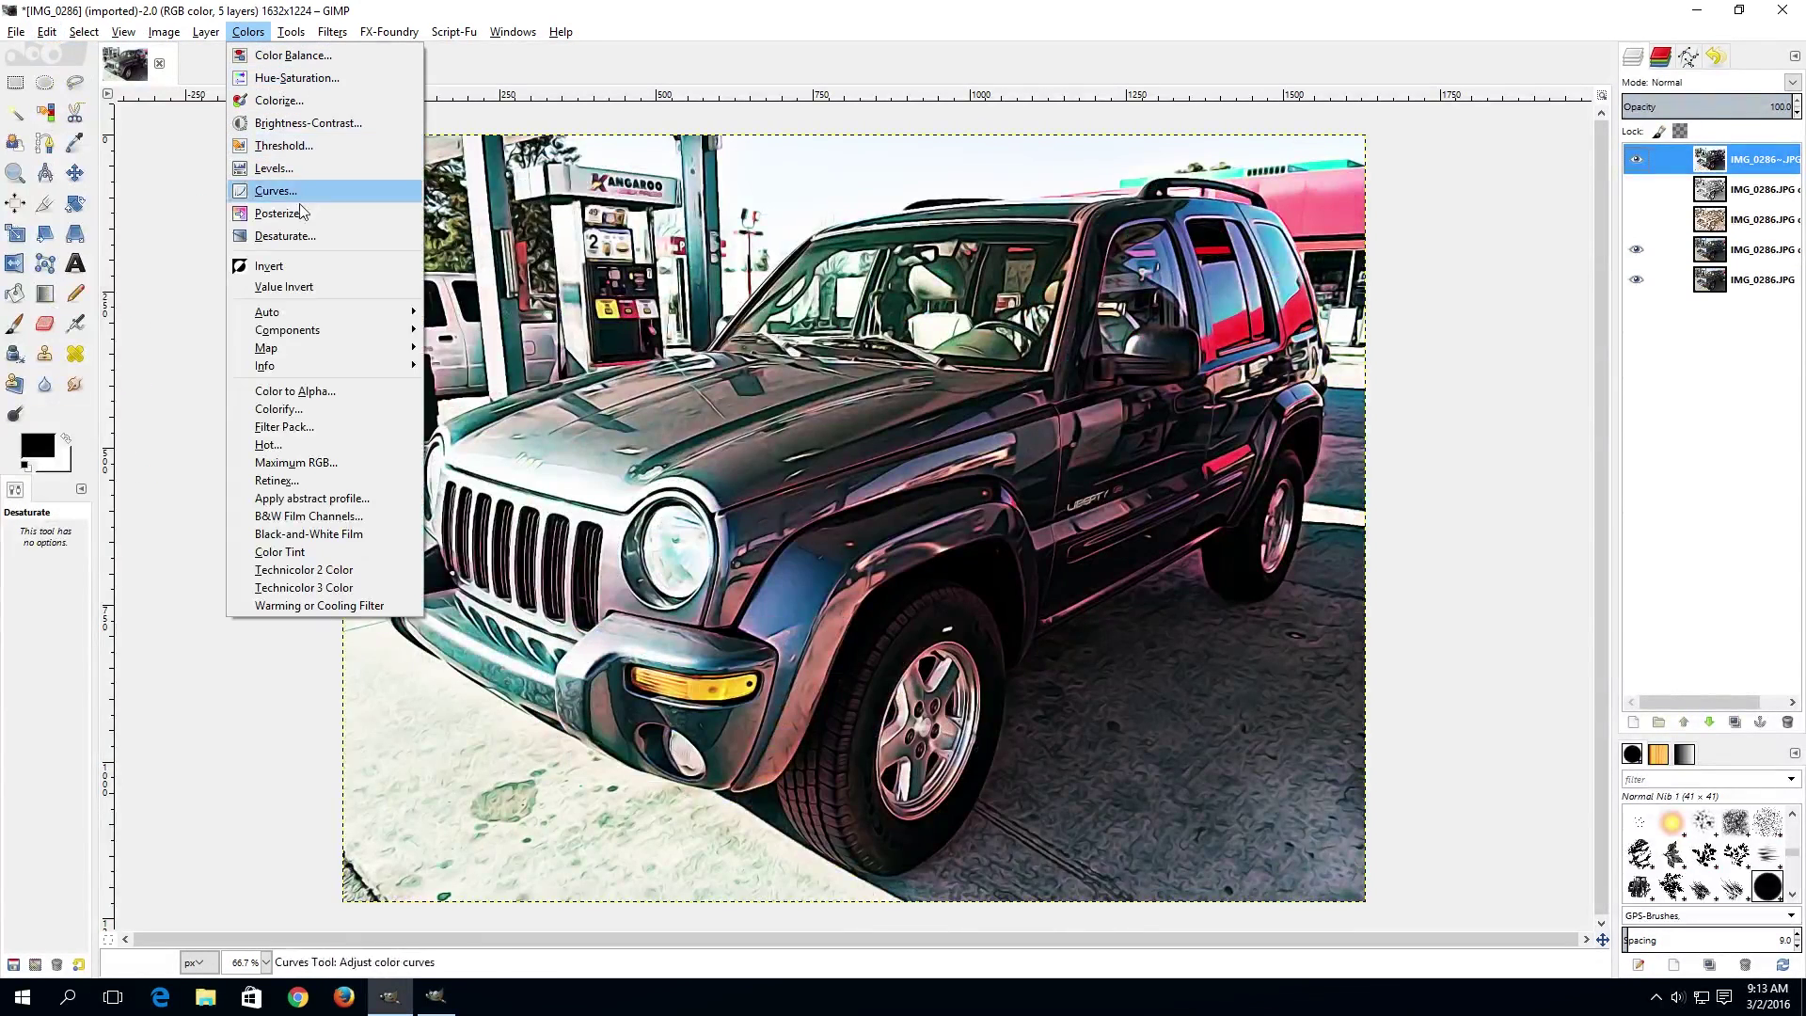
left_click(299, 235)
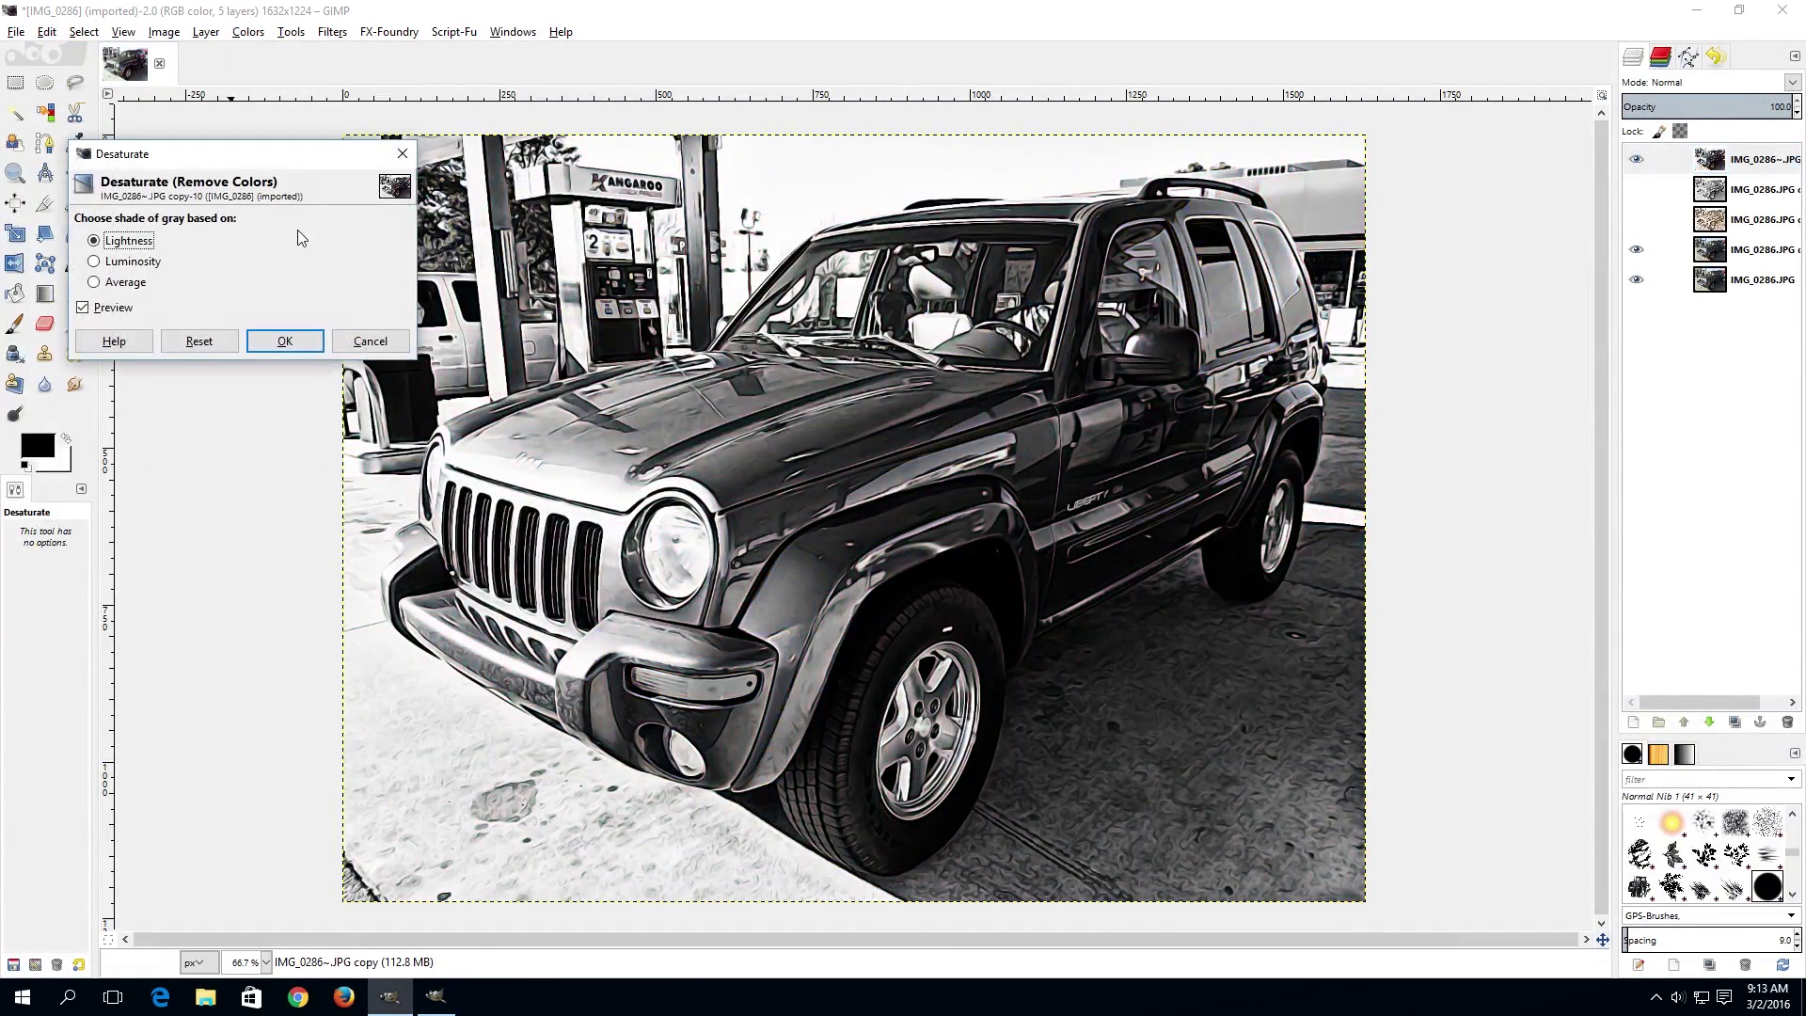
left_click(140, 263)
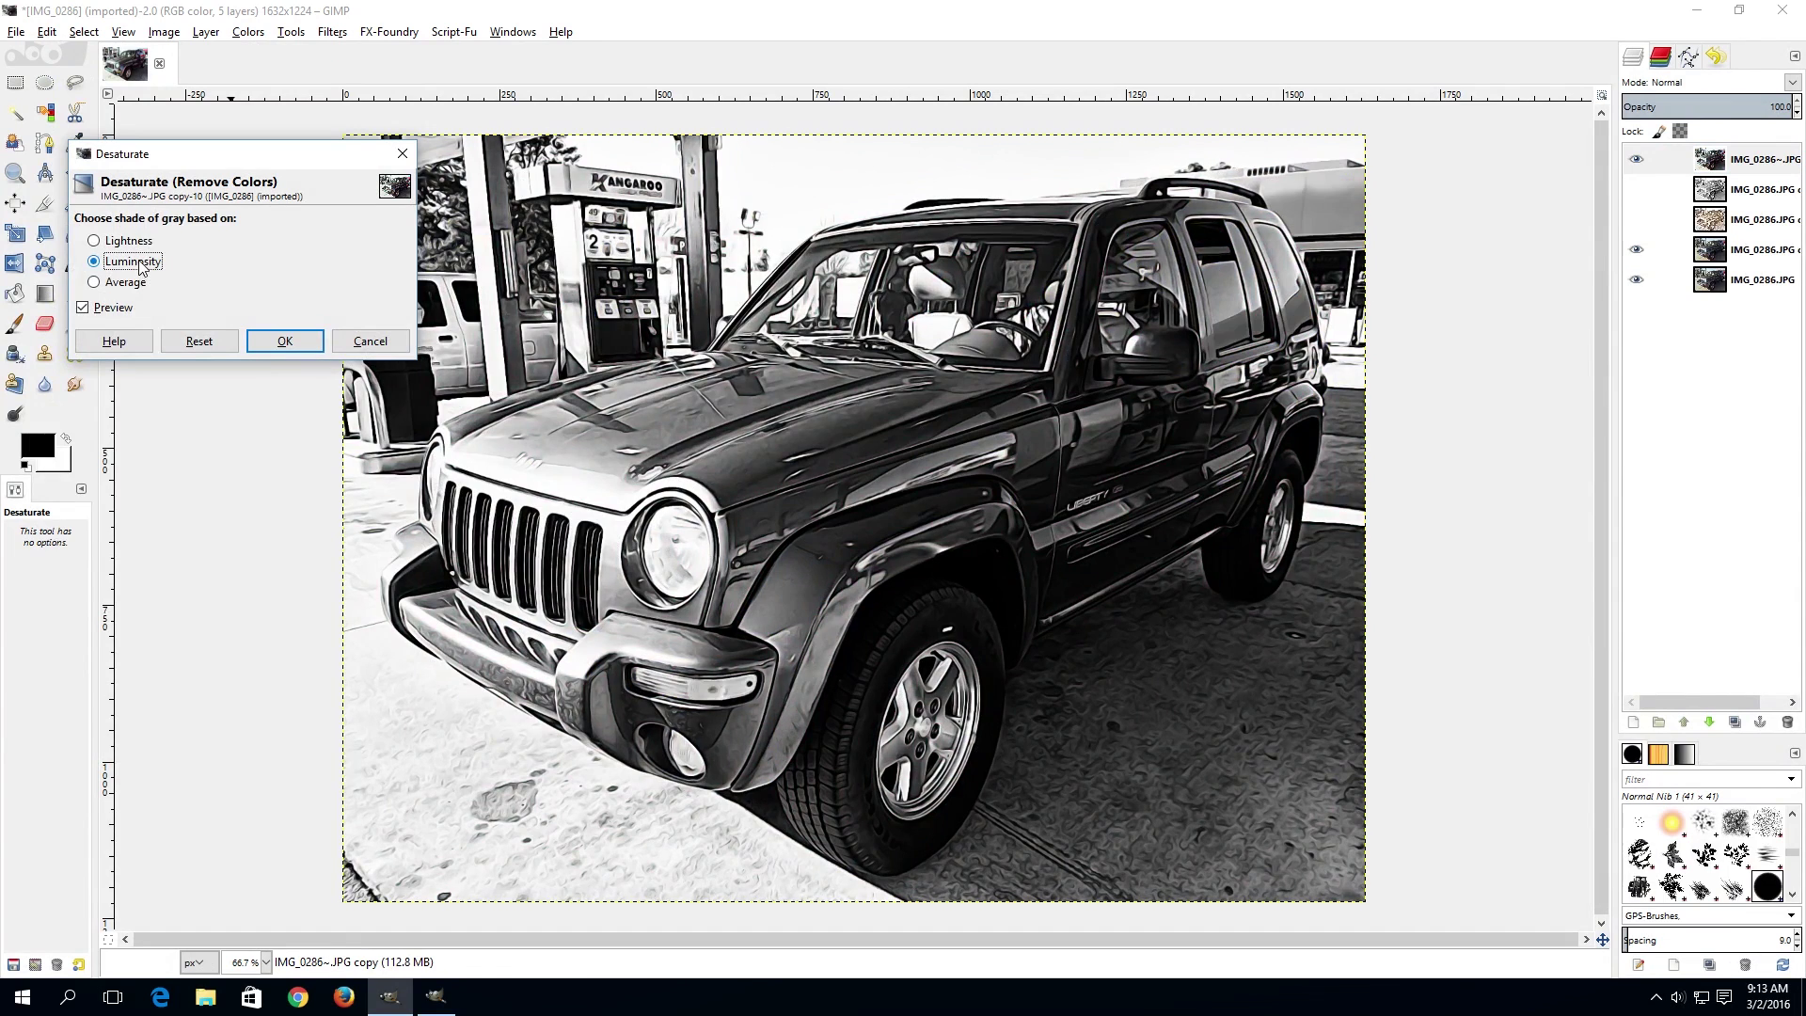
left_click(139, 284)
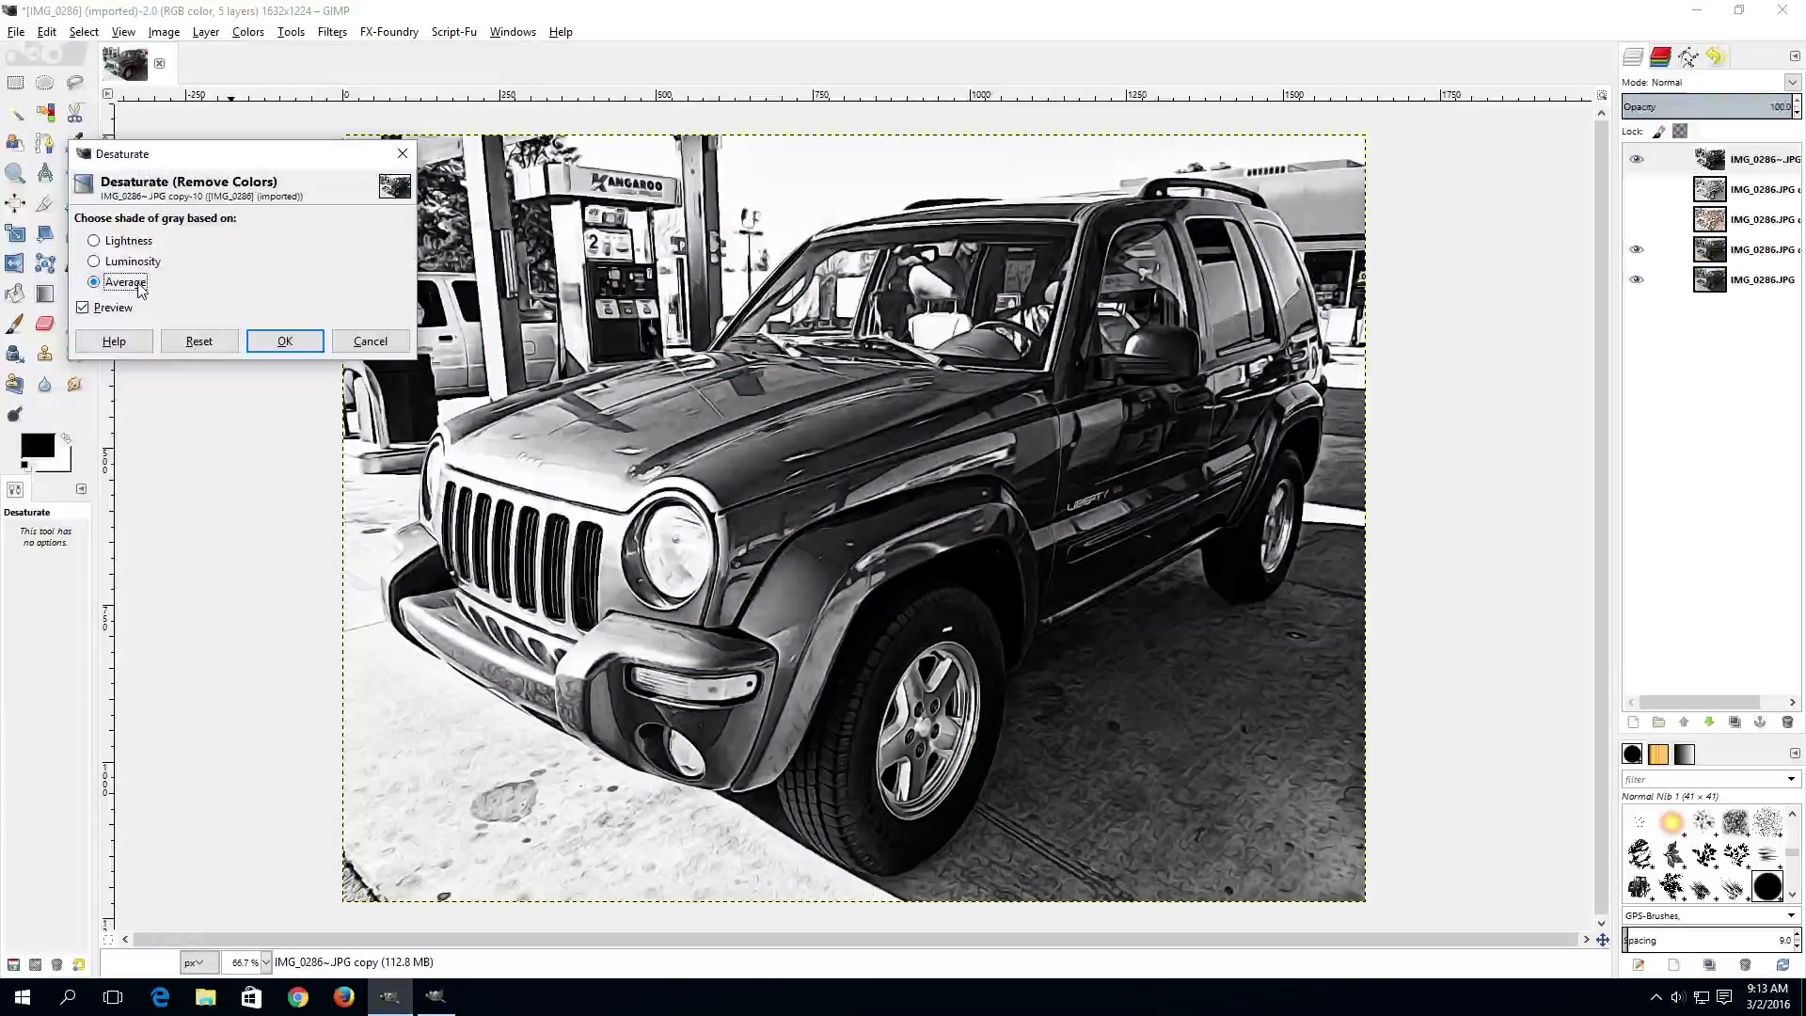
left_click(276, 342)
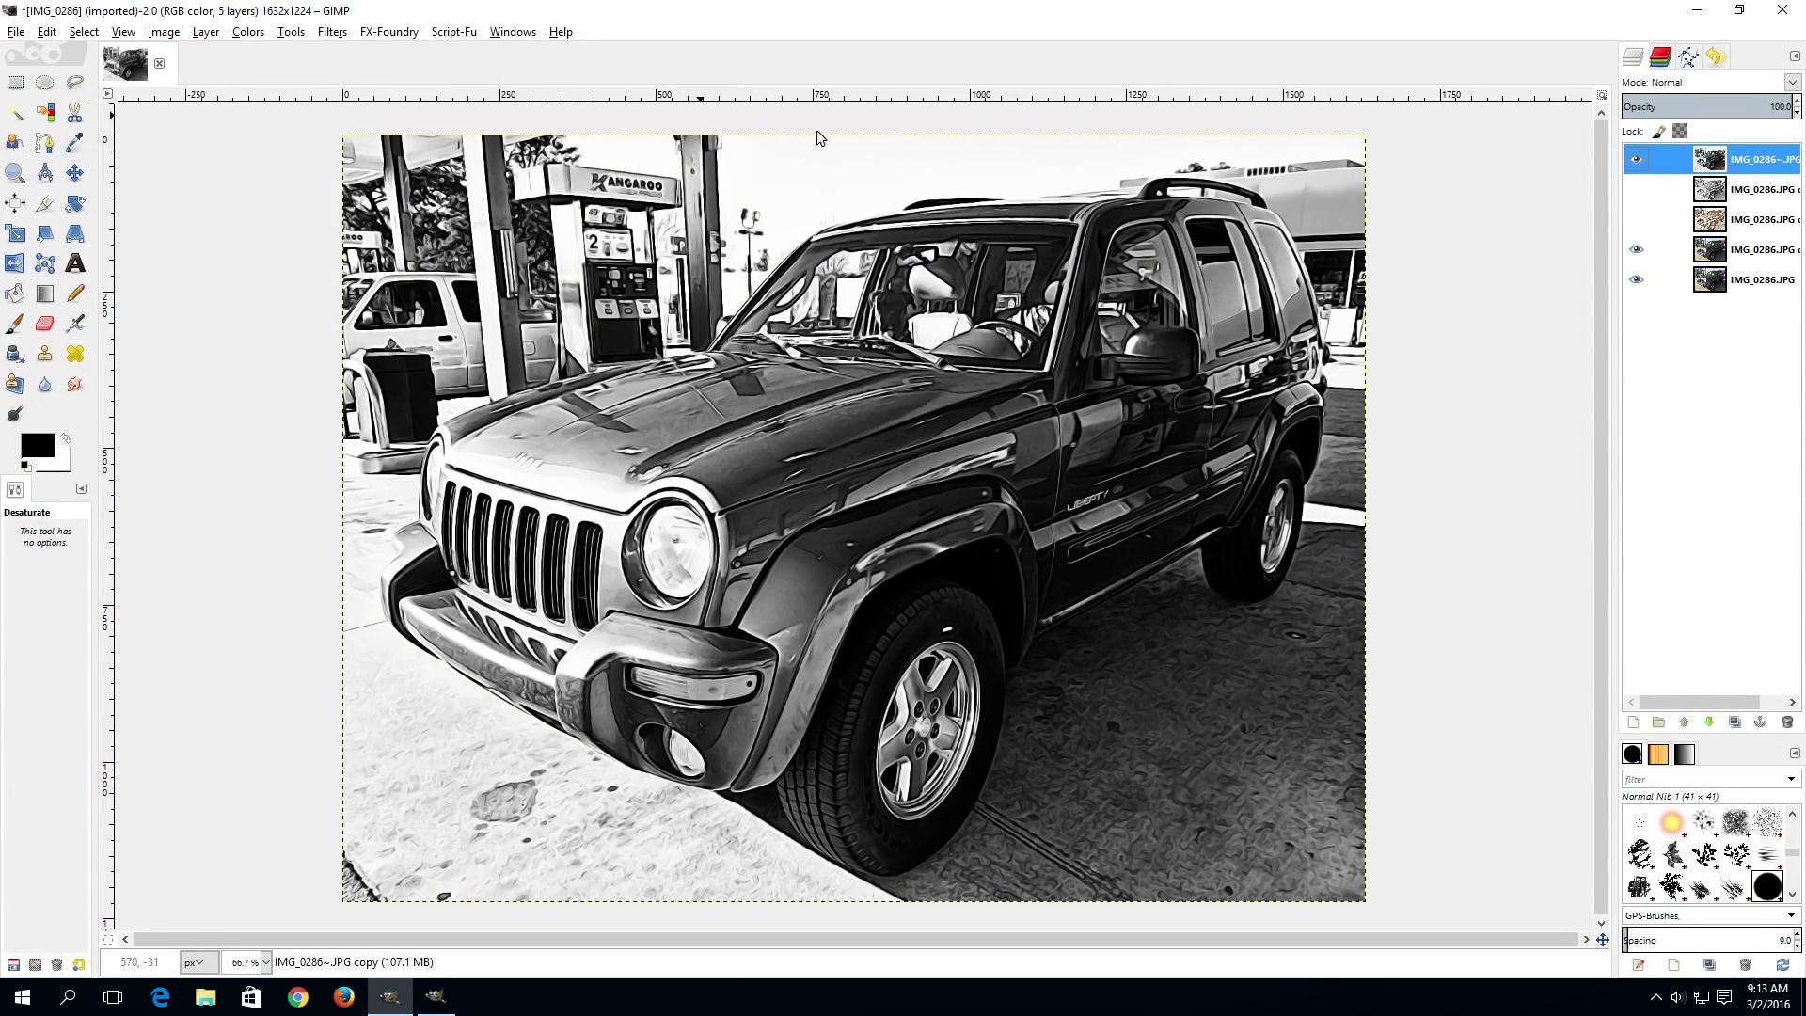
Step: Hide the desaturated layer, select the visible color copy of the Jeep photo, and return to the G'MIC filters
left_click(1636, 159)
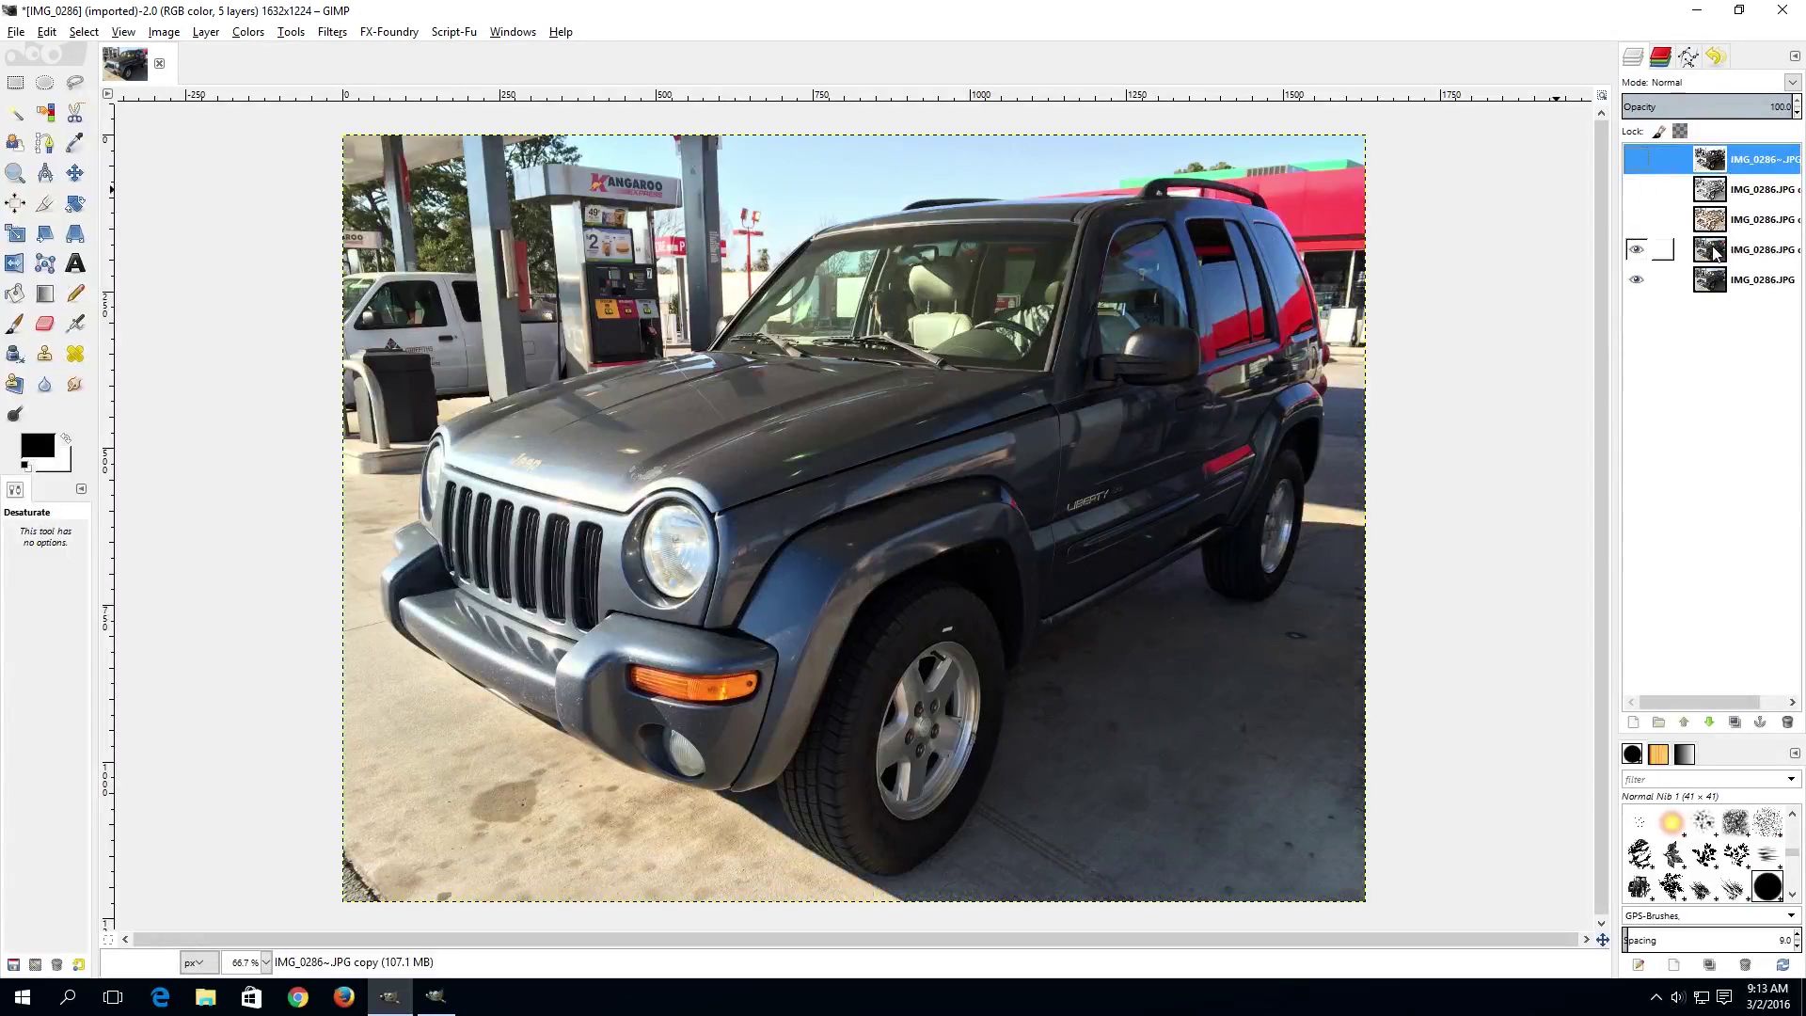
left_click(1730, 249)
left_click(435, 996)
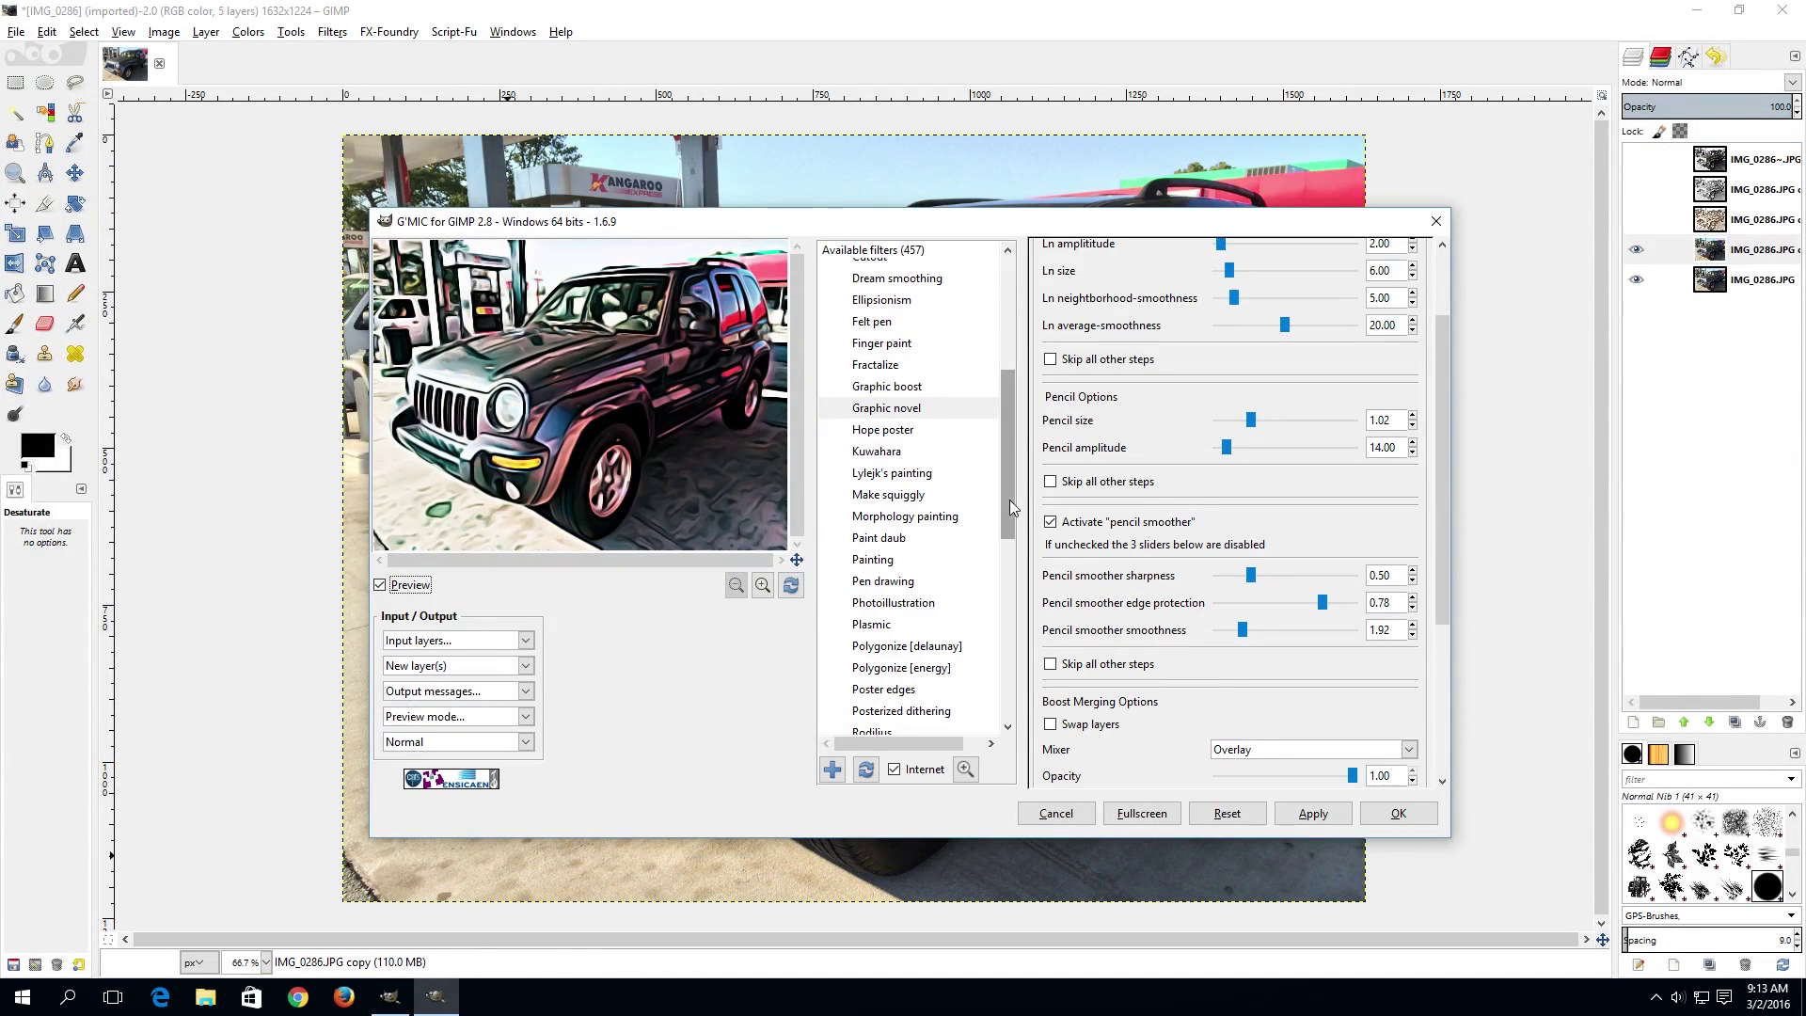
Step: Preview the Watercolor and Vector painting filters on the entire Jeep photo
left_click_drag(1007, 499, 992, 567)
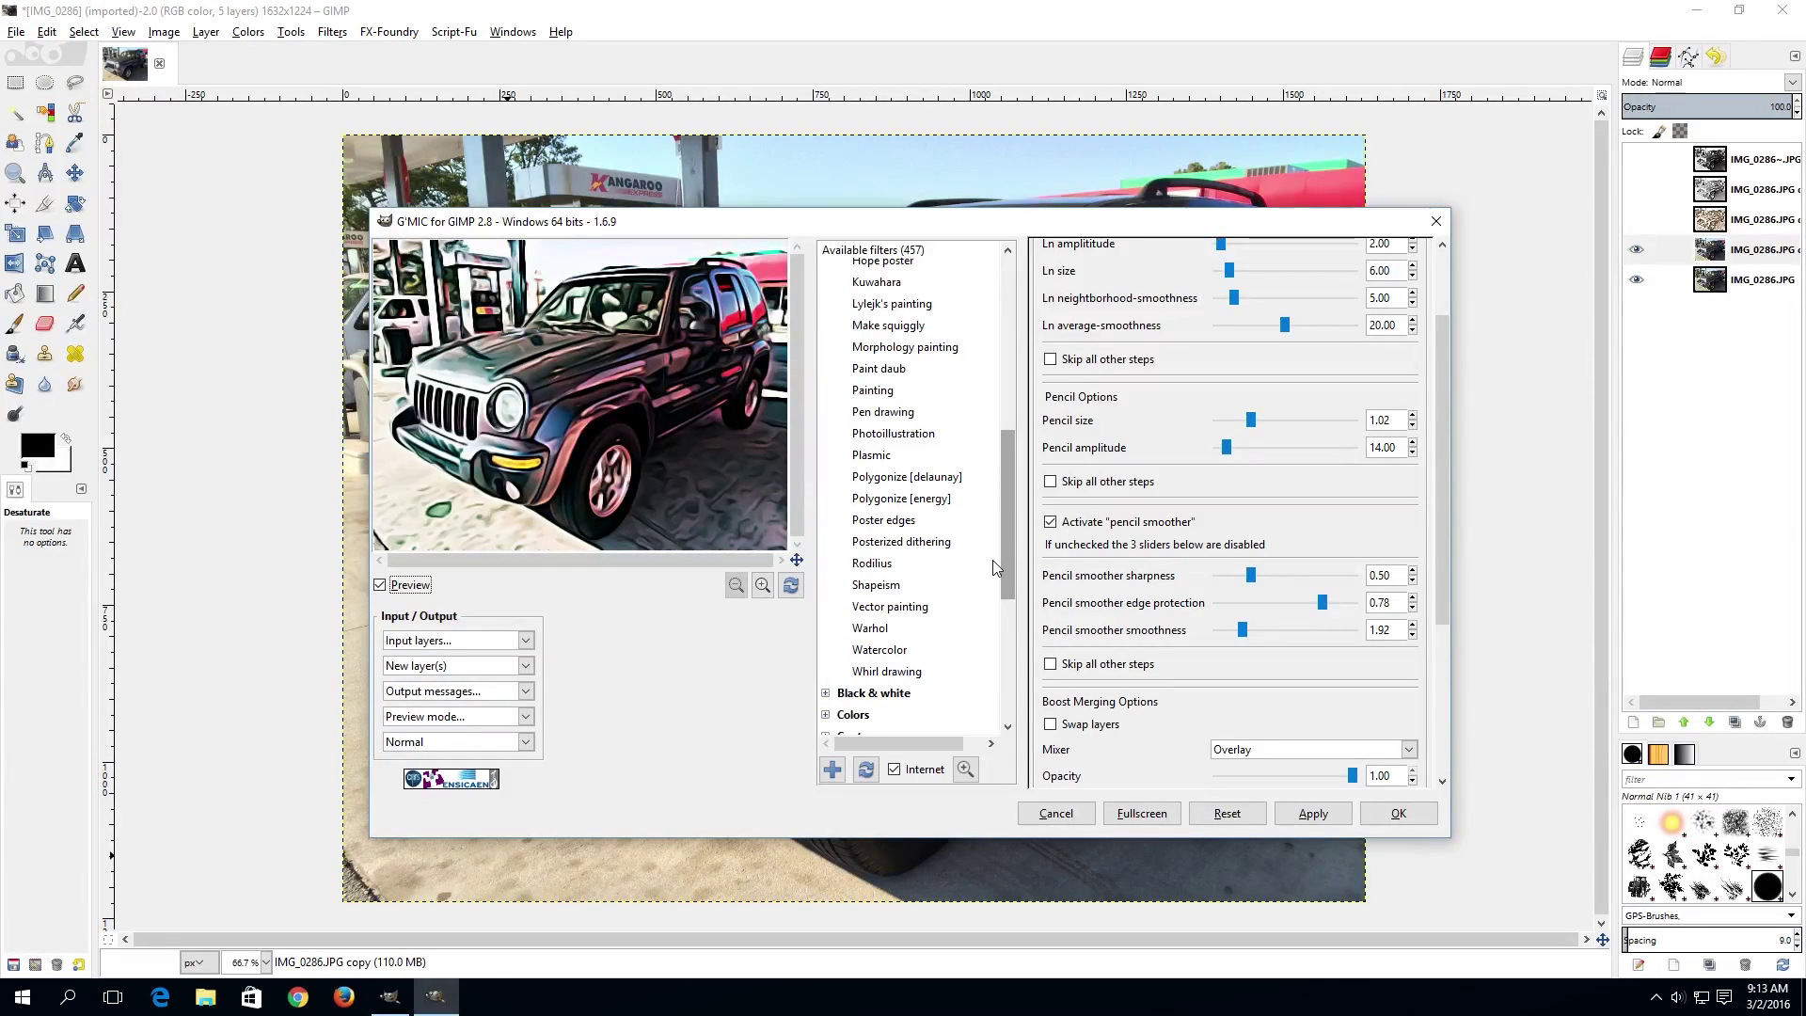
left_click(872, 651)
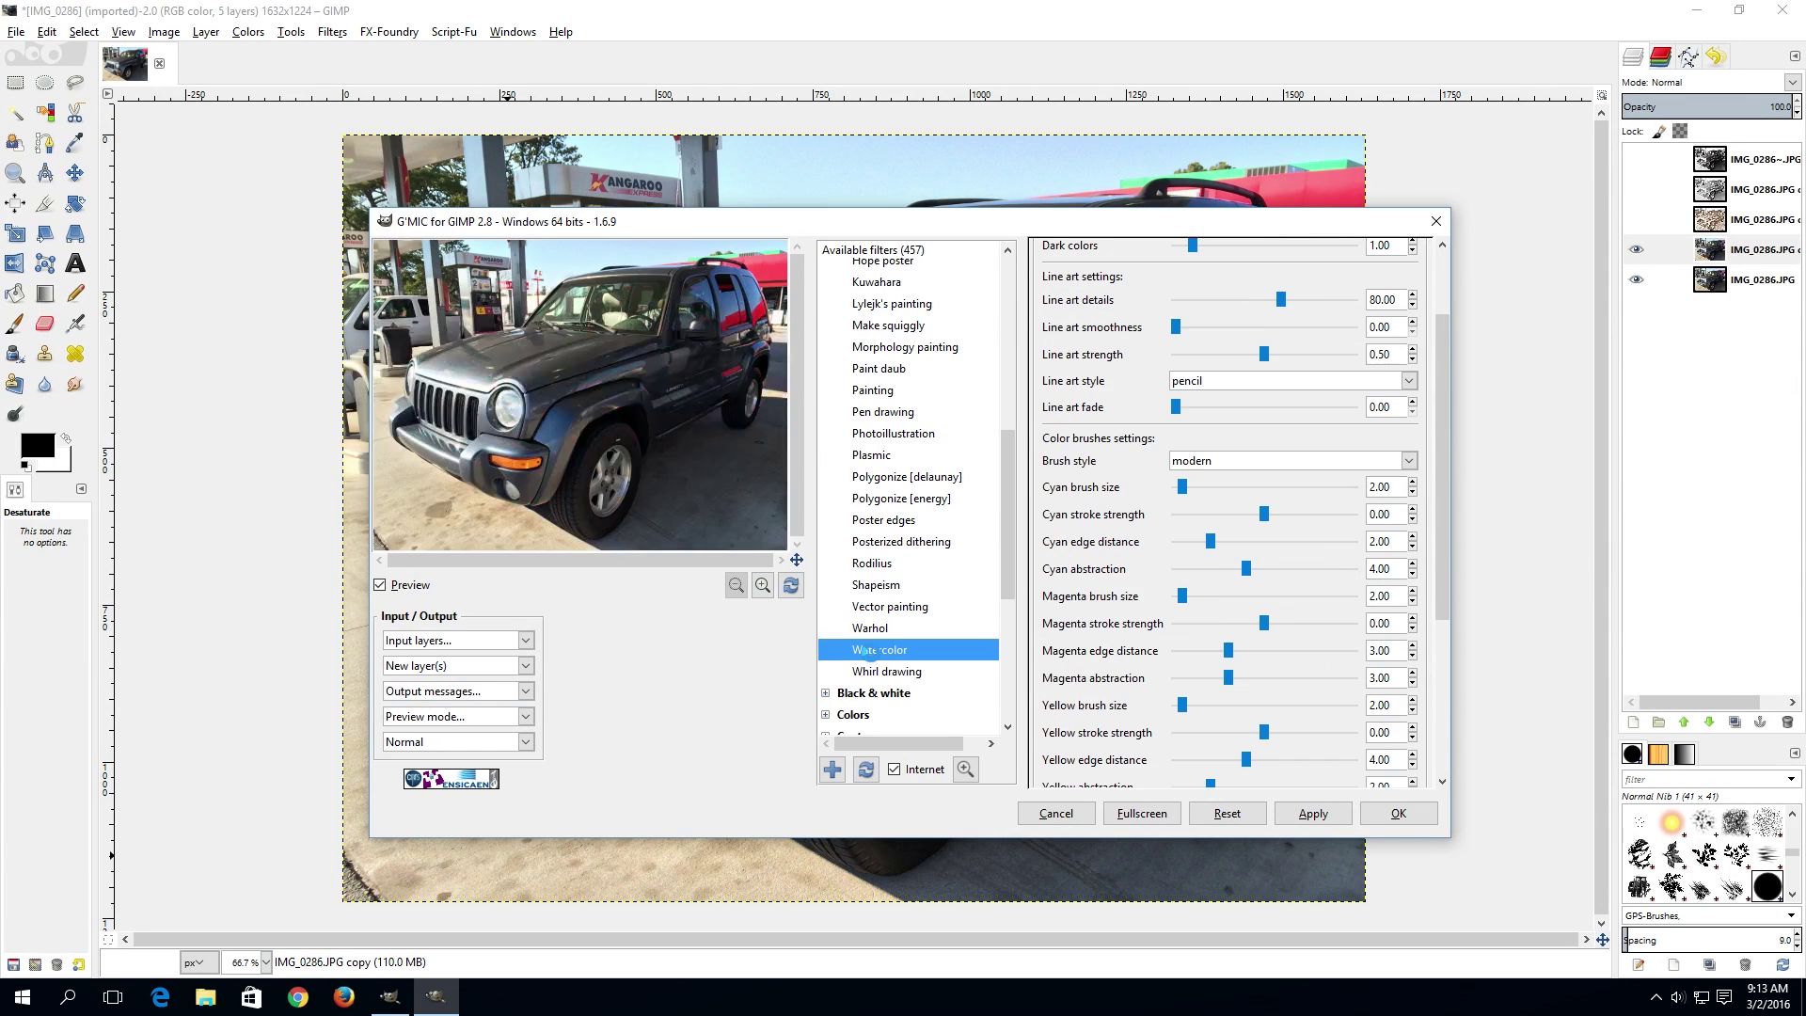
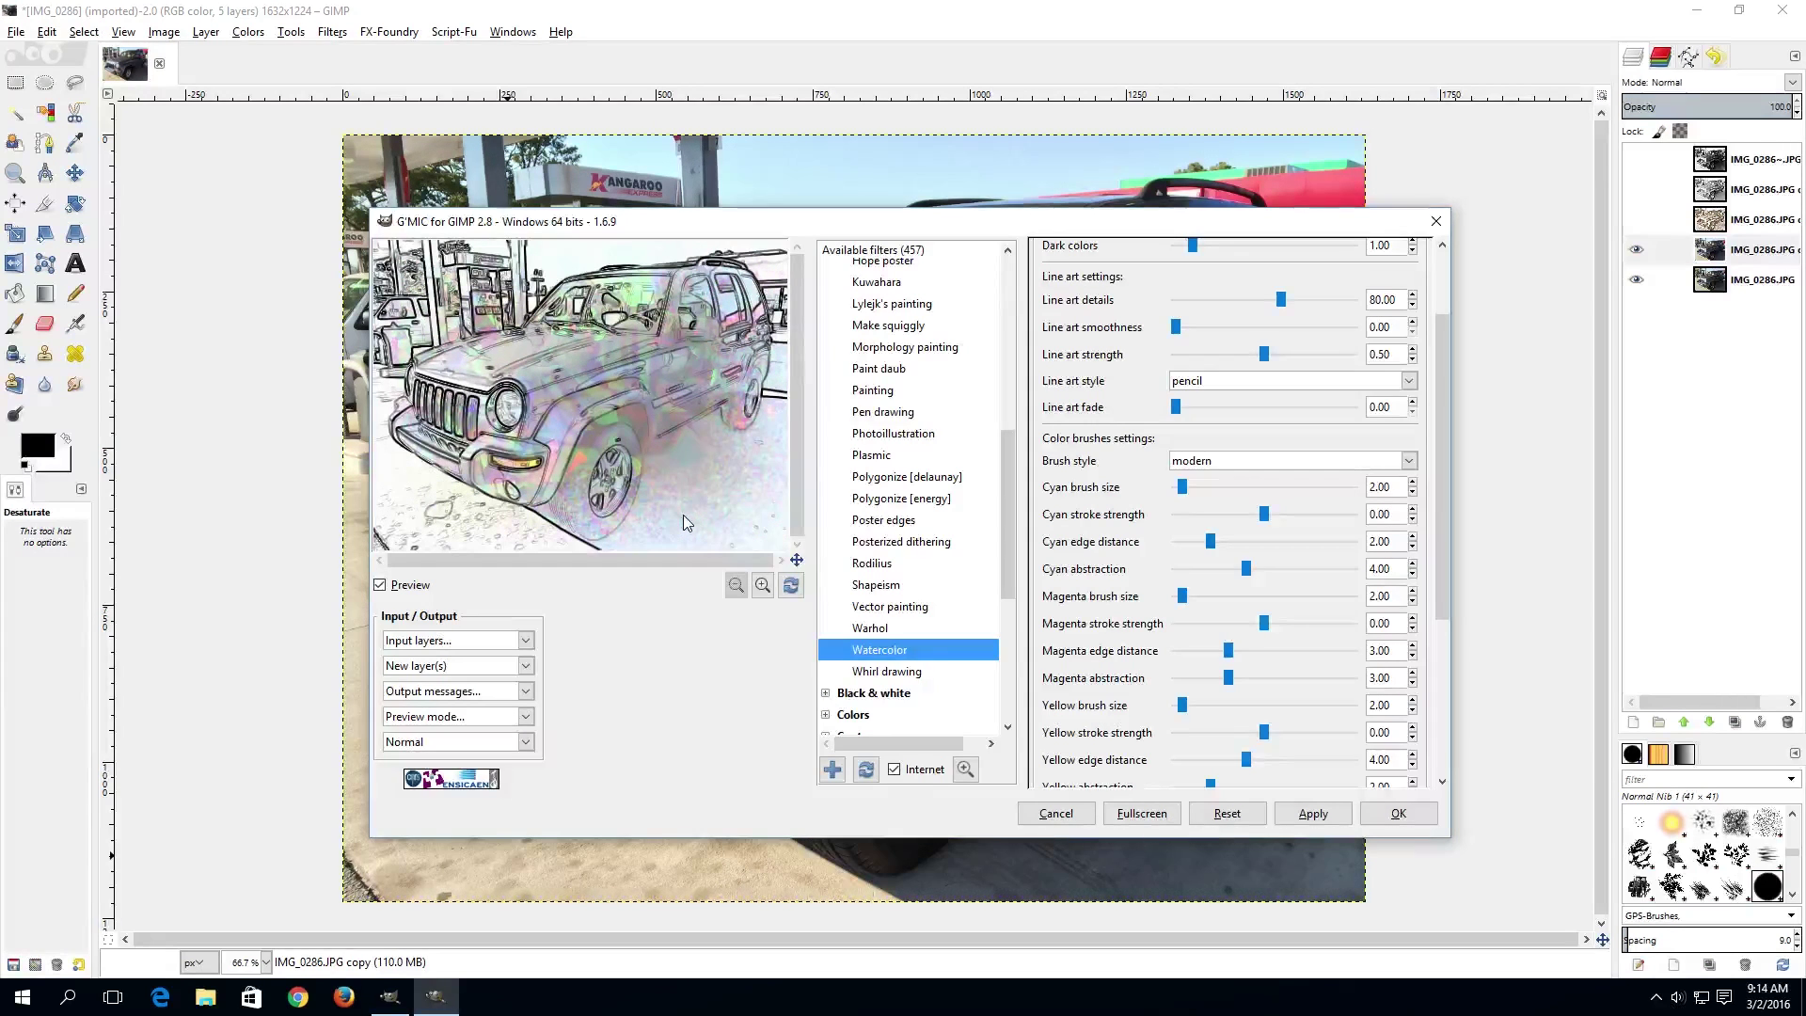
left_click(924, 608)
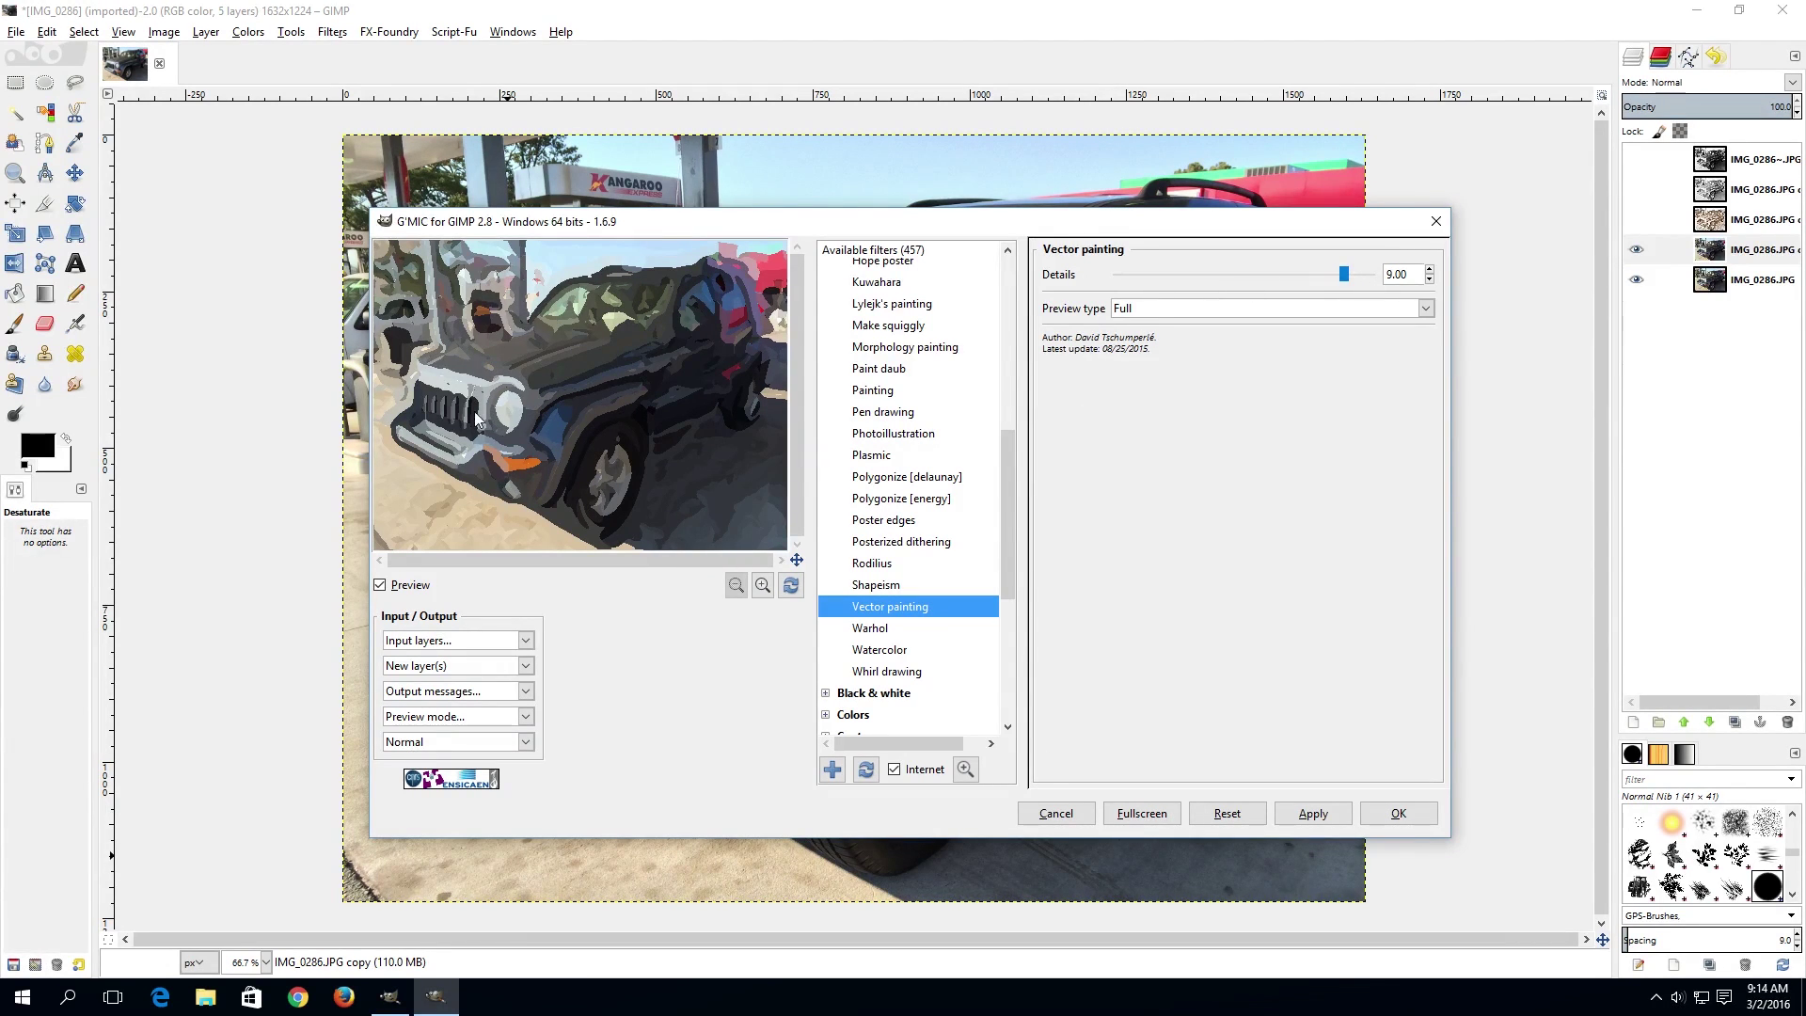
Step: Preview the Rodilius filter on the Jeep photo with the amplitude set to 4.70, and compare it with the unfiltered image
left_click(892, 568)
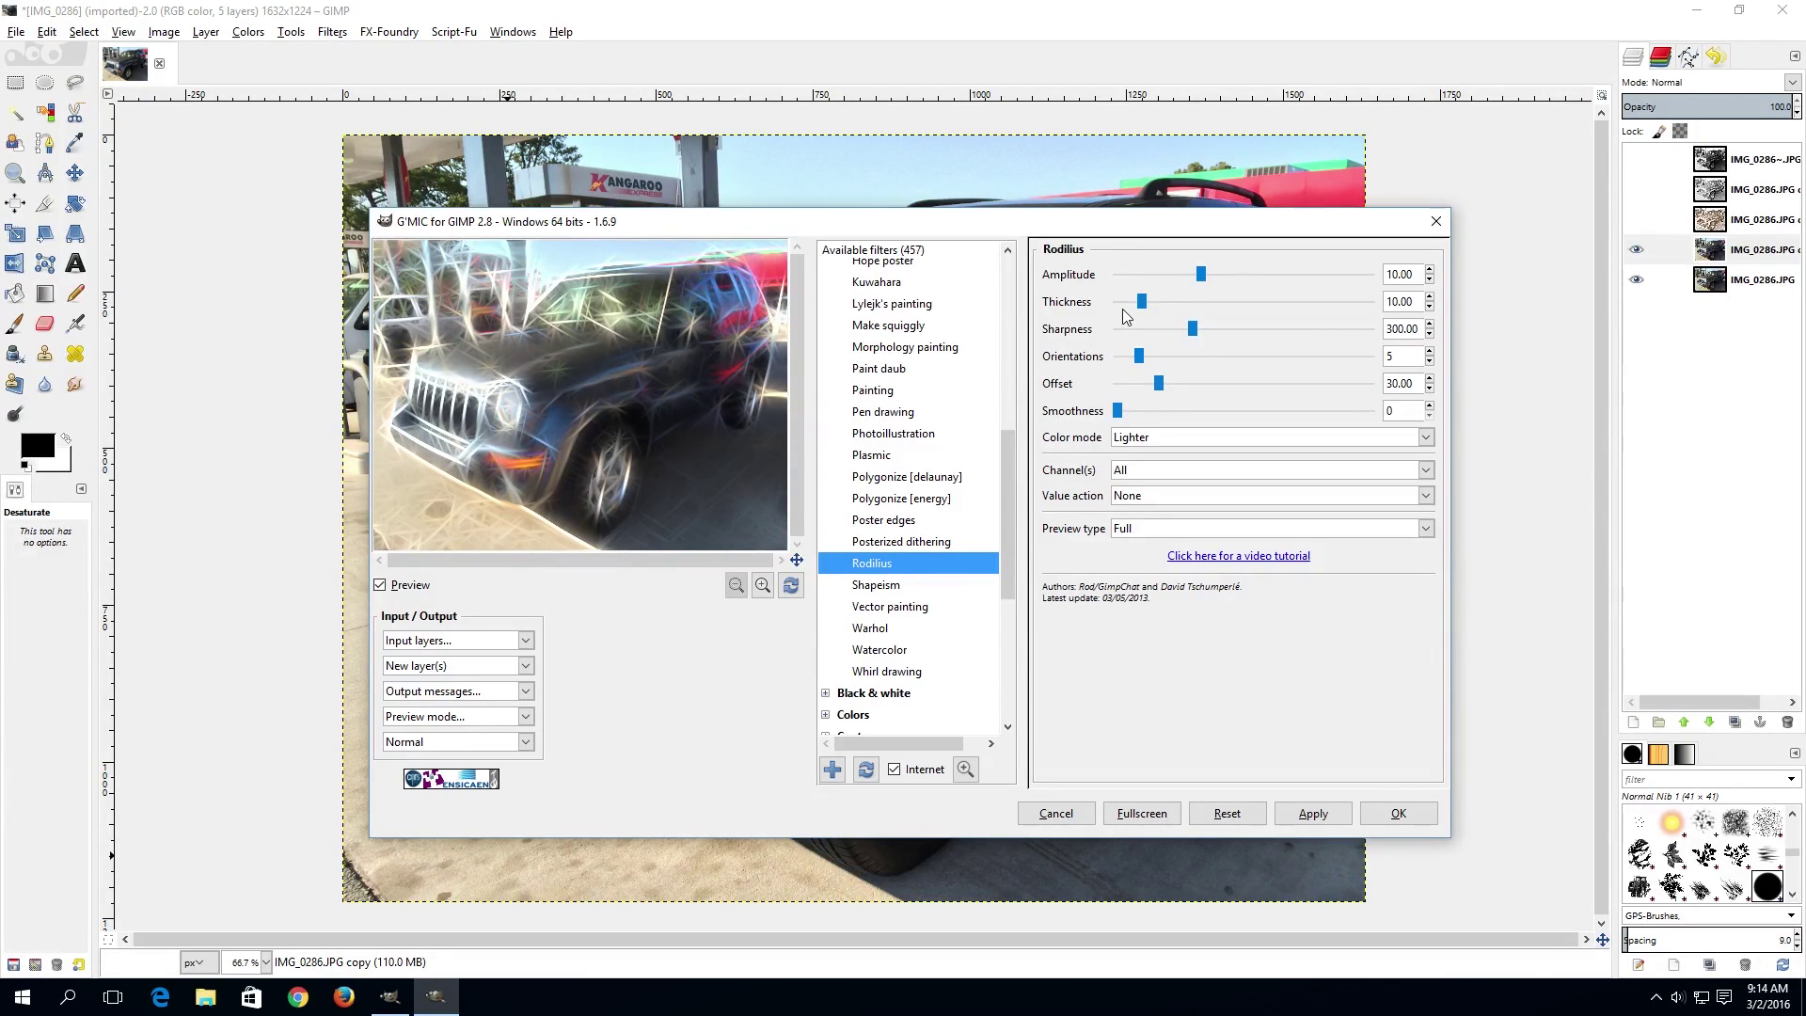
left_click_drag(1198, 275, 1152, 275)
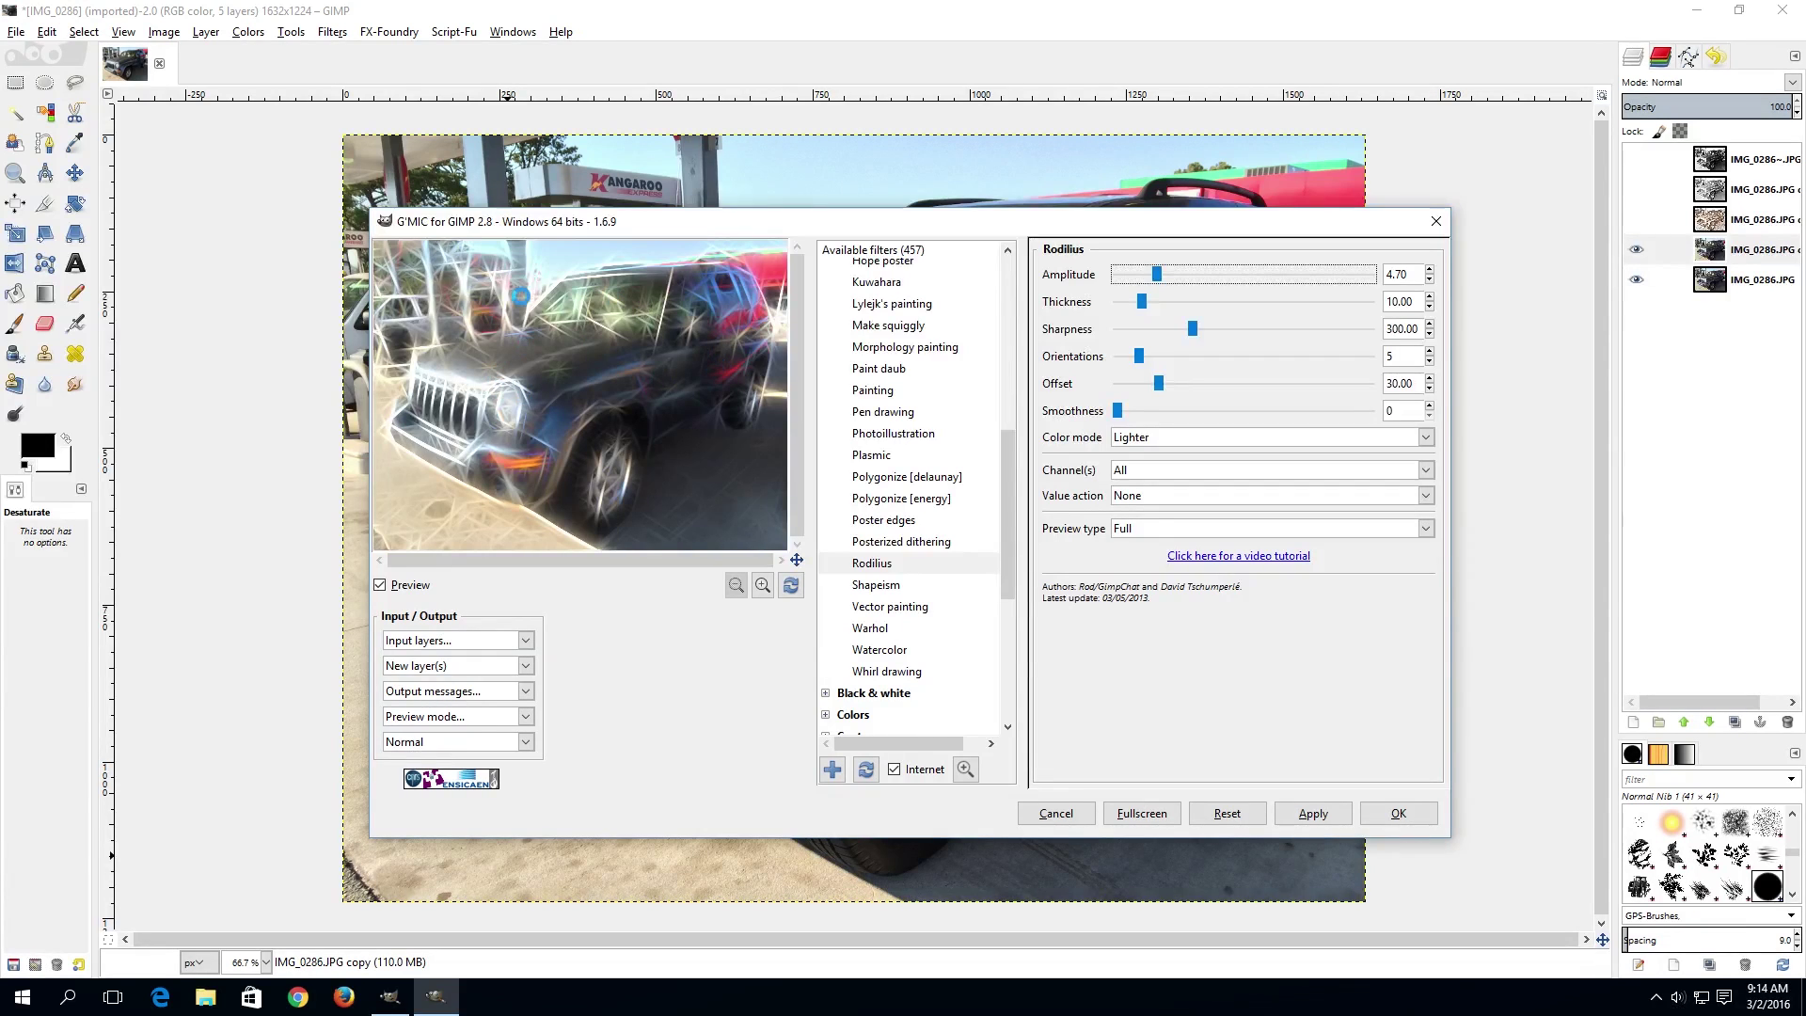
left_click(672, 475)
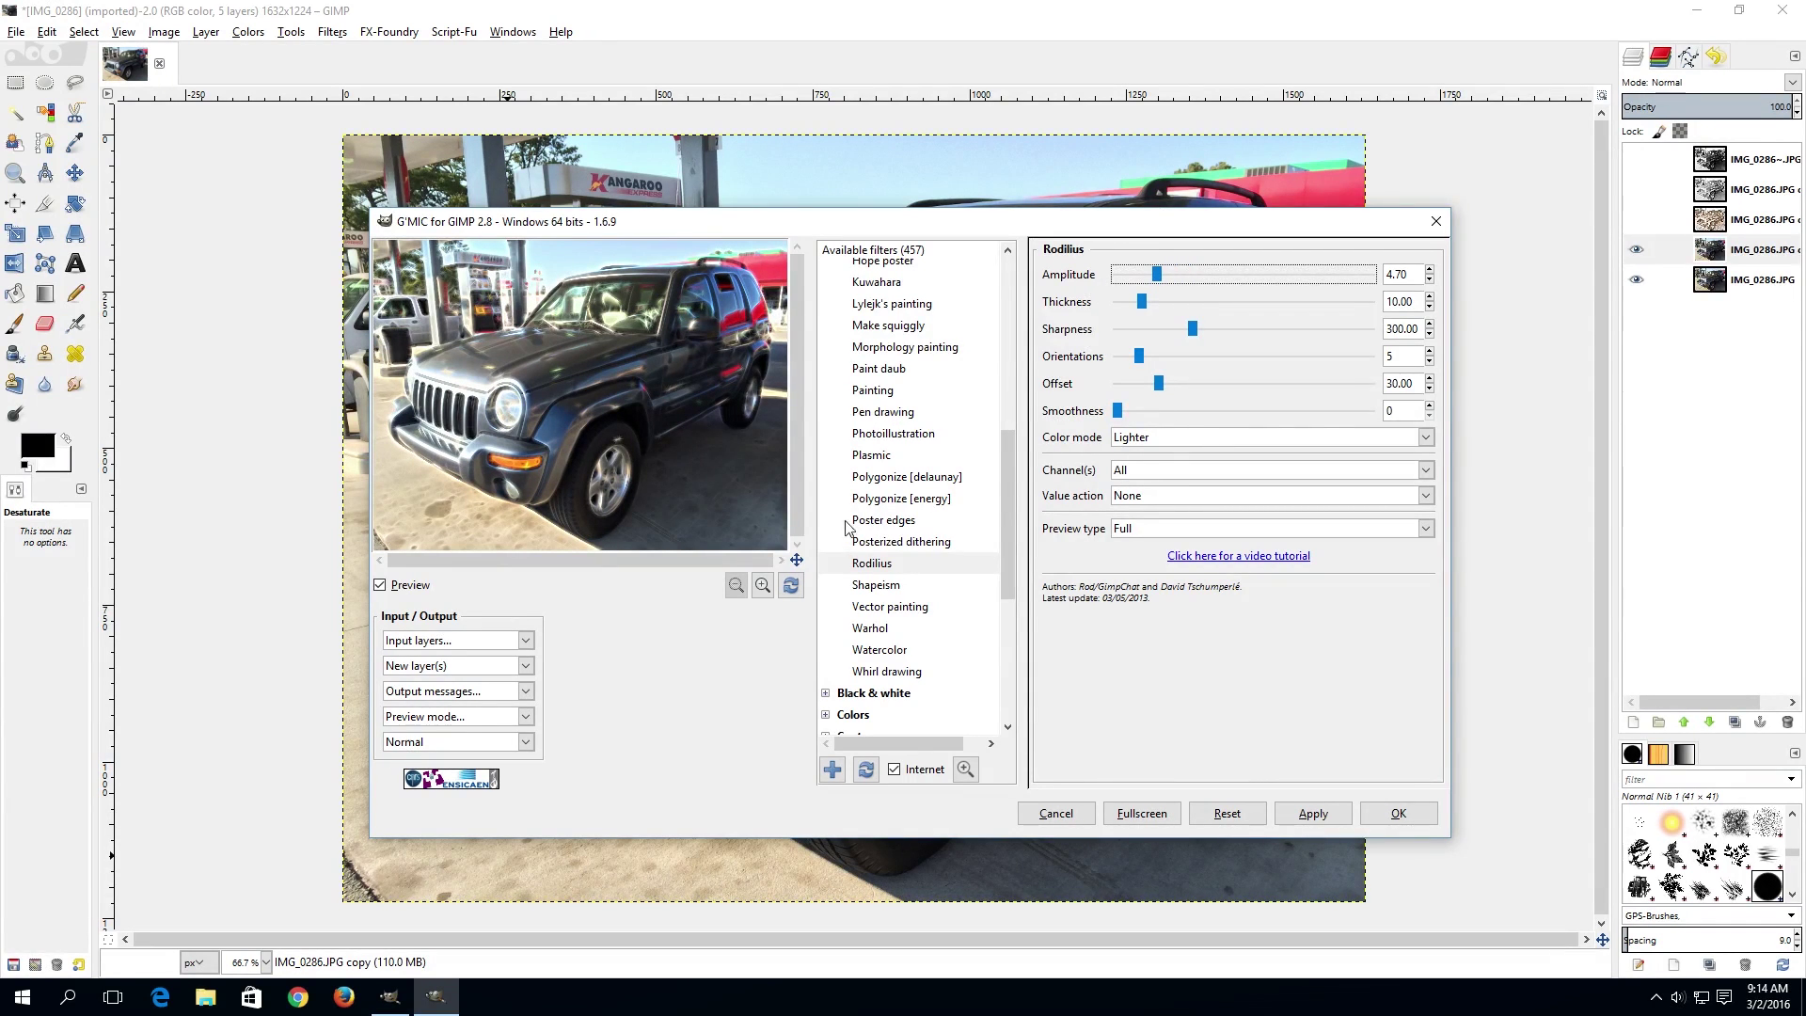
Step: Preview the Poster edges filter with its default settings on the hood and front of the Jeep
left_click(889, 521)
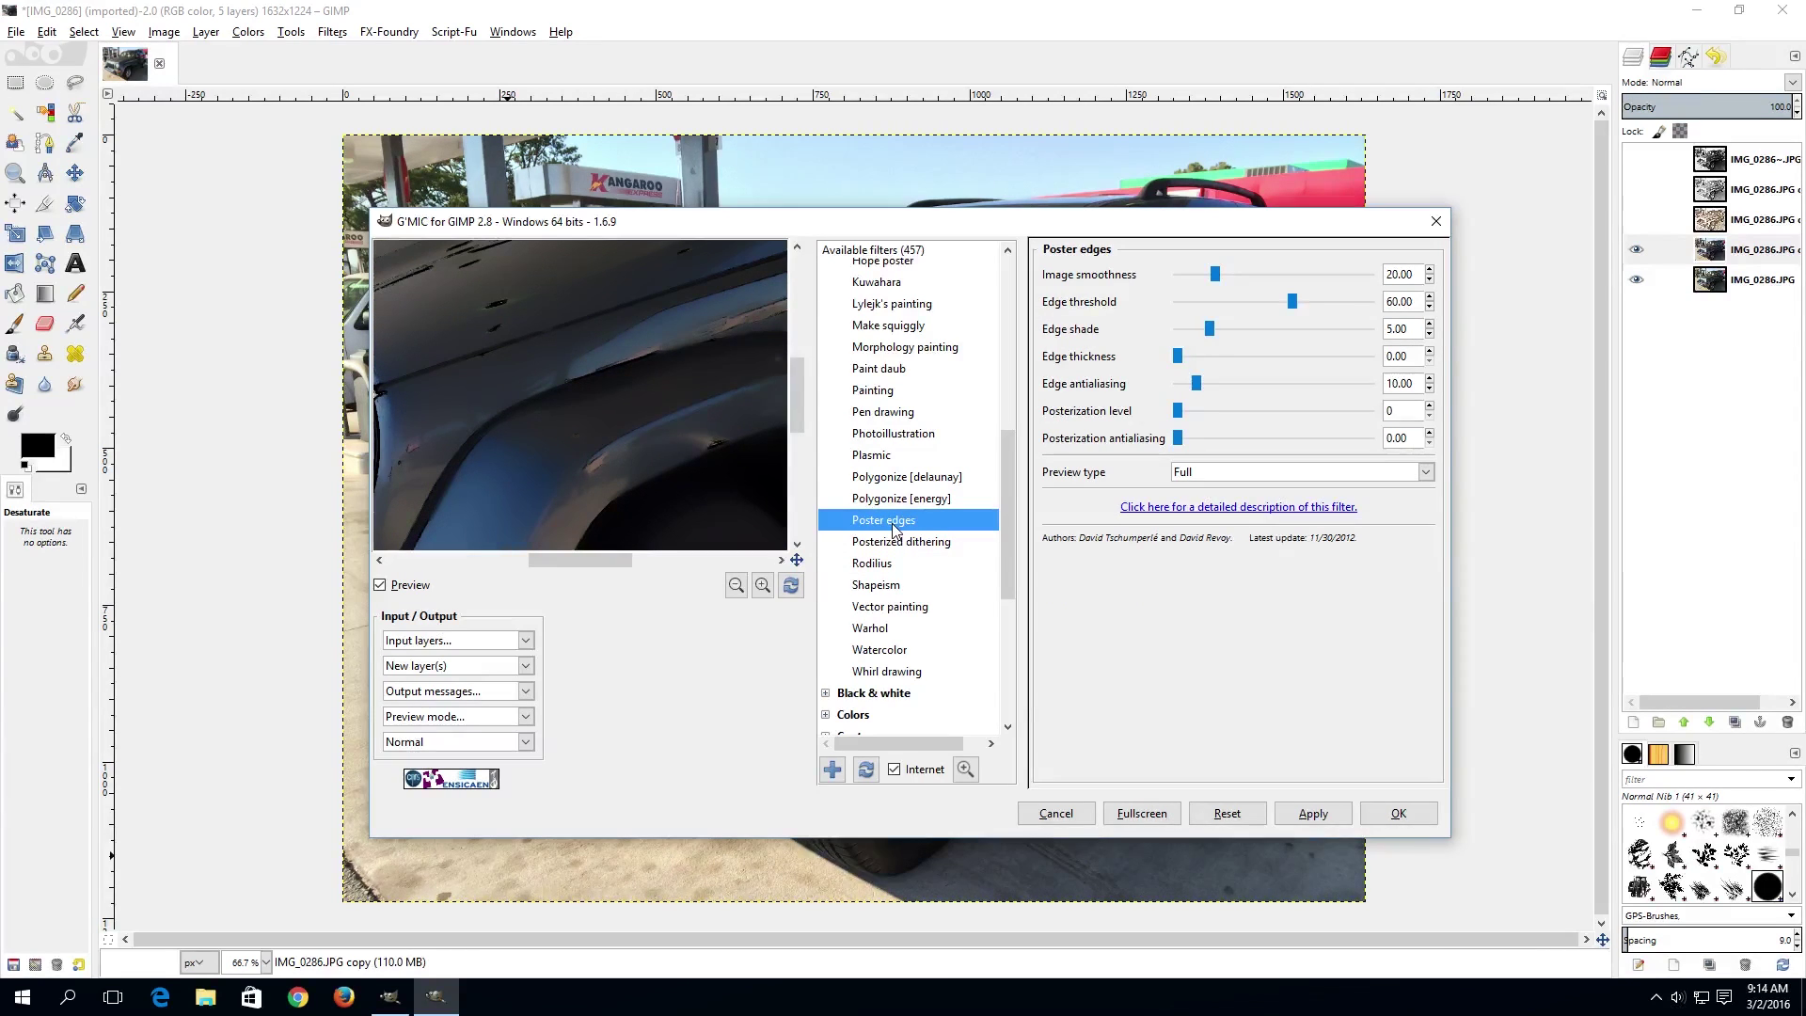
left_click_drag(530, 391, 730, 496)
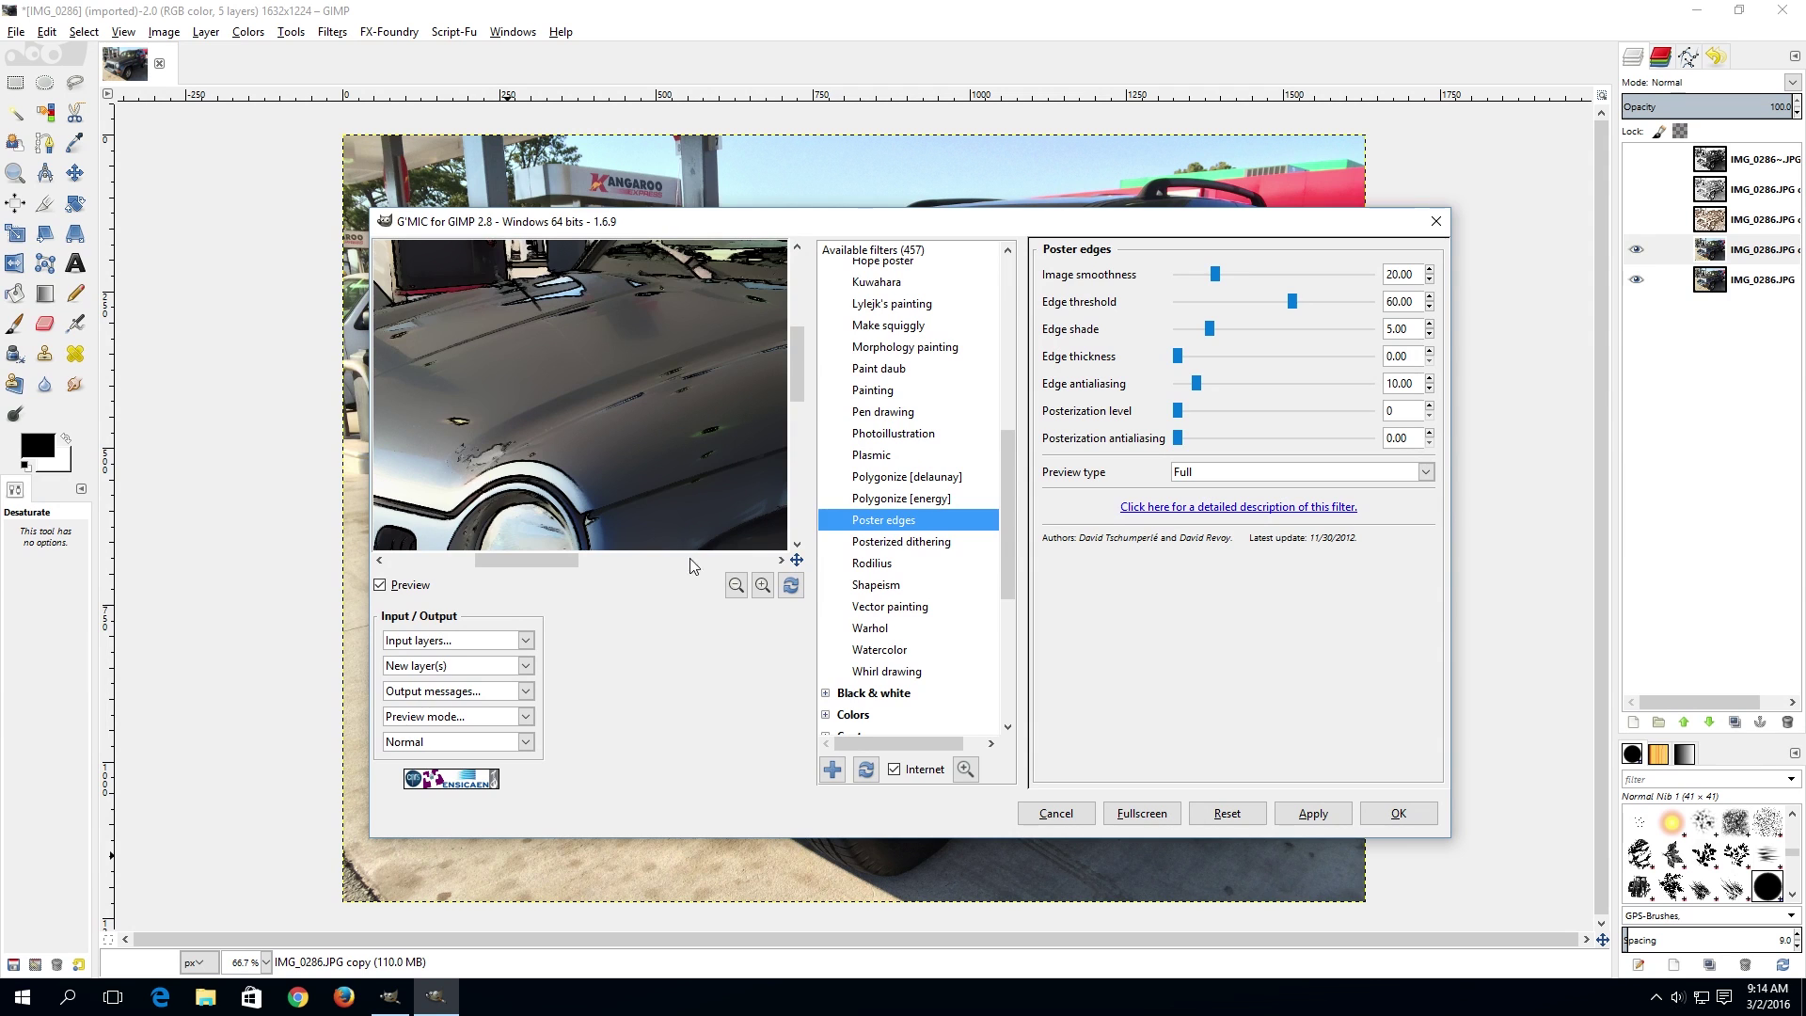
left_click(737, 585)
left_click(737, 586)
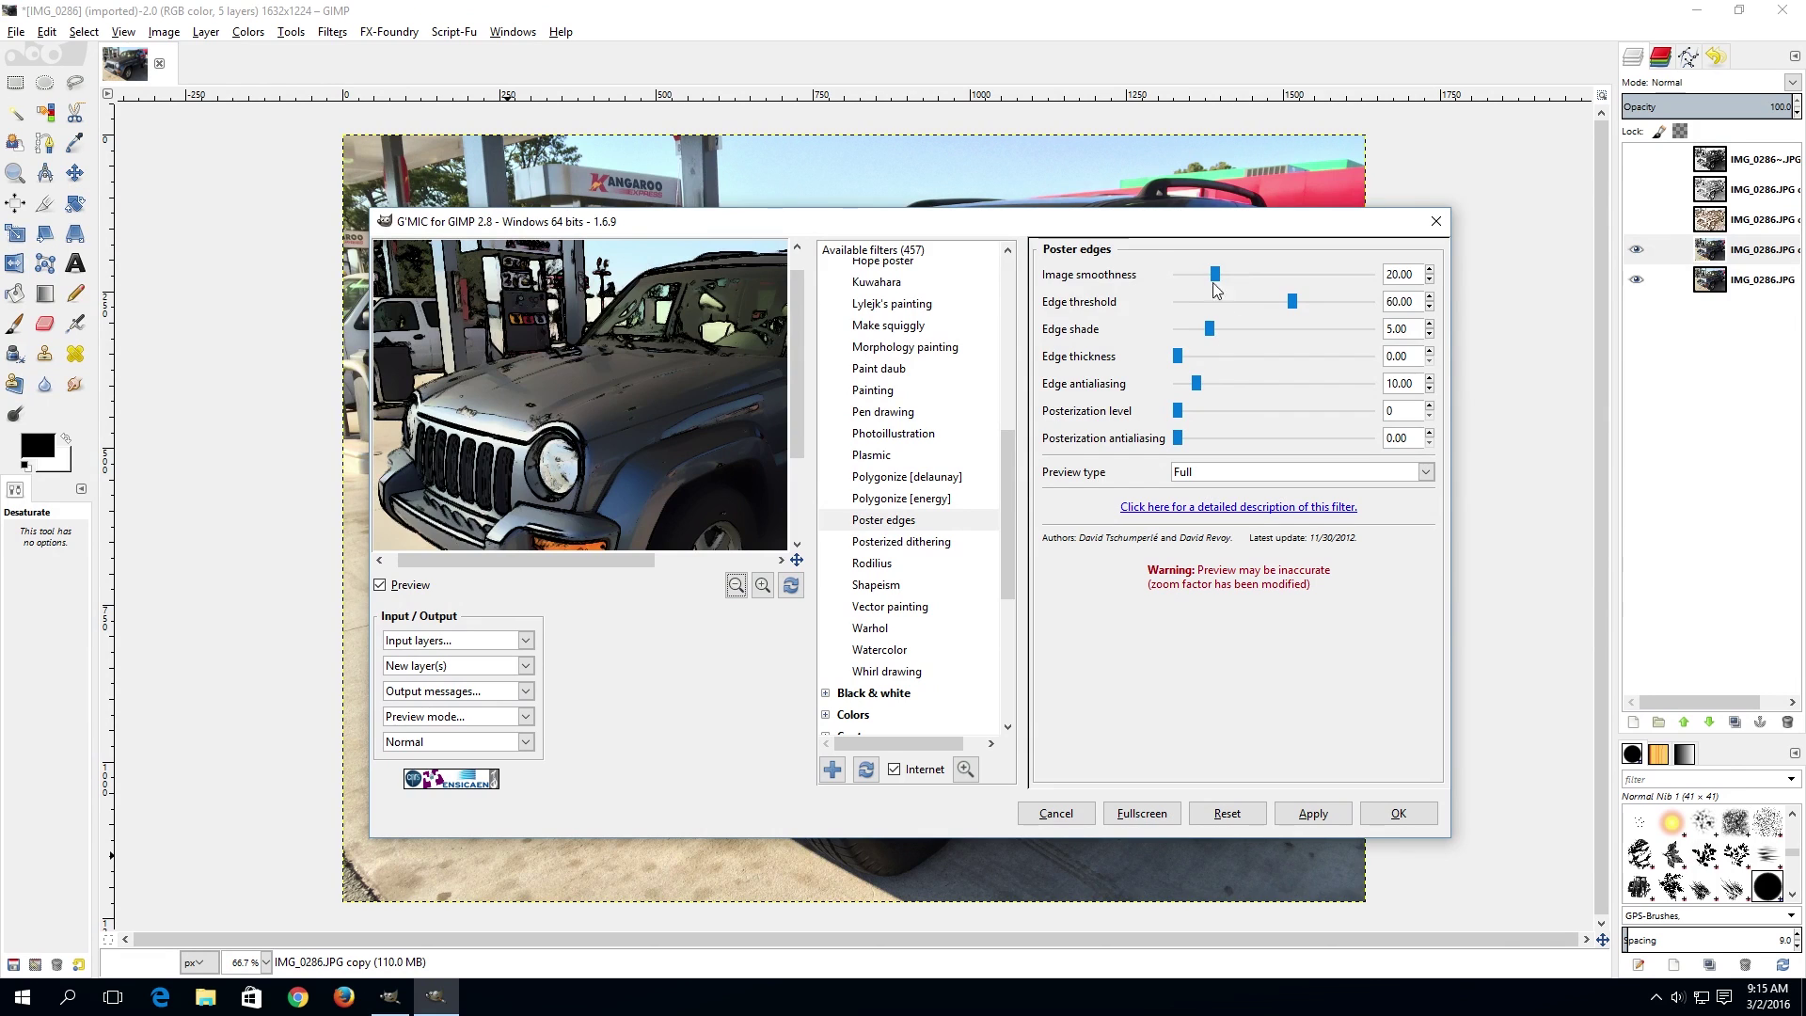
Step: Preview the Pen drawing filter on the Jeep's details and the Painting filter on the entire photo
left_click(903, 414)
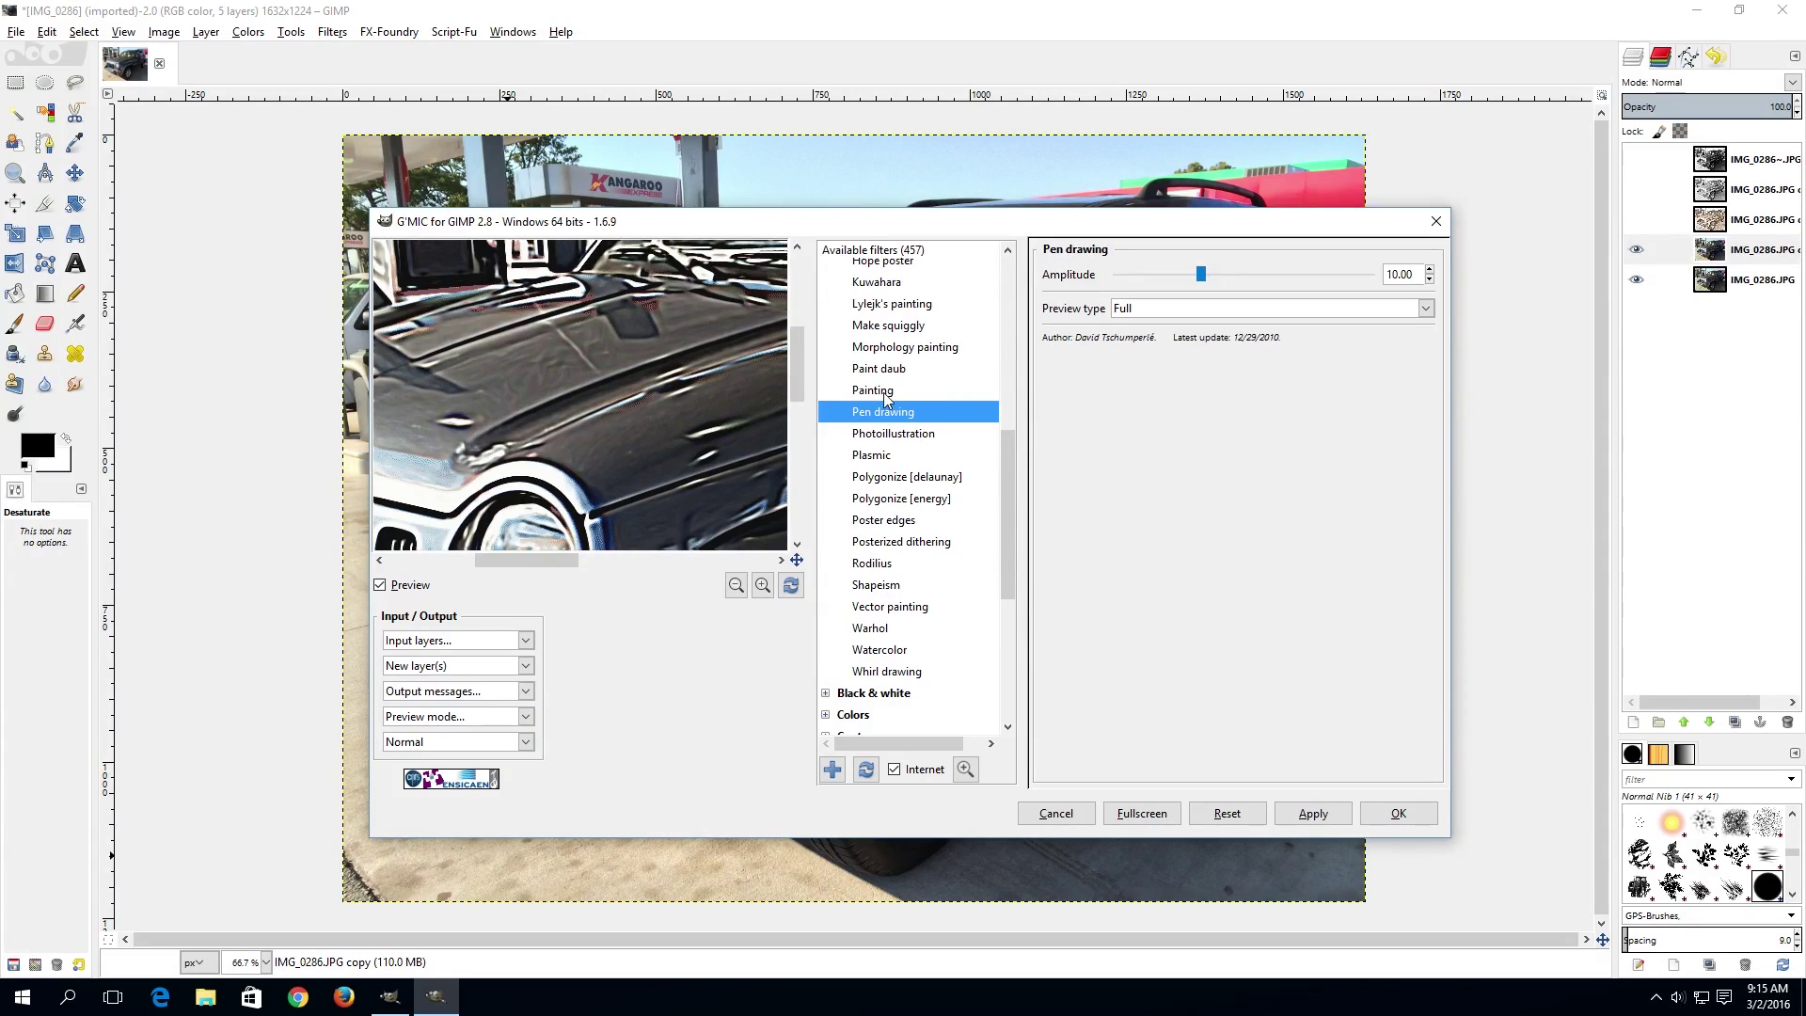
left_click_drag(641, 420, 397, 534)
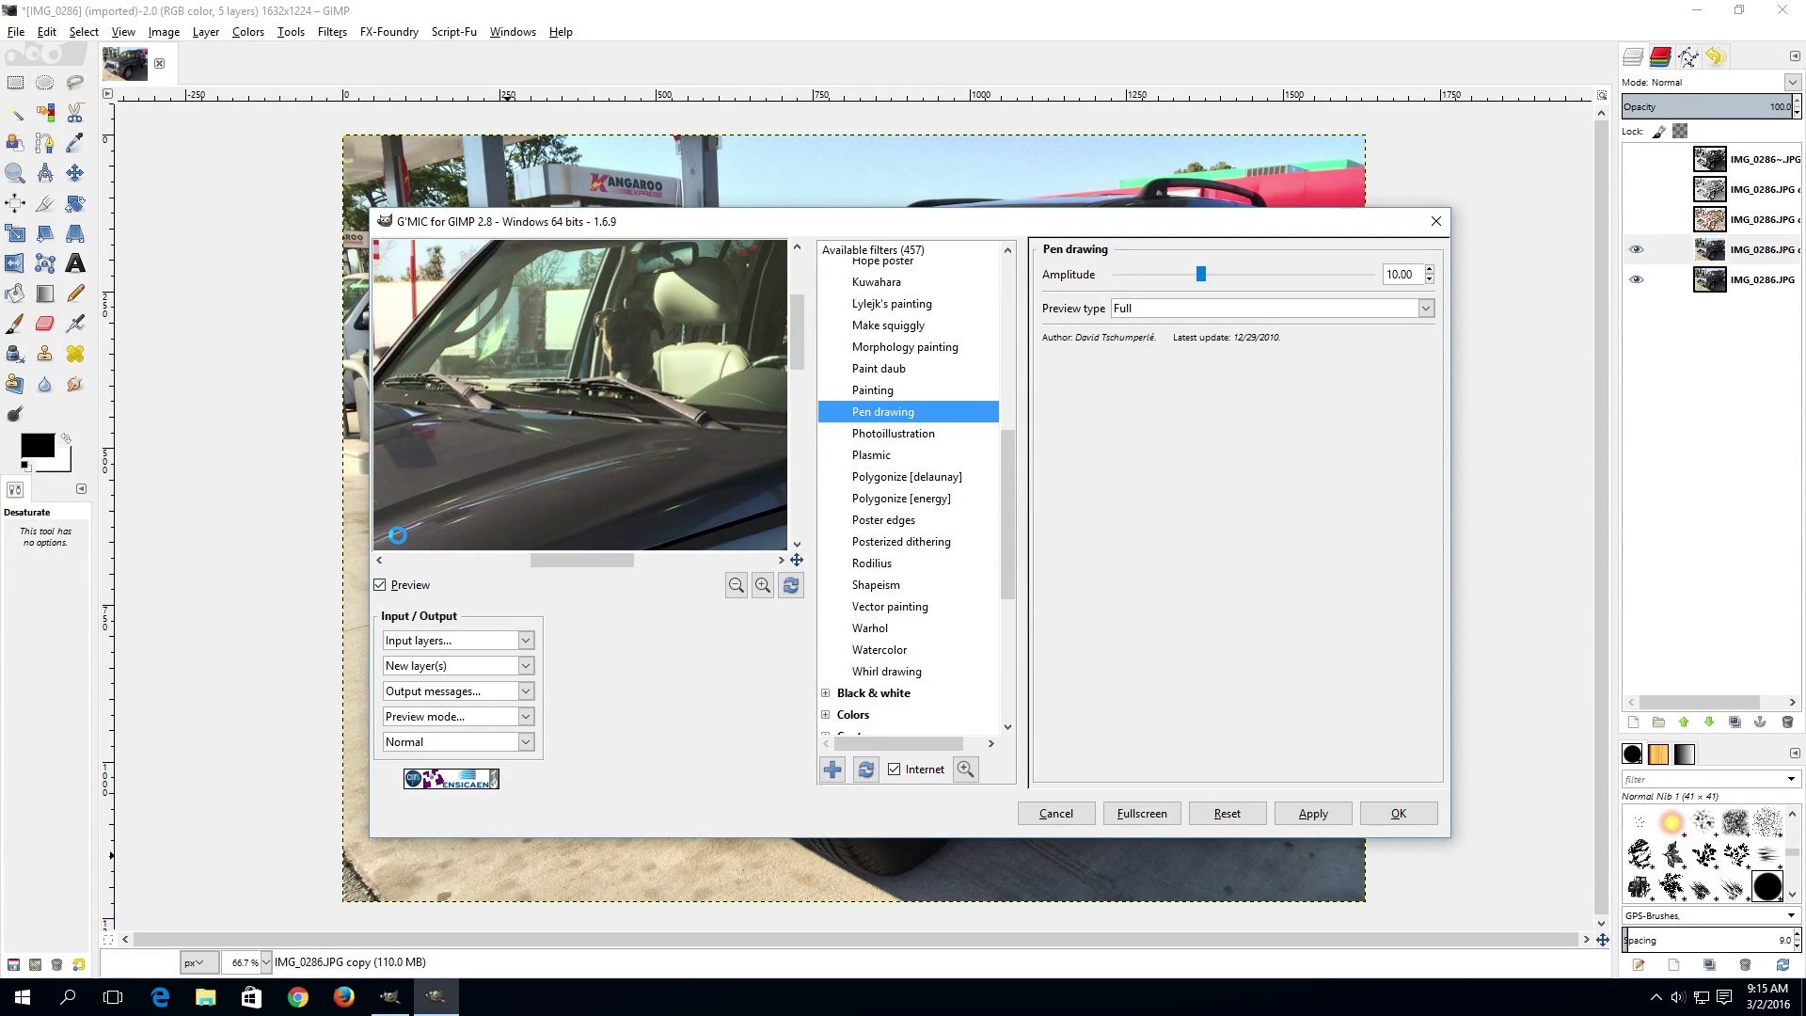
left_click(895, 392)
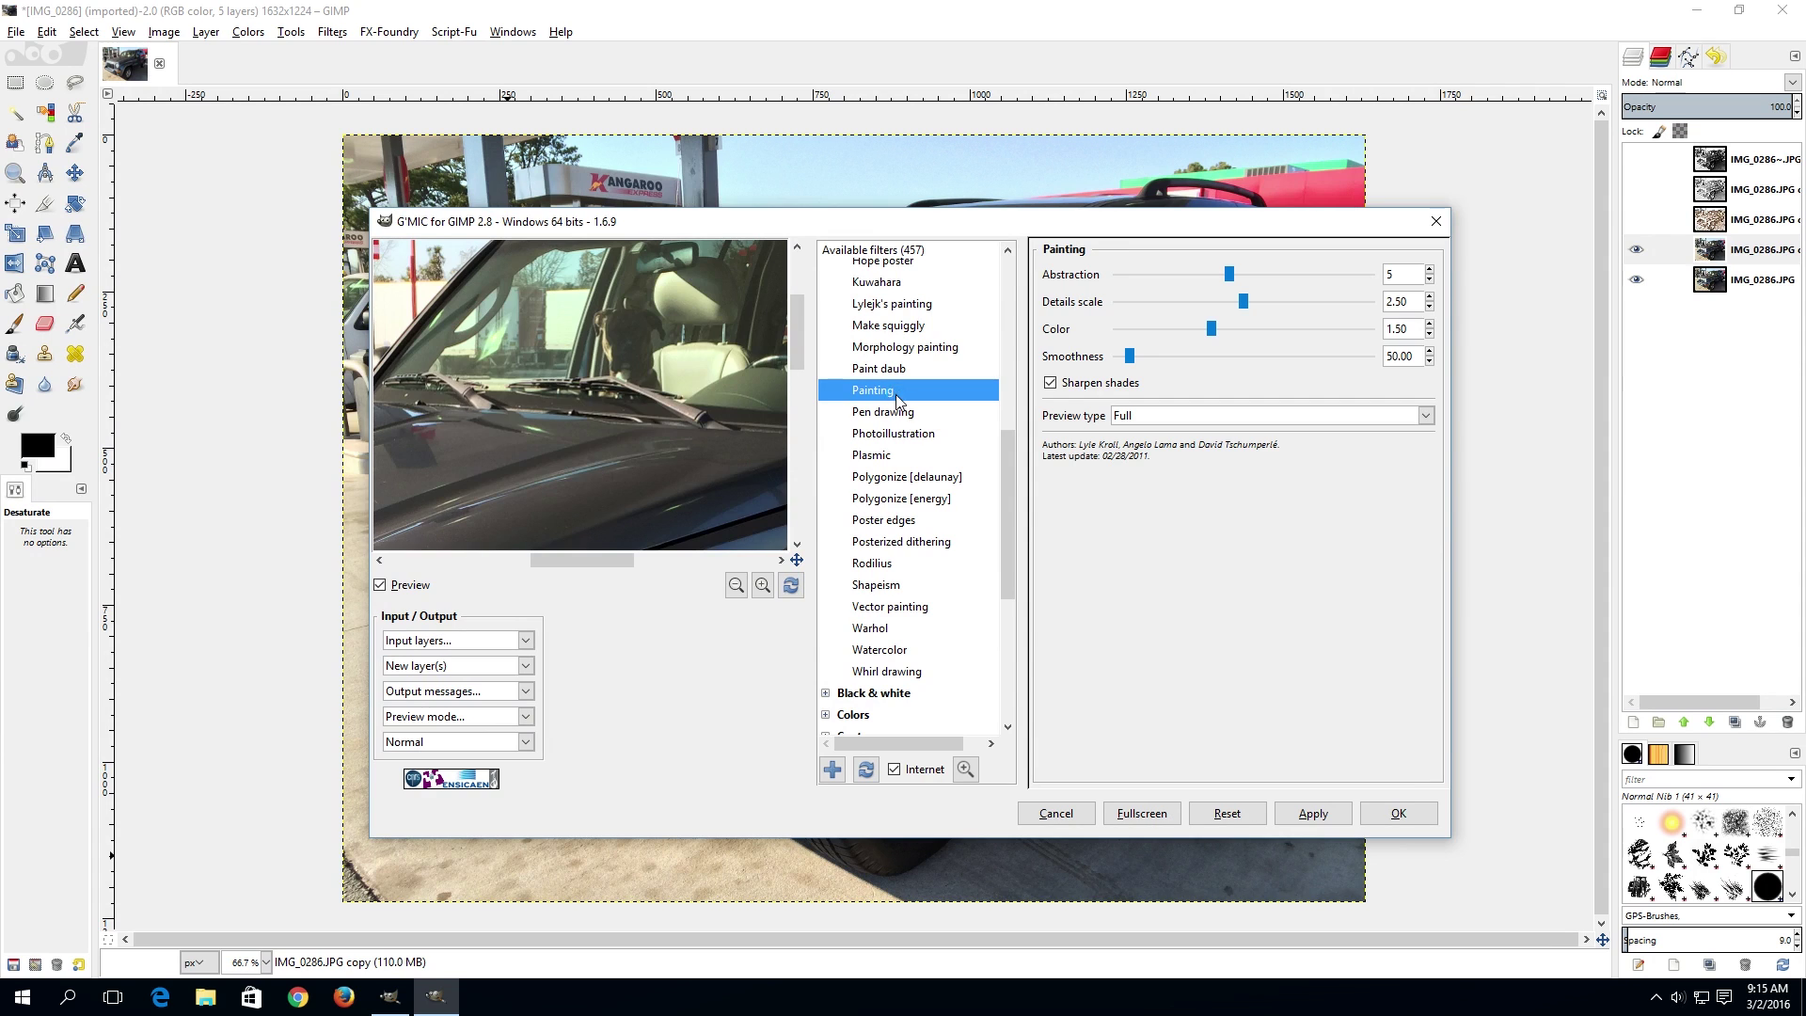
left_click(739, 588)
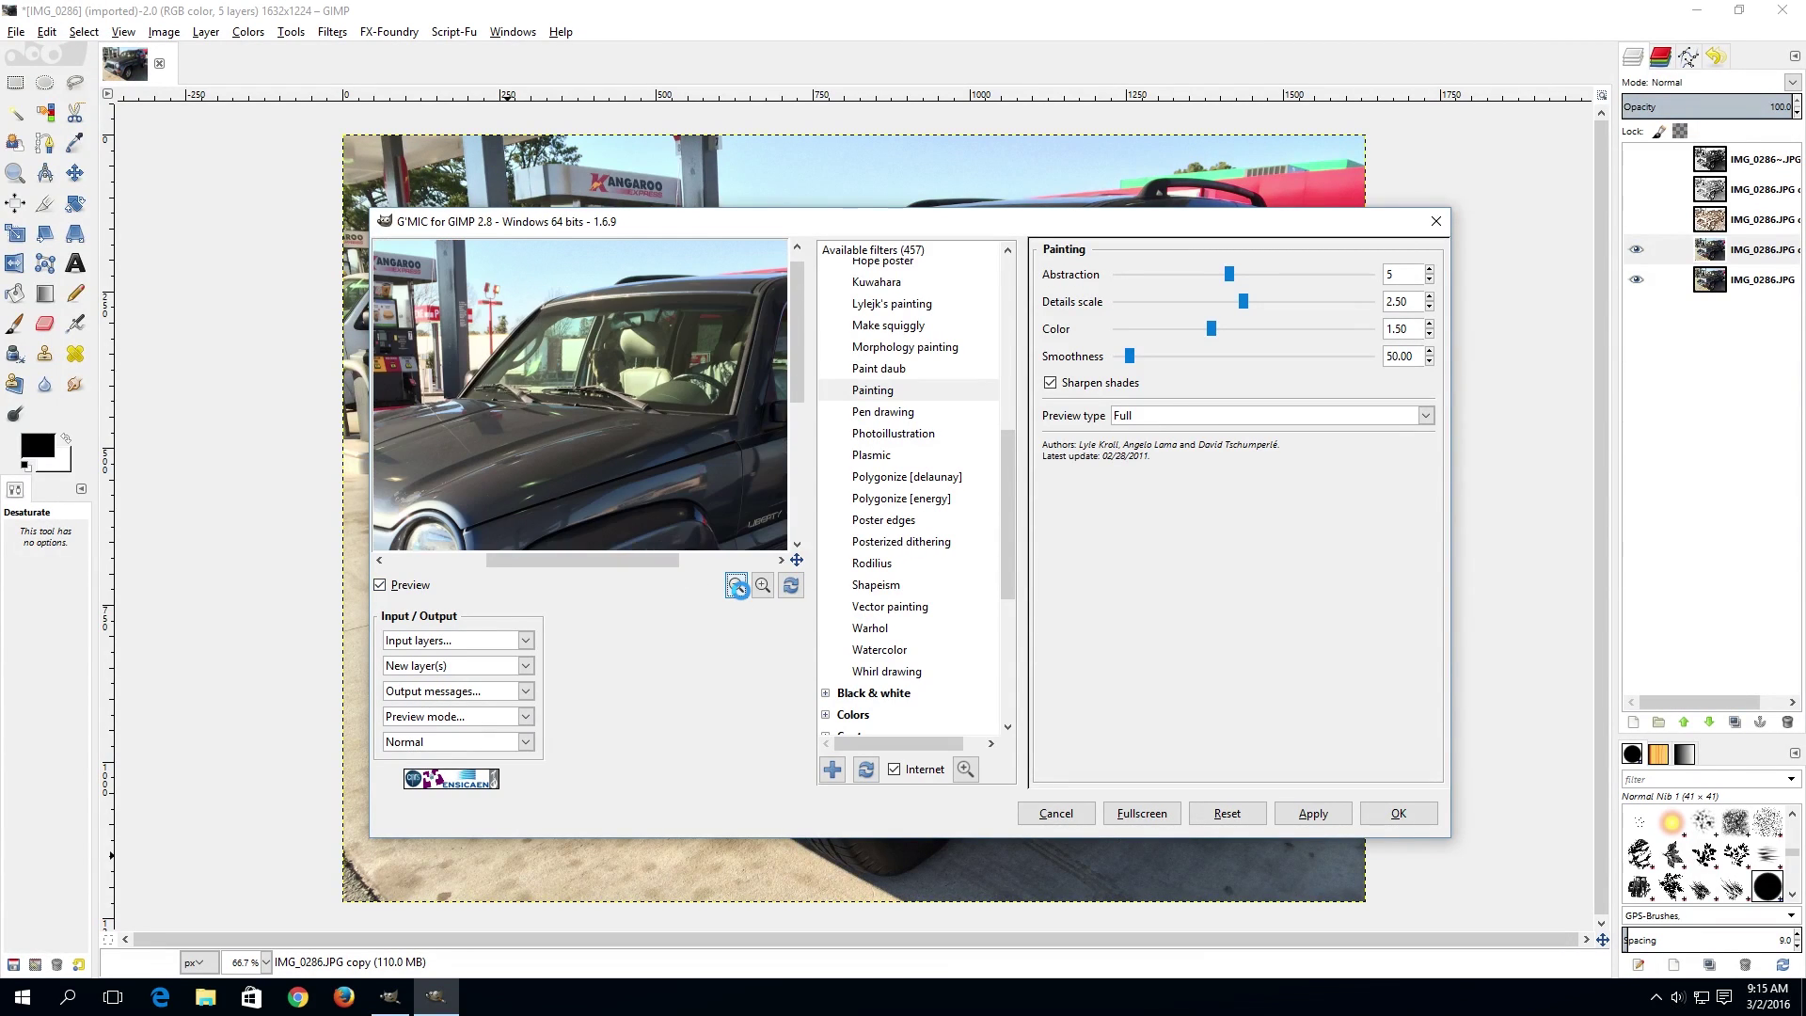
left_click(738, 588)
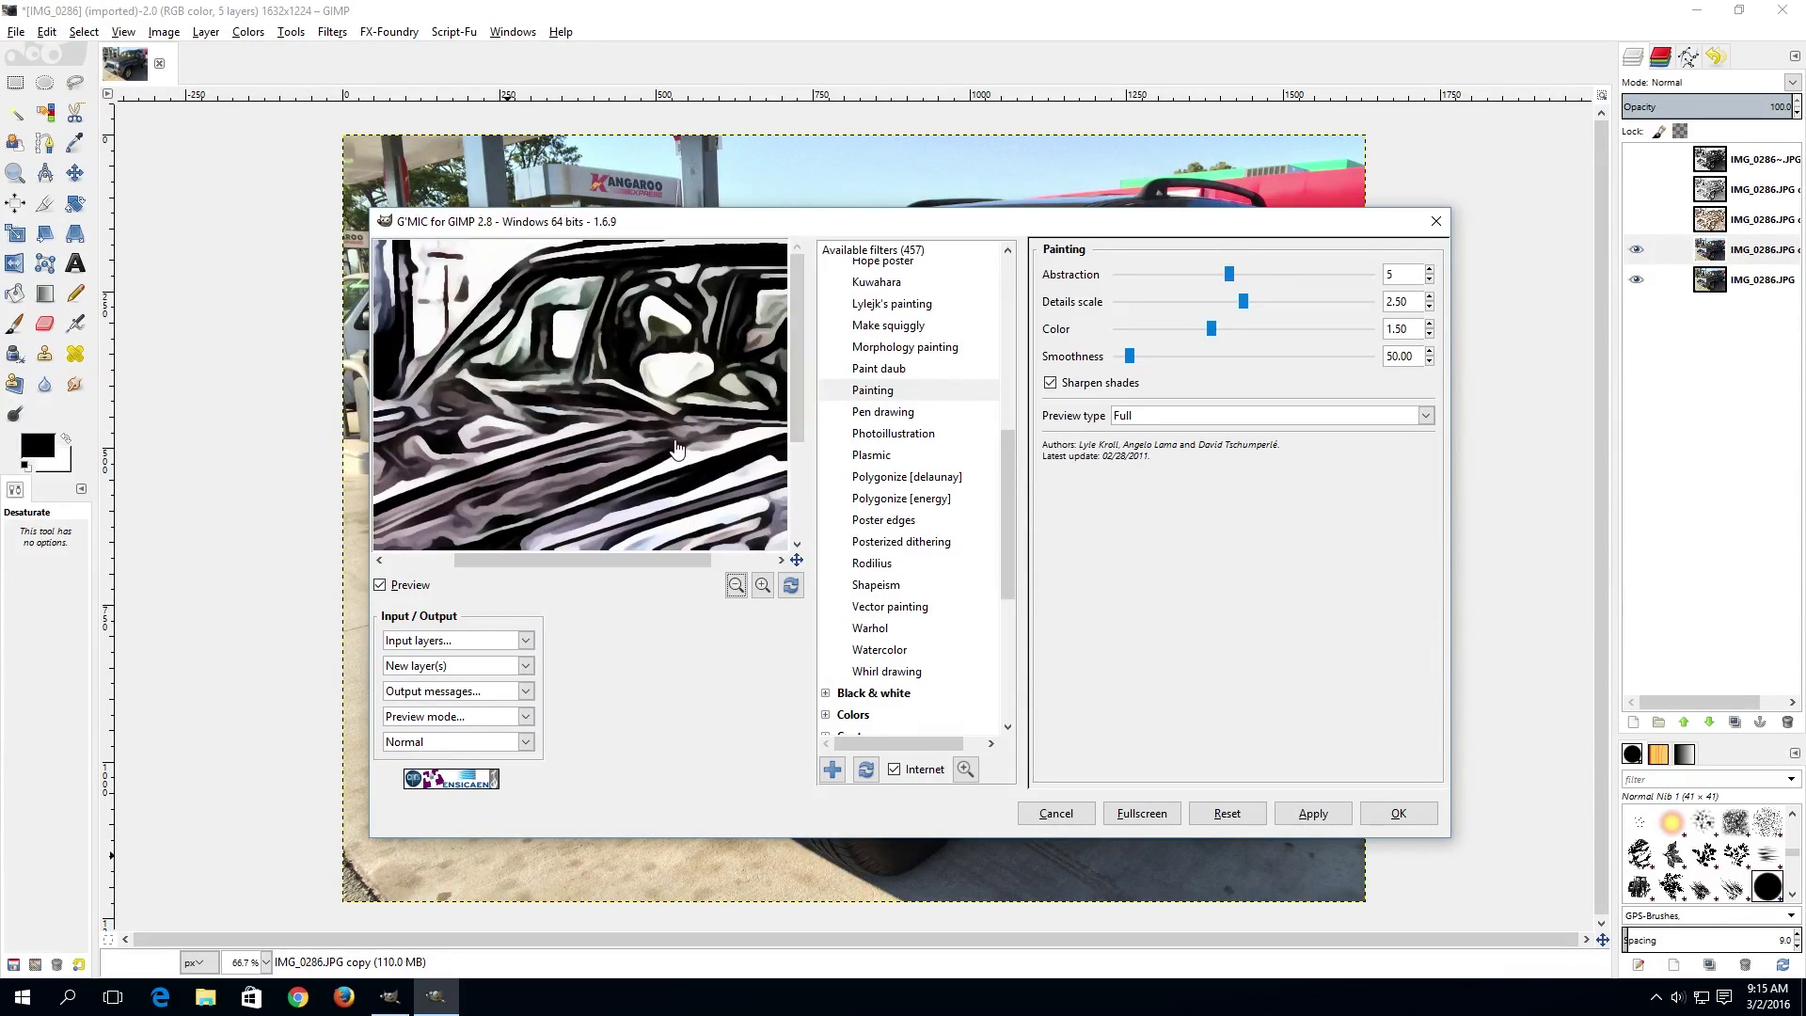
left_click(730, 585)
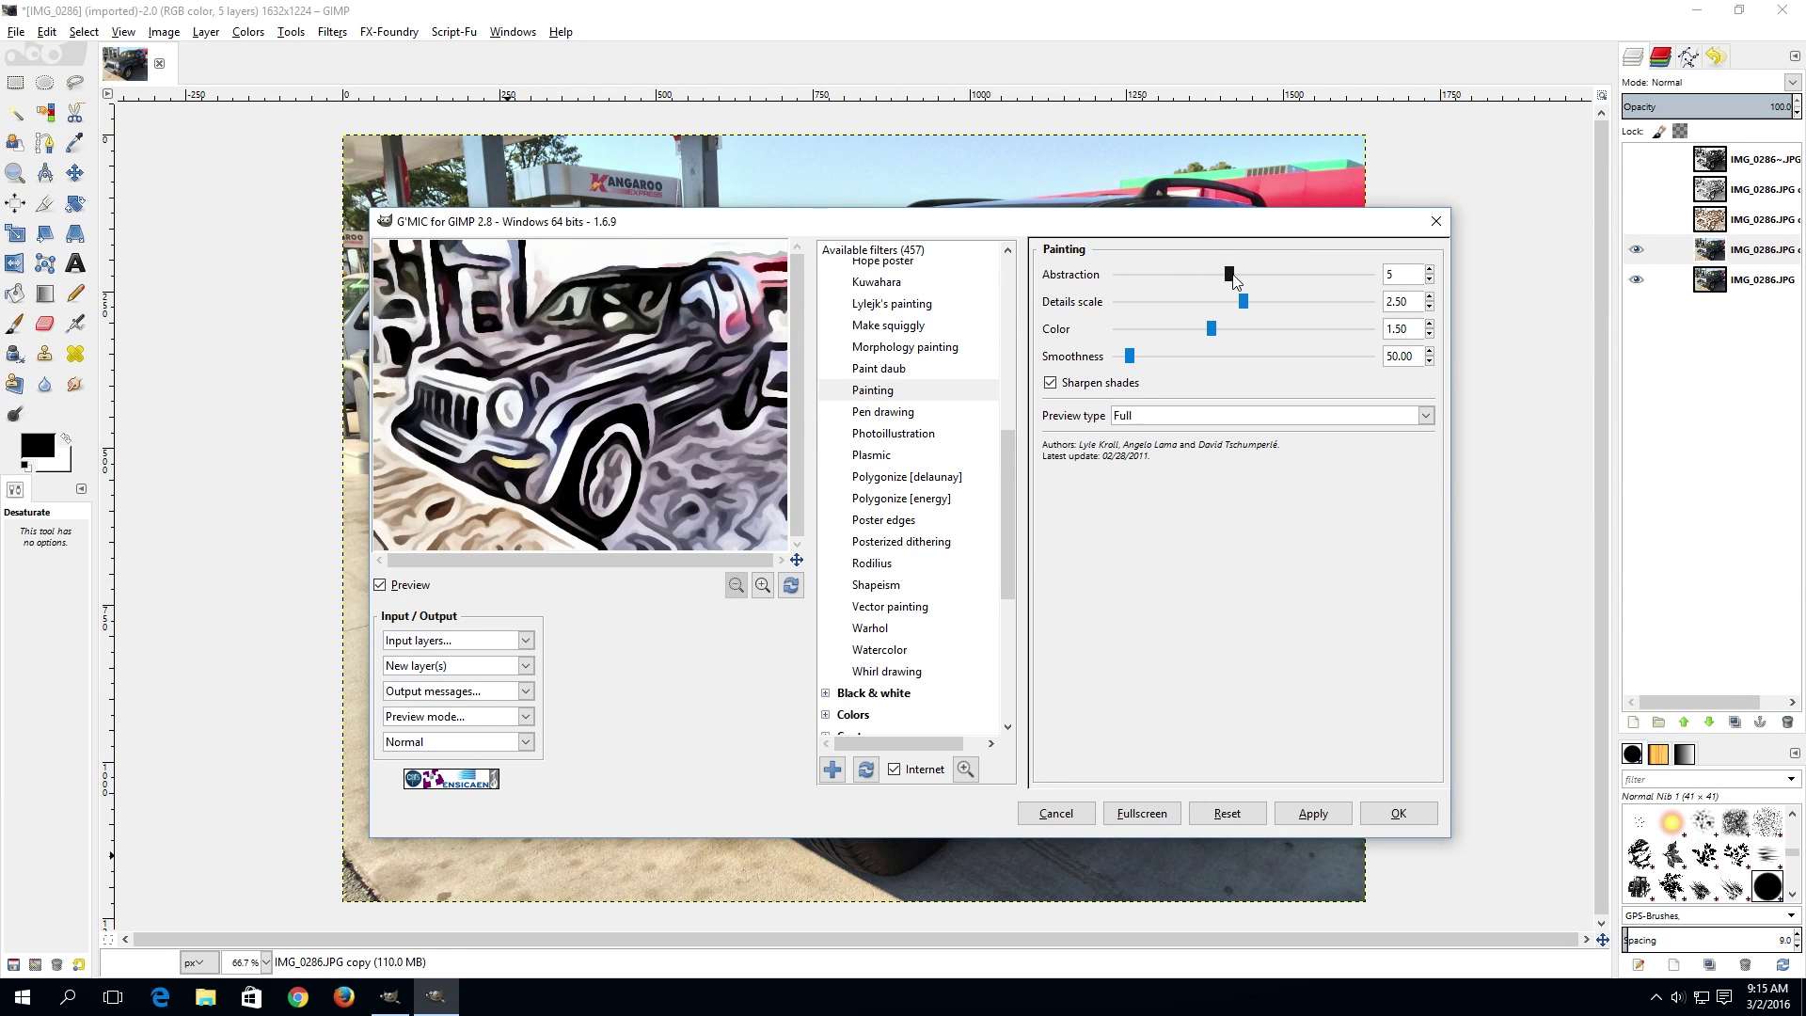
Step: Try the Painting filter with color 3.30, details scale 4.35, smoothness 0 and abstraction 1
left_click_drag(1211, 328, 1325, 328)
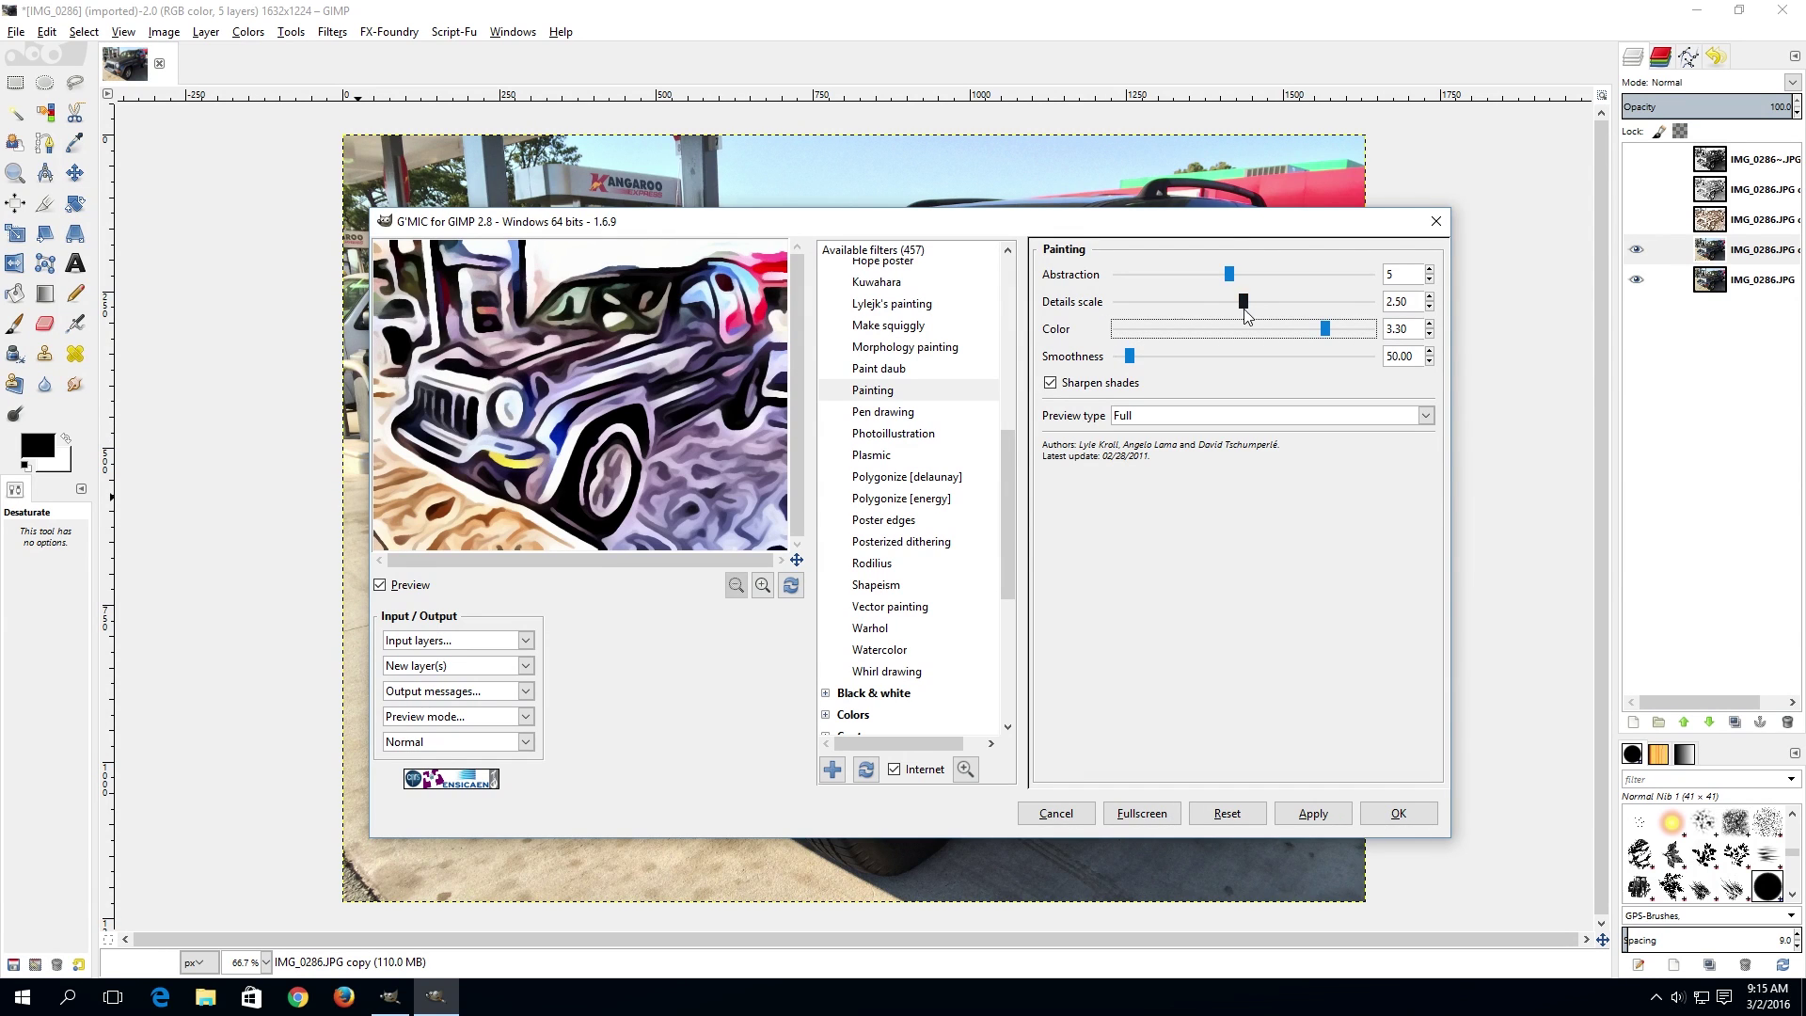
left_click_drag(1230, 274, 1169, 273)
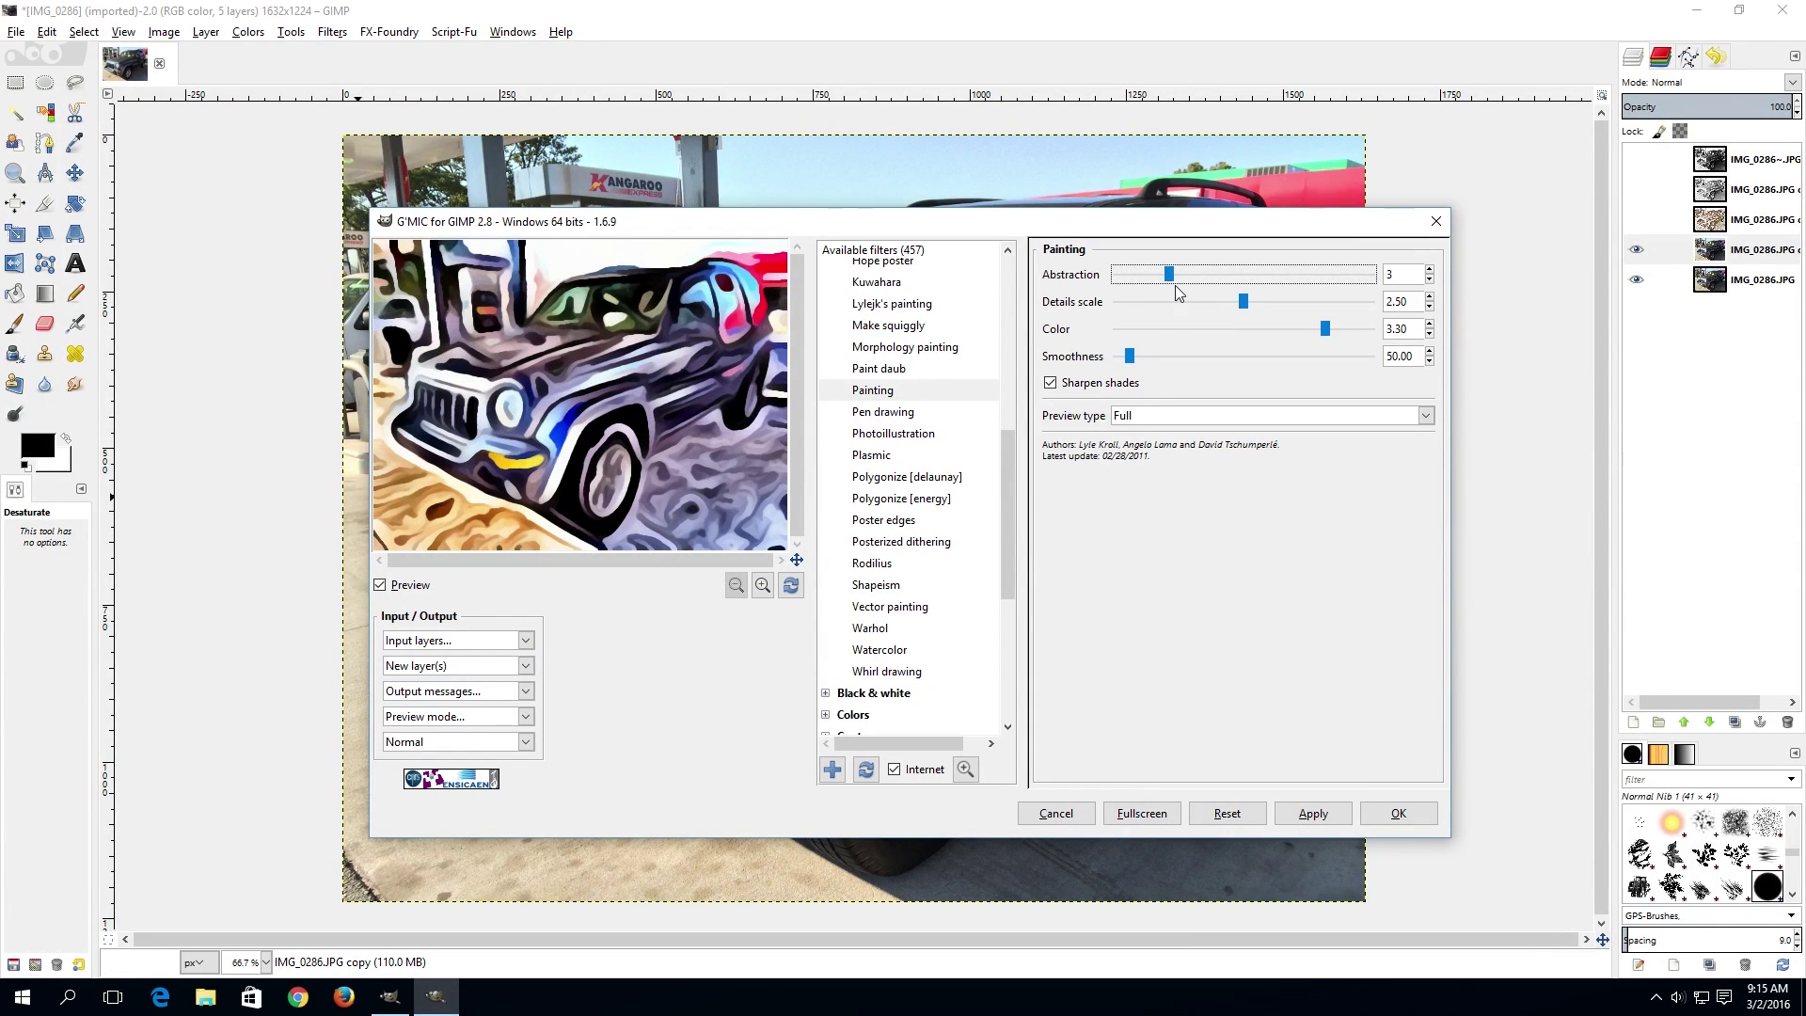
left_click_drag(1242, 301, 1336, 303)
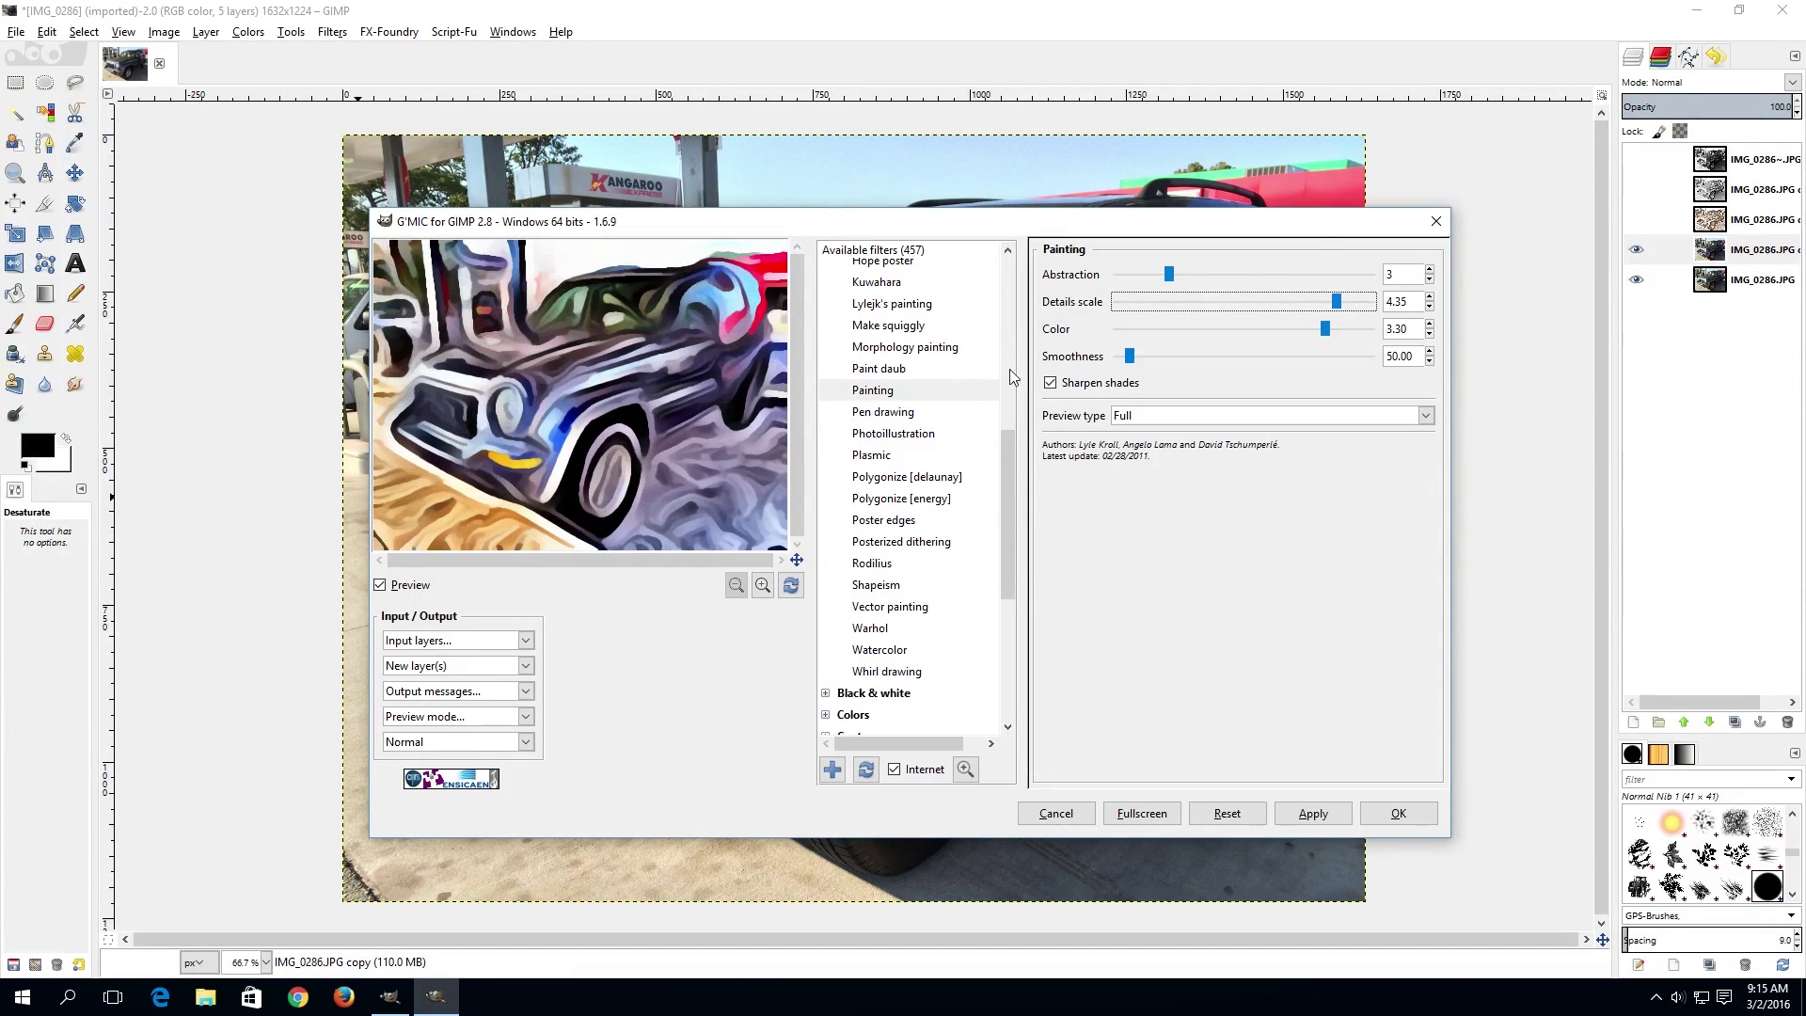
left_click_drag(1128, 355, 1112, 357)
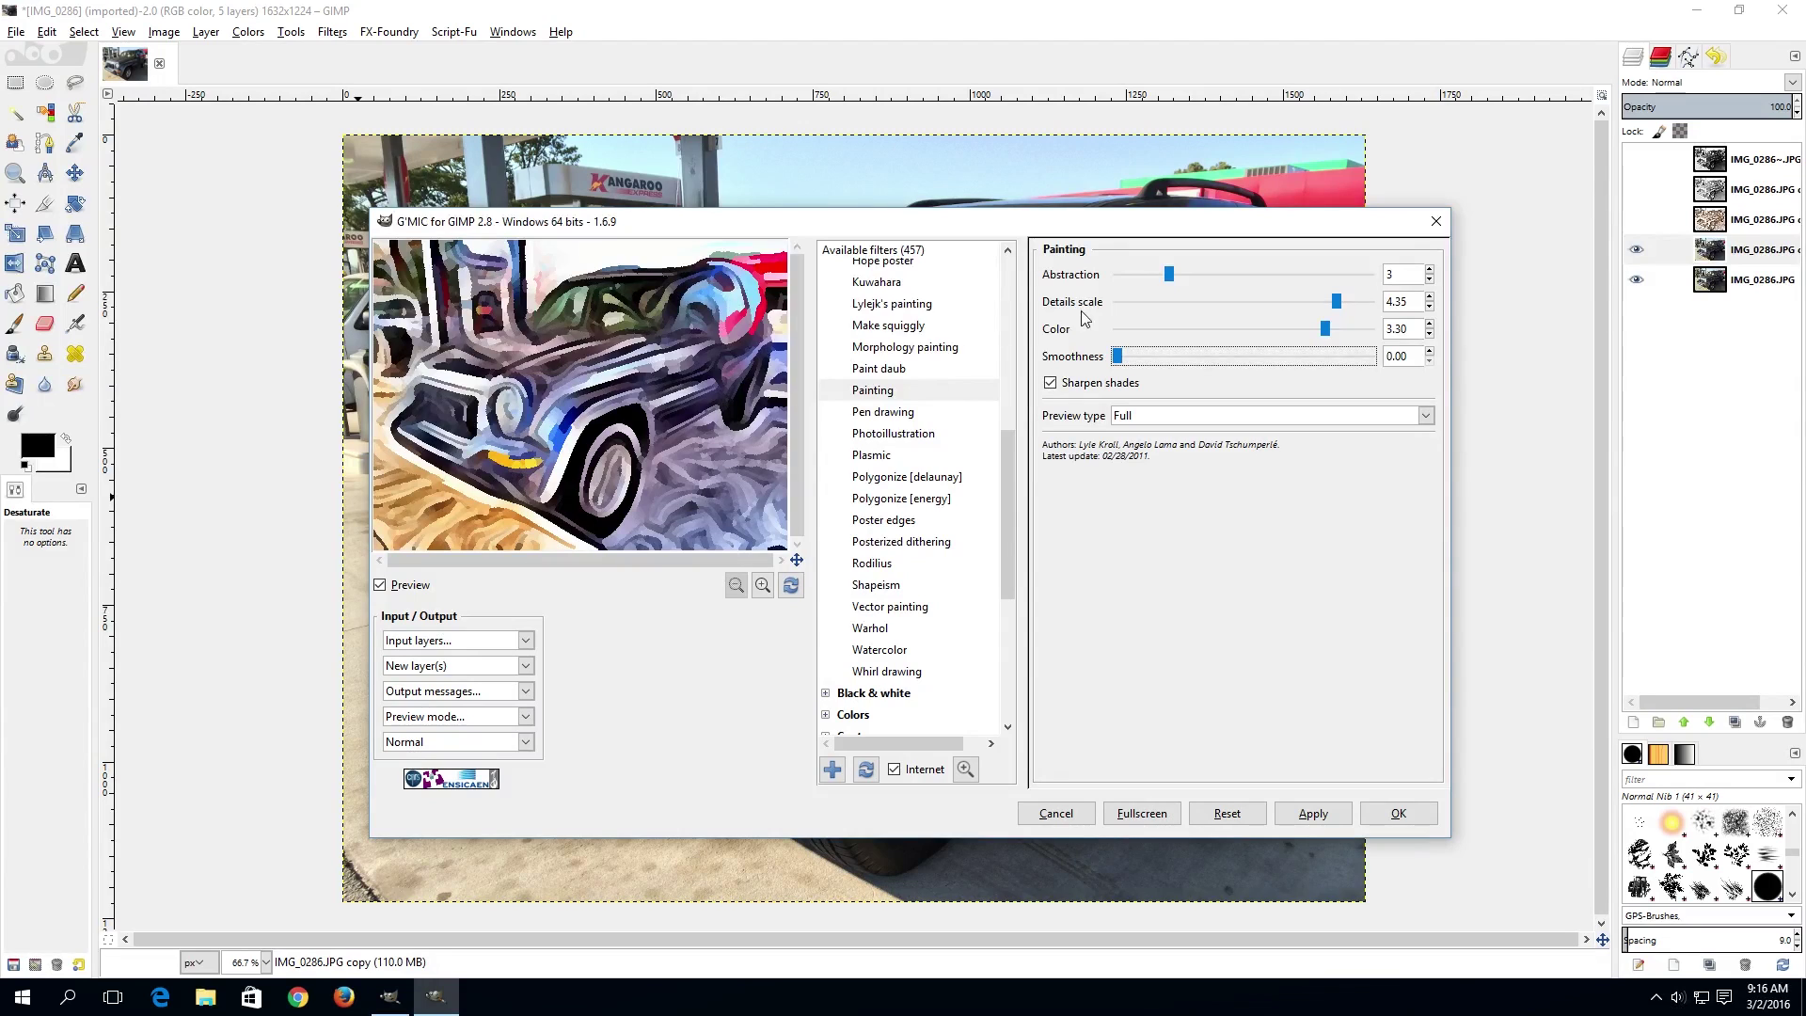
left_click_drag(1169, 279, 1117, 279)
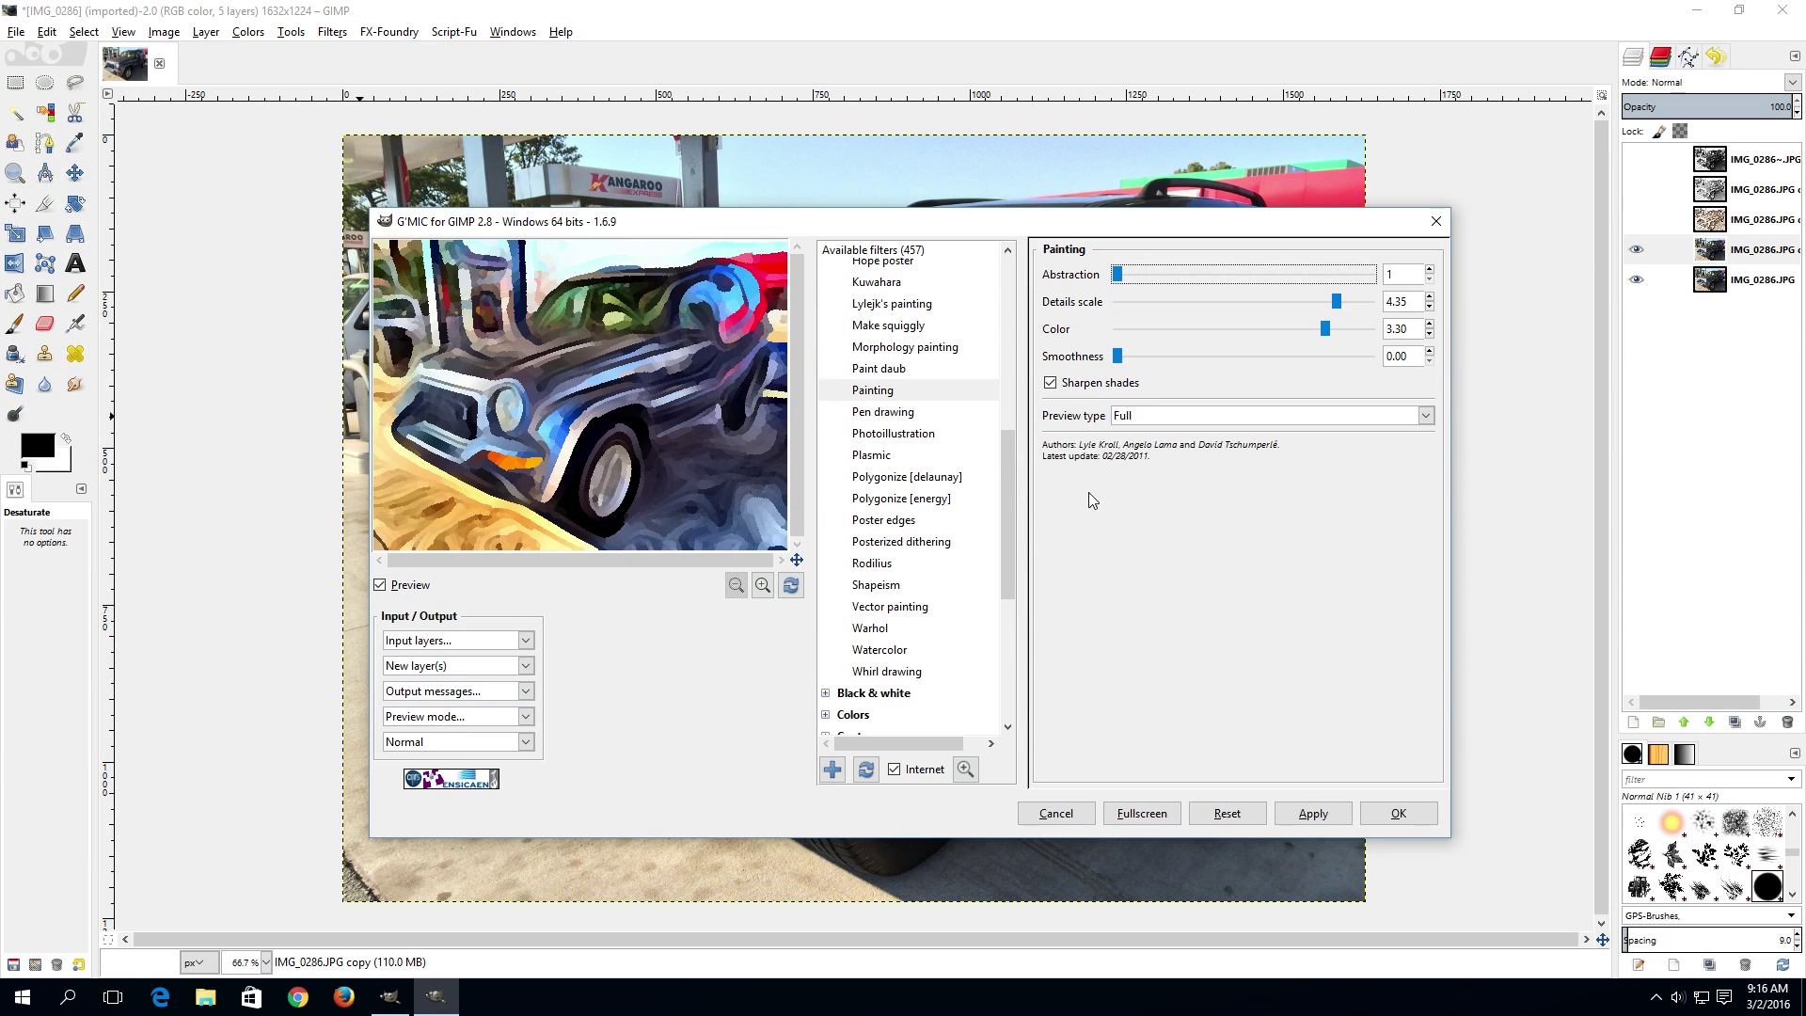
Step: Collapse the Artistic category and look through the filters offered under Arrays & tiles and Details
left_click_drag(1008, 461, 998, 267)
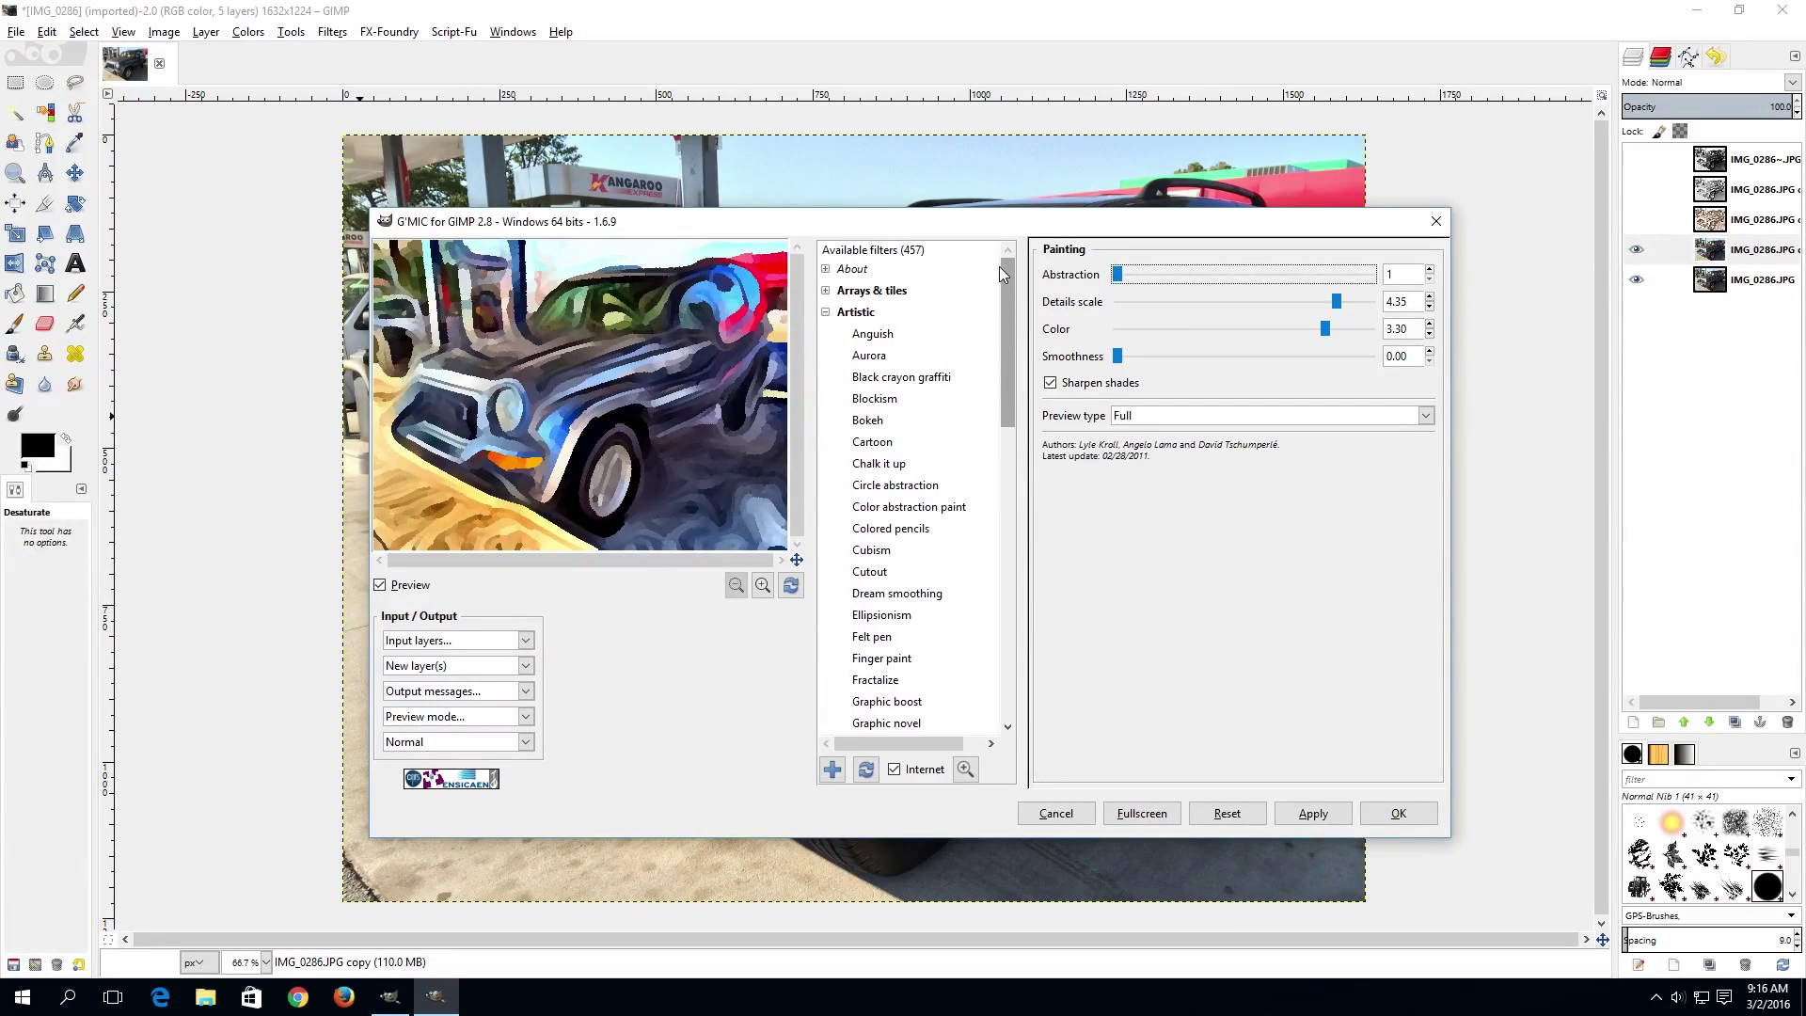
left_click(826, 312)
left_click(826, 291)
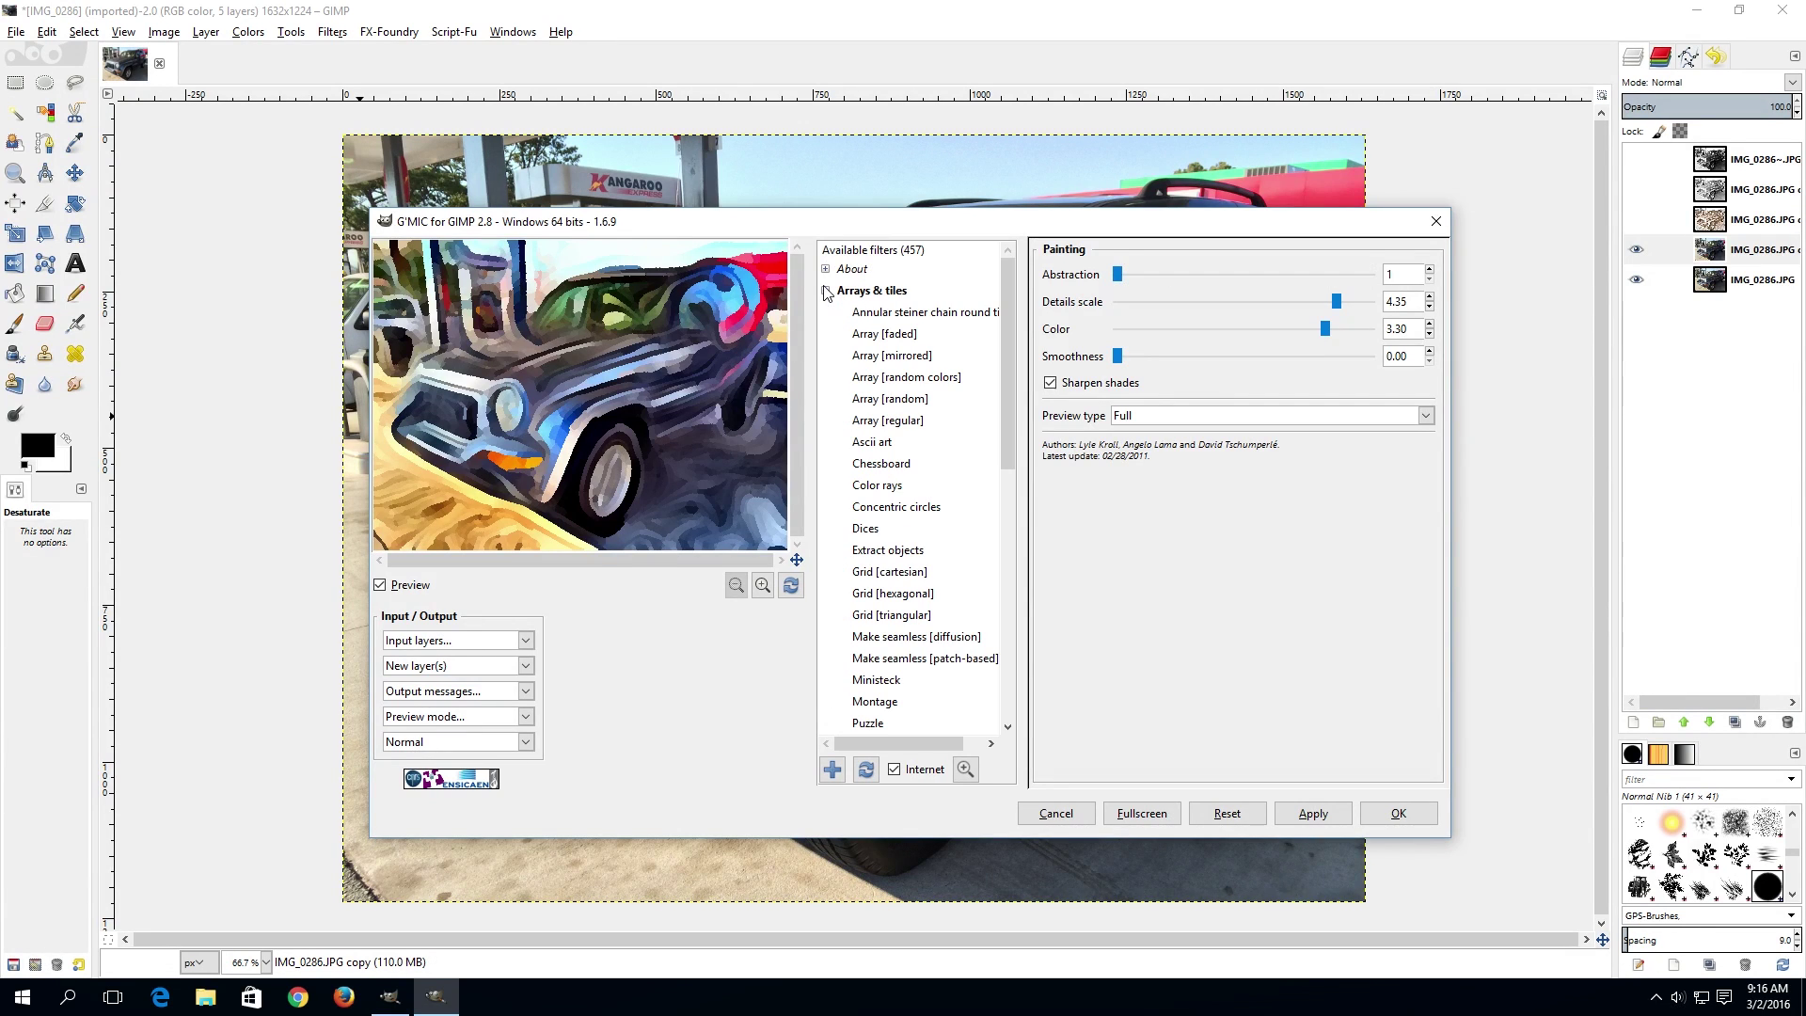
scroll(900, 555, "down", 2)
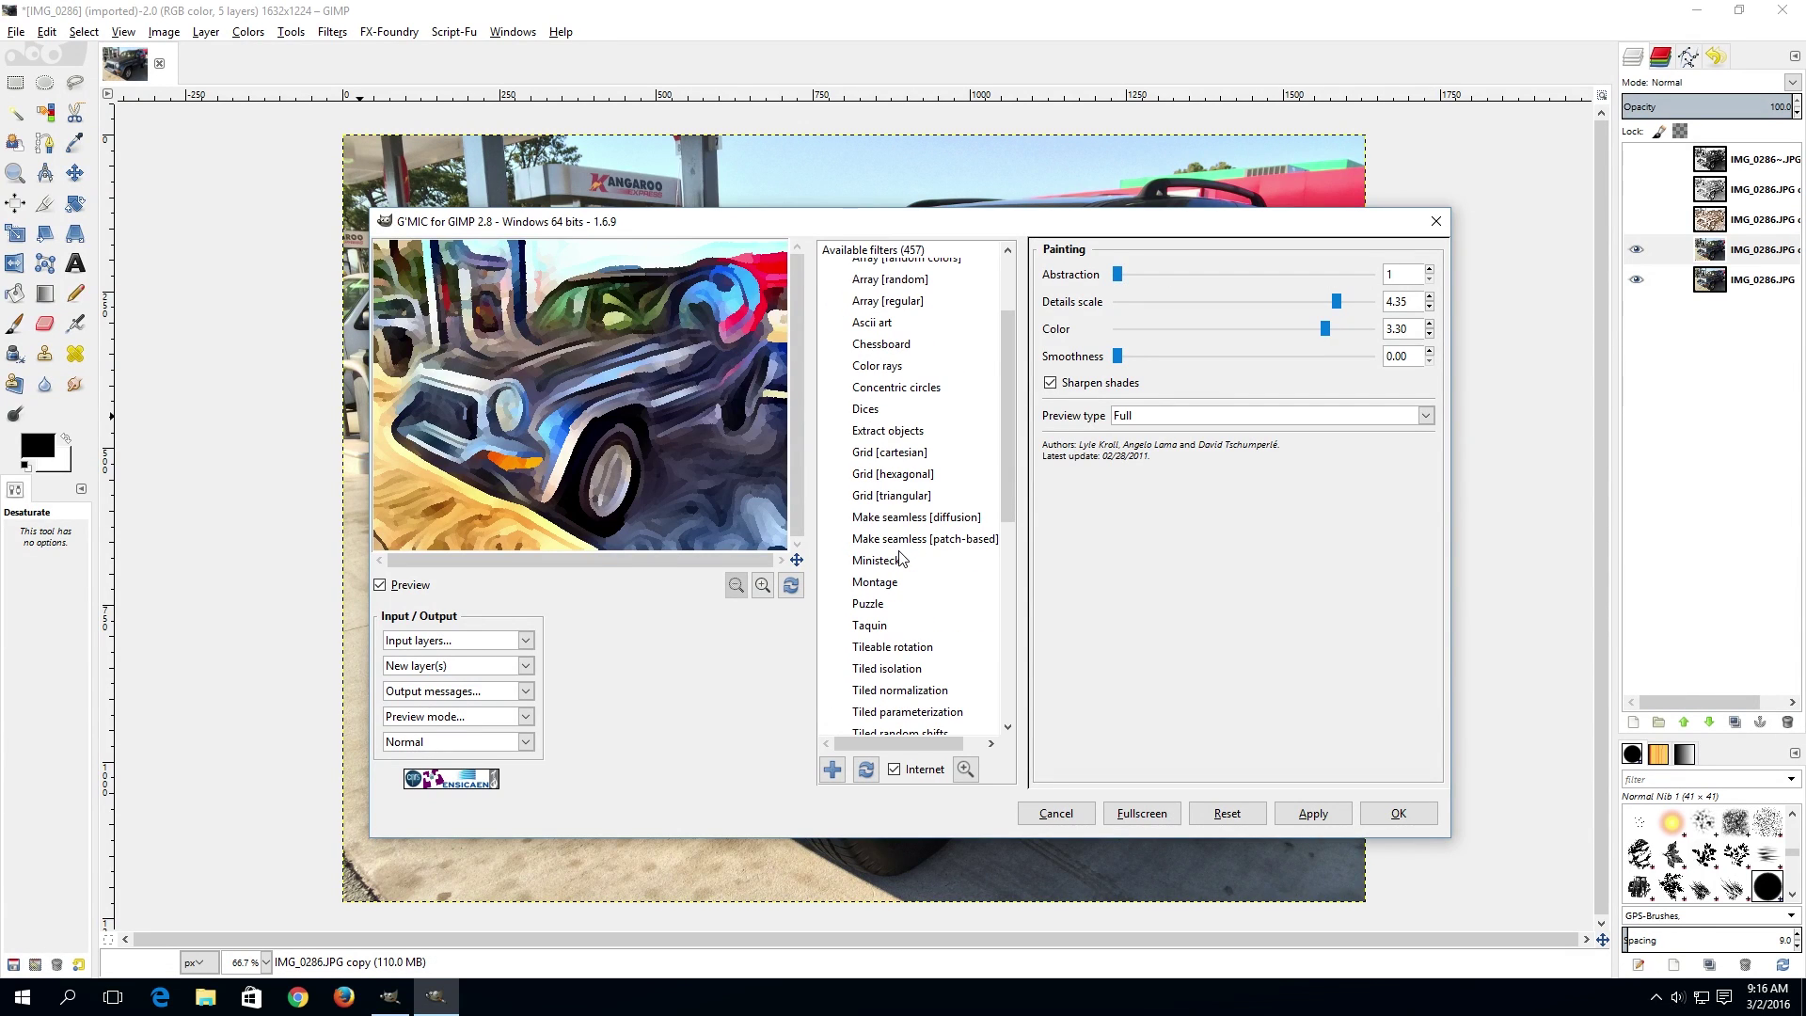
scroll(900, 556, "down", 4)
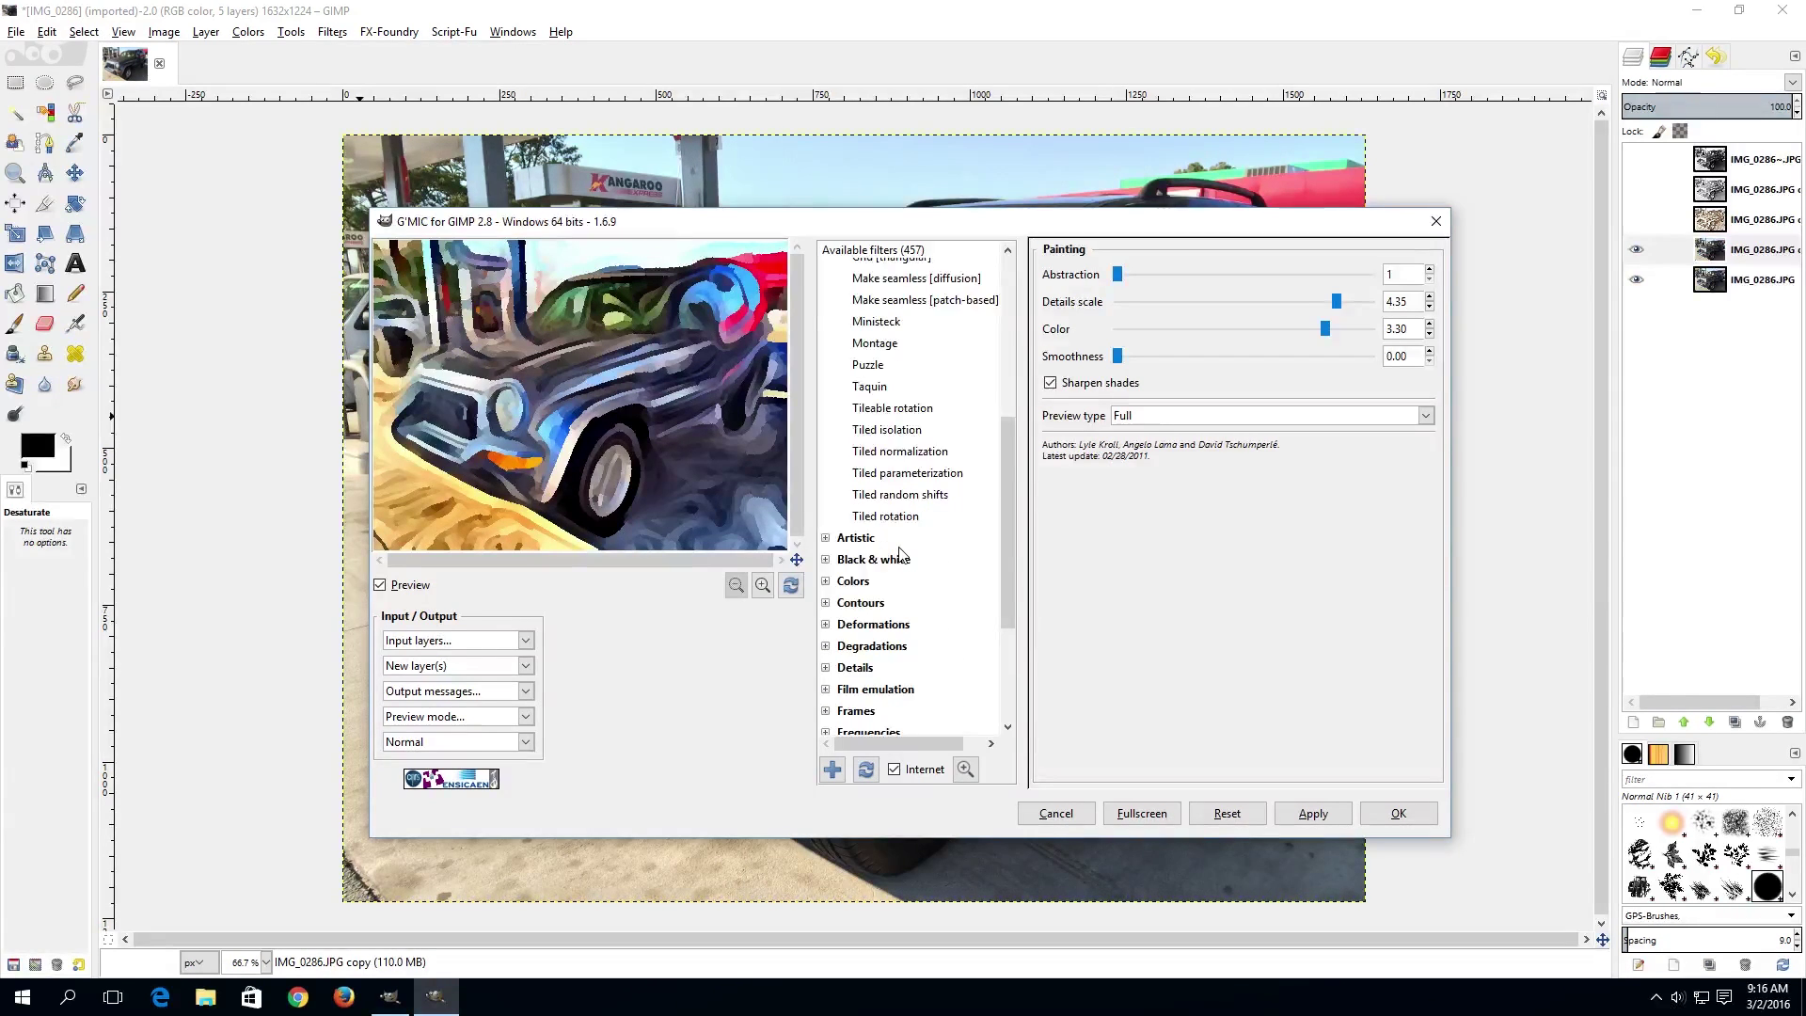
scroll(900, 555, "up", 6)
left_click(826, 292)
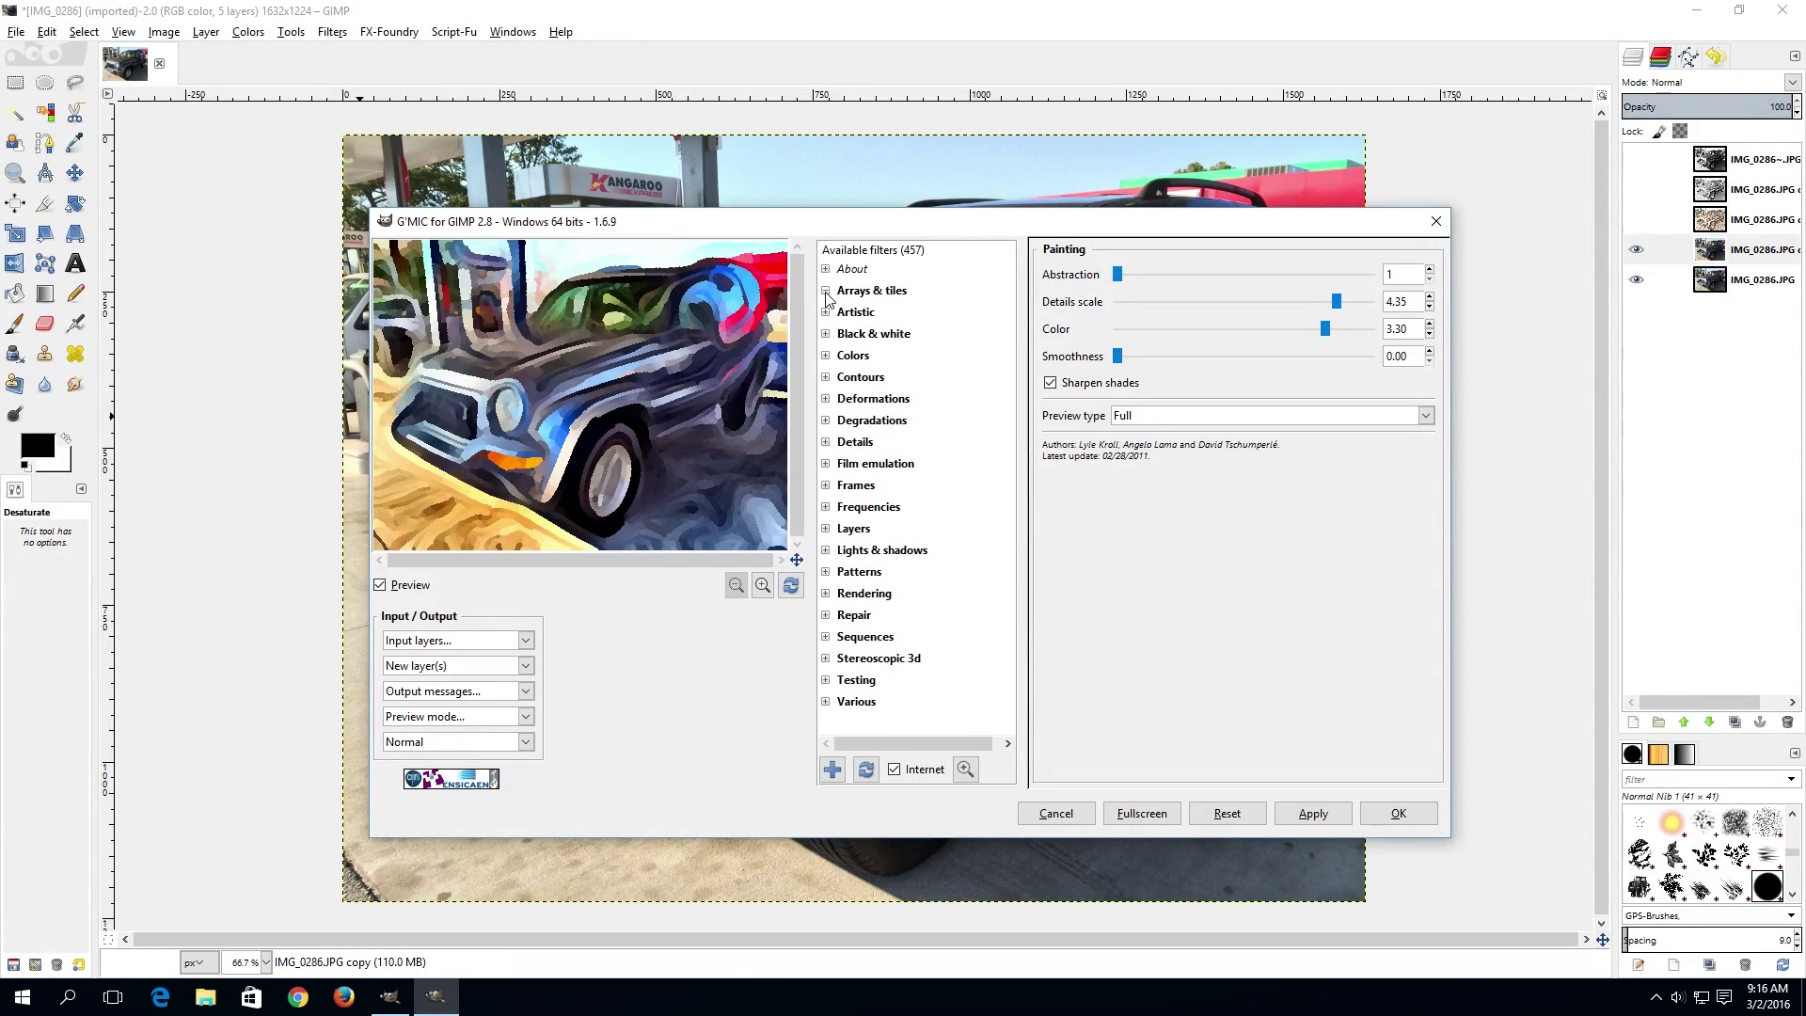
left_click(825, 442)
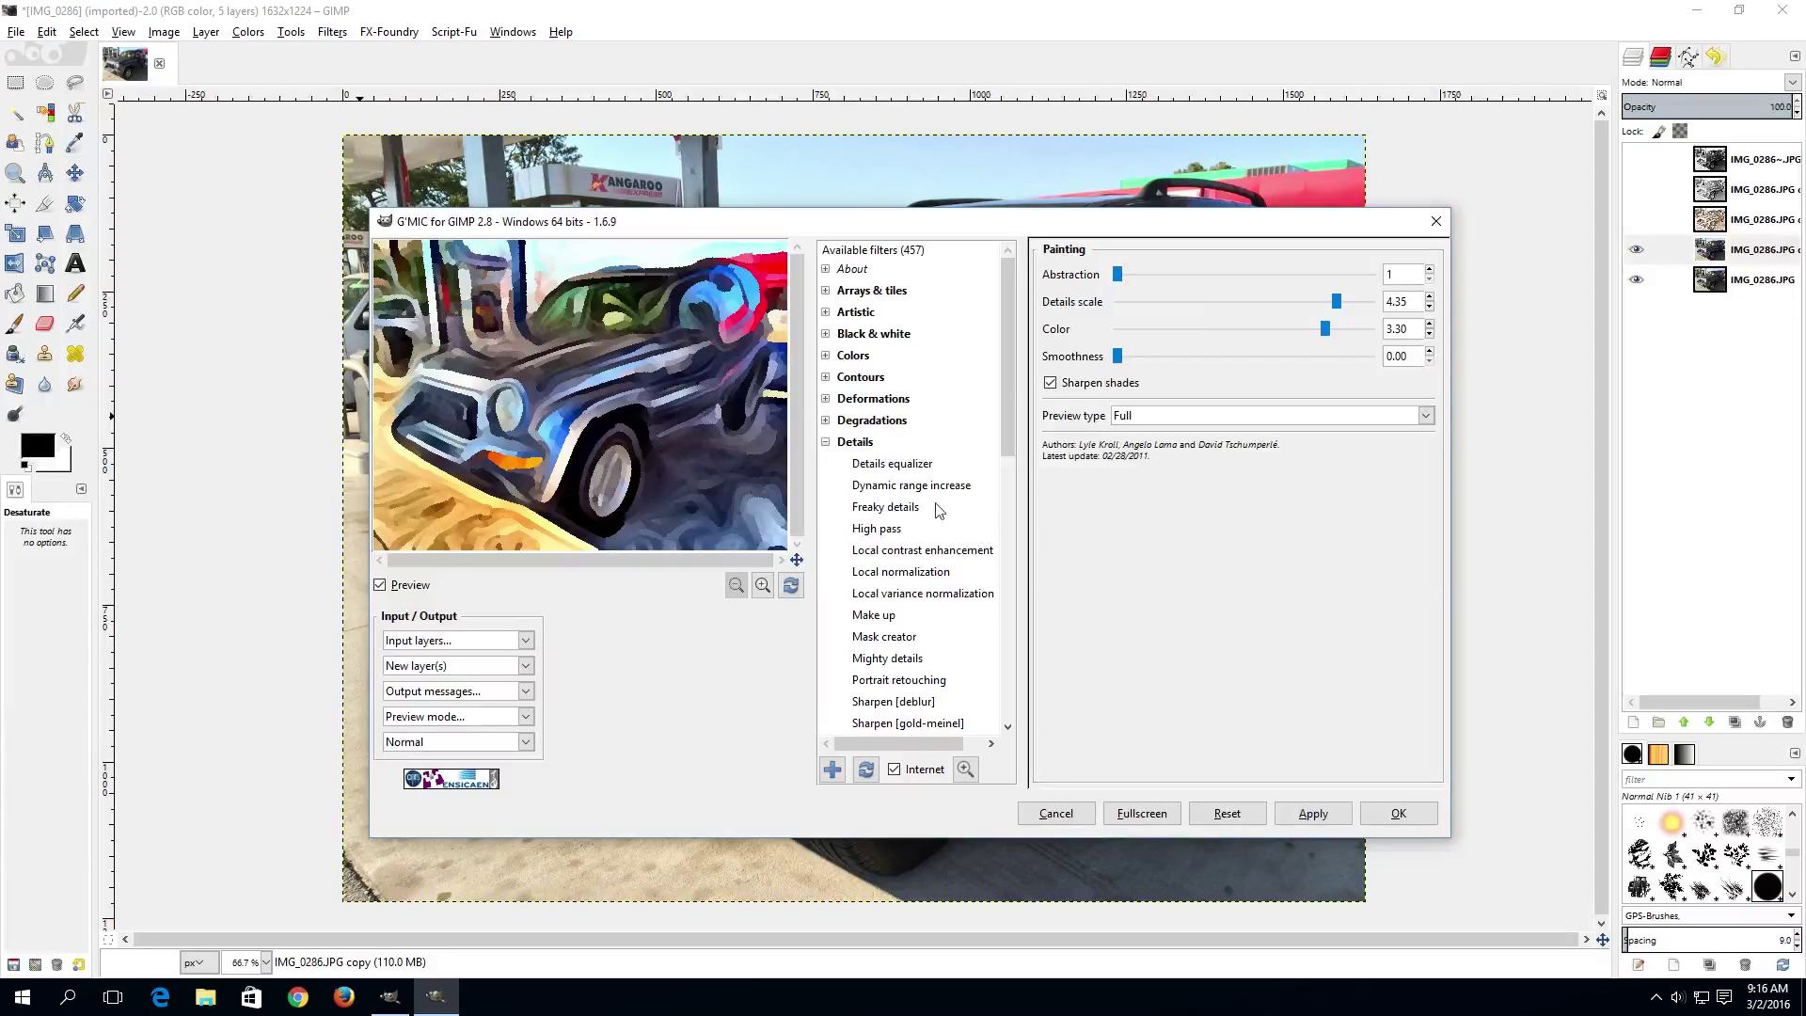
scroll(944, 639, "down", 2)
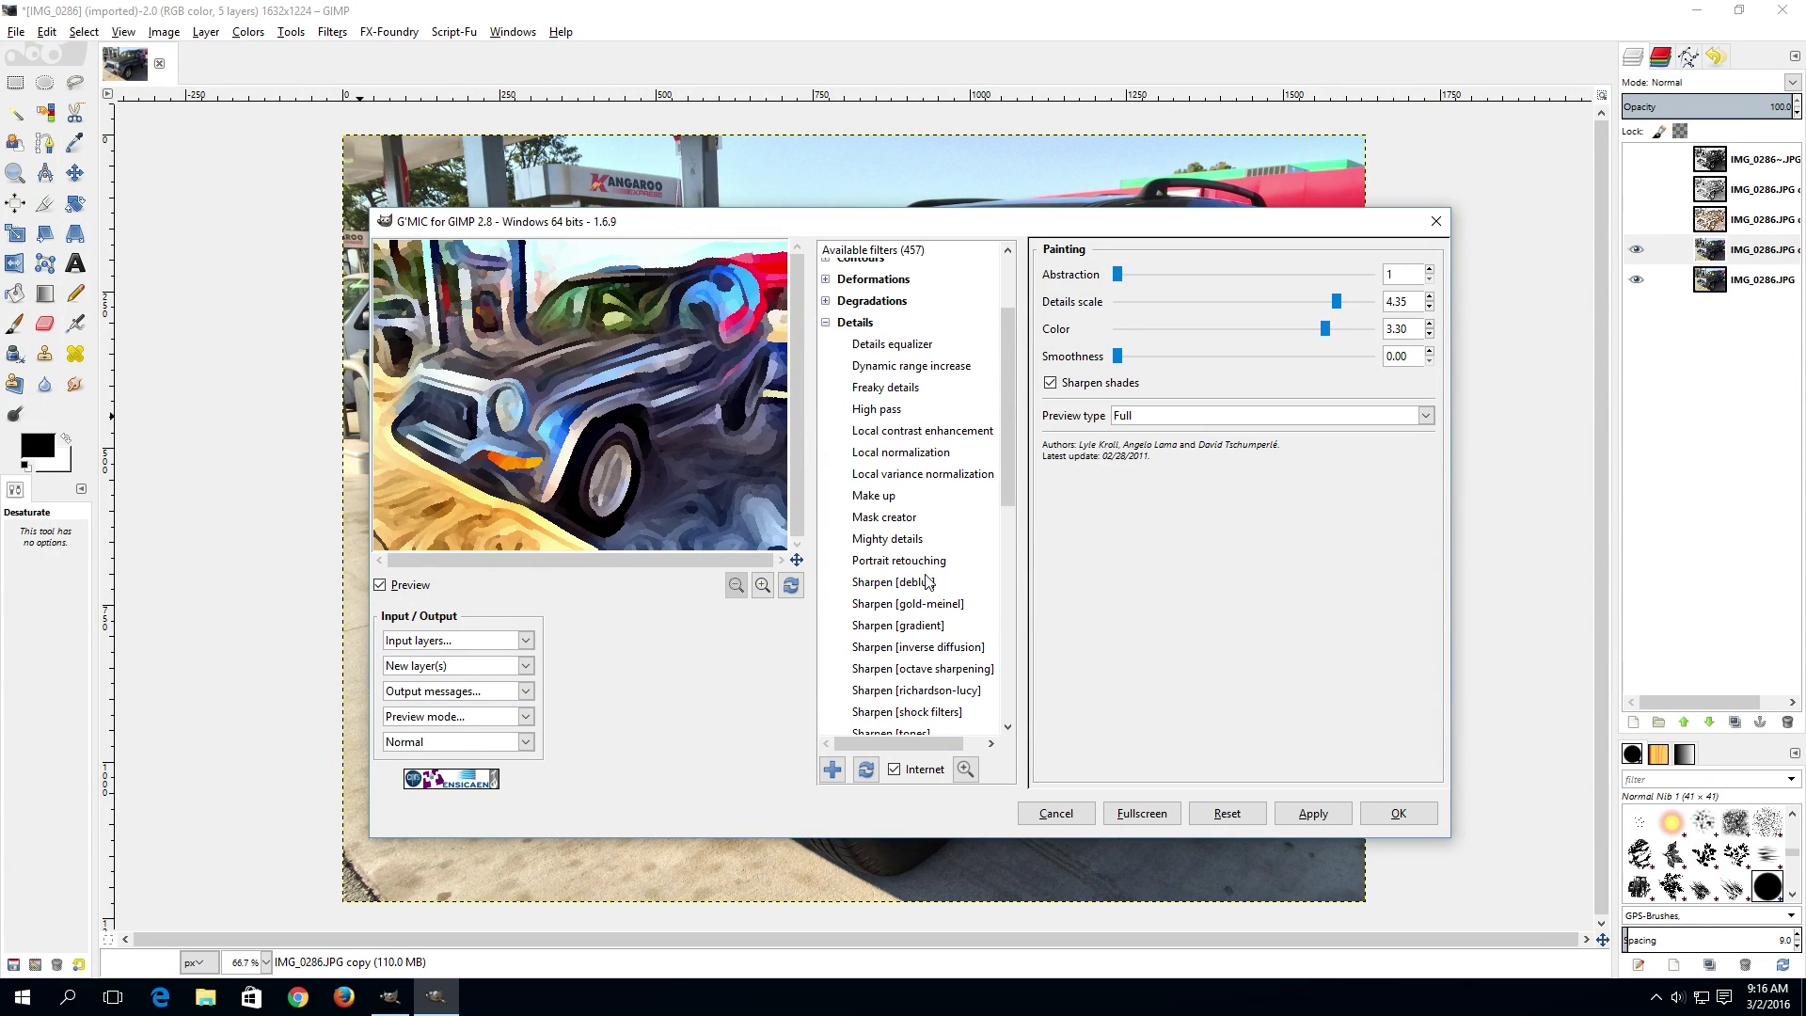
scroll(972, 637, "down", 2)
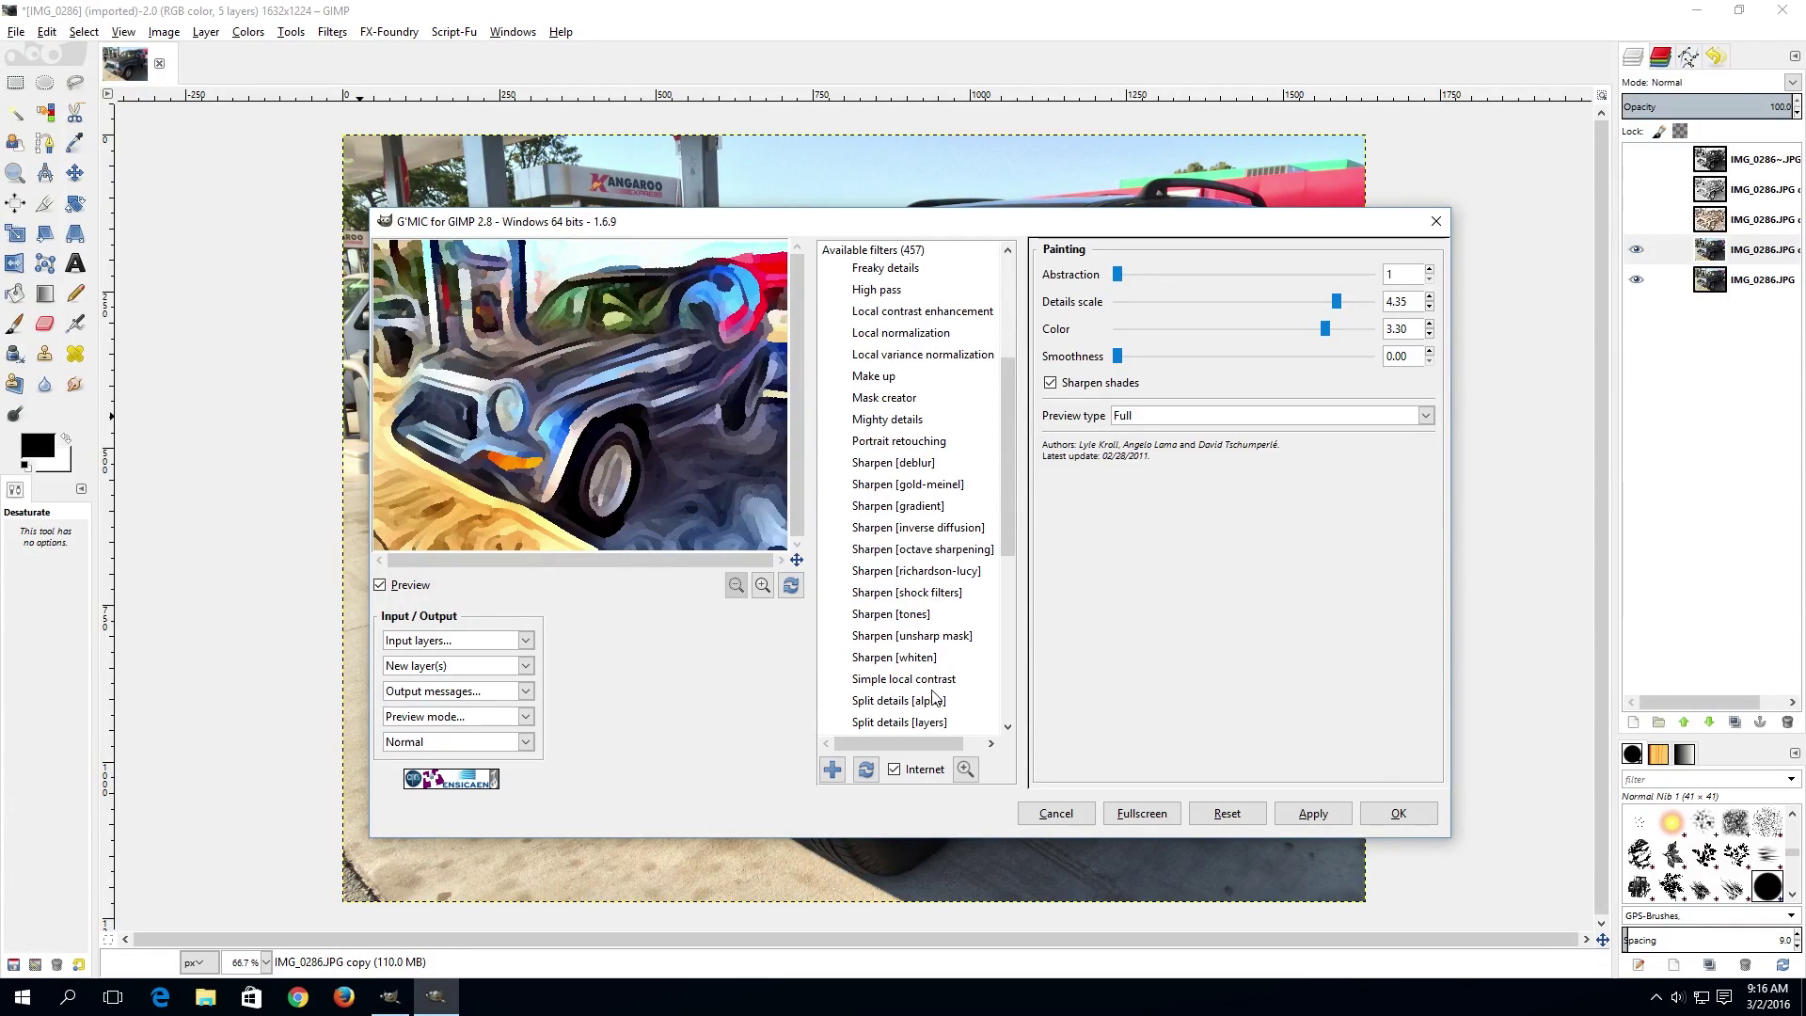
scroll(945, 644, "up", 4)
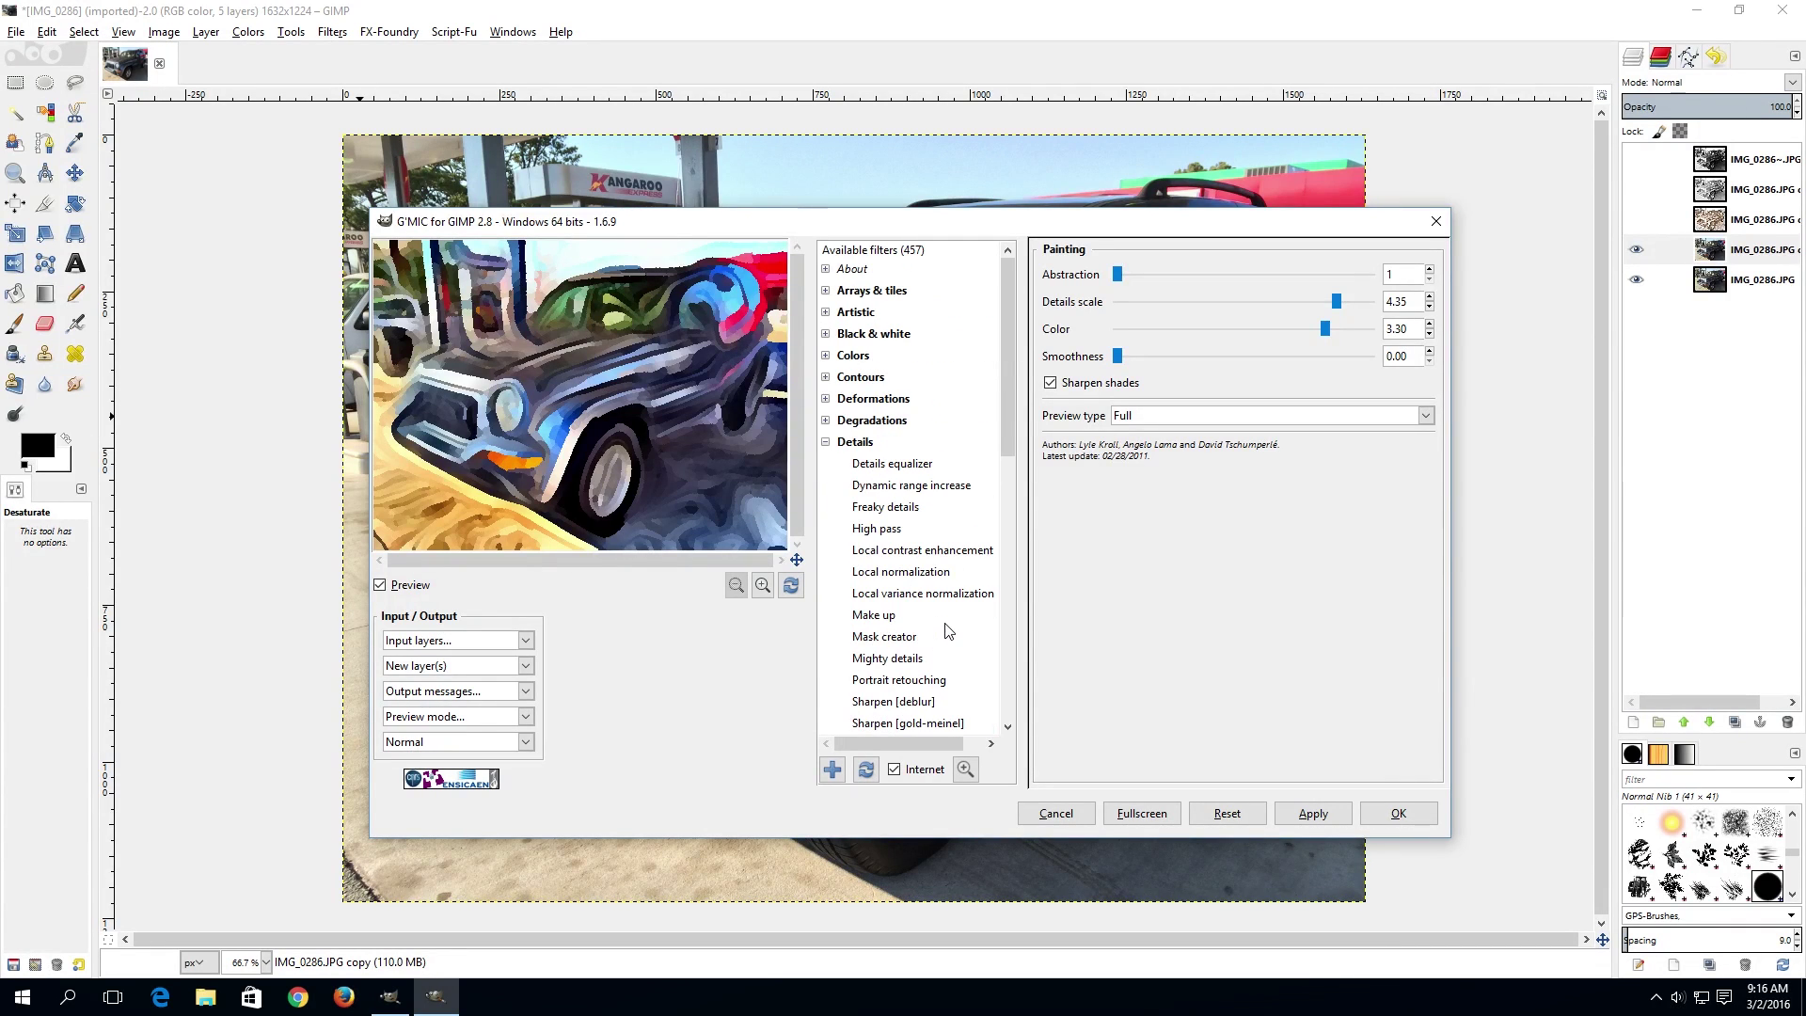
left_click(826, 441)
Step: Preview the CRT sub-pixels and Old-movie stripes filters from the Degradations category on the entire Jeep photo, then collapse the category
left_click(825, 421)
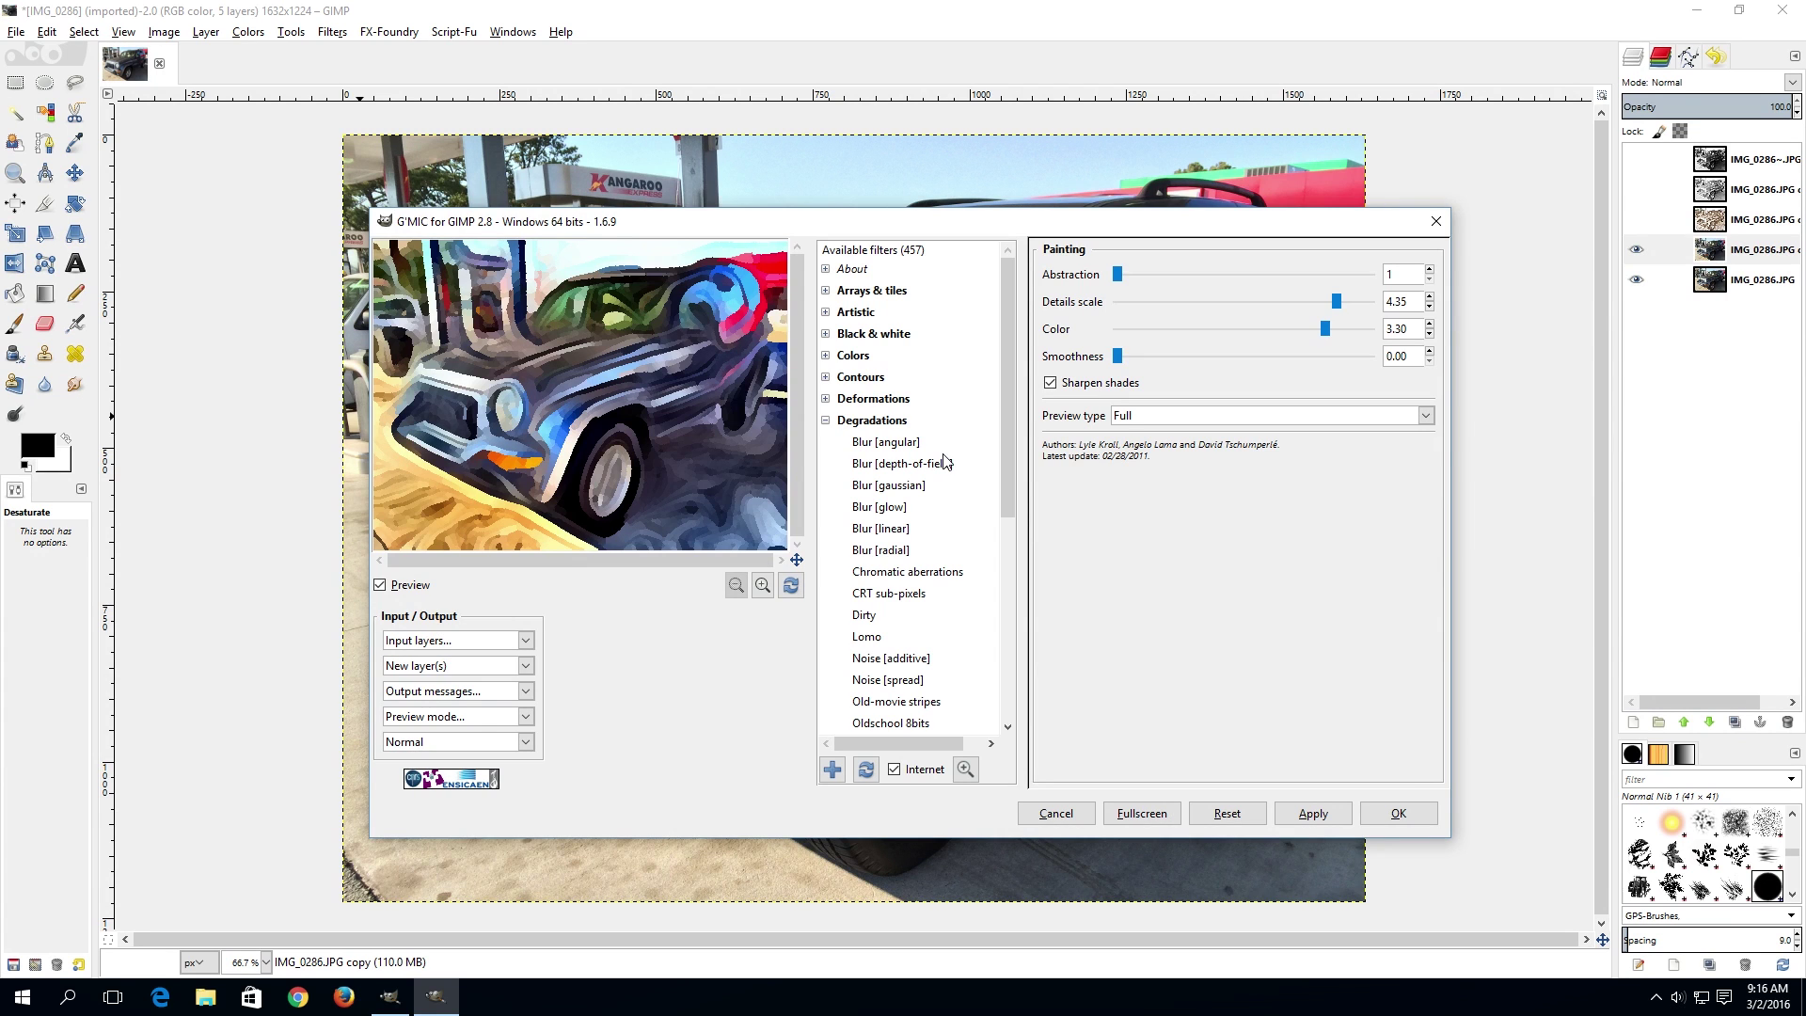
left_click(902, 598)
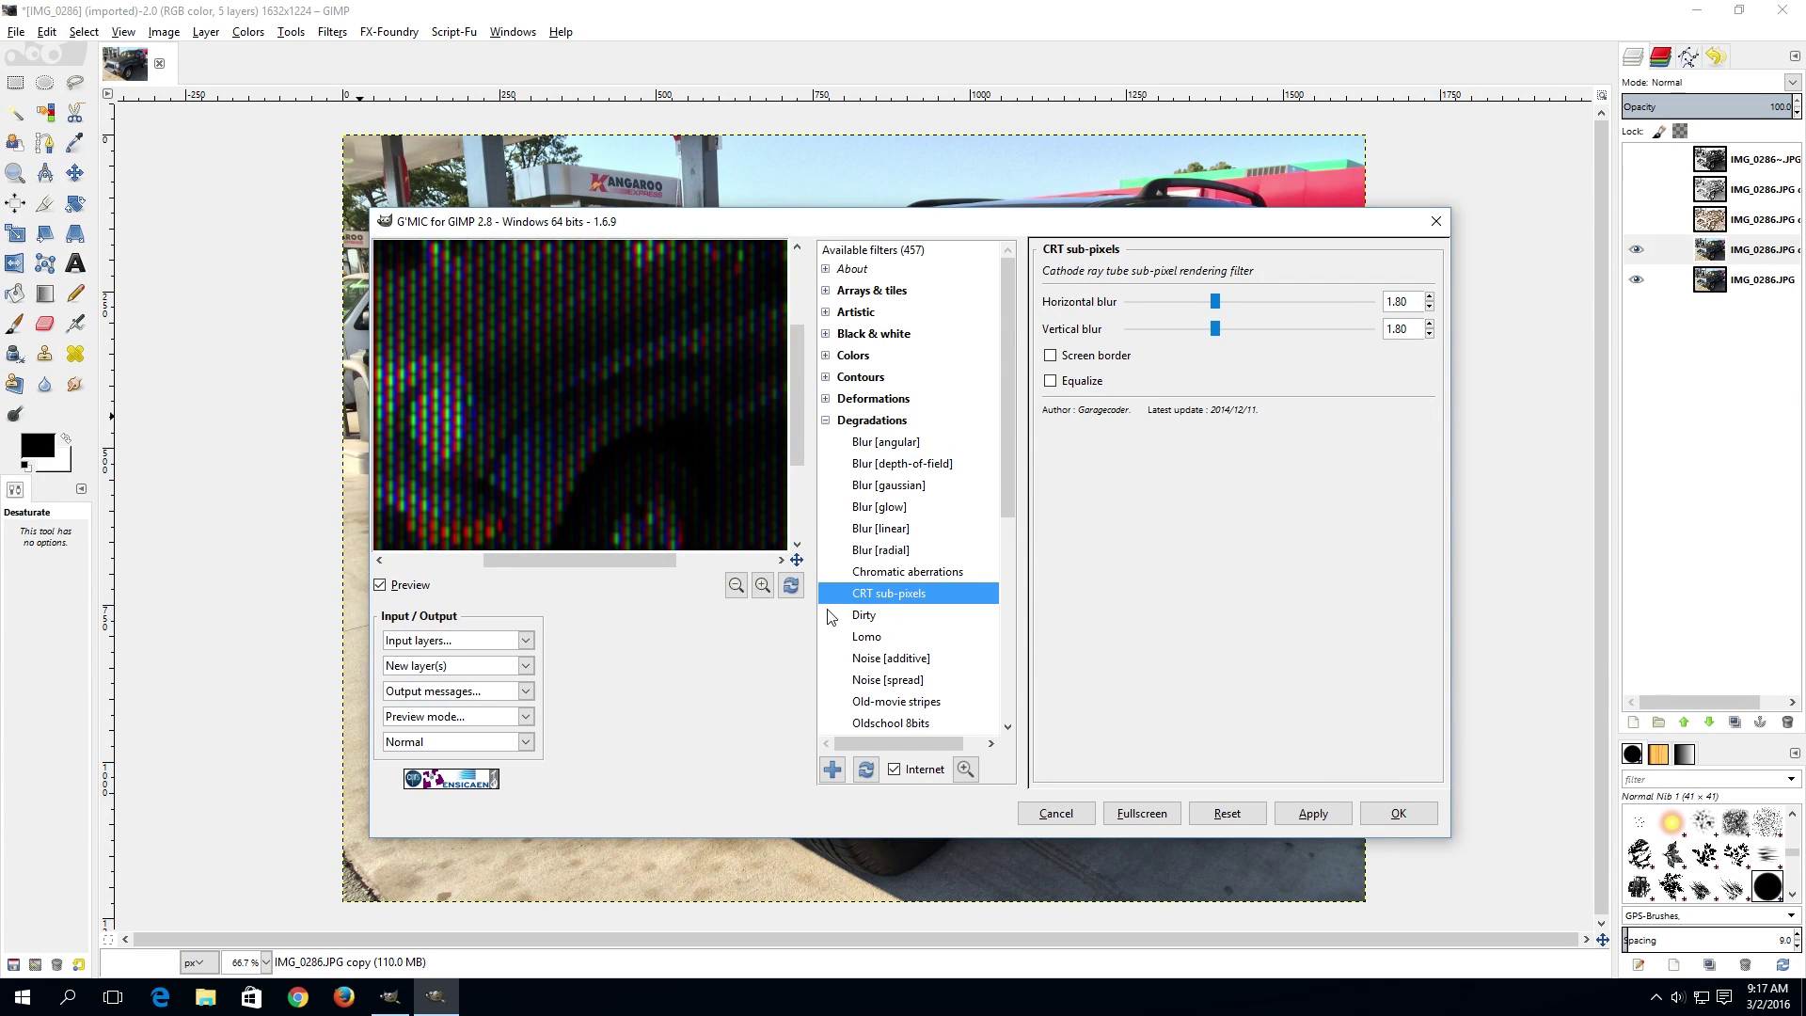
left_click(735, 585)
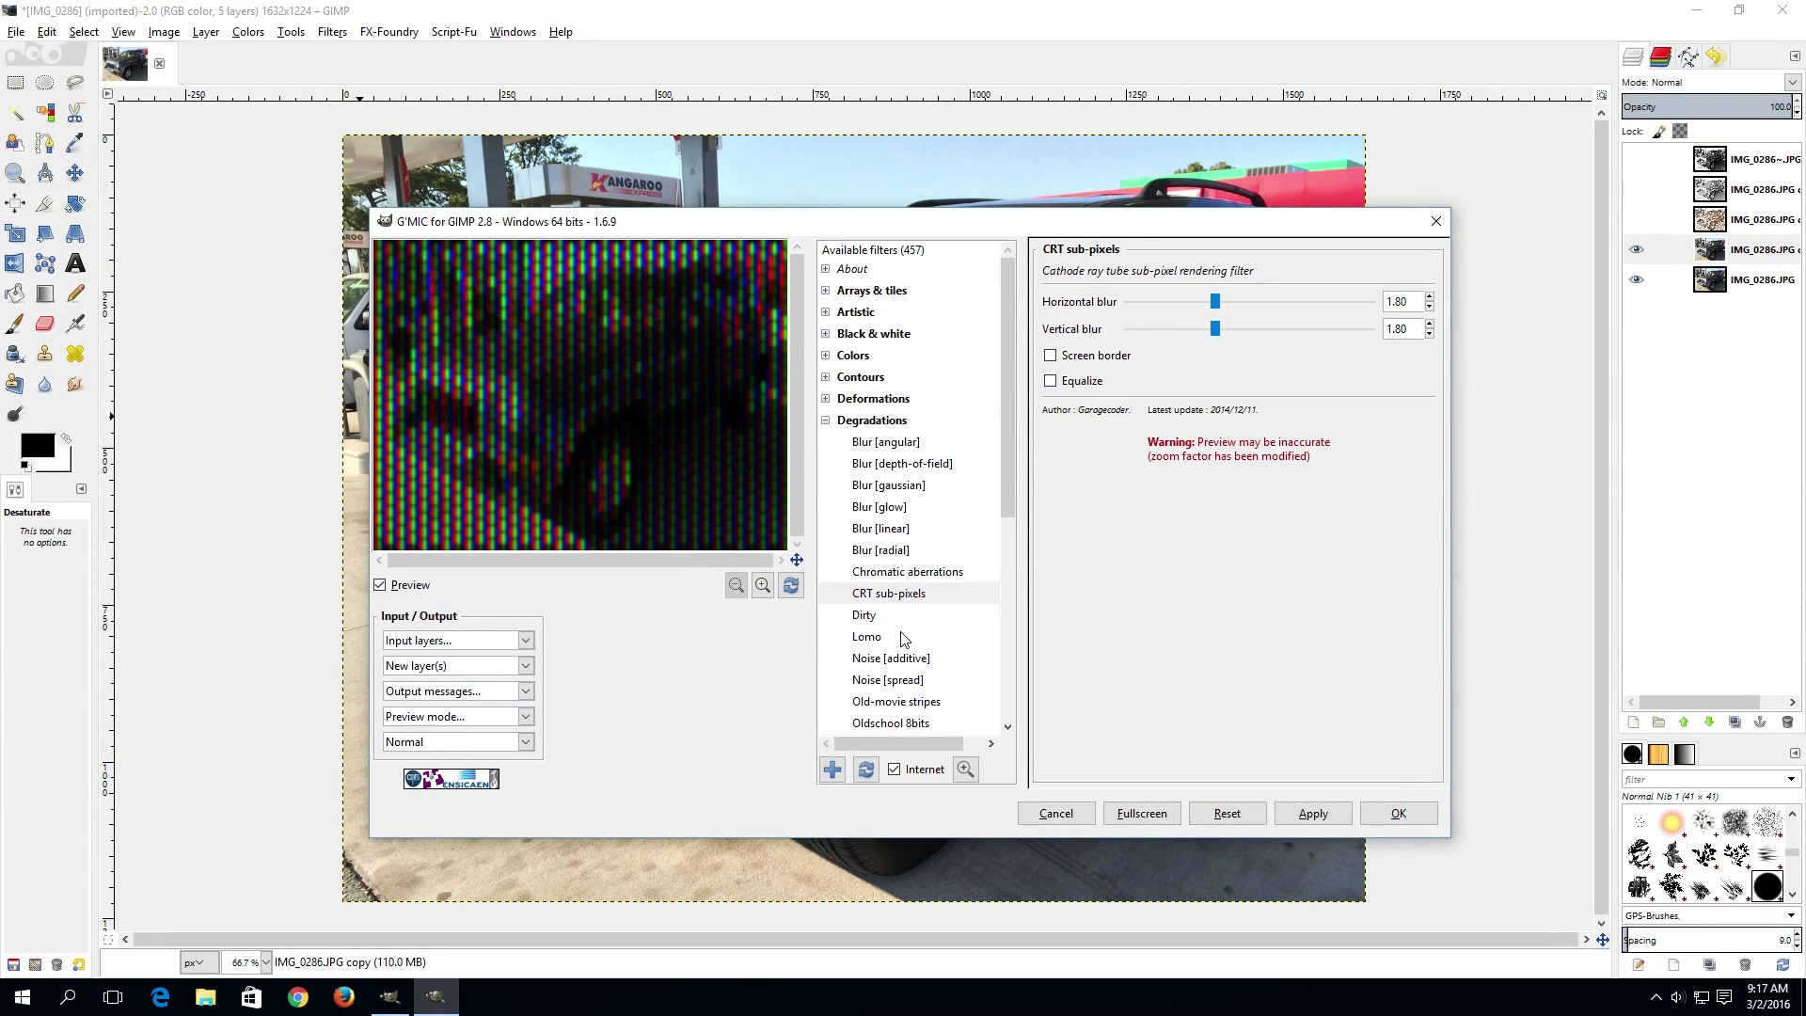
scroll(931, 613, "down", 3)
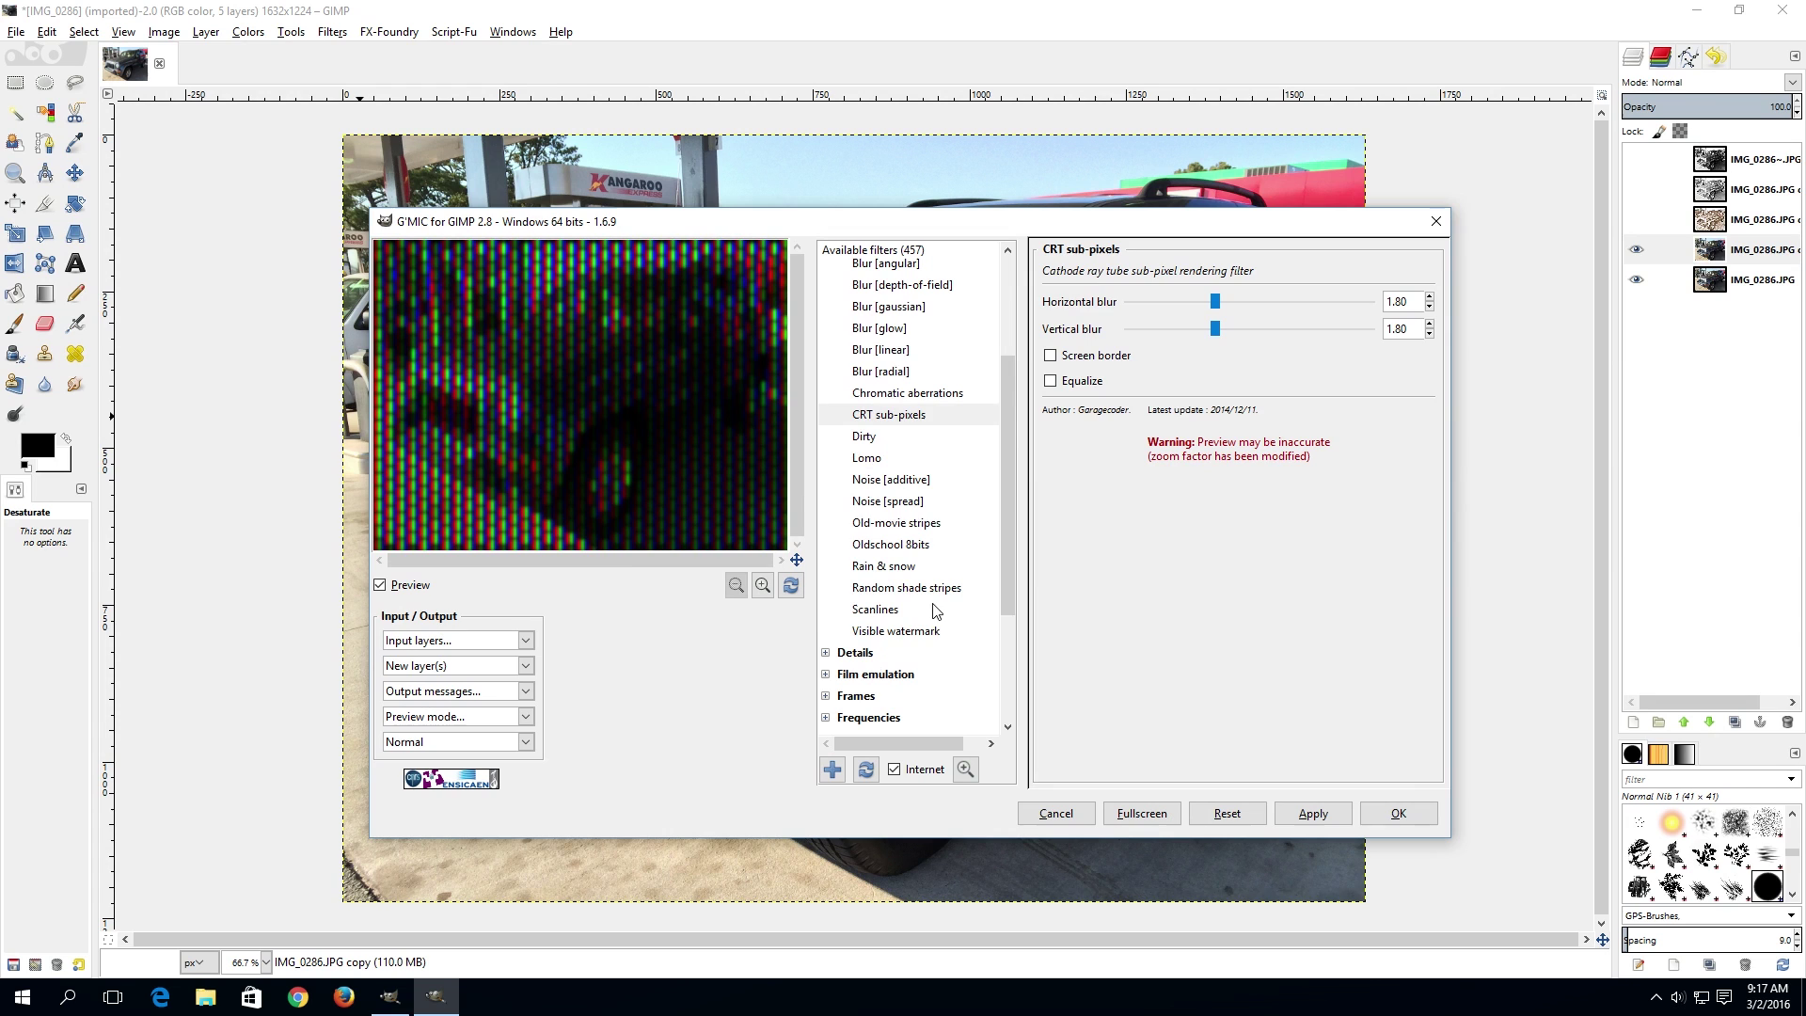
left_click(931, 525)
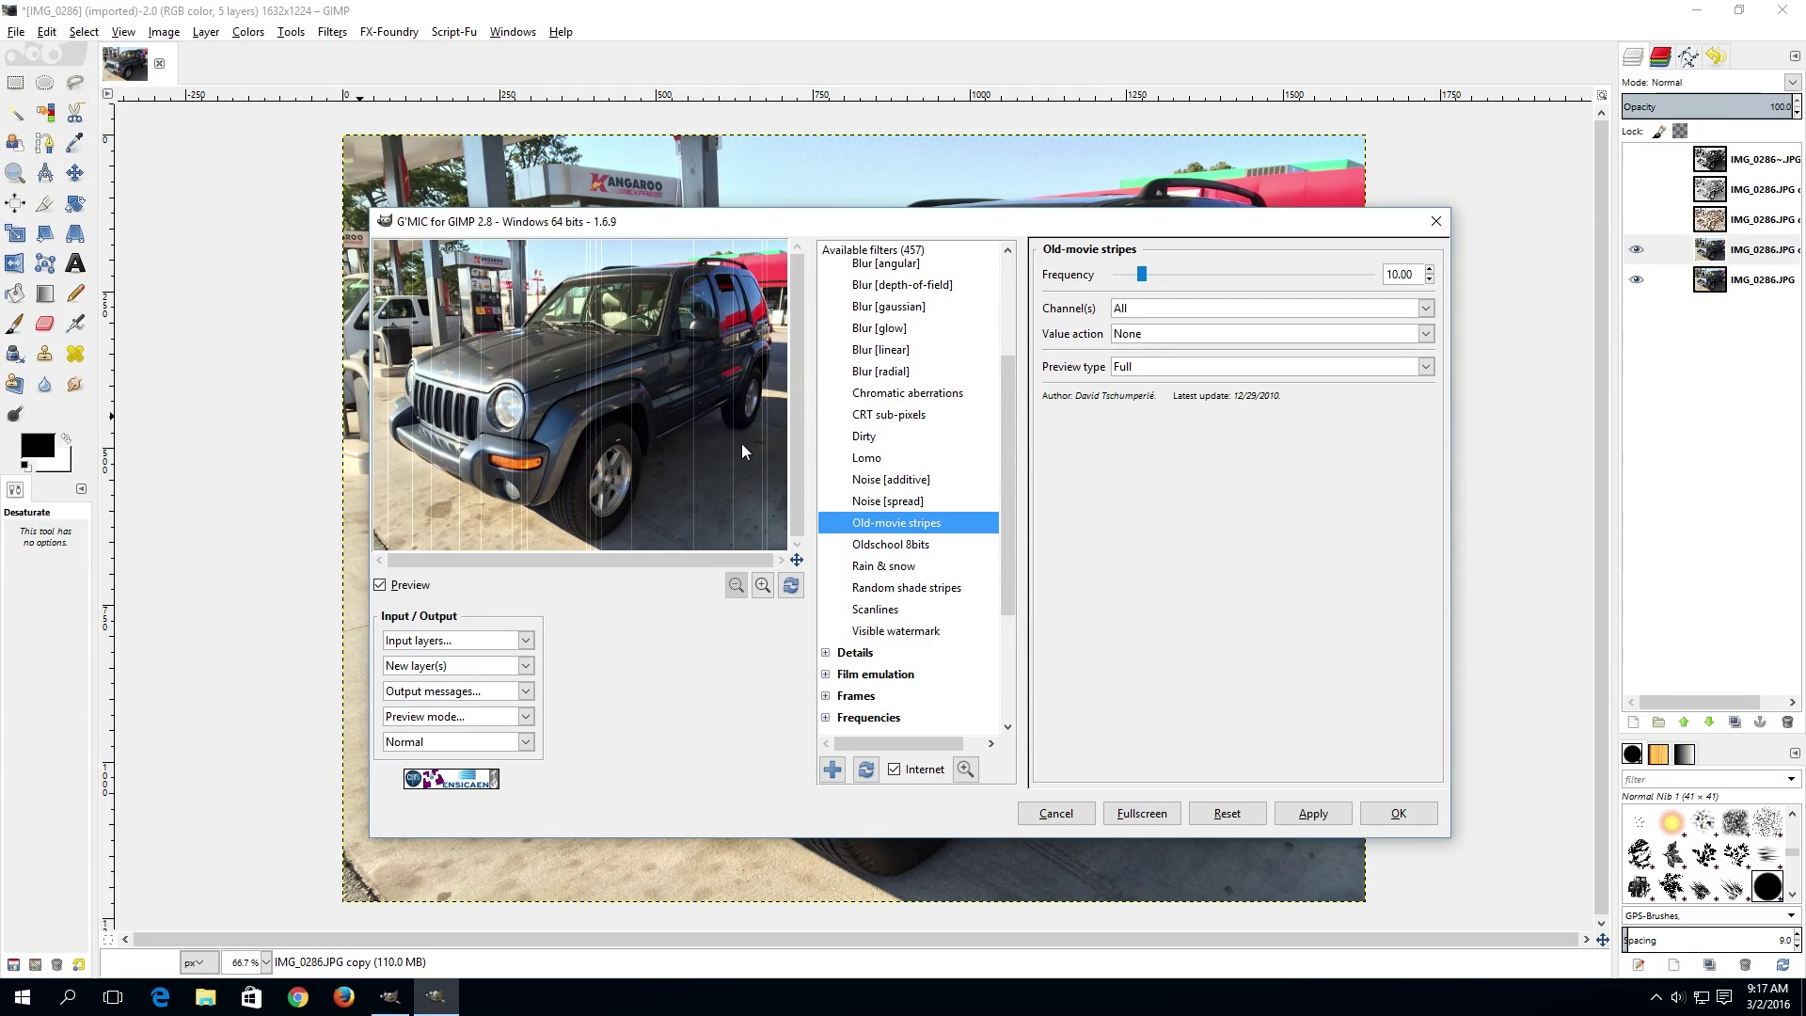
scroll(889, 345, "up", 1)
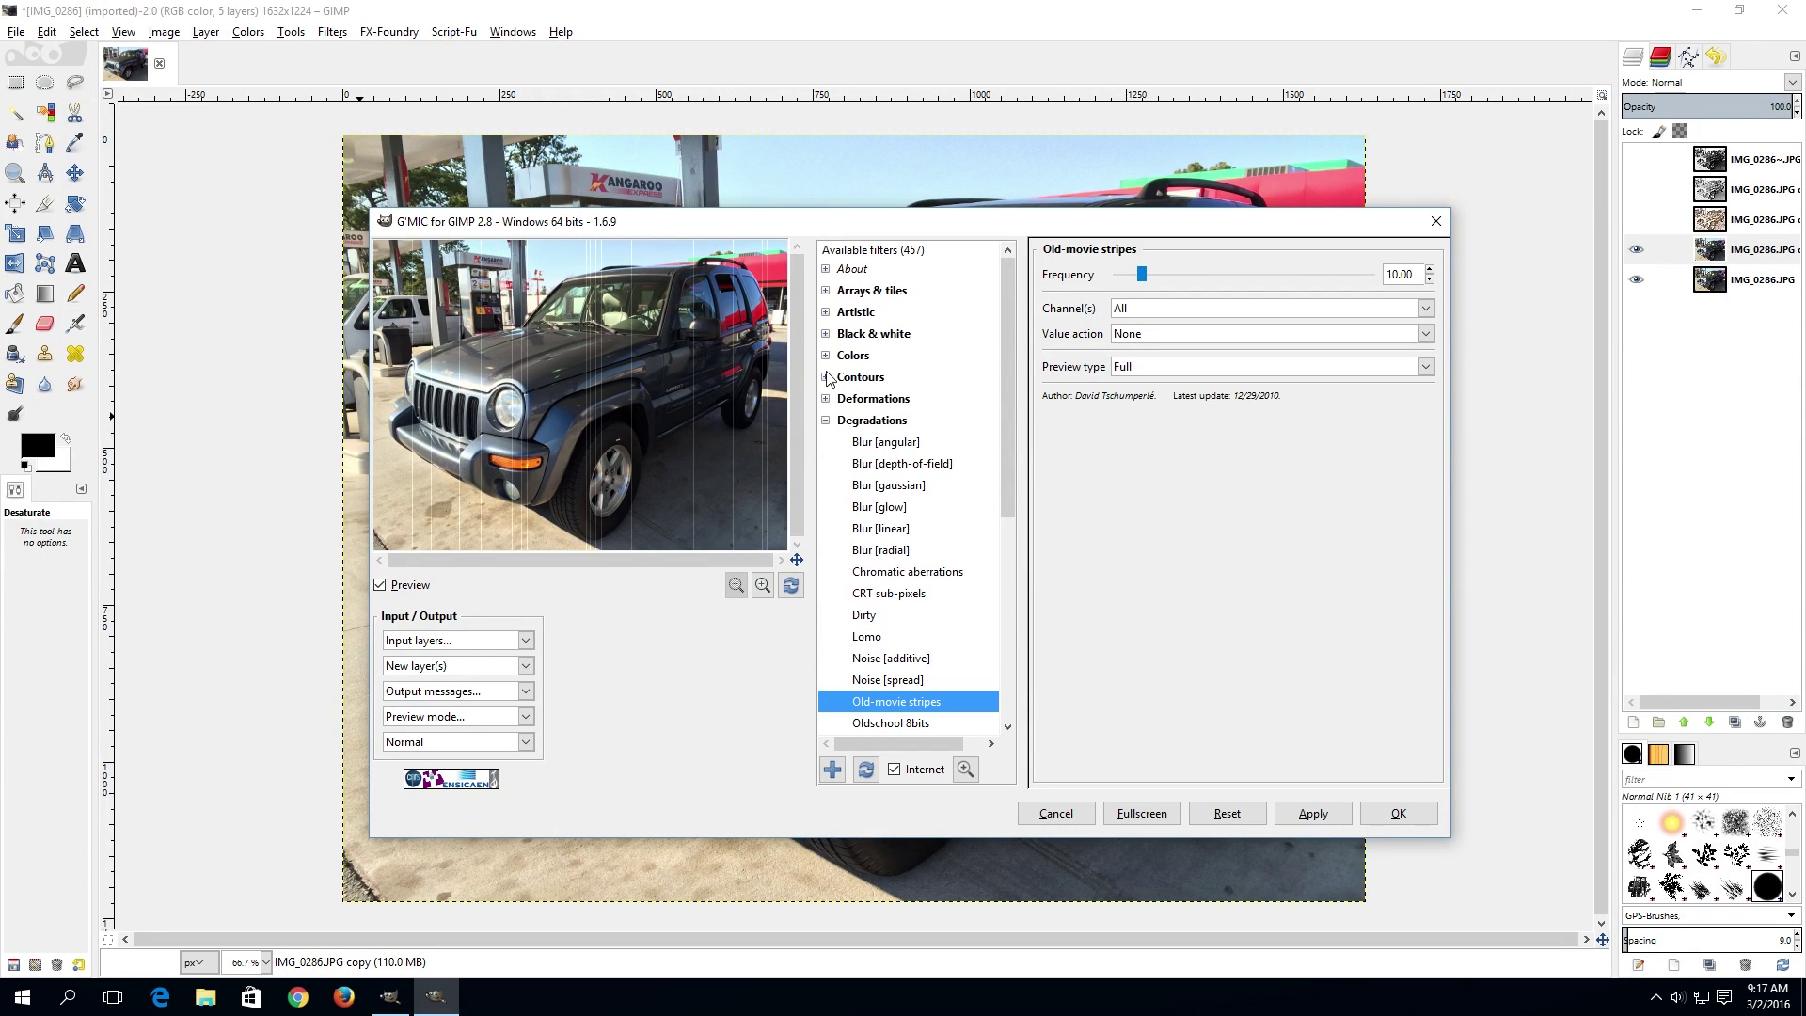
left_click(826, 421)
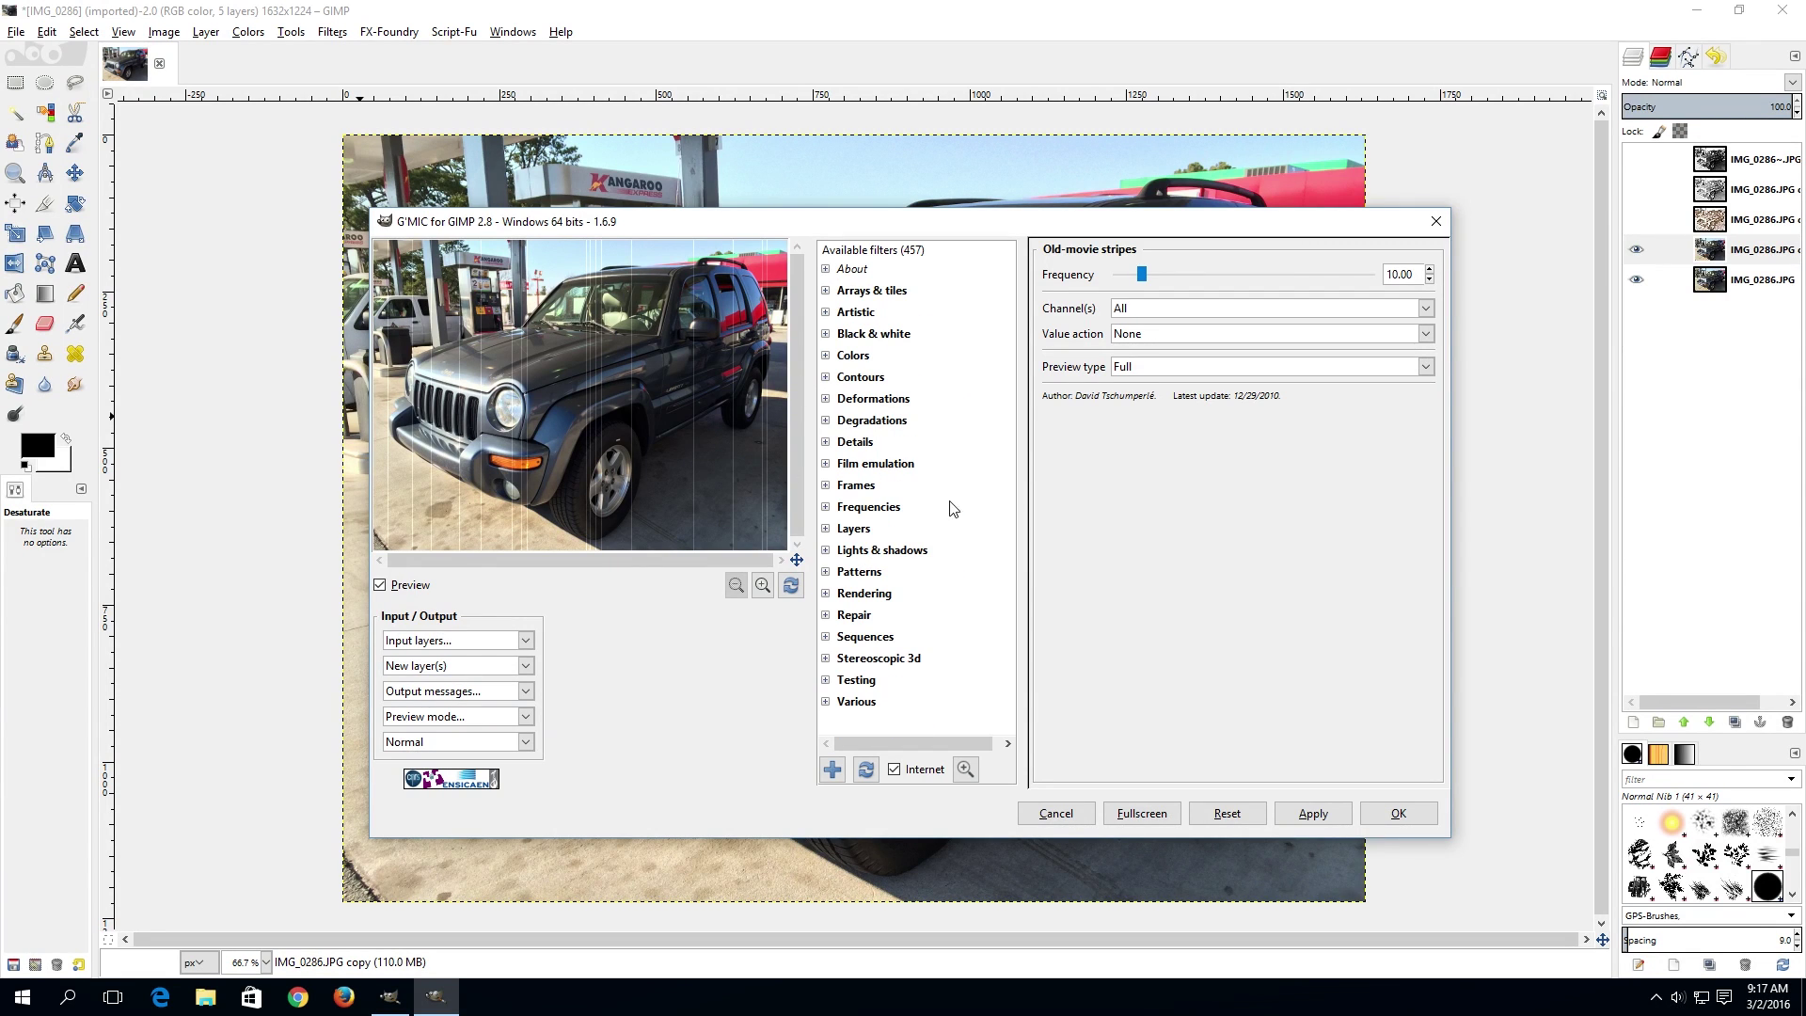